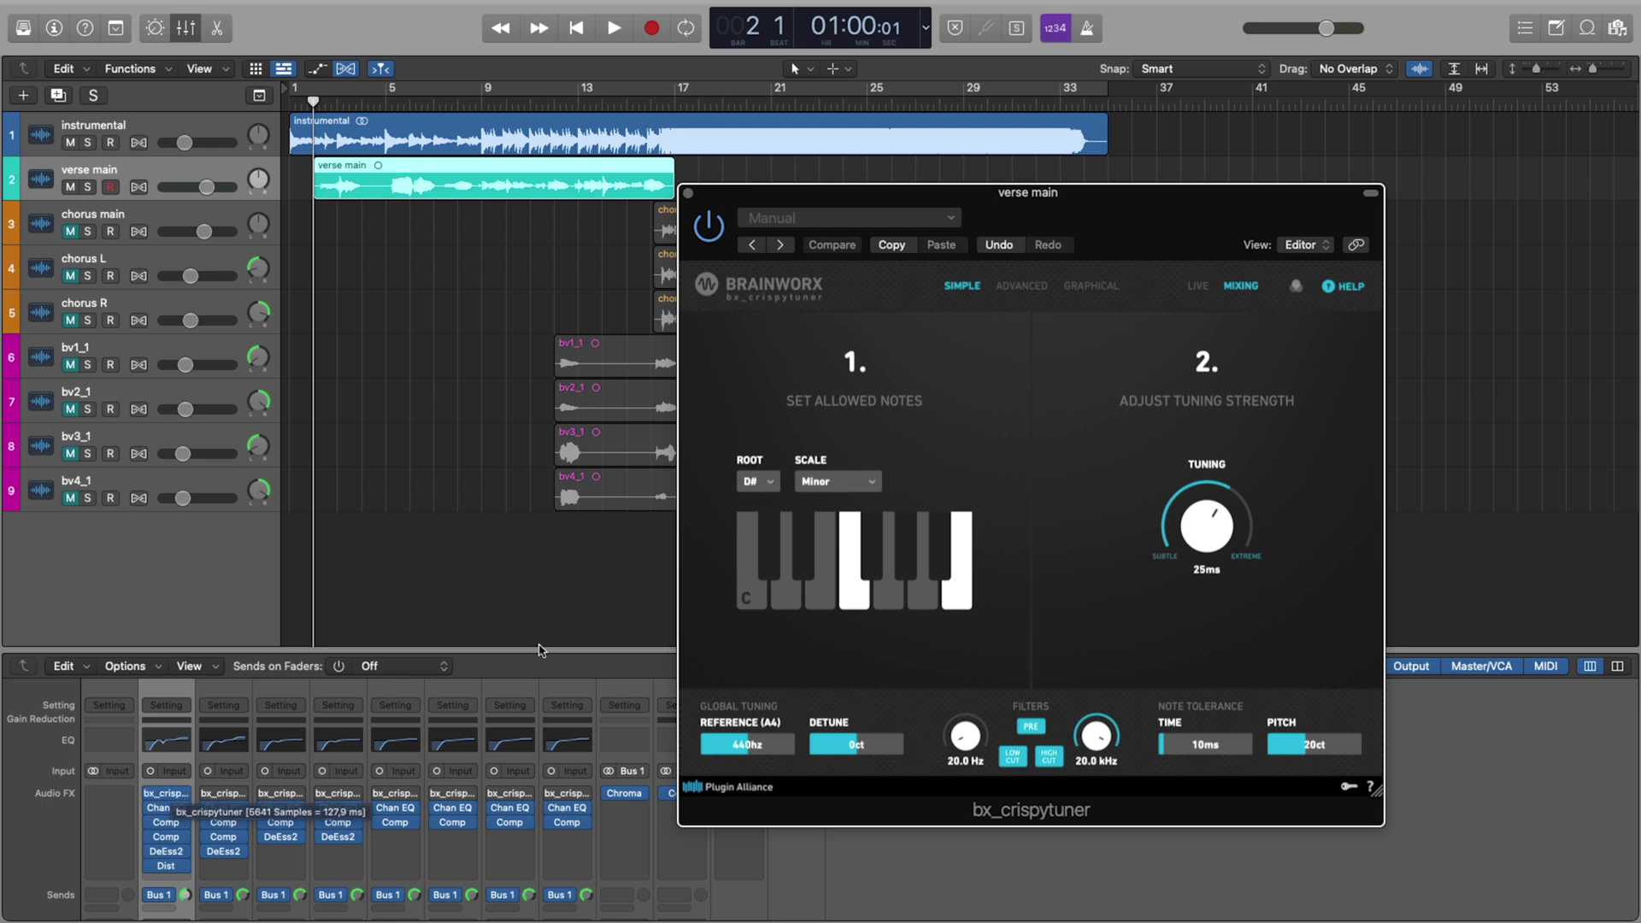
Play the song from the start and adjust the verse main vocal's tuning strength to 23 ms.
drag(1142, 212, 1137, 173)
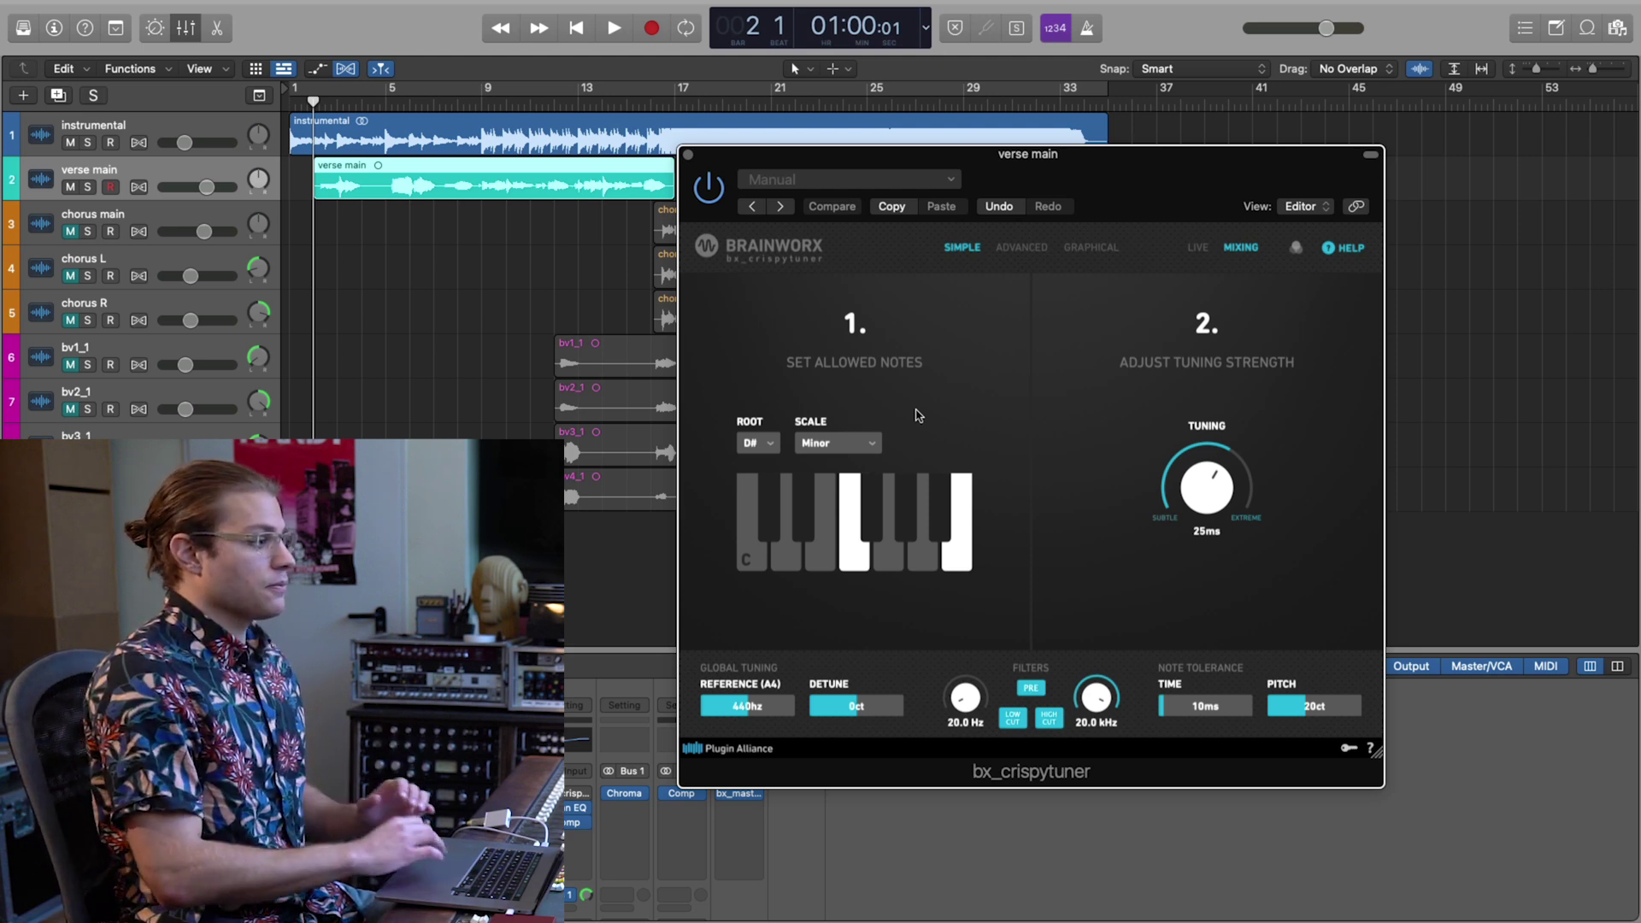
drag(1125, 181, 1094, 184)
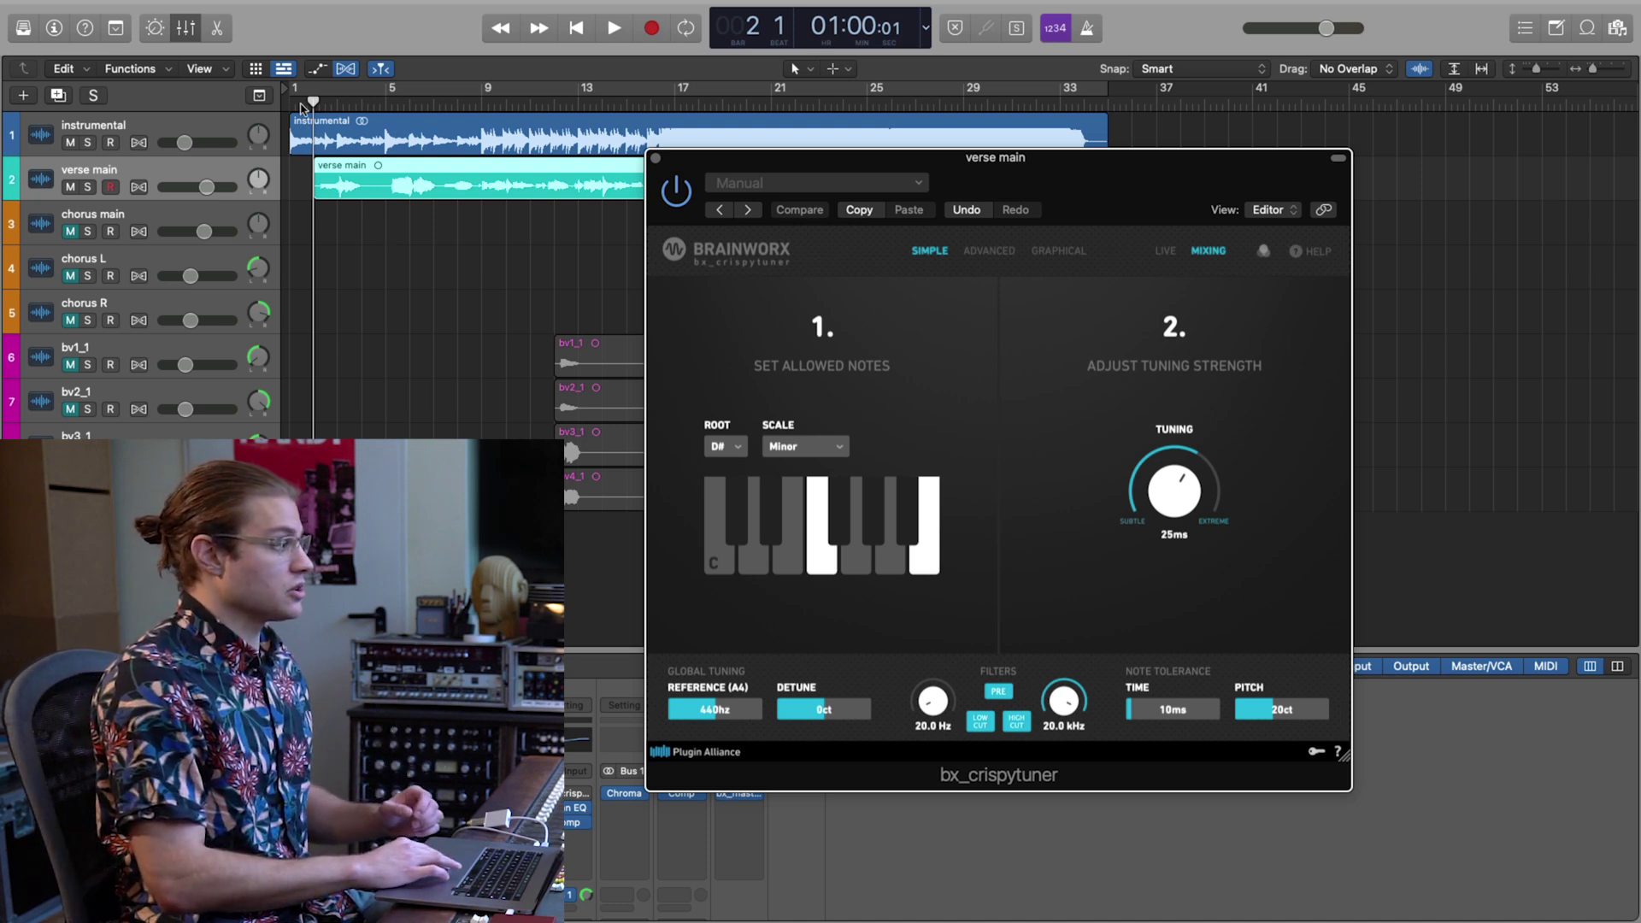
key(Return)
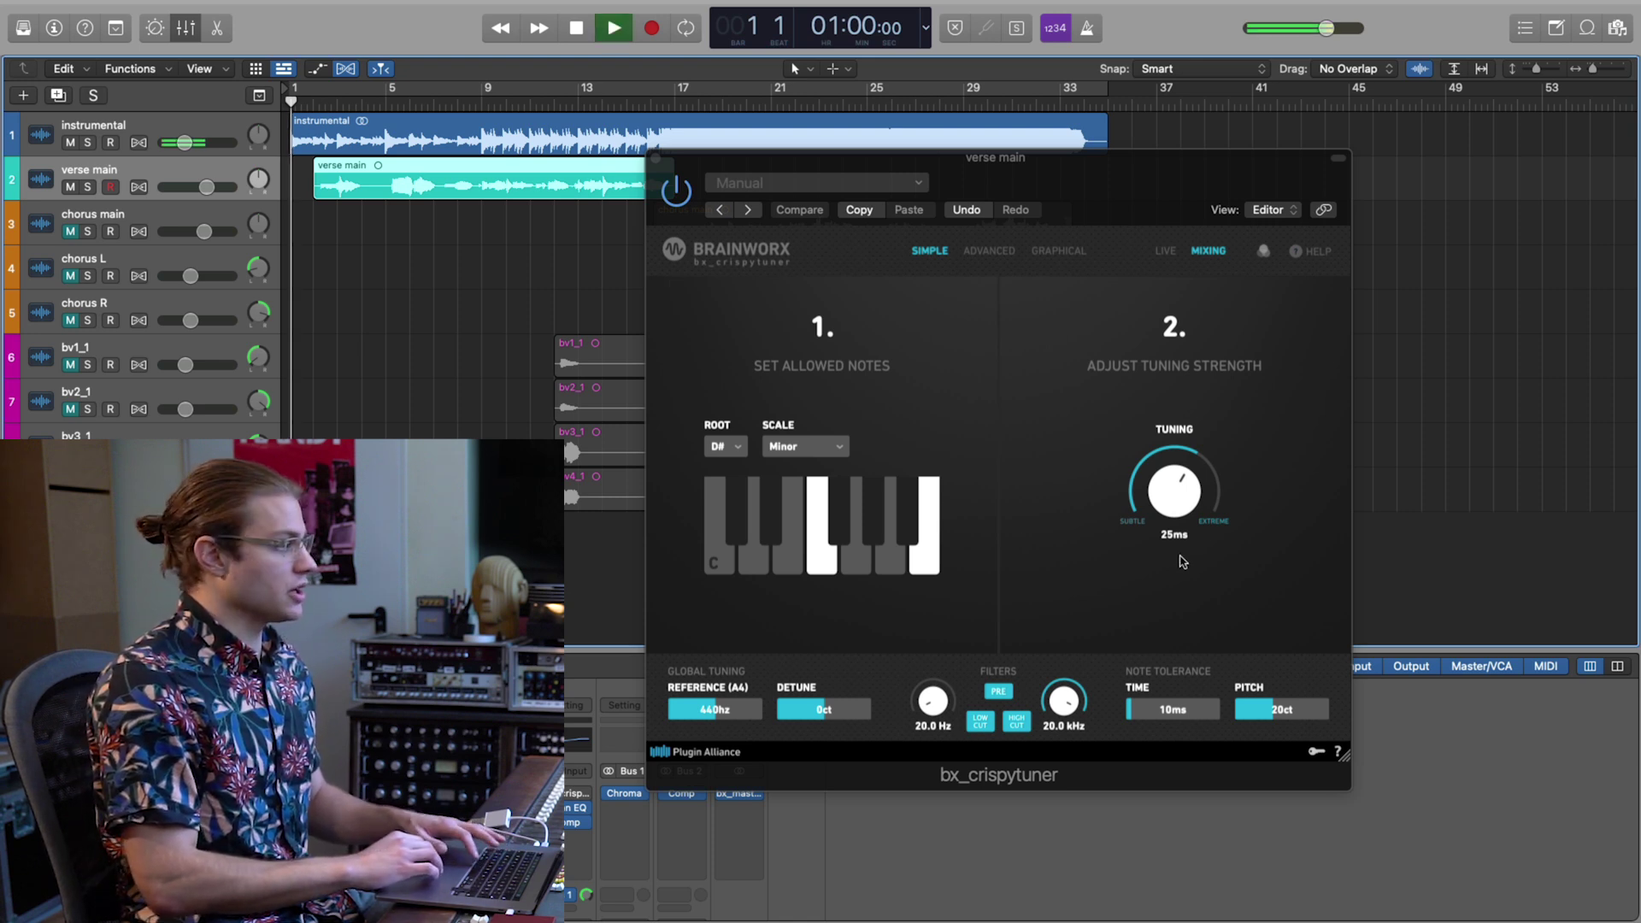
click(1176, 505)
drag(1168, 536, 1167, 532)
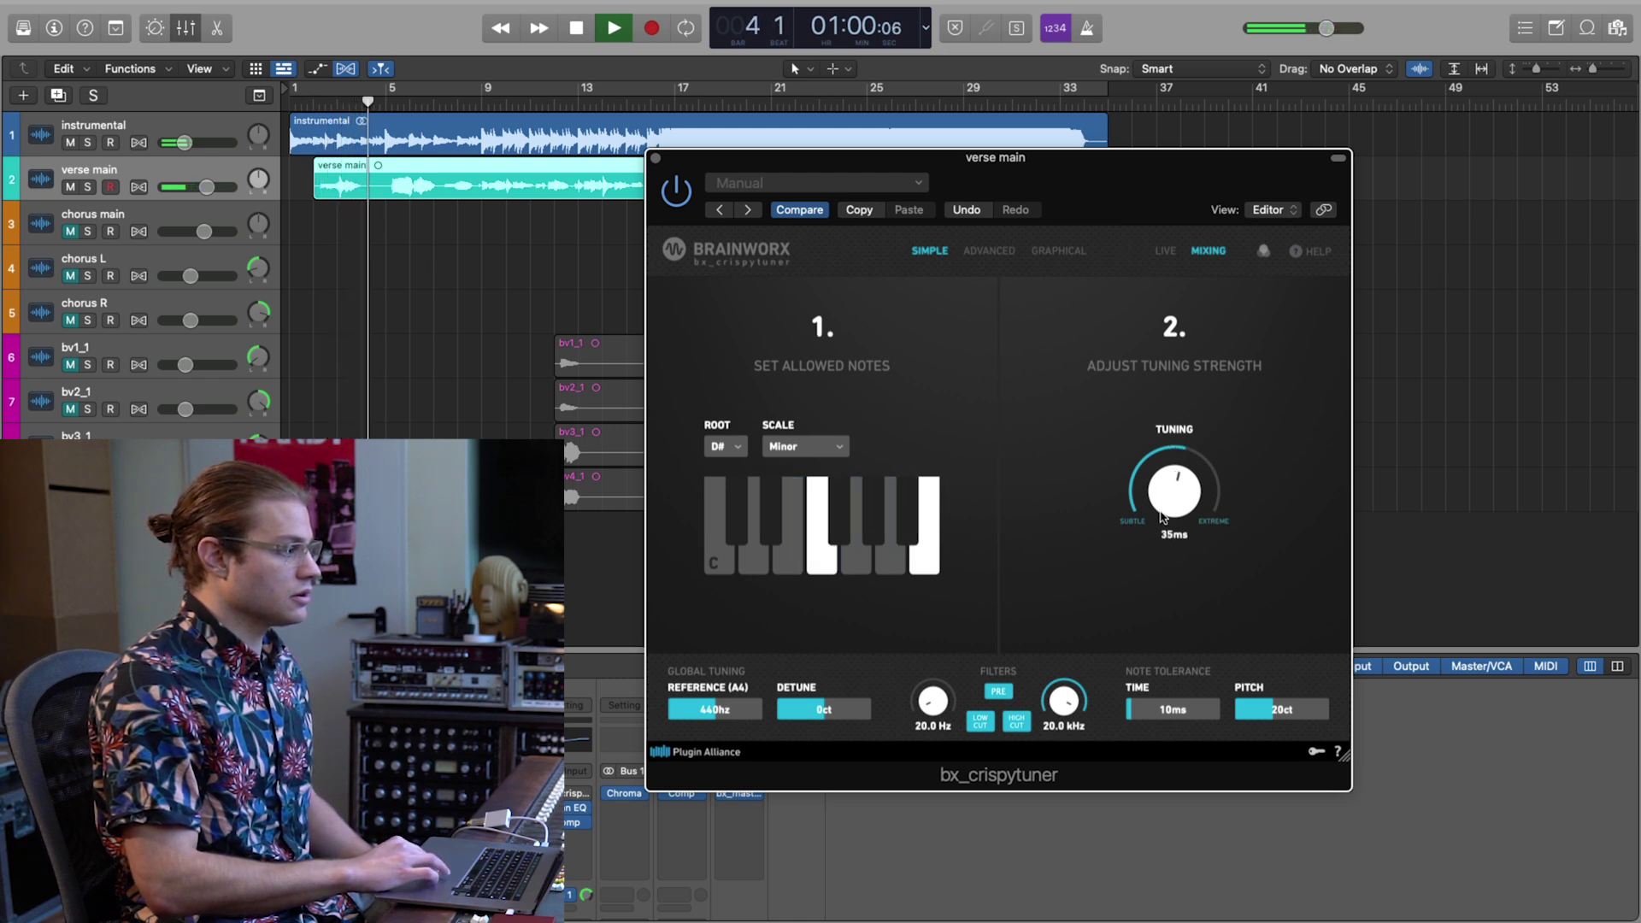
drag(1153, 496, 1170, 494)
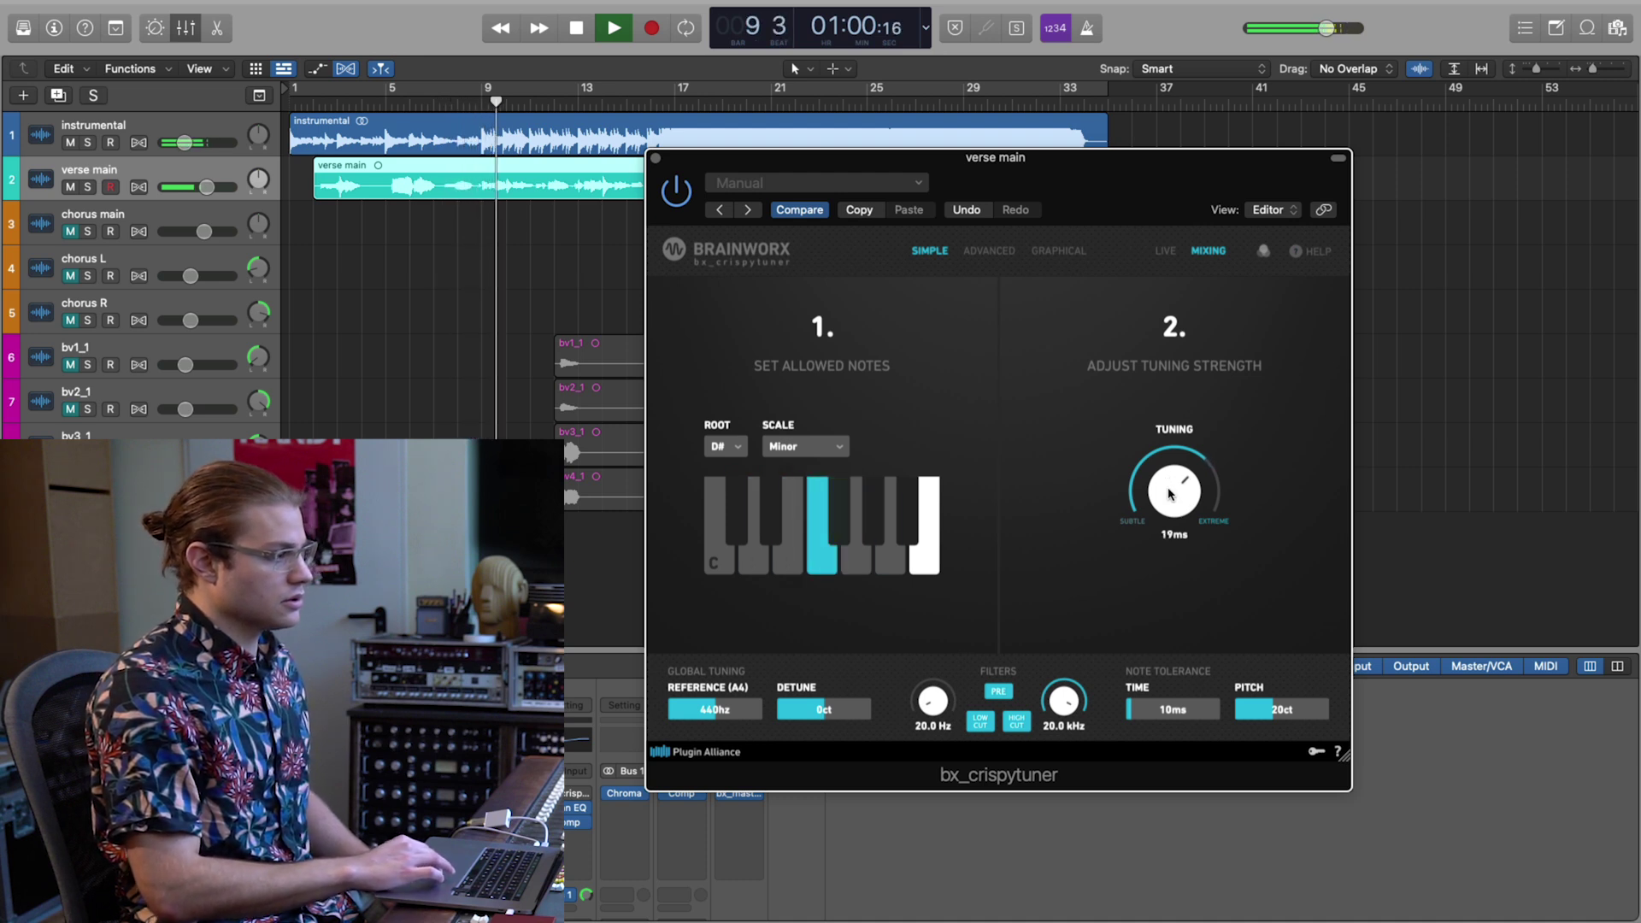
drag(1170, 494, 1170, 502)
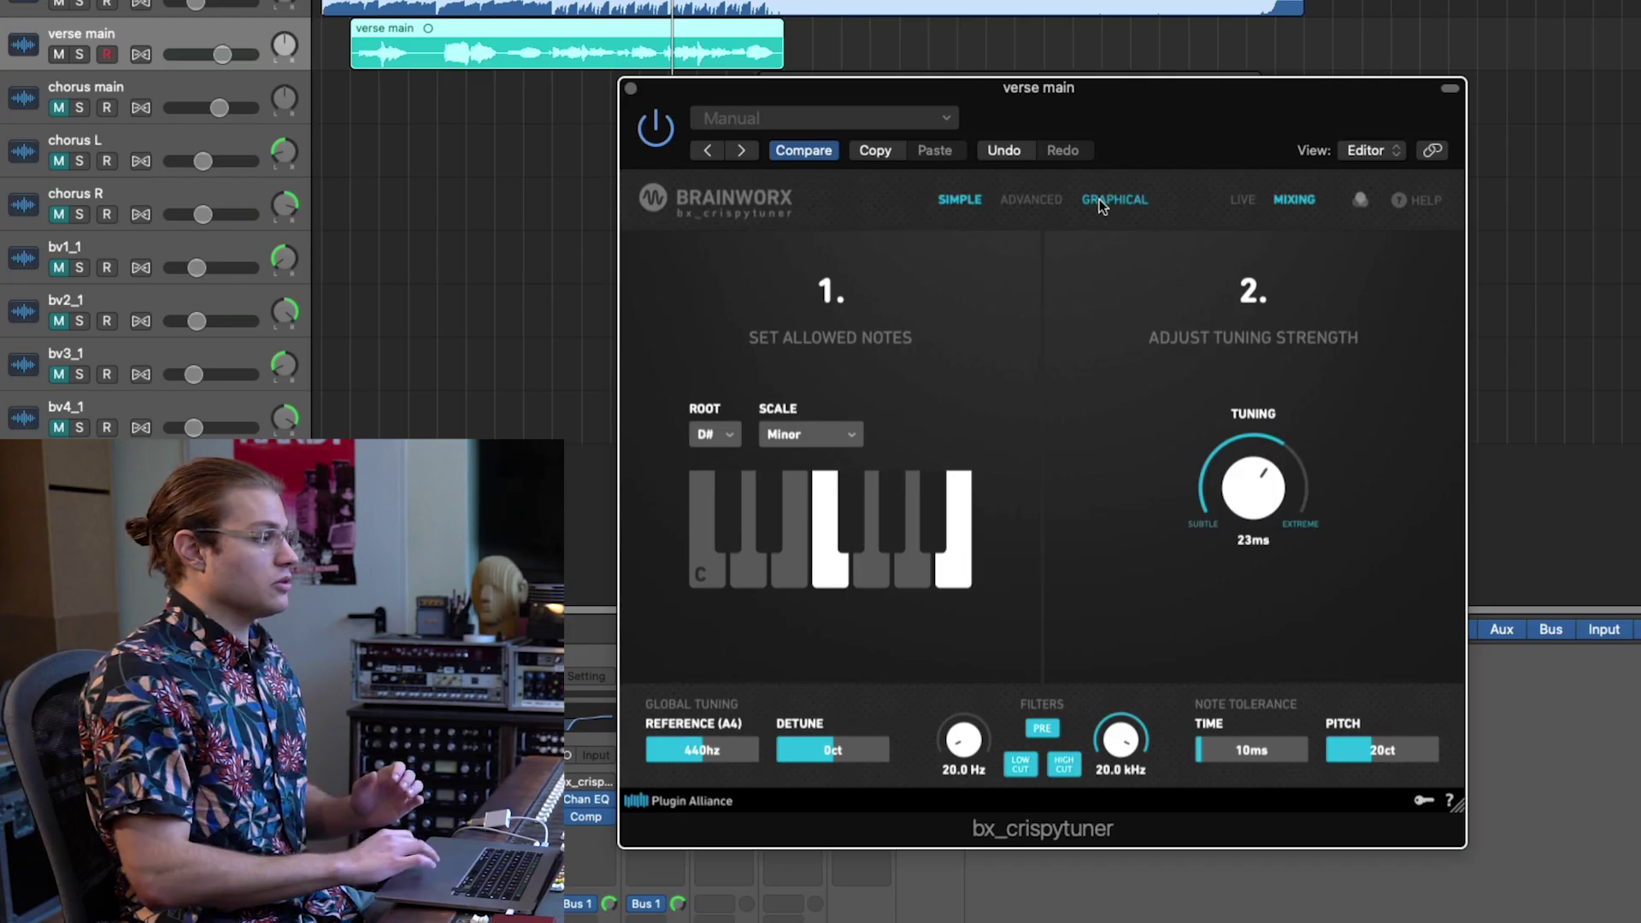
Switch the pitch corrector to graphical mode and play the song from the start to record the verse's pitch data.
click(1101, 202)
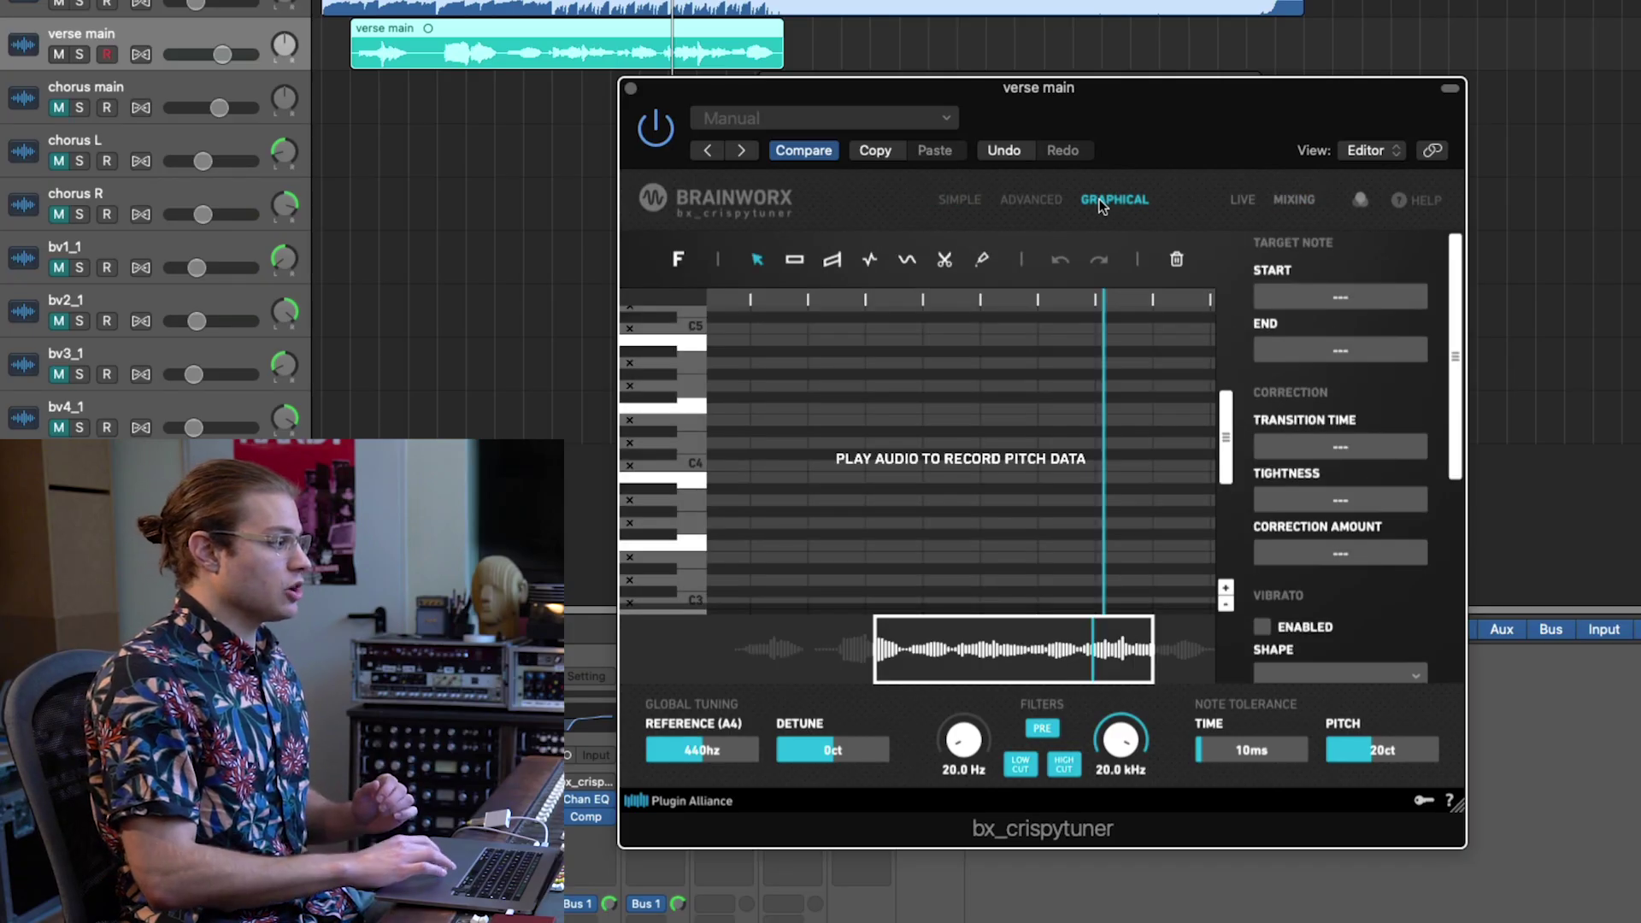
scroll(1063, 417, left, 2)
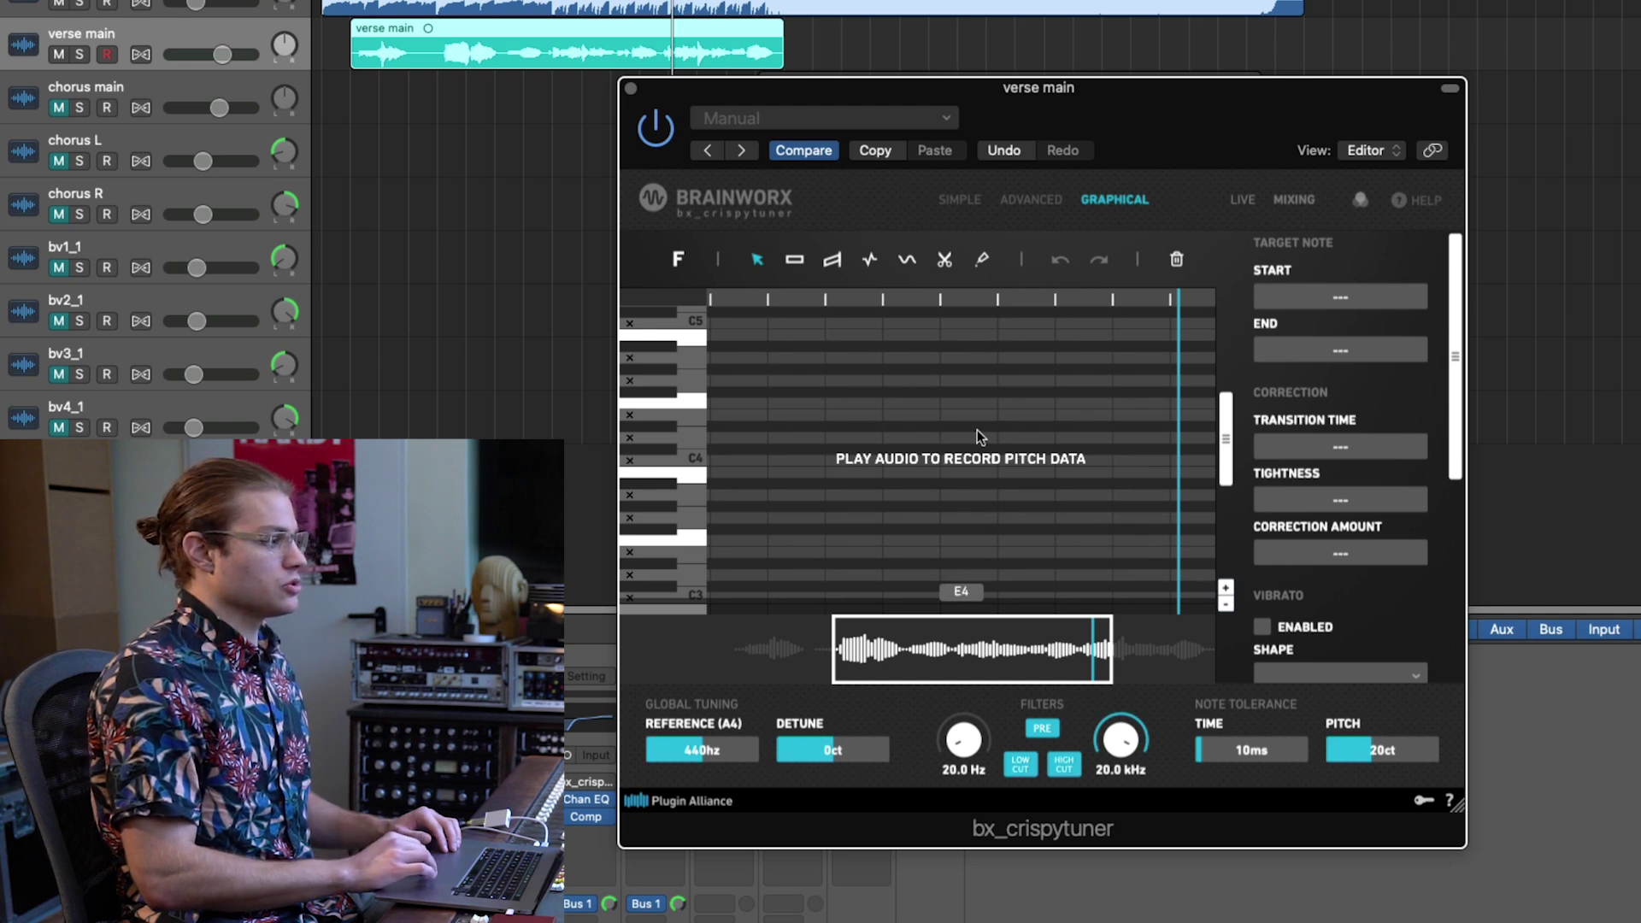
scroll(998, 434, left, 3)
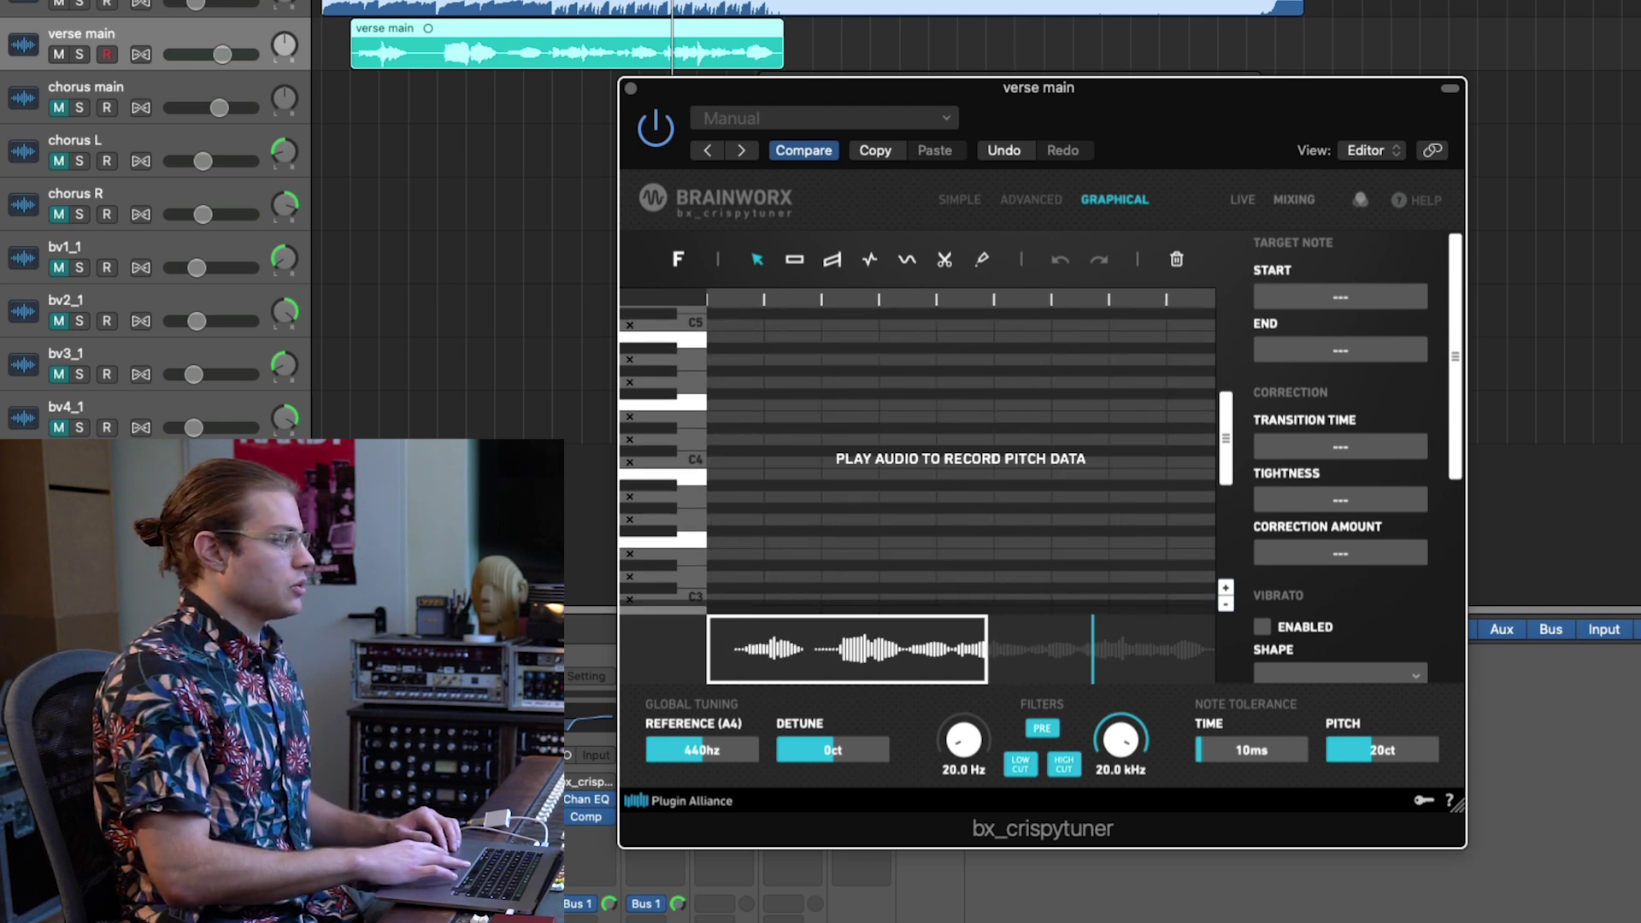
key(Return)
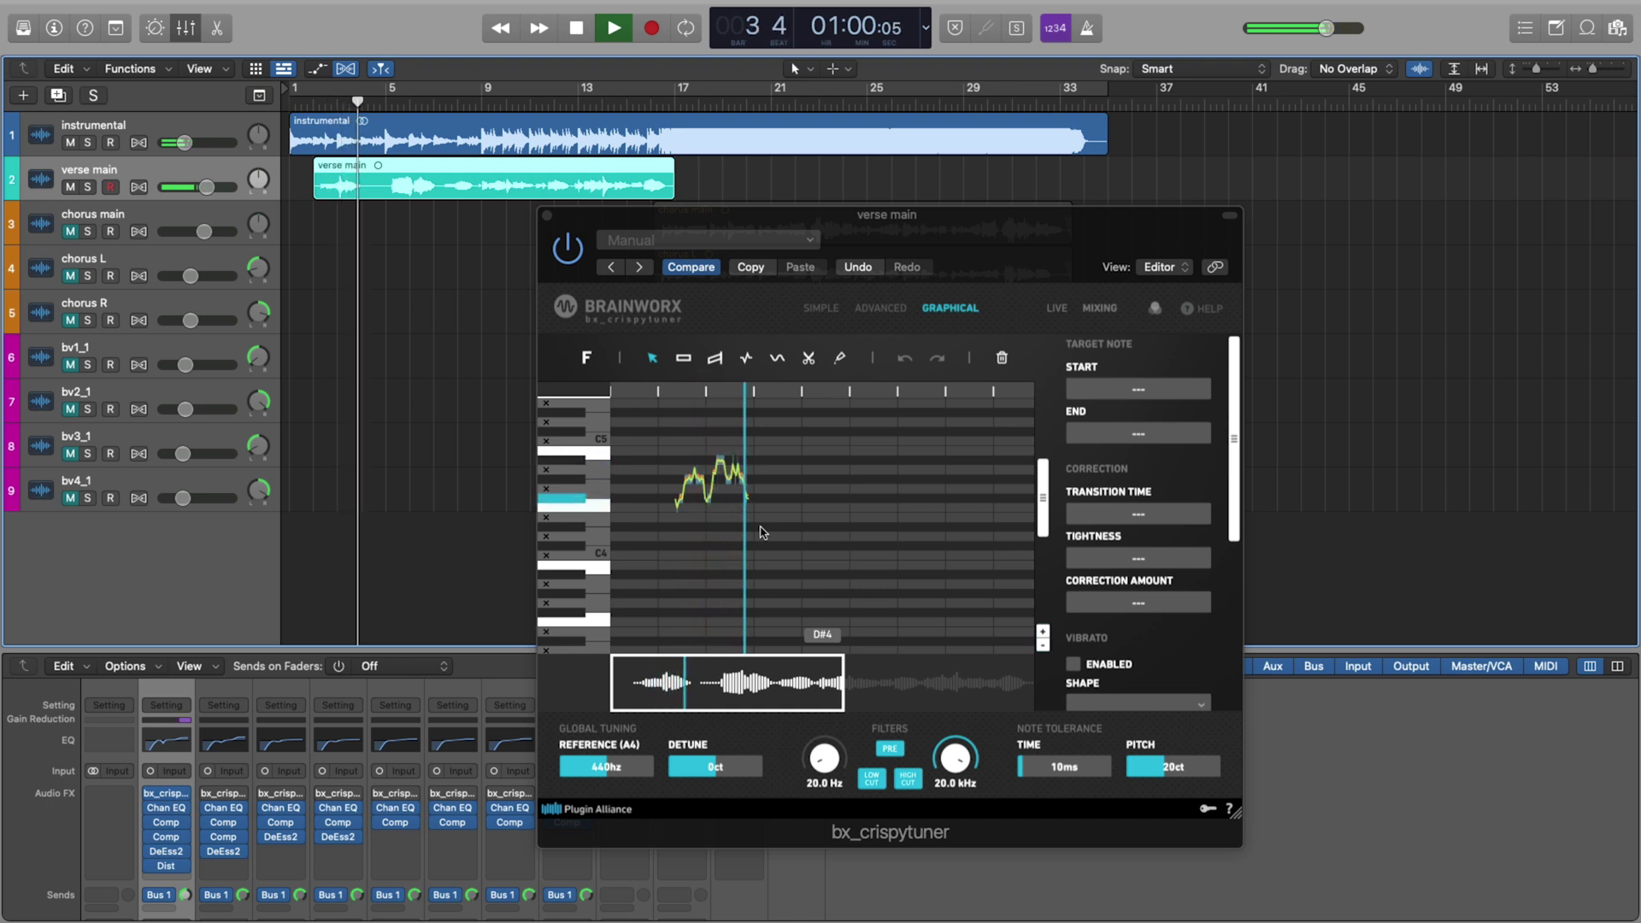
click(768, 517)
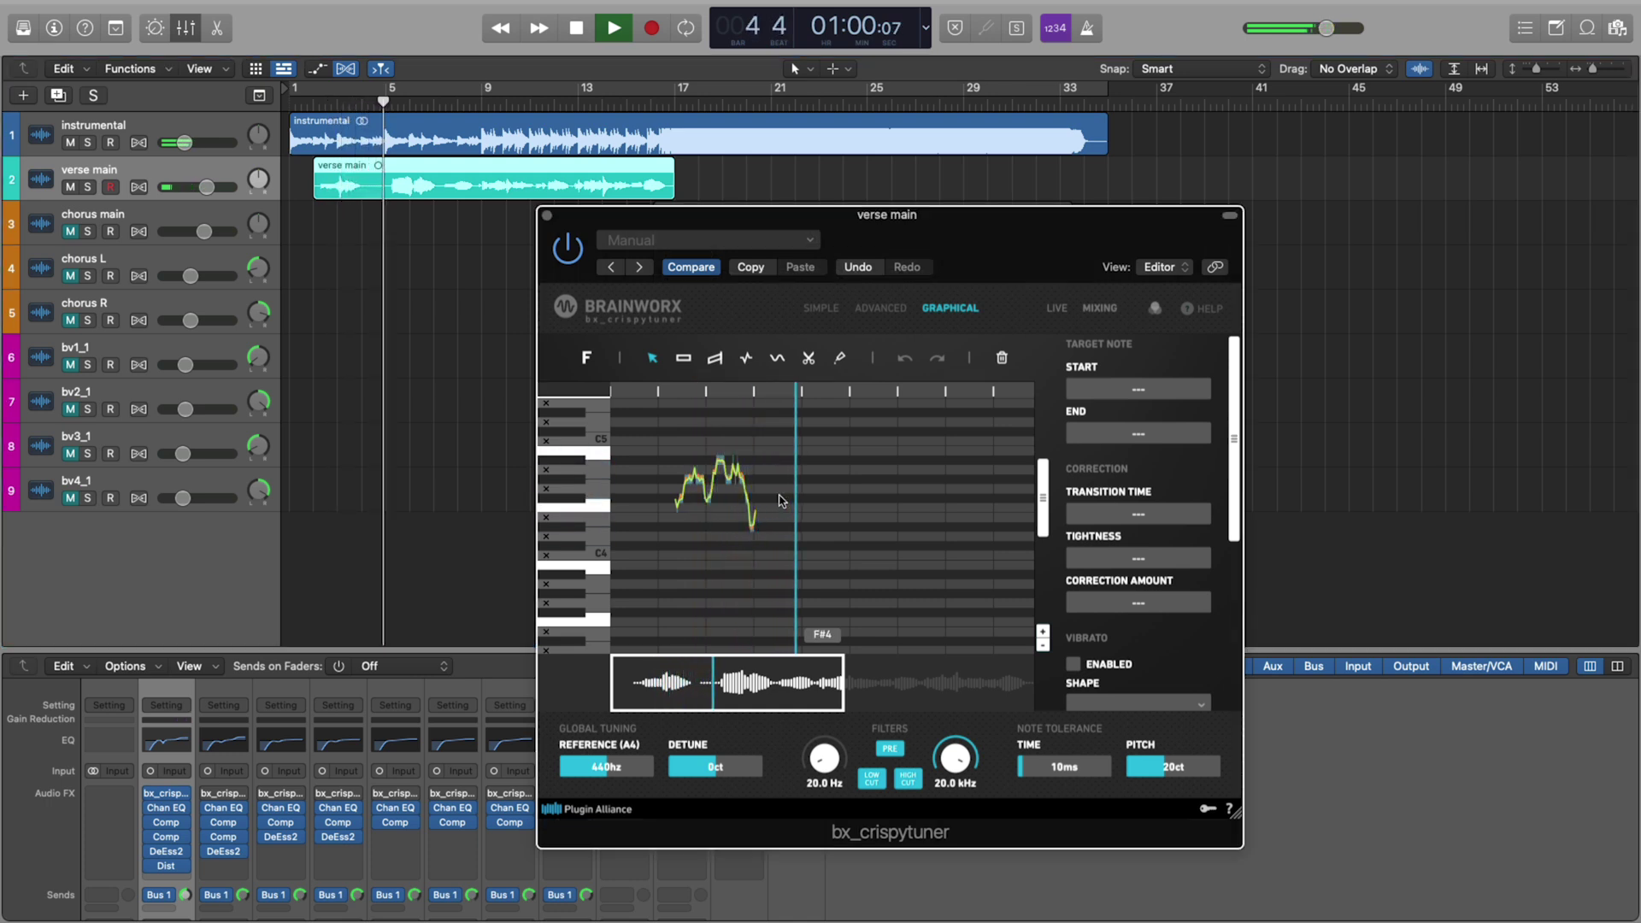
scroll(775, 505, up, 5)
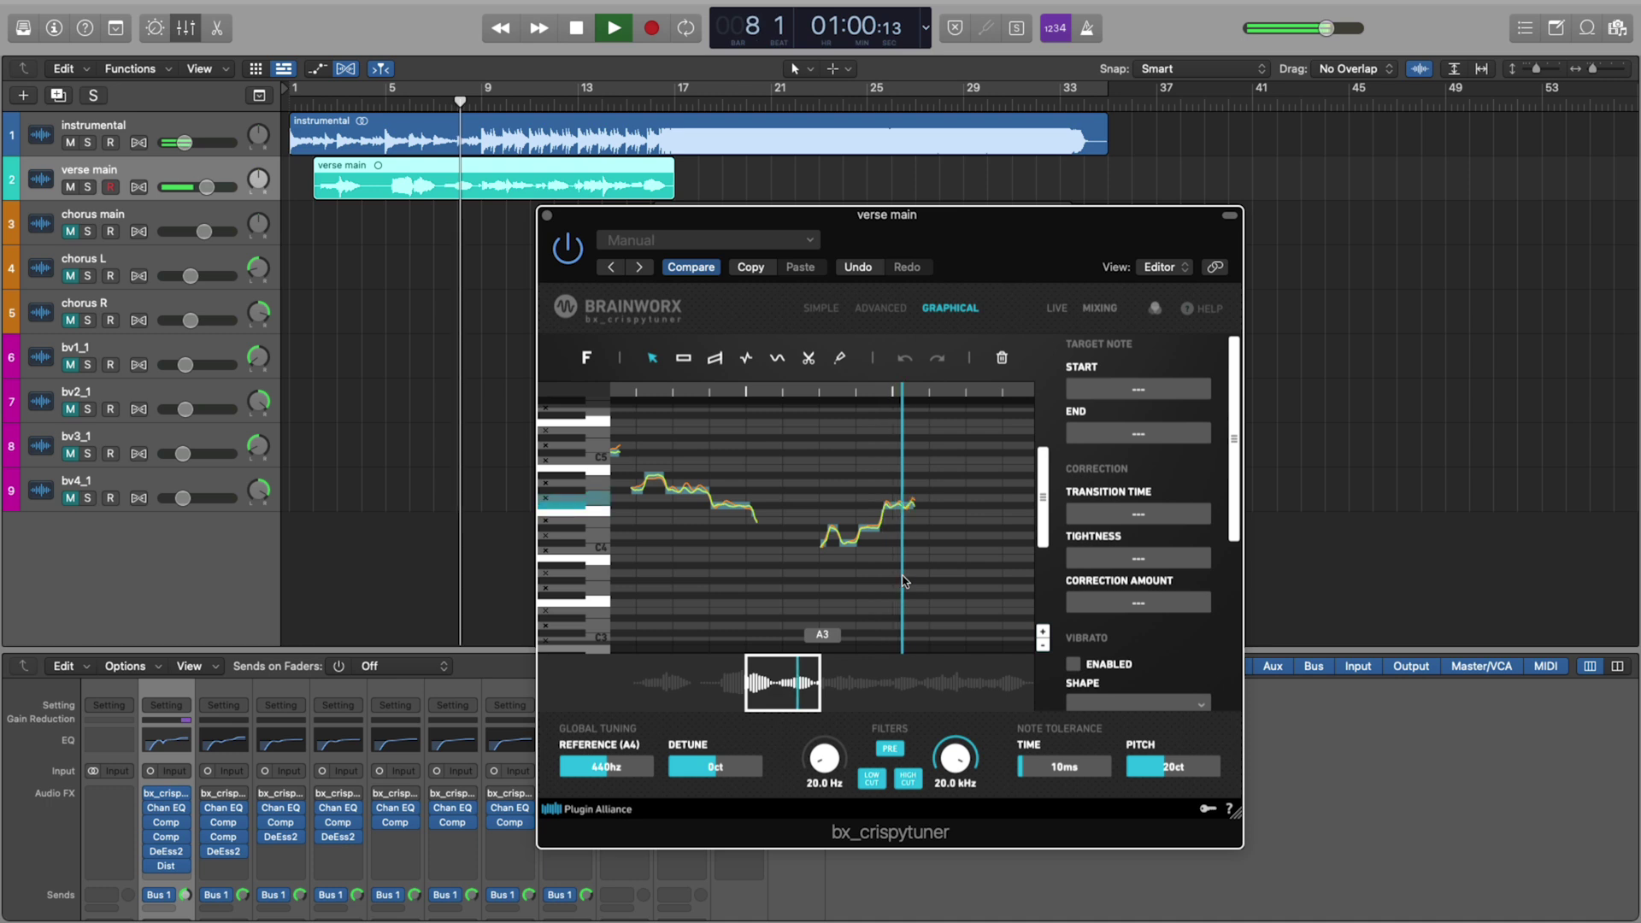
Enlarge the pitch corrector window and reposition it over the arrangement for a larger pitch graph.
drag(994, 213, 793, 128)
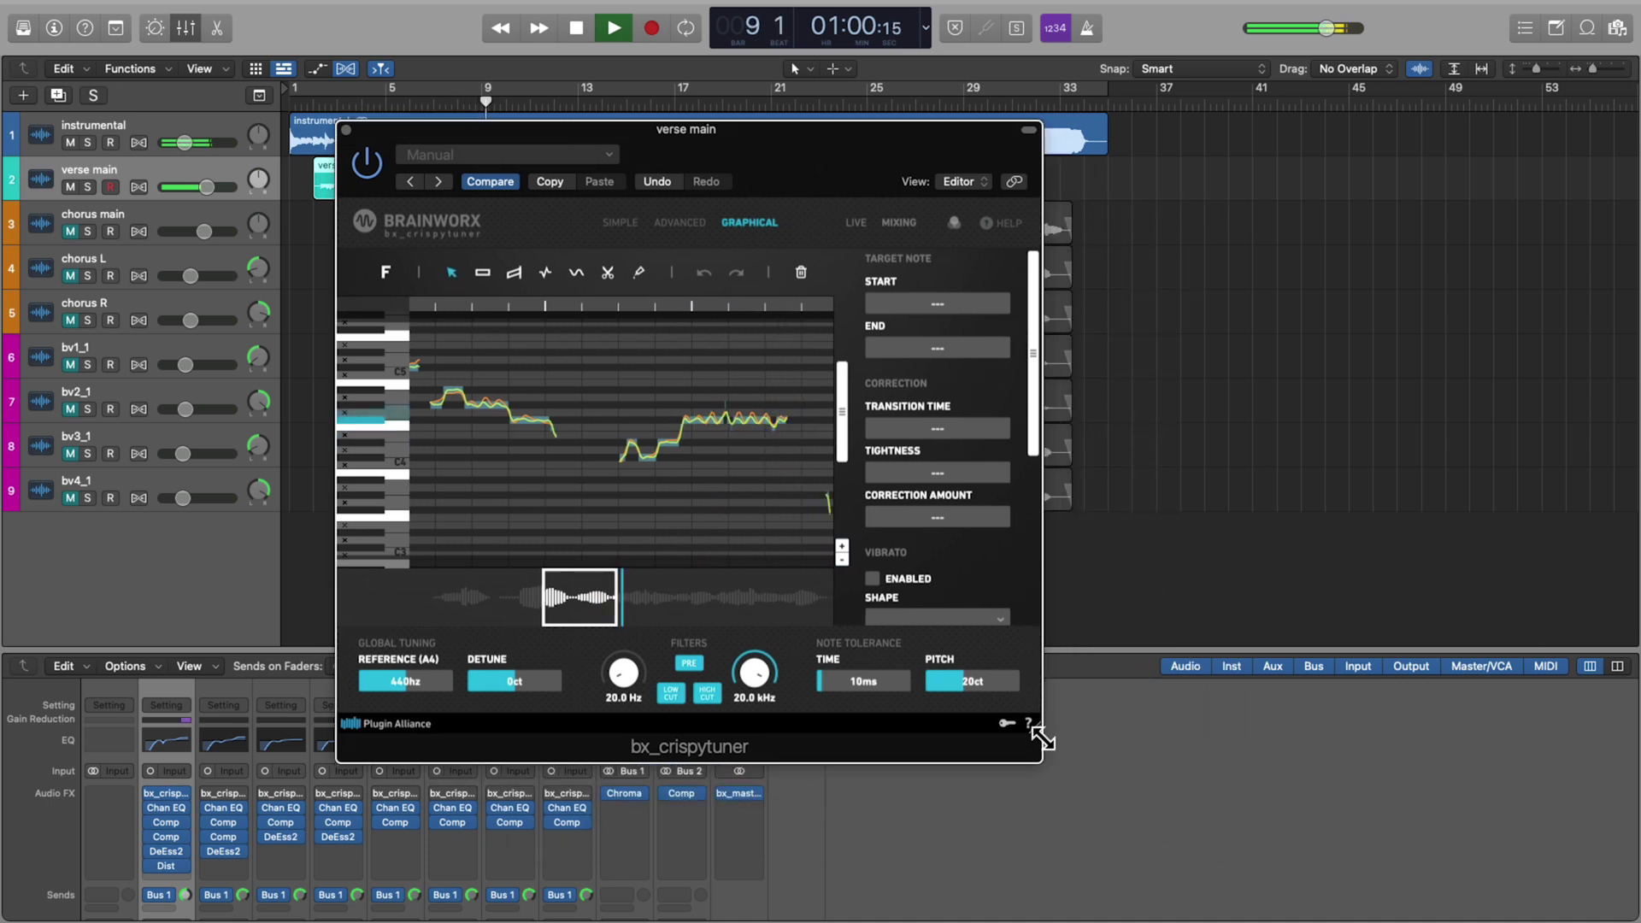
drag(1042, 735, 1308, 879)
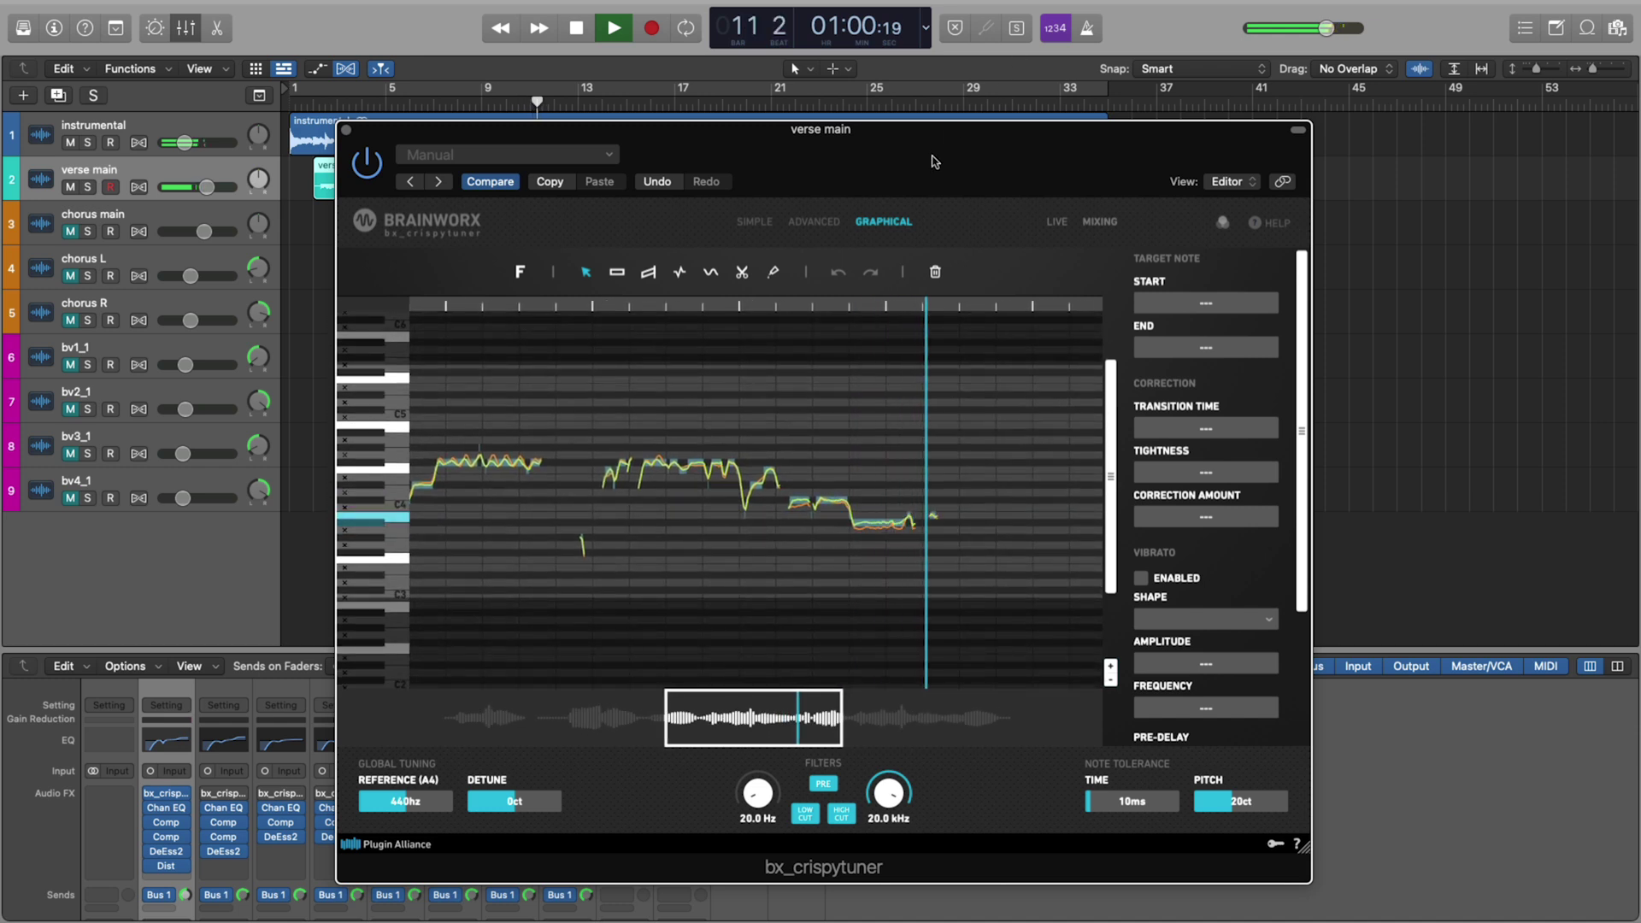
drag(948, 137, 1178, 146)
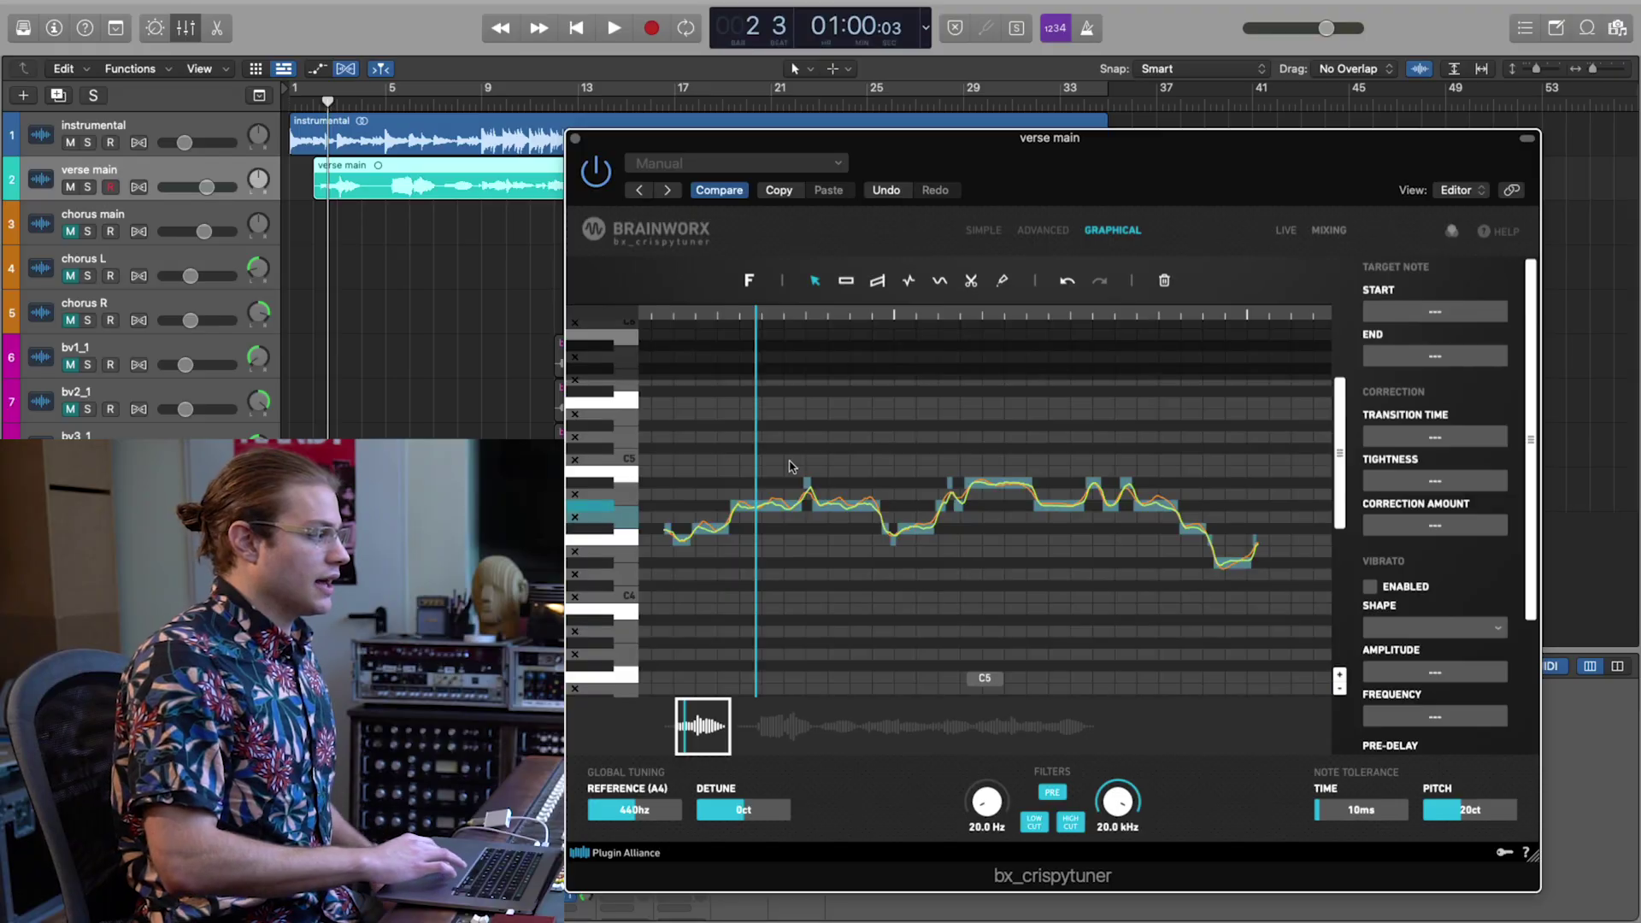
Try shifting the sustained G#4 note in the first vocal phrase to a lower pitch.
scroll(785, 480, up, 3)
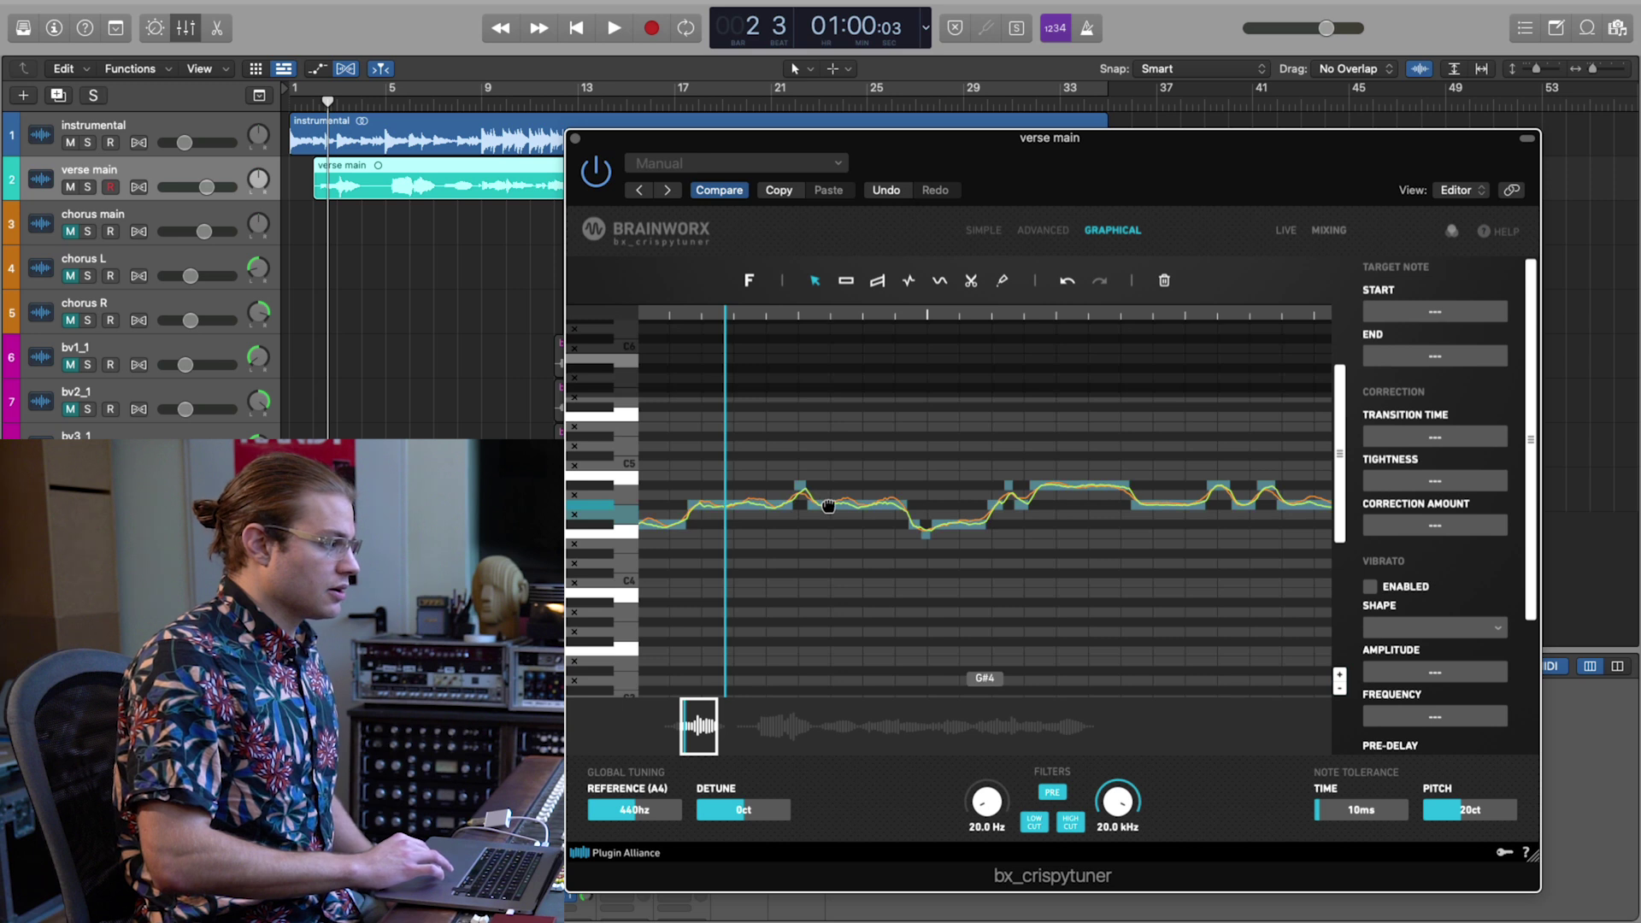
drag(828, 505, 829, 539)
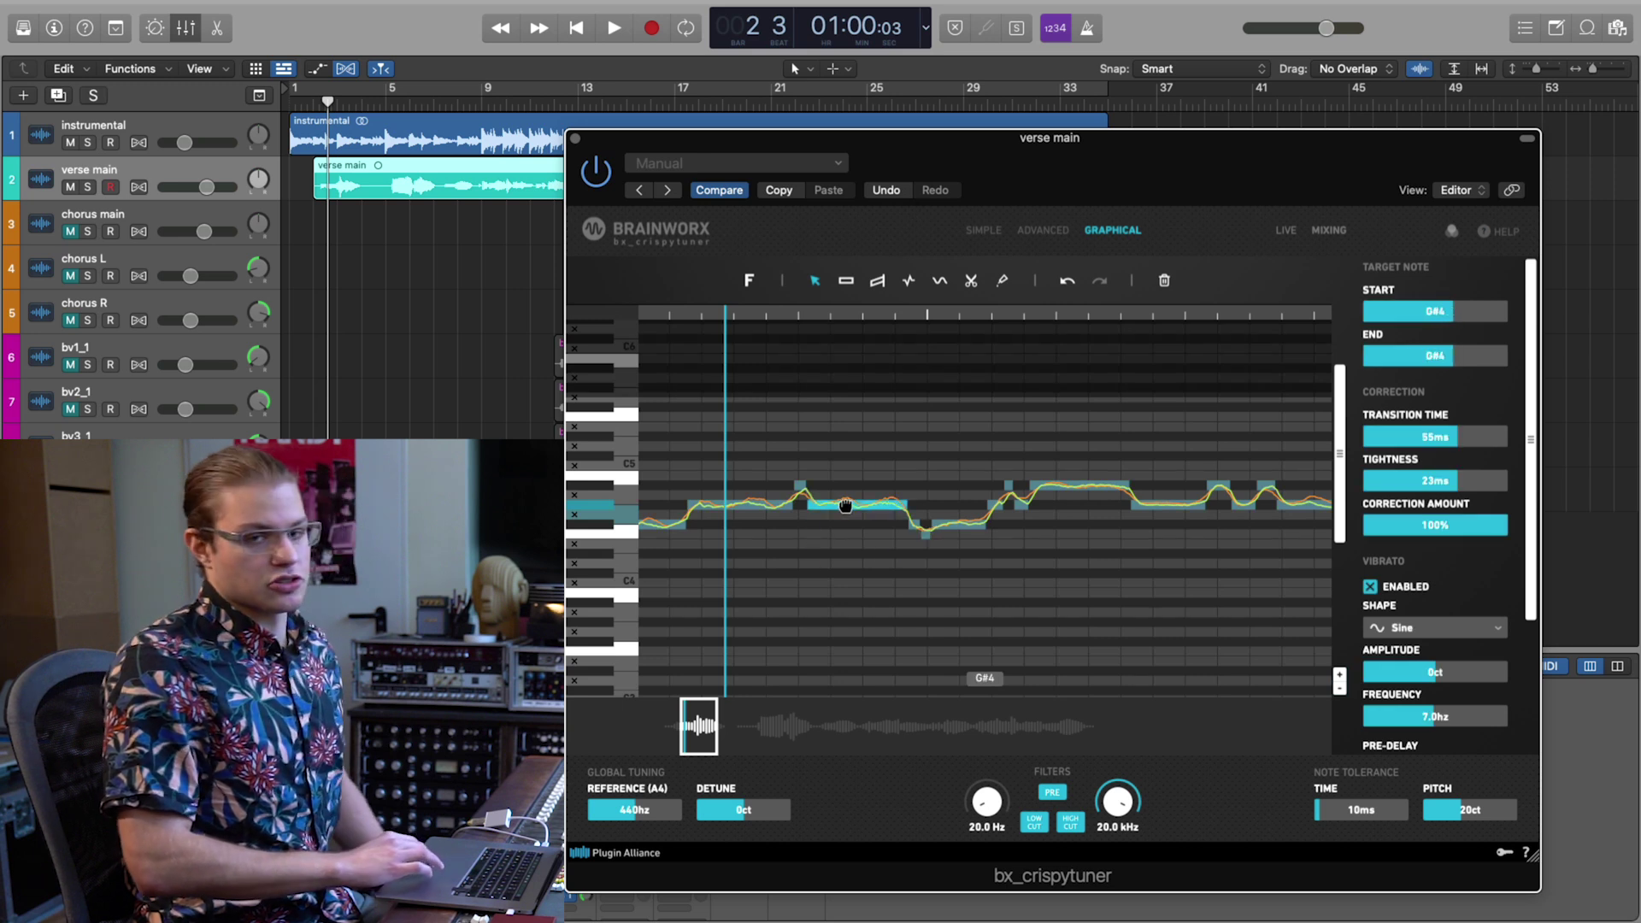
scroll(744, 310, left, 5)
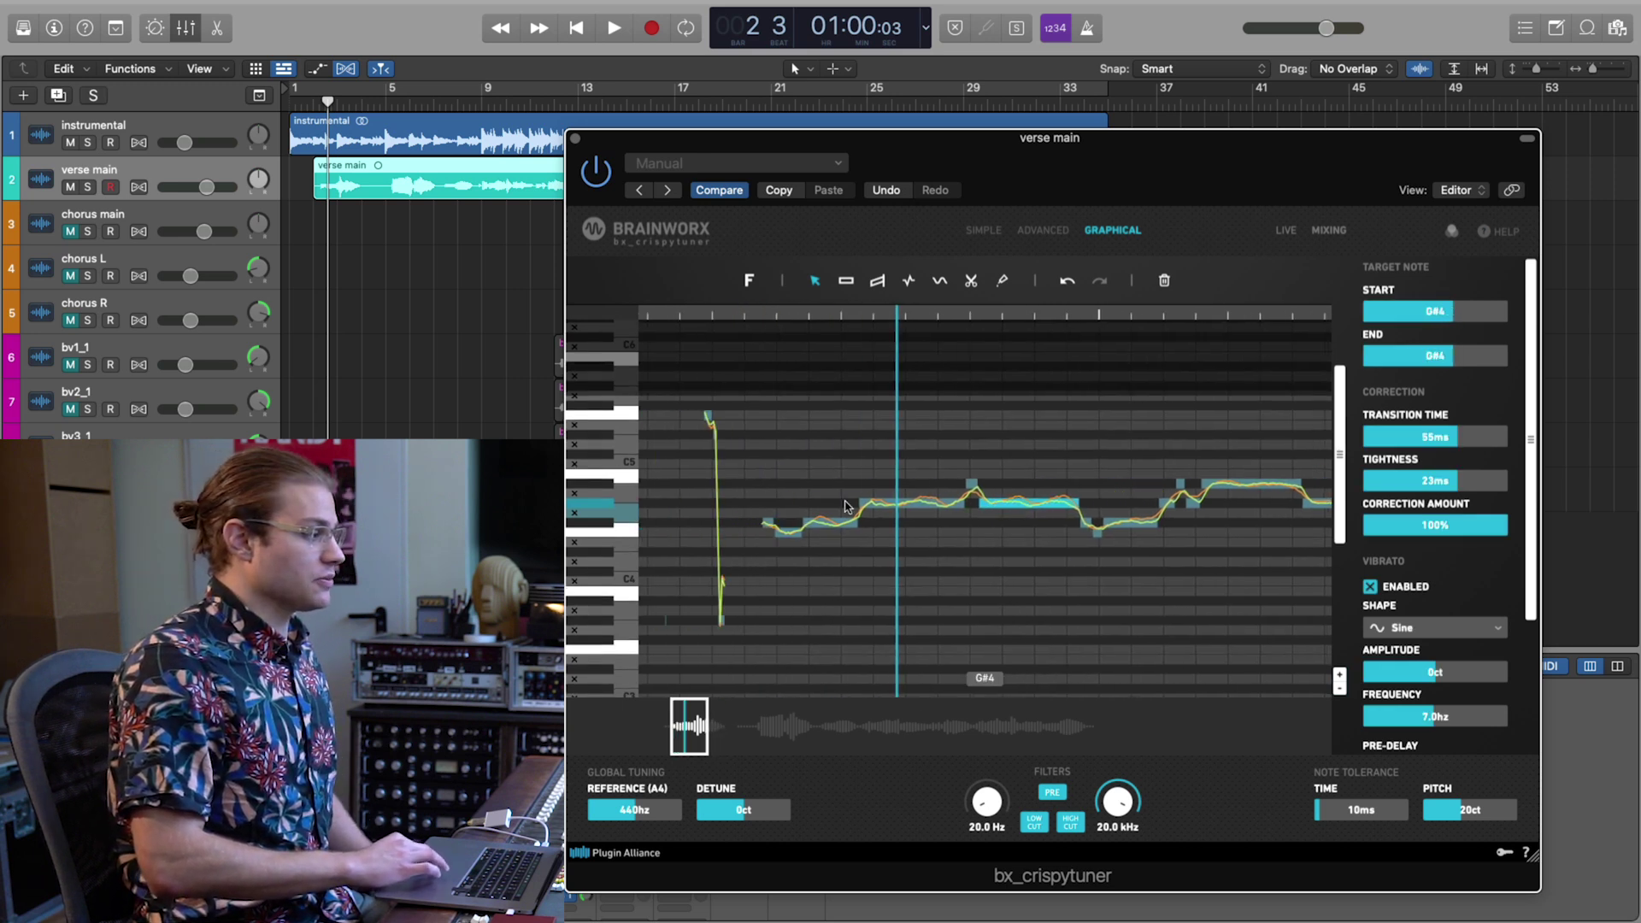
Set a cycle range from bar 2 to about bar 5 and audition the first vocal phrase.
click(722, 315)
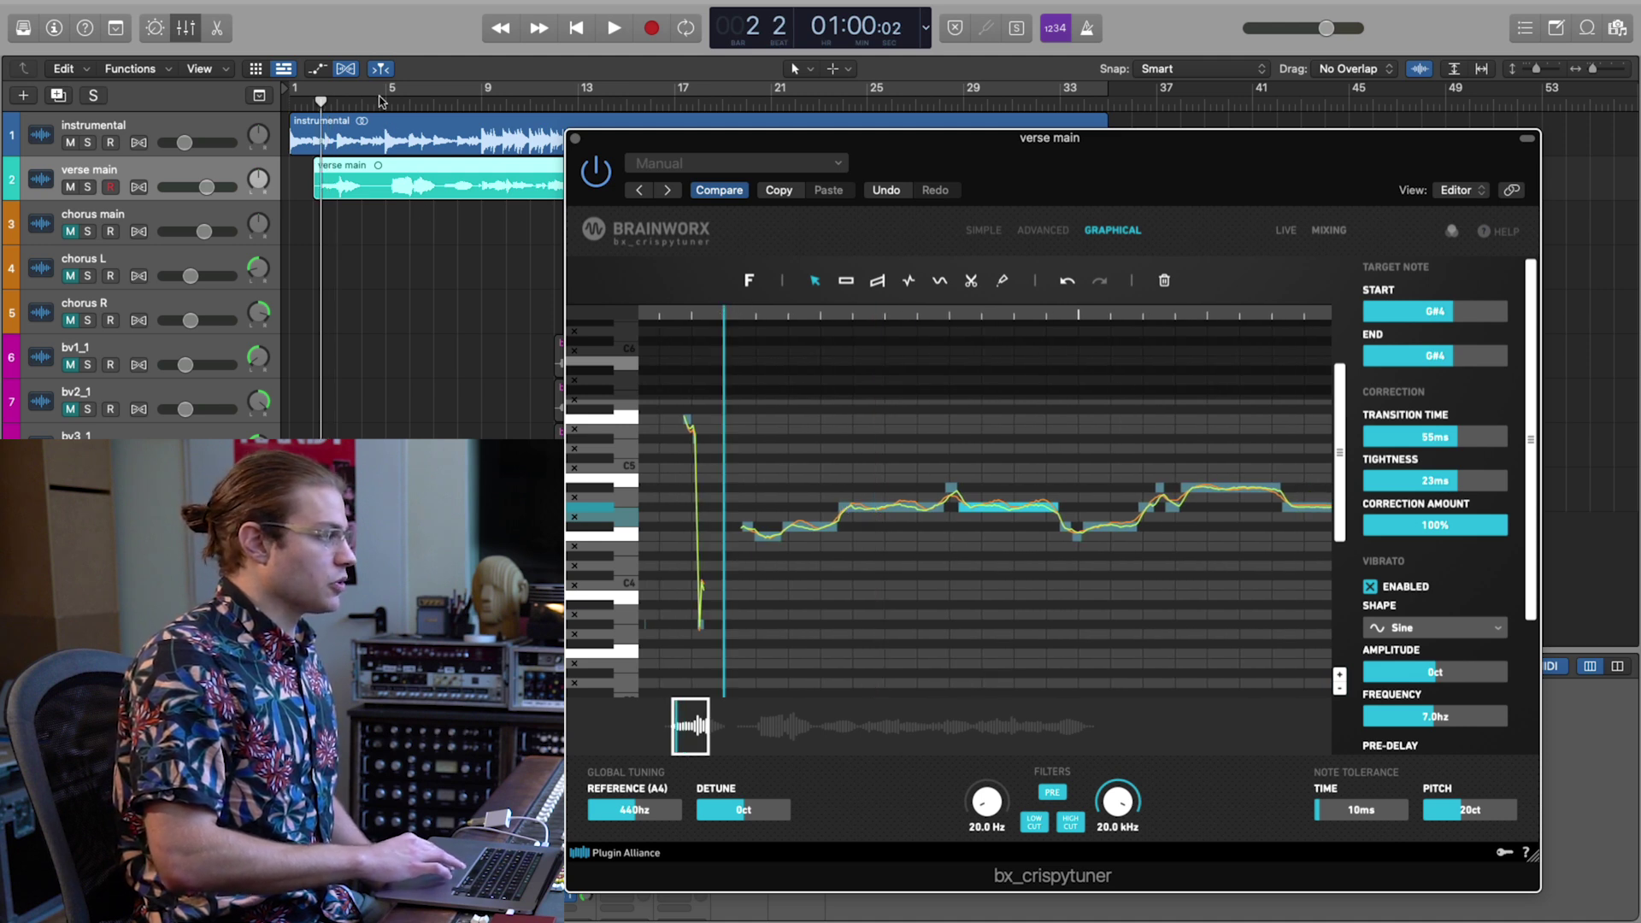
drag(382, 98, 315, 98)
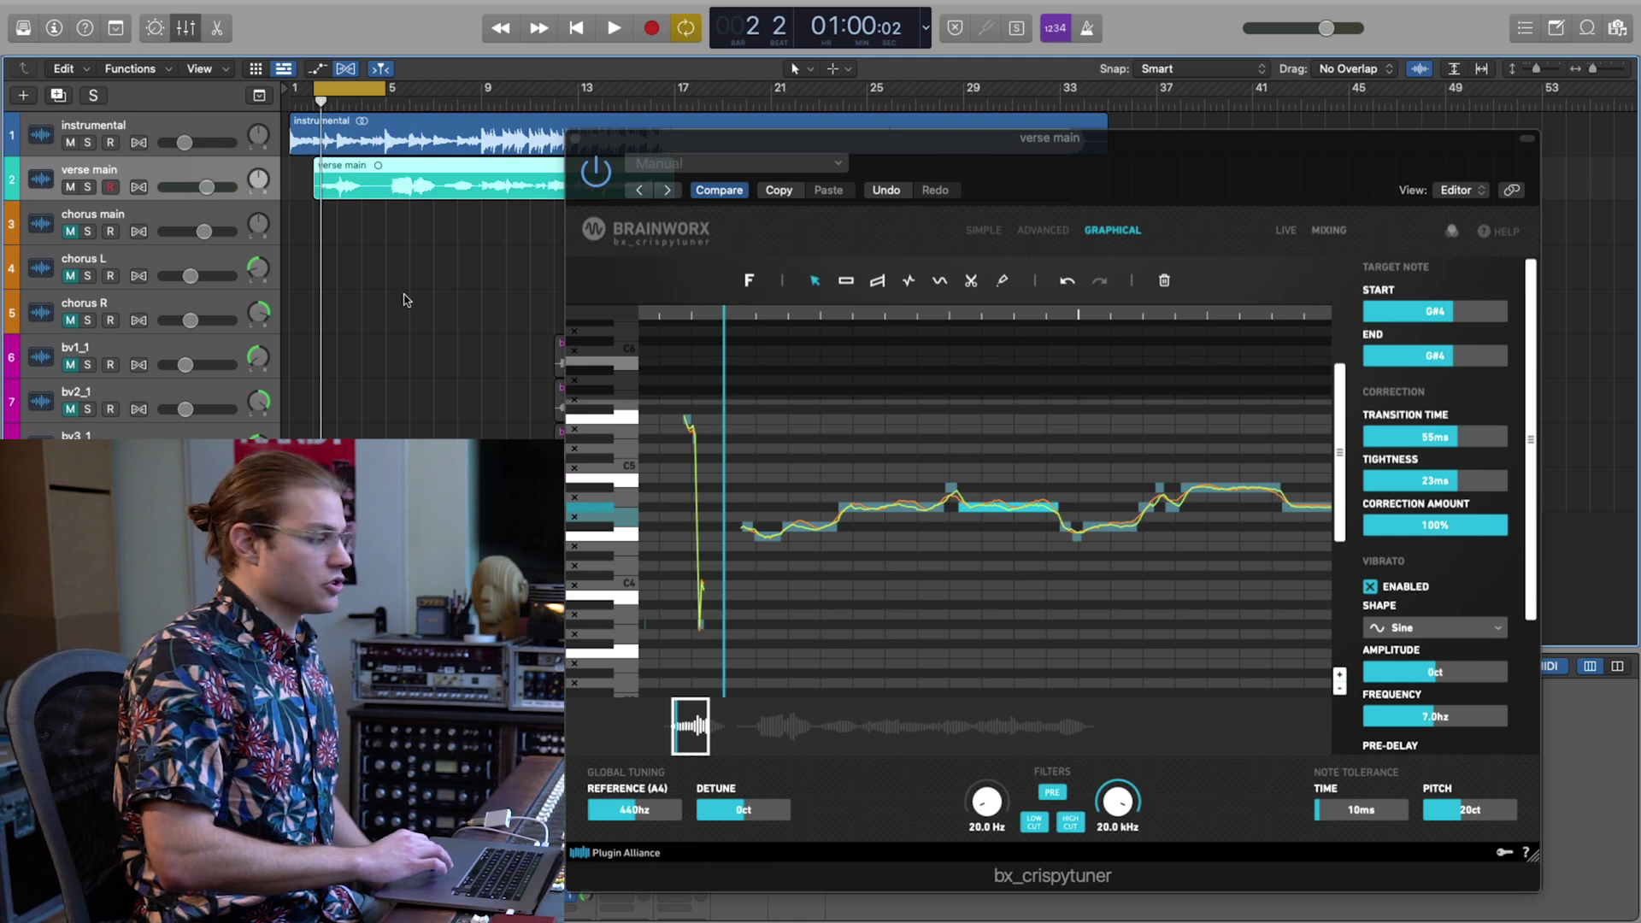
key(space)
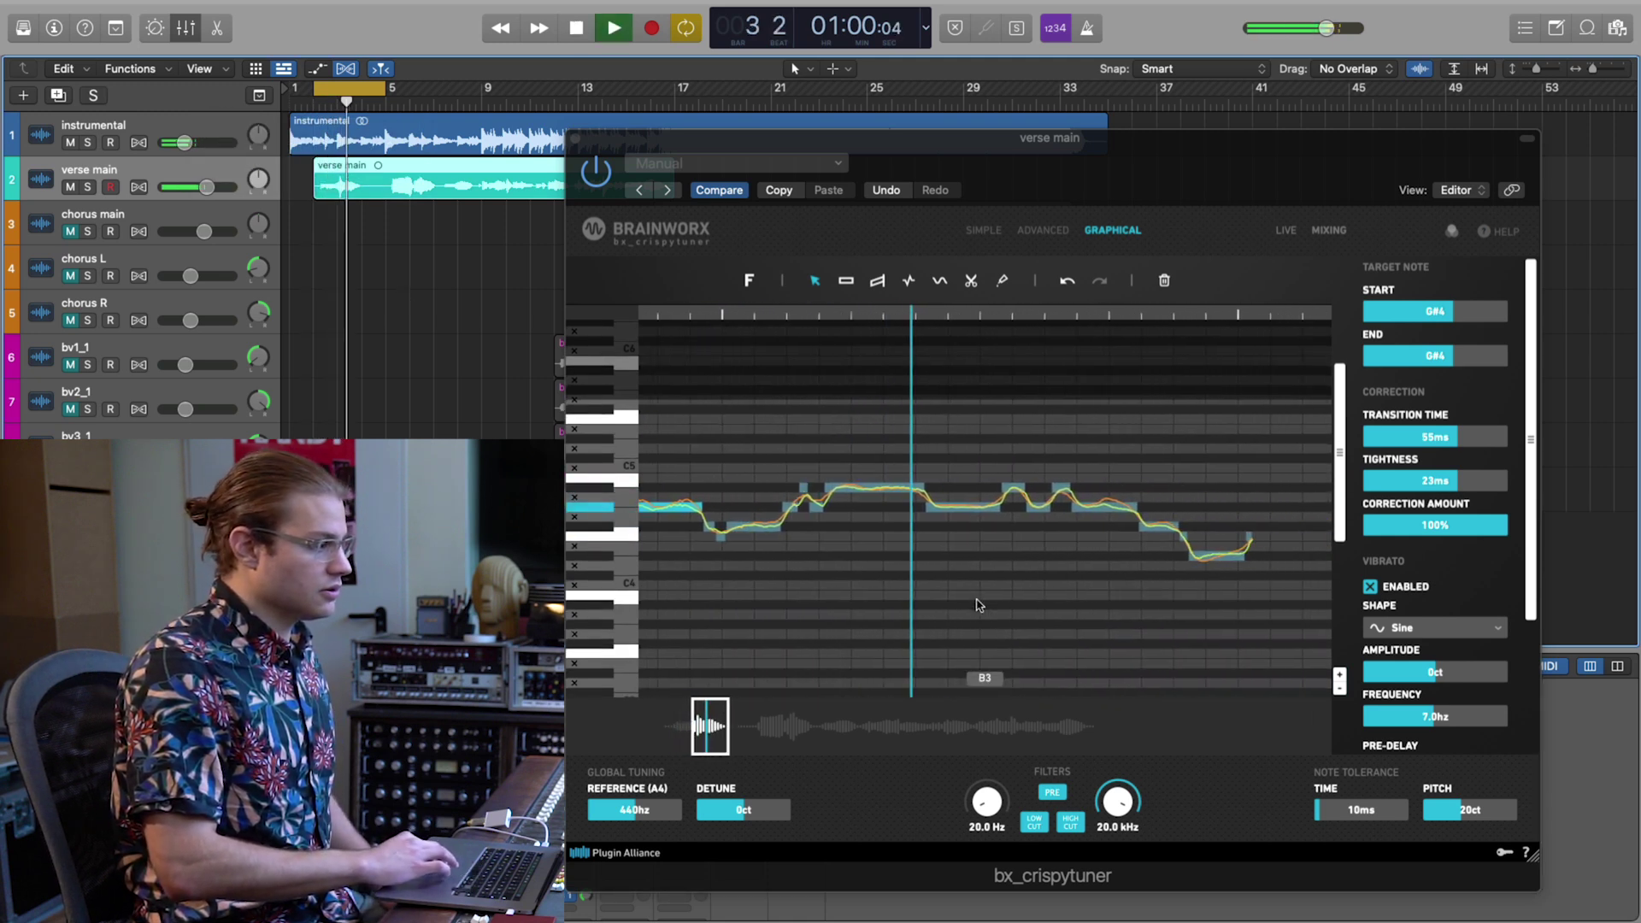
key(space)
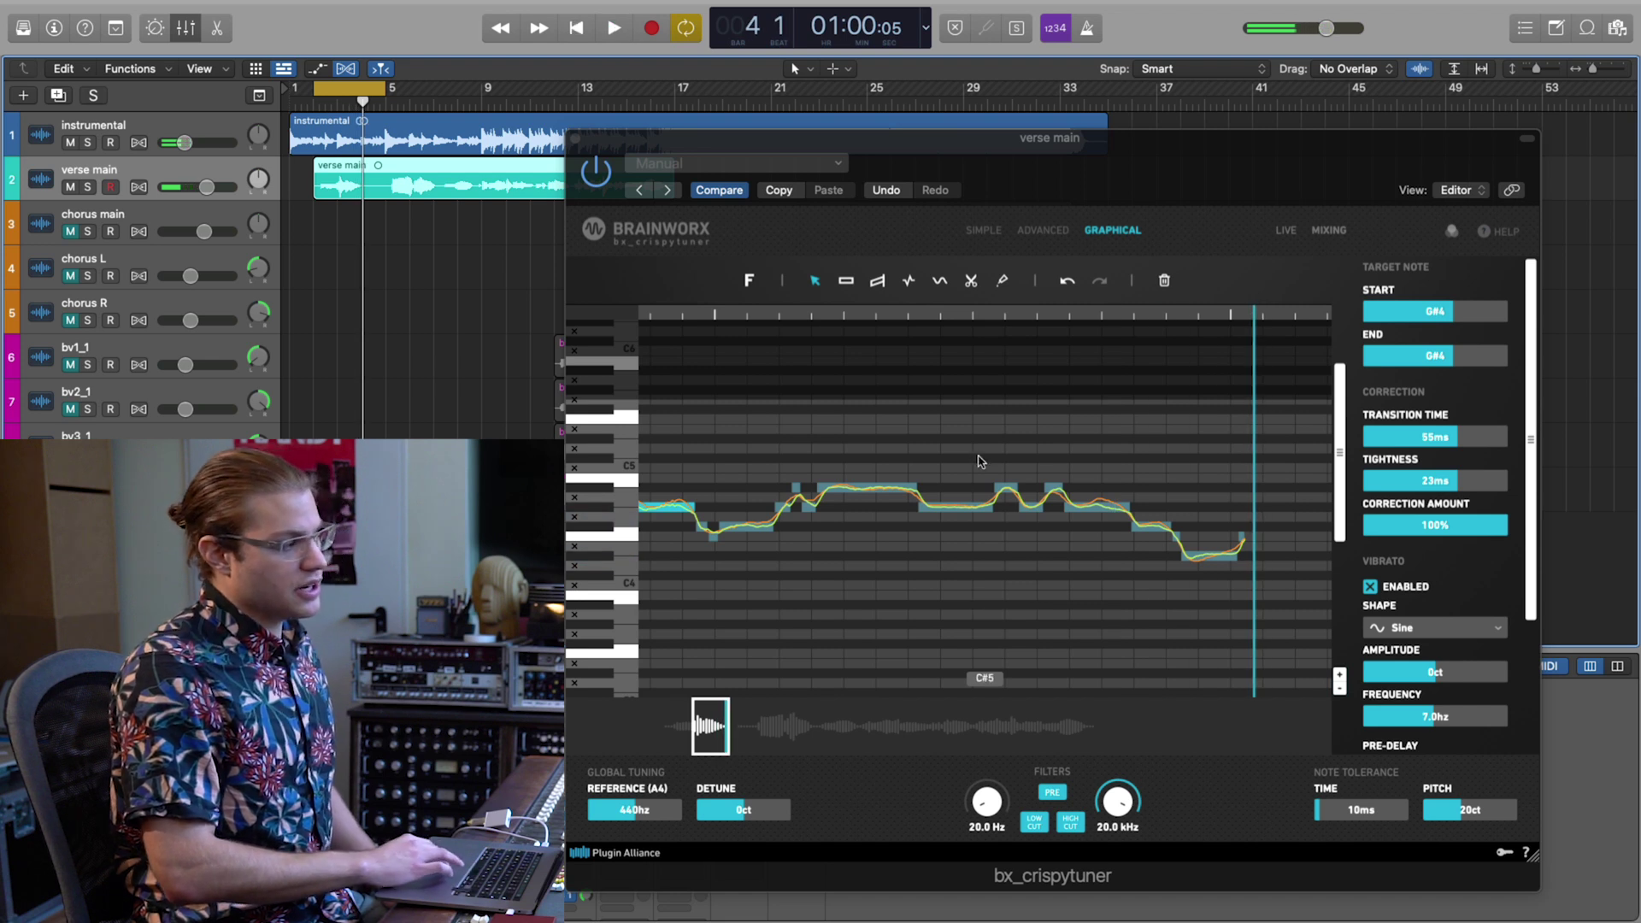
Lower the two short A#4 notes near the end of the first vocal phrase to G#4.
drag(975, 459, 1081, 524)
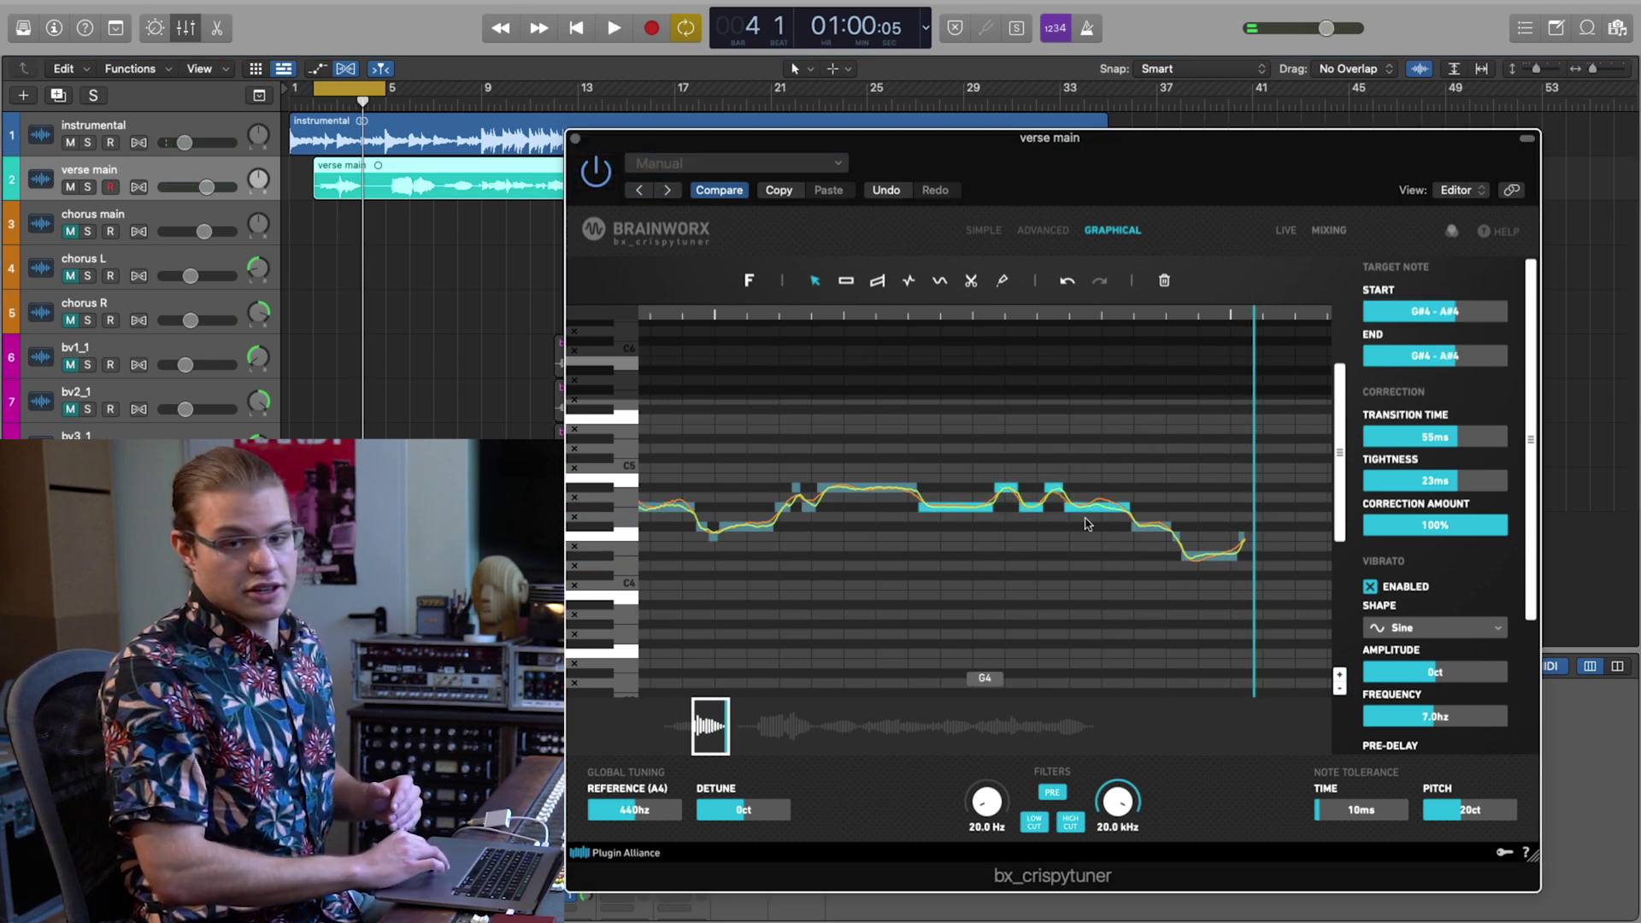
click(979, 479)
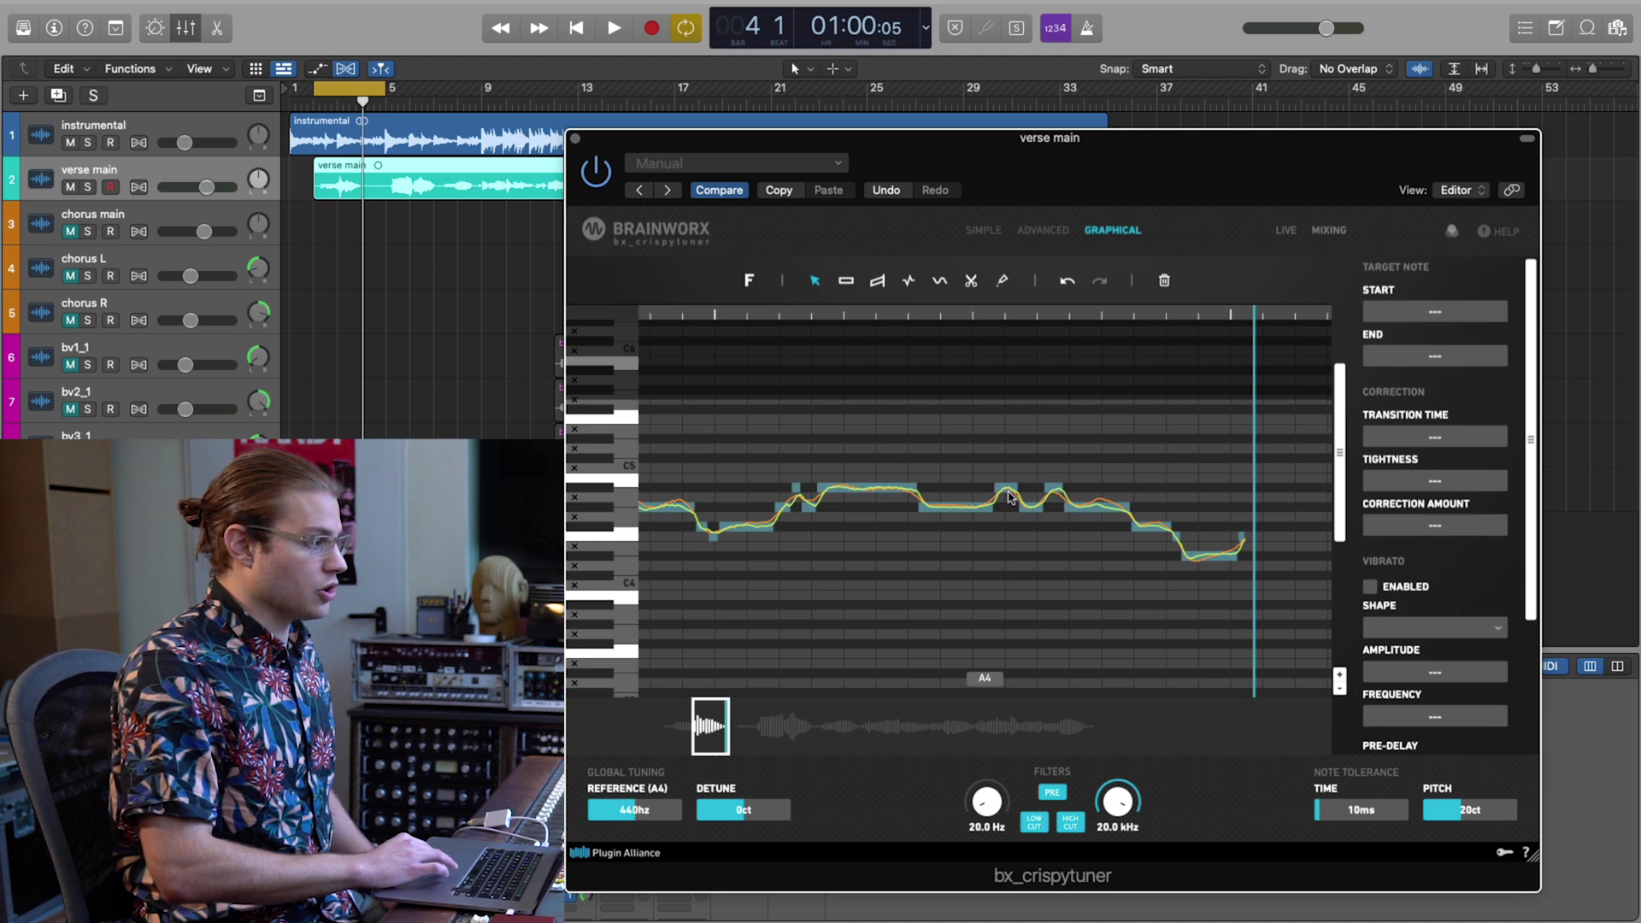
click(1009, 494)
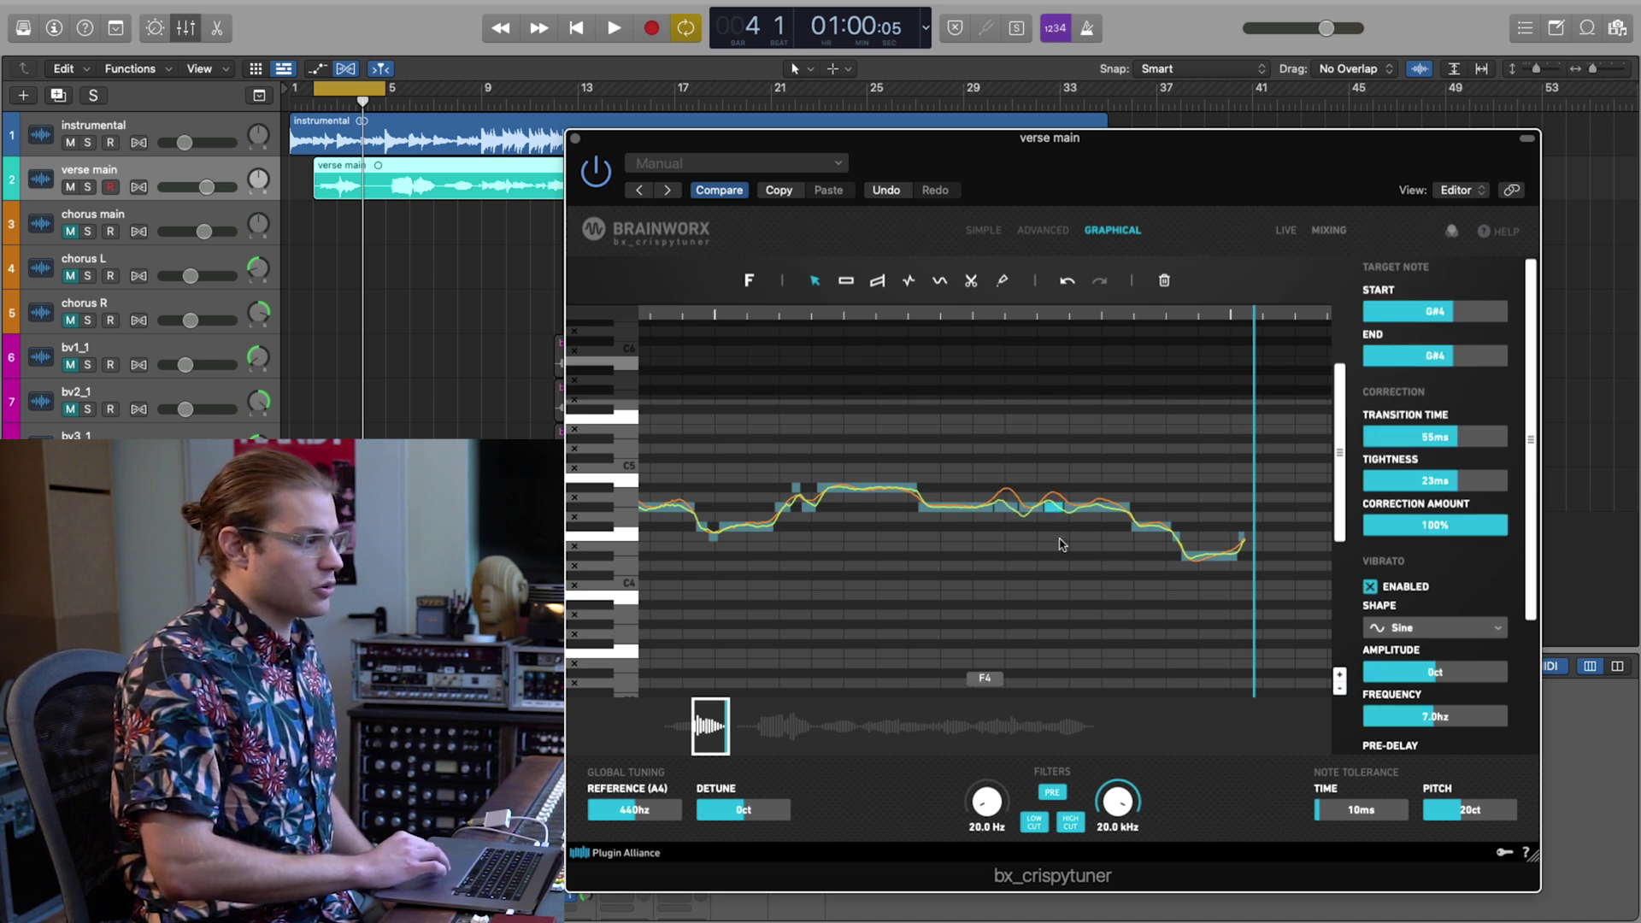
Examine the corrected pitch curve up close, then replay the first vocal phrase to check the lowered notes.
scroll(1059, 543, left, 5)
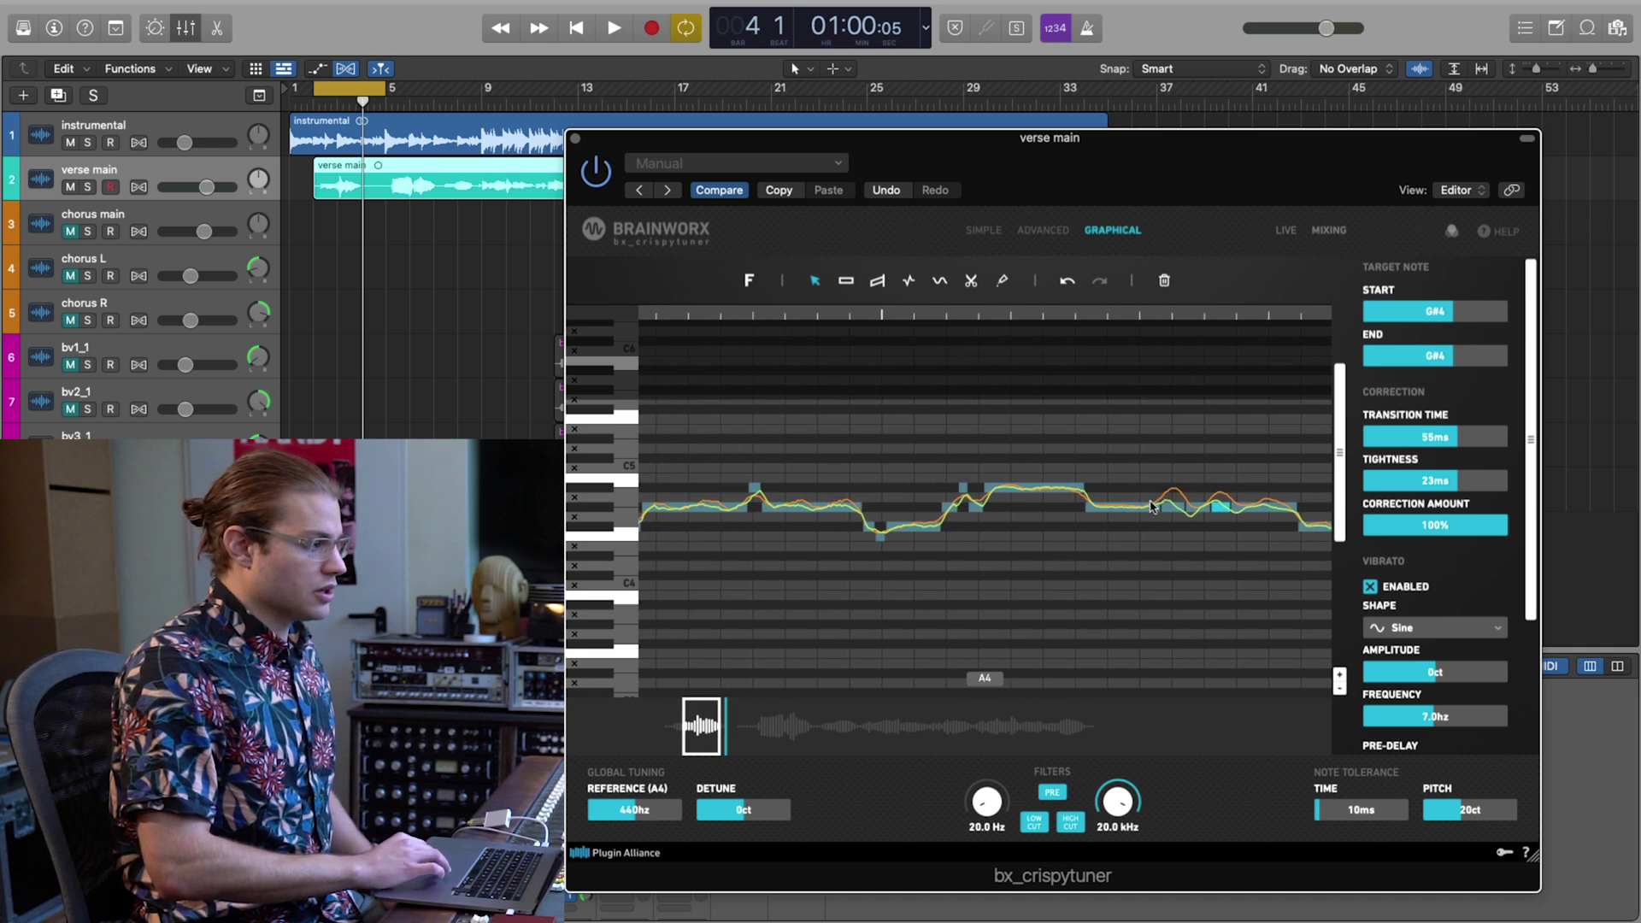
scroll(1164, 507, up, 5)
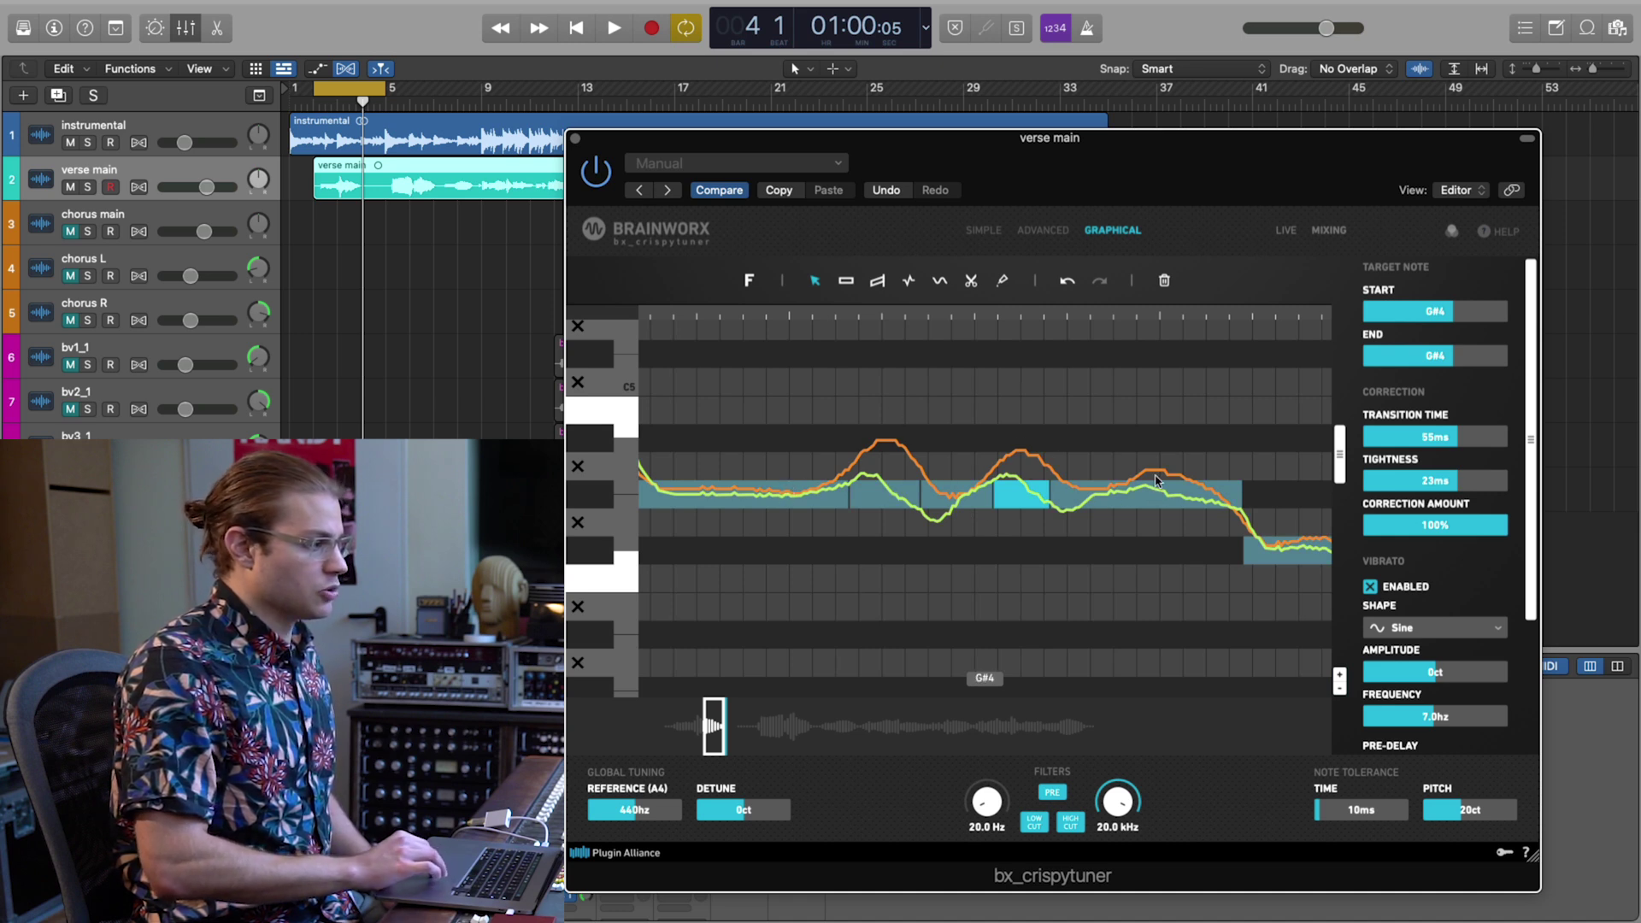
scroll(1178, 500, down, 5)
scroll(963, 330, left, 3)
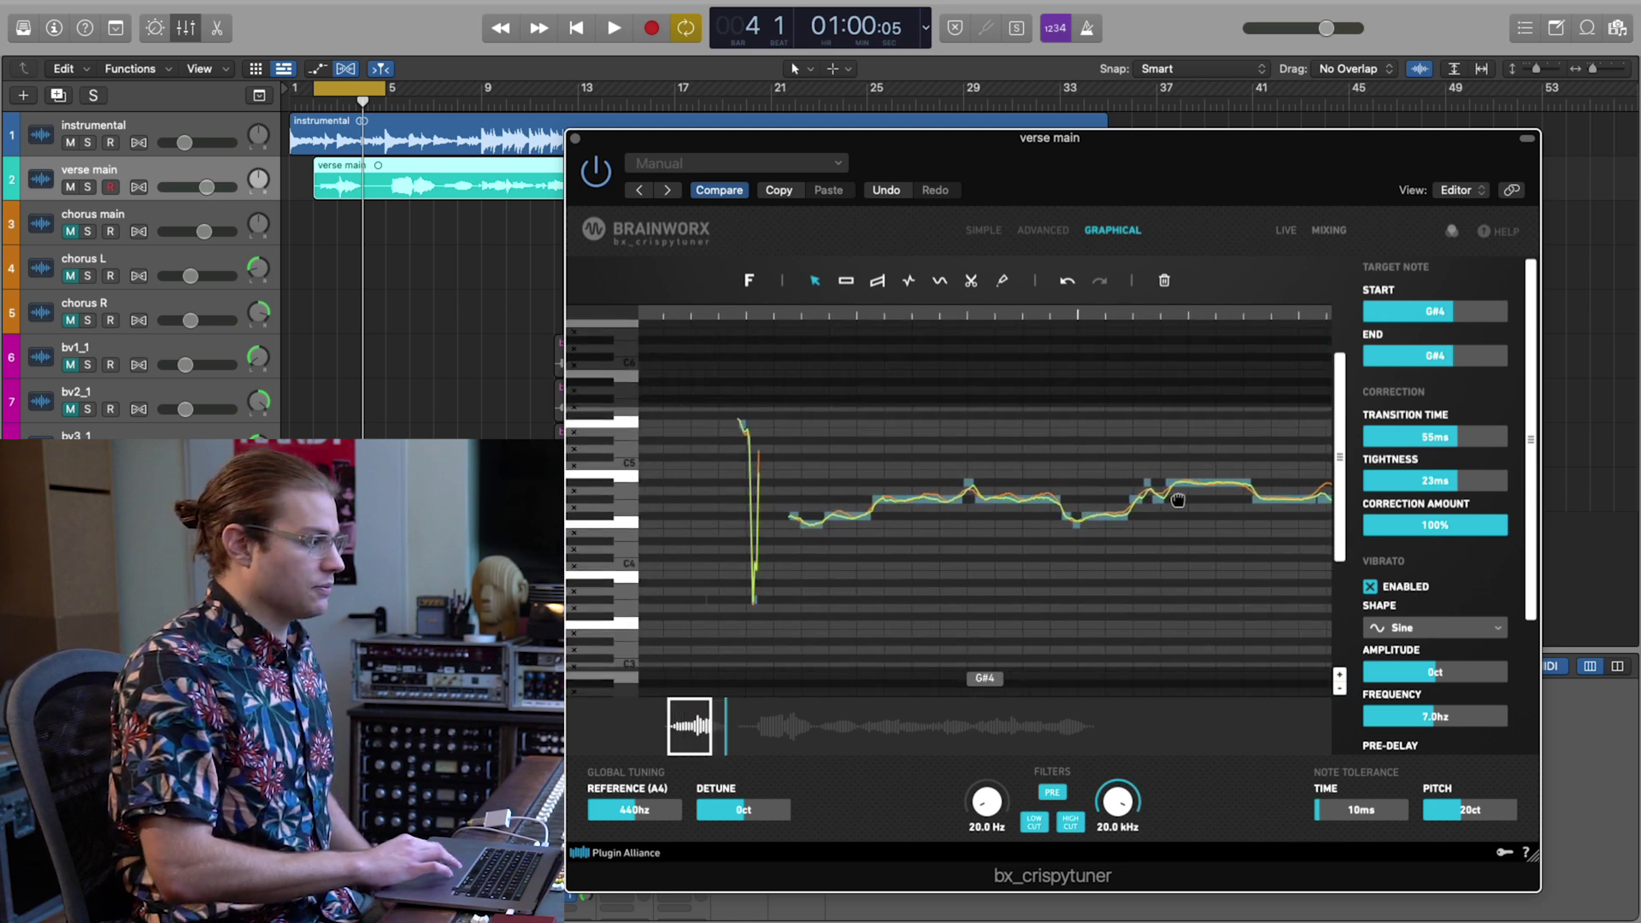
key(comma)
key(comma)
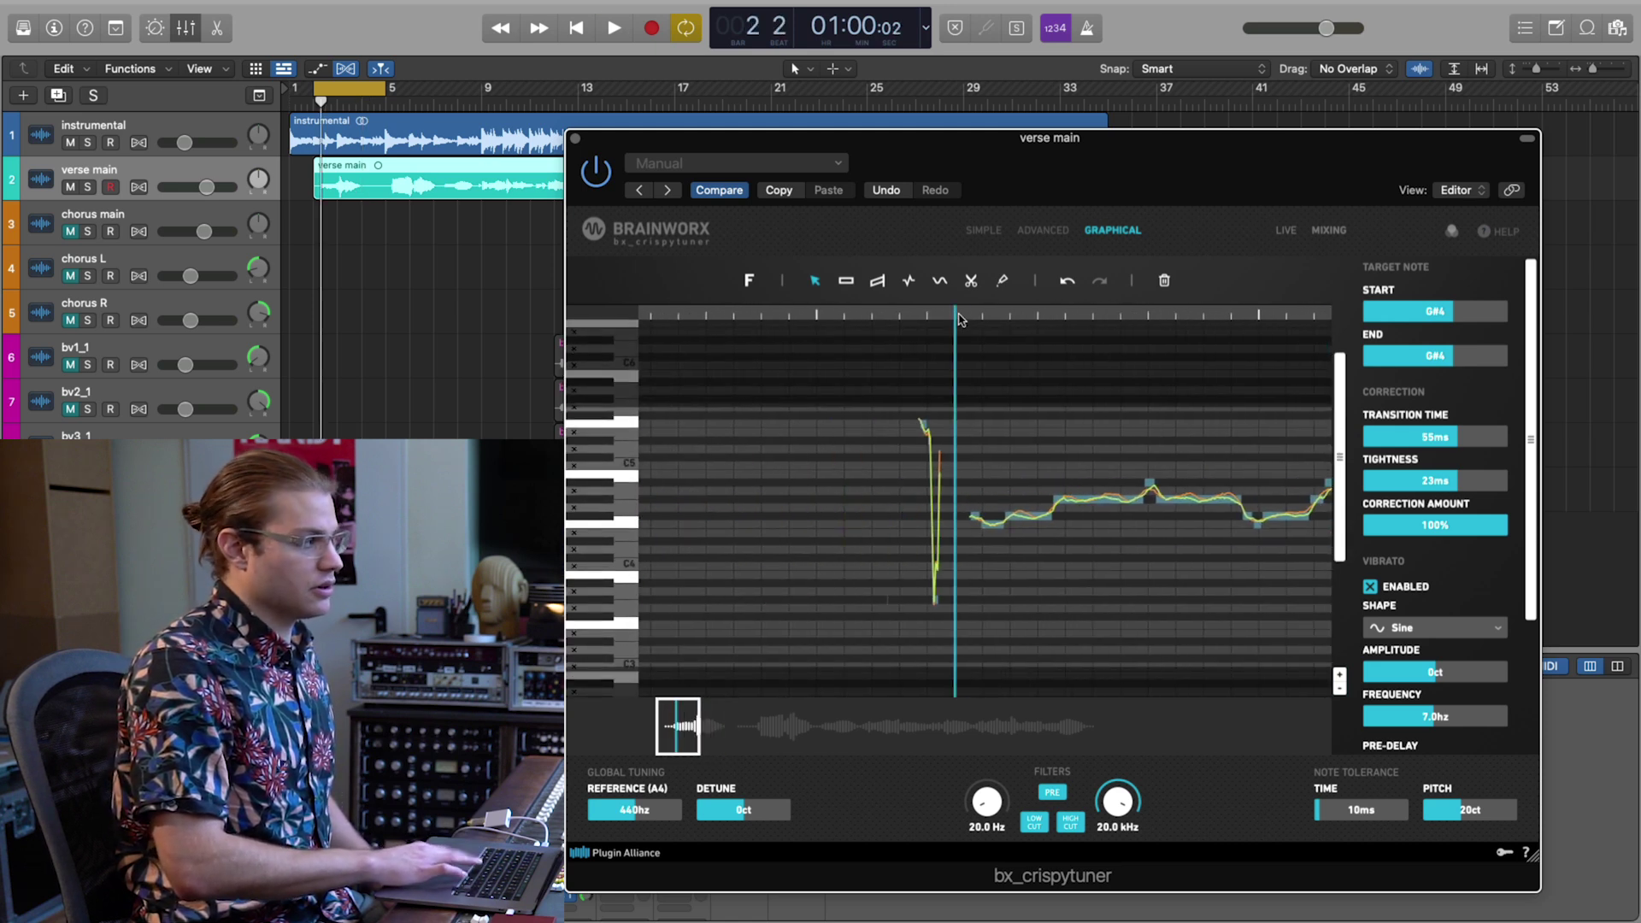
key(space)
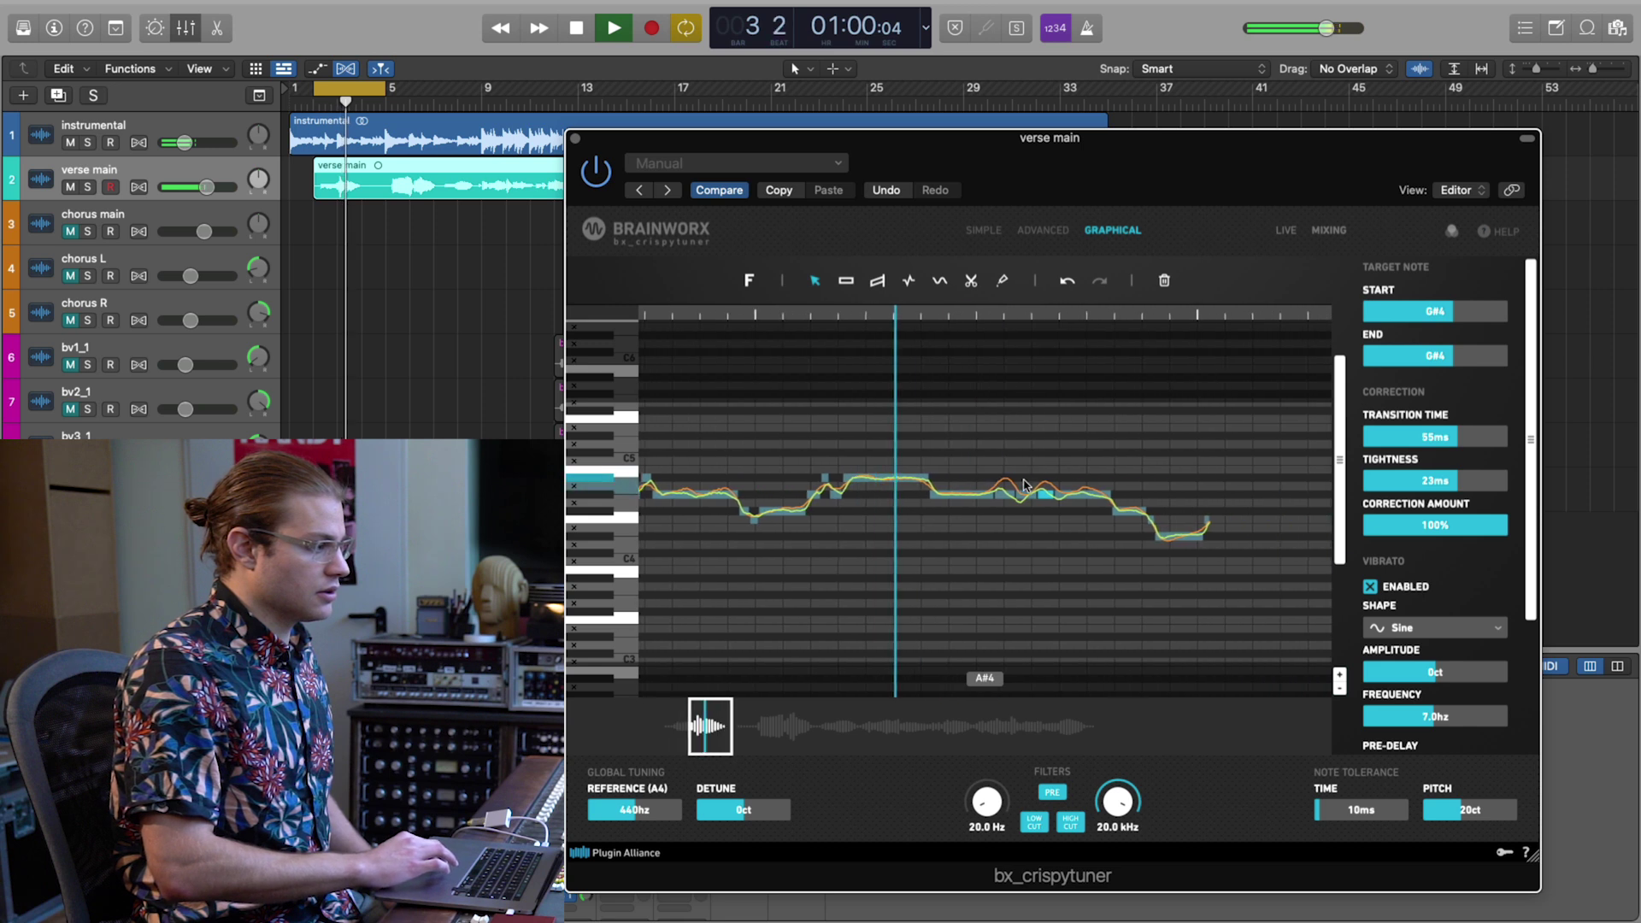
key(space)
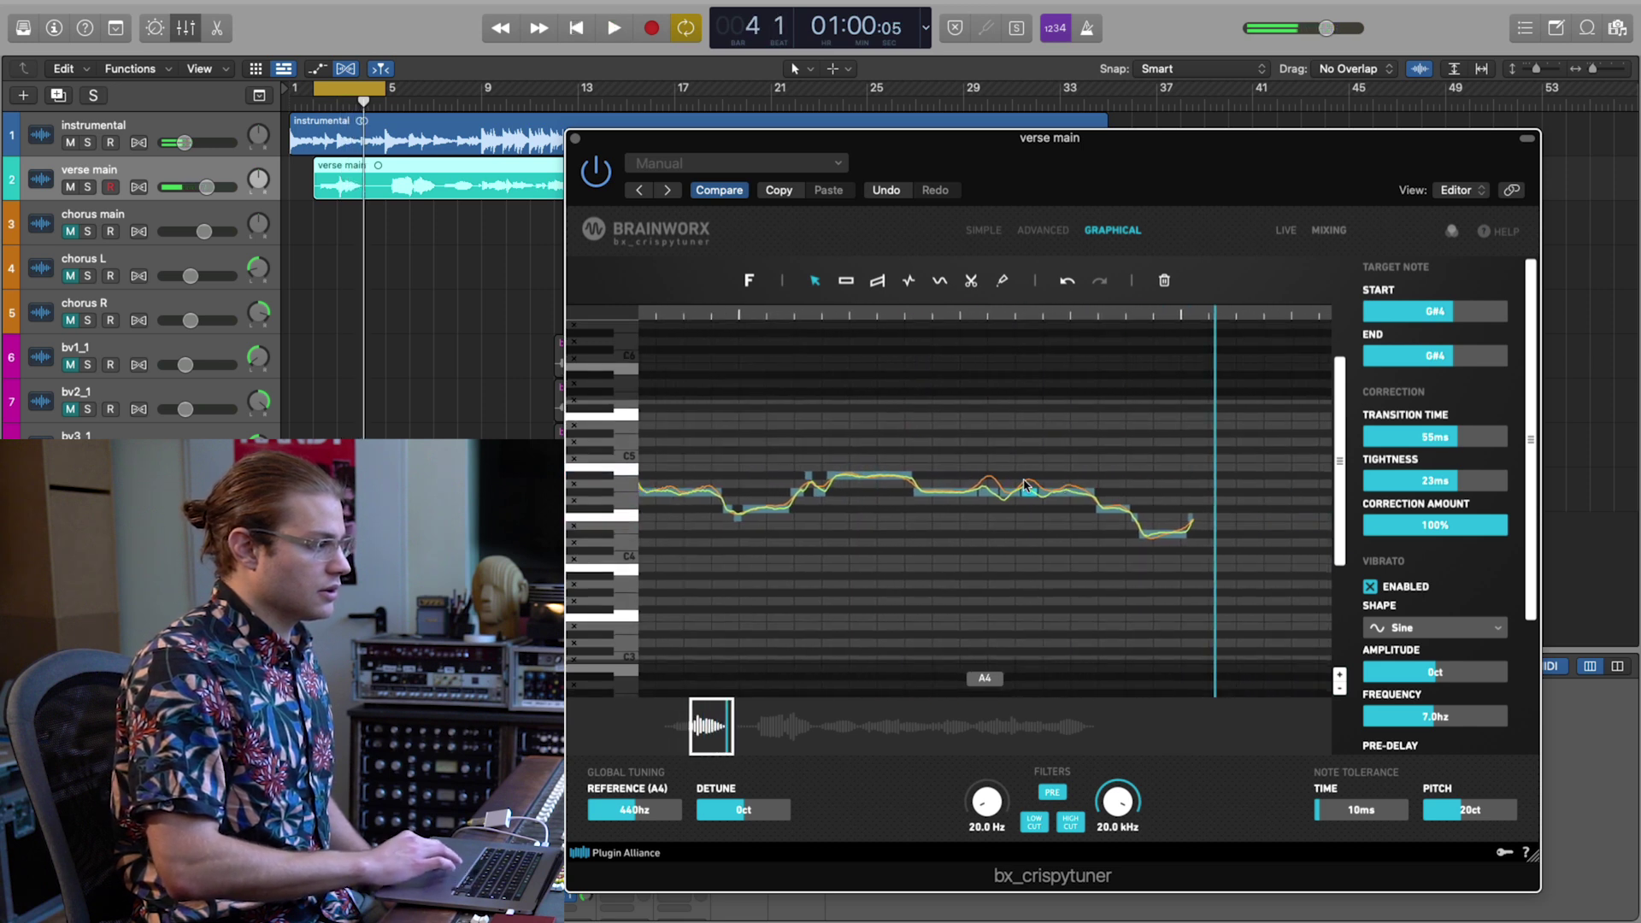
Lower the two remaining short A#4 notes at the phrase's earlier rises to G#4, replaying the phrase from its start.
scroll(940, 479, left, 3)
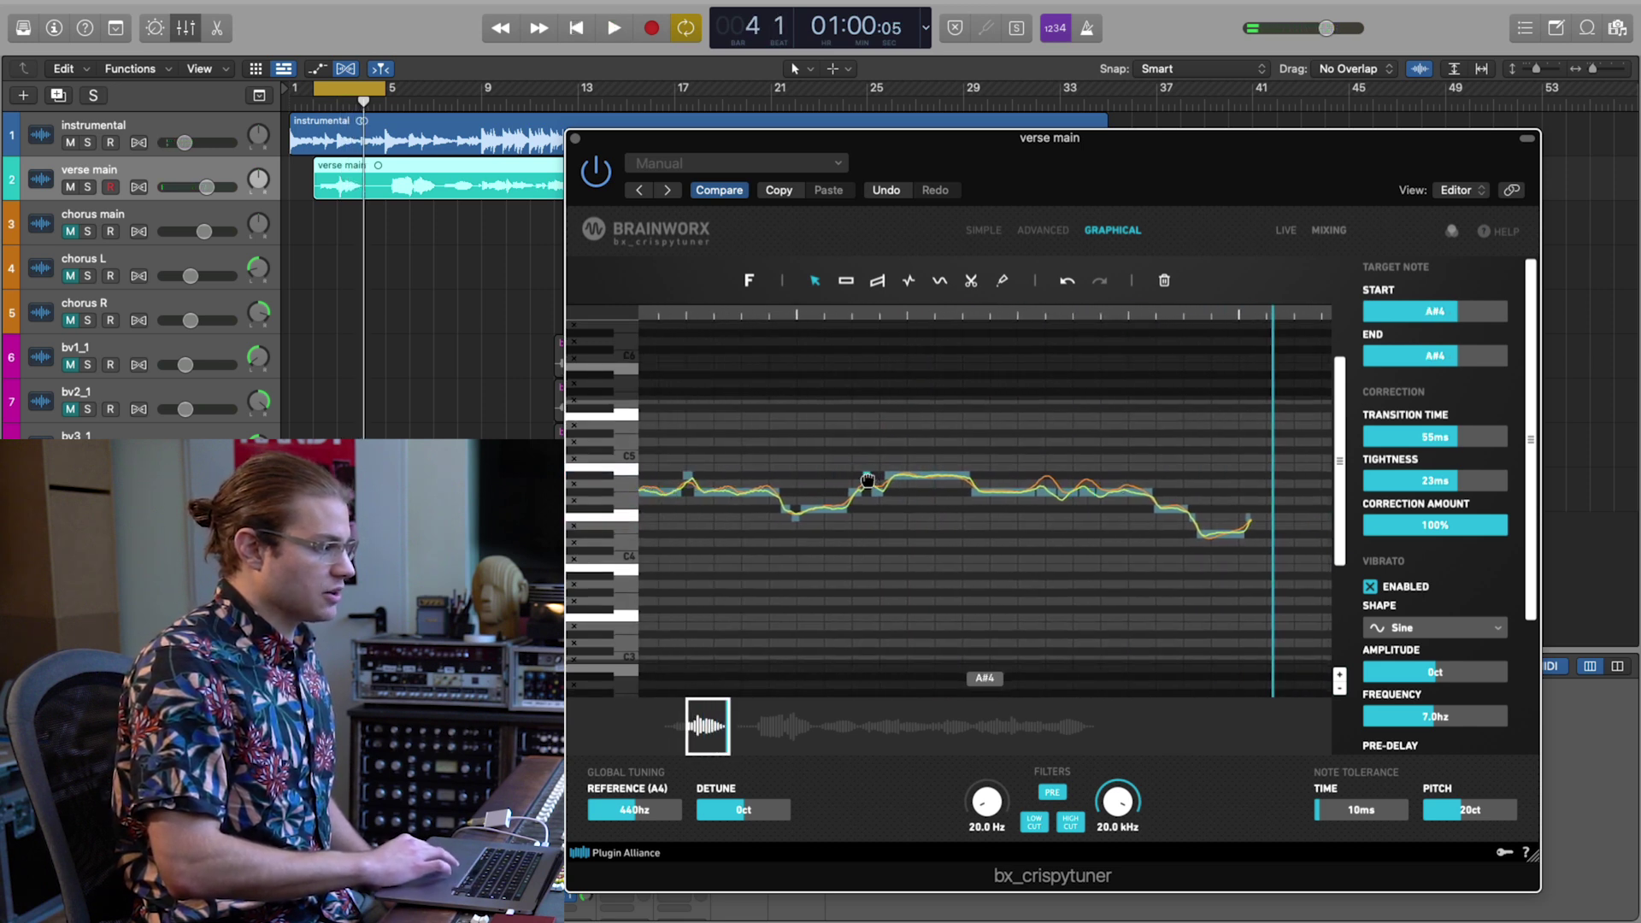
scroll(866, 496, left, 5)
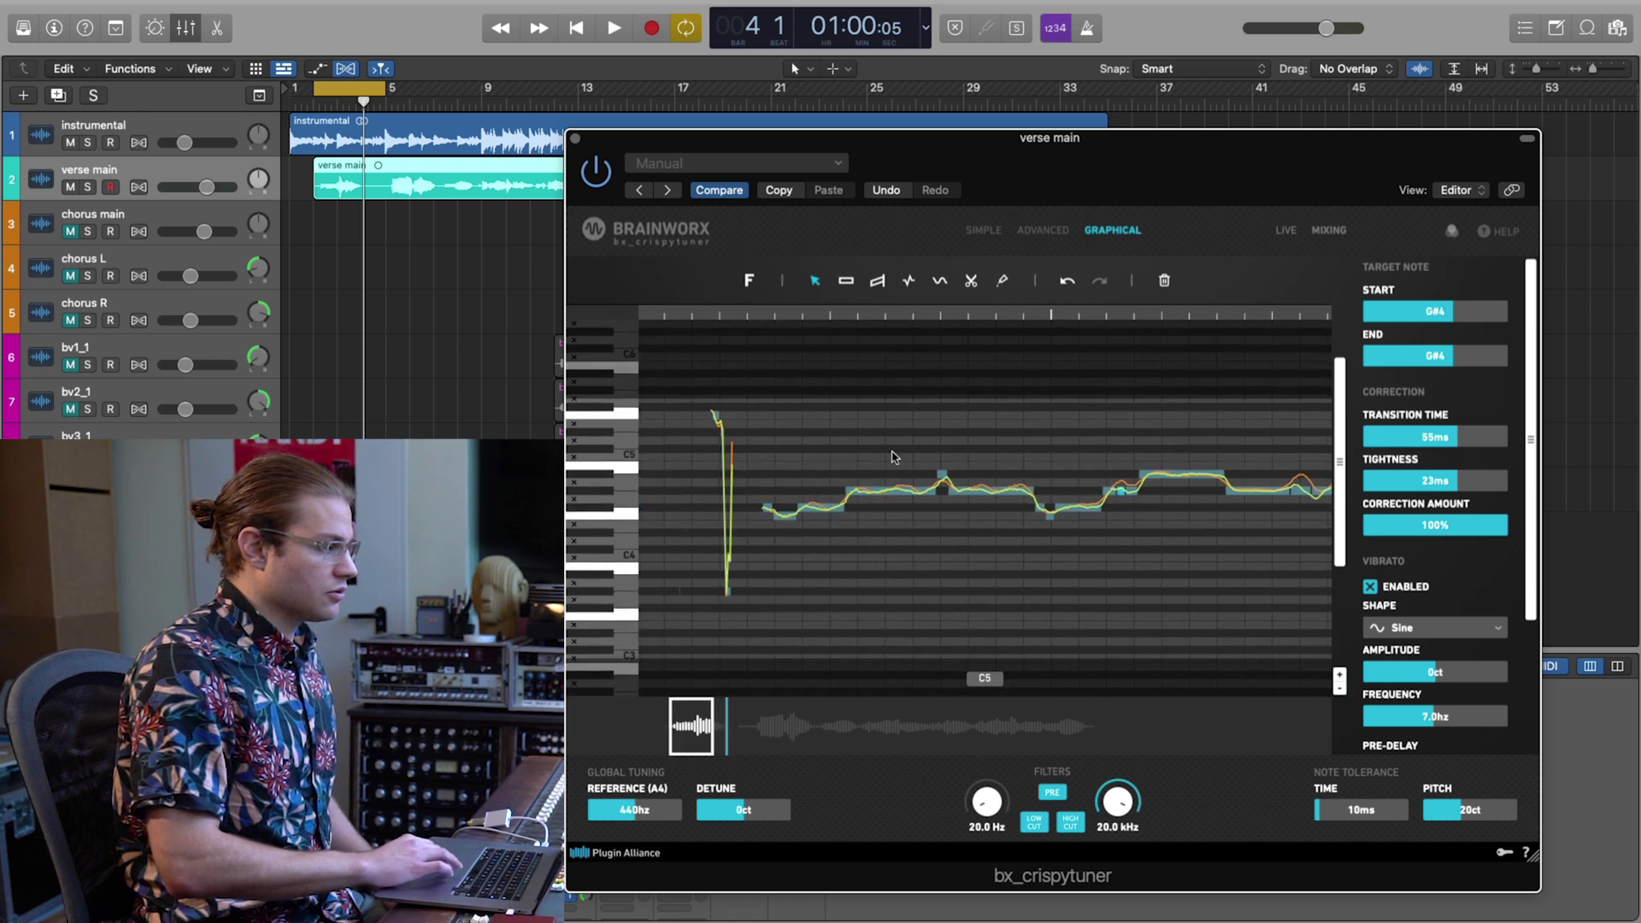
click(803, 315)
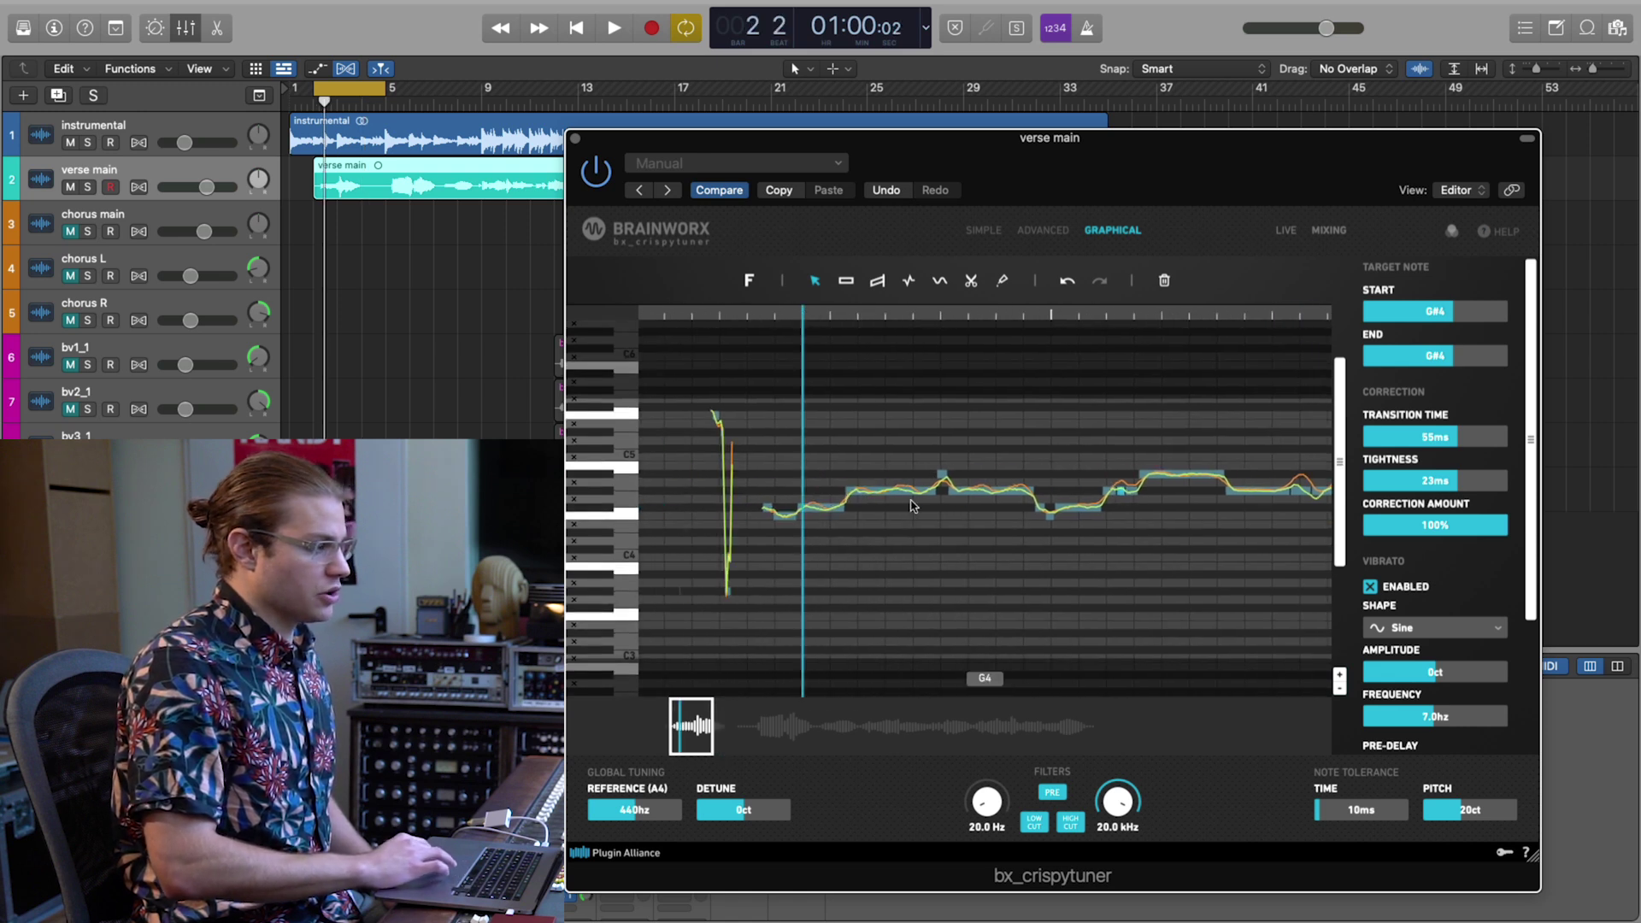
key(space)
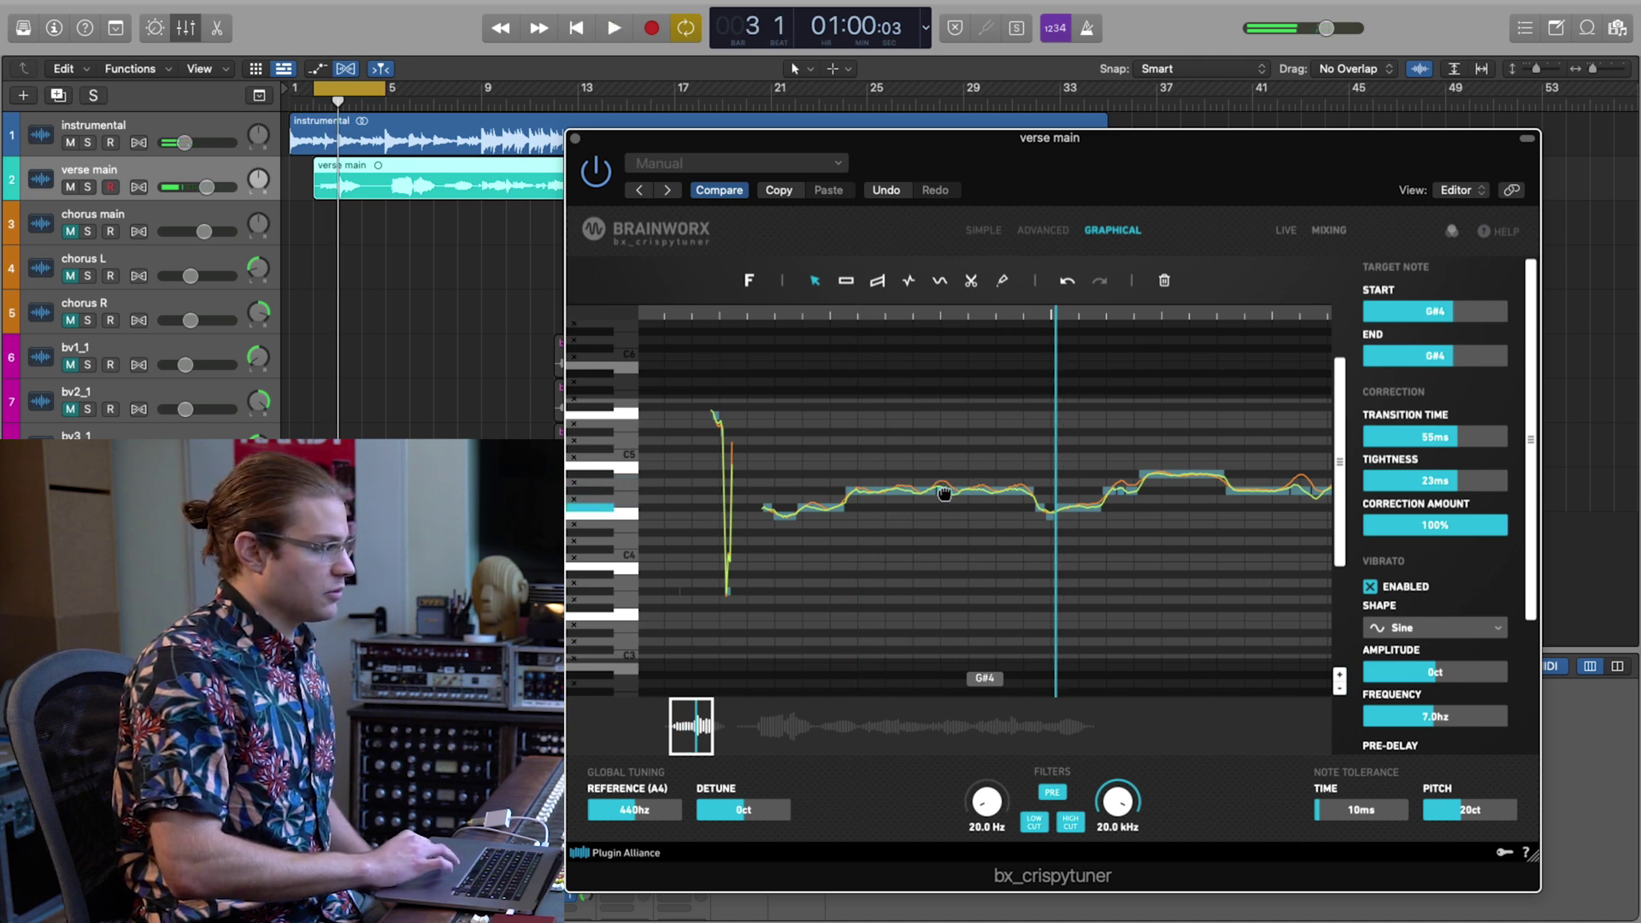
Raise the two short F4 notes in the first vocal phrase to F#4, replaying the phrase before and after the change.
click(776, 314)
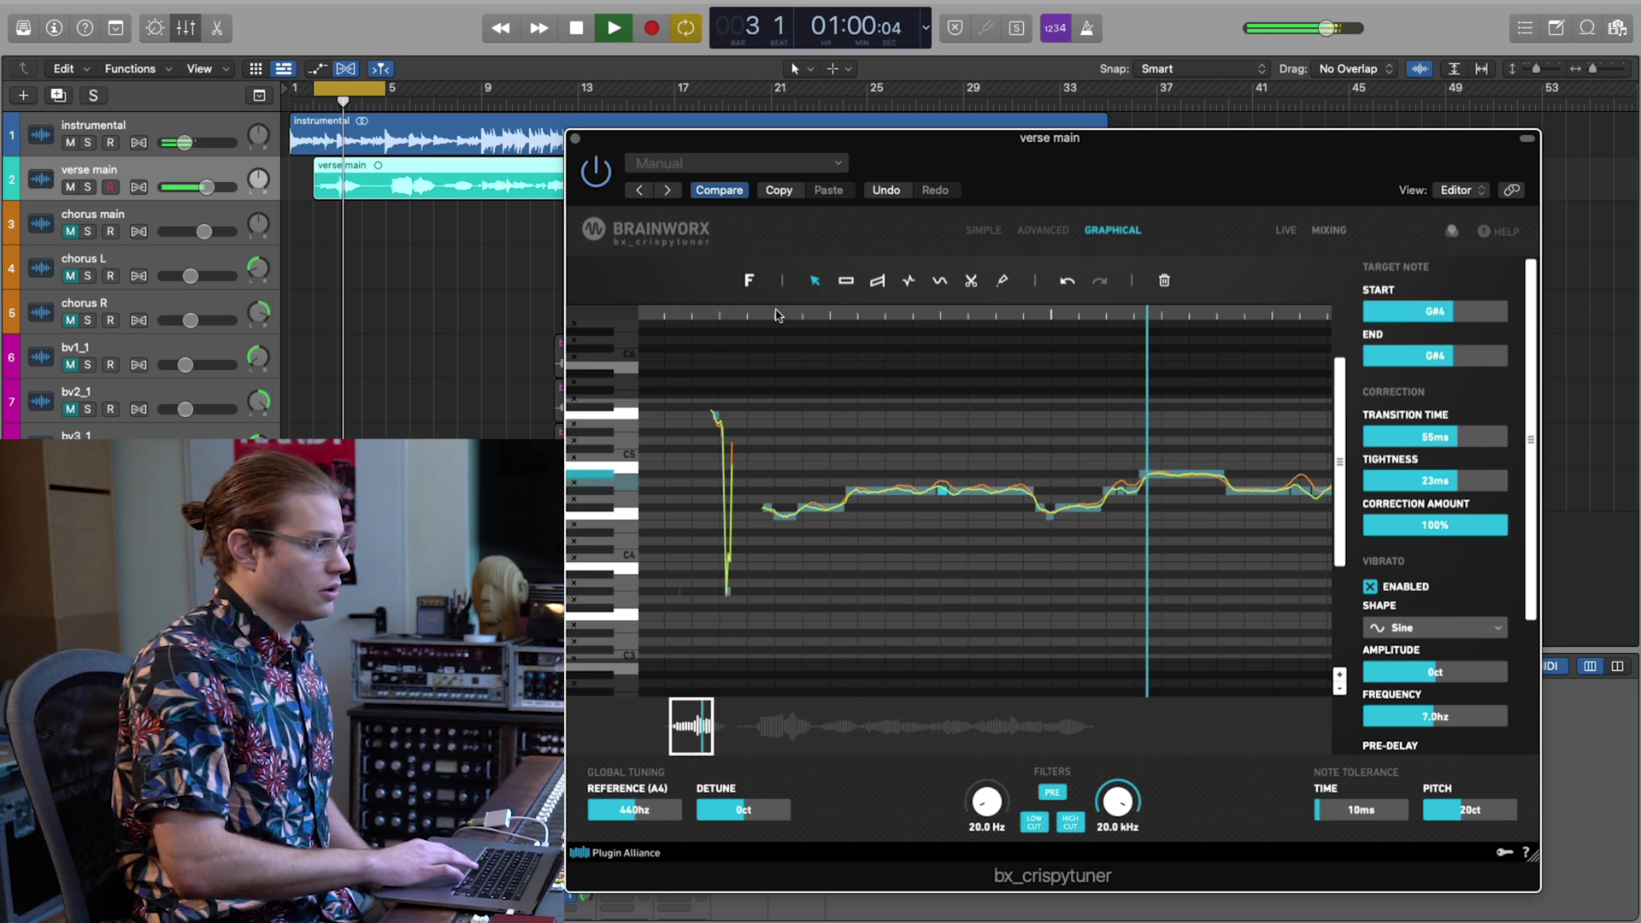
key(space)
click(1064, 519)
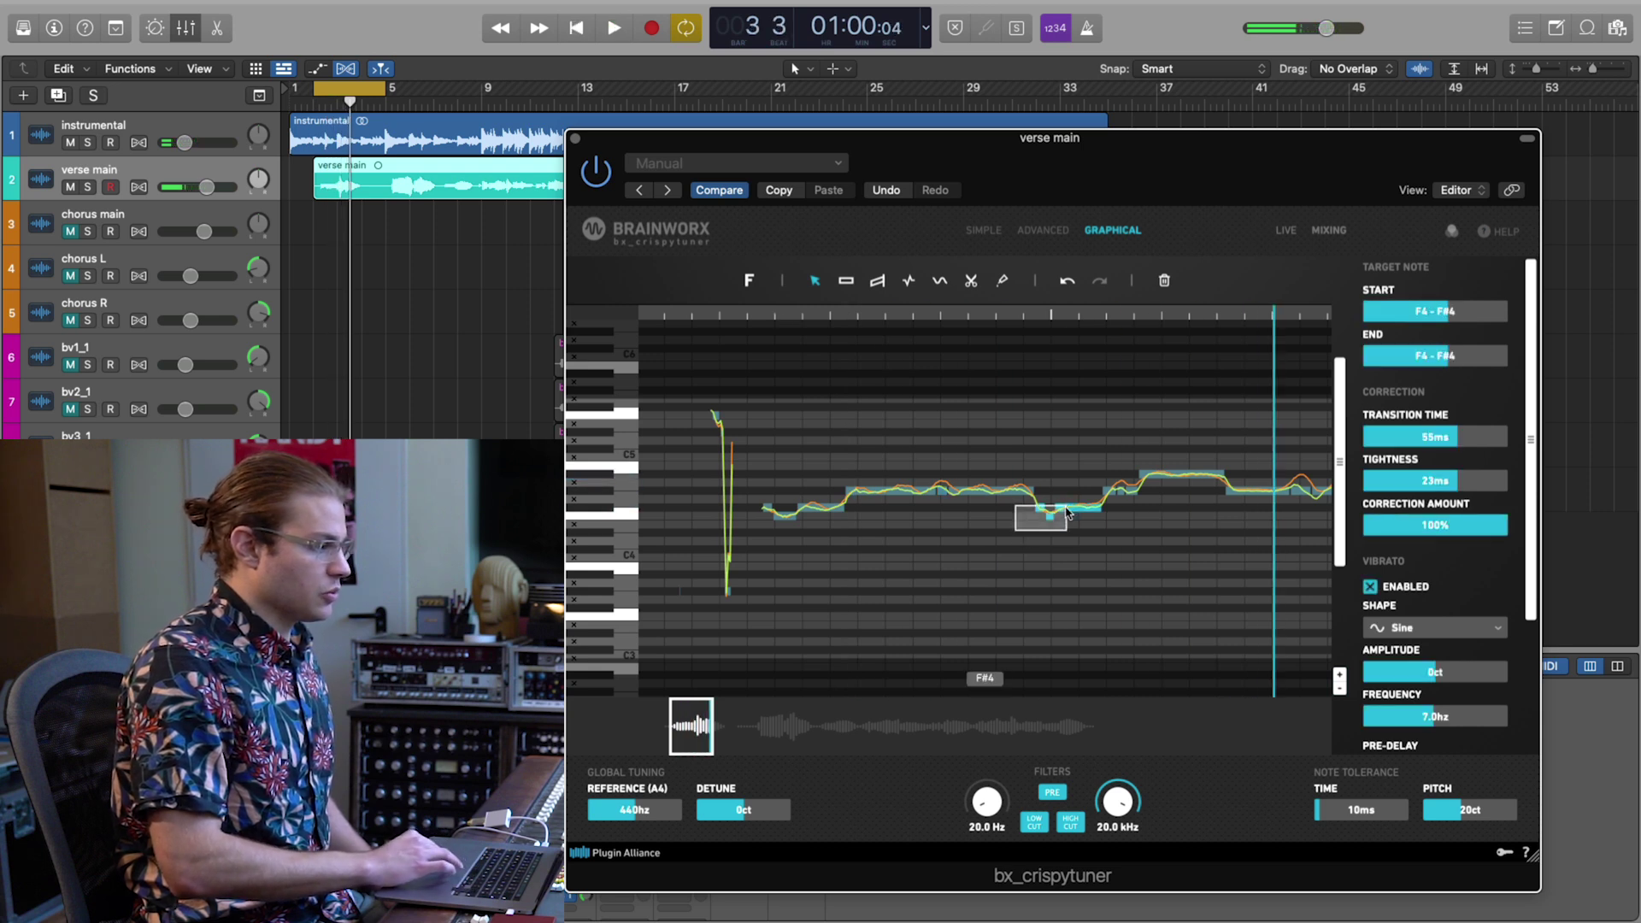
drag(1066, 511, 1064, 532)
click(1051, 520)
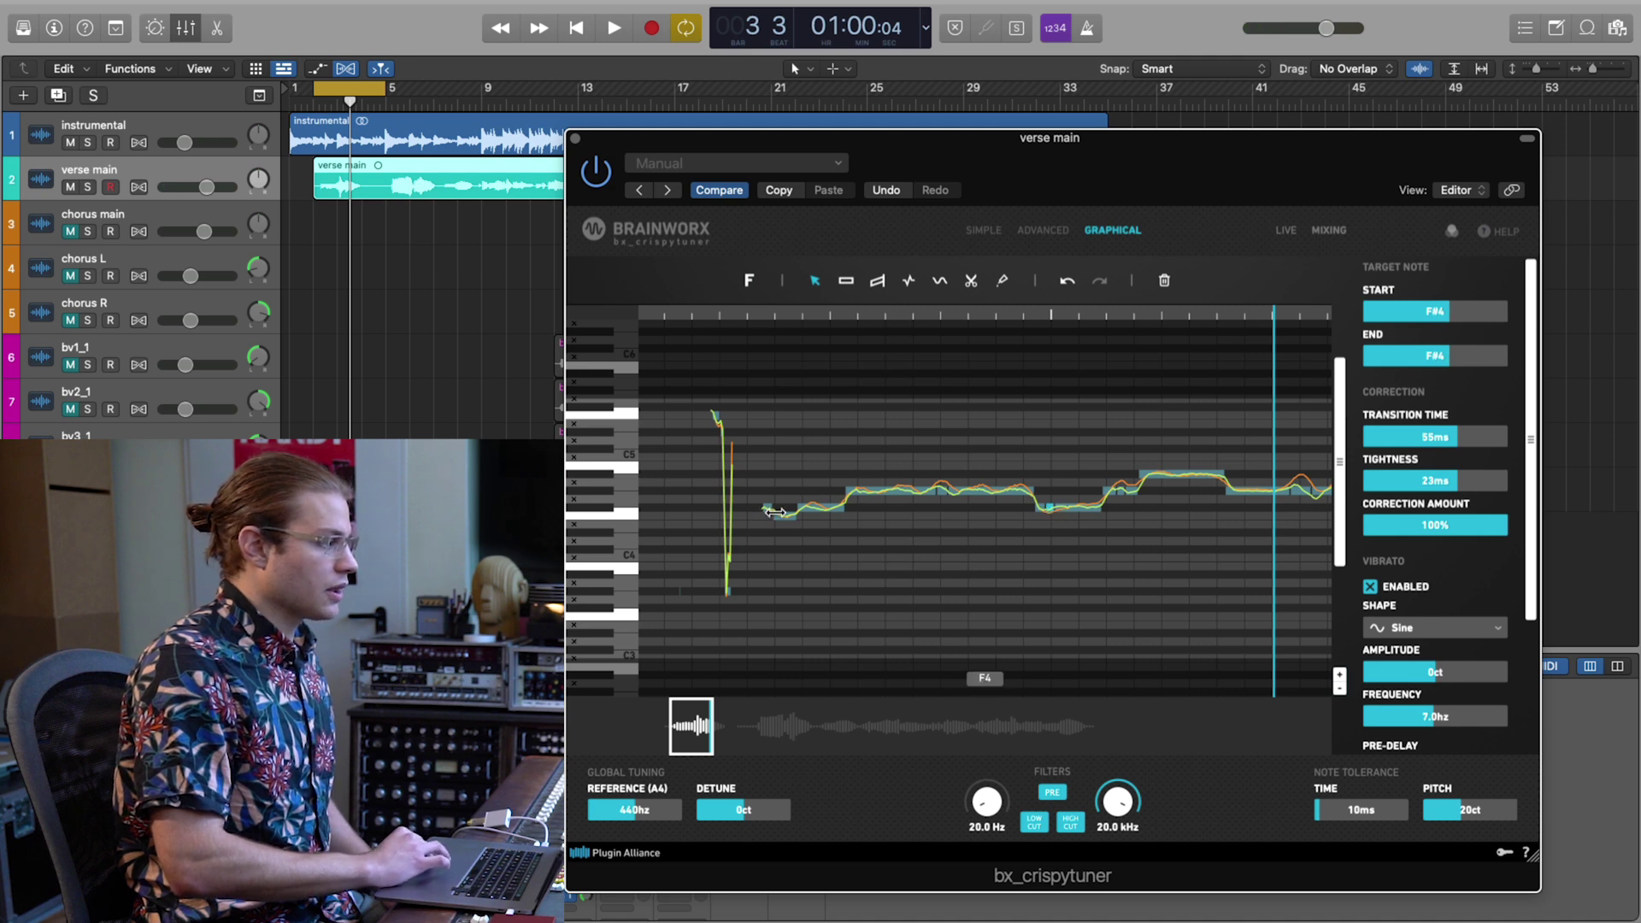
click(724, 314)
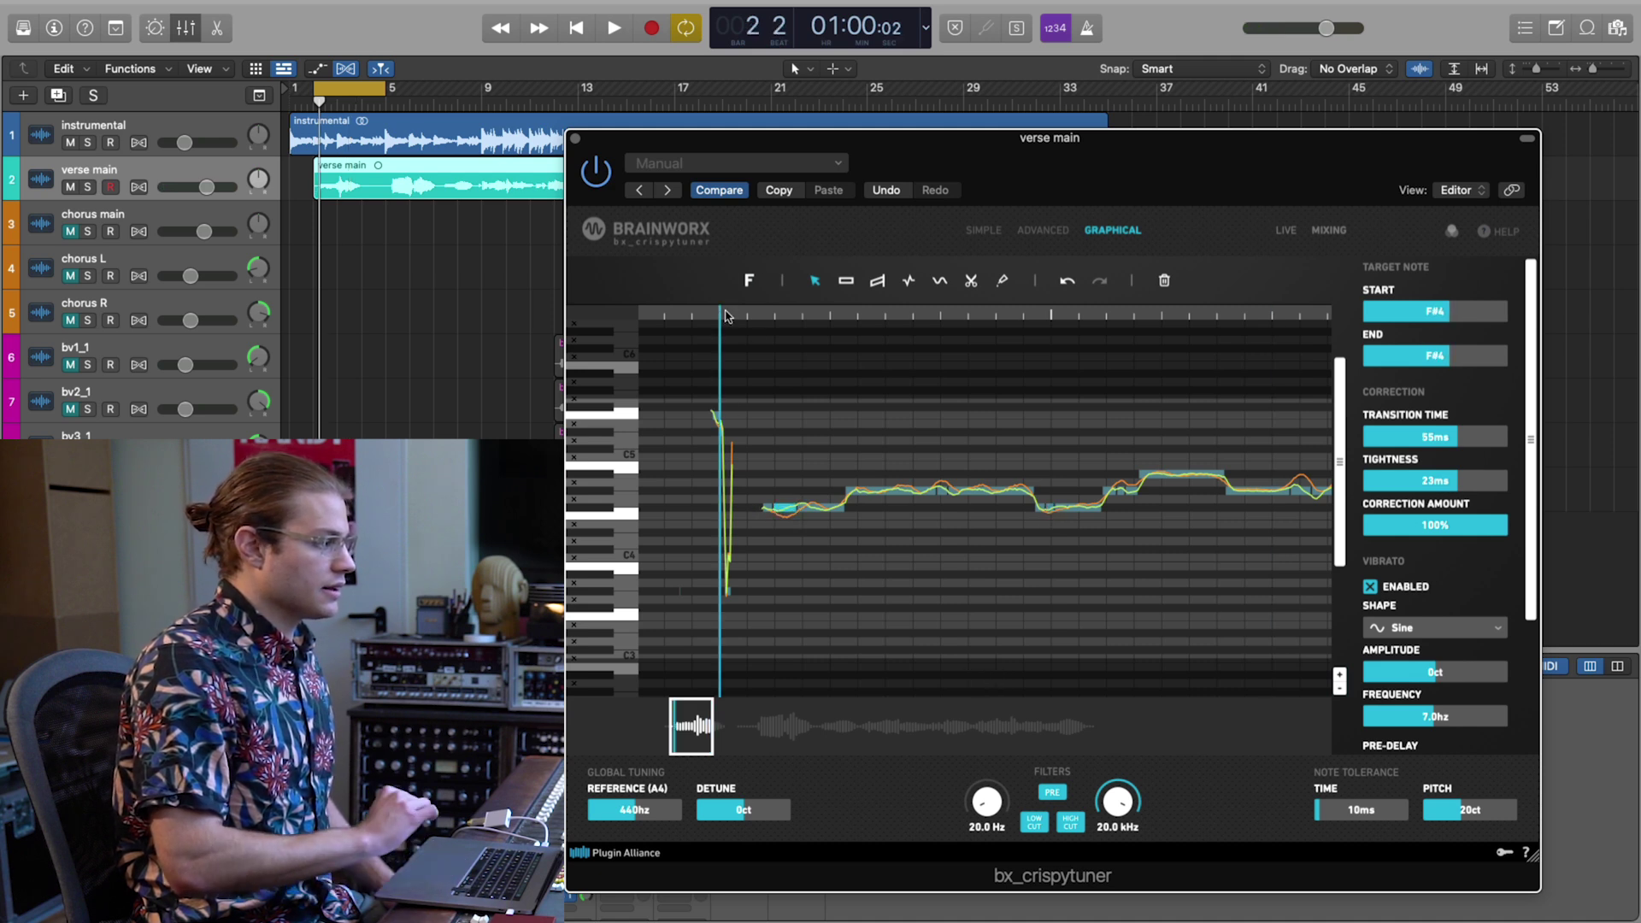
key(space)
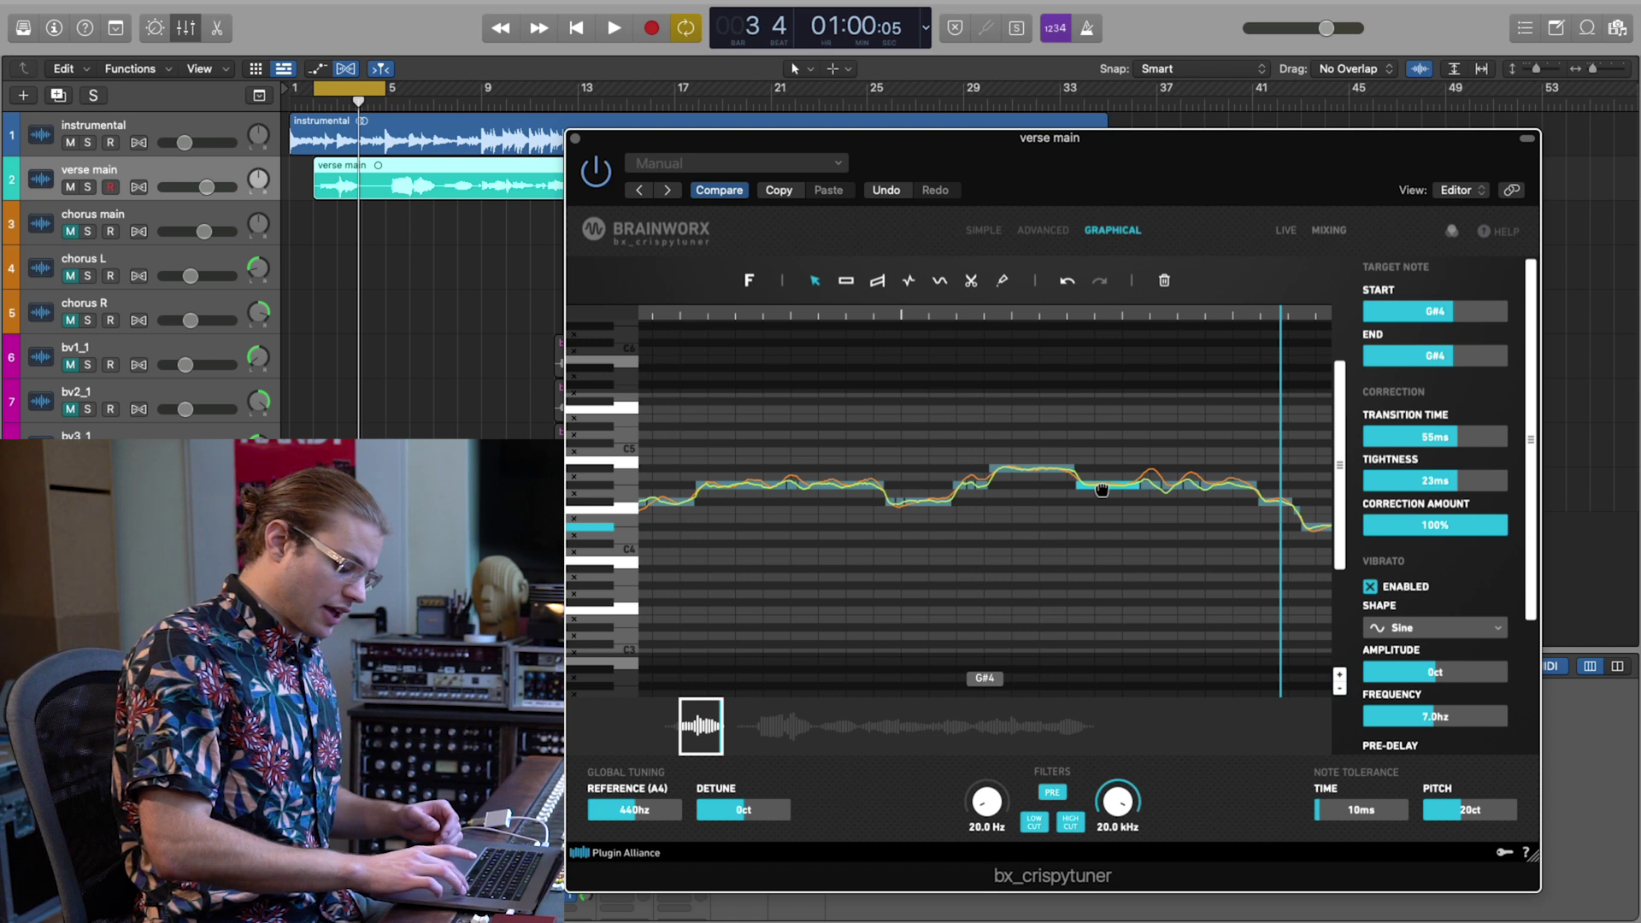
Try raising the long G#4 note just after the first phrase's peak to C#5, and replay the phrase from its start.
key(Up)
key(Up)
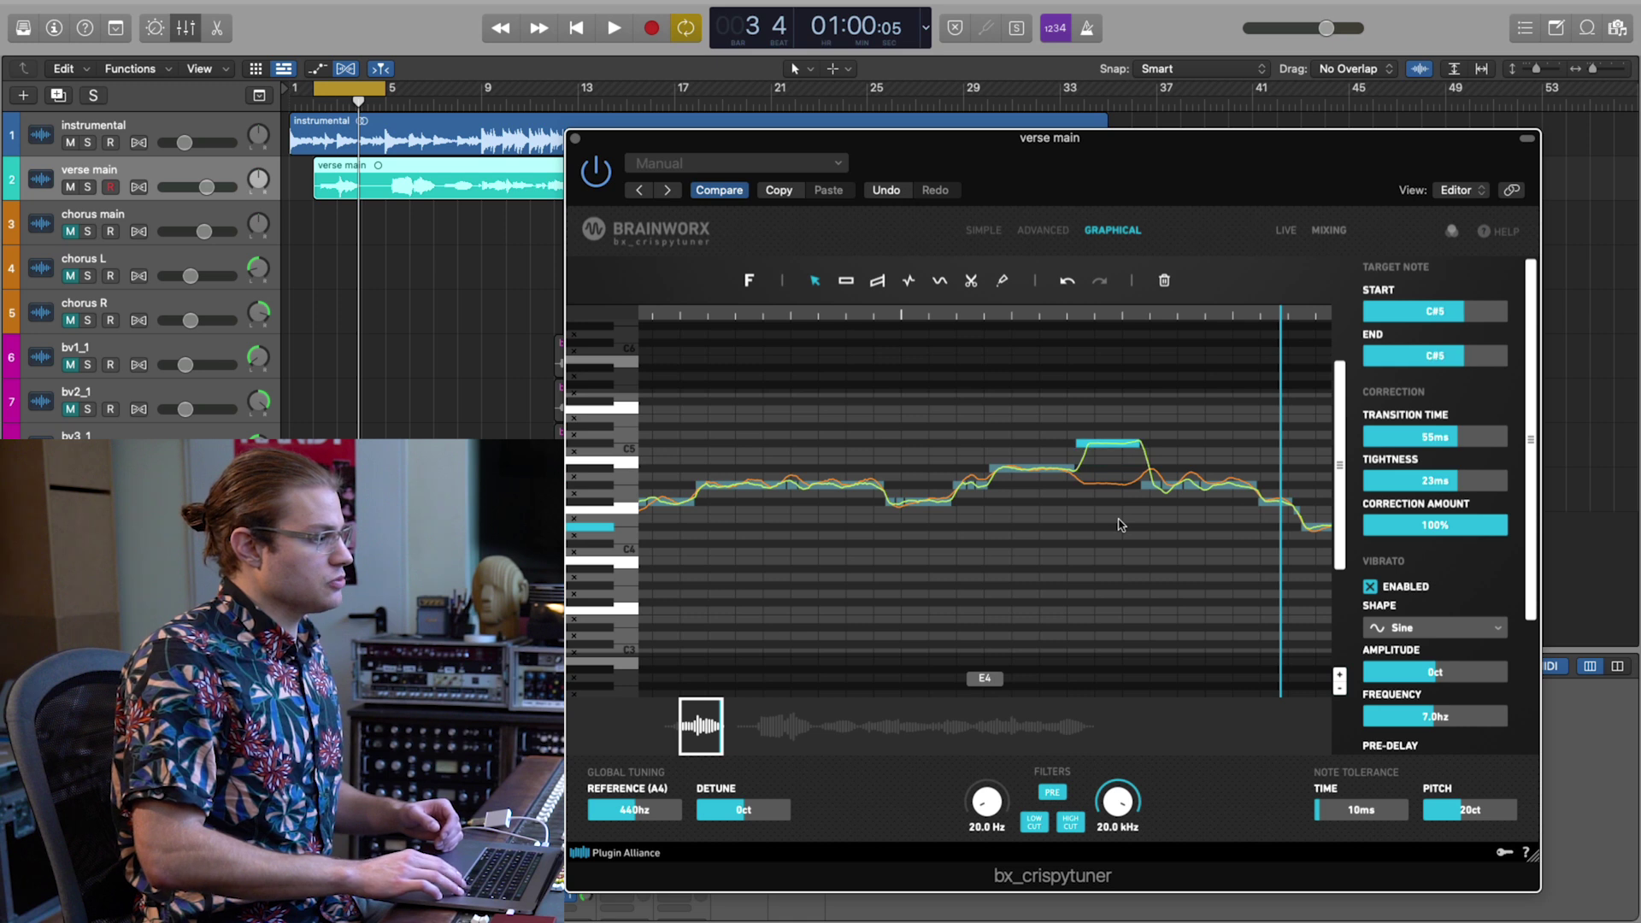
click(1129, 524)
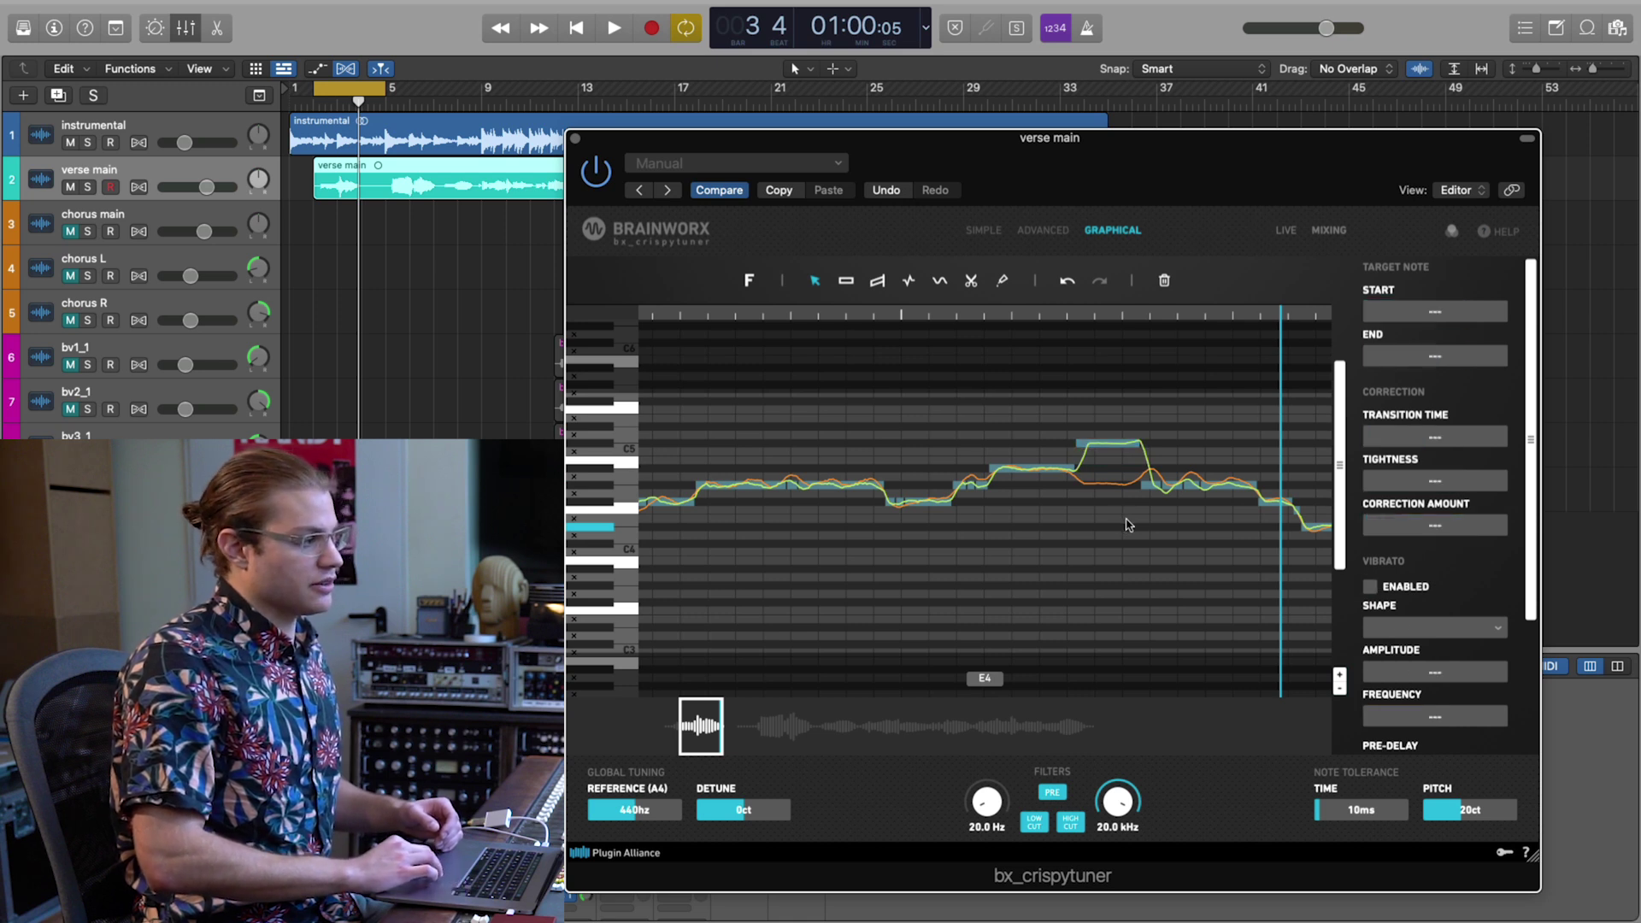
scroll(1126, 525, left, 5)
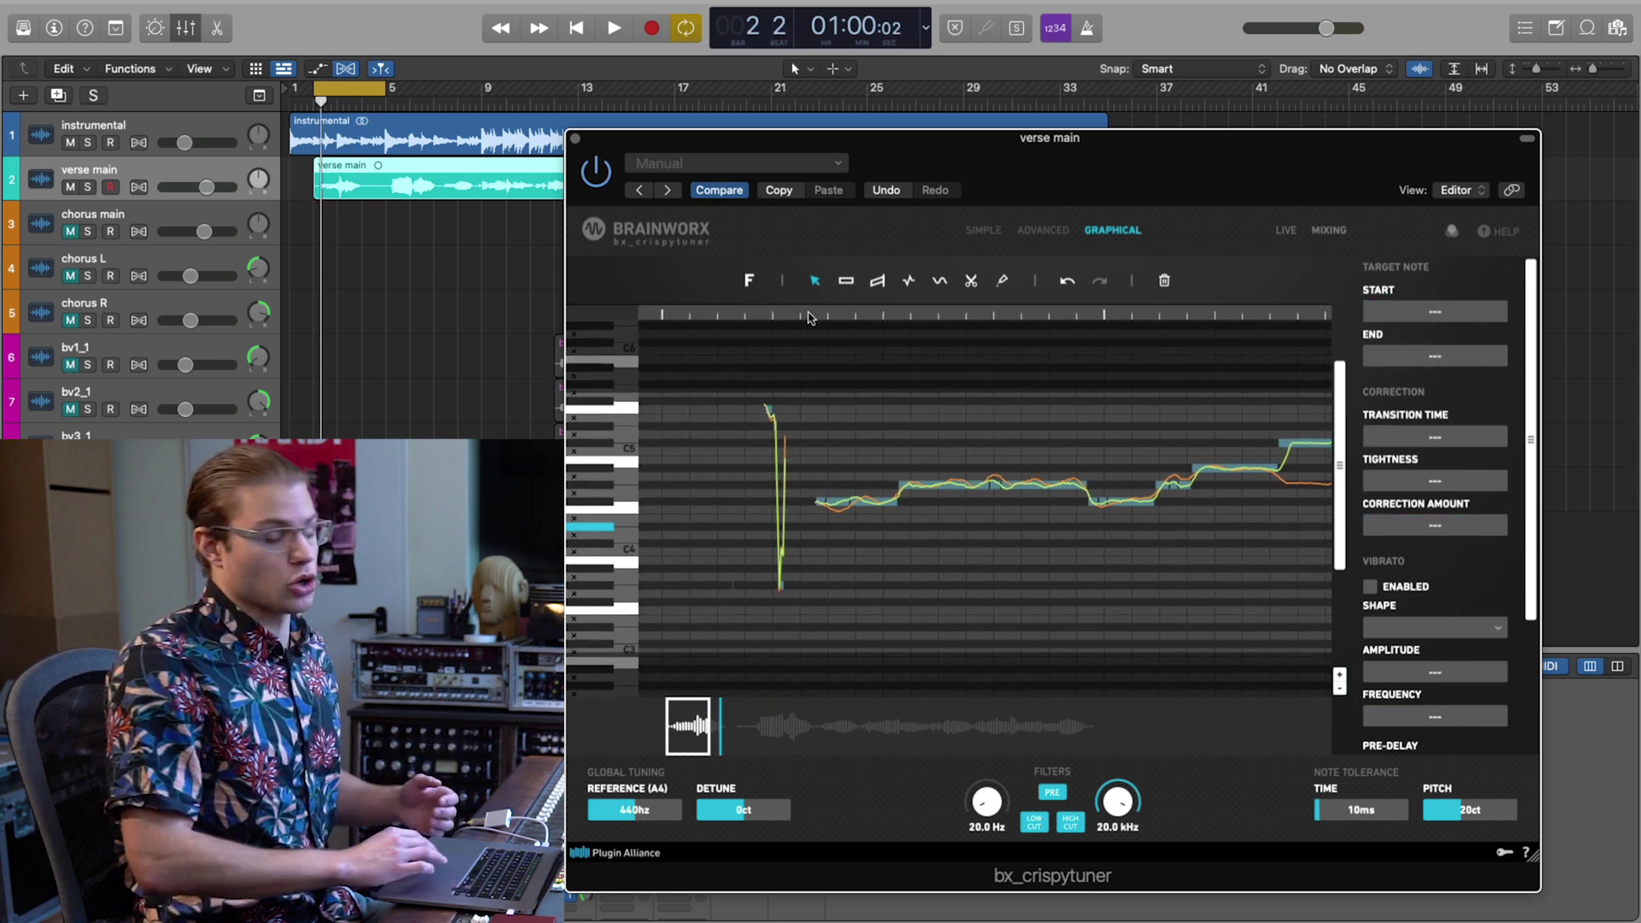
key(space)
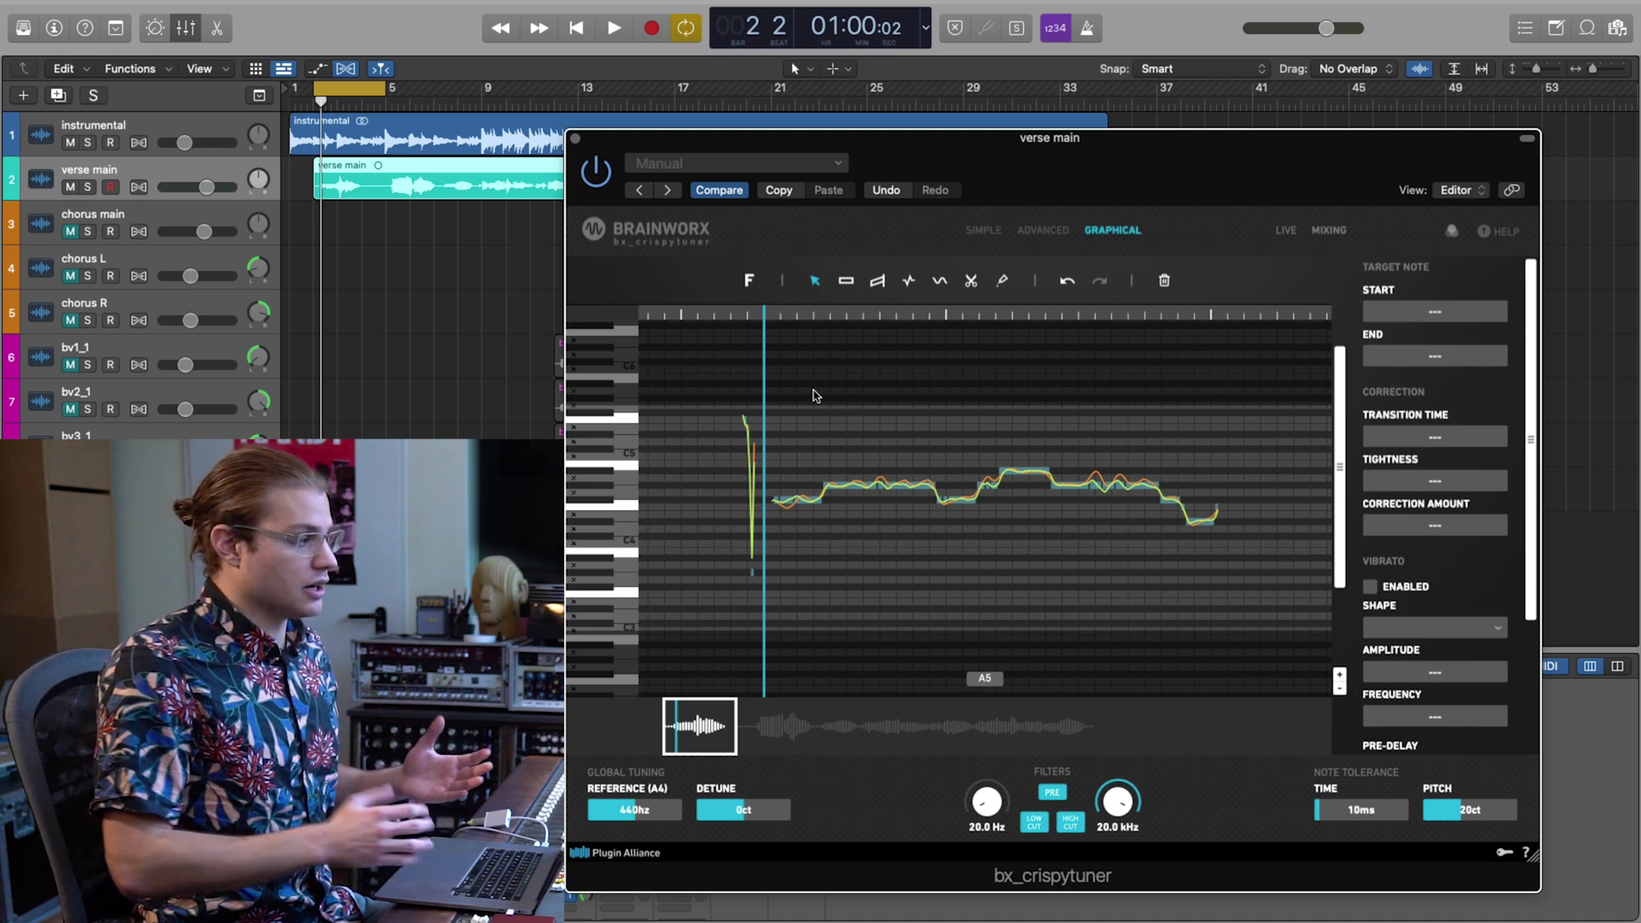
Examine the first phrase's pitch curve up close, along with the correction and vibrato settings of its G#4 notes.
scroll(815, 395, right, 10)
scroll(815, 396, right, 5)
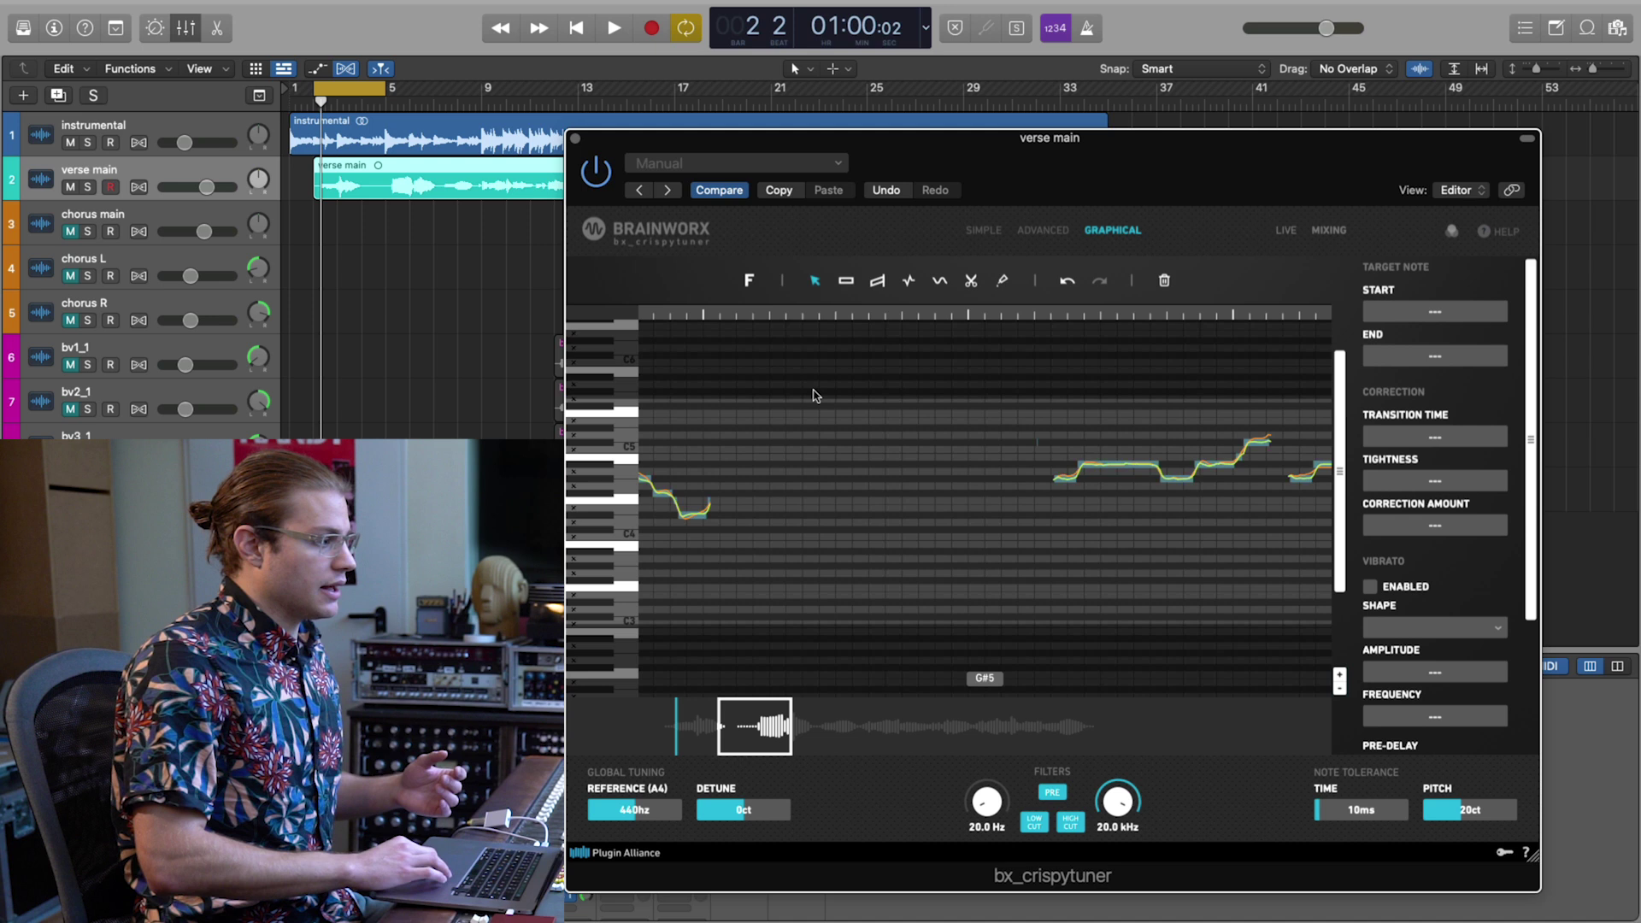
scroll(816, 398, left, 10)
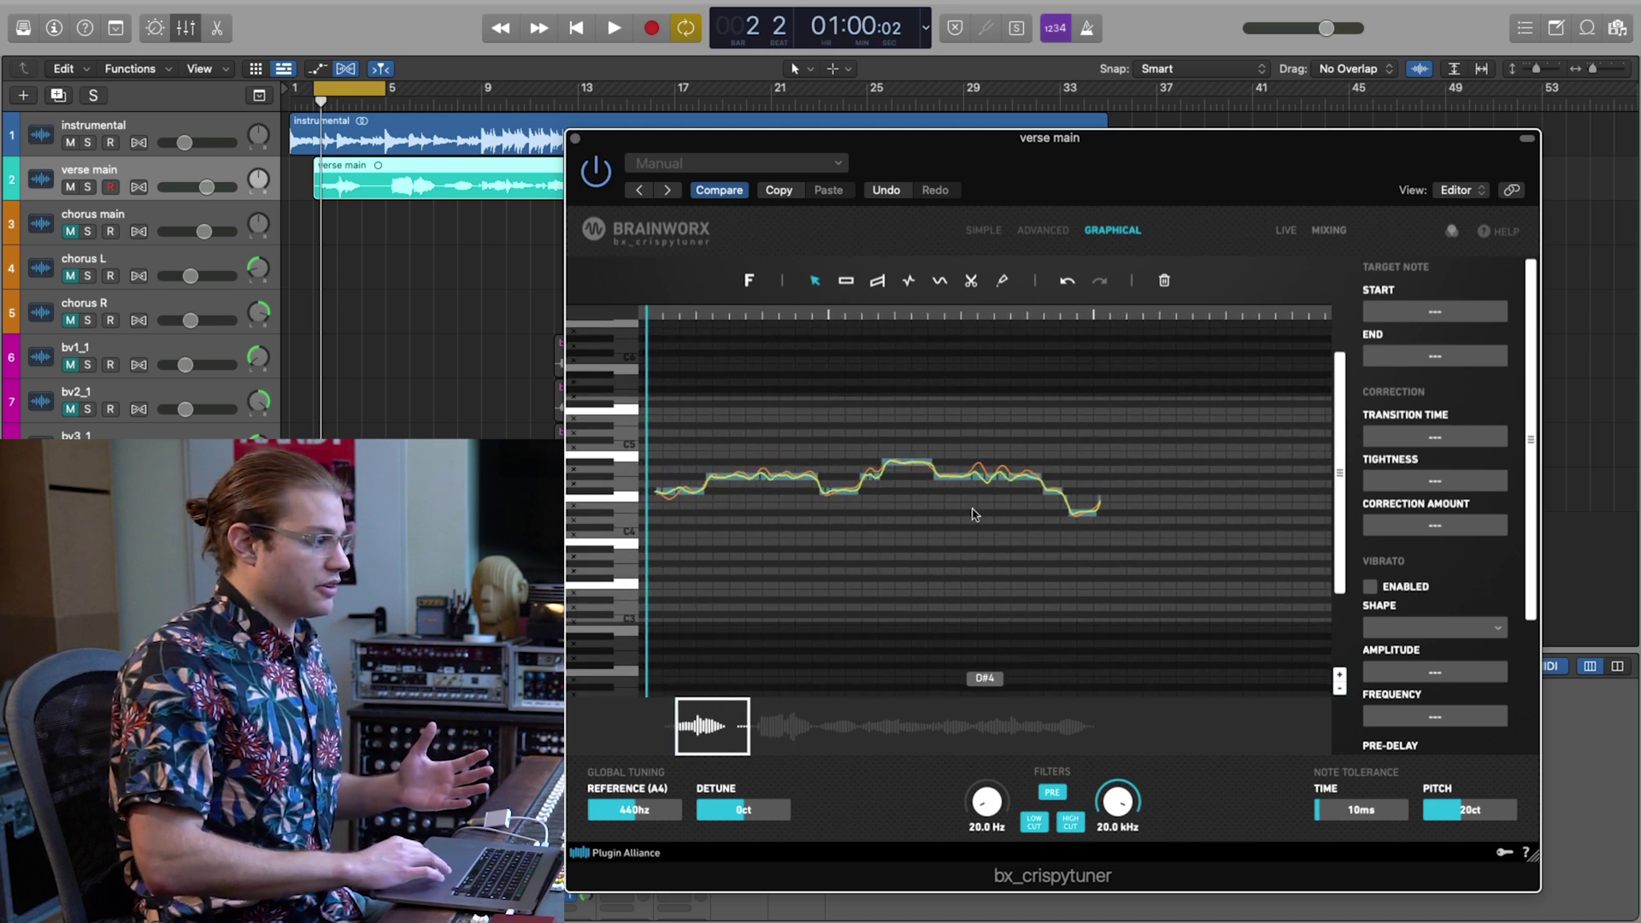
scroll(850, 498, left, 5)
scroll(820, 443, up, 3)
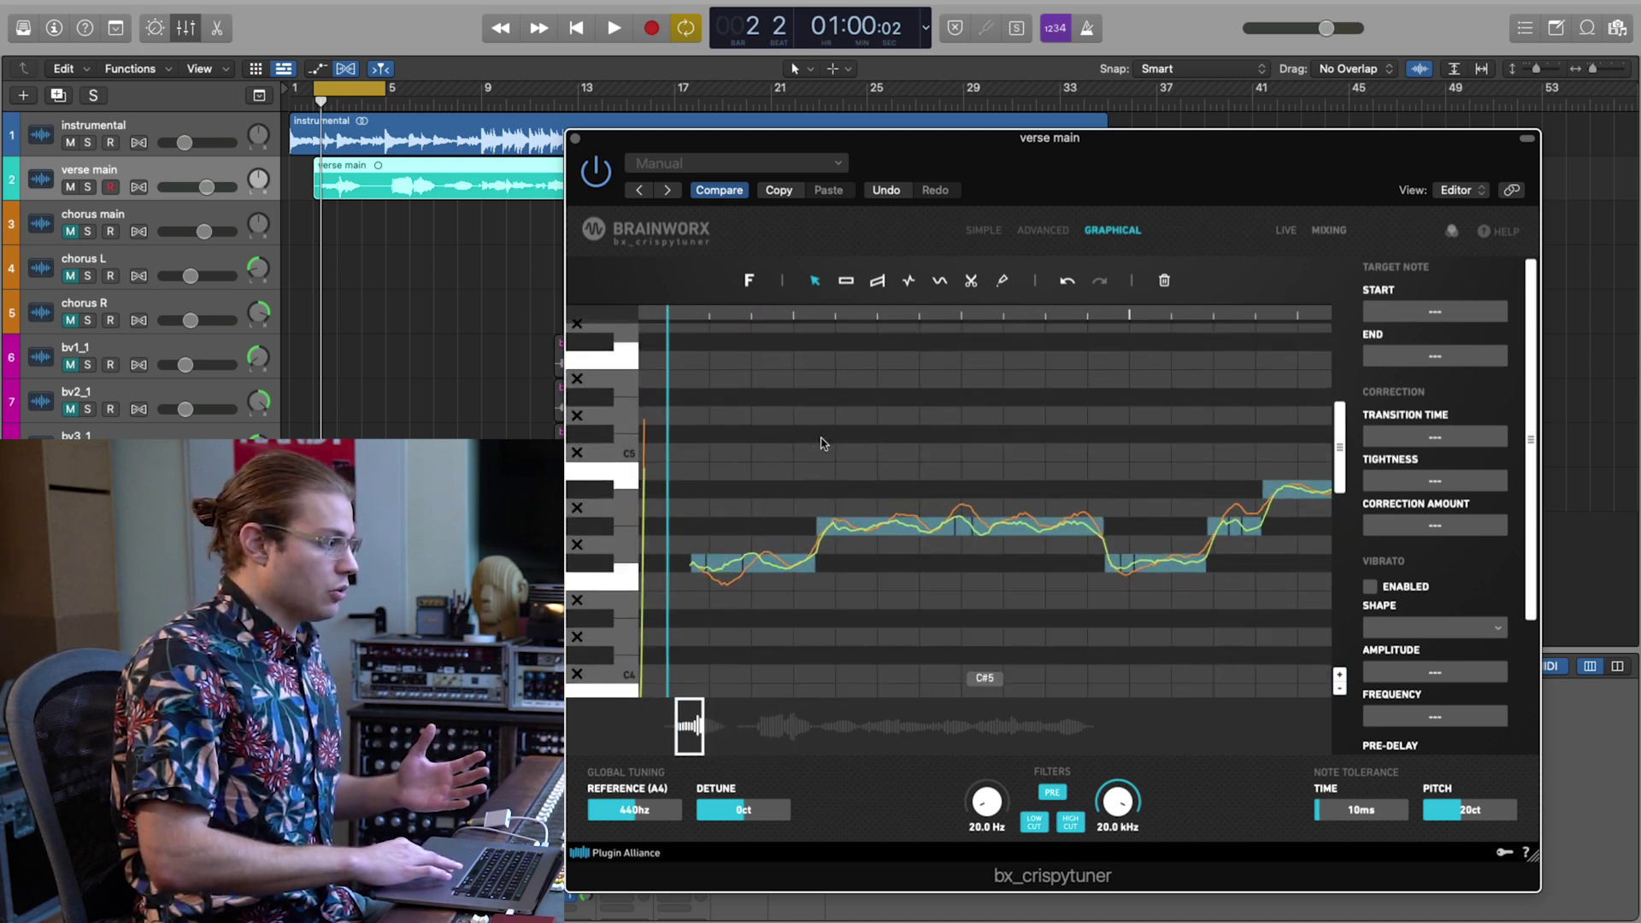
drag(756, 544, 816, 517)
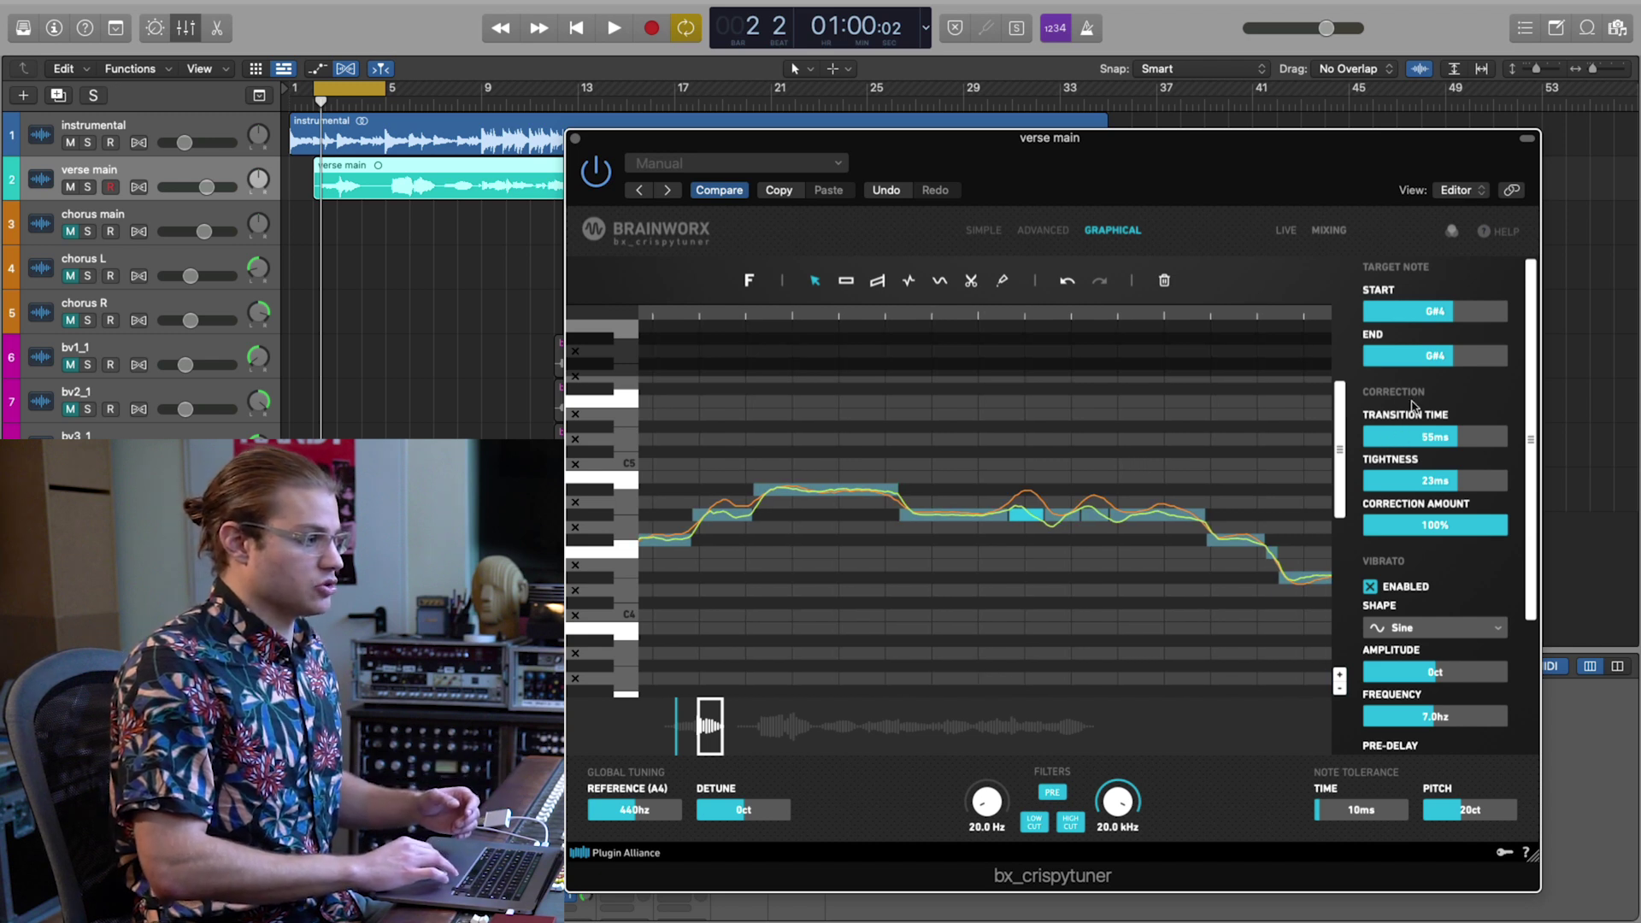
scroll(1415, 462, down, 2)
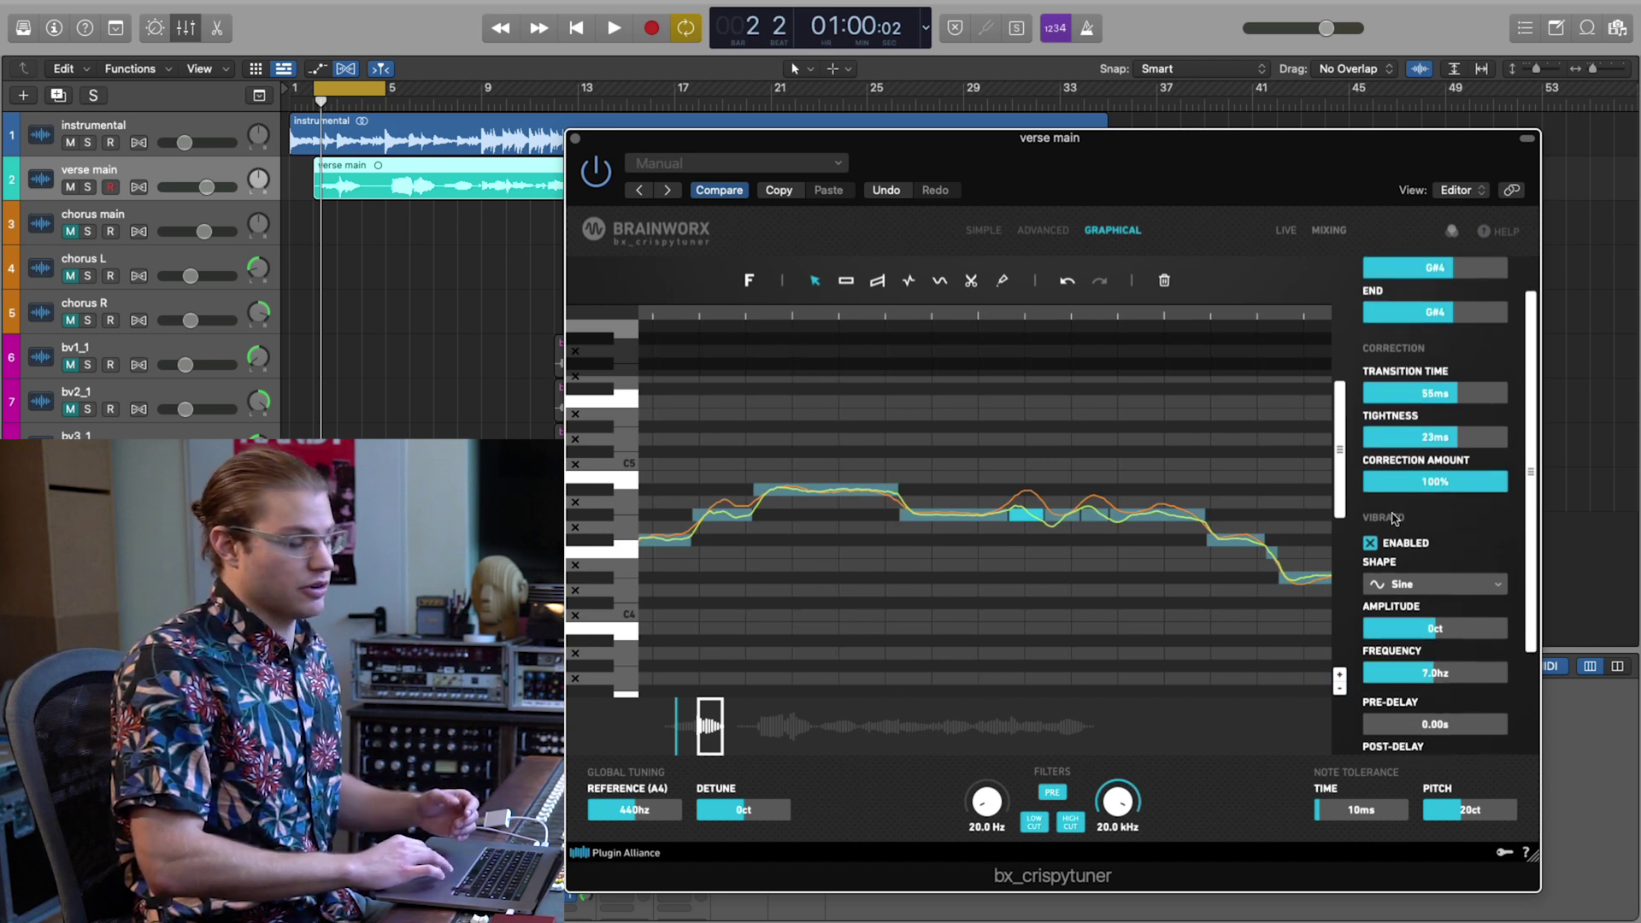
click(1066, 538)
click(989, 515)
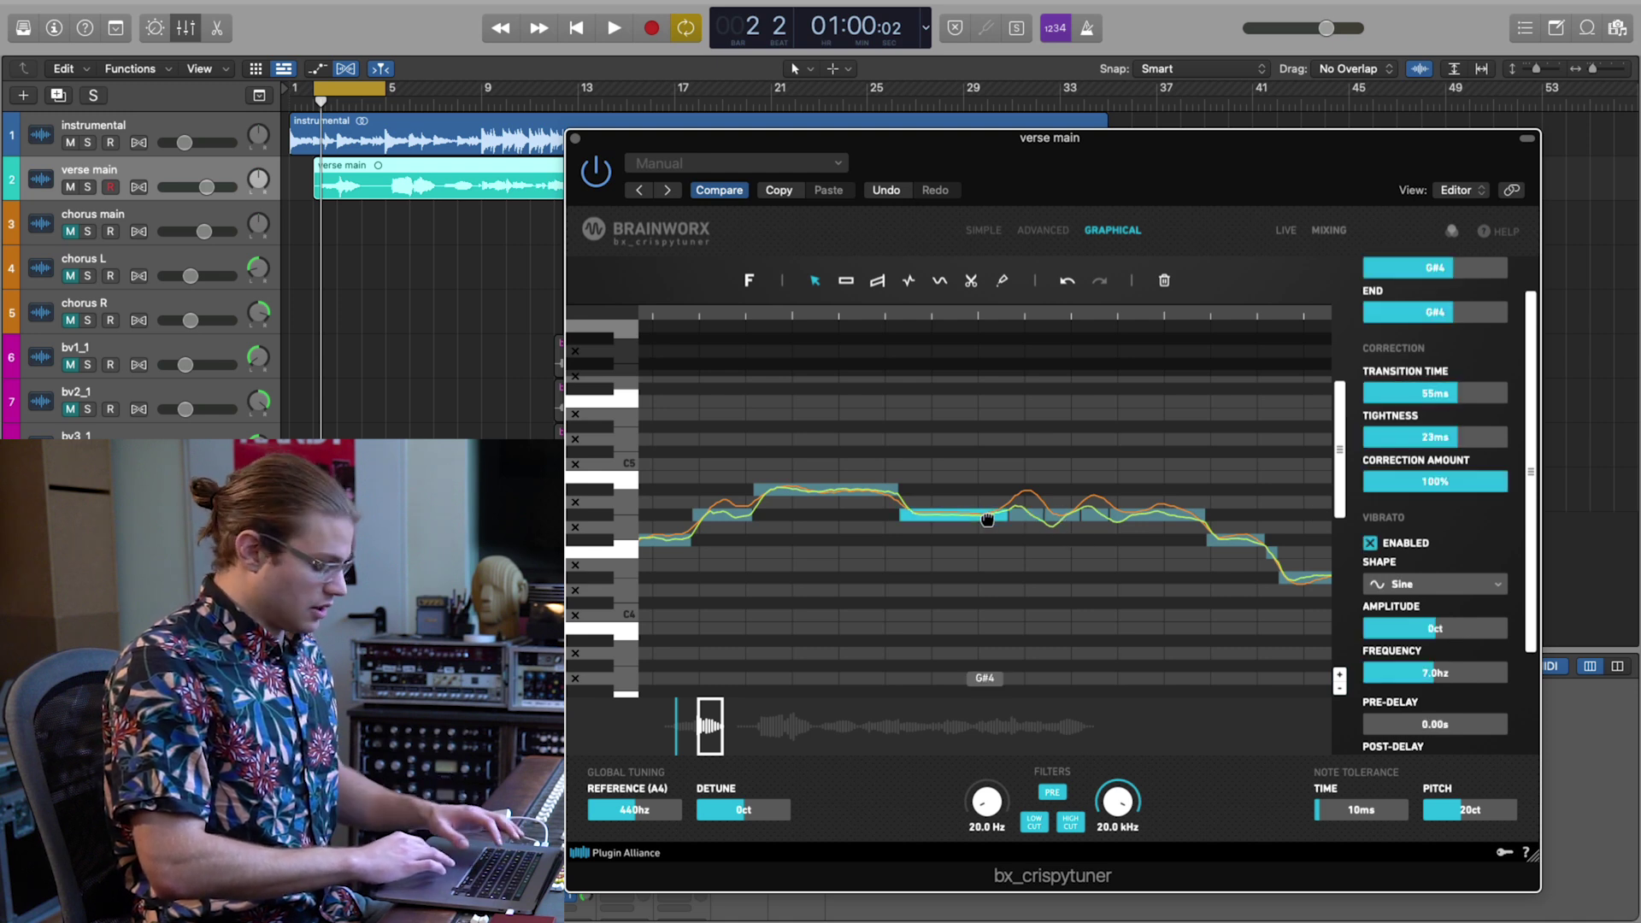
scroll(987, 518, down, 3)
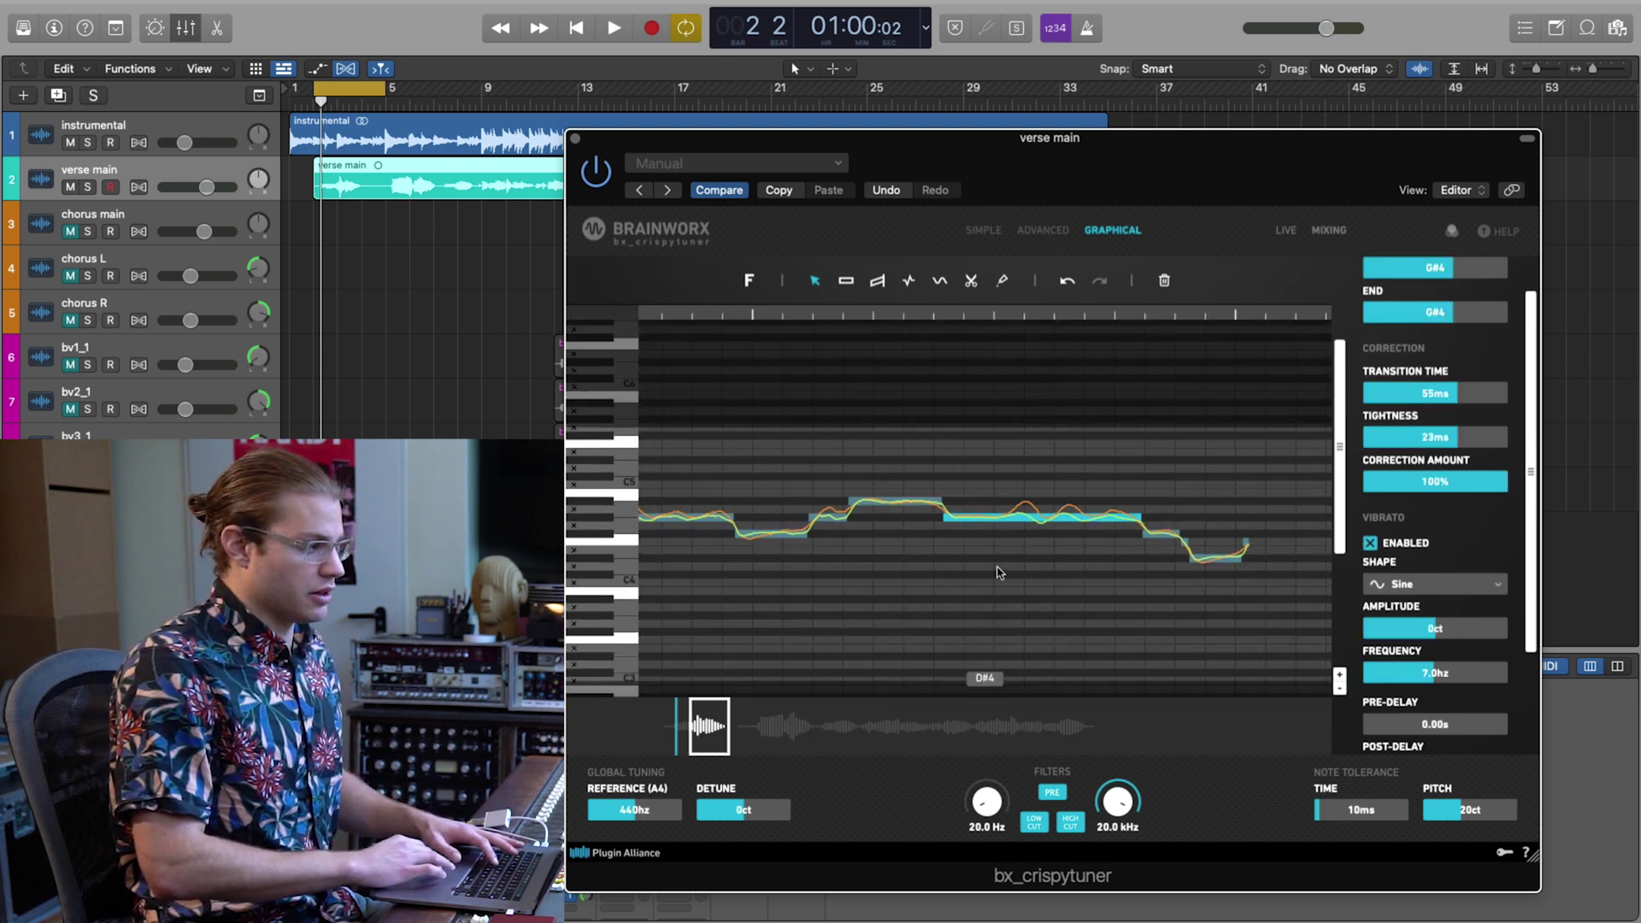
click(998, 572)
Play back the vocal following the first phrase up to the sustained note in bar 8.
scroll(1000, 573, down, 3)
scroll(1007, 568, right, 5)
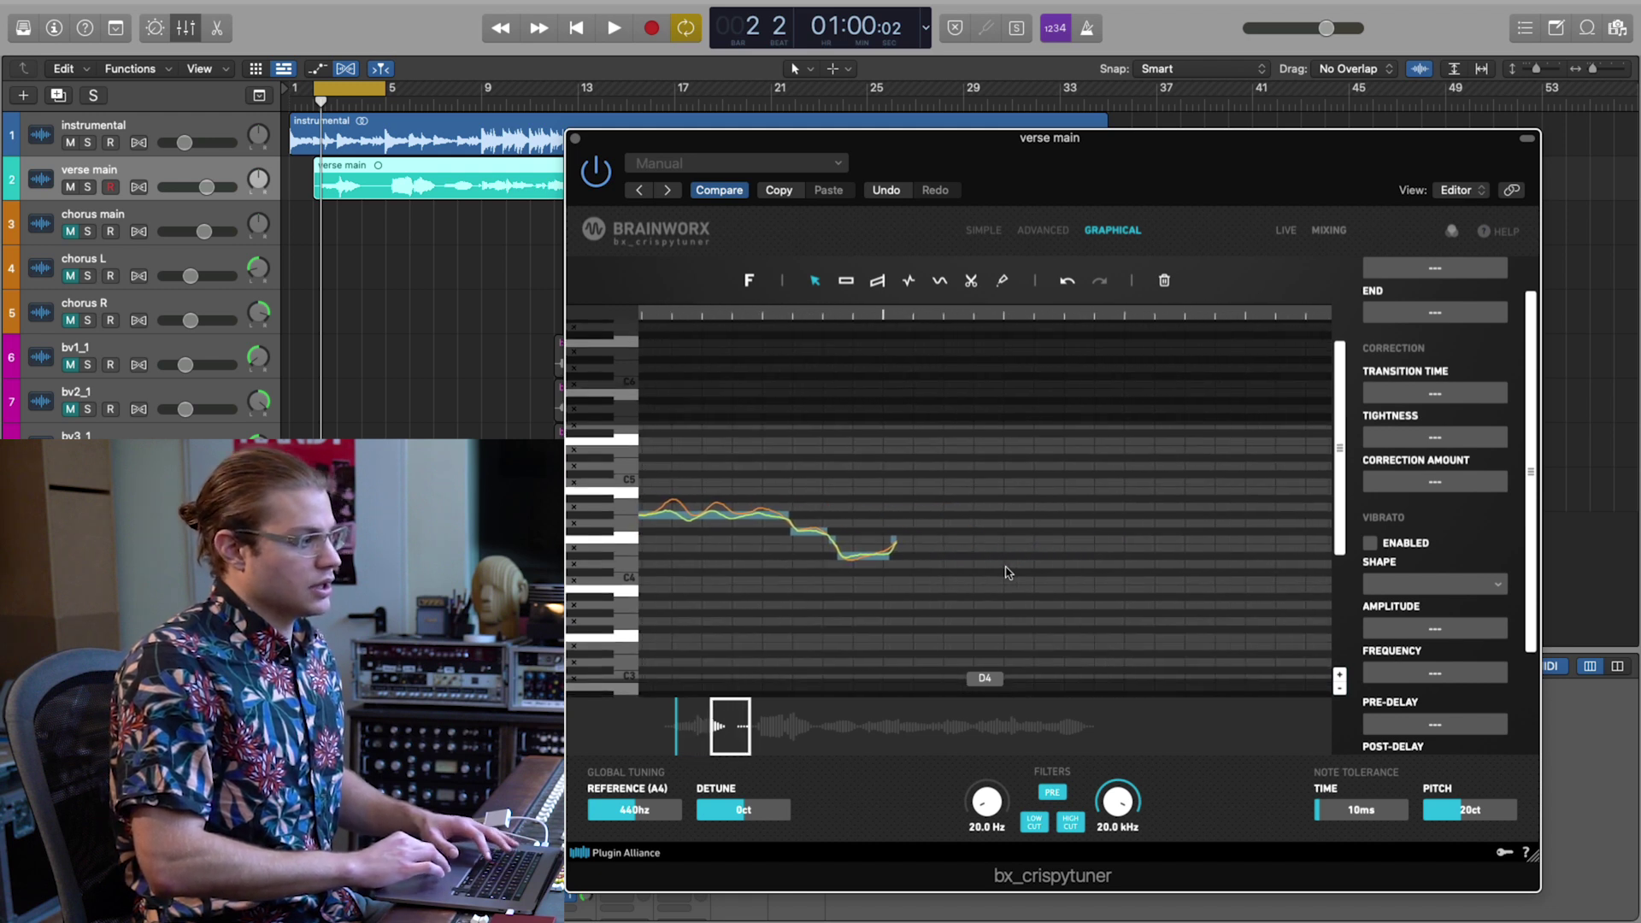
click(1009, 315)
scroll(945, 574, right, 2)
key(space)
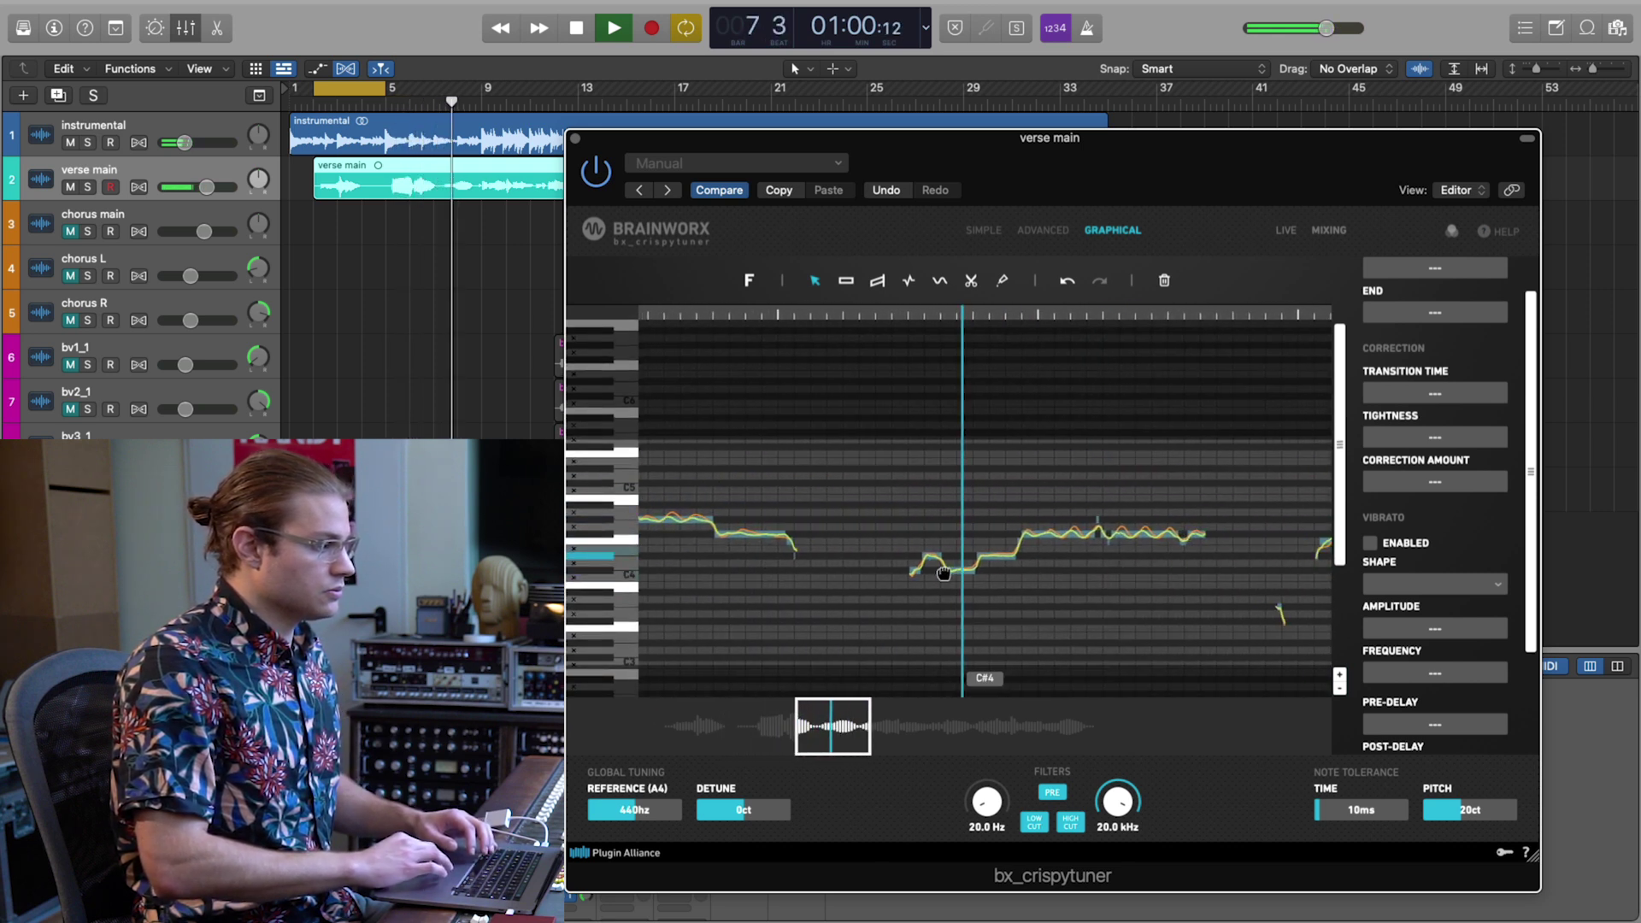
key(space)
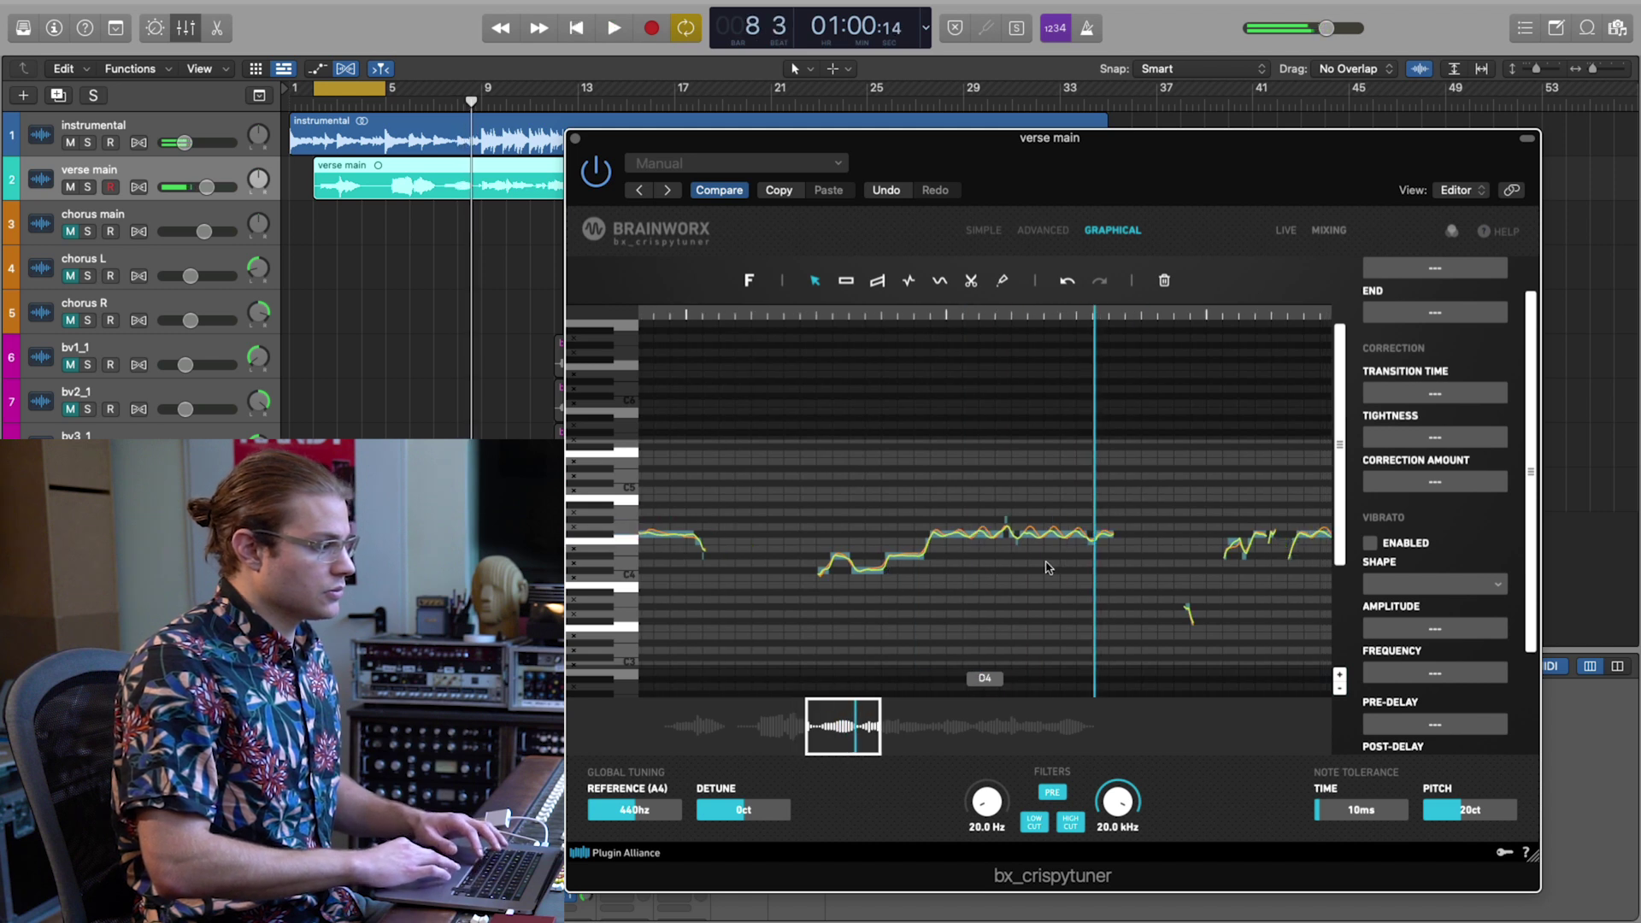
Align all segments of the sustained note around bar 8 to F#4.
drag(918, 537, 1129, 473)
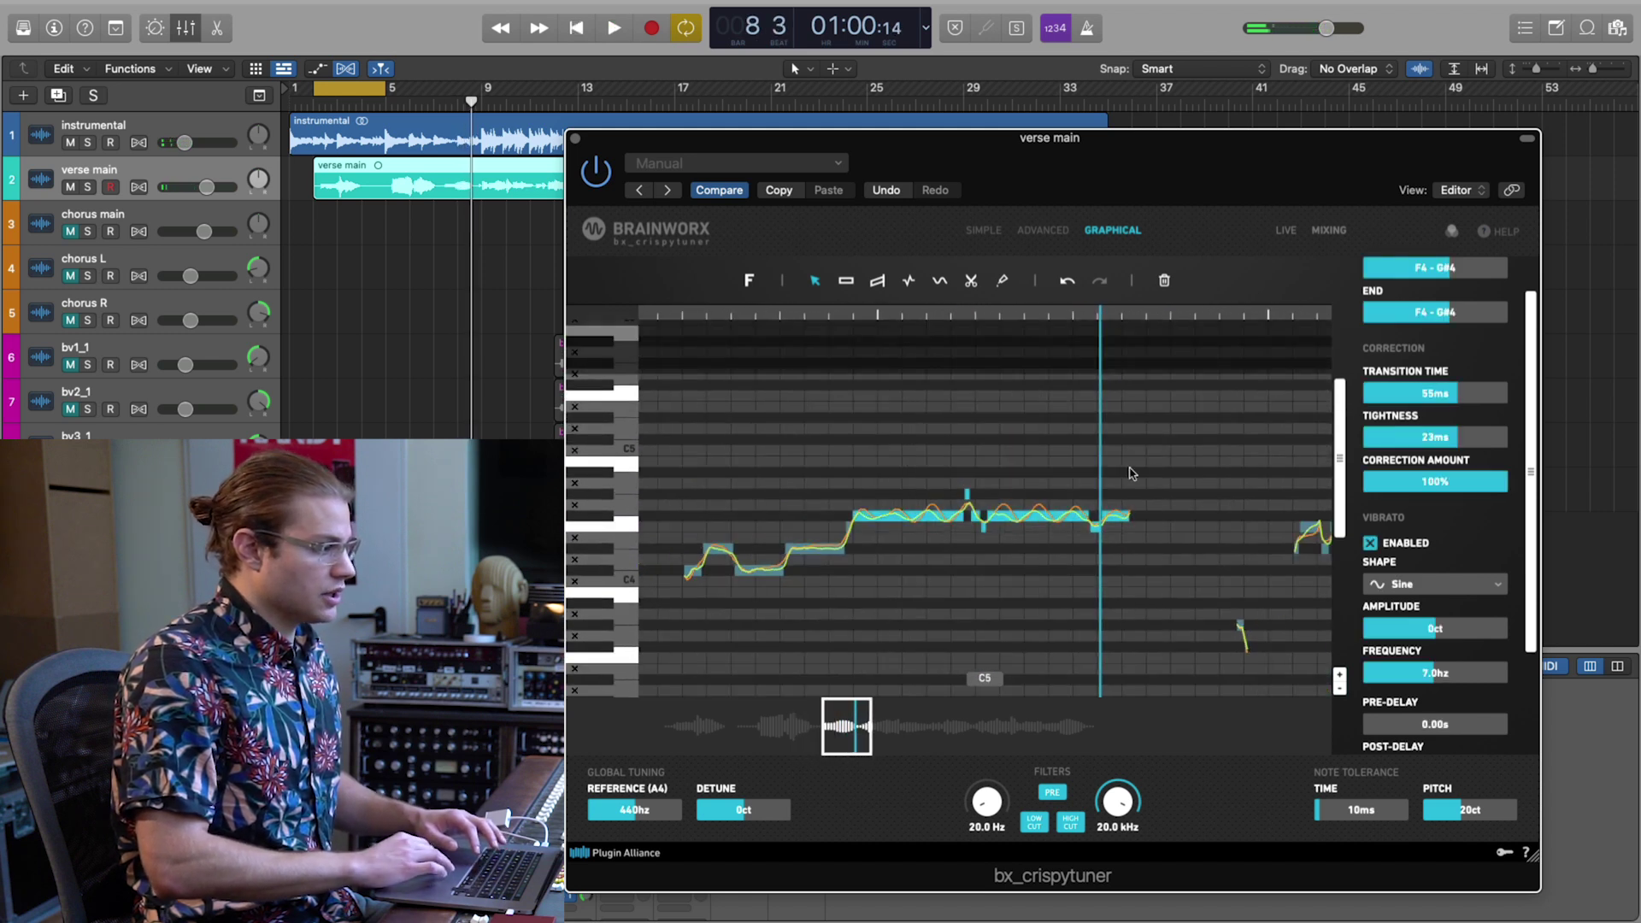
scroll(1037, 554, up, 3)
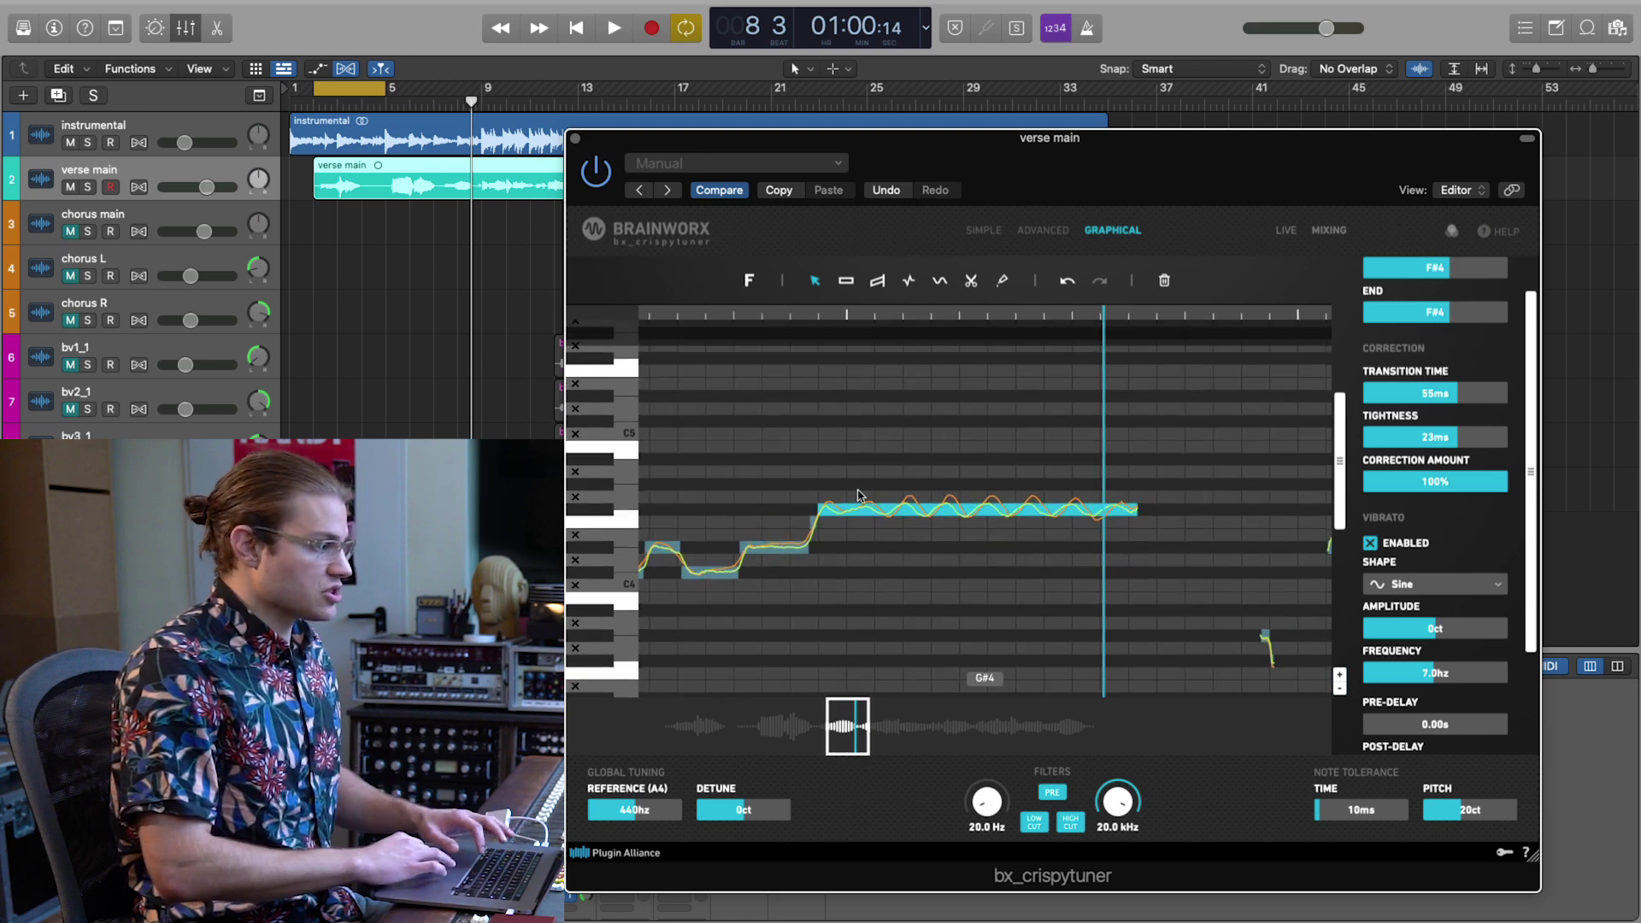
click(993, 488)
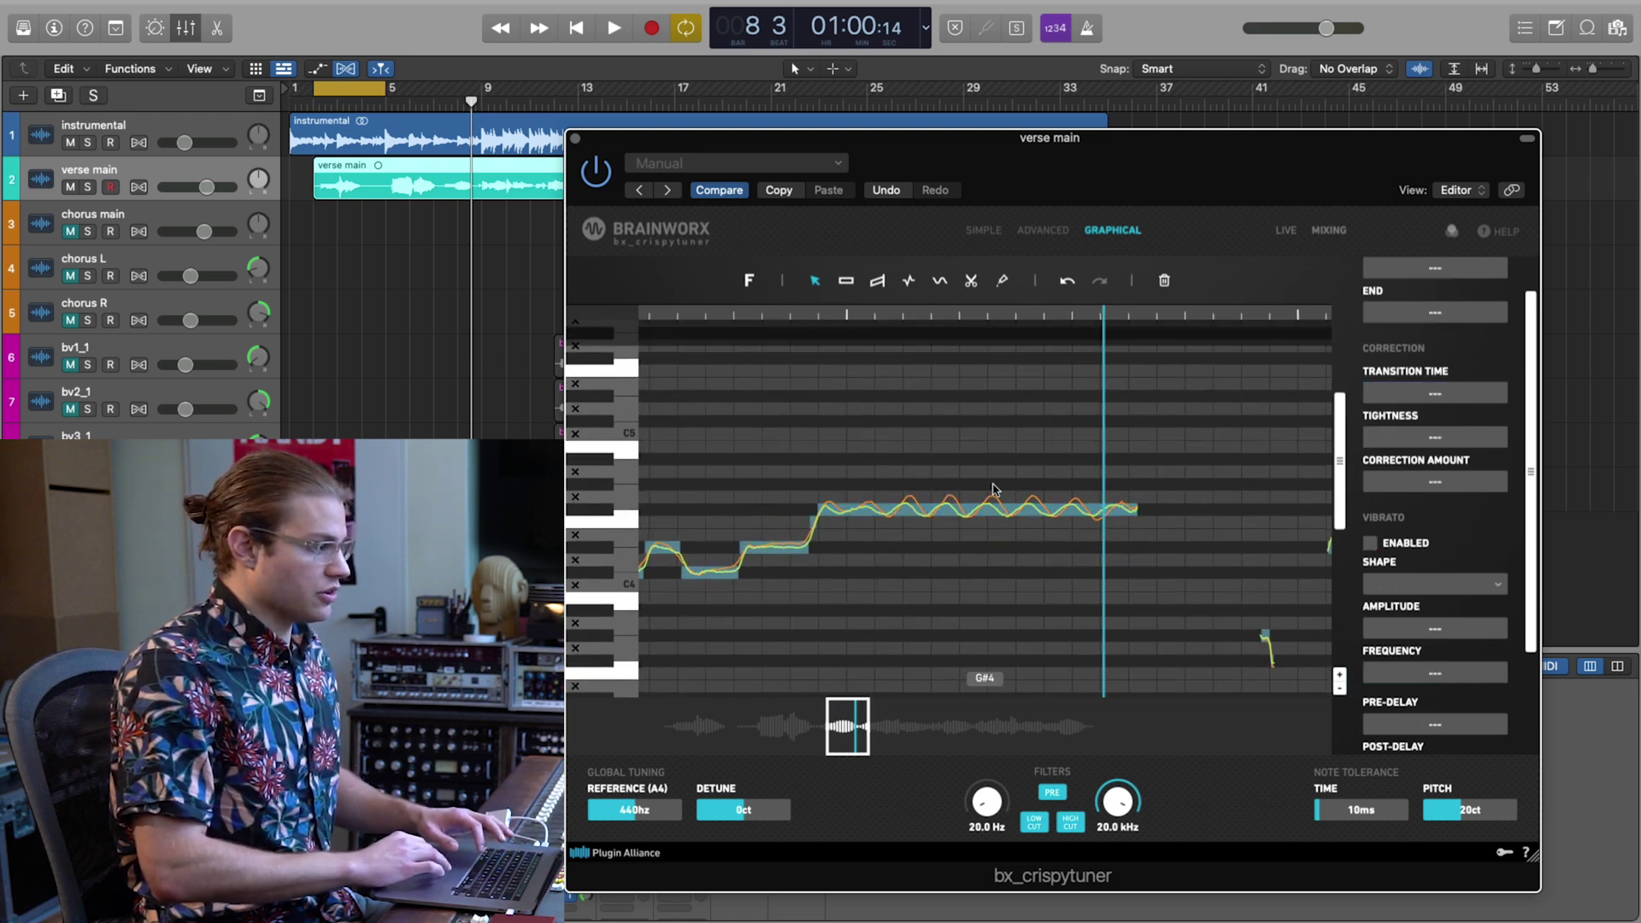
Try aligning the sustained note's segments around bar 8 to F4, then undo that change.
click(952, 510)
drag(876, 538, 947, 493)
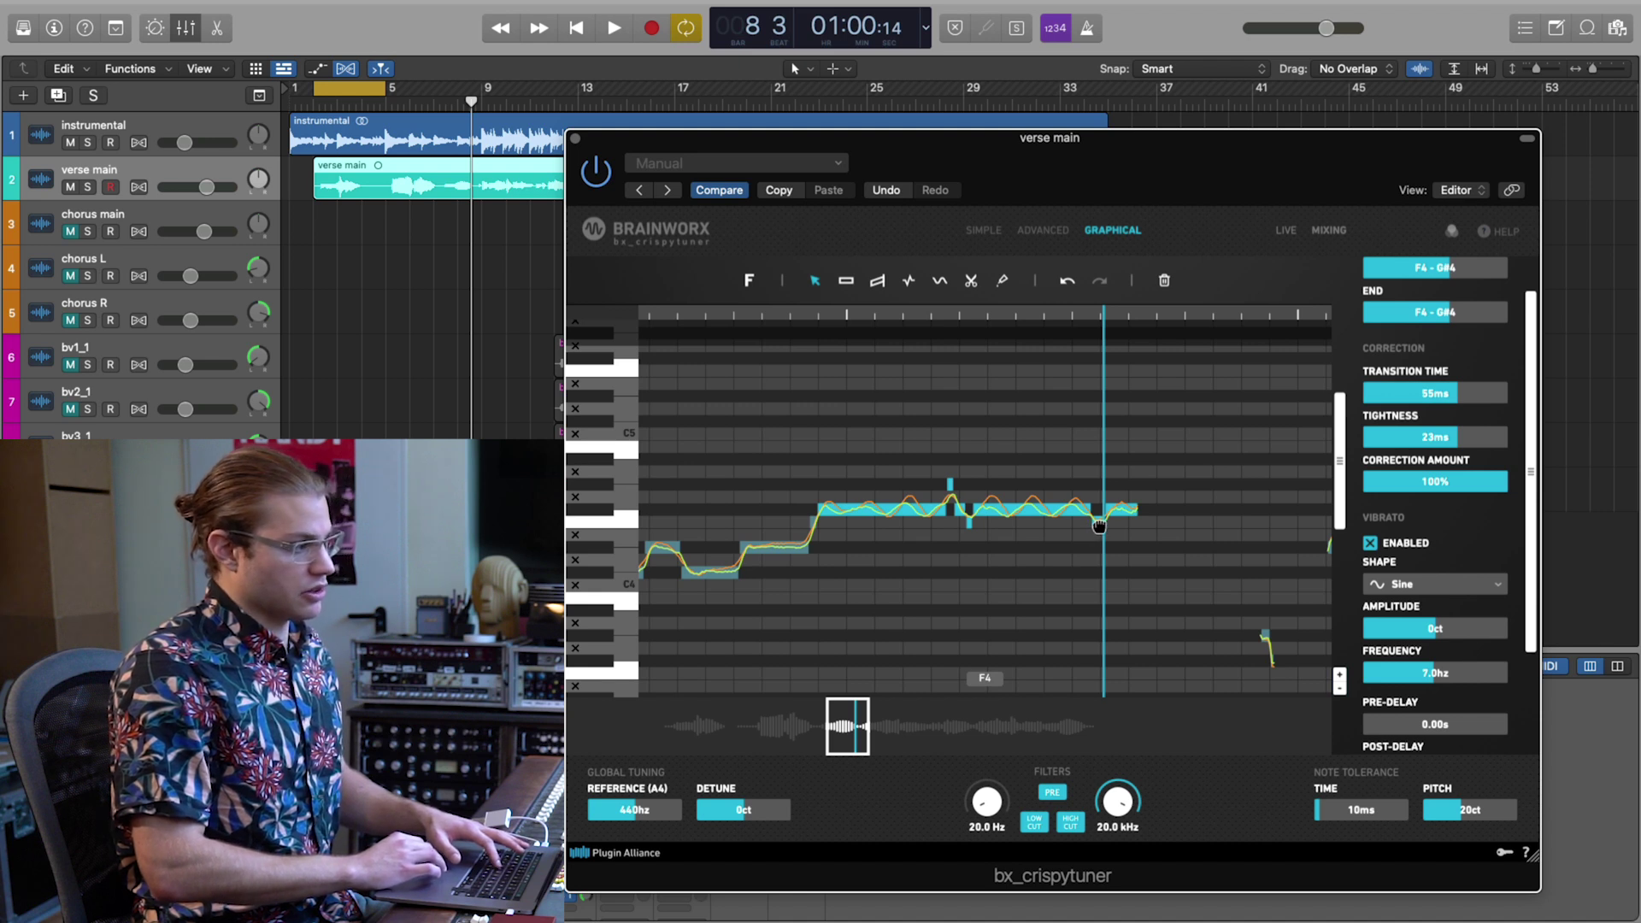
drag(1099, 526, 1099, 526)
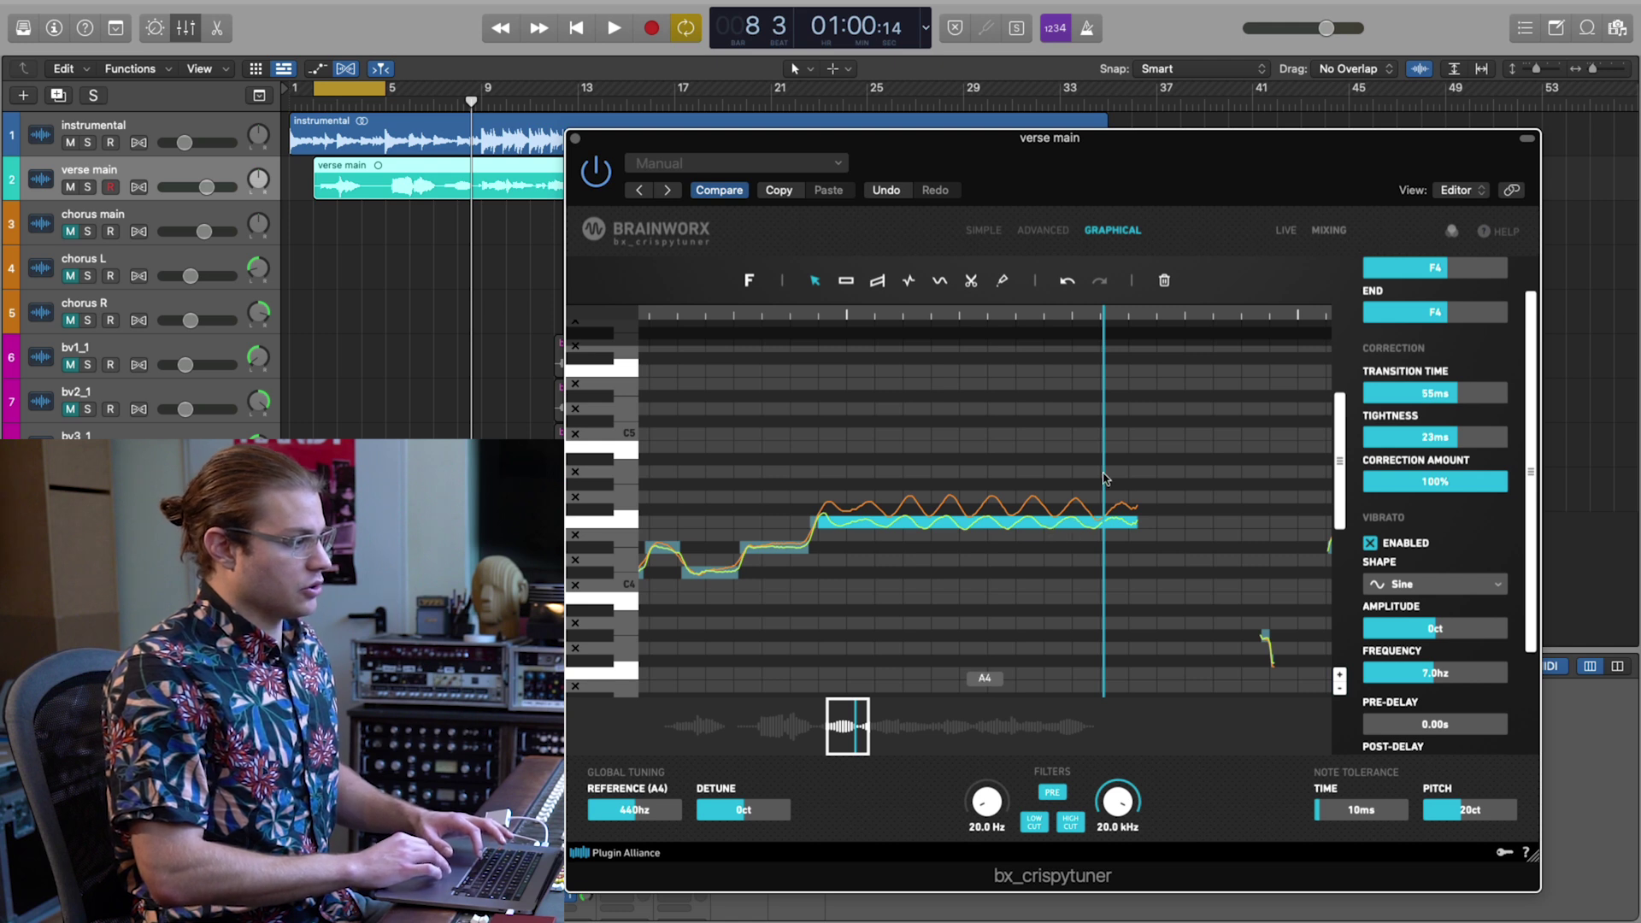
click(1057, 283)
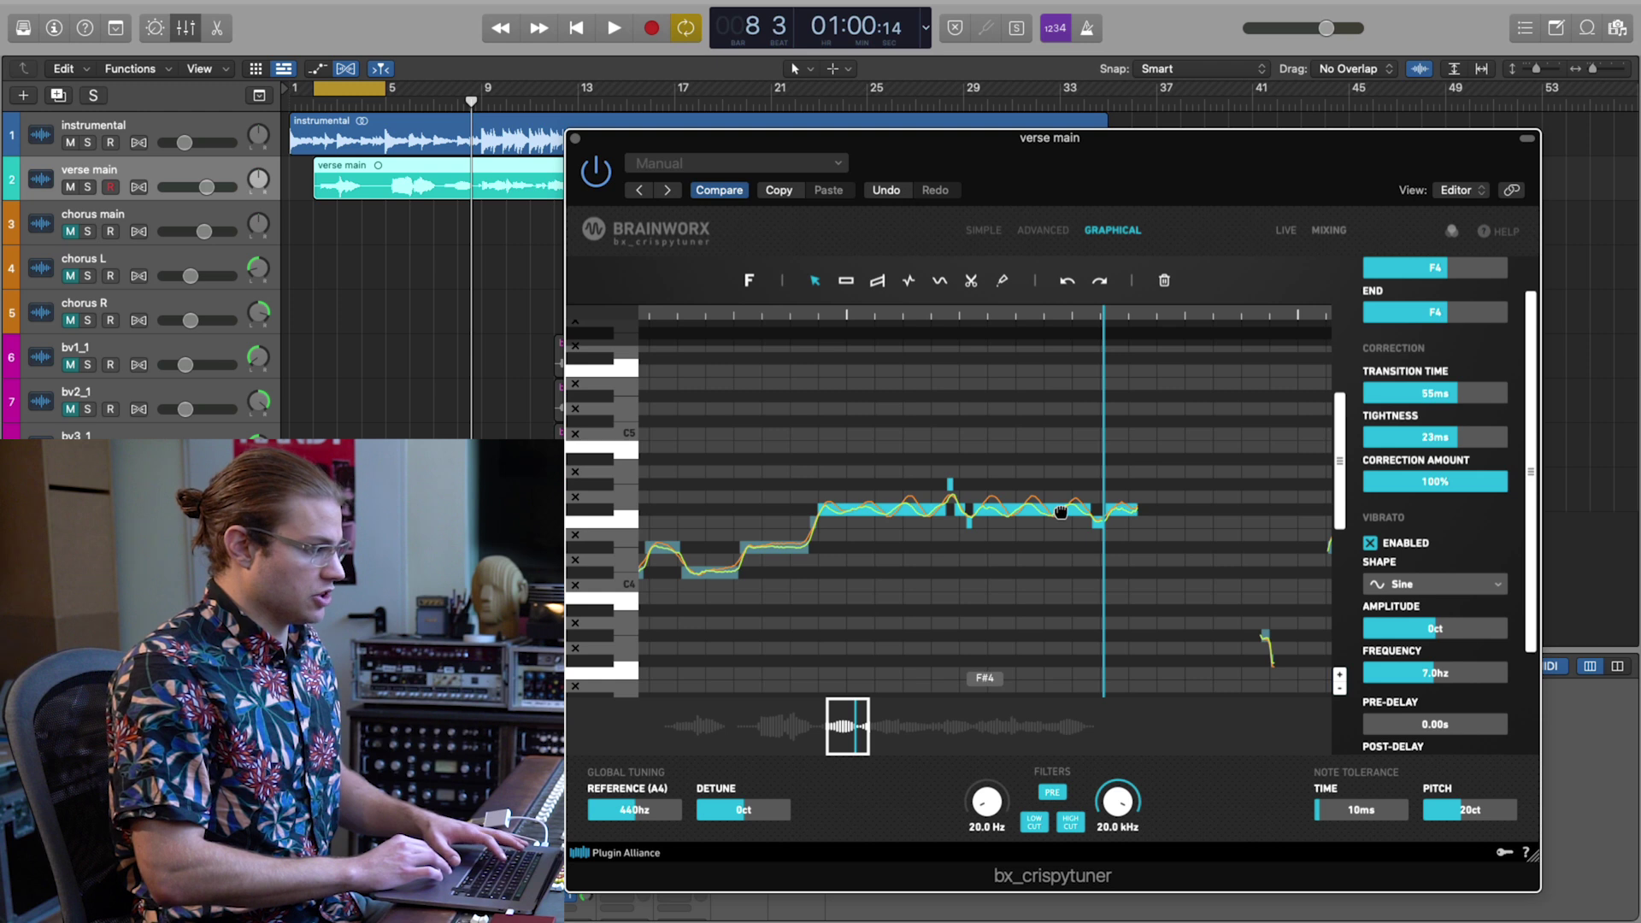
Bring the sustained note's segments around bar 8 together on F#4 and play the vocal on to bar 12.
click(850, 493)
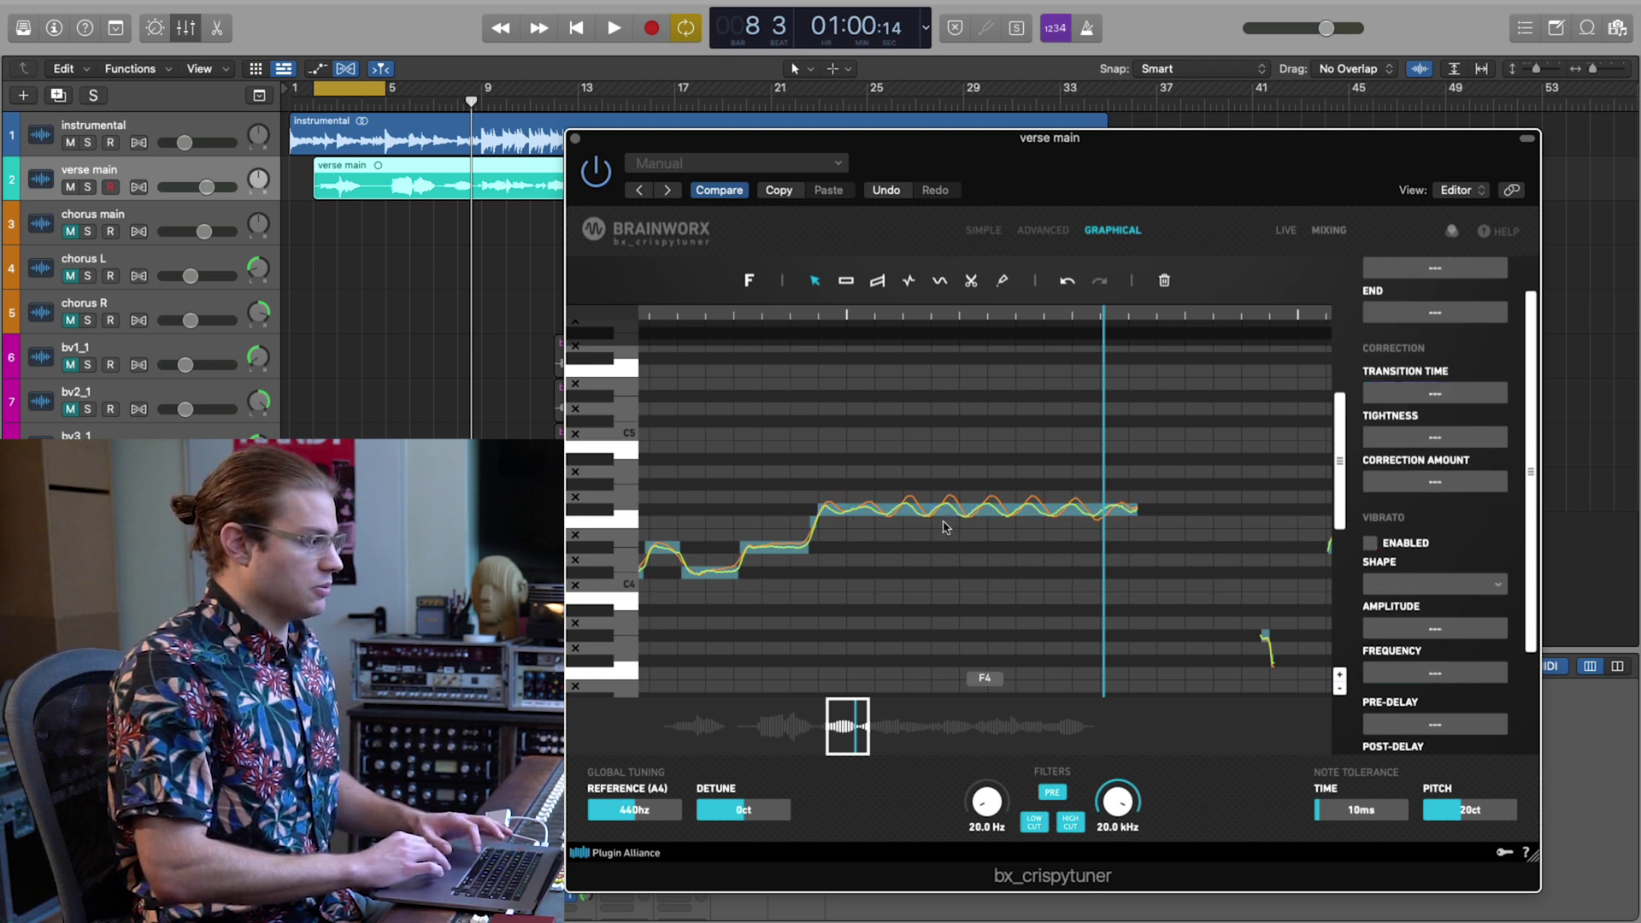
scroll(1074, 533, down, 3)
key(space)
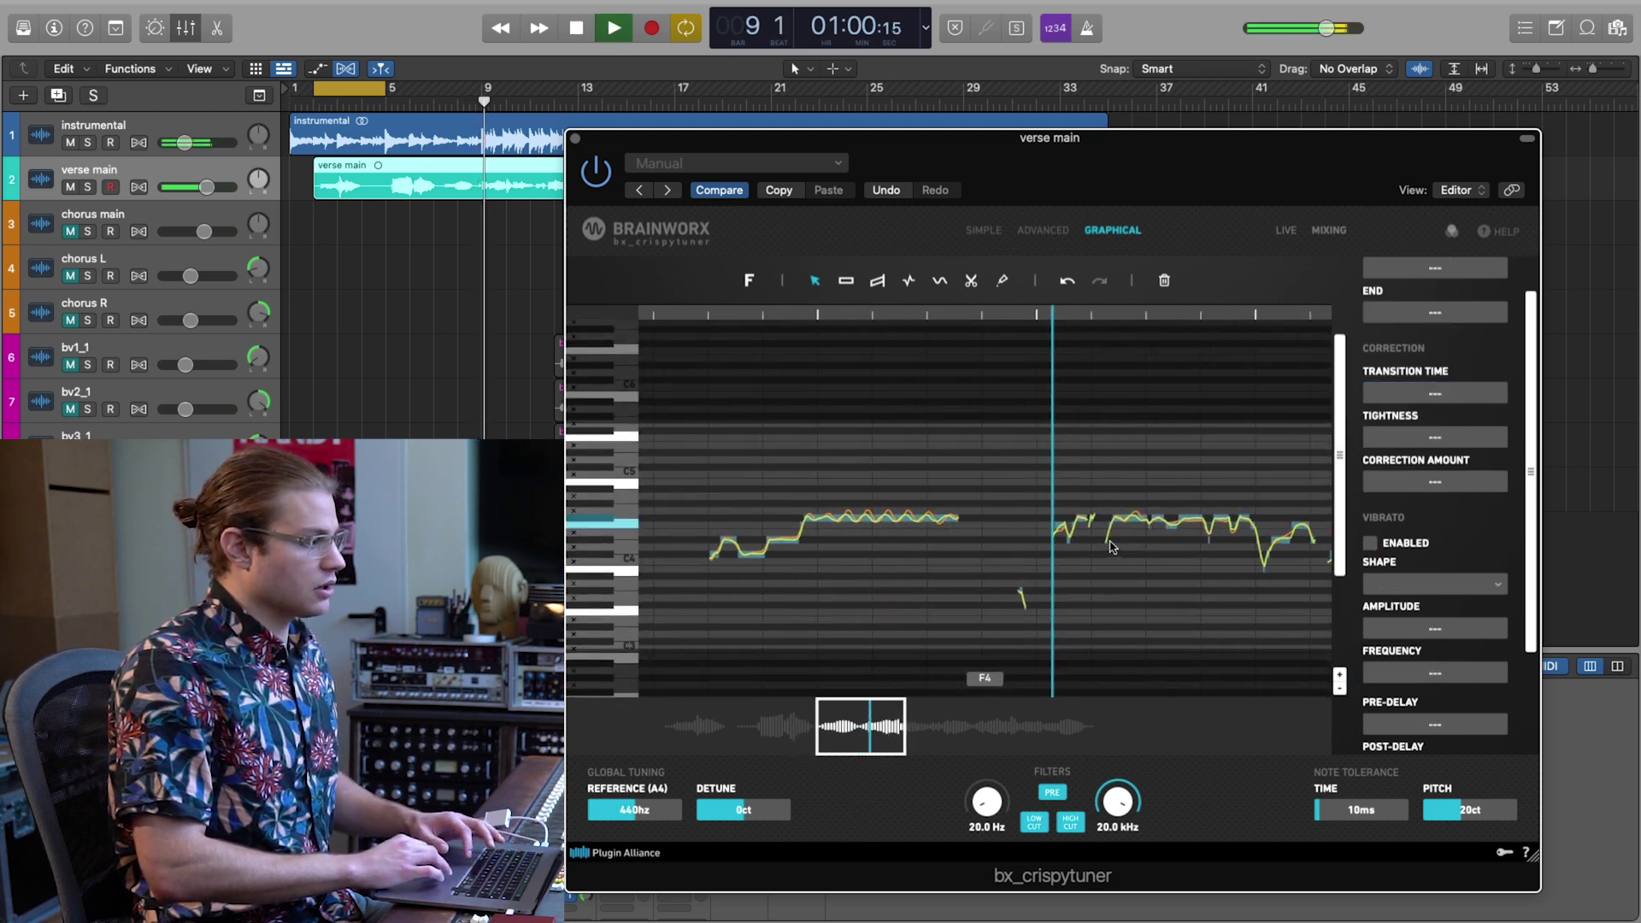
scroll(1146, 575, up, 3)
scroll(1147, 580, down, 2)
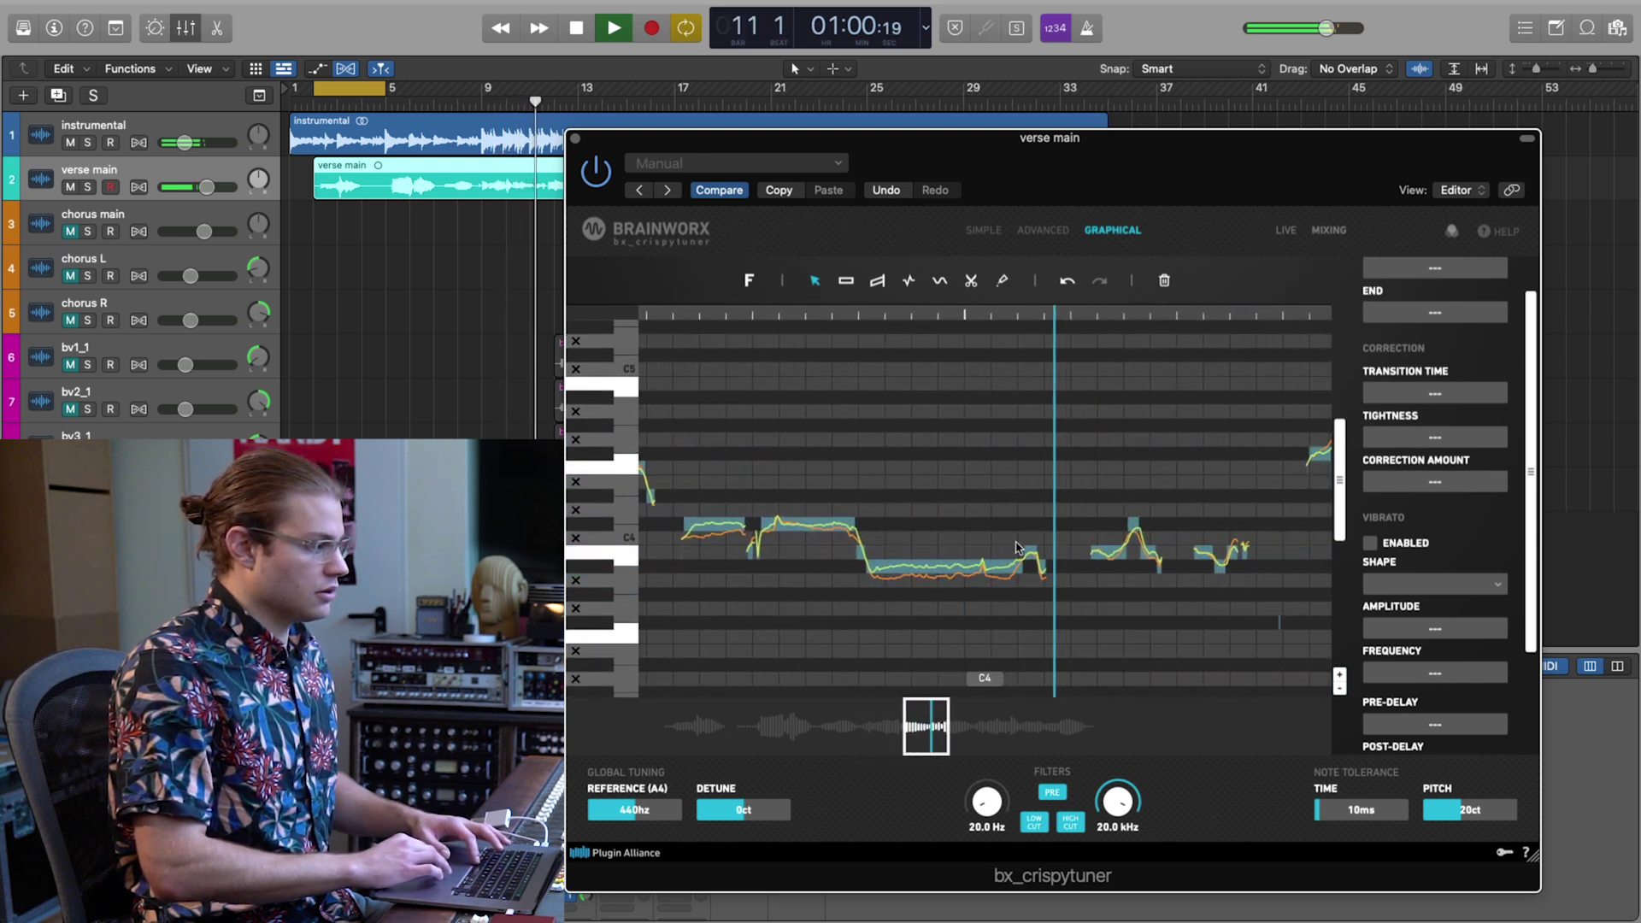
key(space)
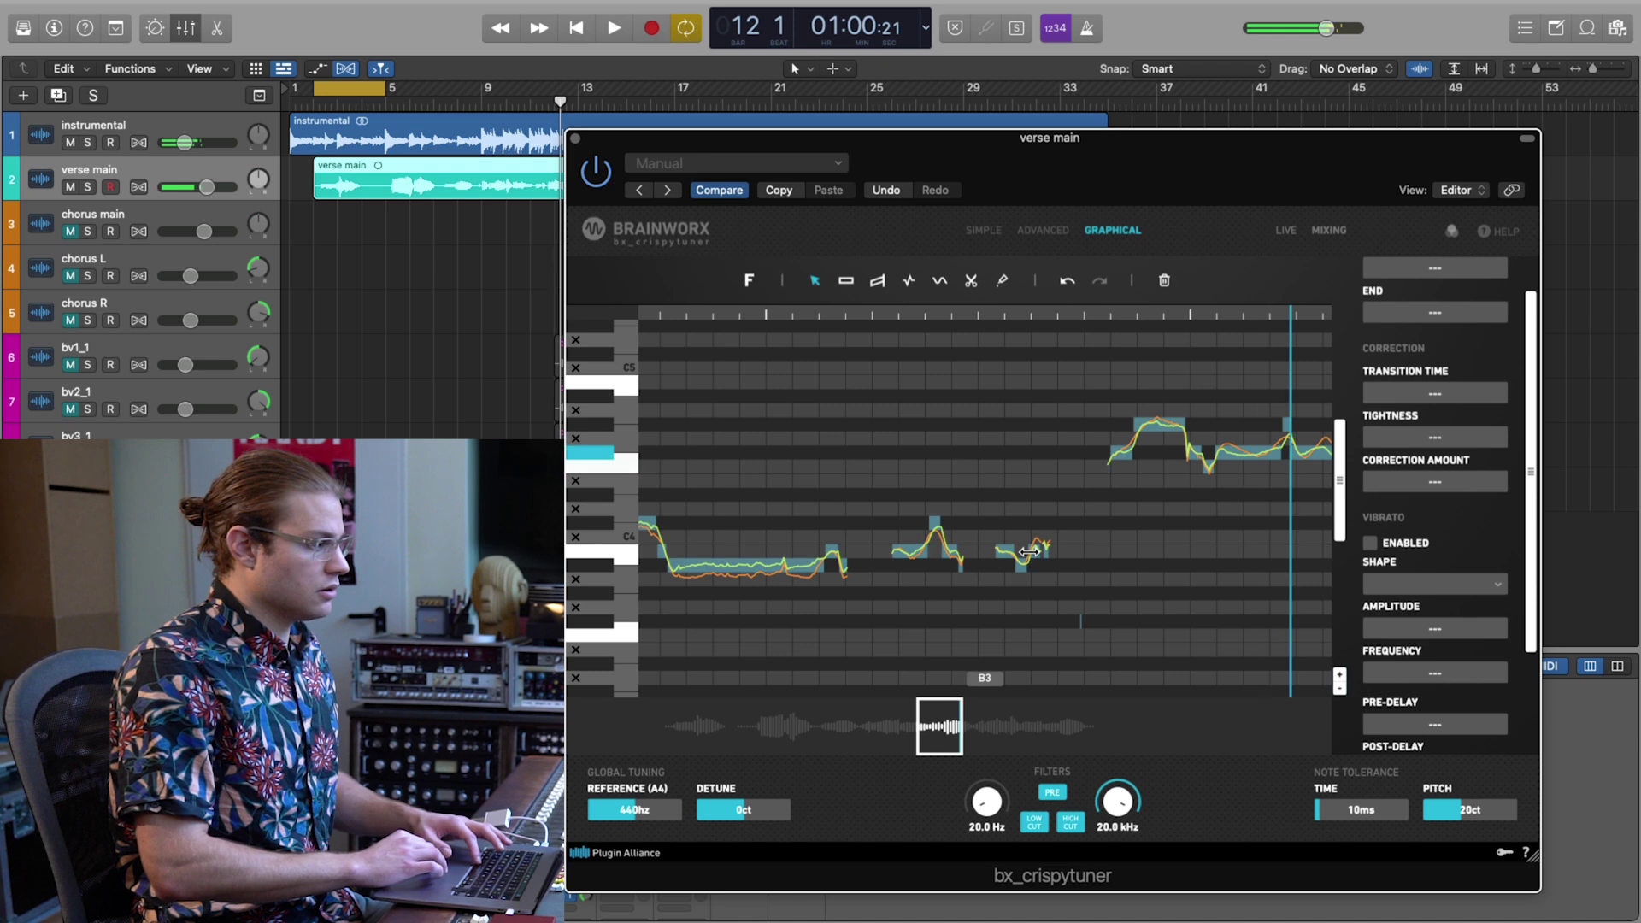
Replay the low vocal passage around bar 11.
click(767, 318)
key(space)
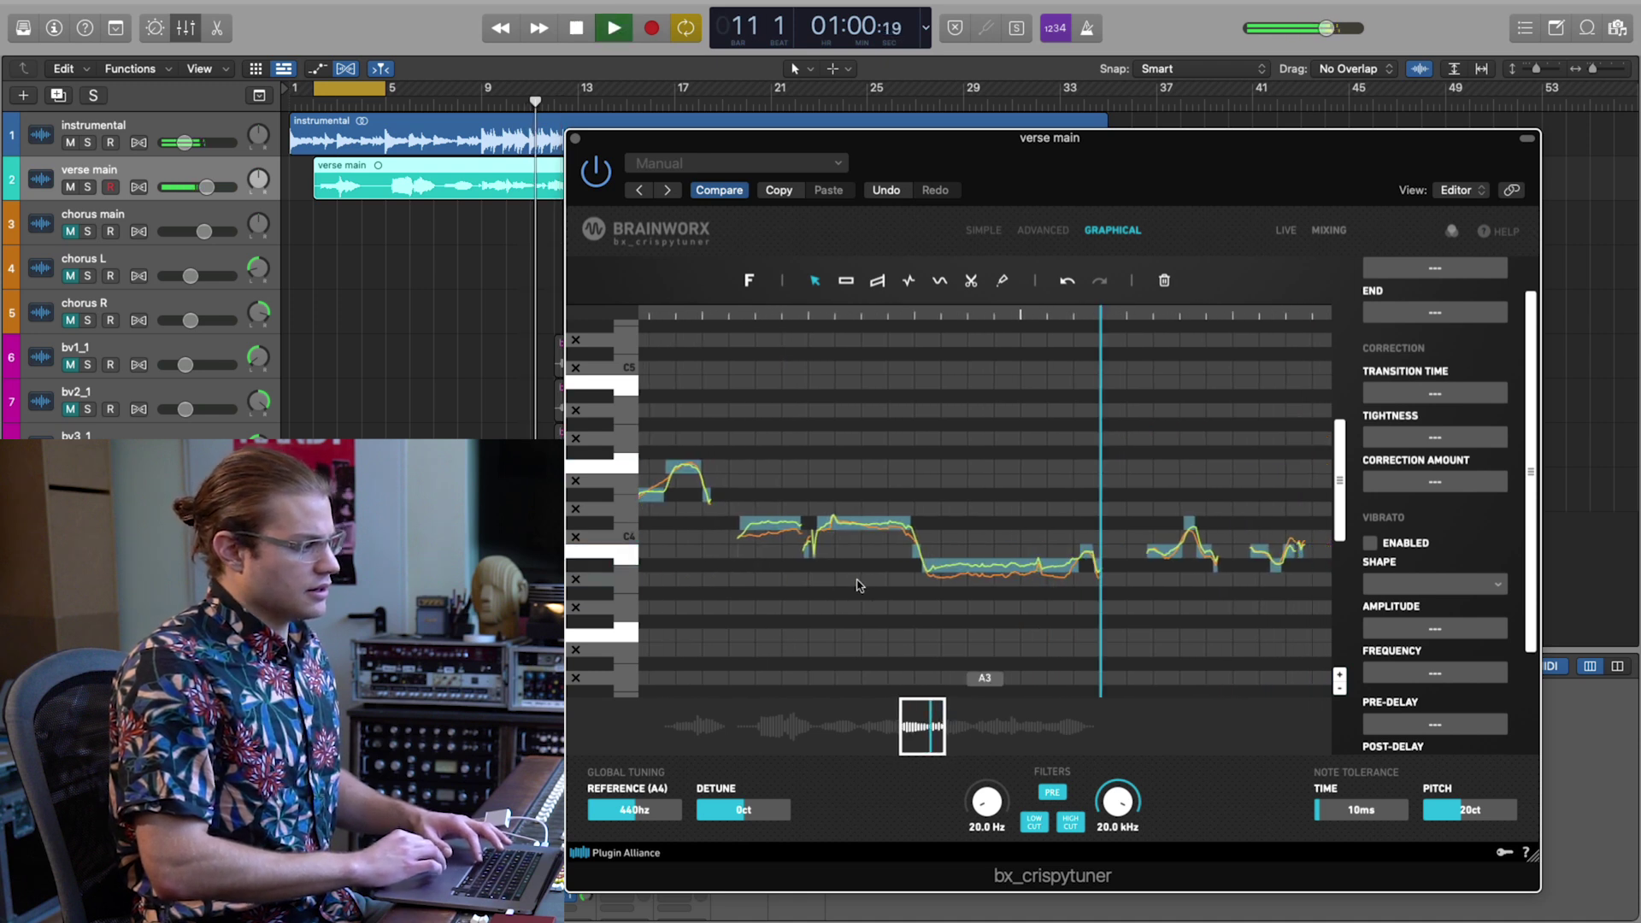
key(space)
Try aligning the short group of notes after bar 11's low sustained note to B3, then undo it after replaying the passage.
drag(947, 600, 1087, 523)
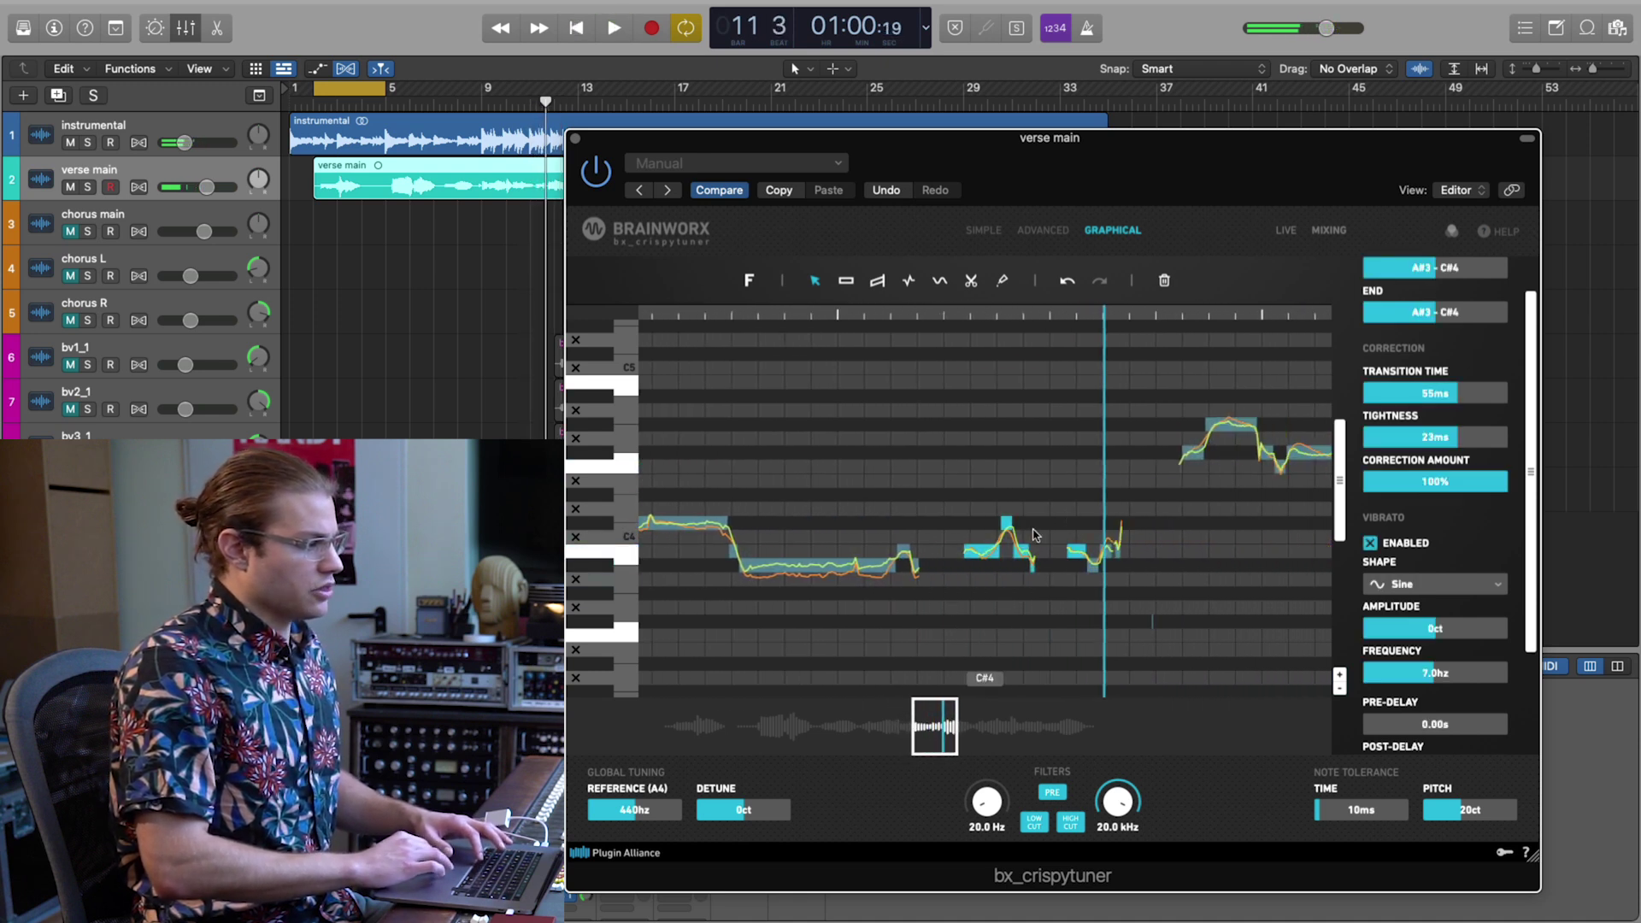
drag(957, 612, 1049, 505)
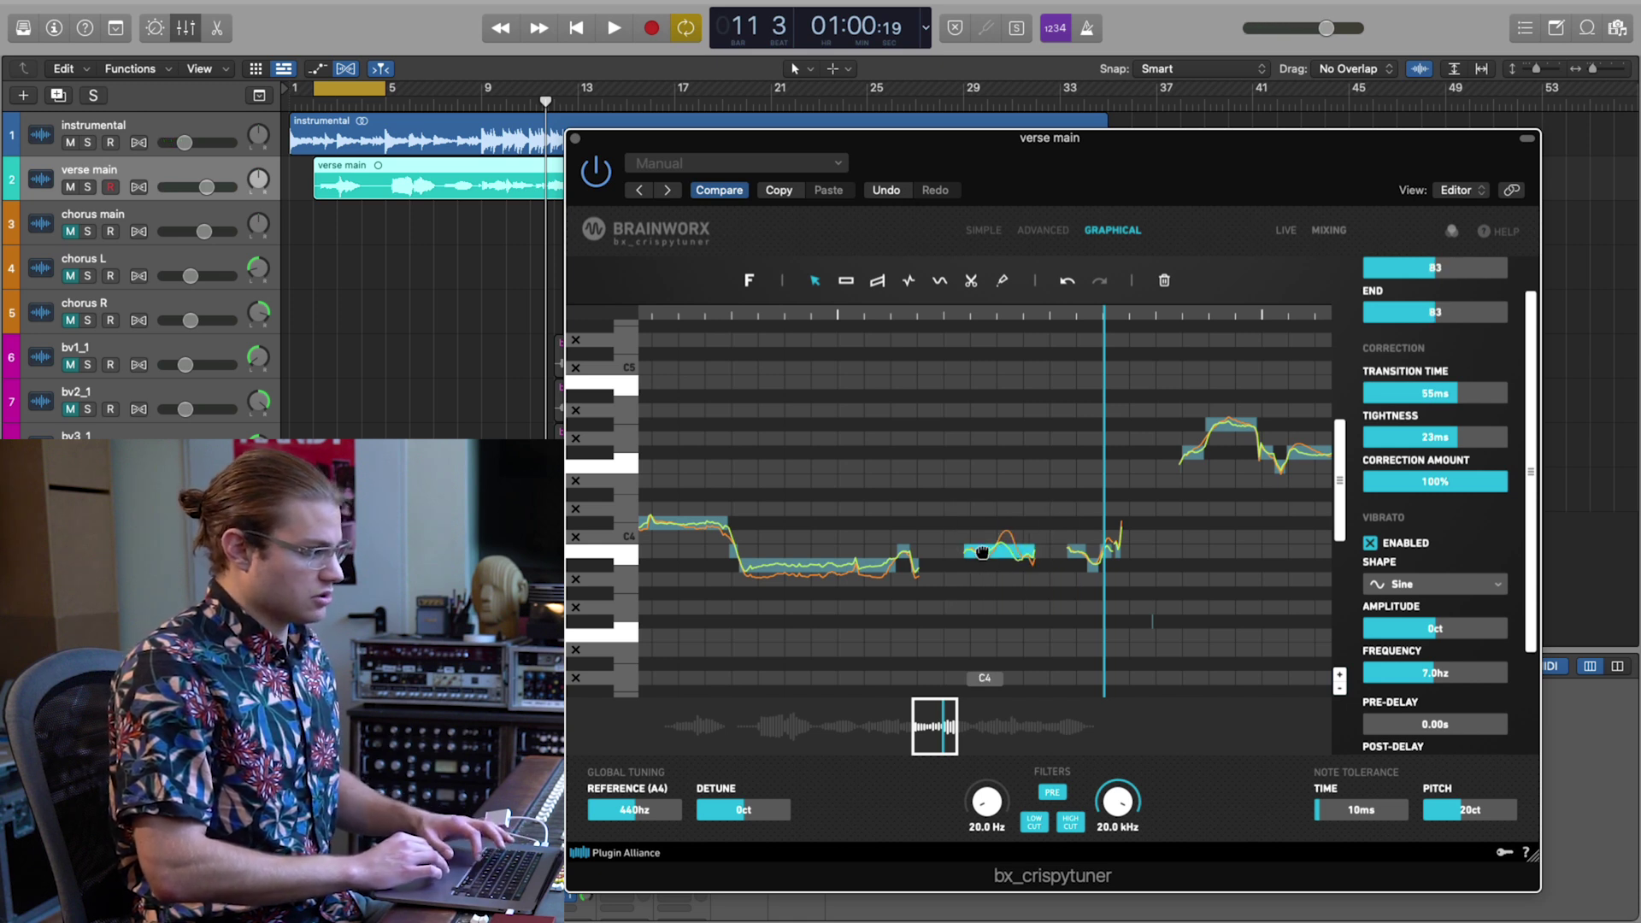
key(space)
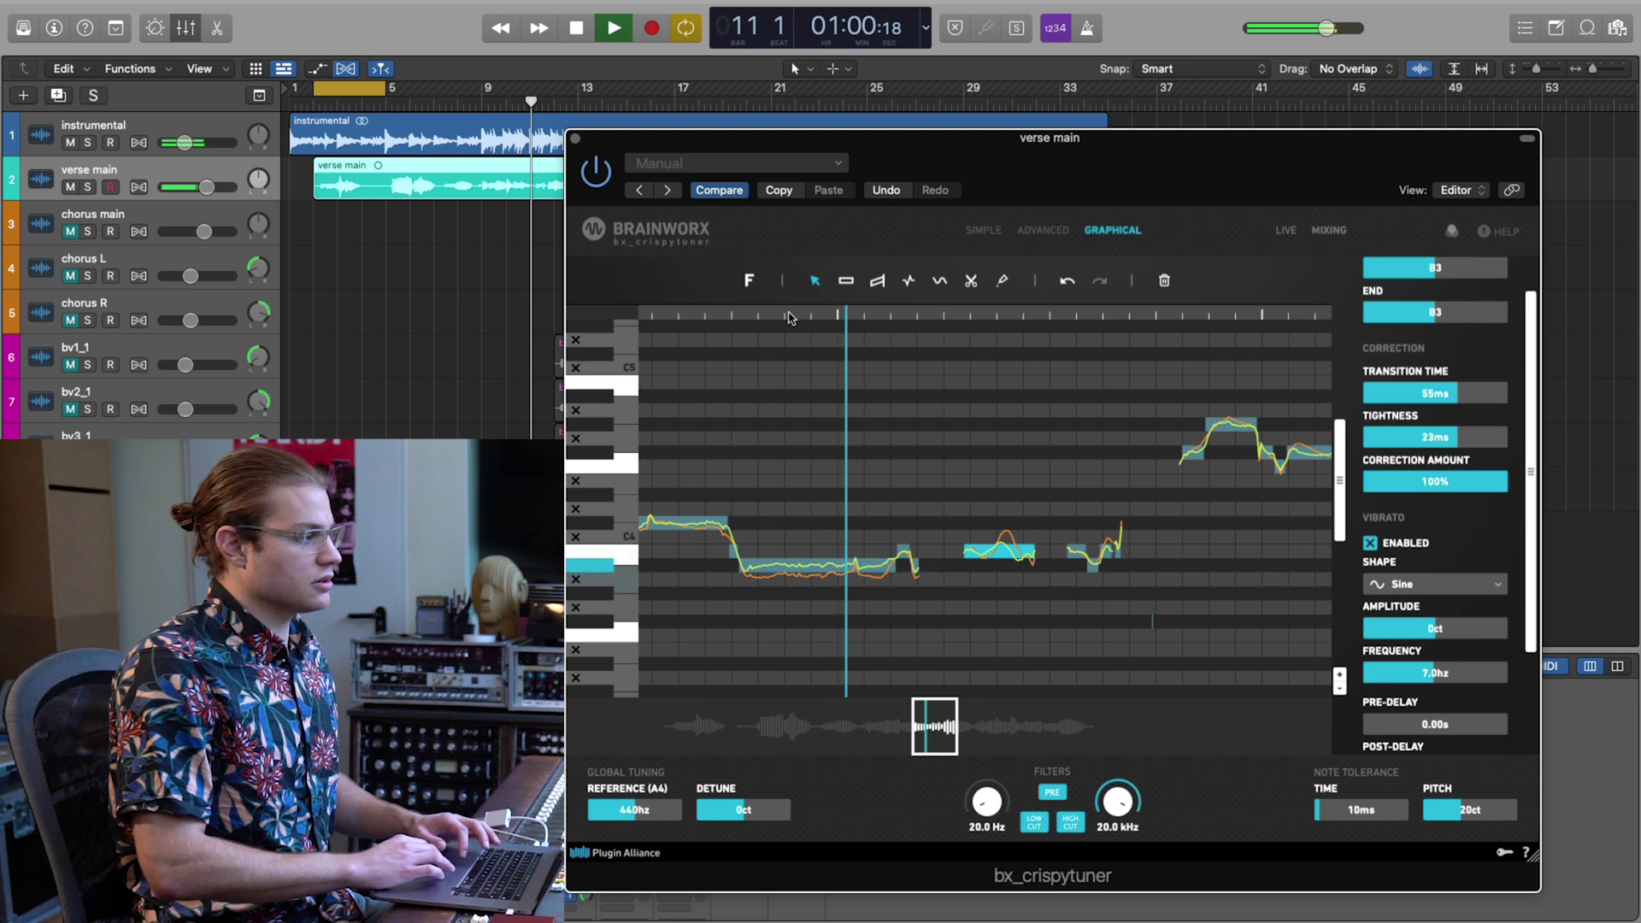
key(space)
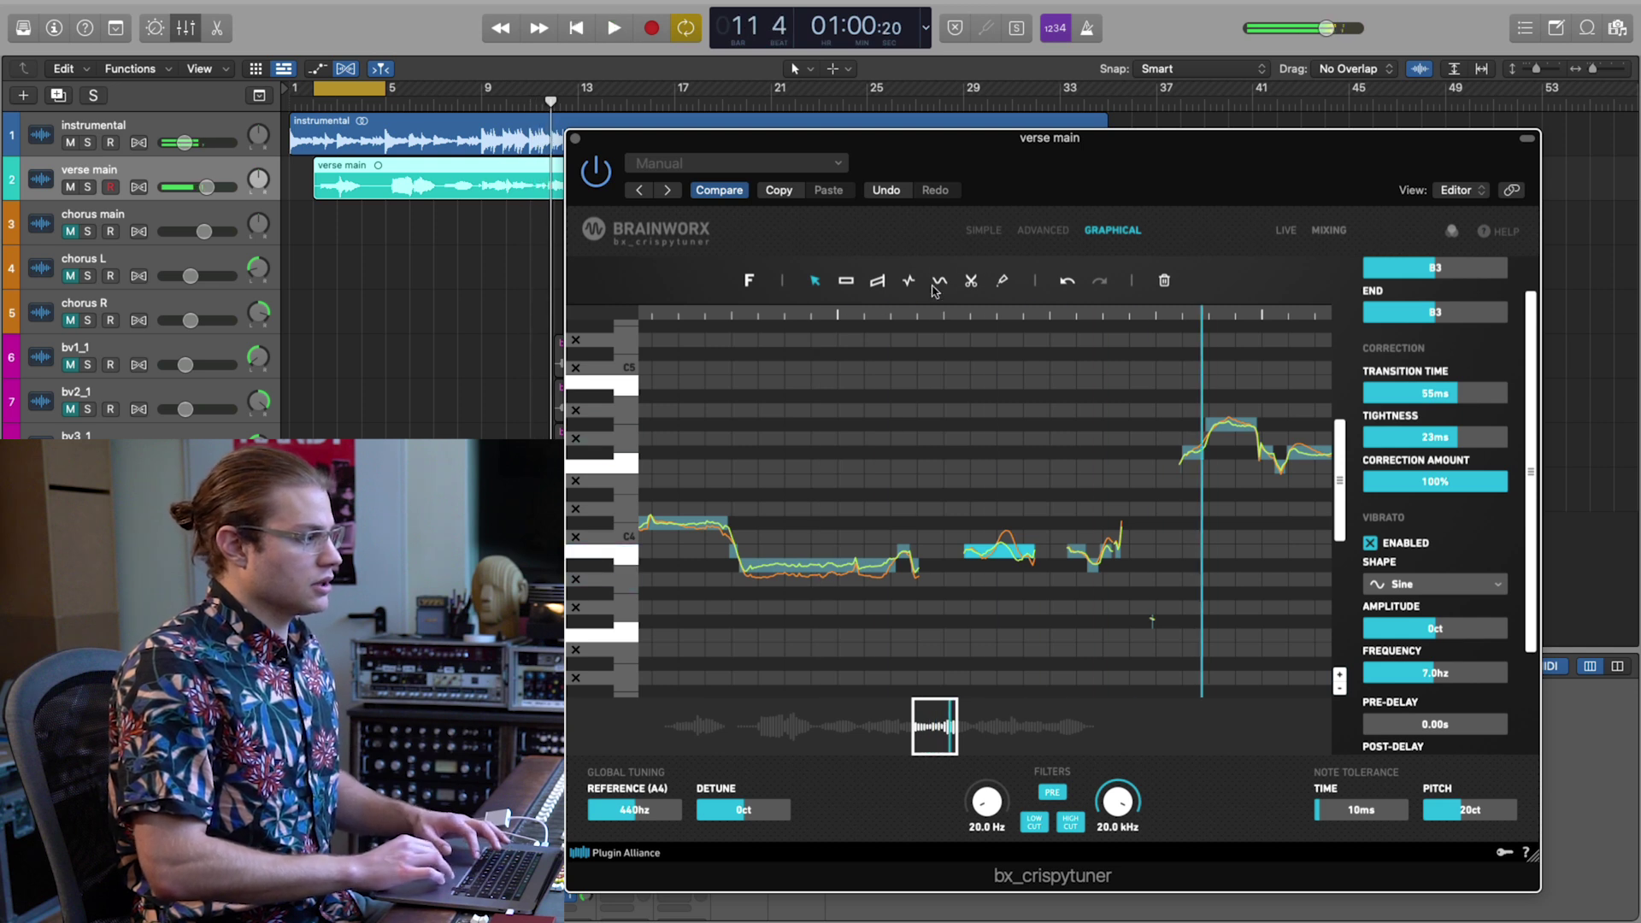
click(1061, 287)
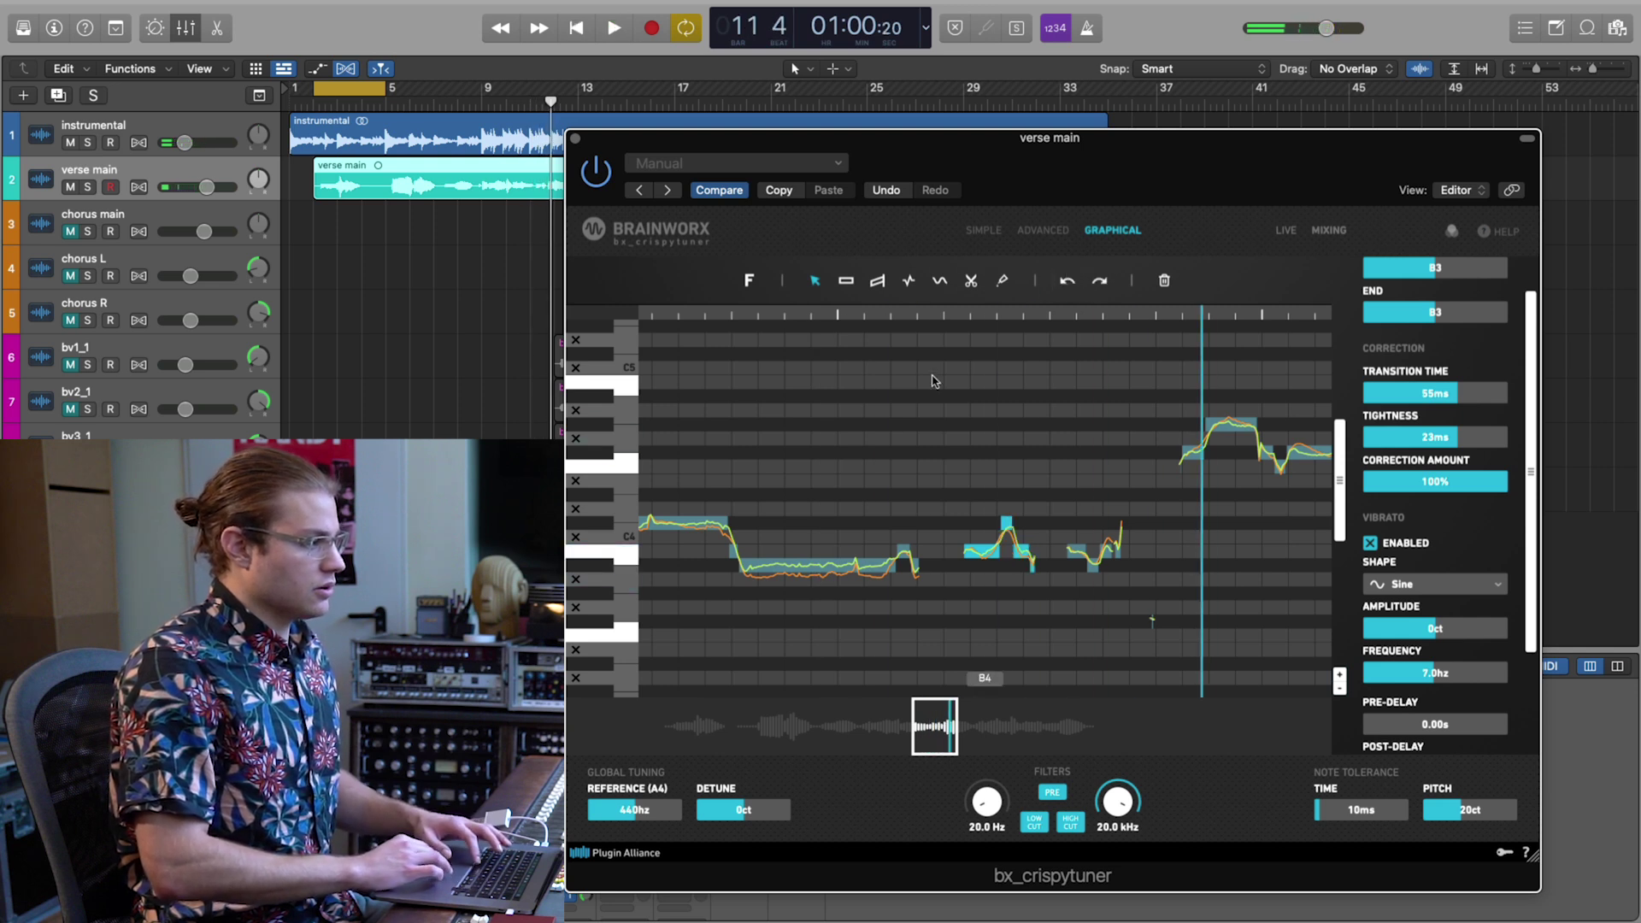
Replay the two short note groups between bar 11's low sustained note and bar 12.
click(917, 323)
key(space)
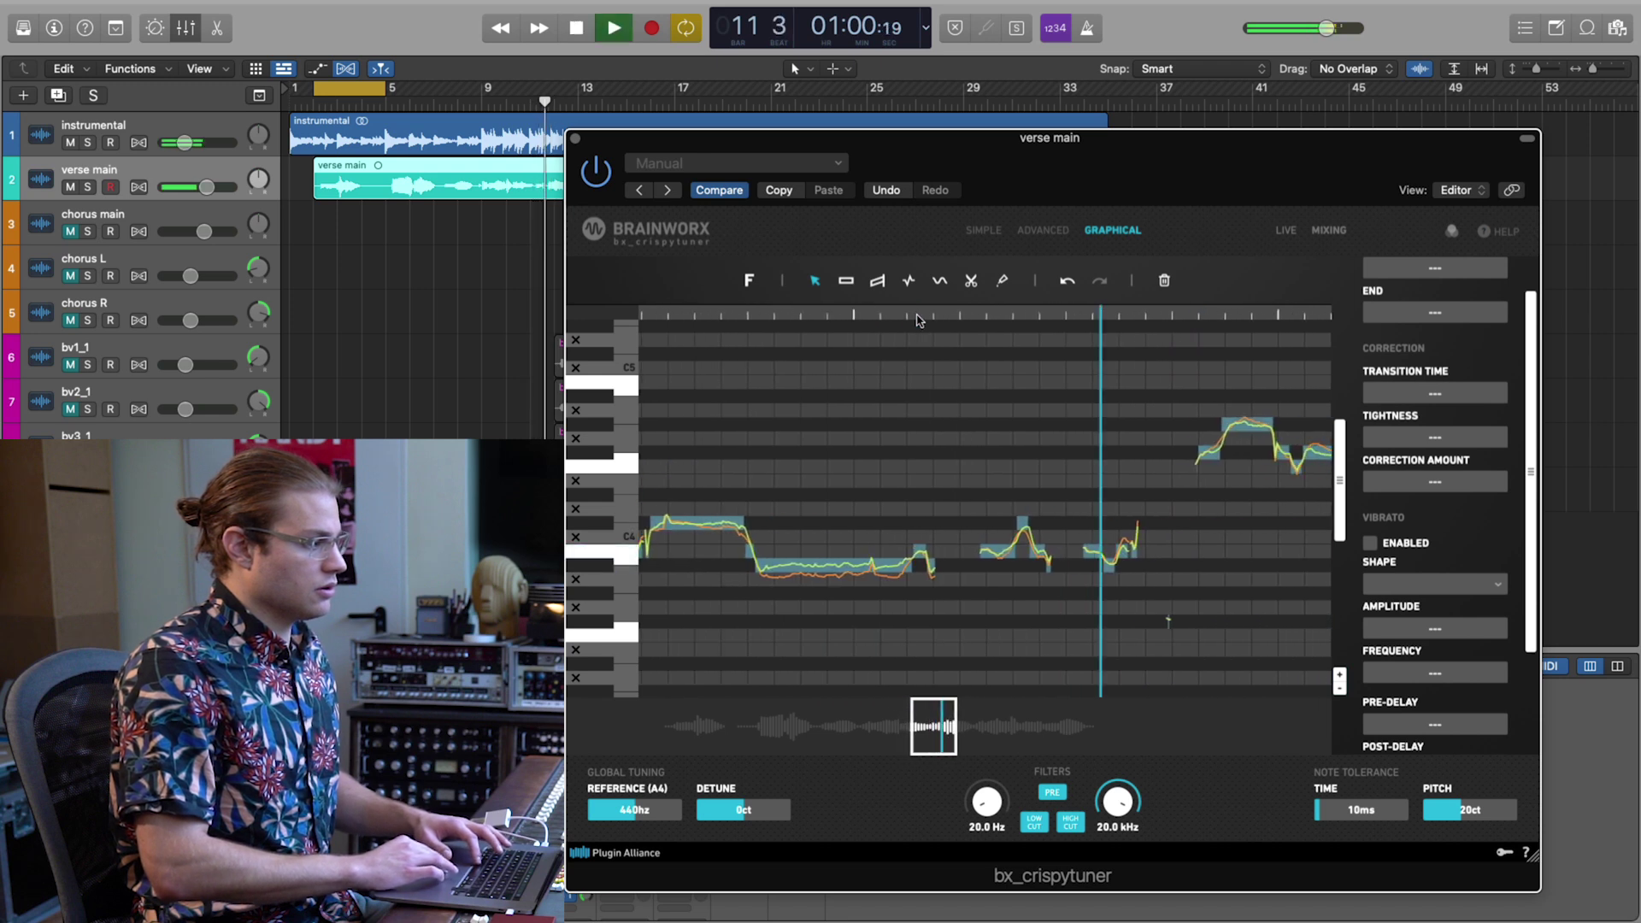
key(space)
key(space)
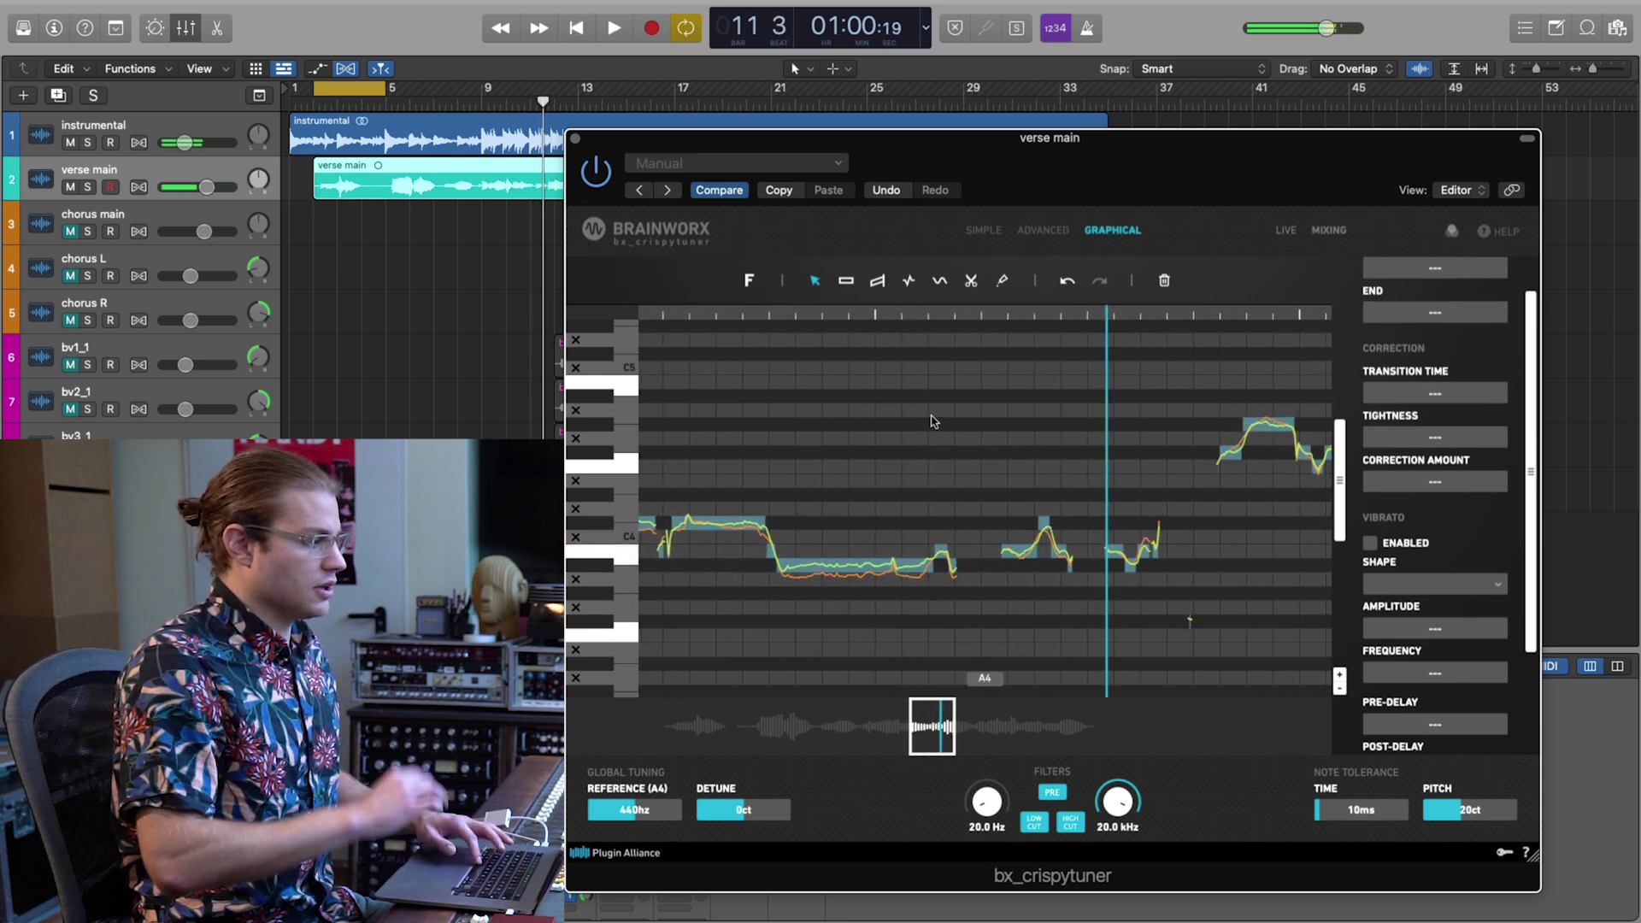
key(space)
Align the first short note group after bar 11's low sustained note to B3 and replay the passage.
click(1042, 526)
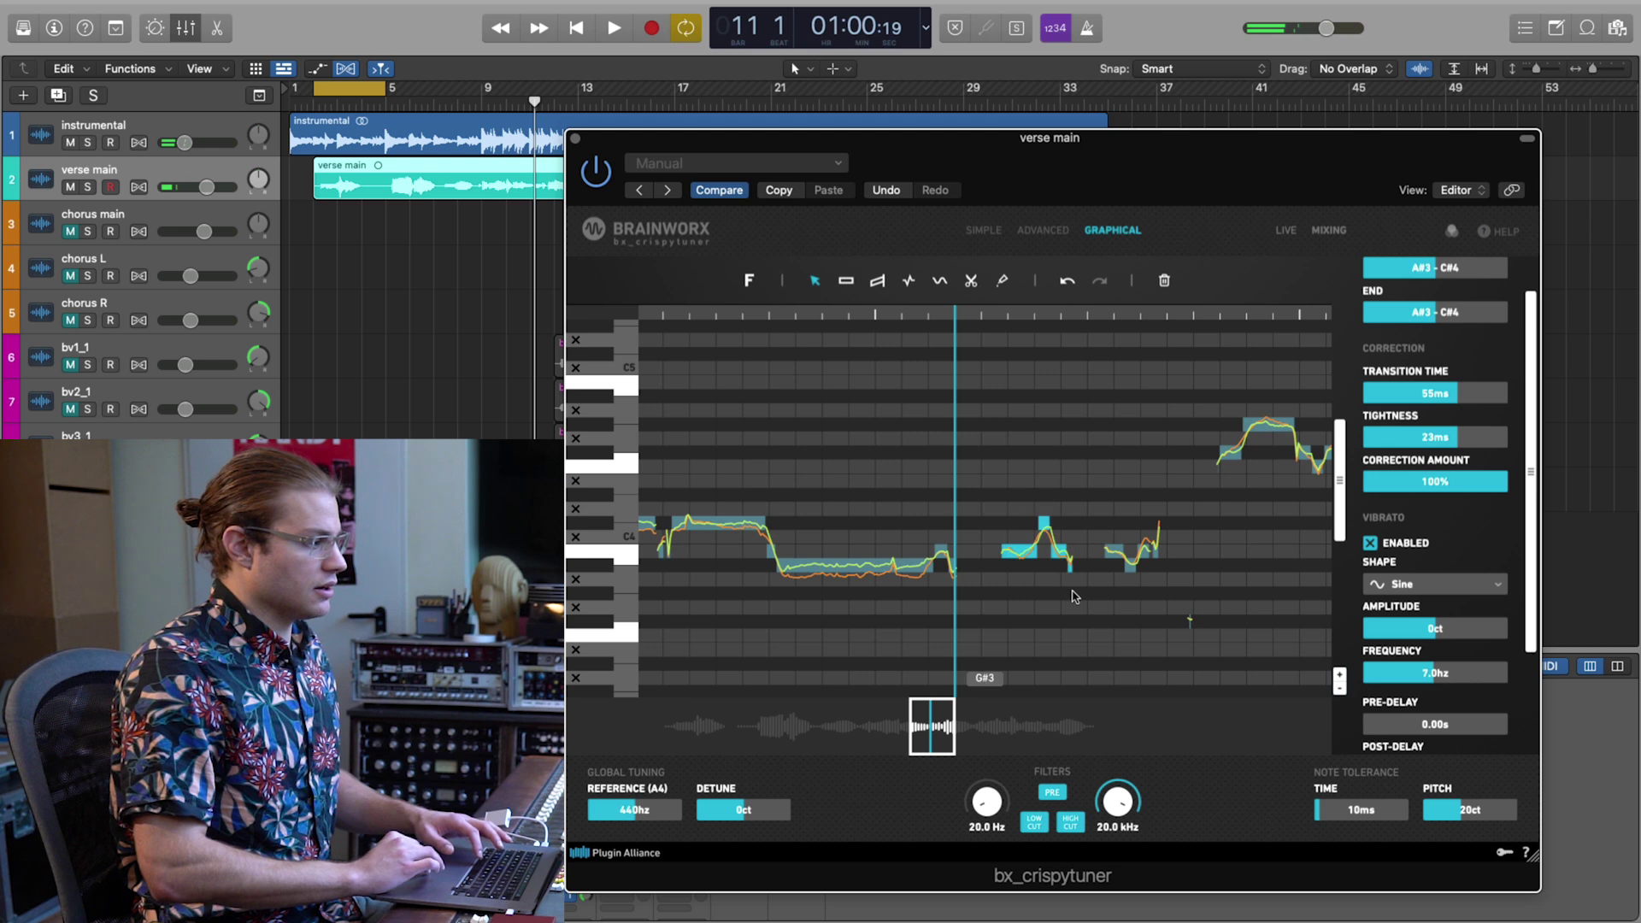
double_click(1058, 558)
click(924, 315)
key(space)
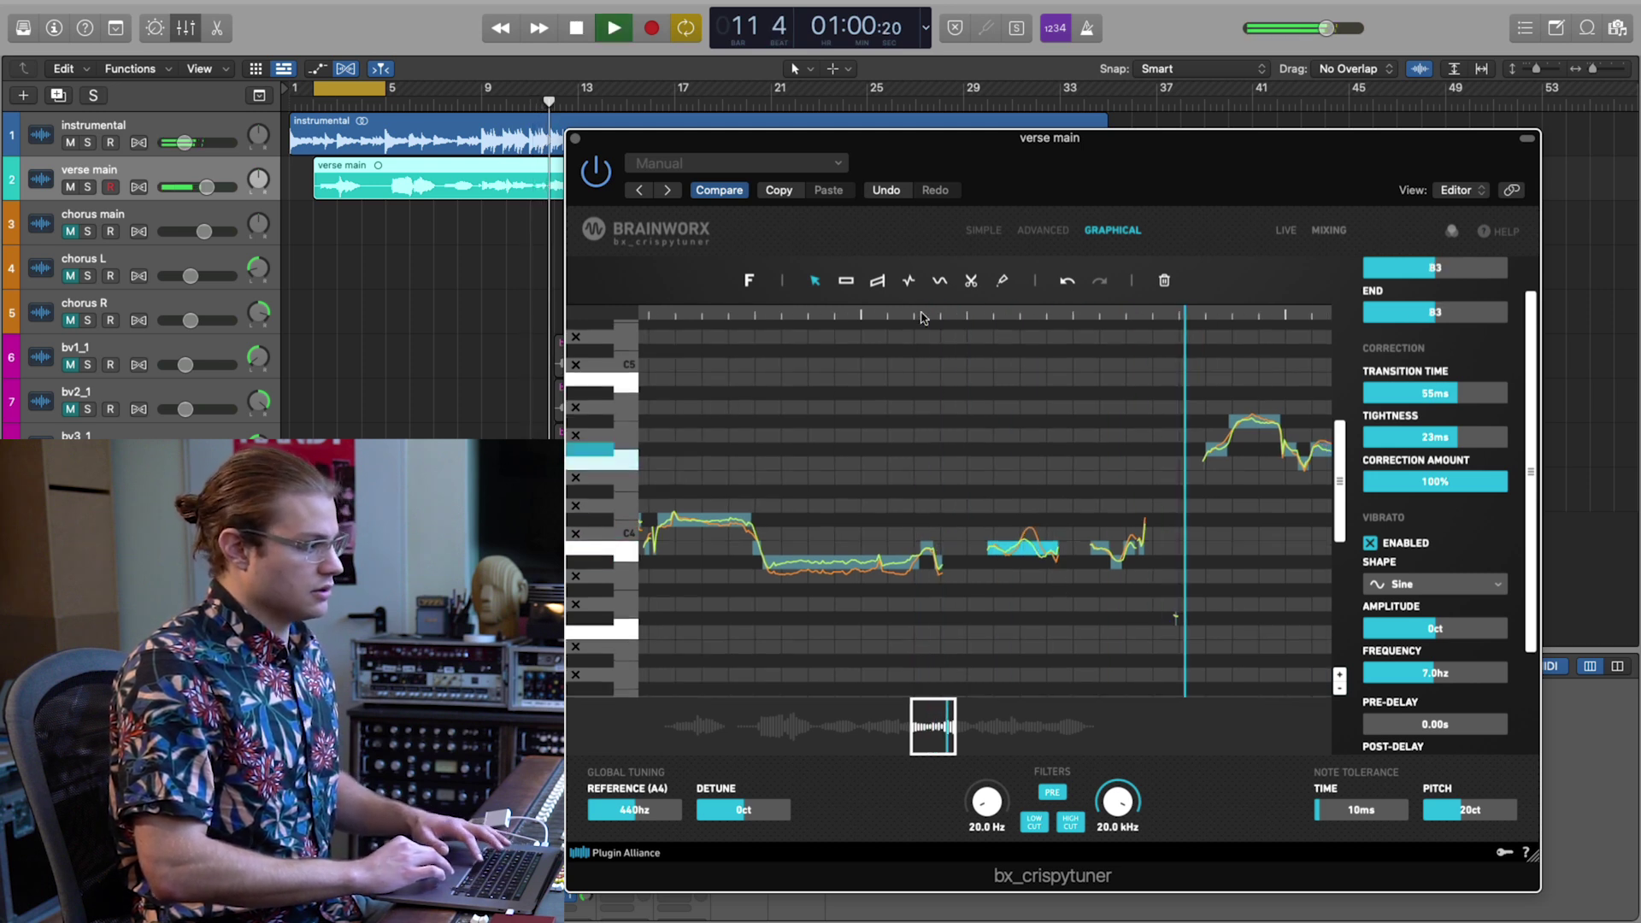
key(space)
Align the second short note group before bar 12 to B3 and replay the passage.
drag(983, 598, 1077, 517)
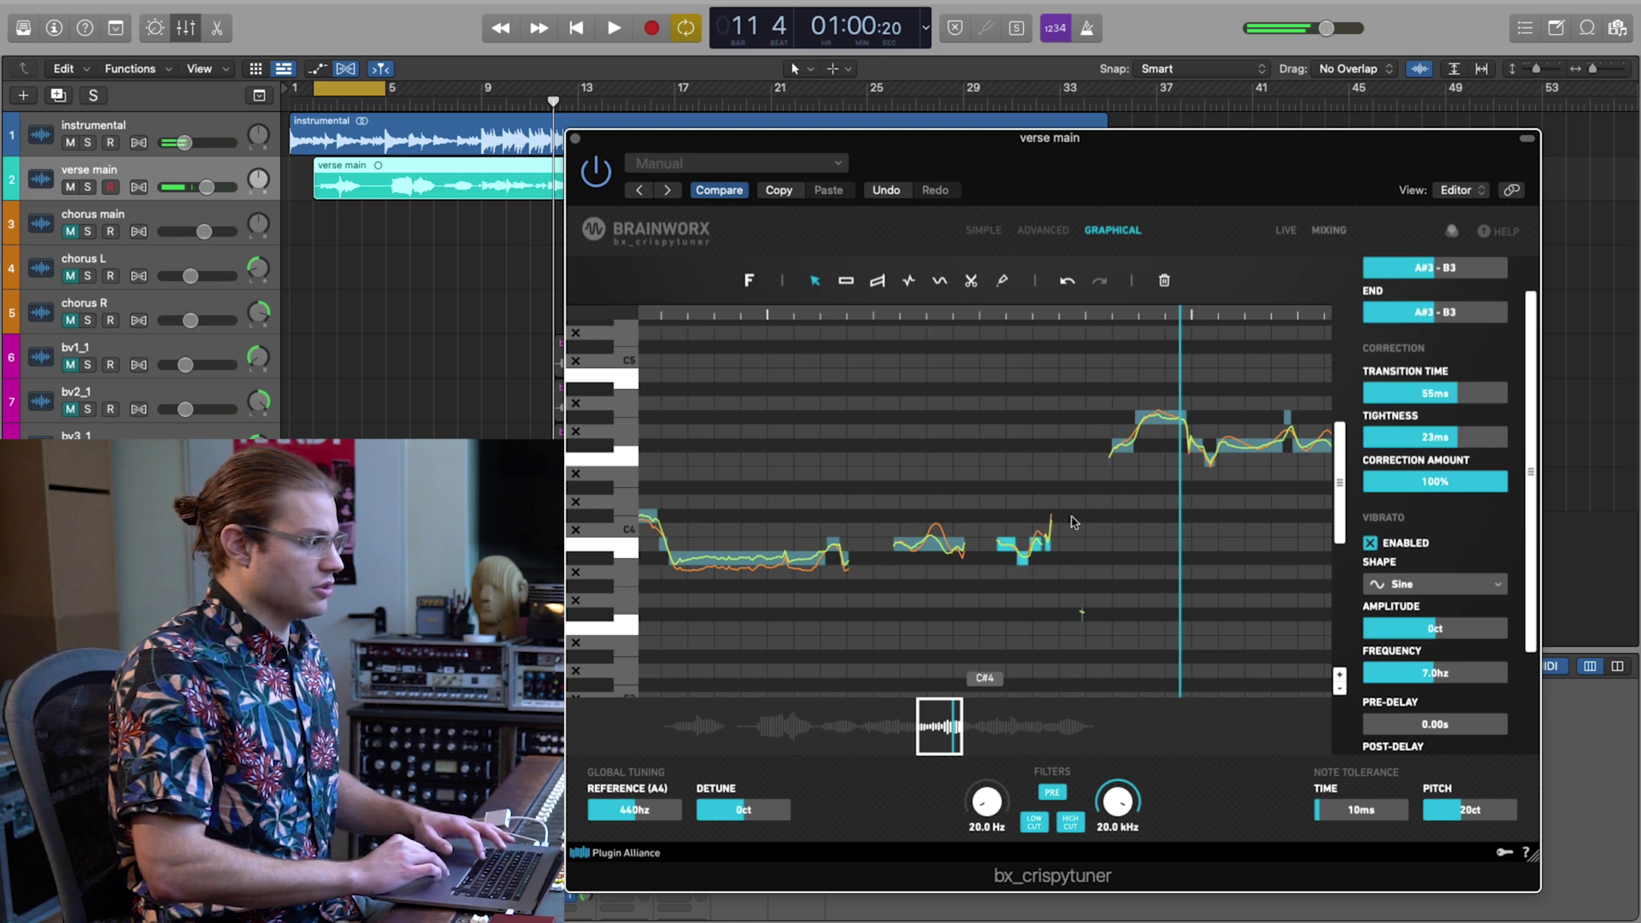
double_click(1010, 548)
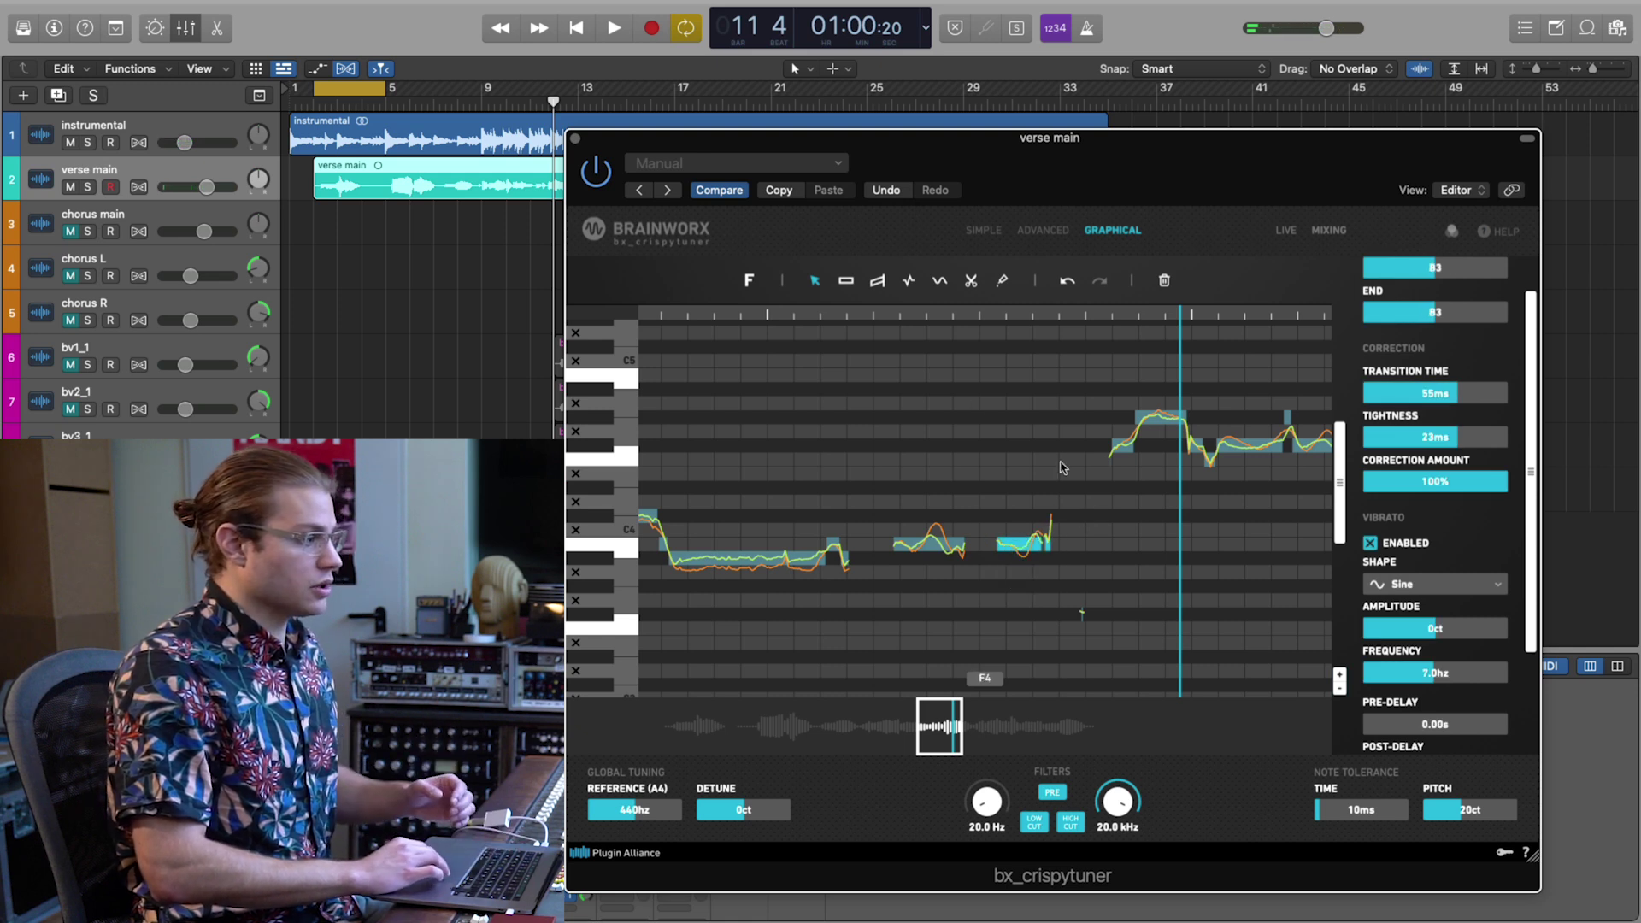
key(space)
click(852, 320)
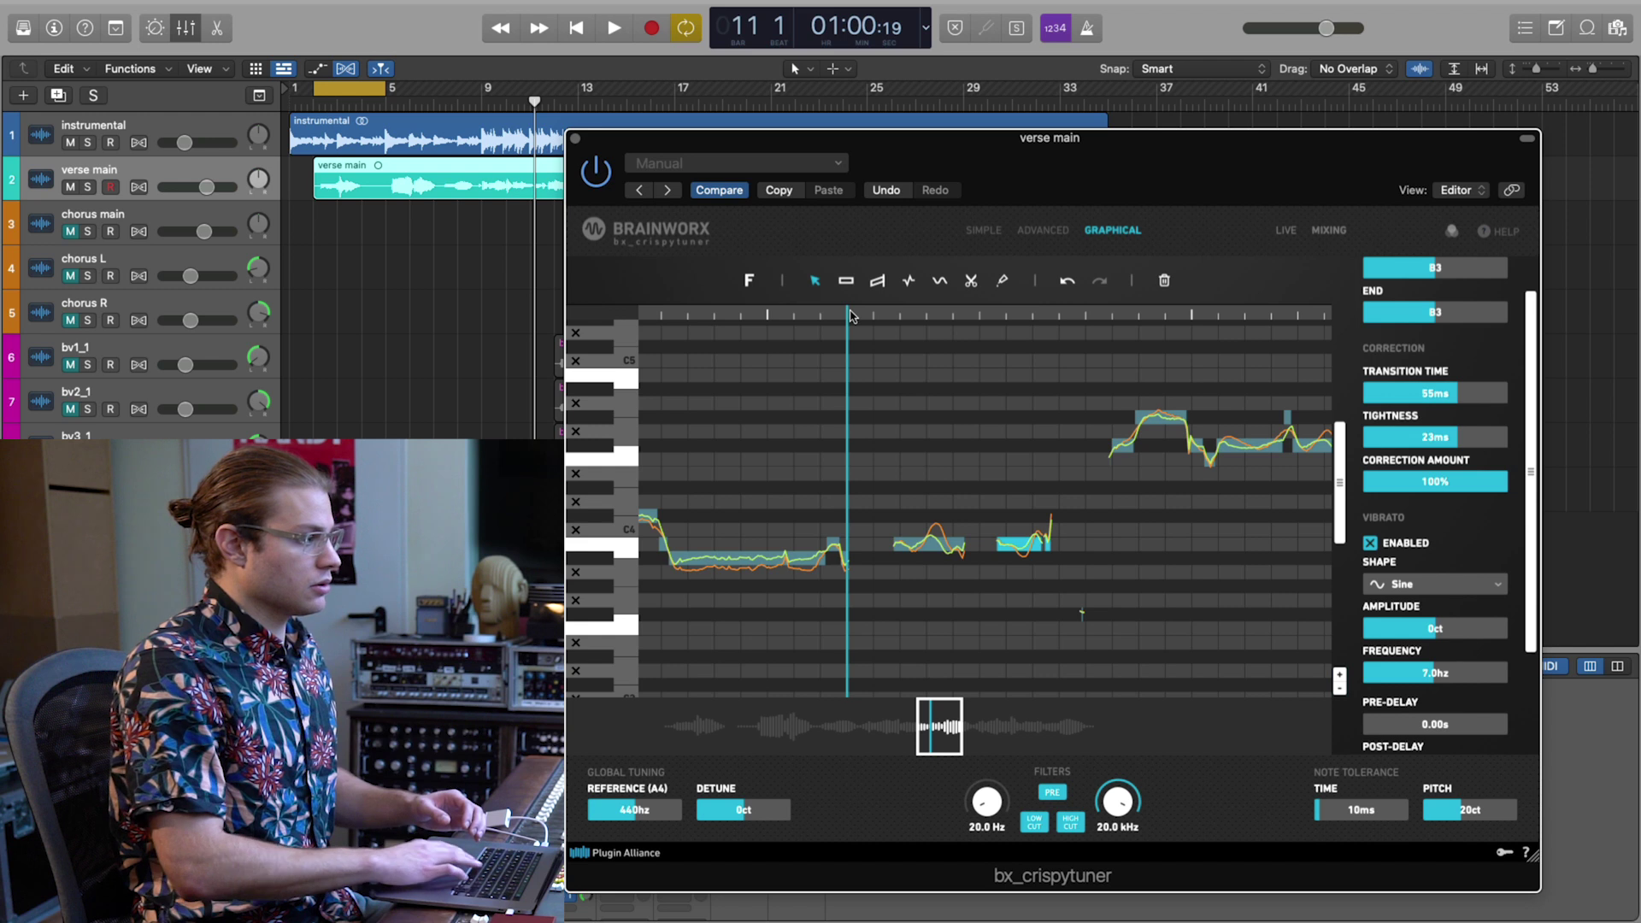
key(space)
Bring the sustained note's segments around bar 12 together on F#4.
click(1034, 466)
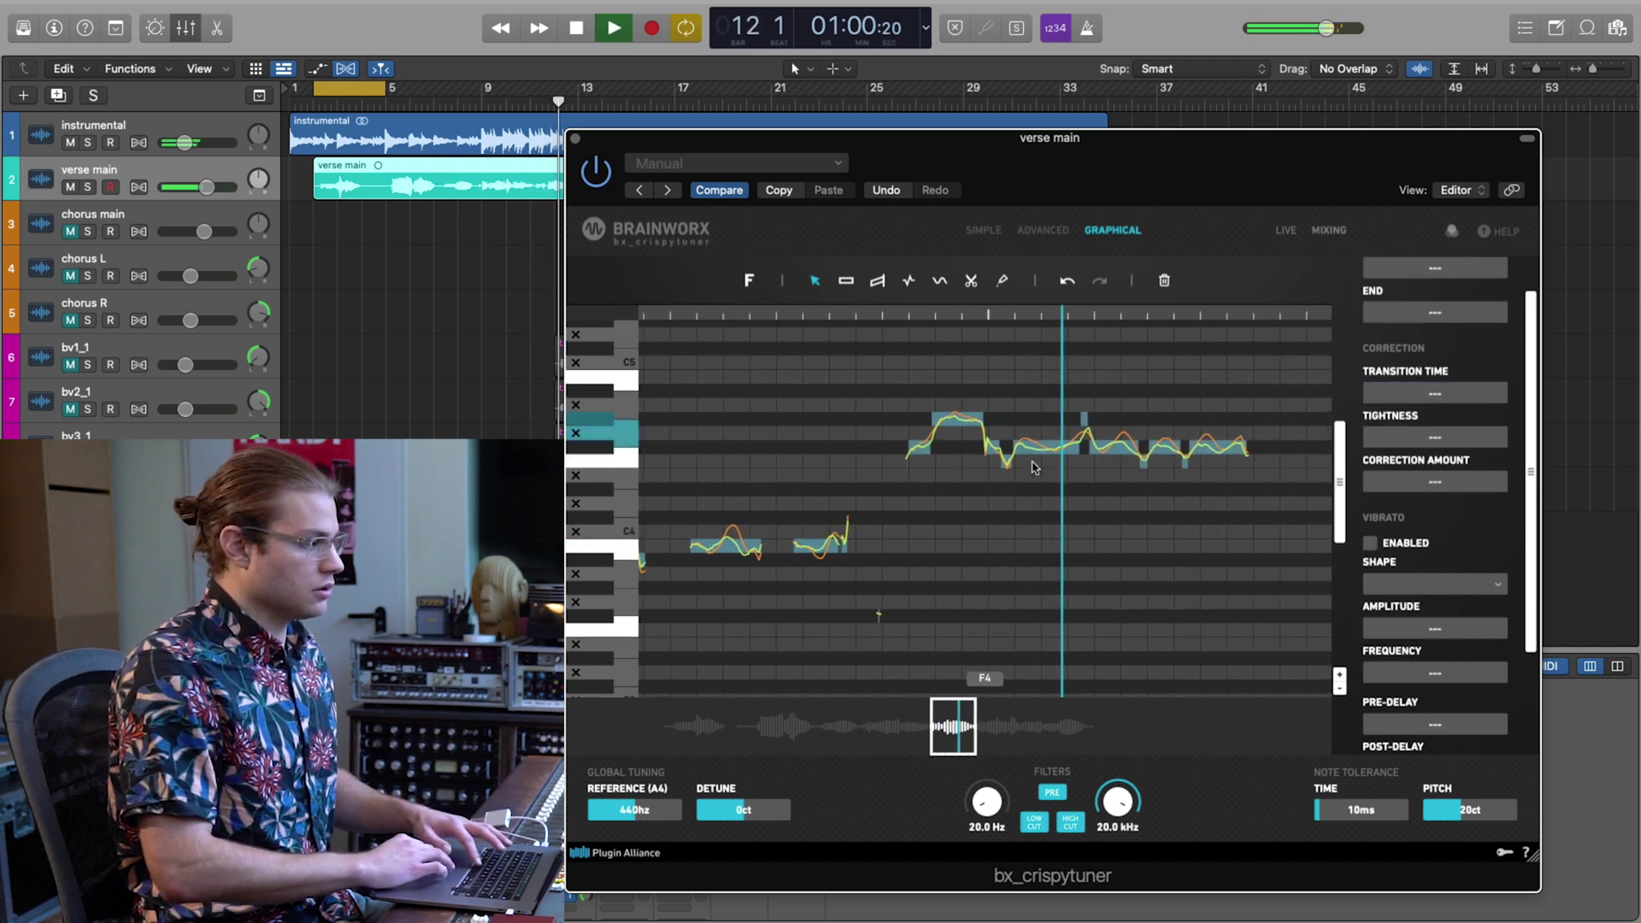
drag(1060, 479, 1297, 379)
key(space)
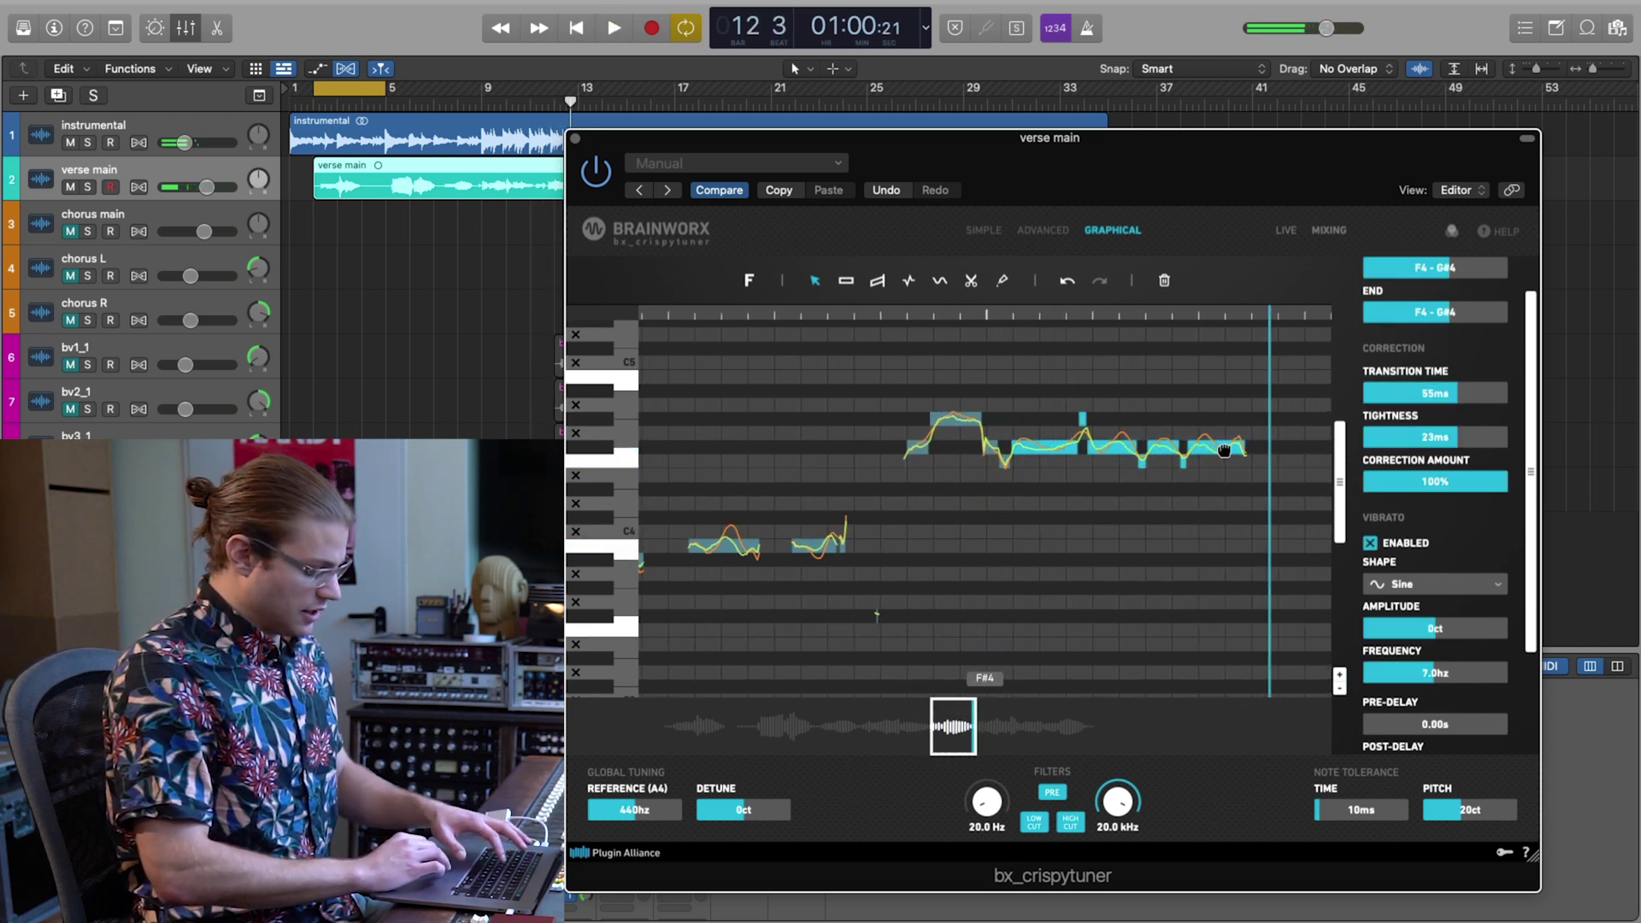
key(m)
scroll(1190, 481, down, 2)
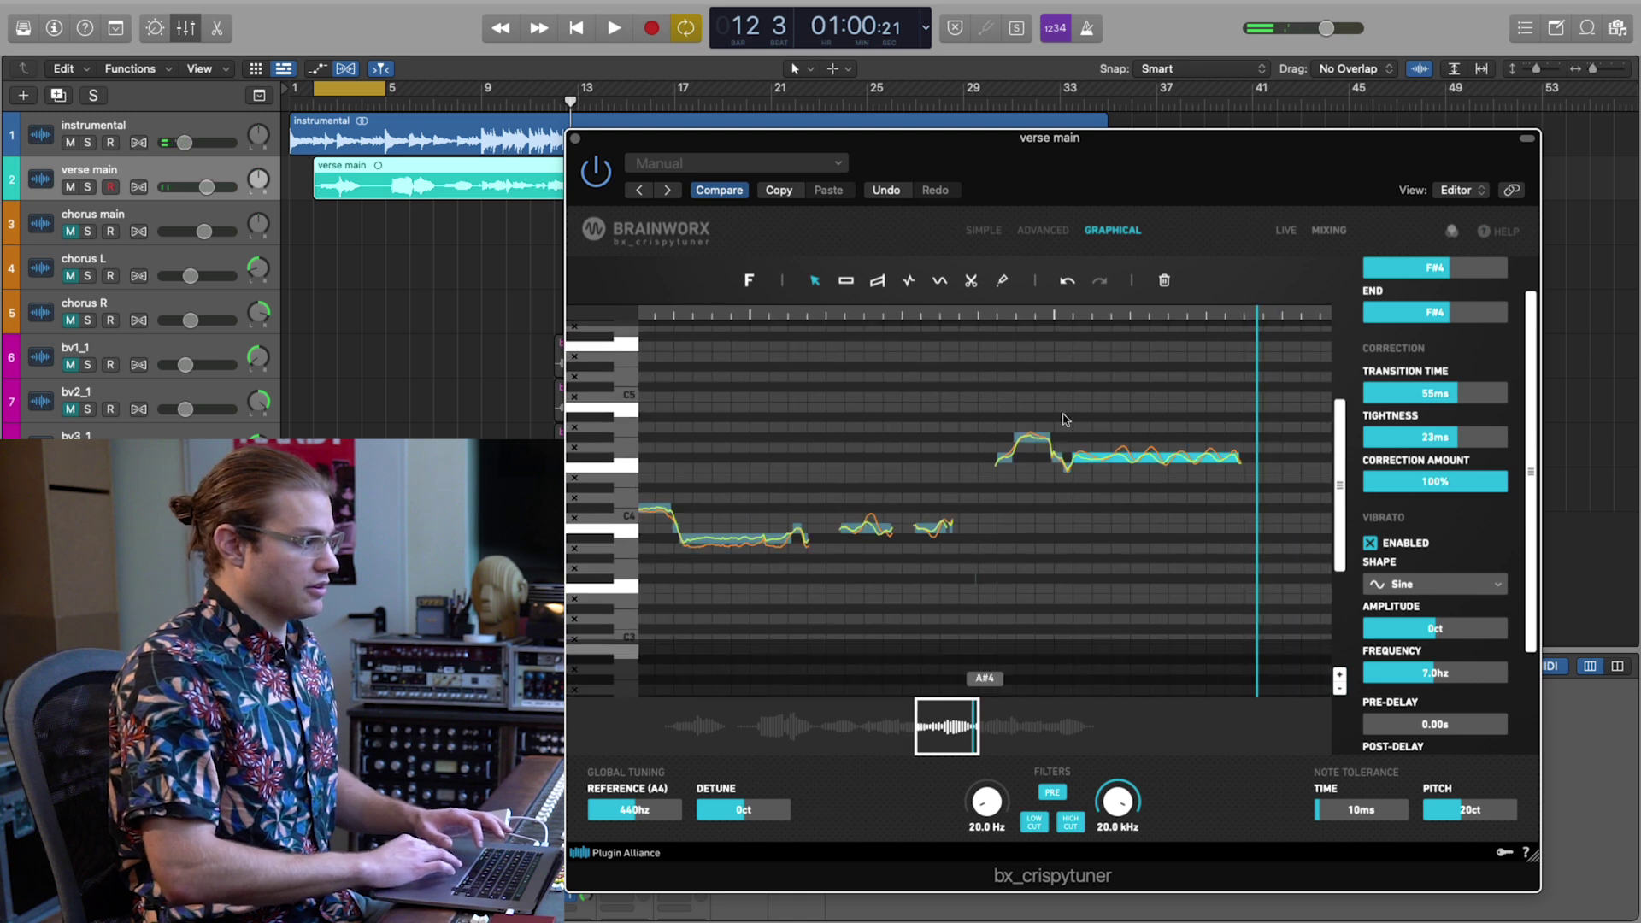
Play the vocal on to bar 15 to check the following phrase.
click(1178, 510)
key(space)
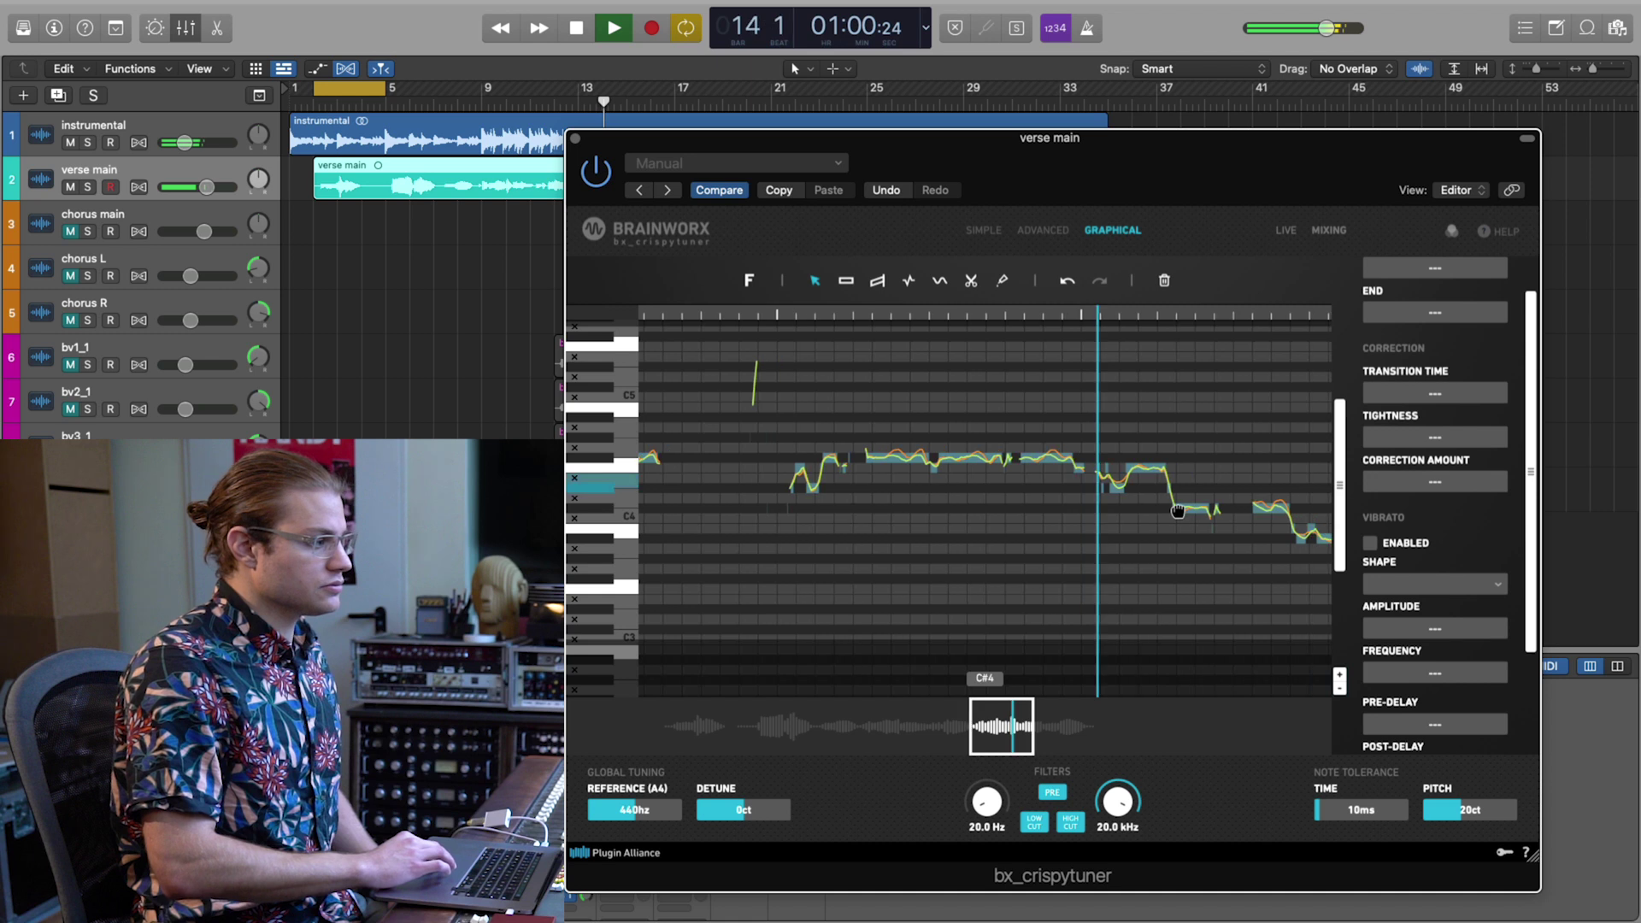
scroll(1076, 491, up, 2)
key(space)
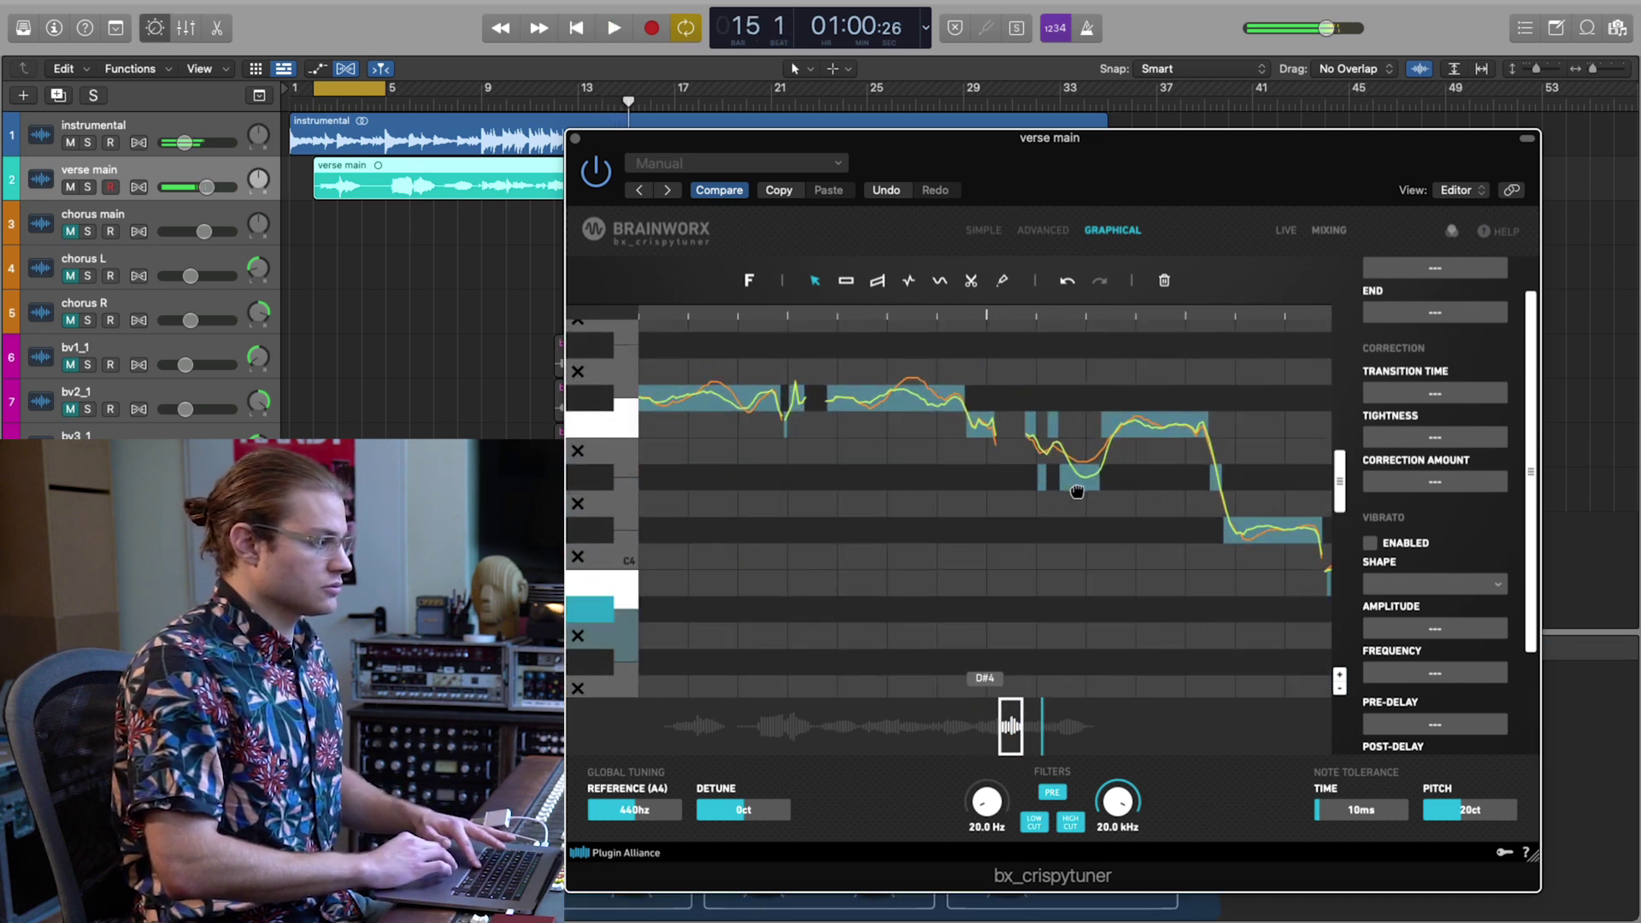
Try aligning the short dipping note's segments just after bar 14 to D#4, replay the phrase, and undo the change.
drag(1079, 424, 1074, 496)
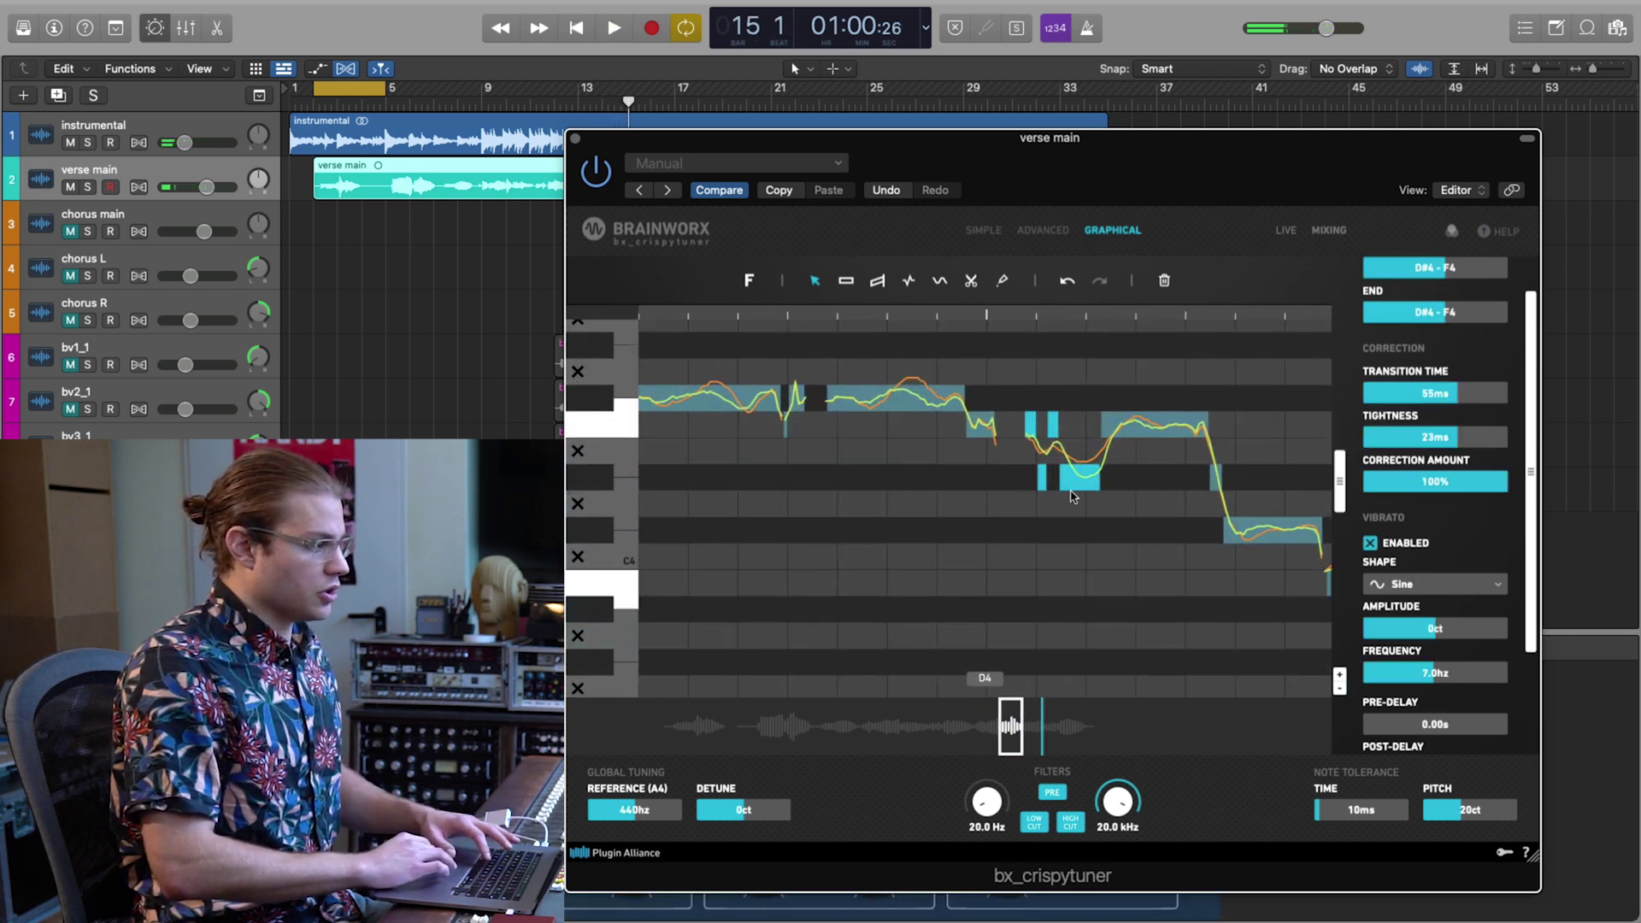
click(1070, 480)
scroll(1068, 477, down, 2)
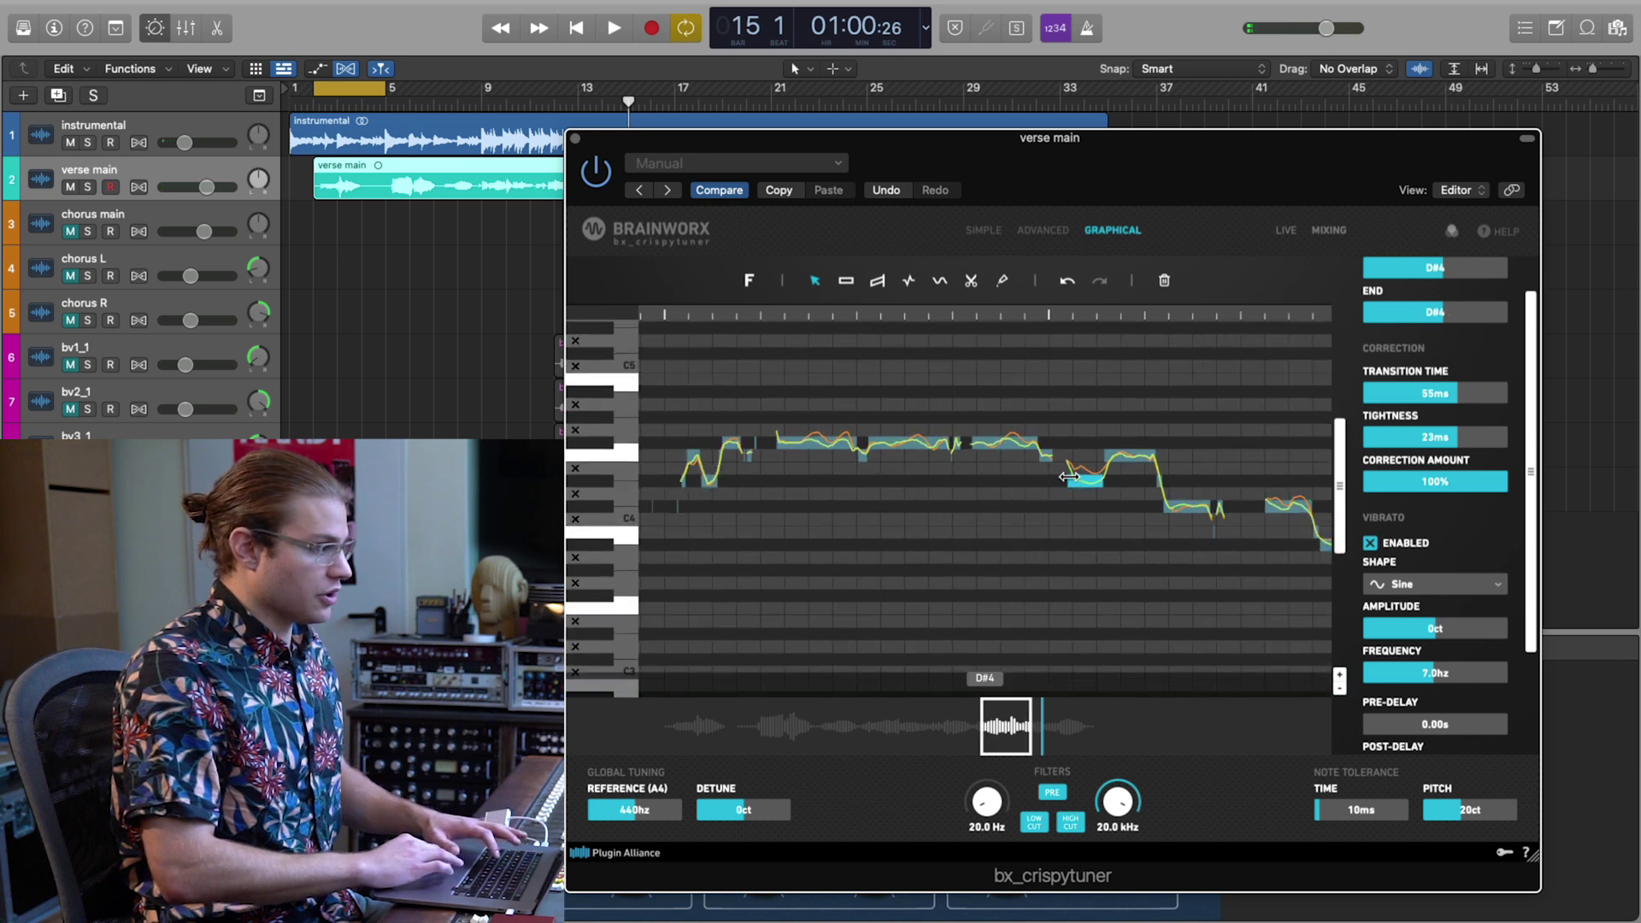
key(space)
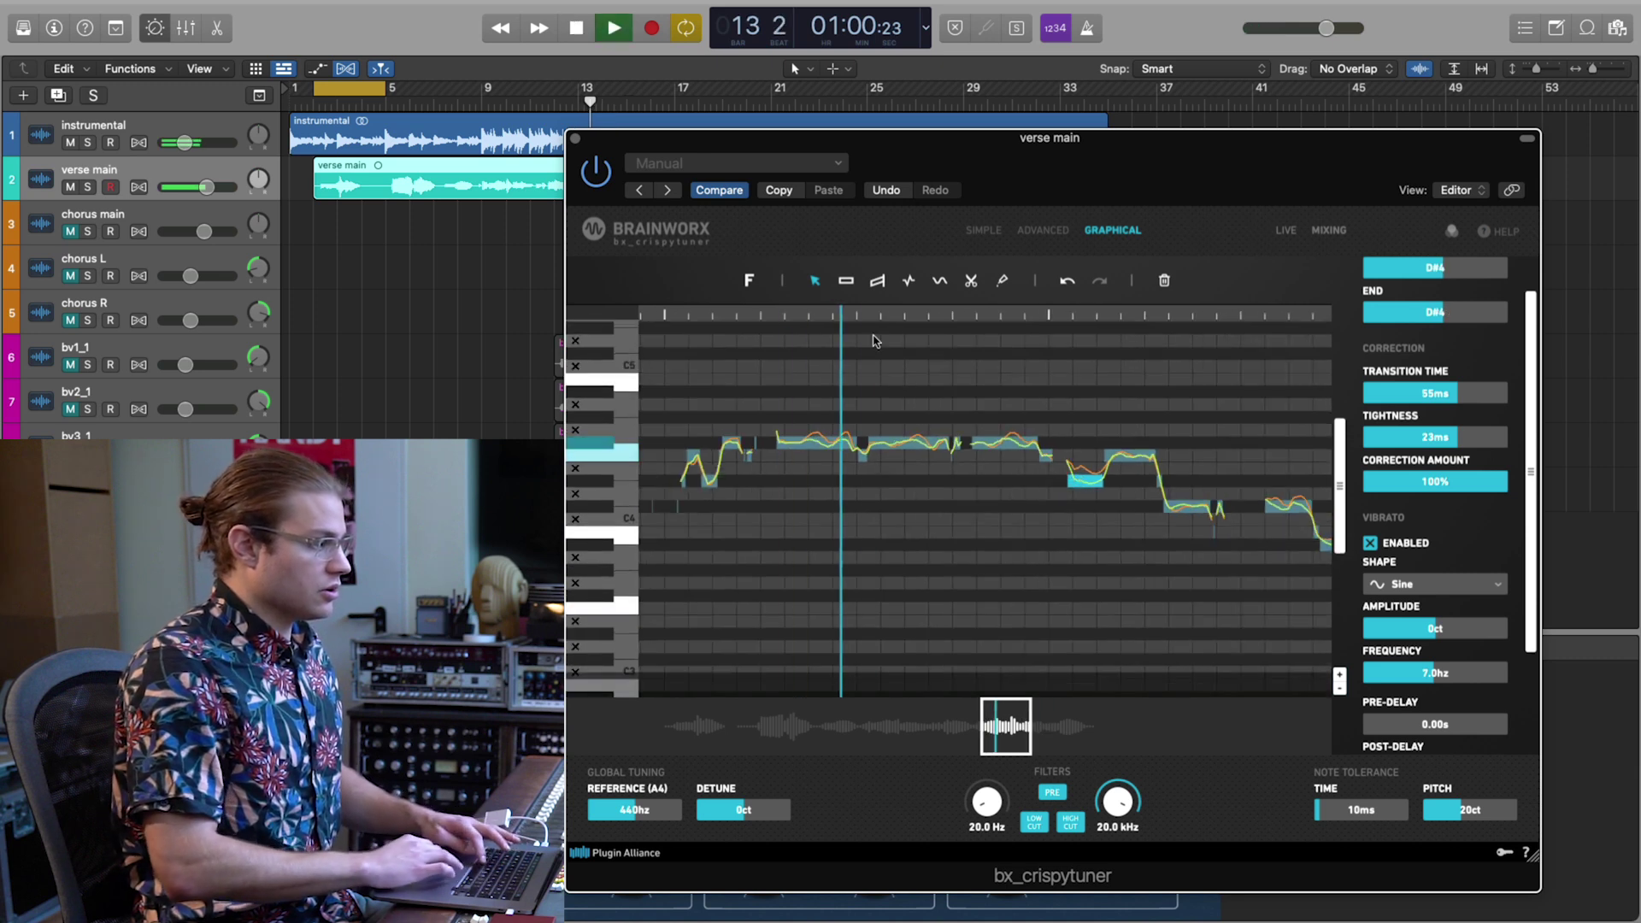
click(1070, 417)
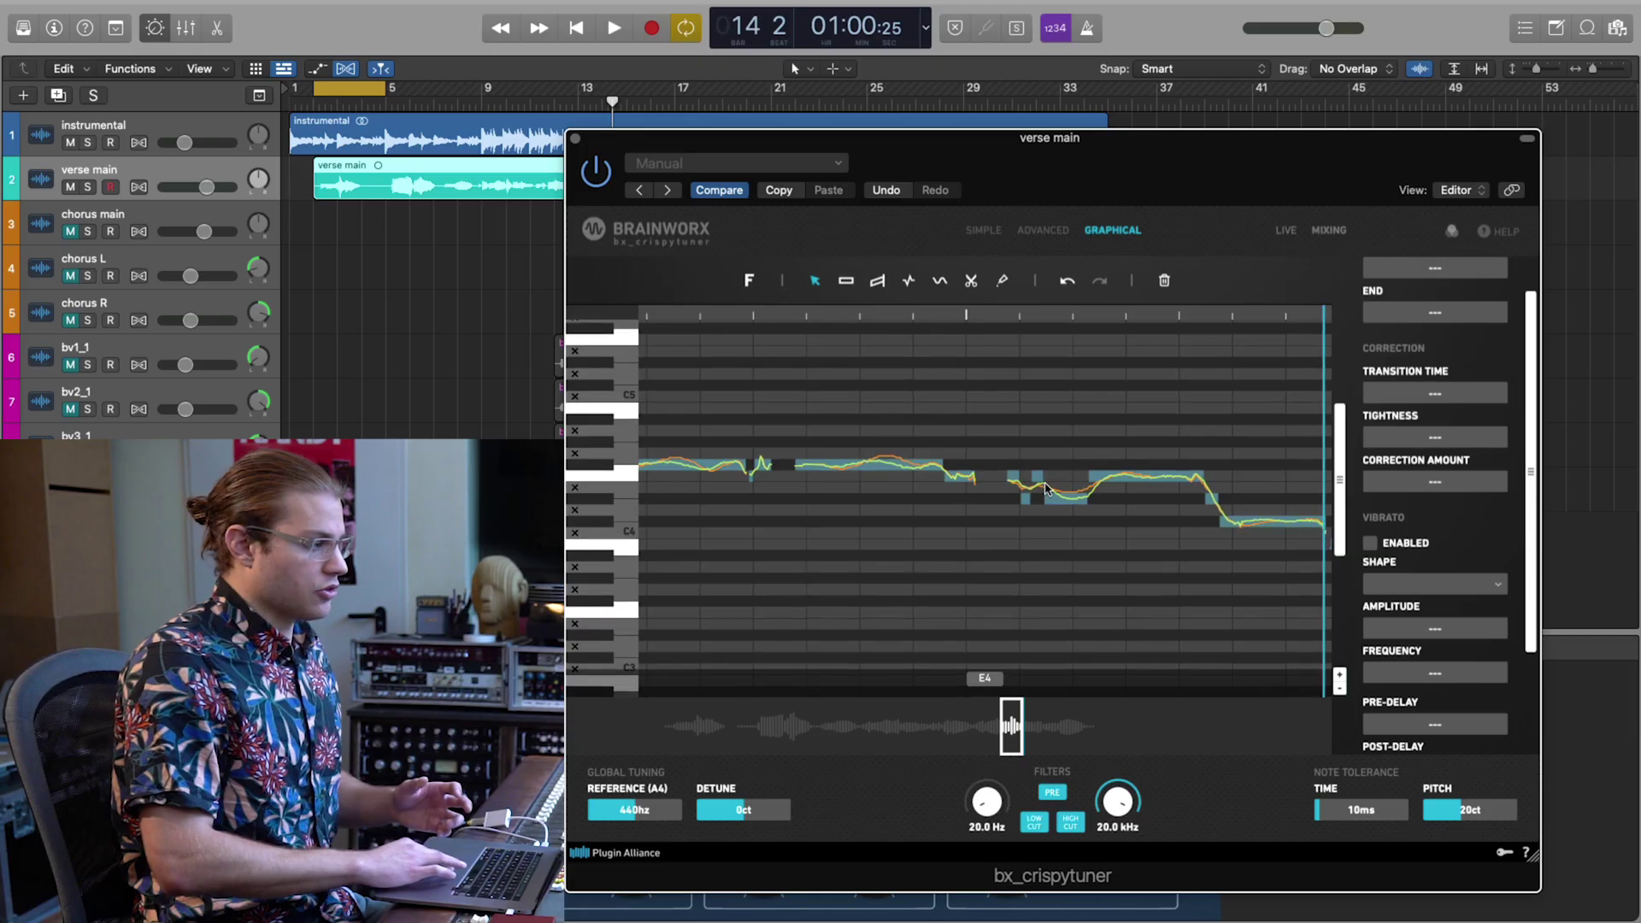
Select the dipping note's D#4 and F4 segments just after bar 14 and replay the phrase without aligning them.
scroll(1045, 489, up, 5)
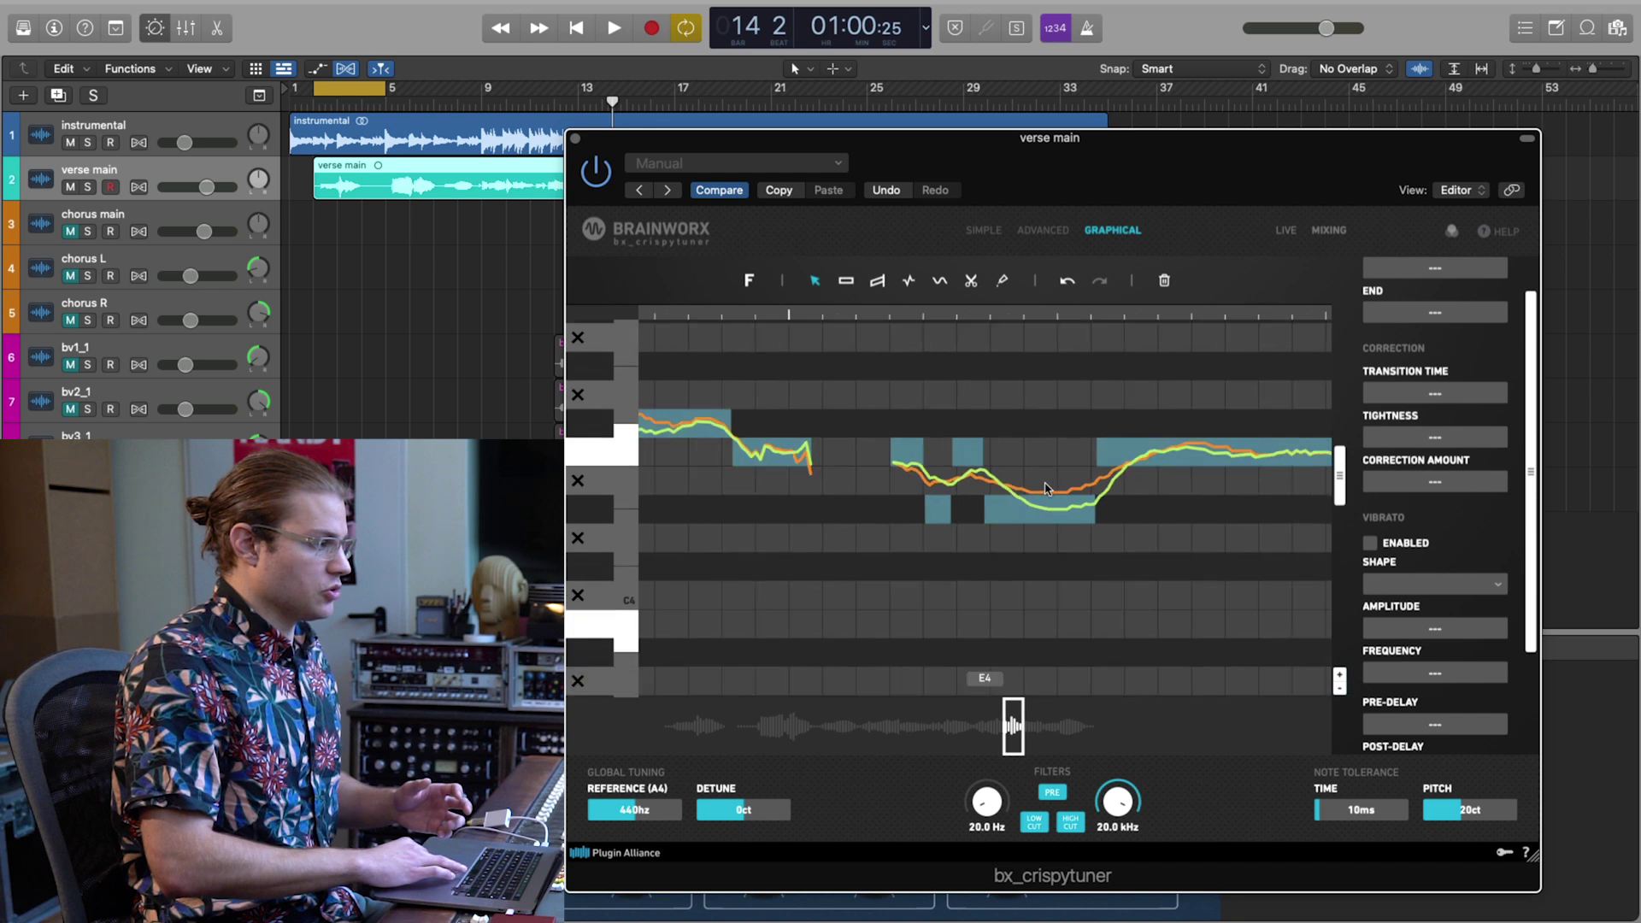
drag(916, 421, 1042, 524)
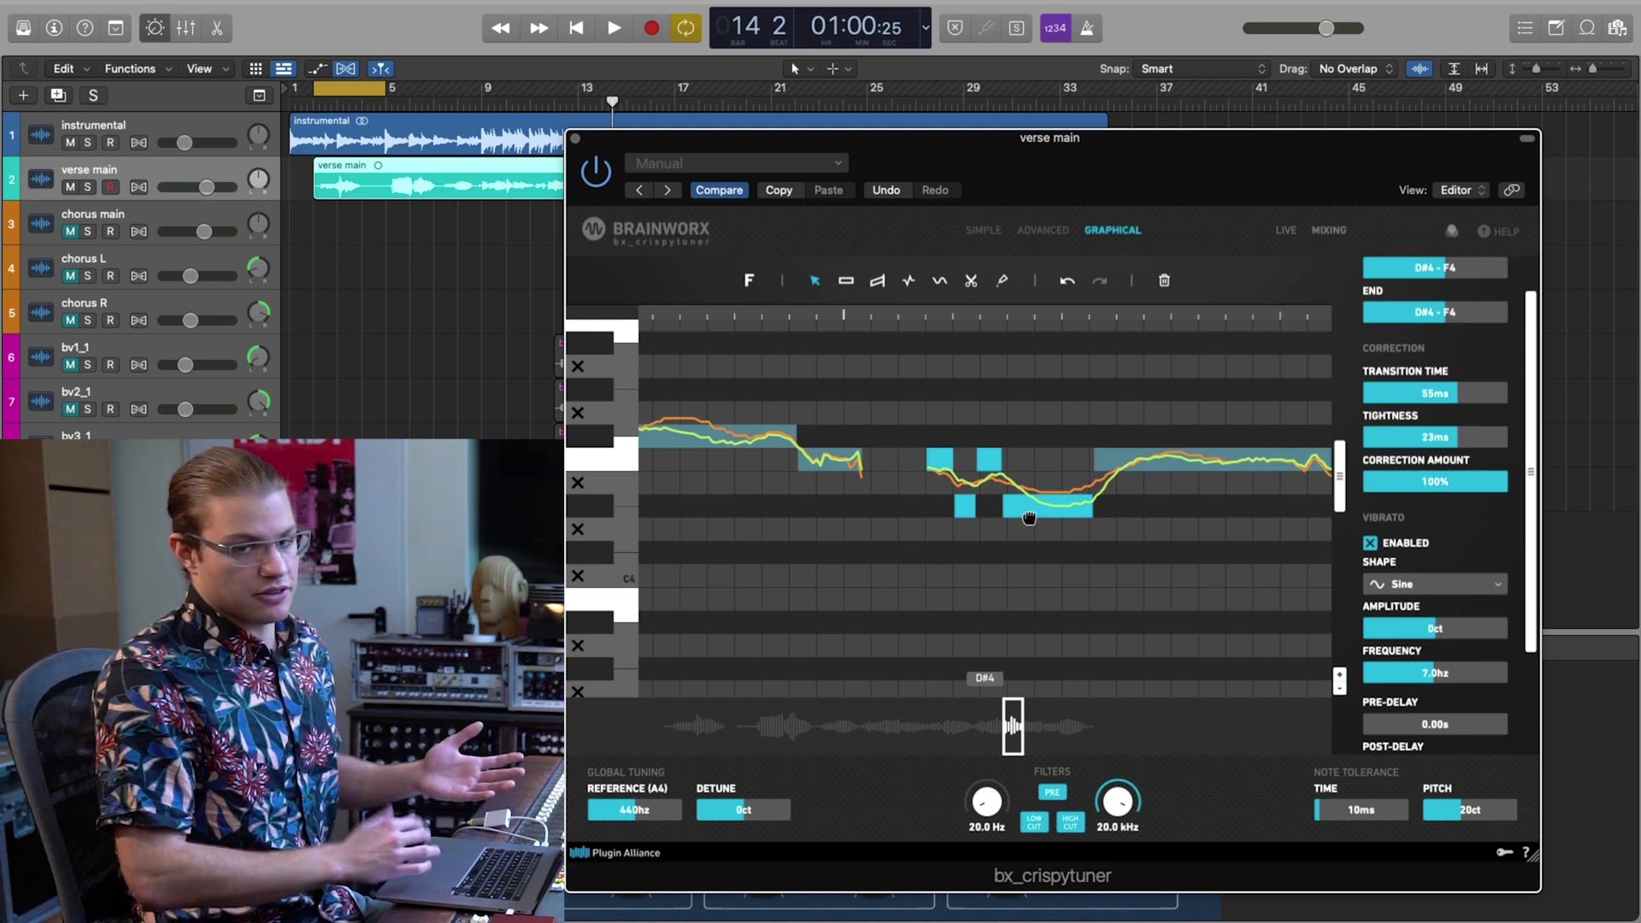
scroll(895, 473, down, 5)
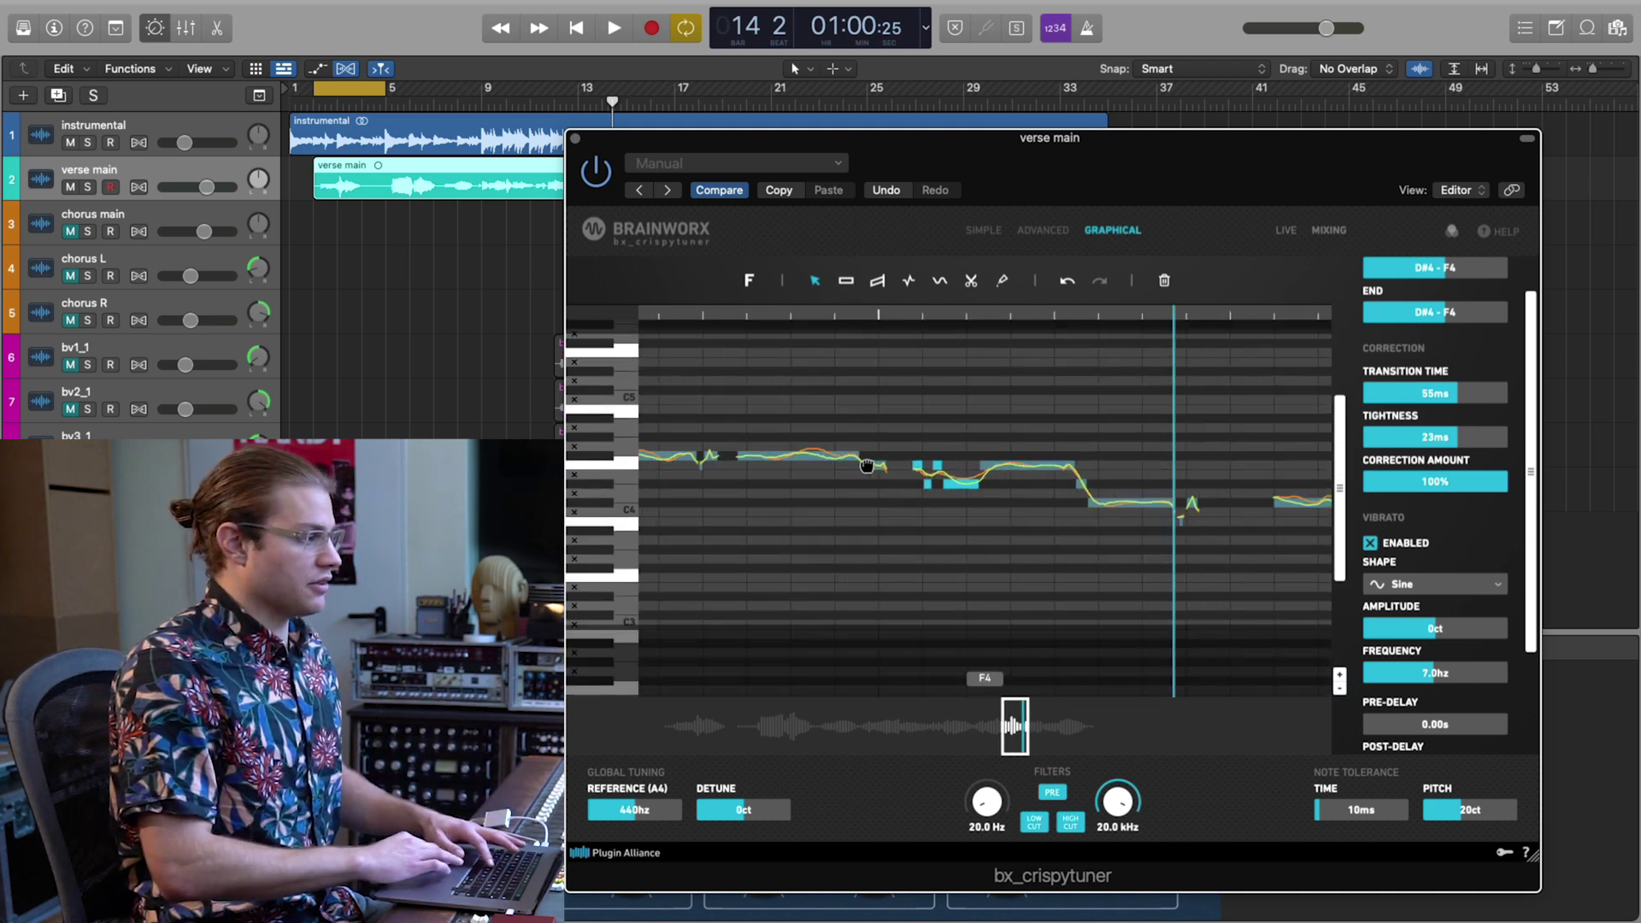
key(space)
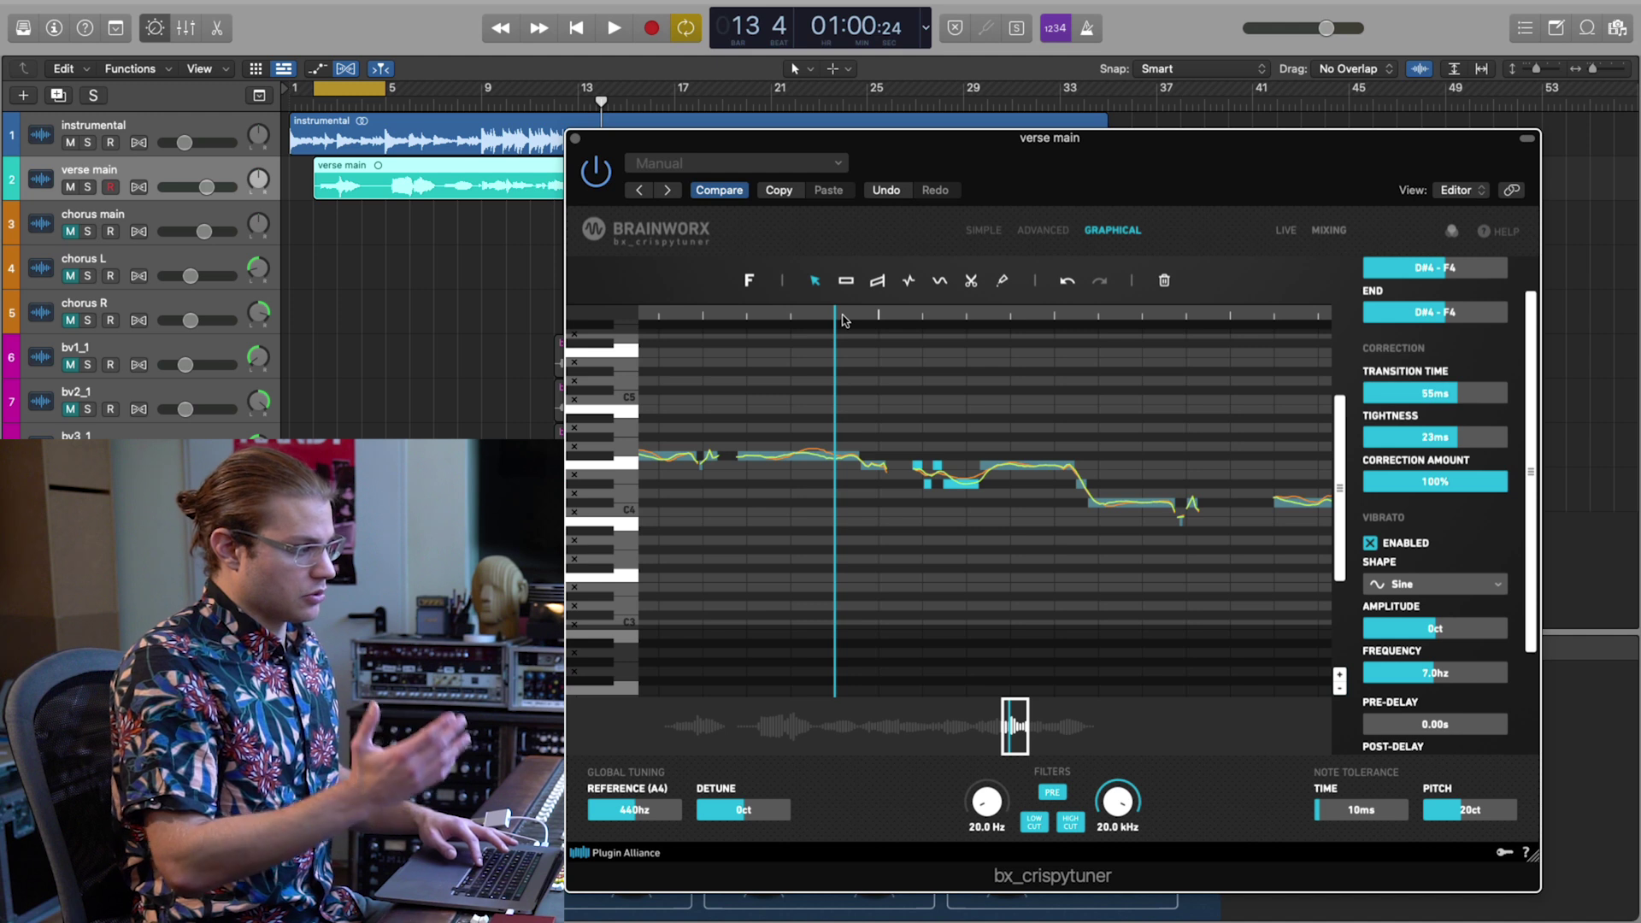
key(space)
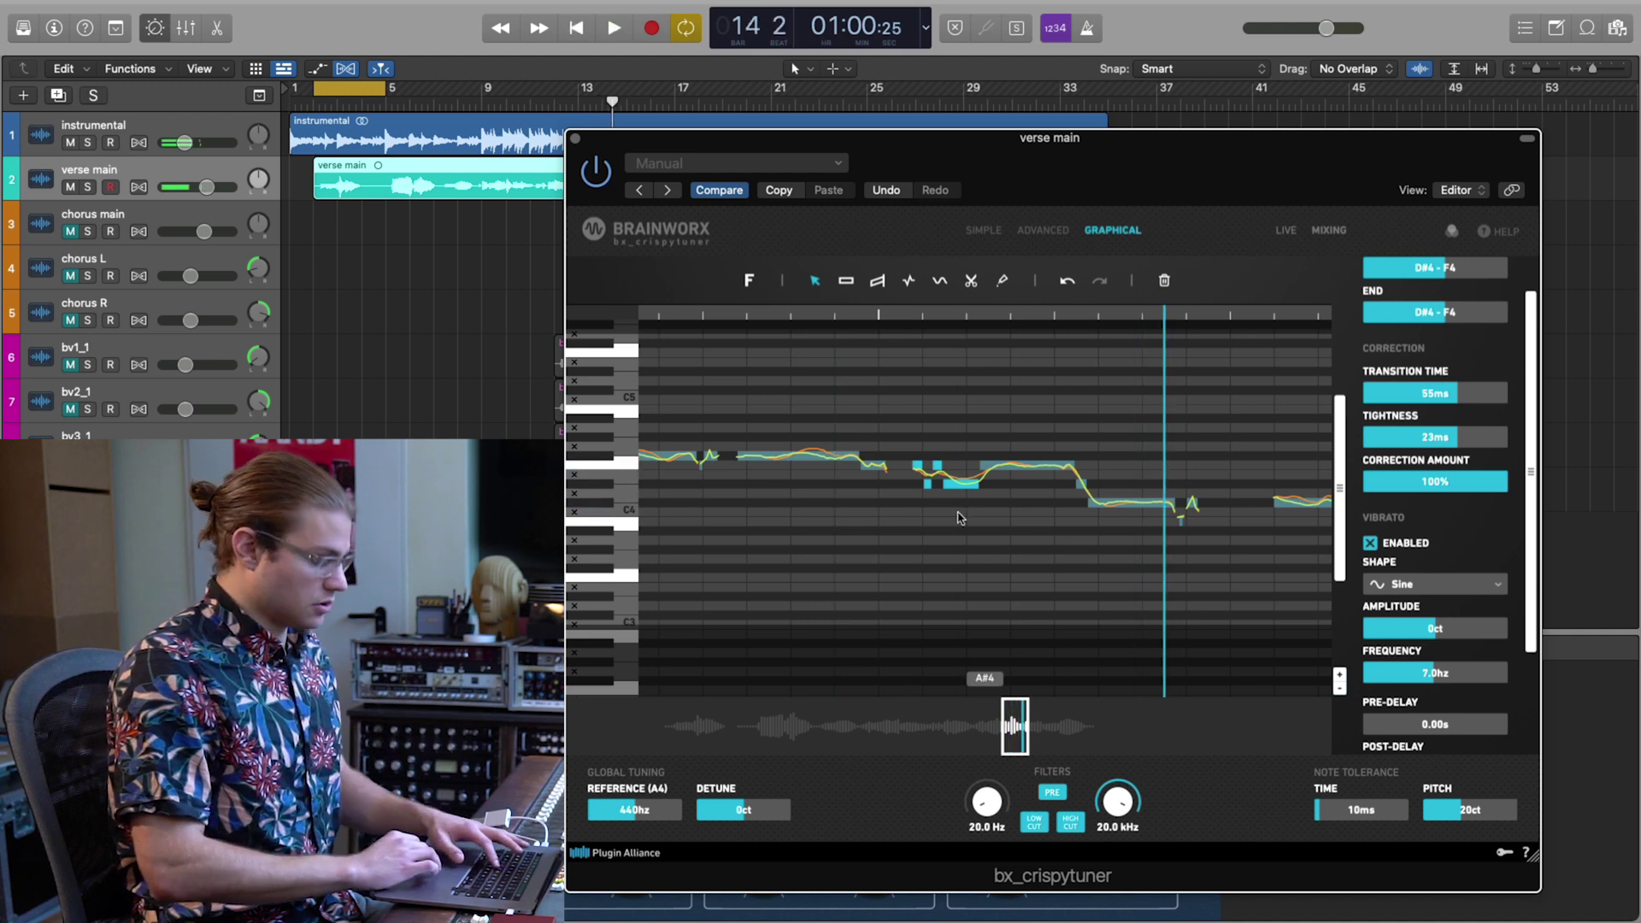
Align the selected segments just after bar 14 to D#4 and play the vocal on past bar 15.
click(956, 490)
key(space)
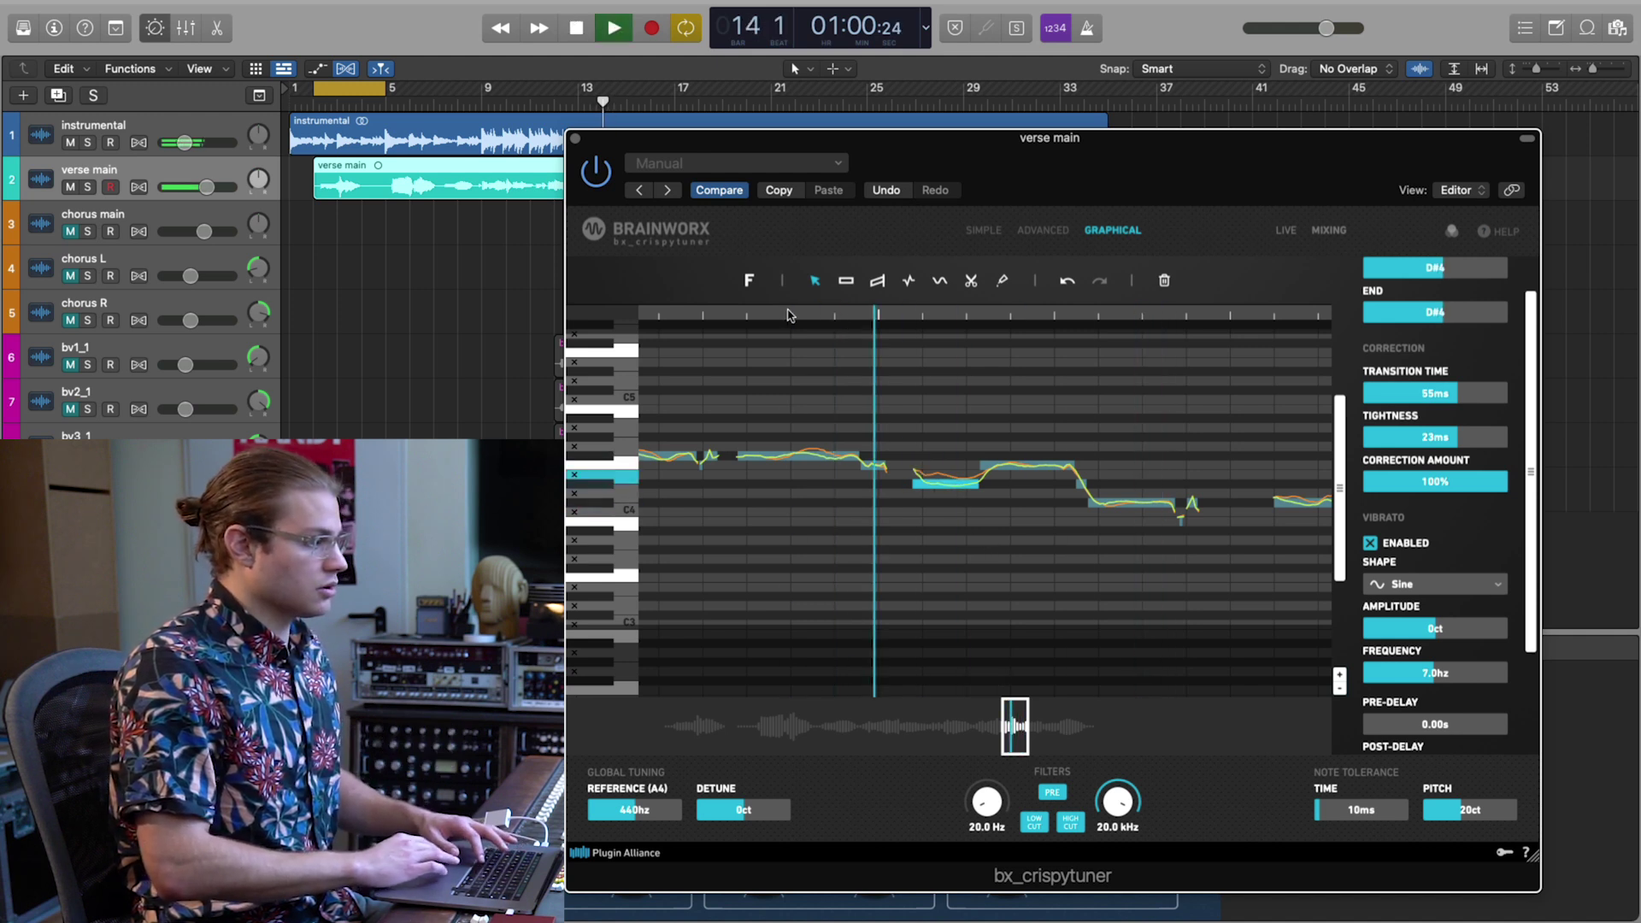
scroll(822, 416, down, 2)
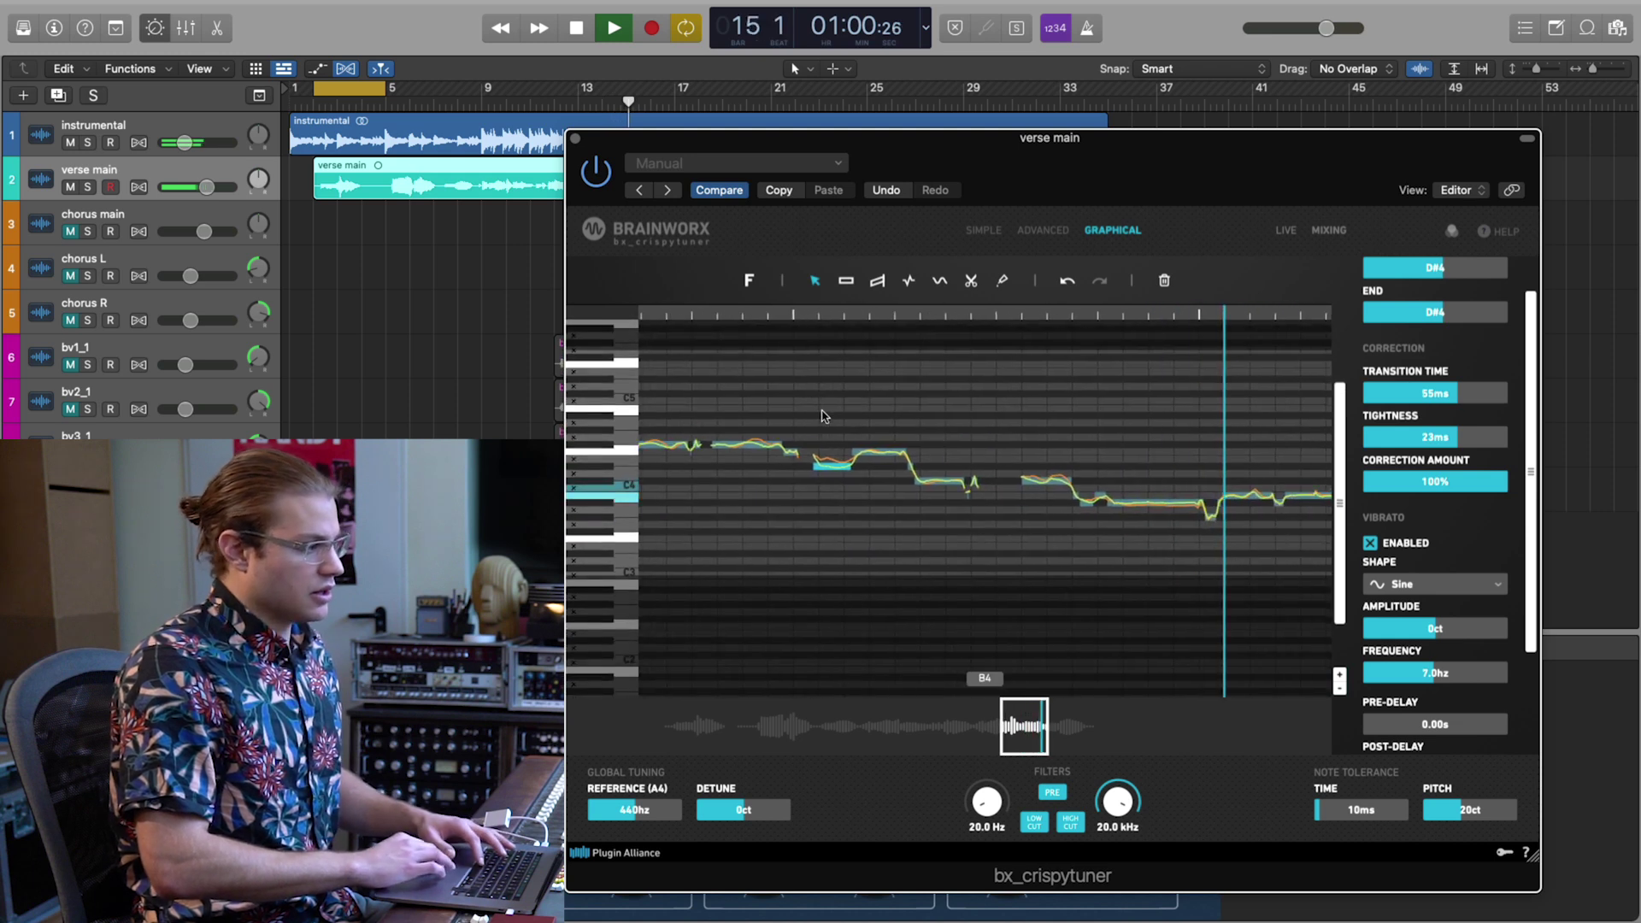
Align the long final note's segments after bar 15 to B3 and play through to bar 18.
click(1169, 501)
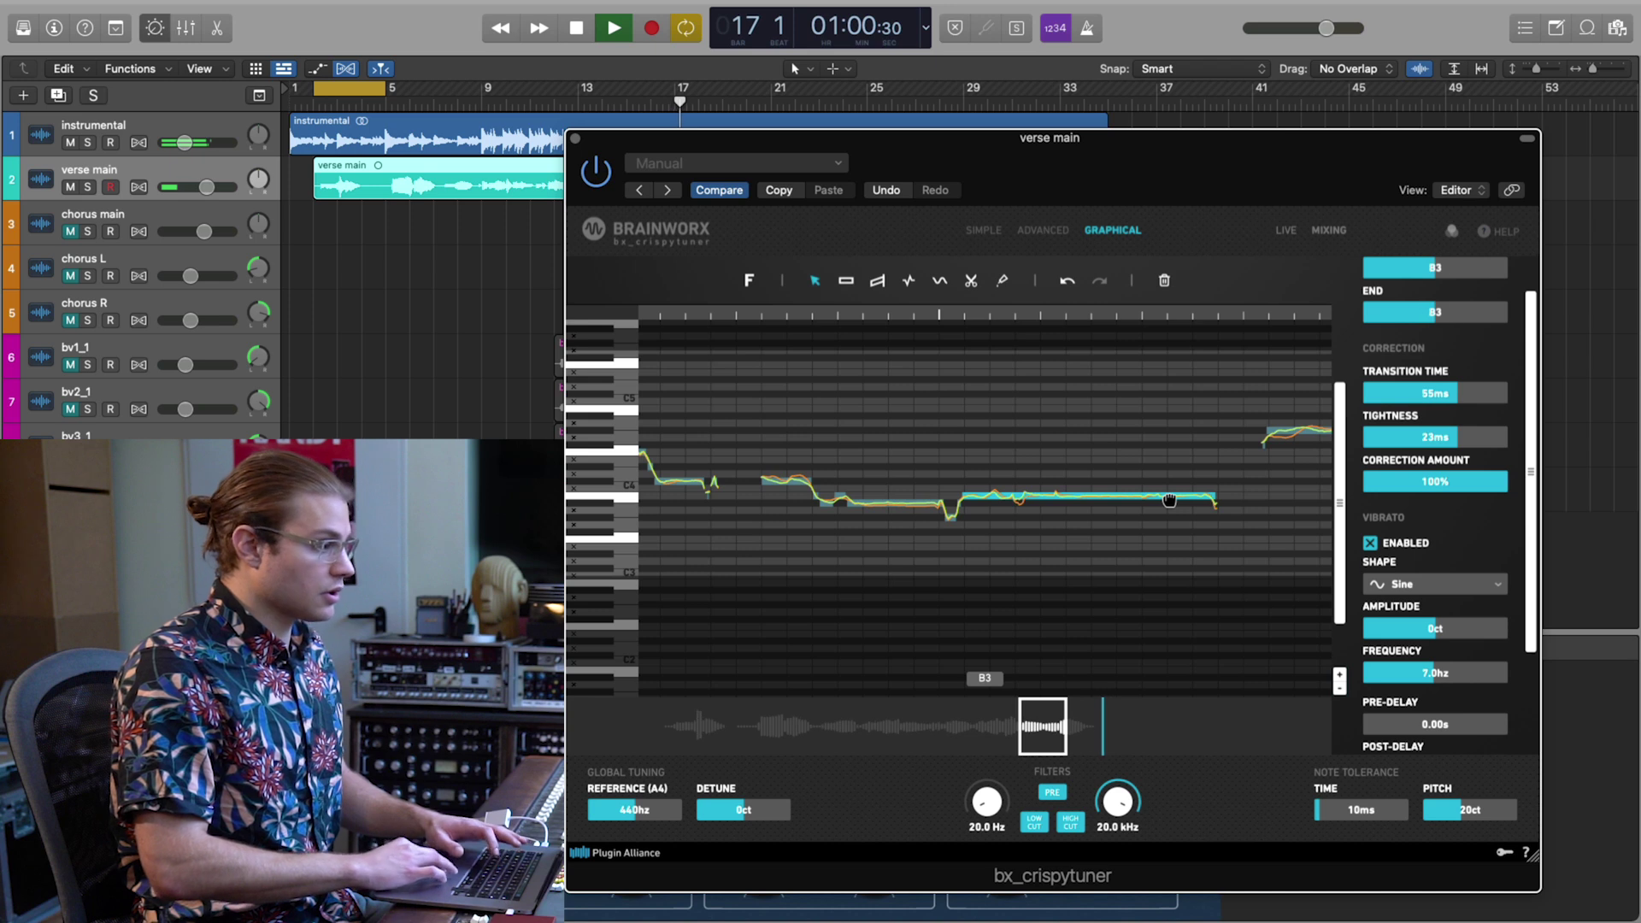
key(space)
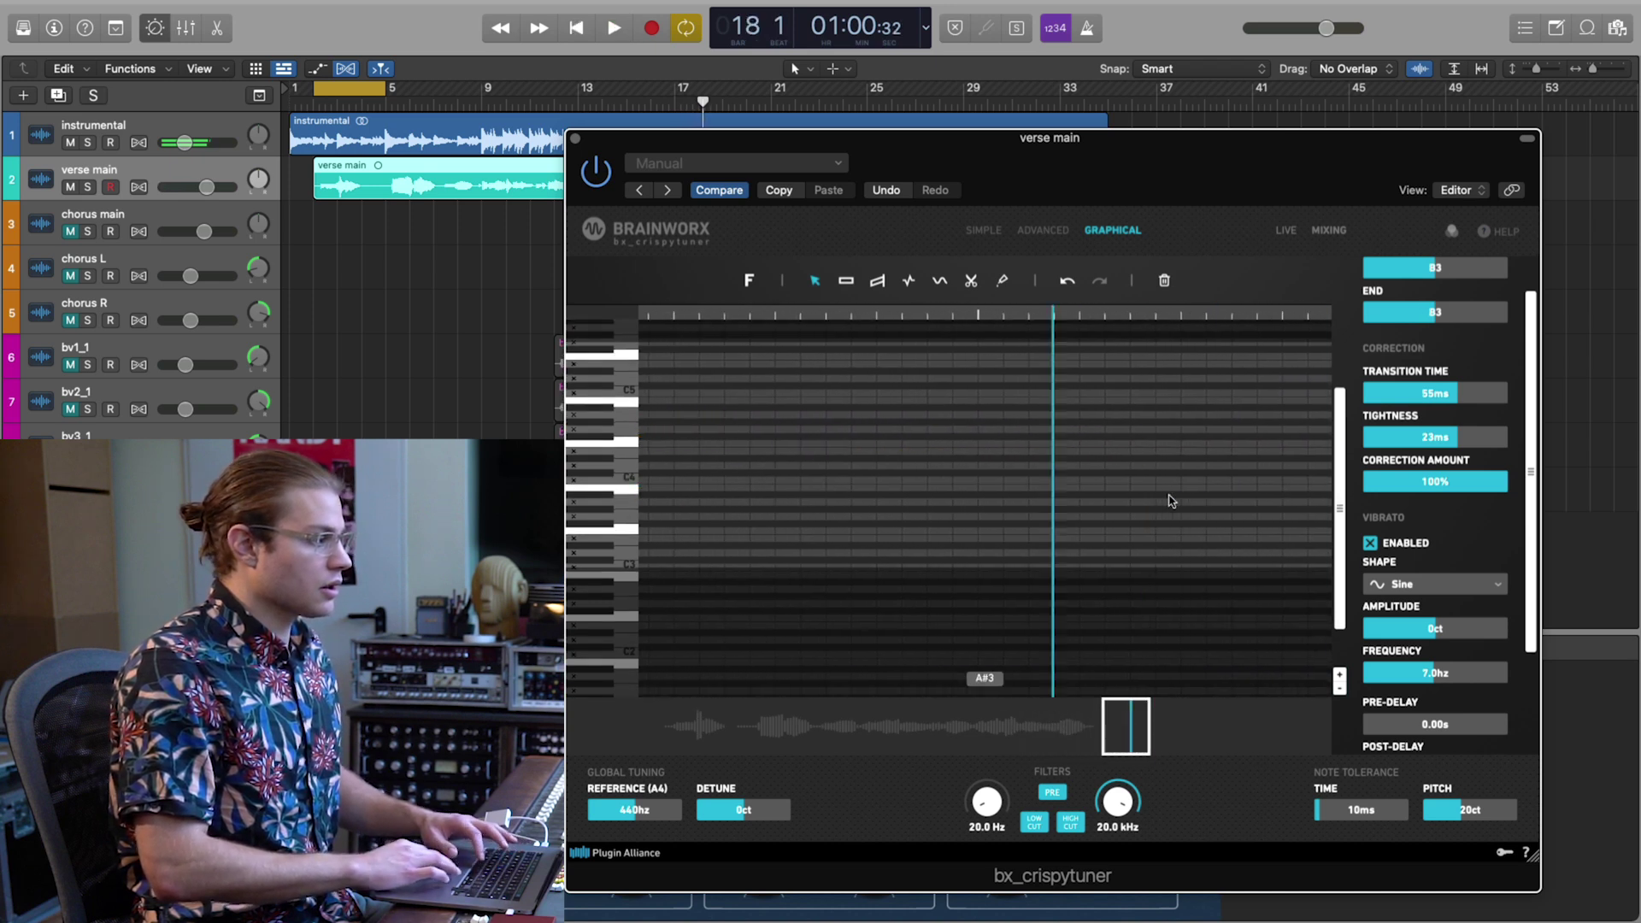
click(1088, 553)
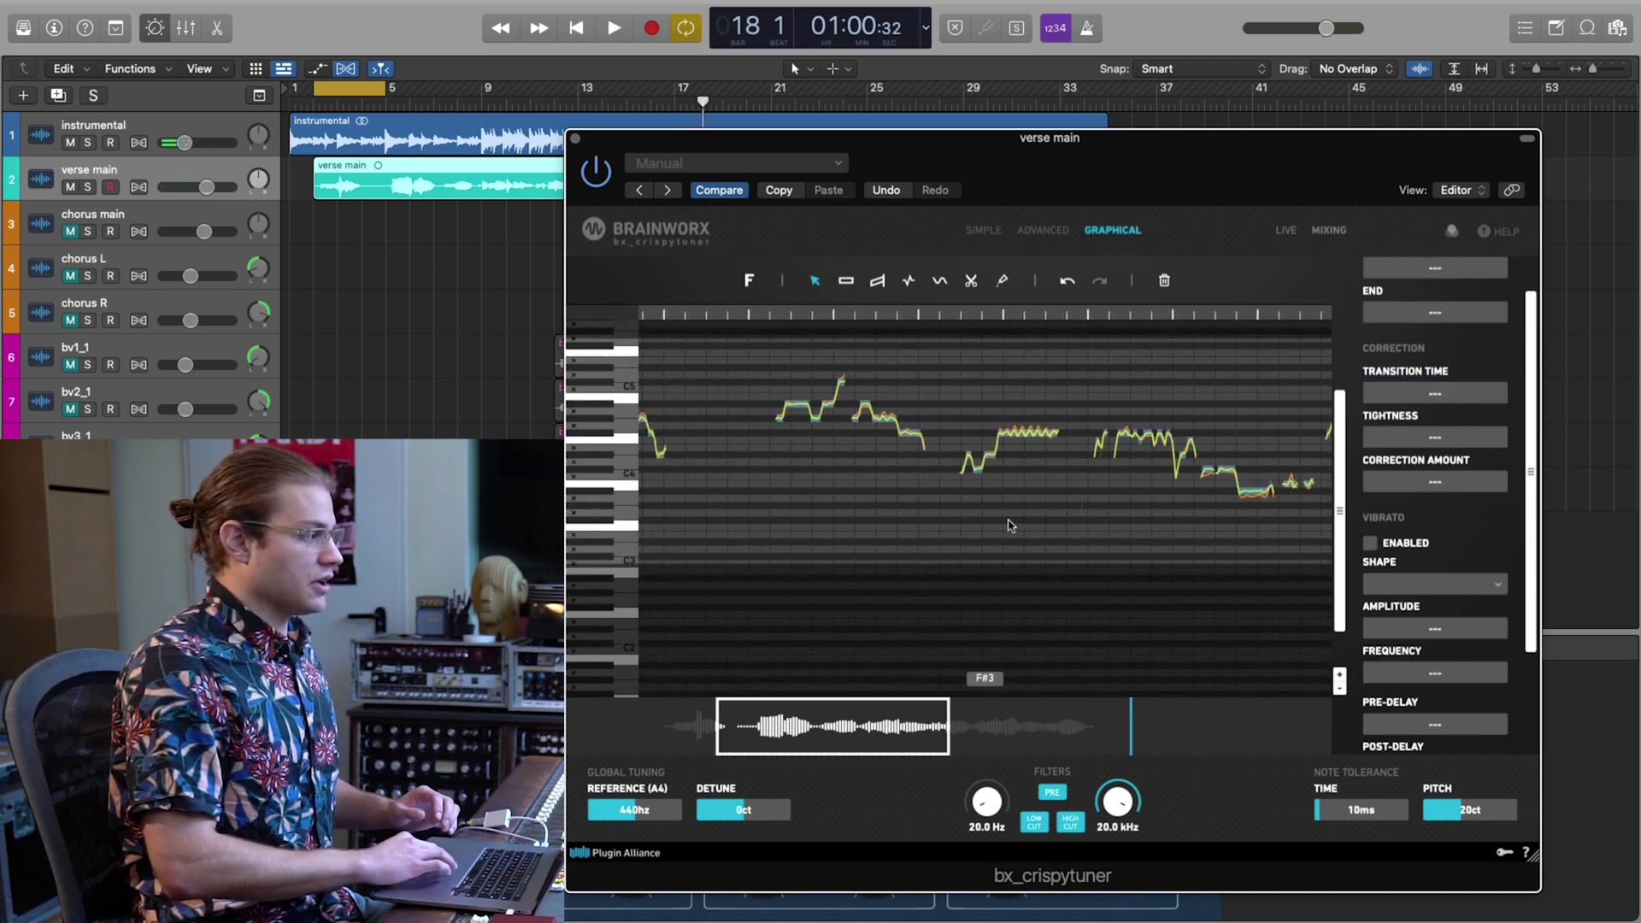
Return to the verse's opening and examine the notes of the first two phrases.
scroll(1051, 538, left, 5)
scroll(1011, 526, up, 2)
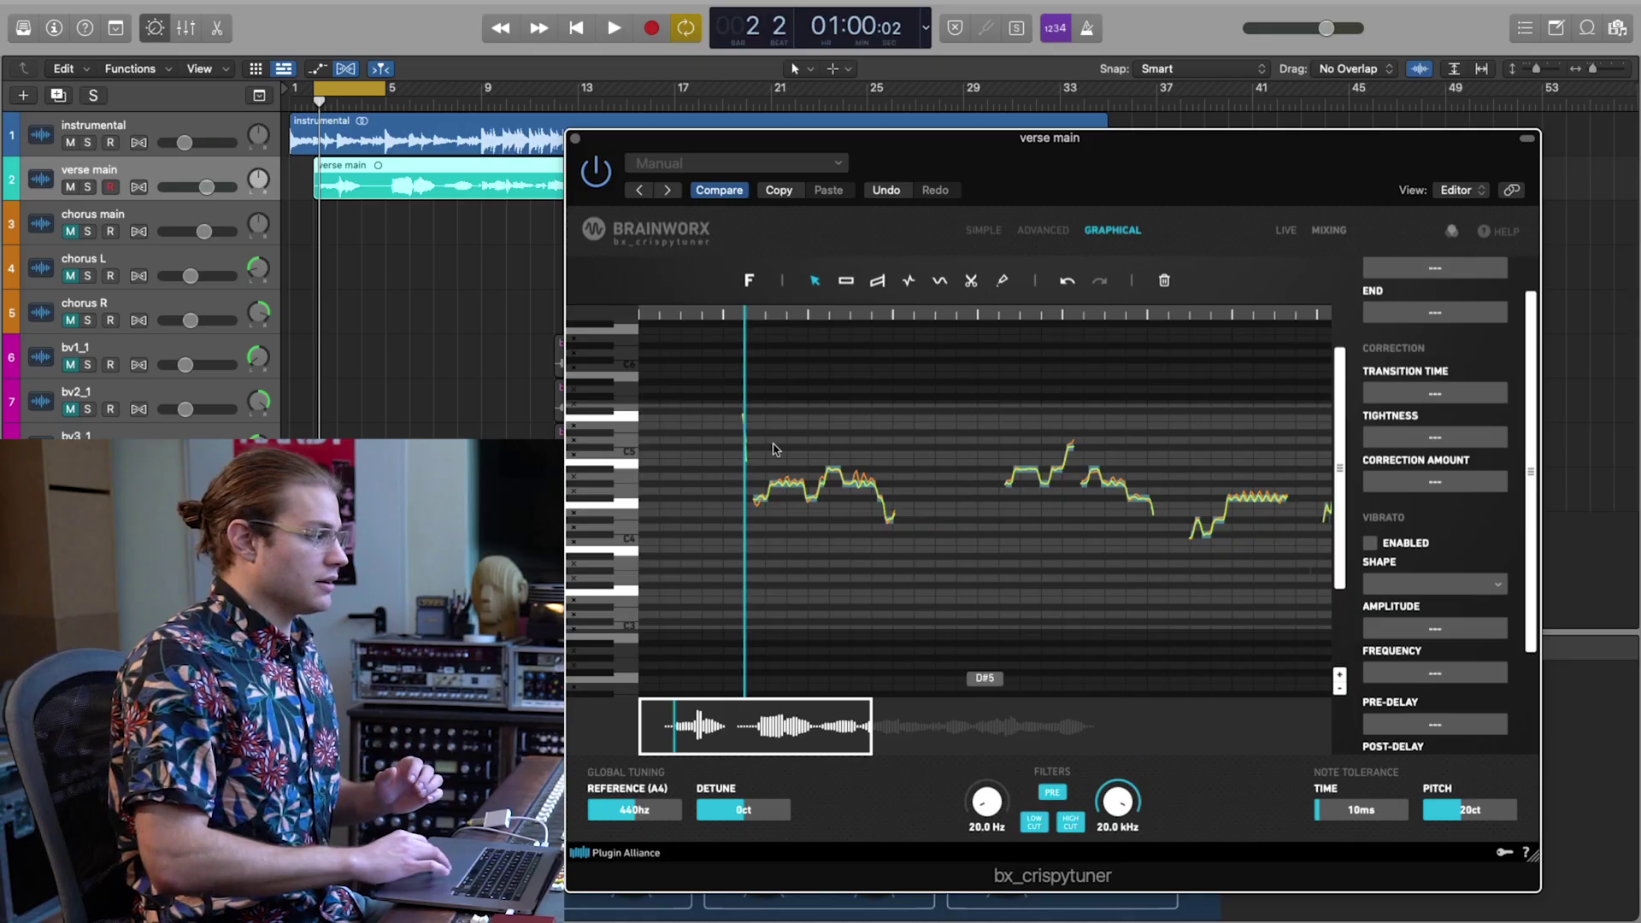
scroll(806, 512, up, 3)
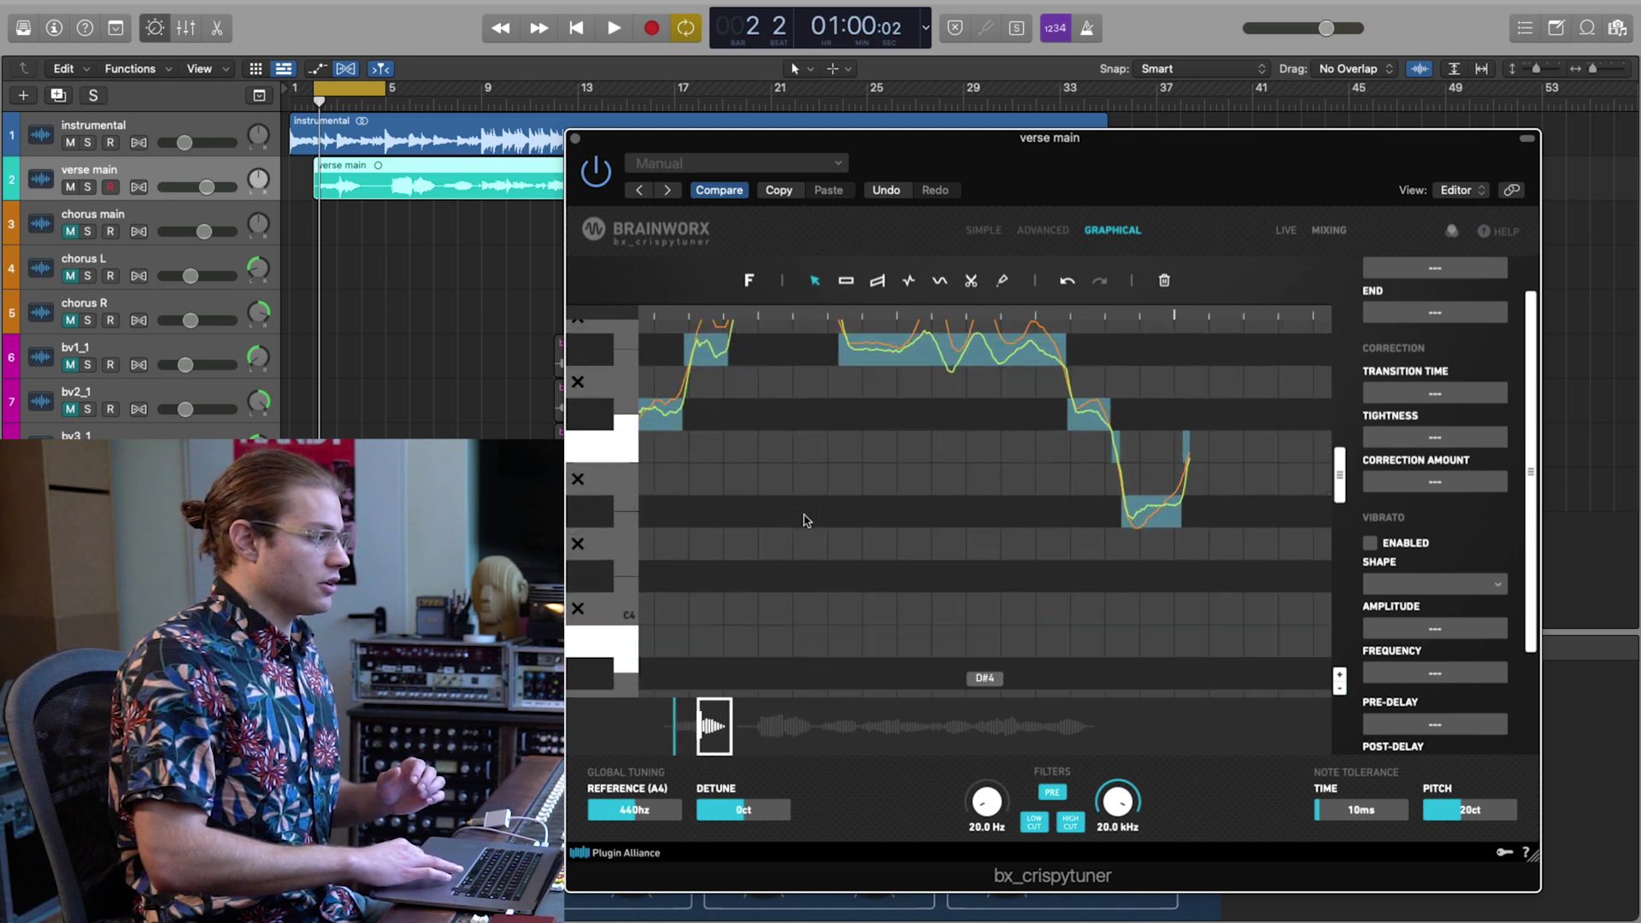
scroll(806, 520, down, 3)
click(911, 442)
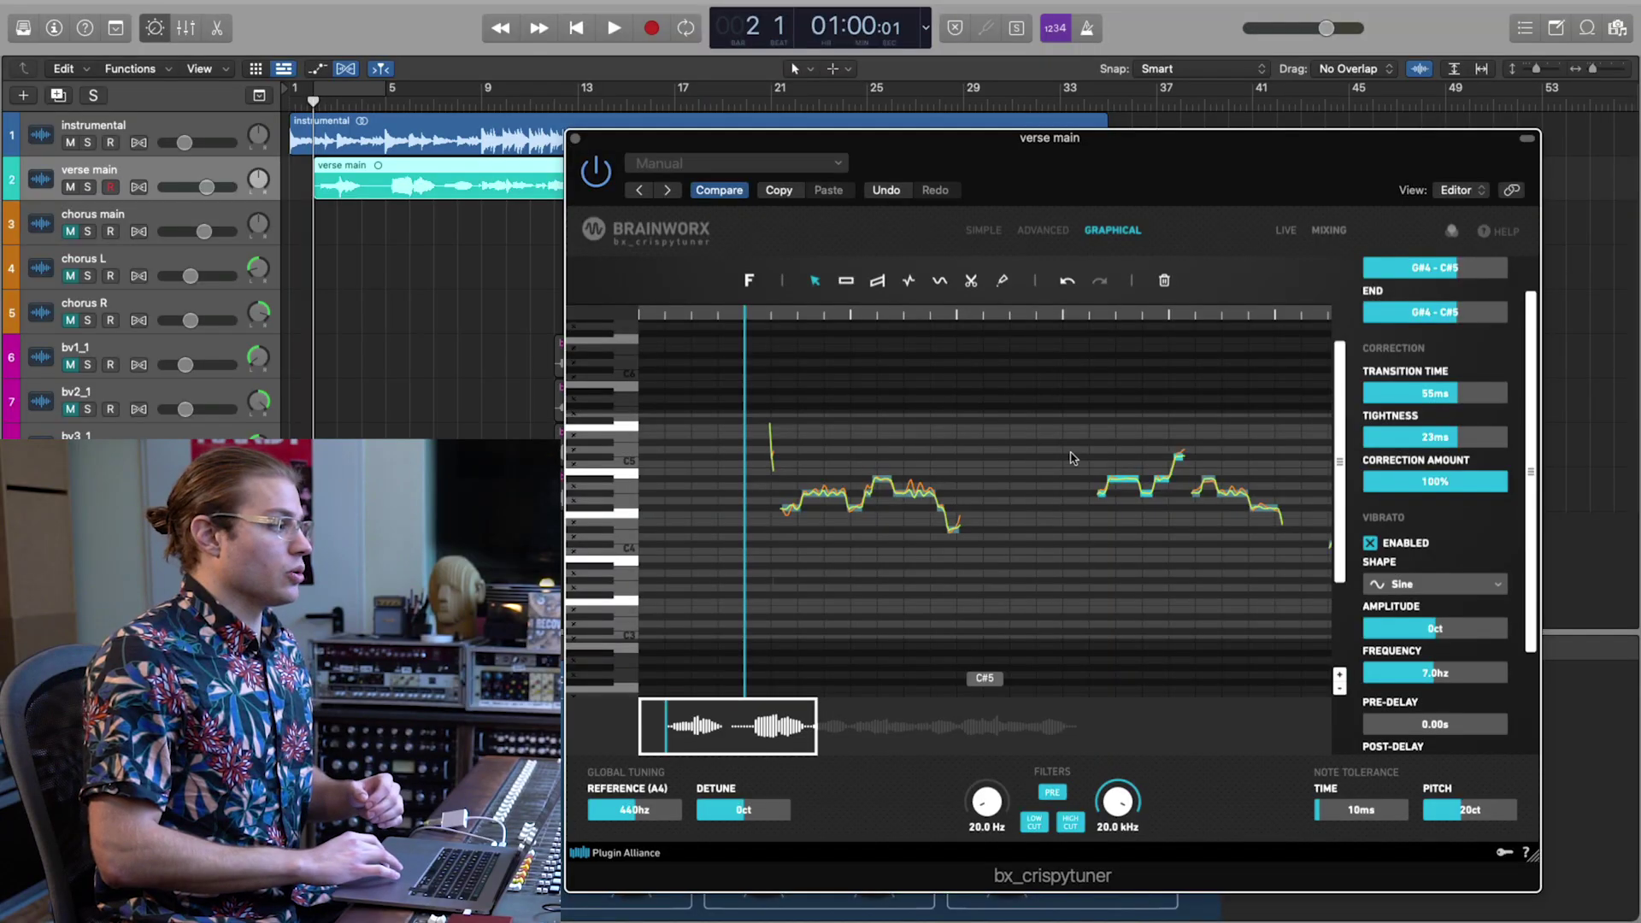
click(983, 680)
Check the tuning strength in Simple mode, then examine the first phrase's correction settings in Graphical mode.
click(985, 230)
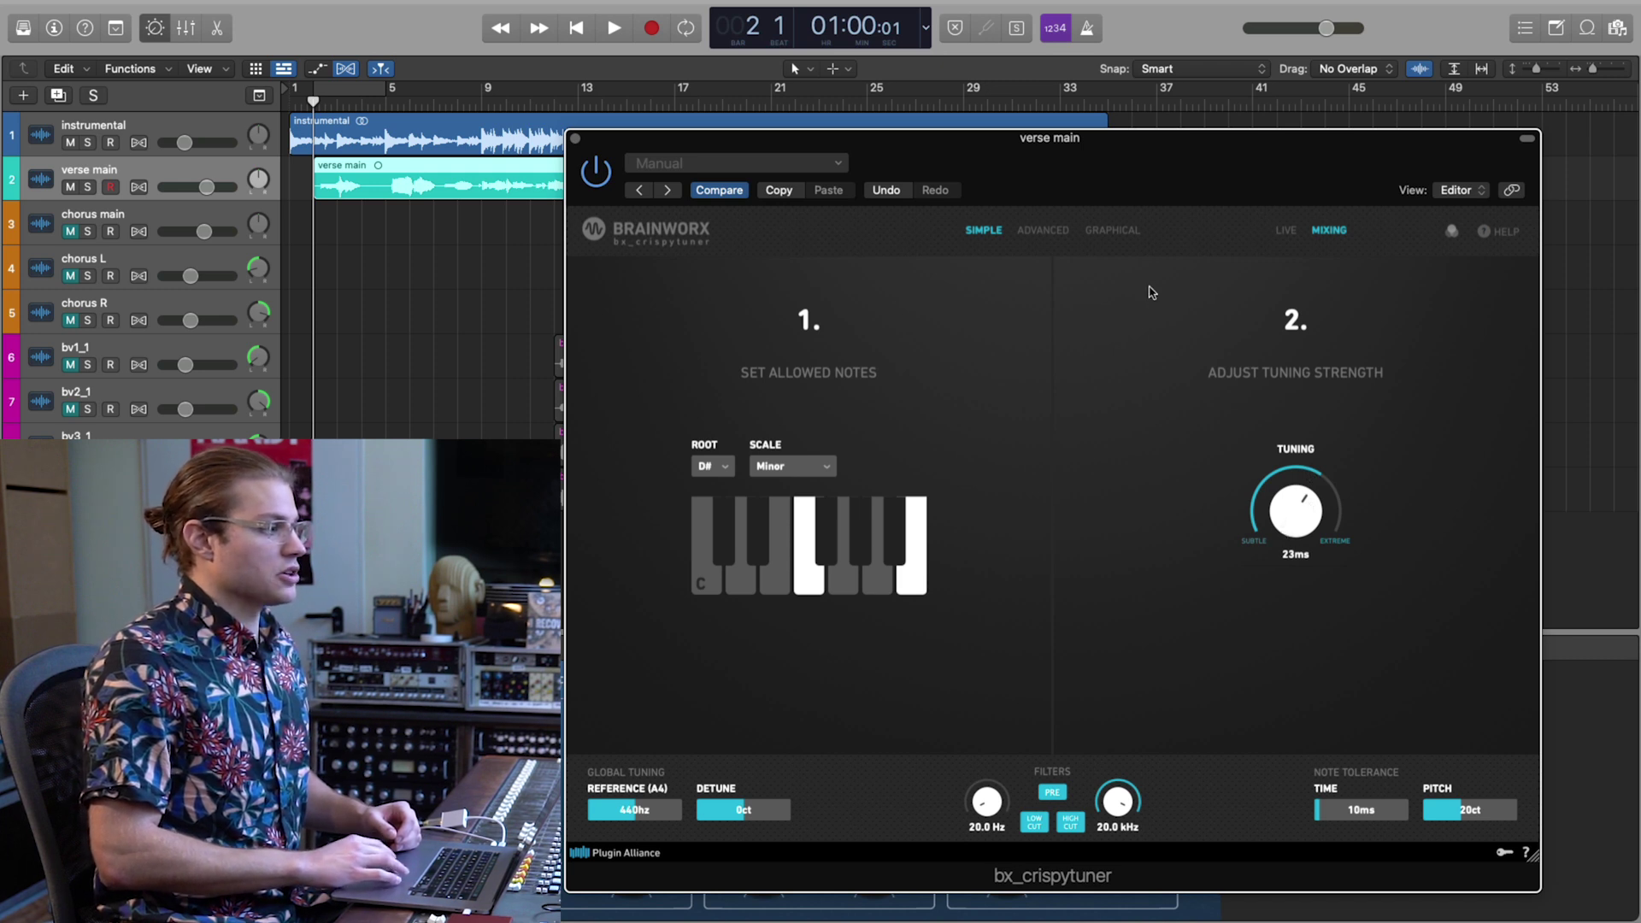
click(1129, 237)
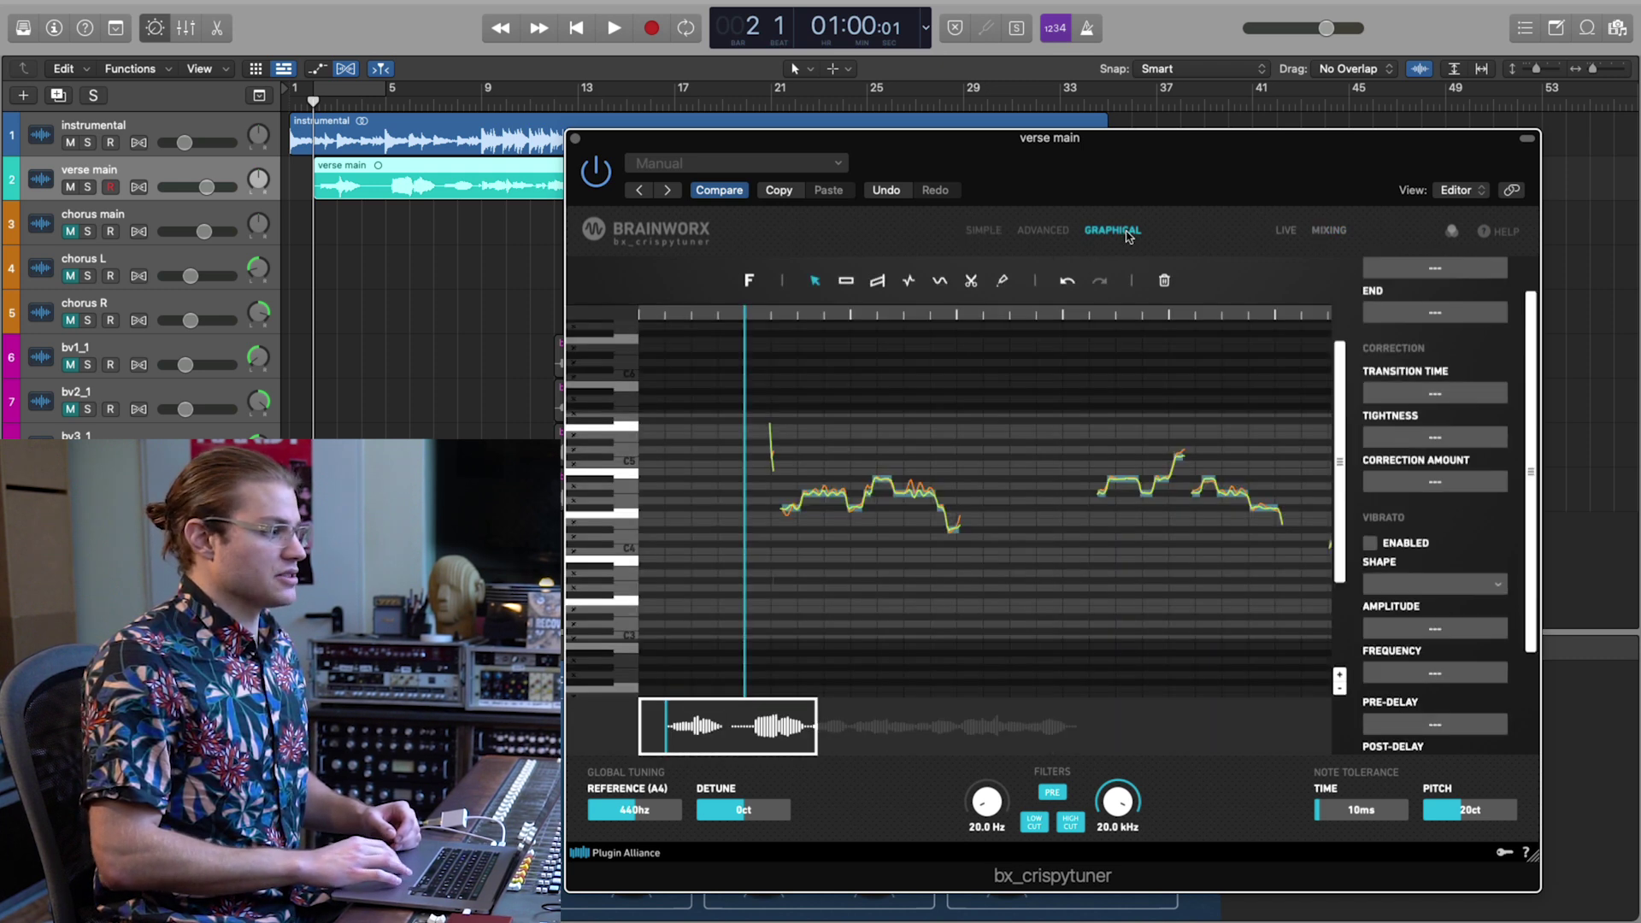
drag(763, 549, 1073, 416)
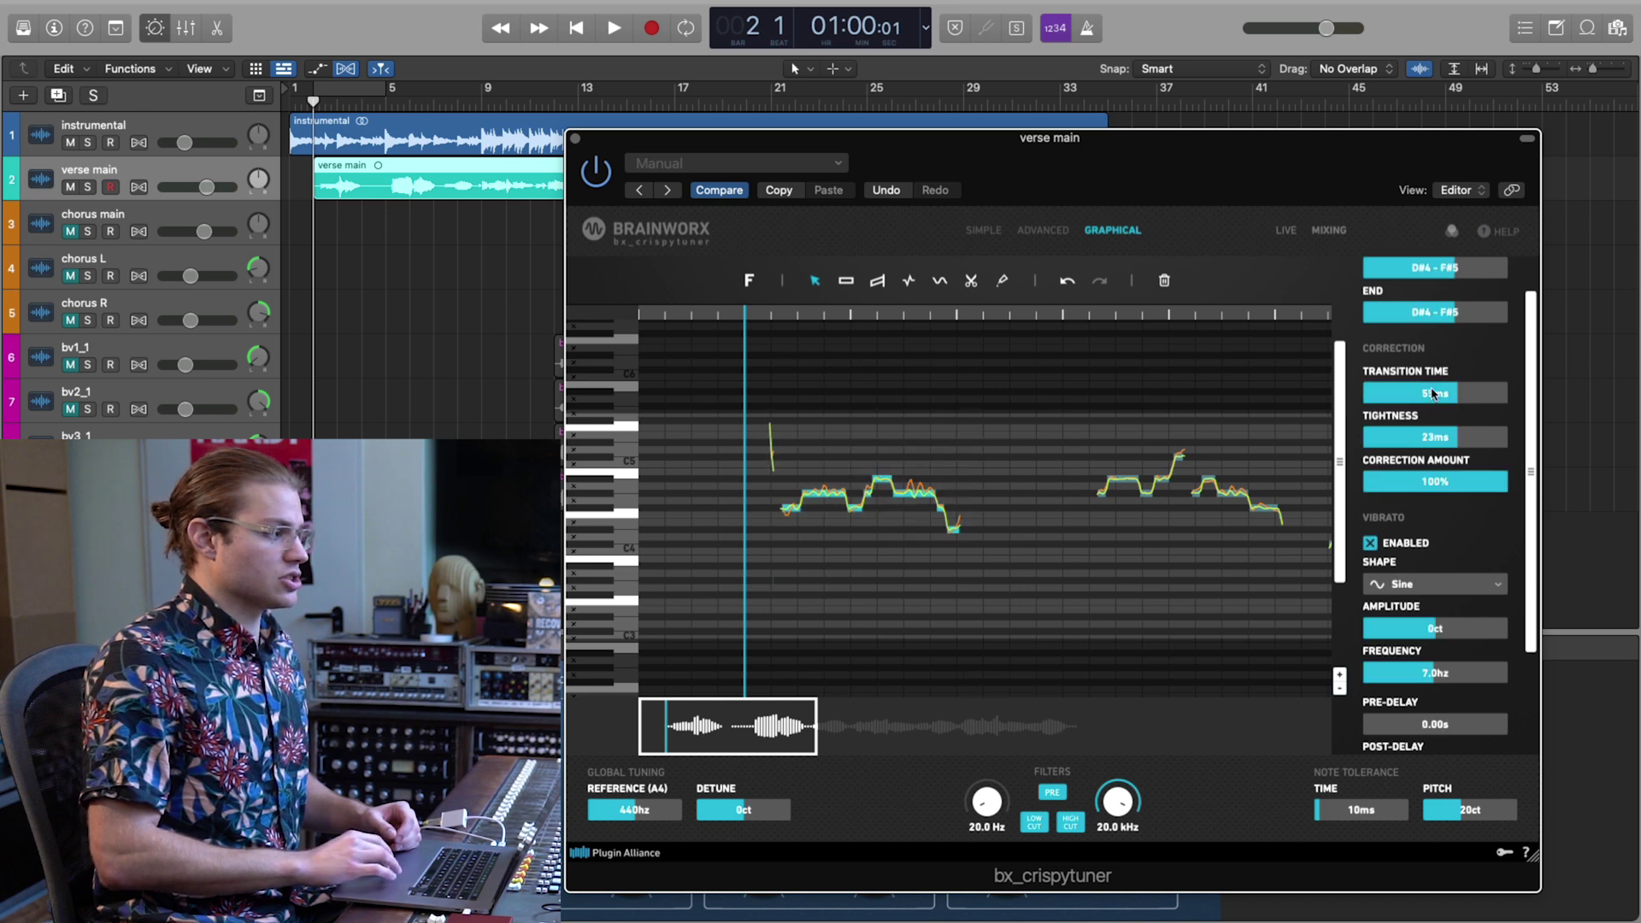
click(1142, 576)
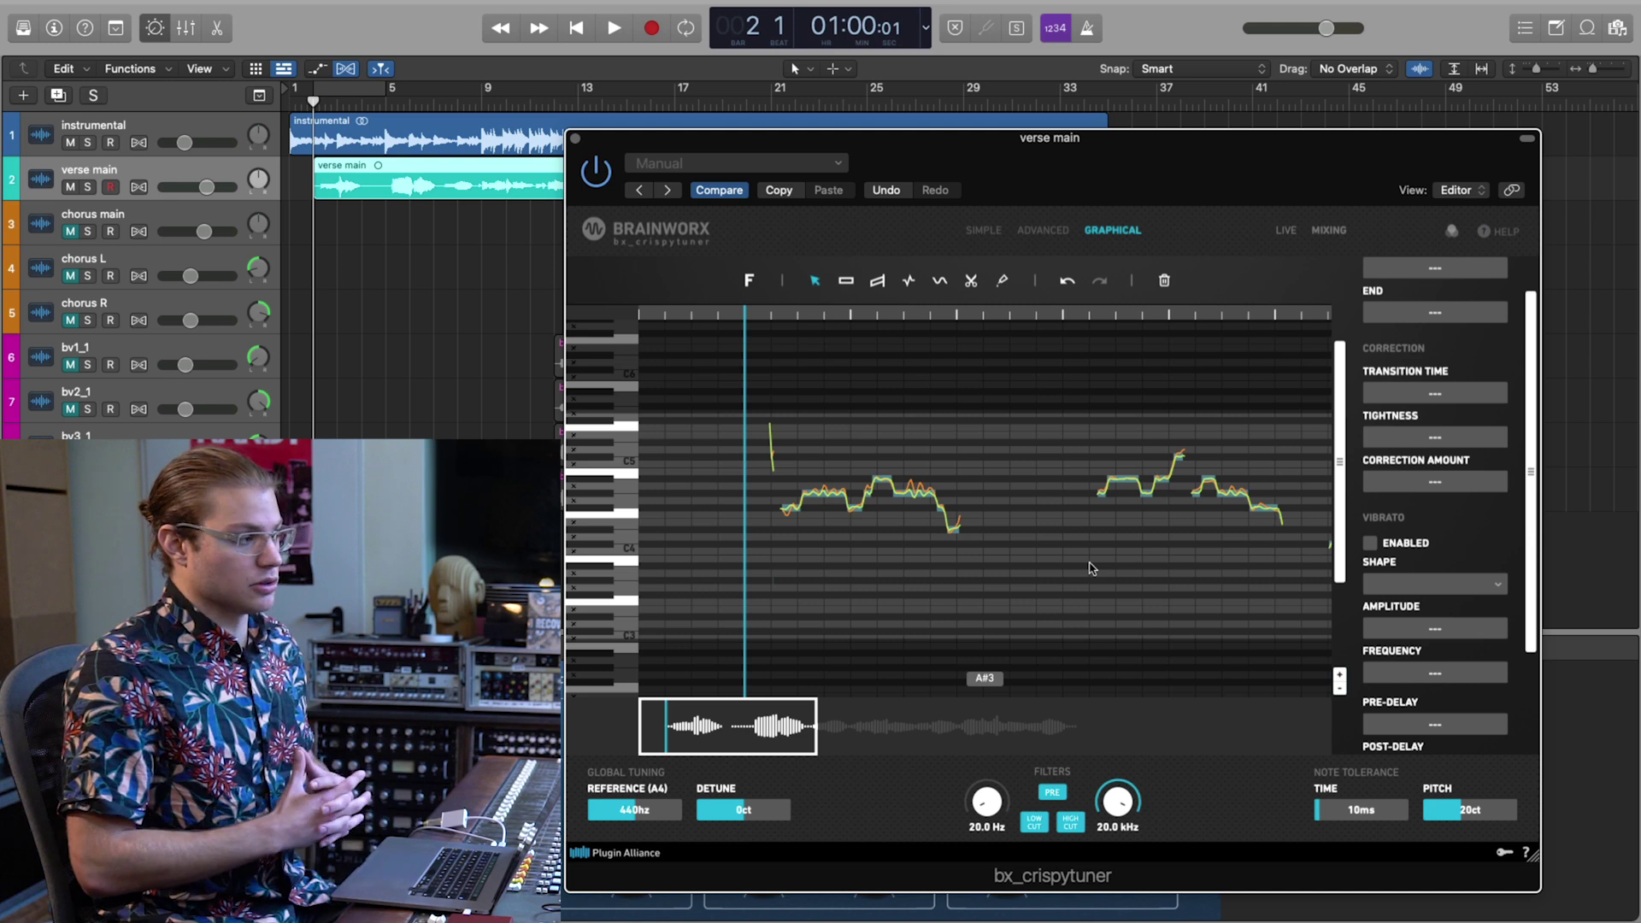
Set the tuning strength to 0 ms in Simple mode and show the Advanced mode settings.
click(980, 234)
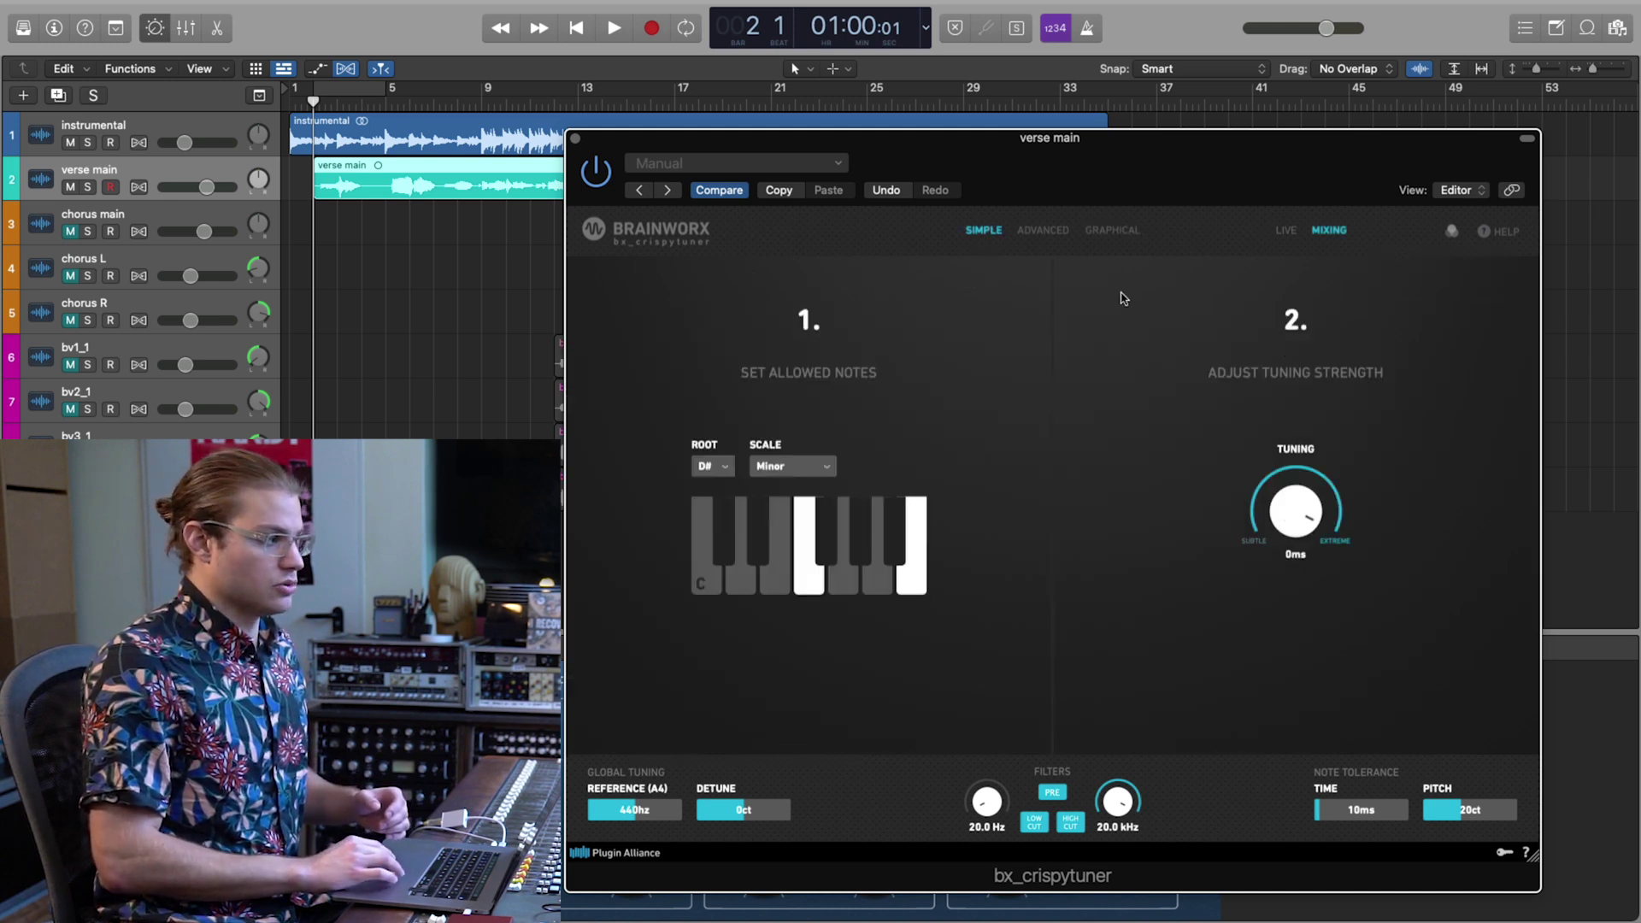
click(1043, 231)
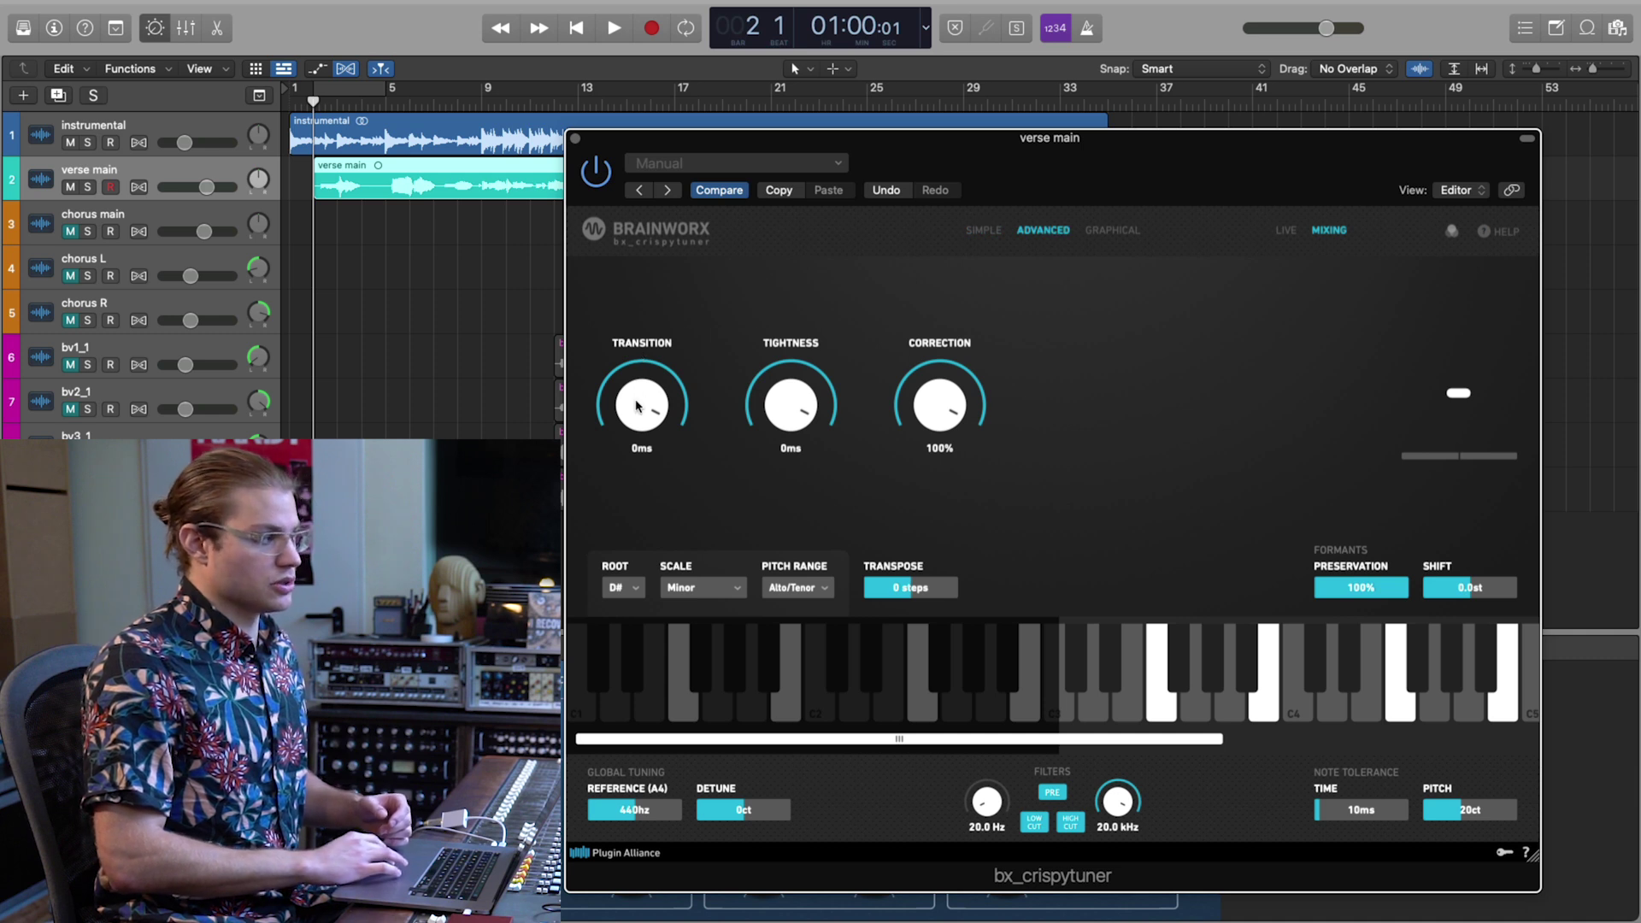
Delete the first phrase's notes in Graphical mode and play to bar 4 to re-analyze them with the 0 ms settings.
click(1111, 231)
drag(1003, 586, 748, 418)
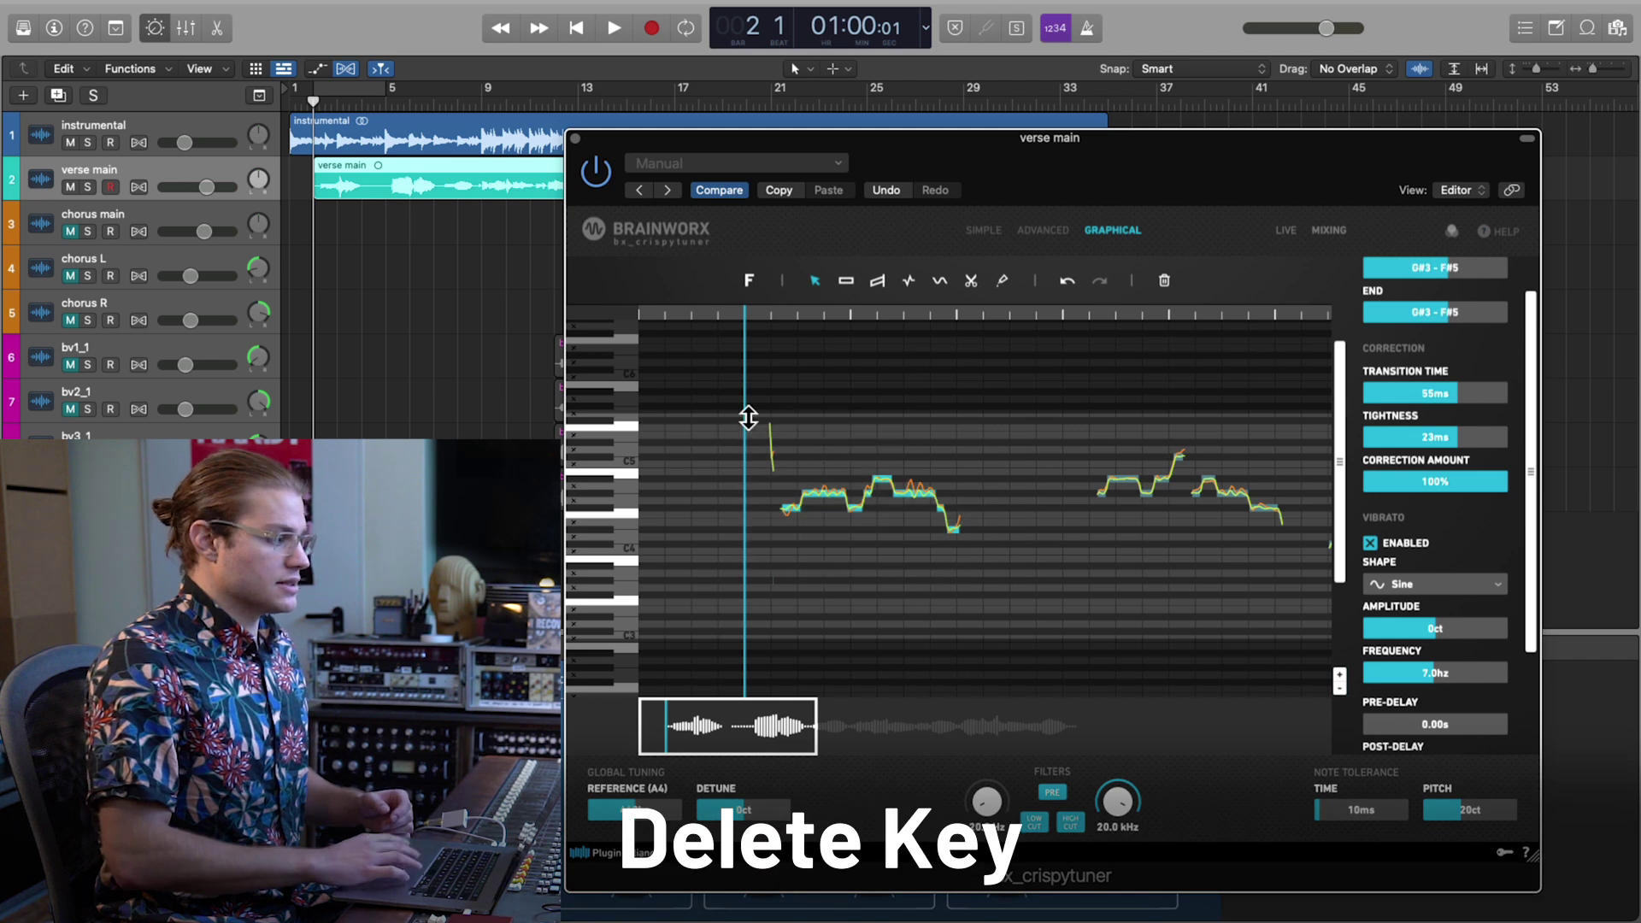
key(Delete)
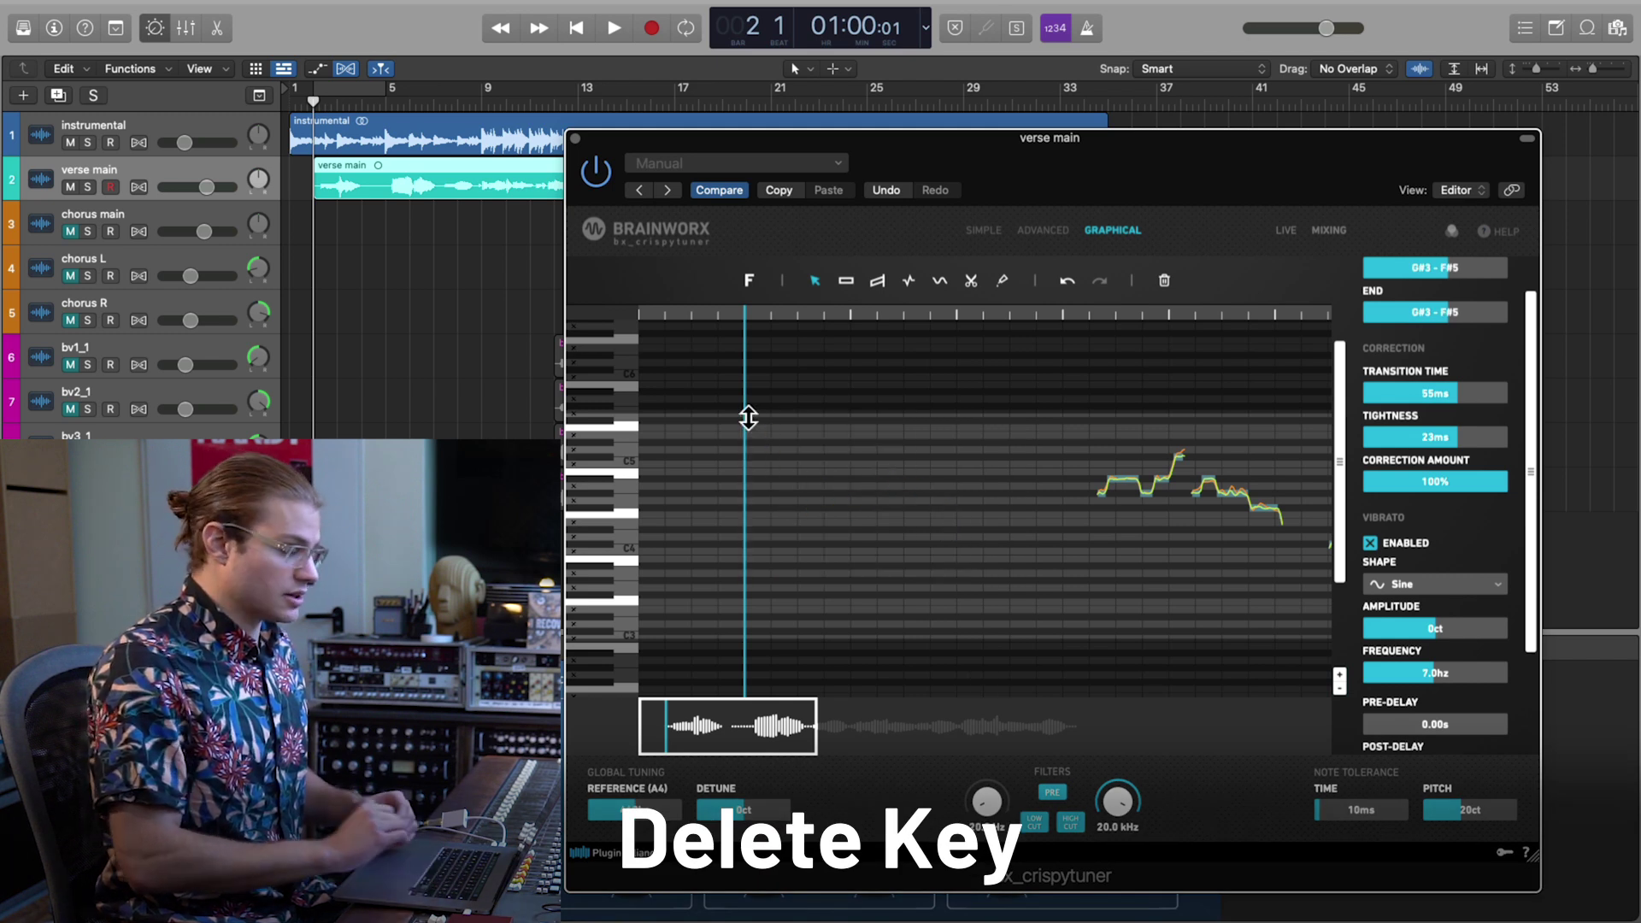
key(space)
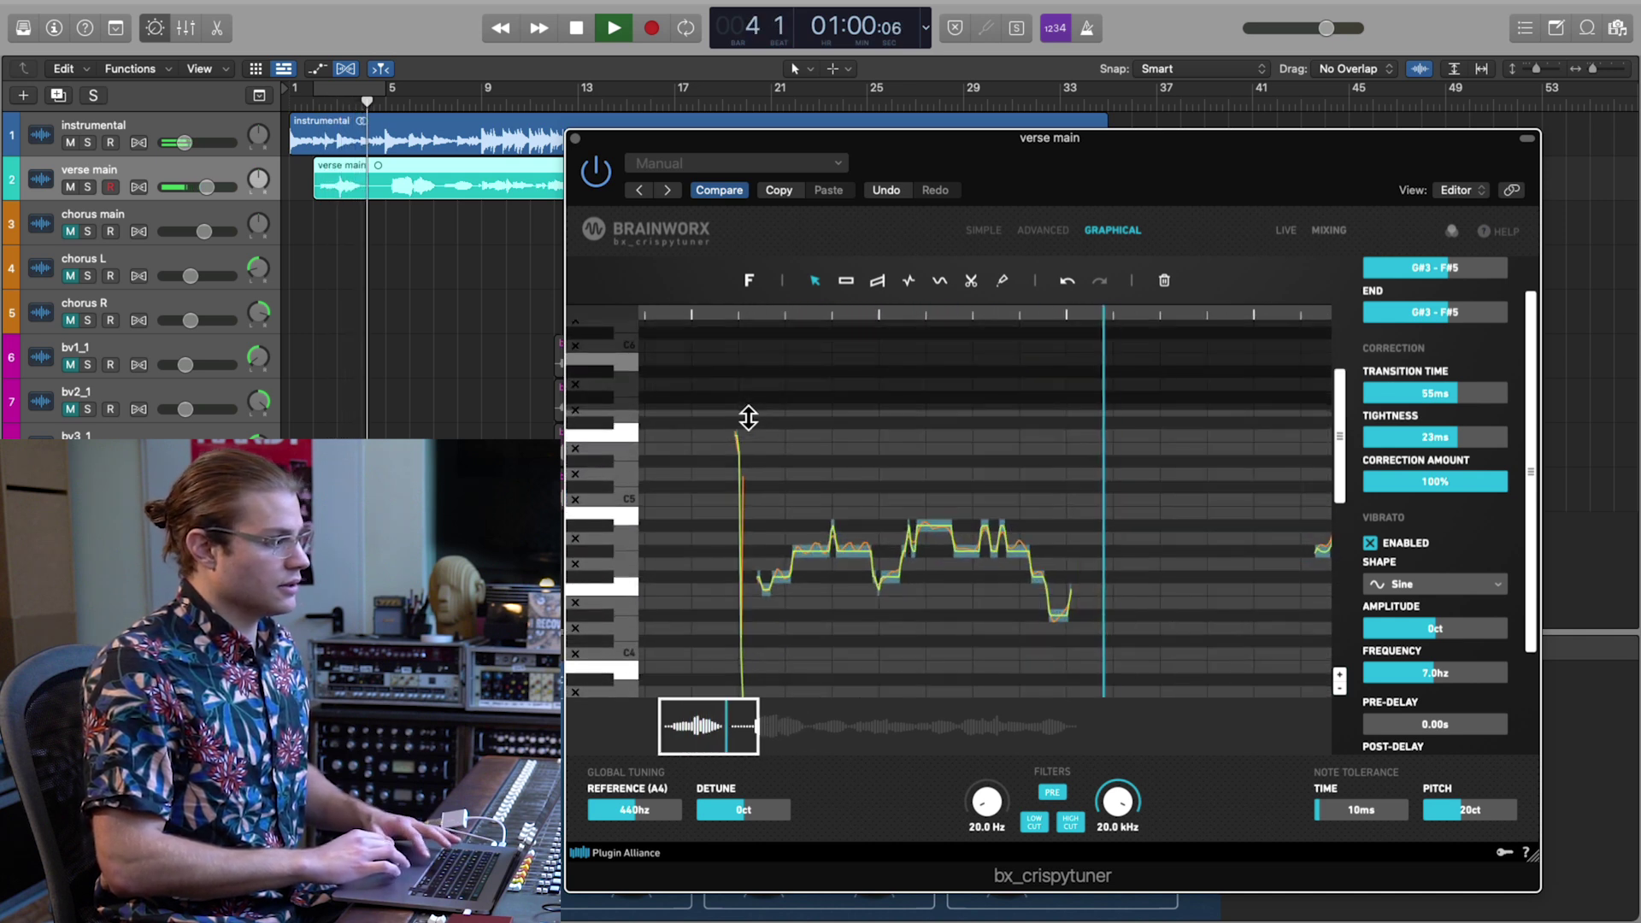
key(space)
Select the re-analyzed first phrase's notes to inspect their correction settings, and undo the re-analysis.
scroll(749, 418, up, 3)
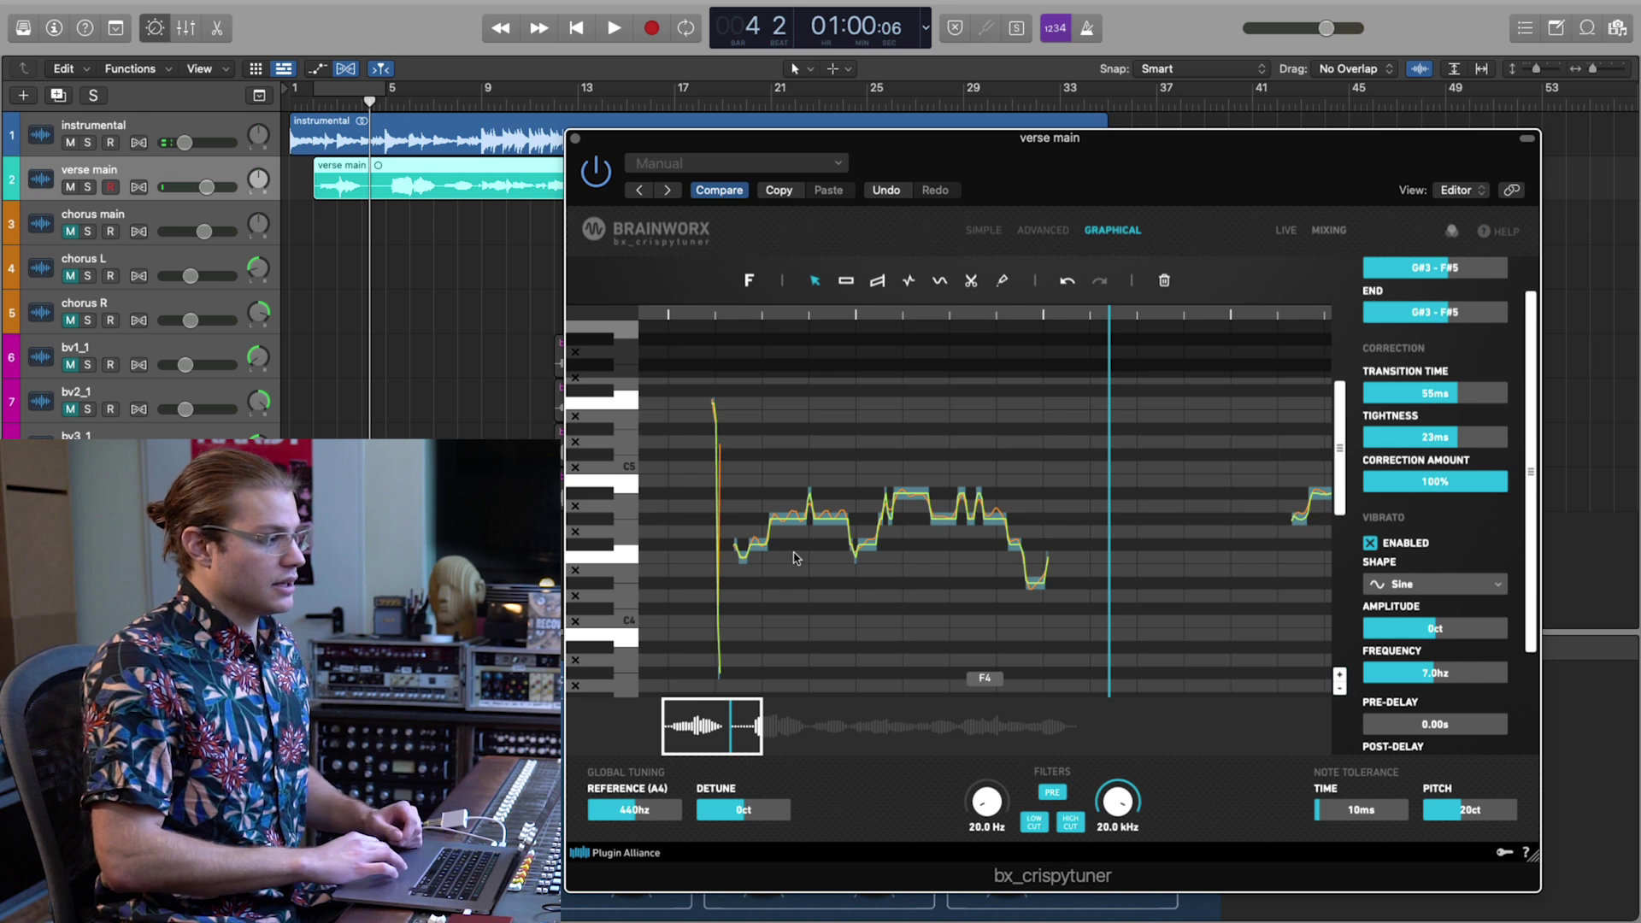
drag(740, 619, 1201, 423)
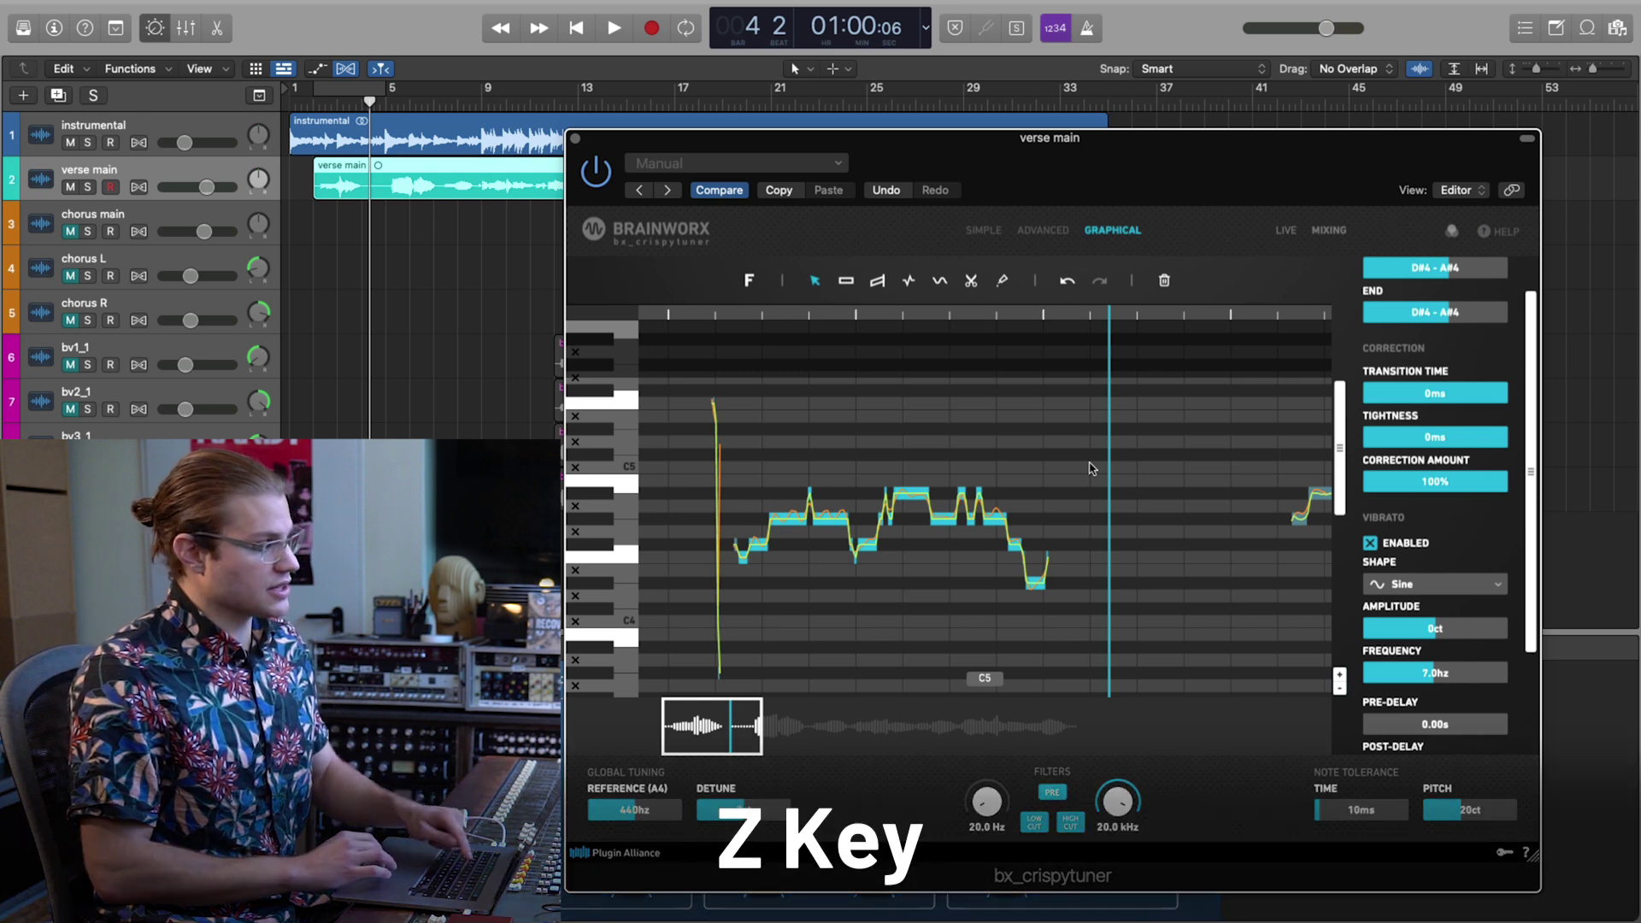
key(z)
key(z)
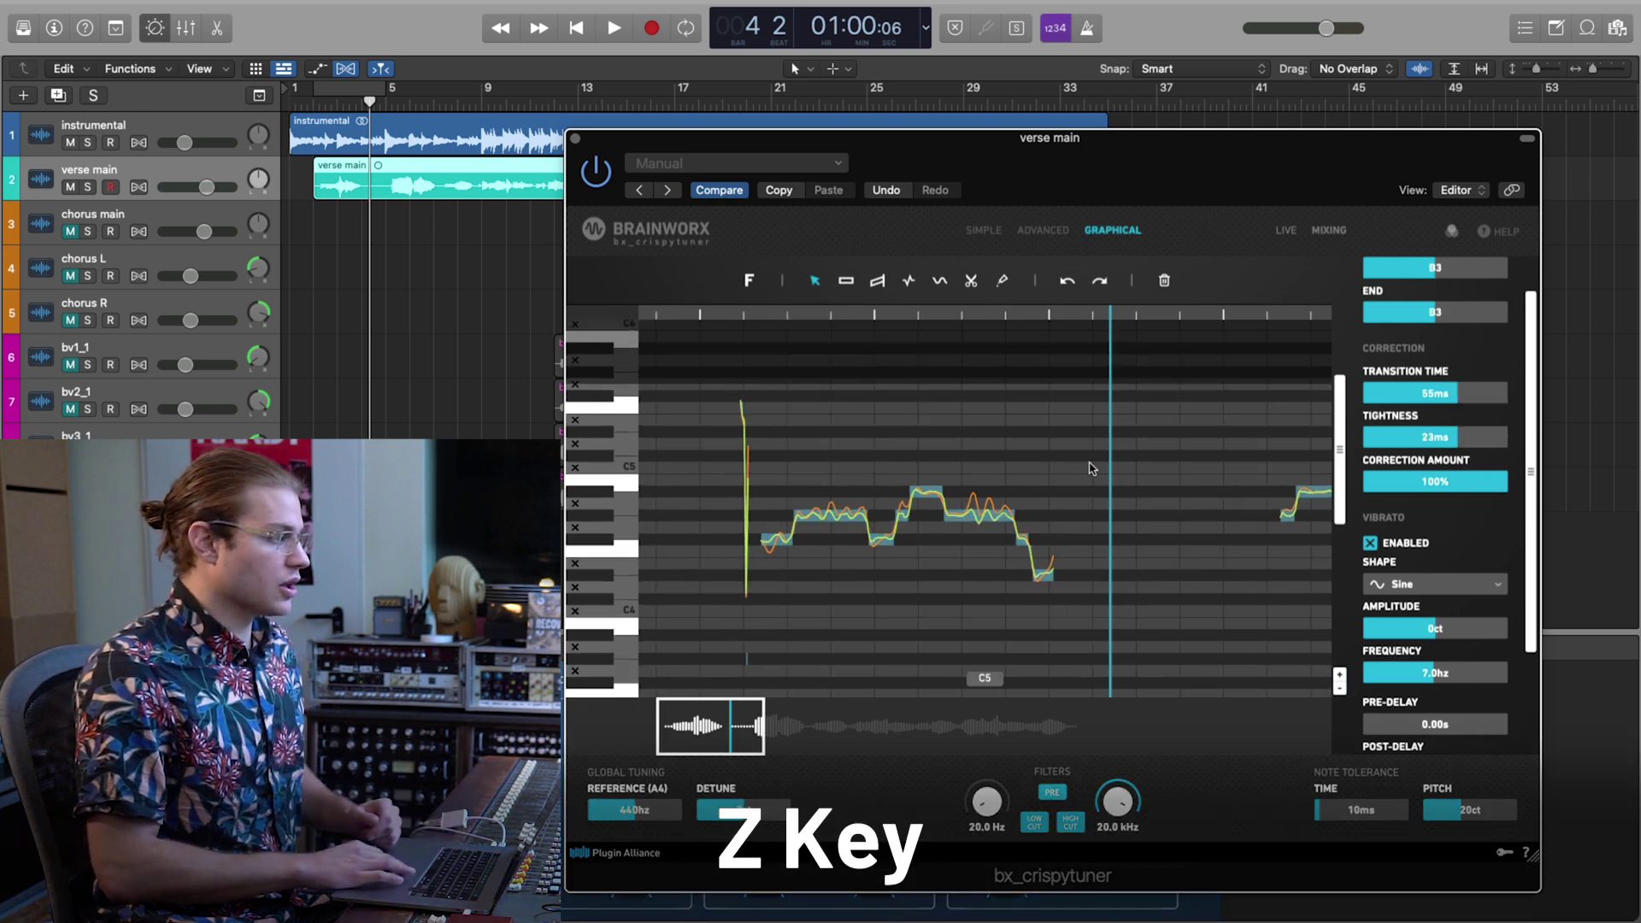
Try the redo function from the first phrase's start, and delete the phrase's notes and undo the deletion.
click(763, 315)
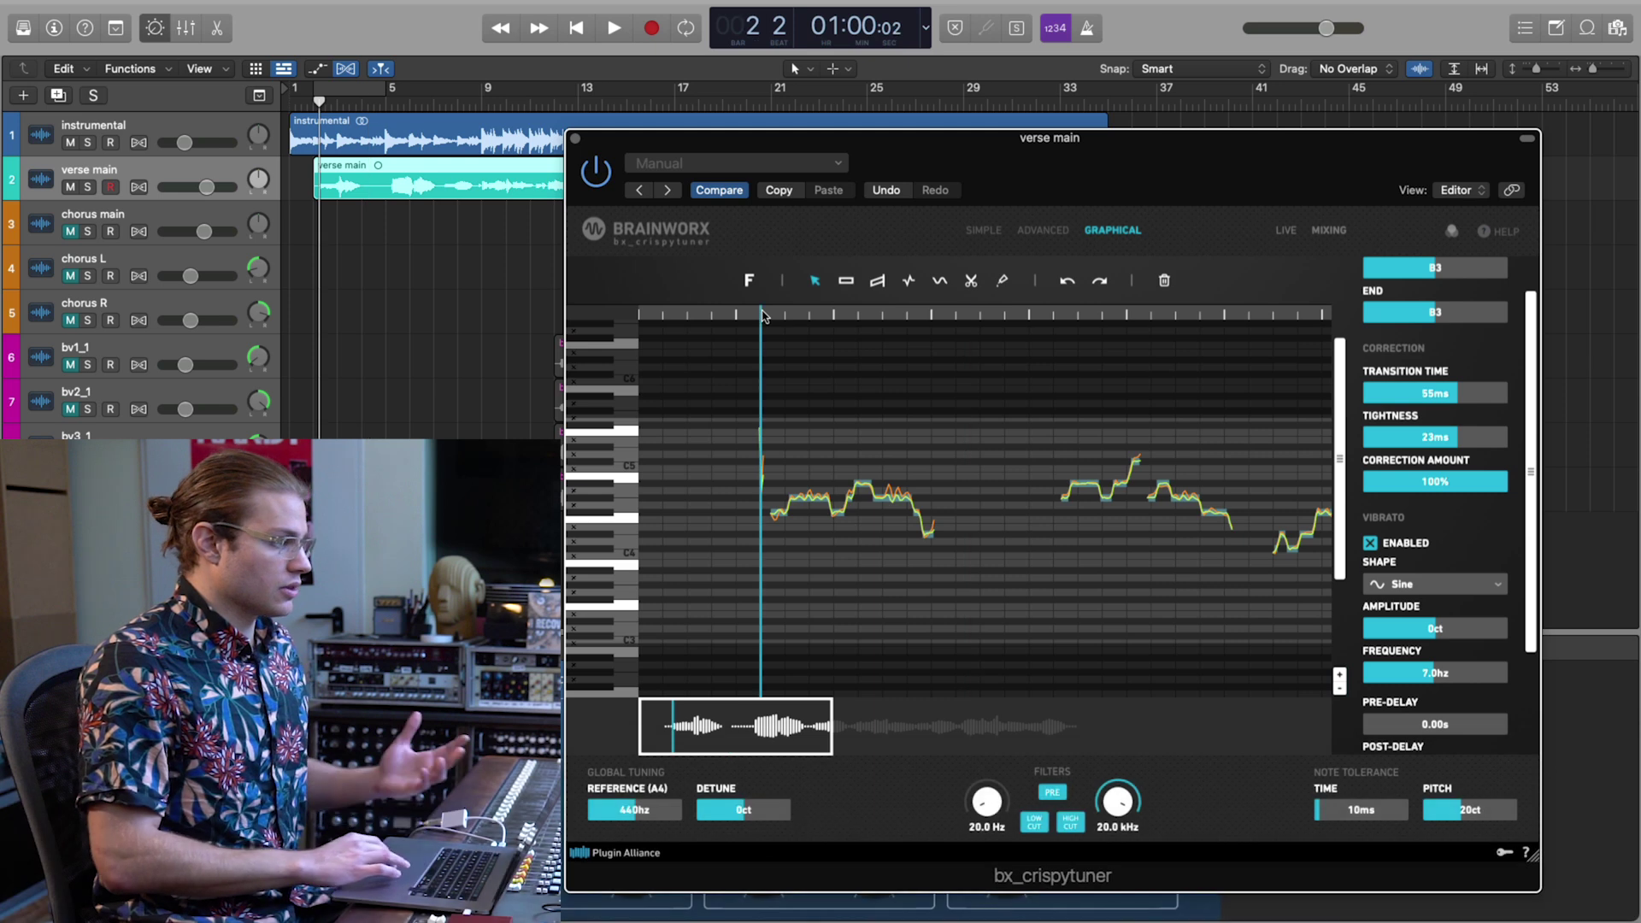
click(1100, 290)
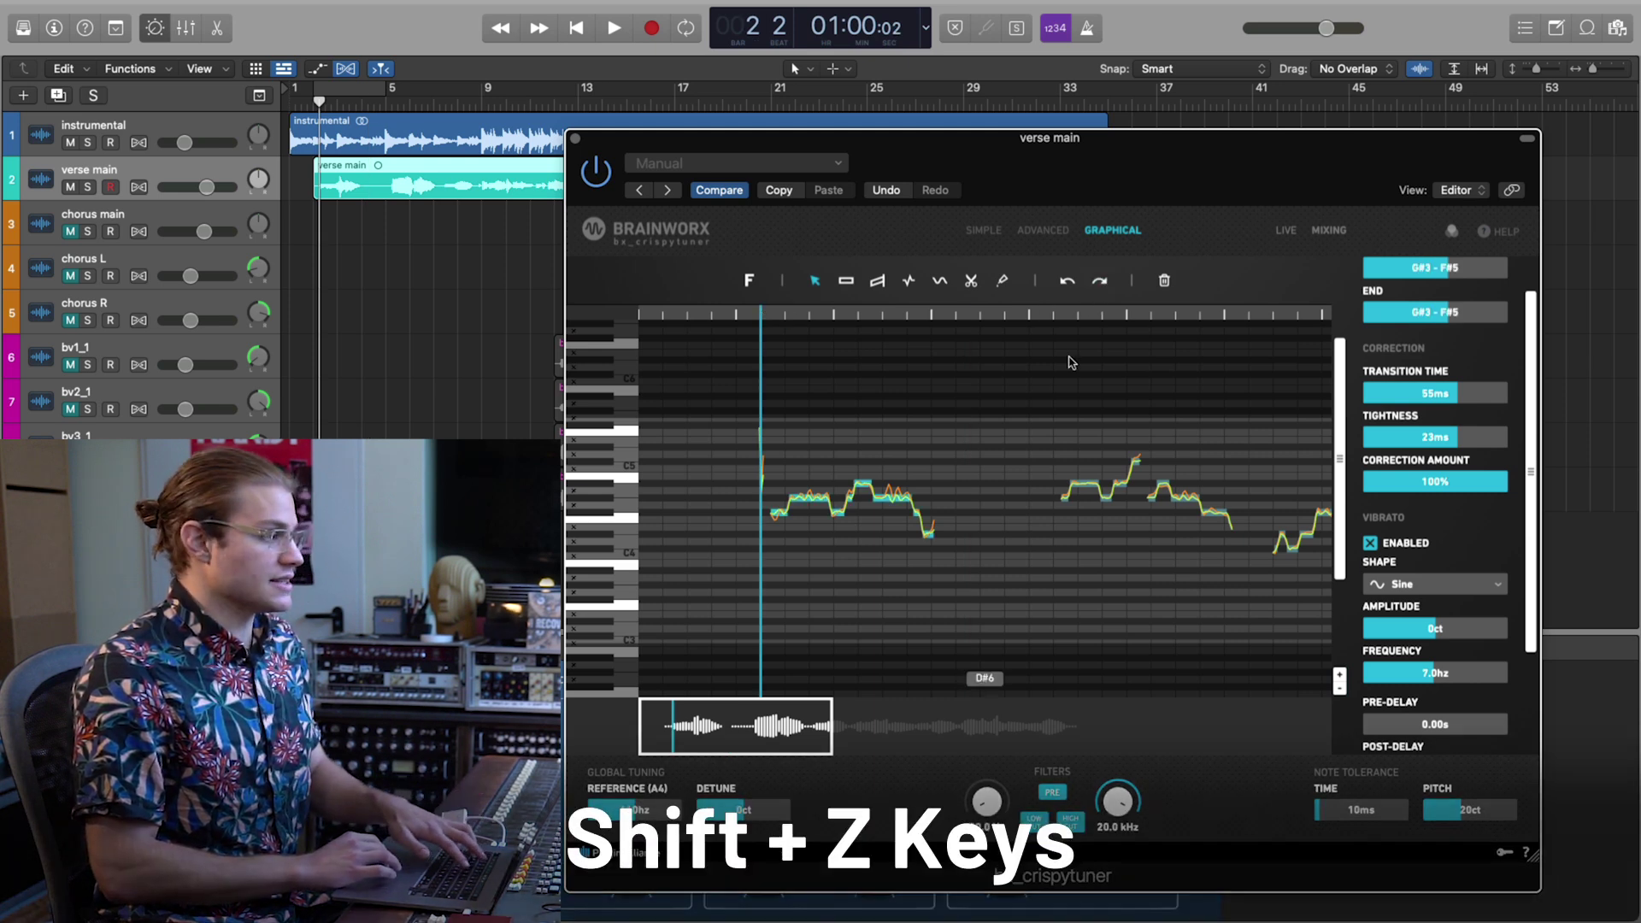
key(shift+z)
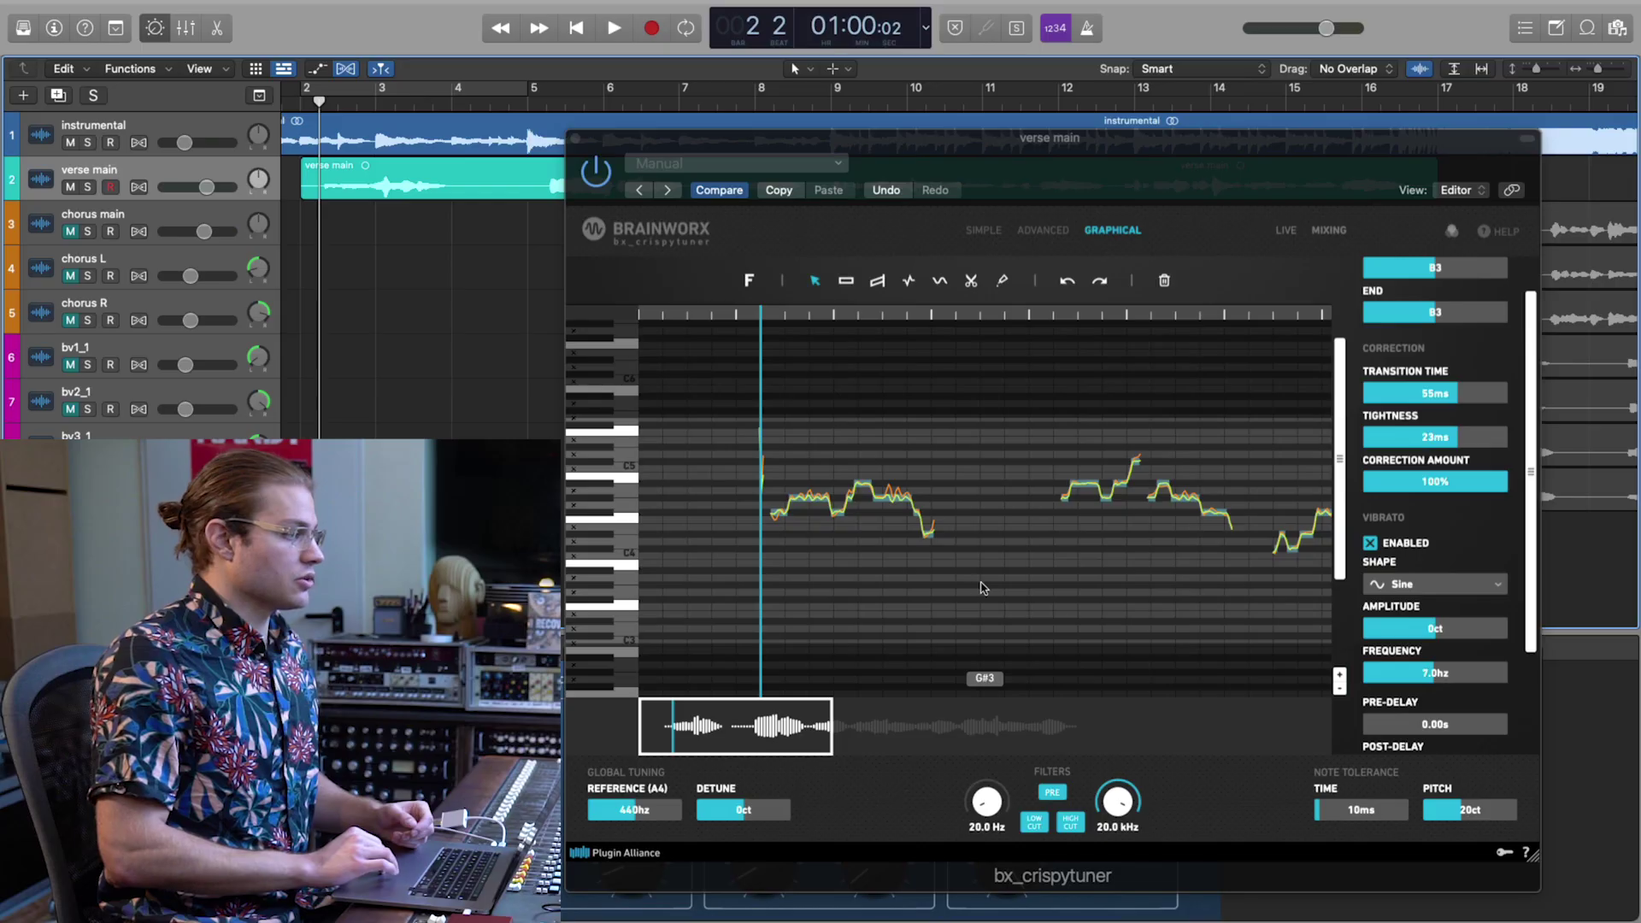
click(763, 457)
key(BackSpace)
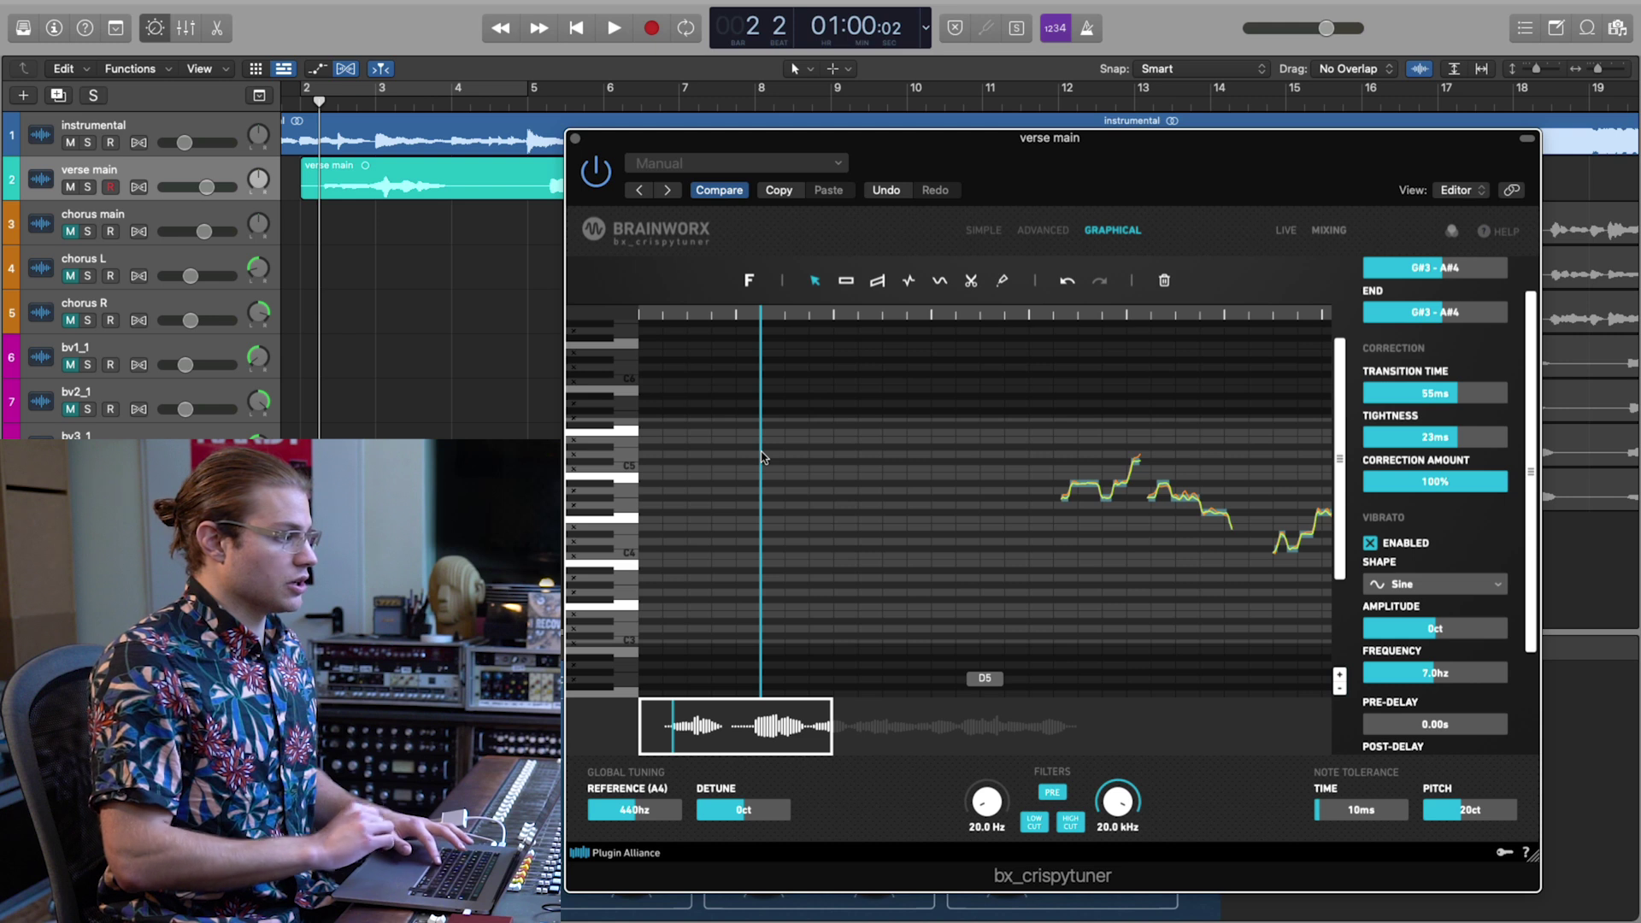
key(super+z)
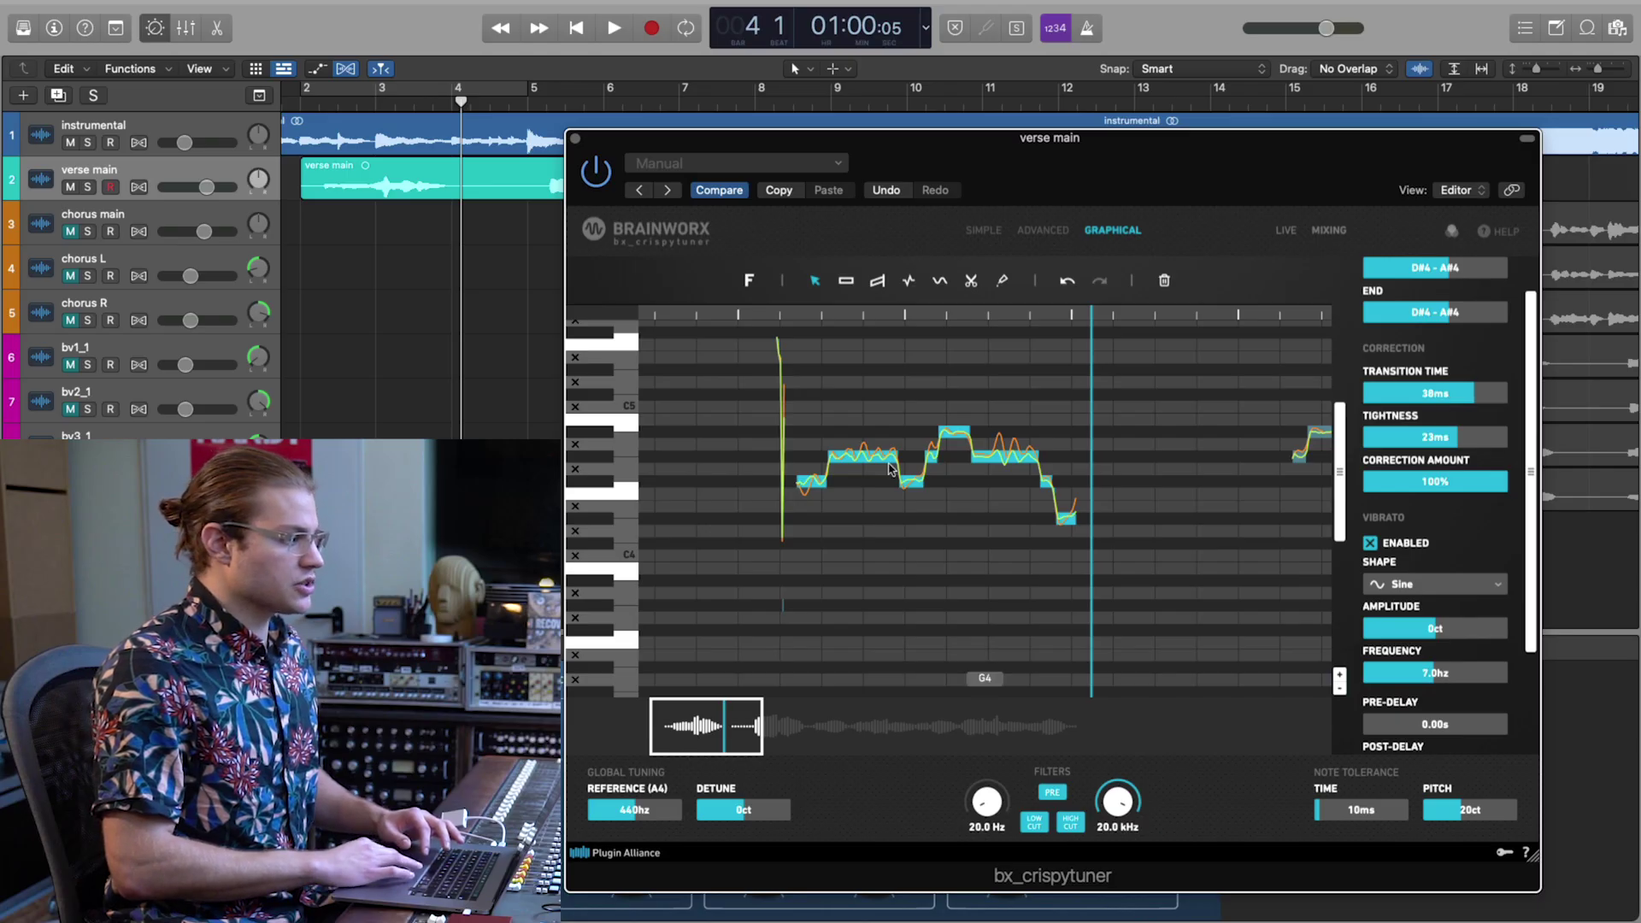
Try a transition time of 24 ms and 0 ms on the first phrase's notes and play the phrase.
key(f)
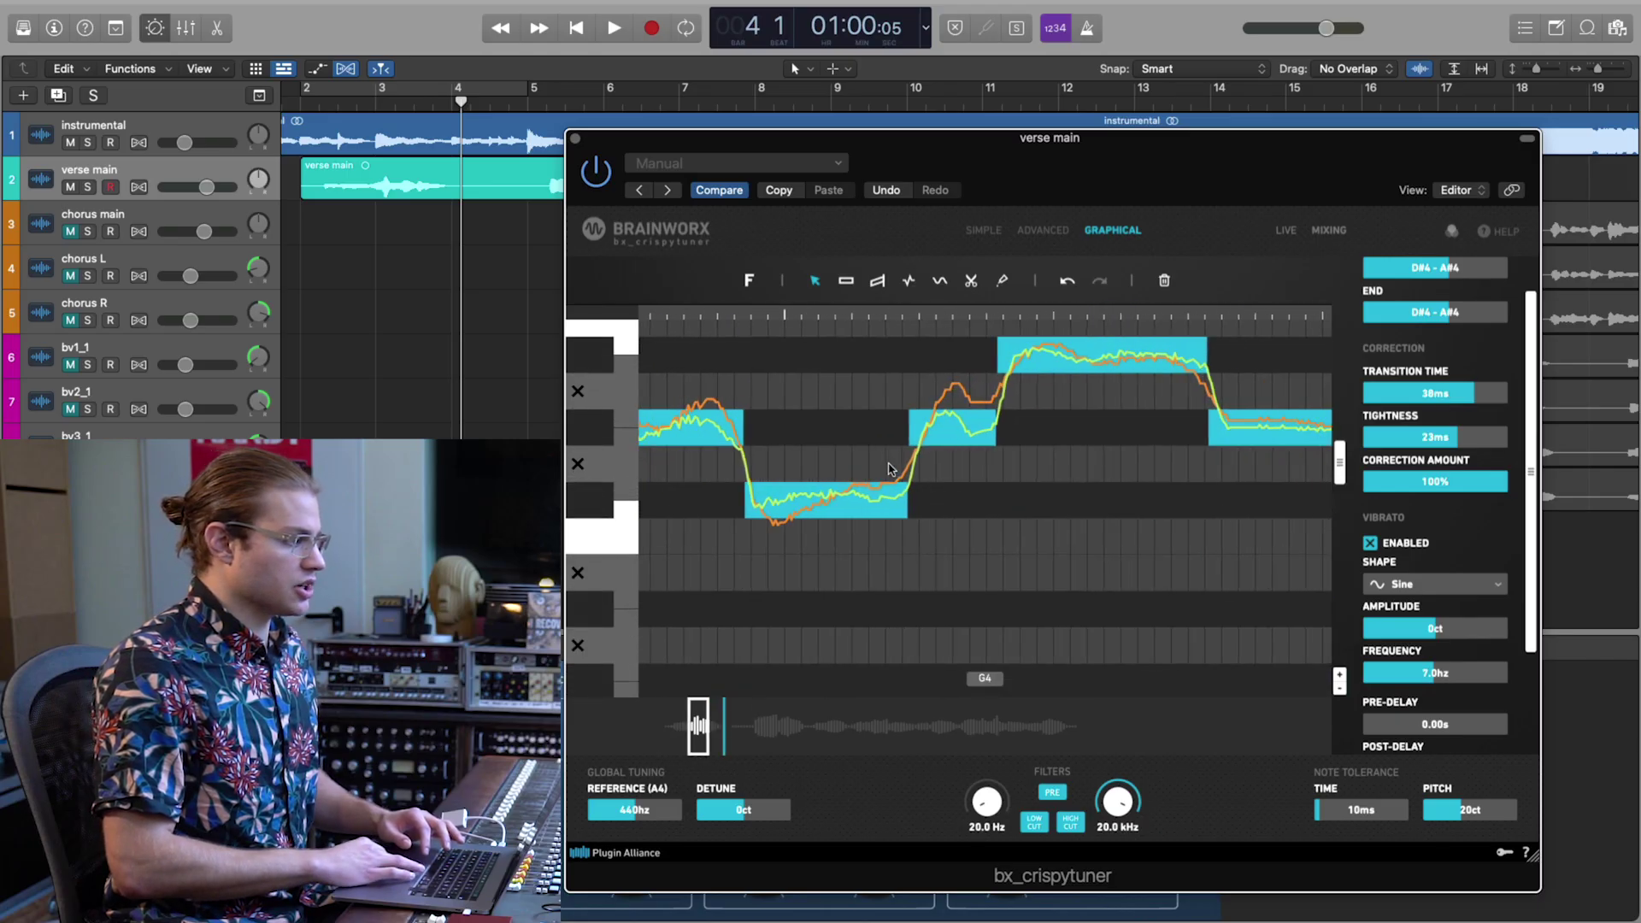
mouse_move(1417, 396)
mouse_down()
mouse_move(1504, 396)
mouse_move(1422, 399)
mouse_up()
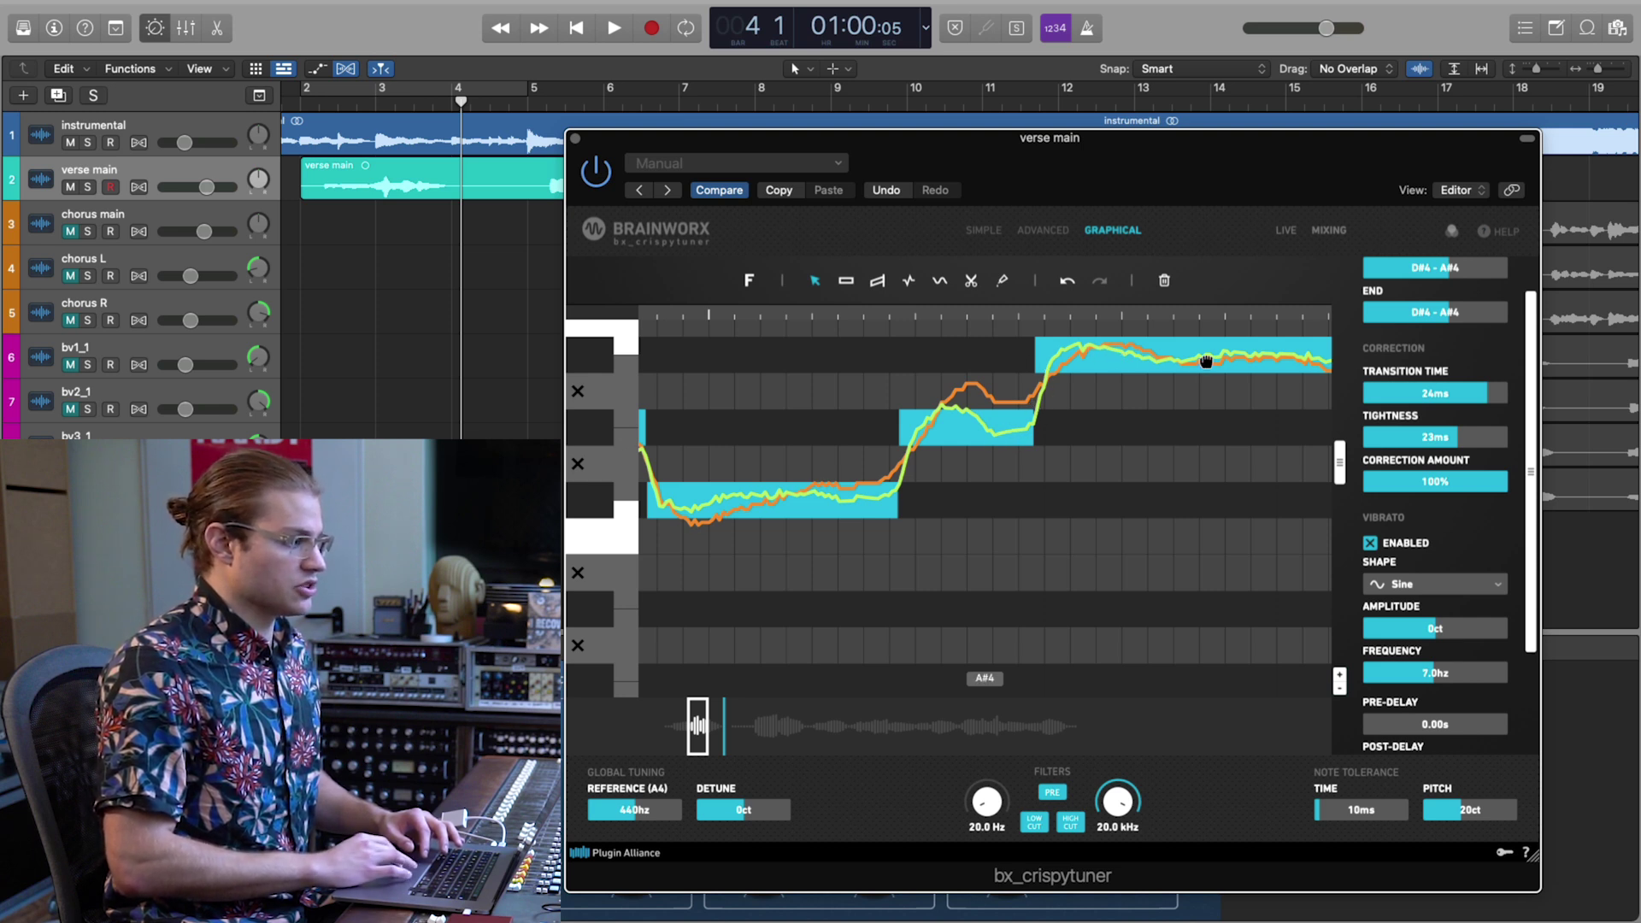
drag(1386, 391, 1415, 394)
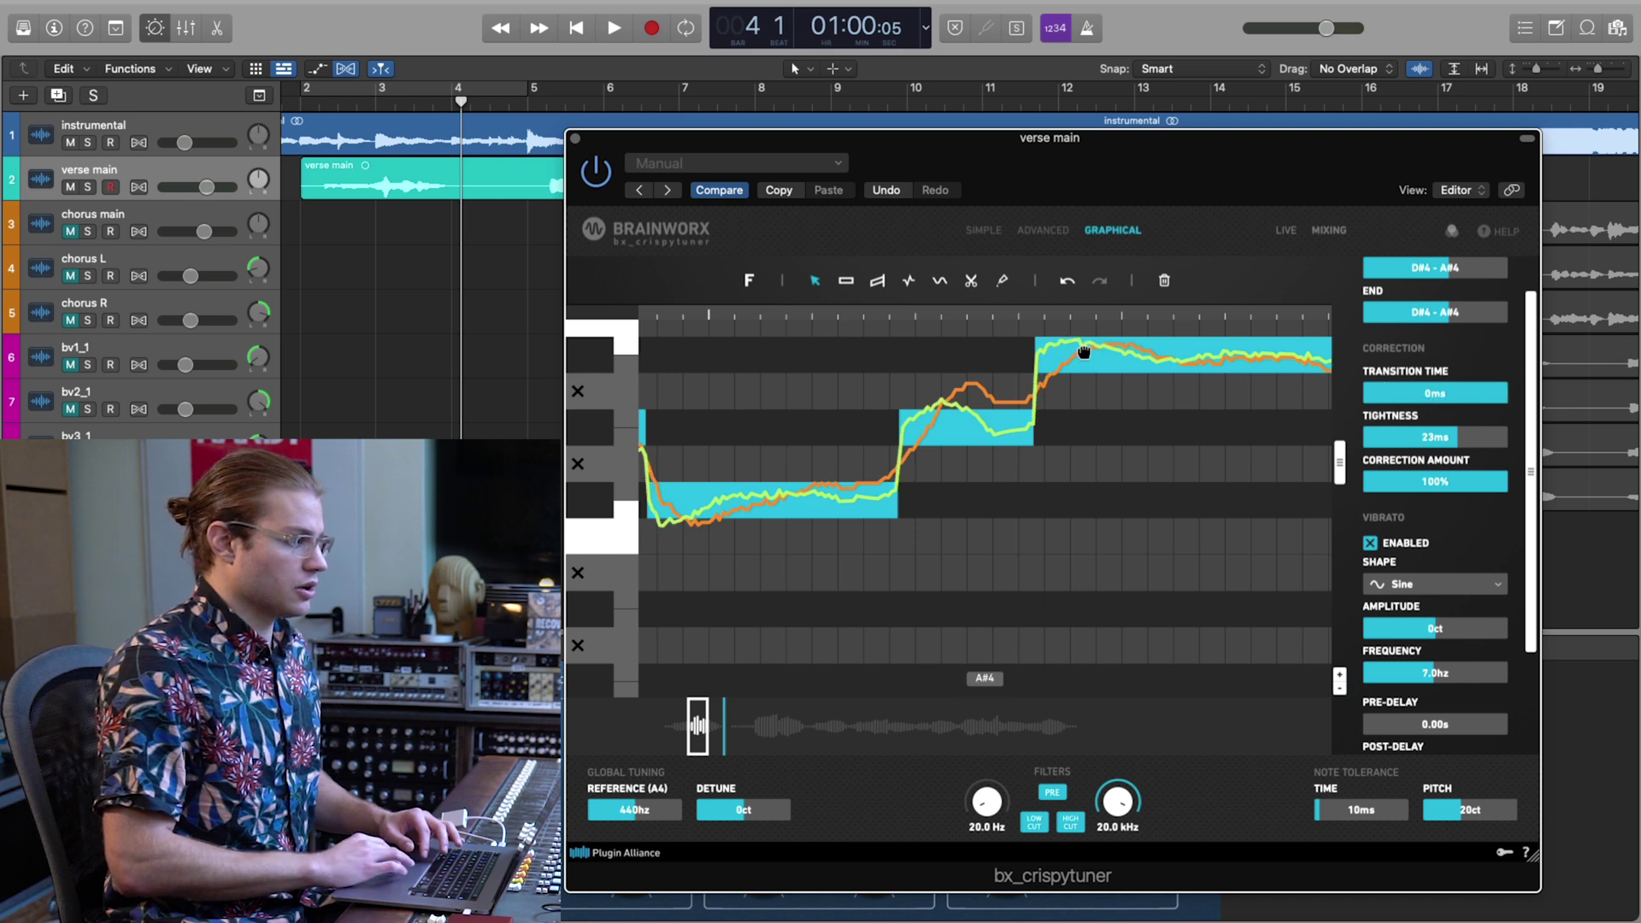
scroll(1036, 353, up, 3)
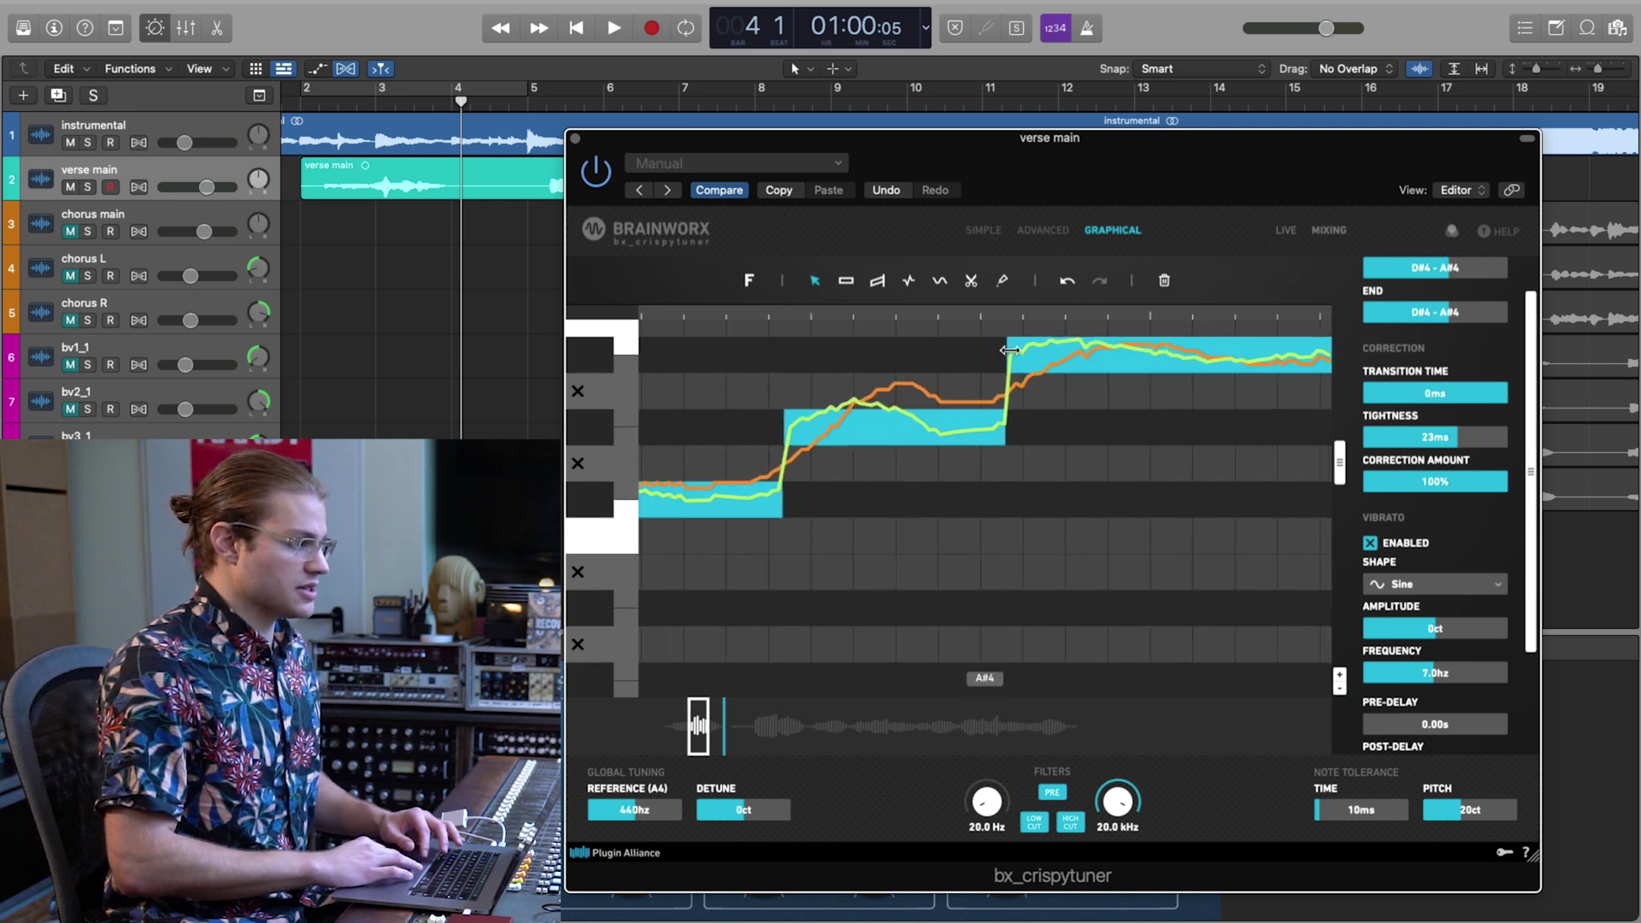
scroll(1010, 350, down, 5)
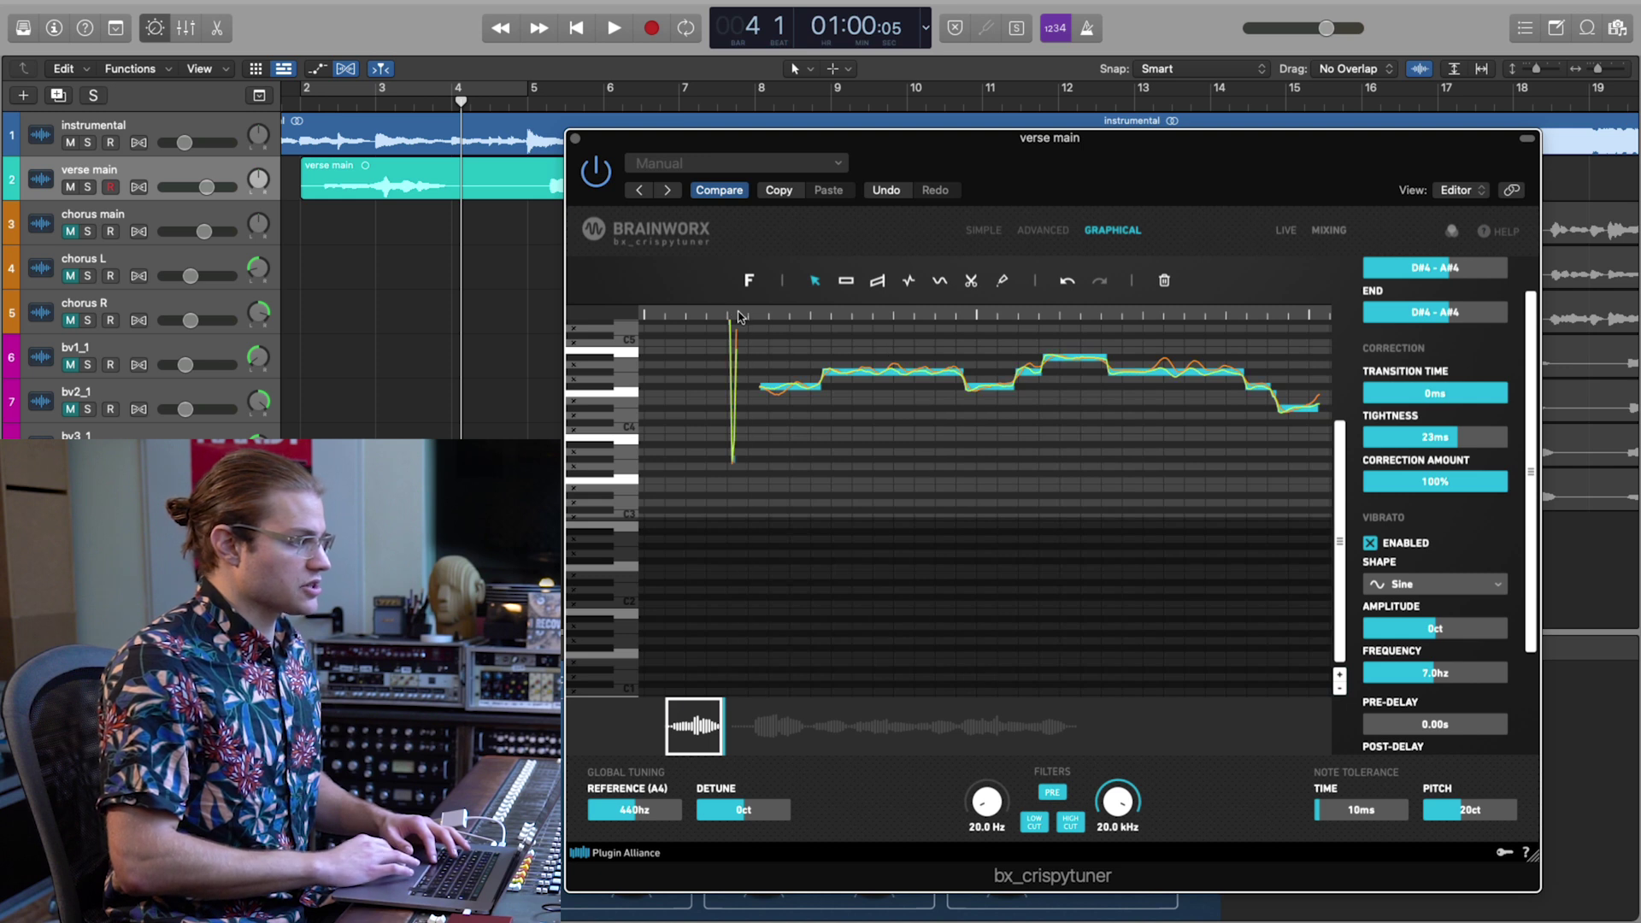
click(740, 317)
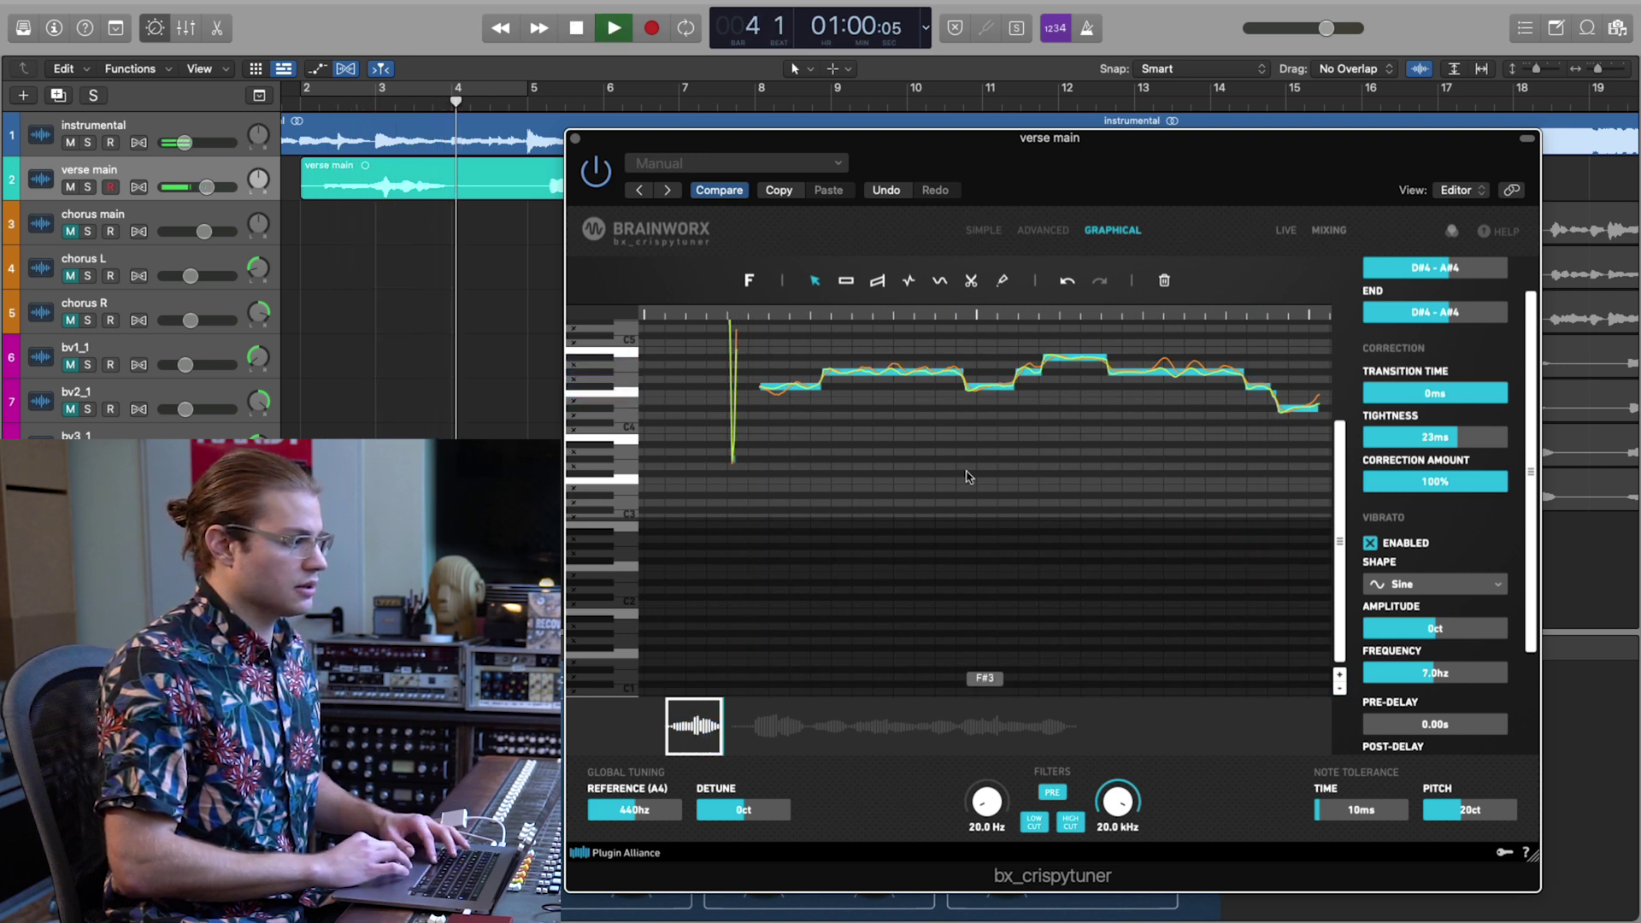
key(space)
Set the transition time of the first phrase's notes to 30 ms and play the phrase from its start to bar 4.
scroll(968, 476, up, 2)
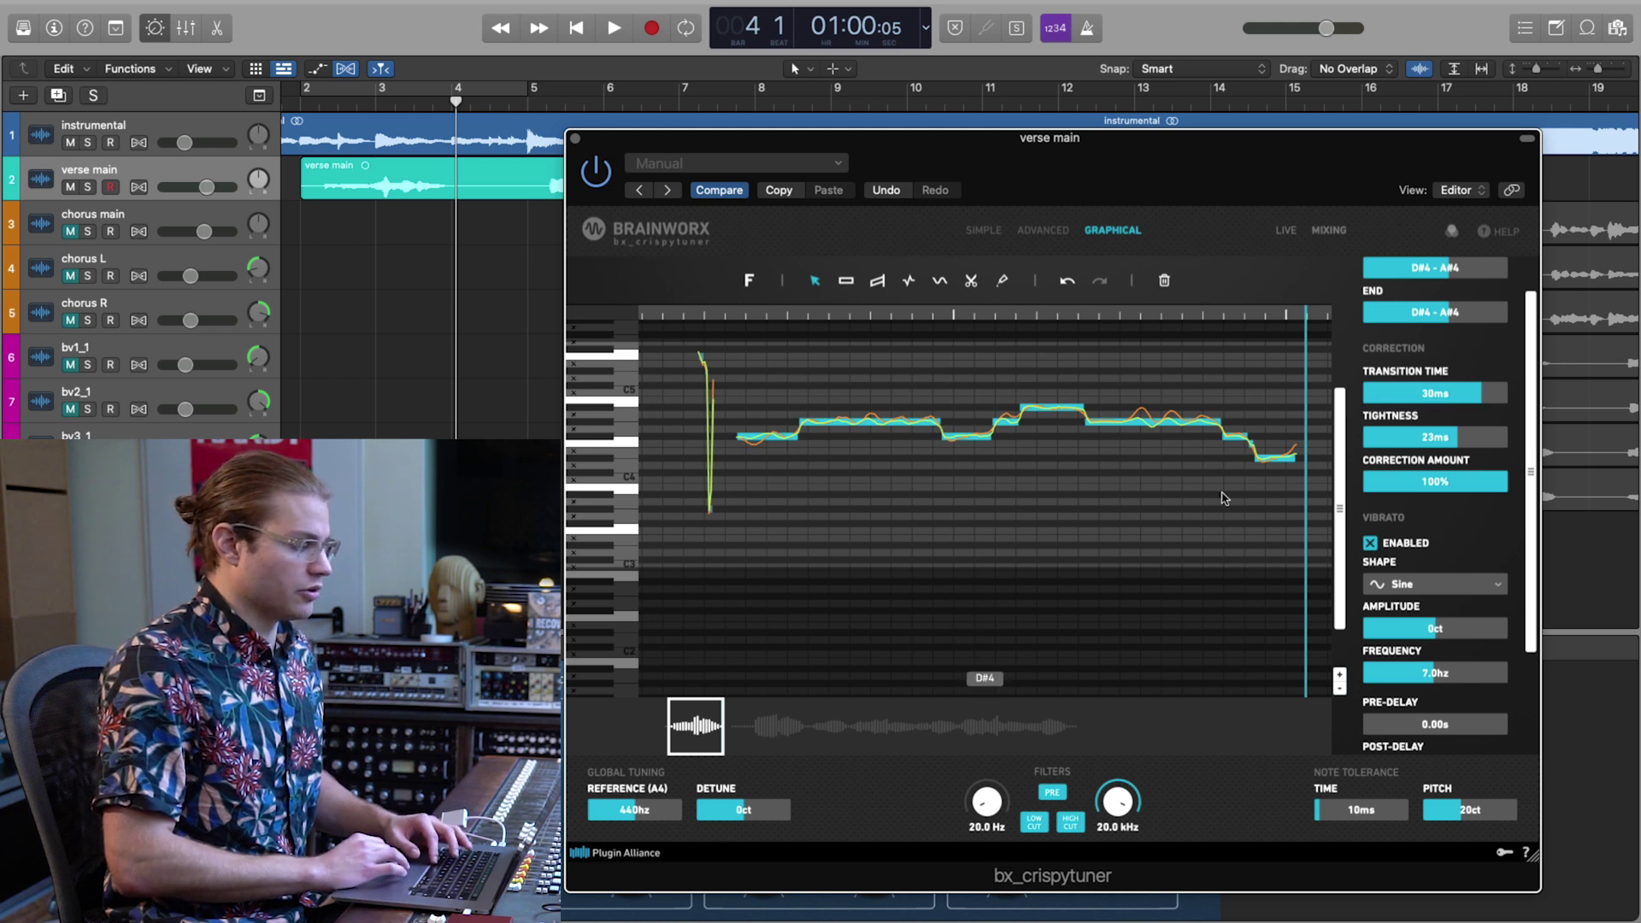
scroll(1056, 501, up, 2)
click(721, 319)
key(space)
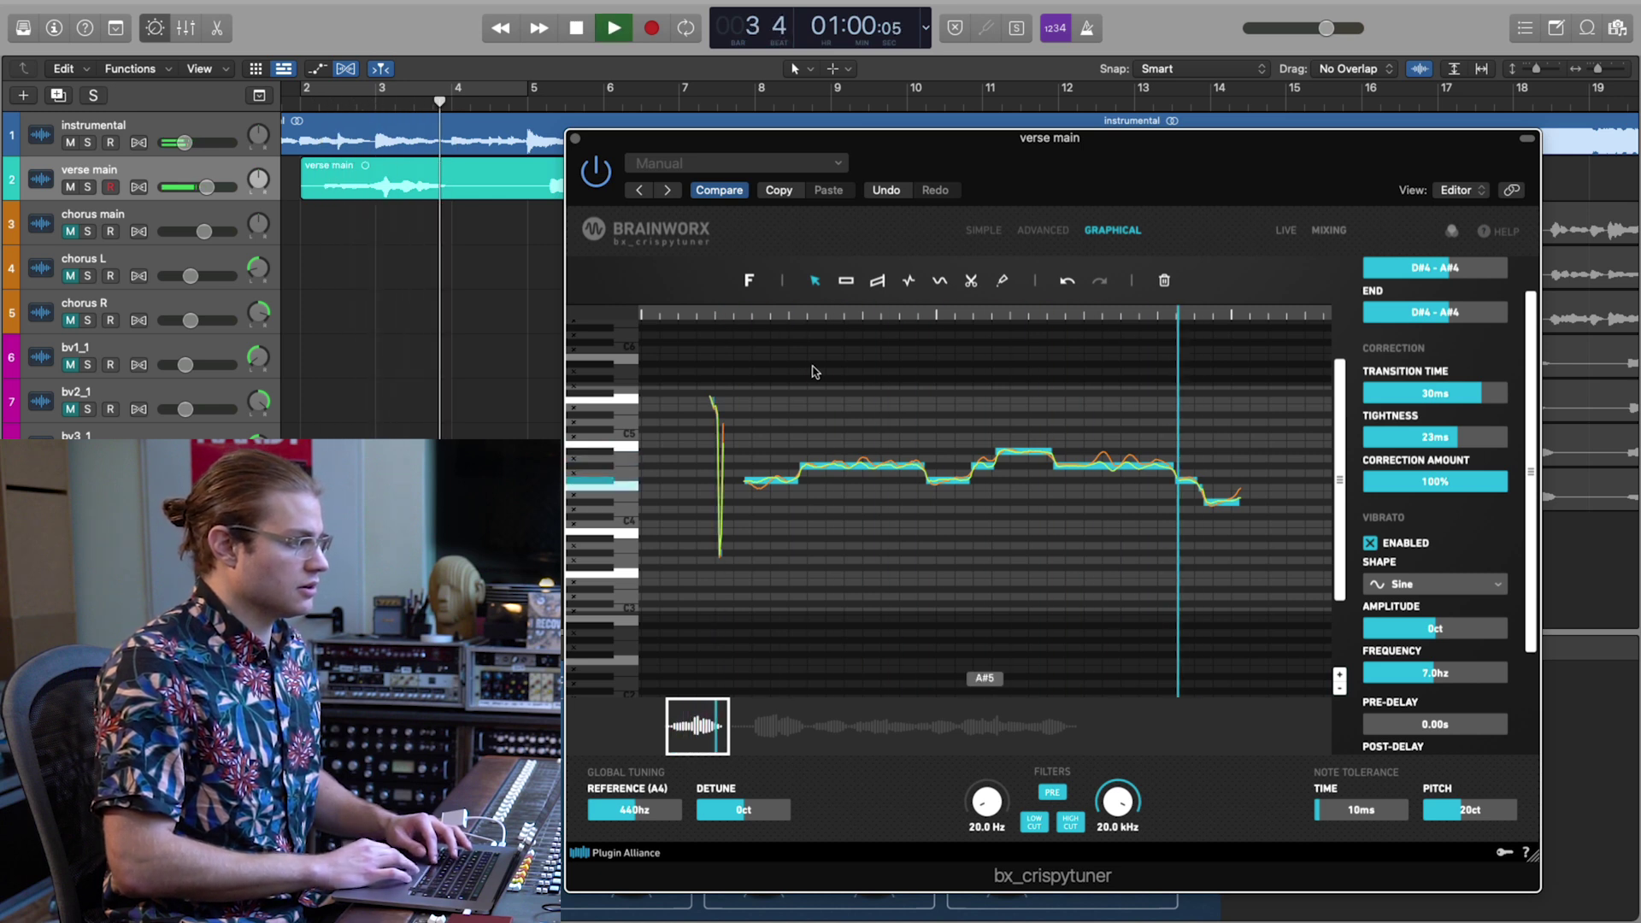
key(space)
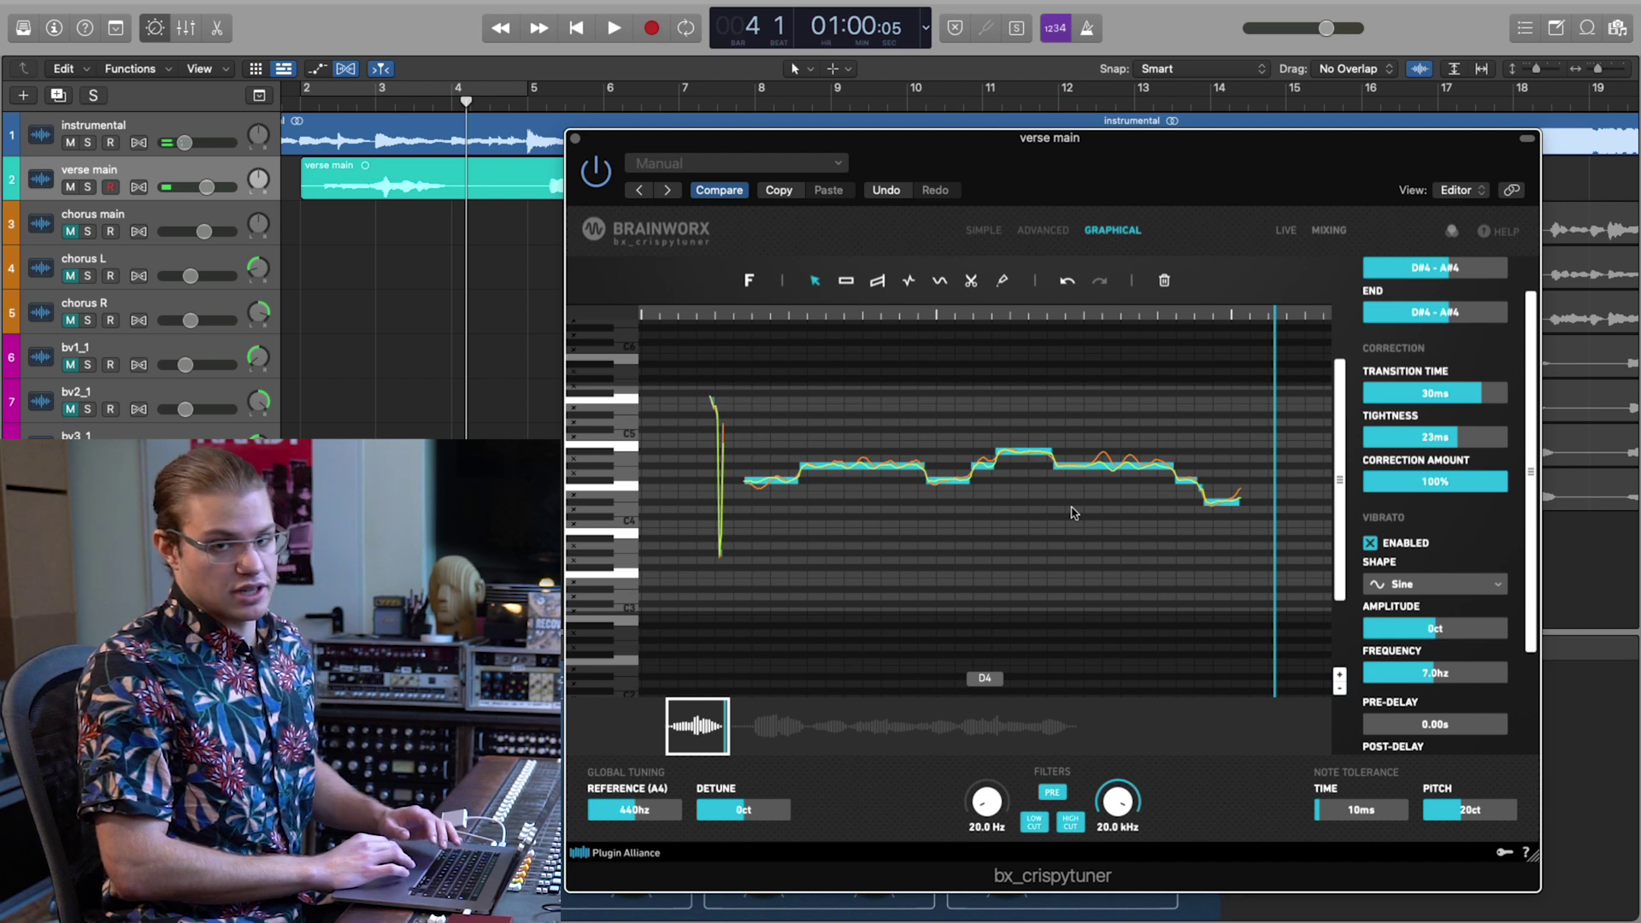
Try a tightness of 0 ms and 27 ms on the first phrase's notes, comparing the resulting pitch curves.
click(749, 318)
click(740, 319)
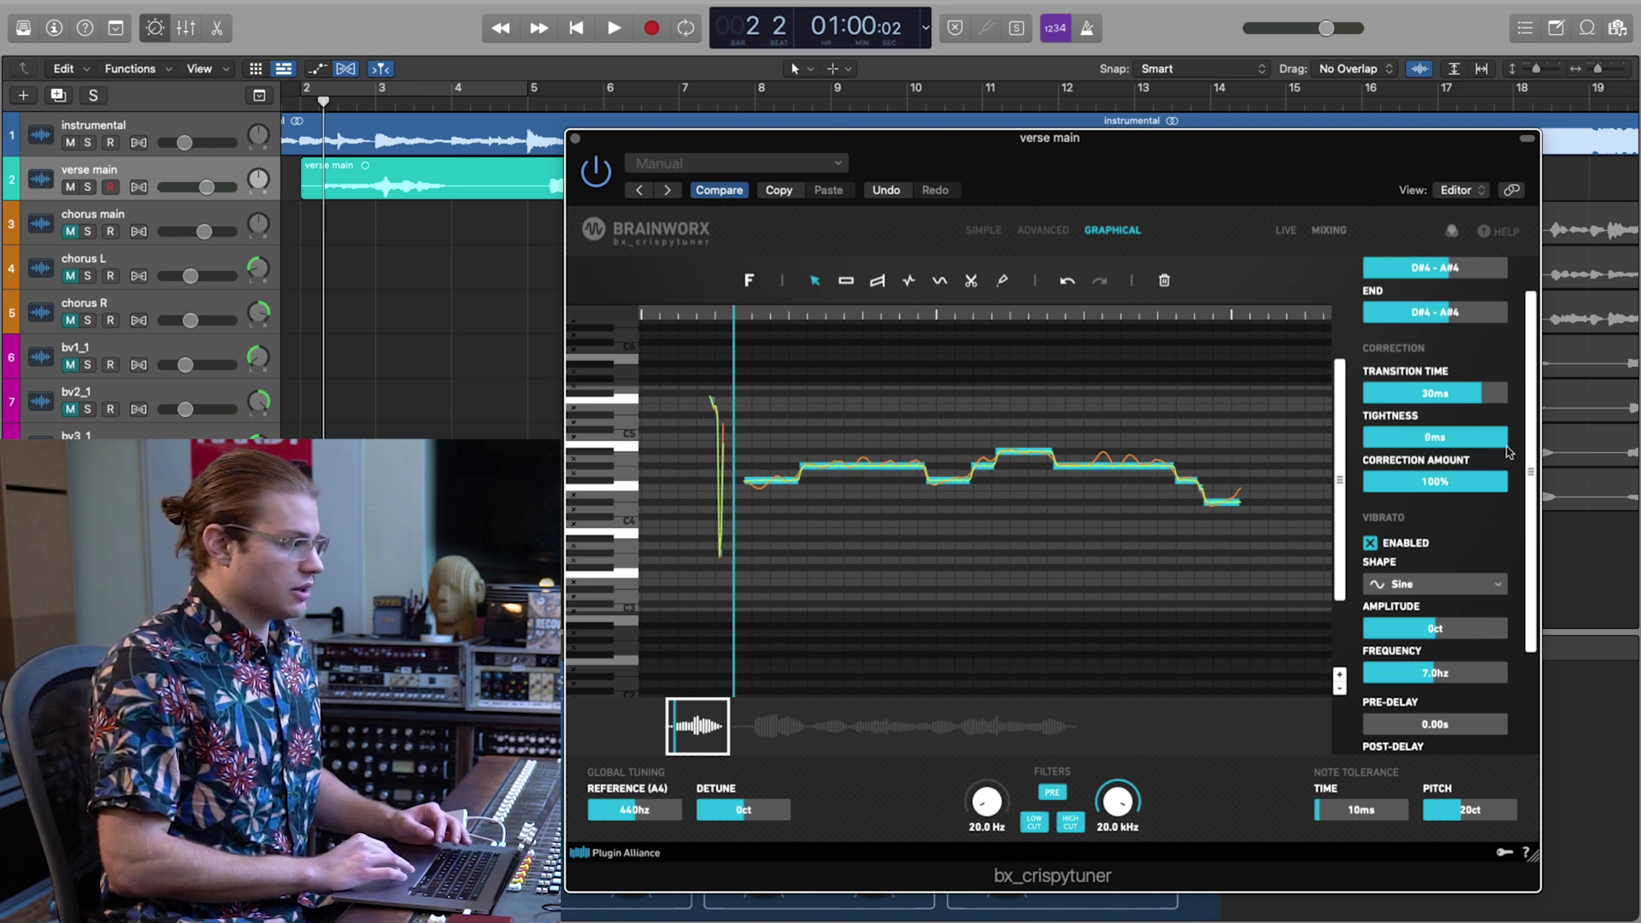
drag(1435, 450, 1481, 459)
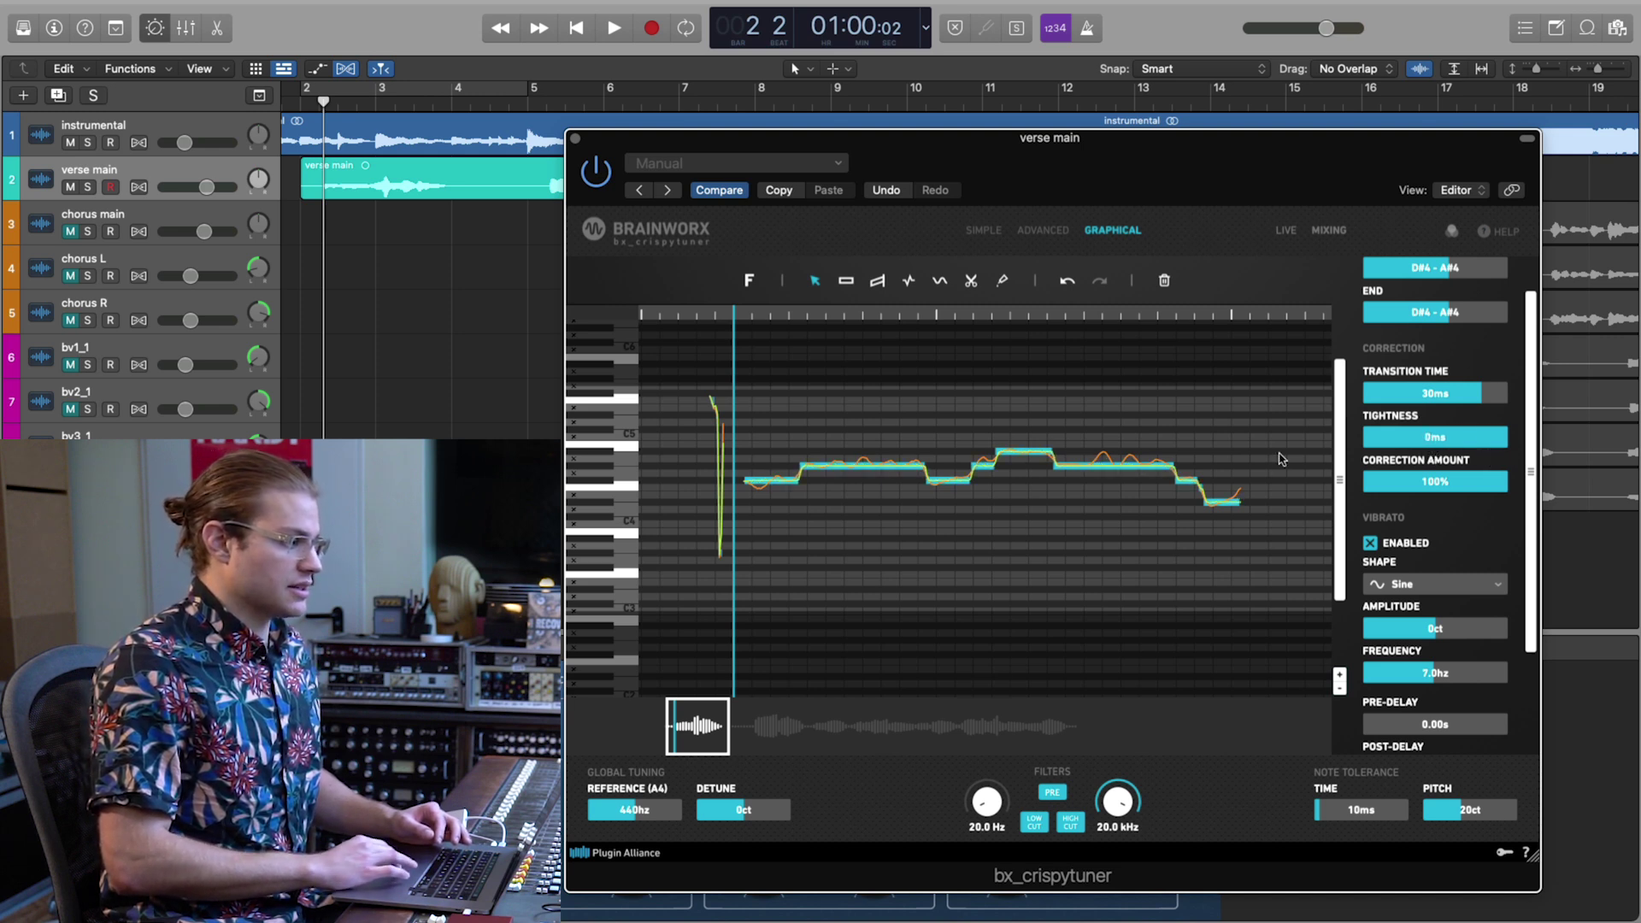
scroll(1128, 465, up, 5)
drag(1465, 443, 1405, 461)
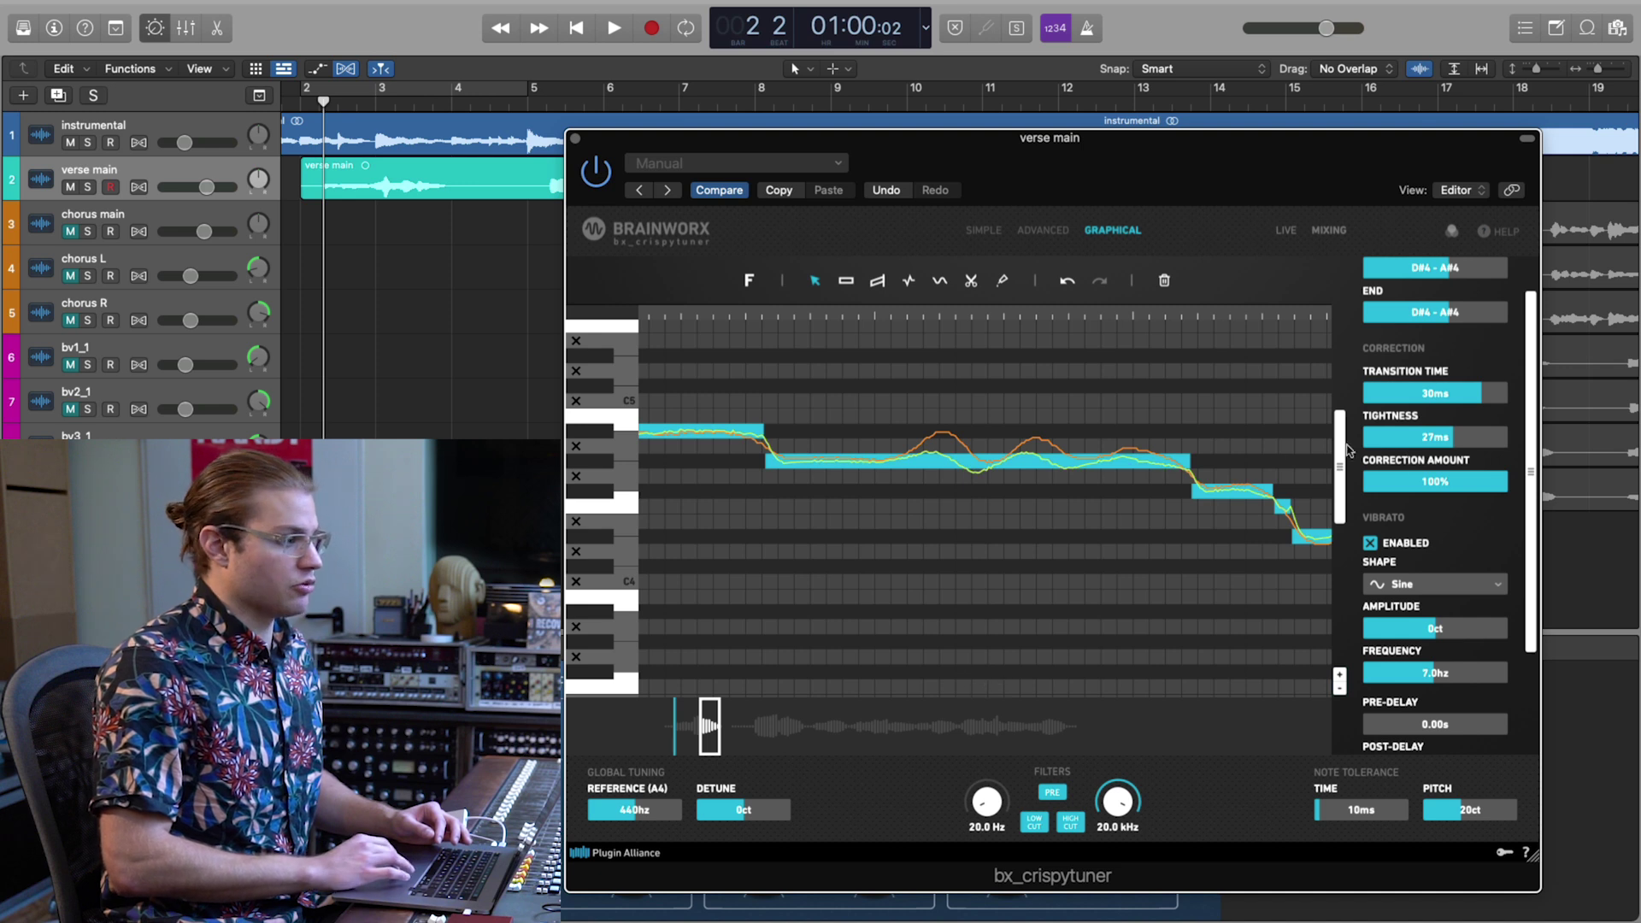
Set the tightness of the first phrase's notes to 9 ms and play the phrase from its start to bar 4.
drag(1395, 451, 1429, 453)
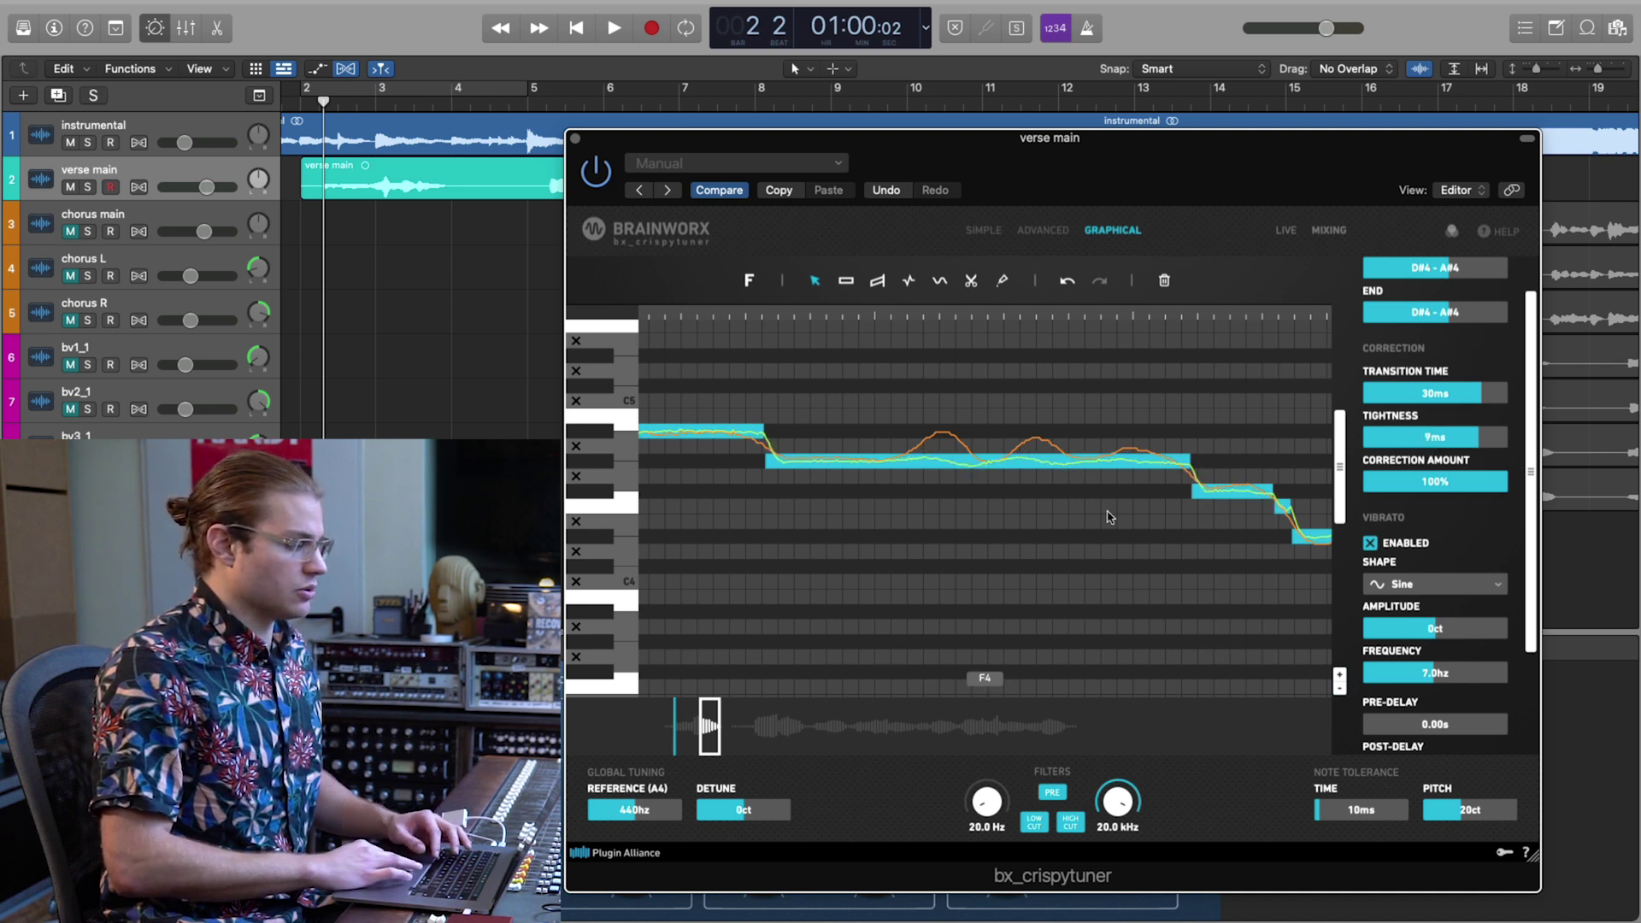
scroll(1109, 517, down, 3)
scroll(840, 367, left, 3)
click(842, 316)
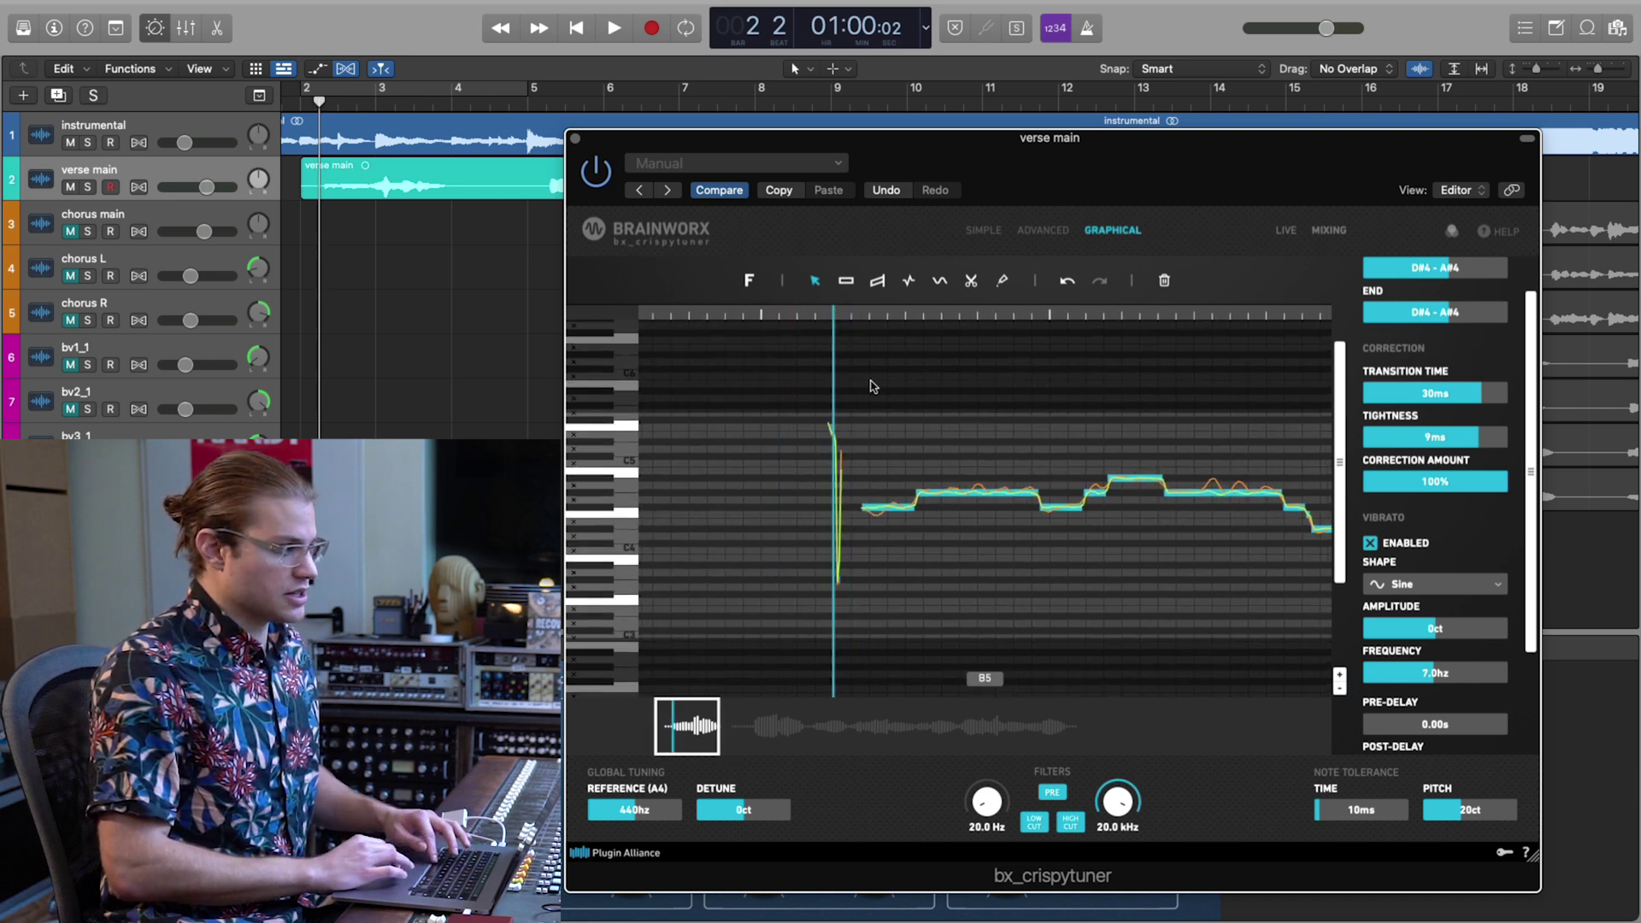
key(space)
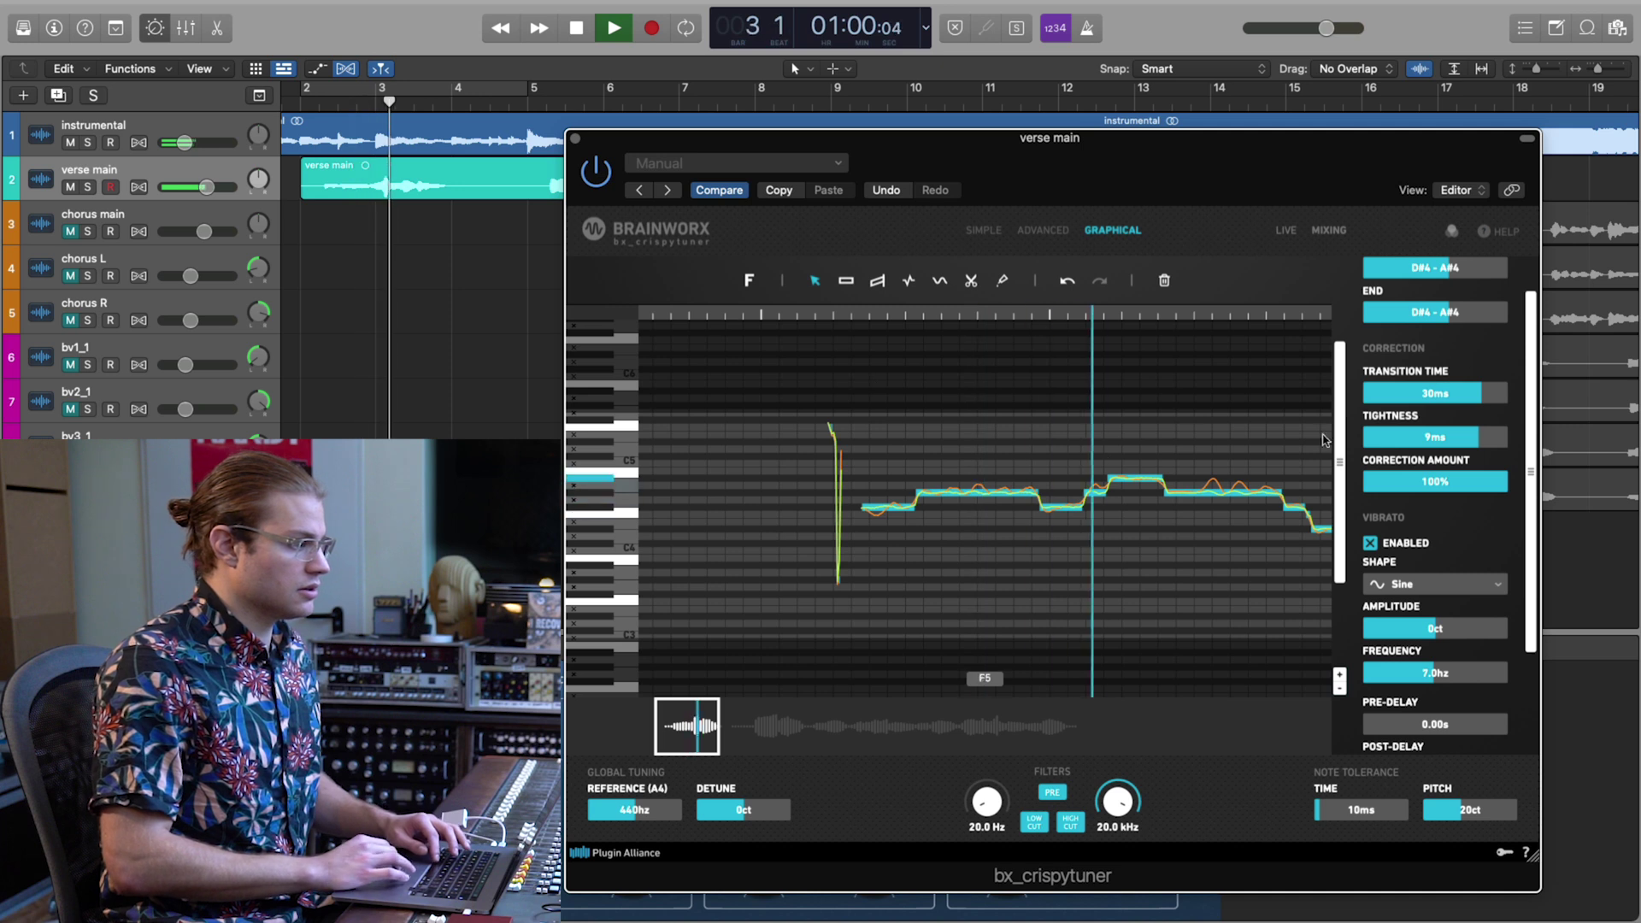
key(space)
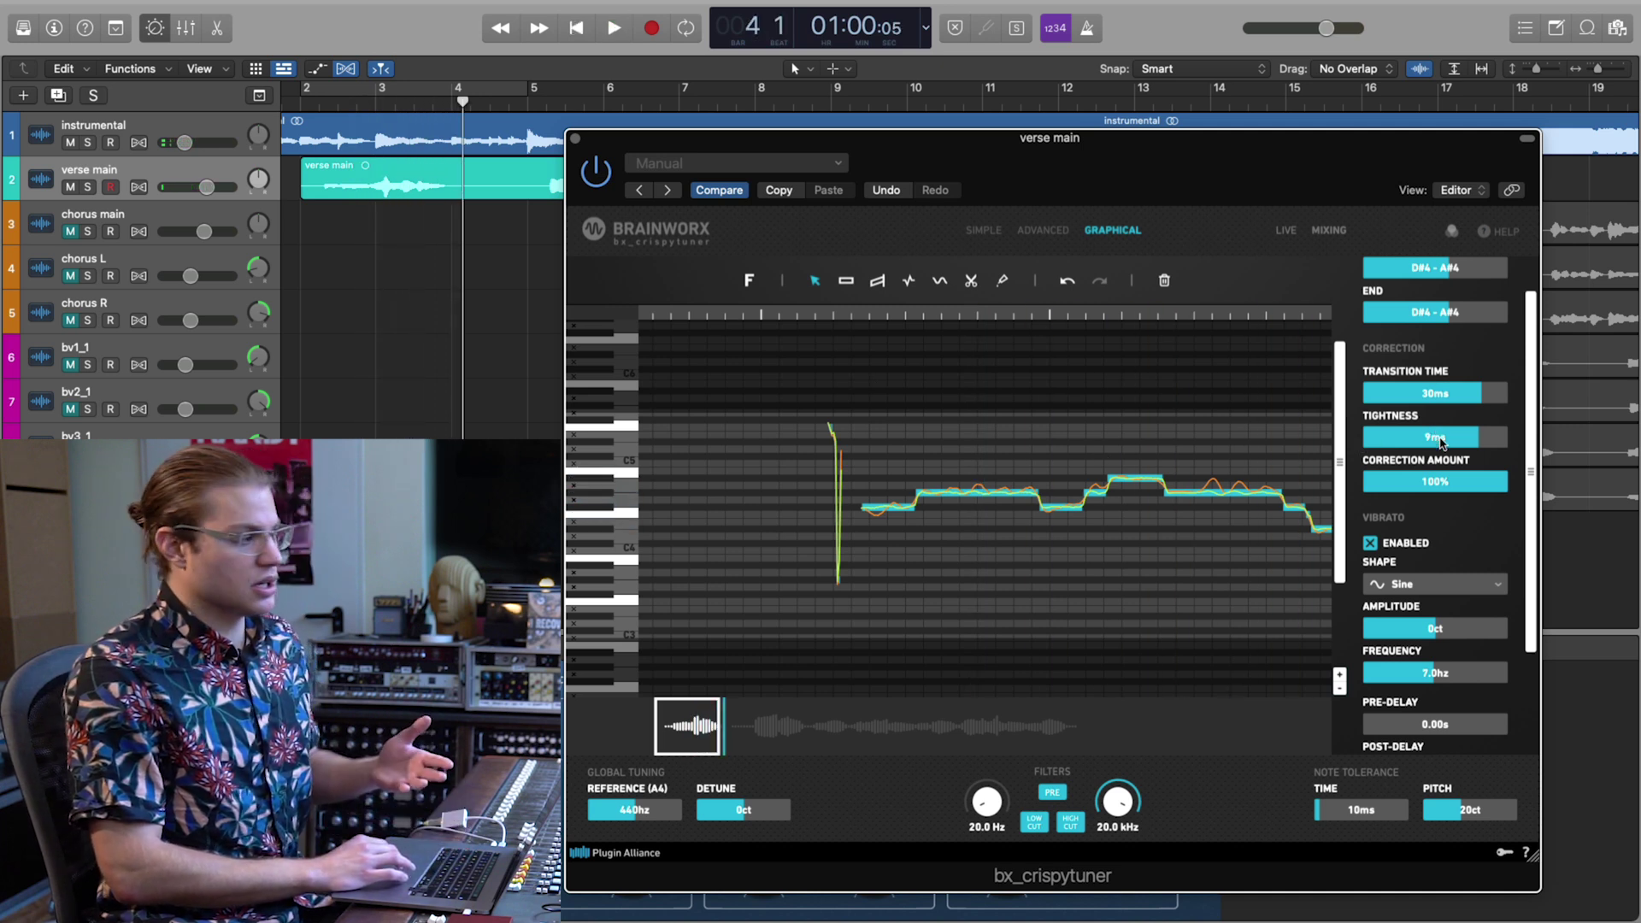
scroll(1321, 471, right, 2)
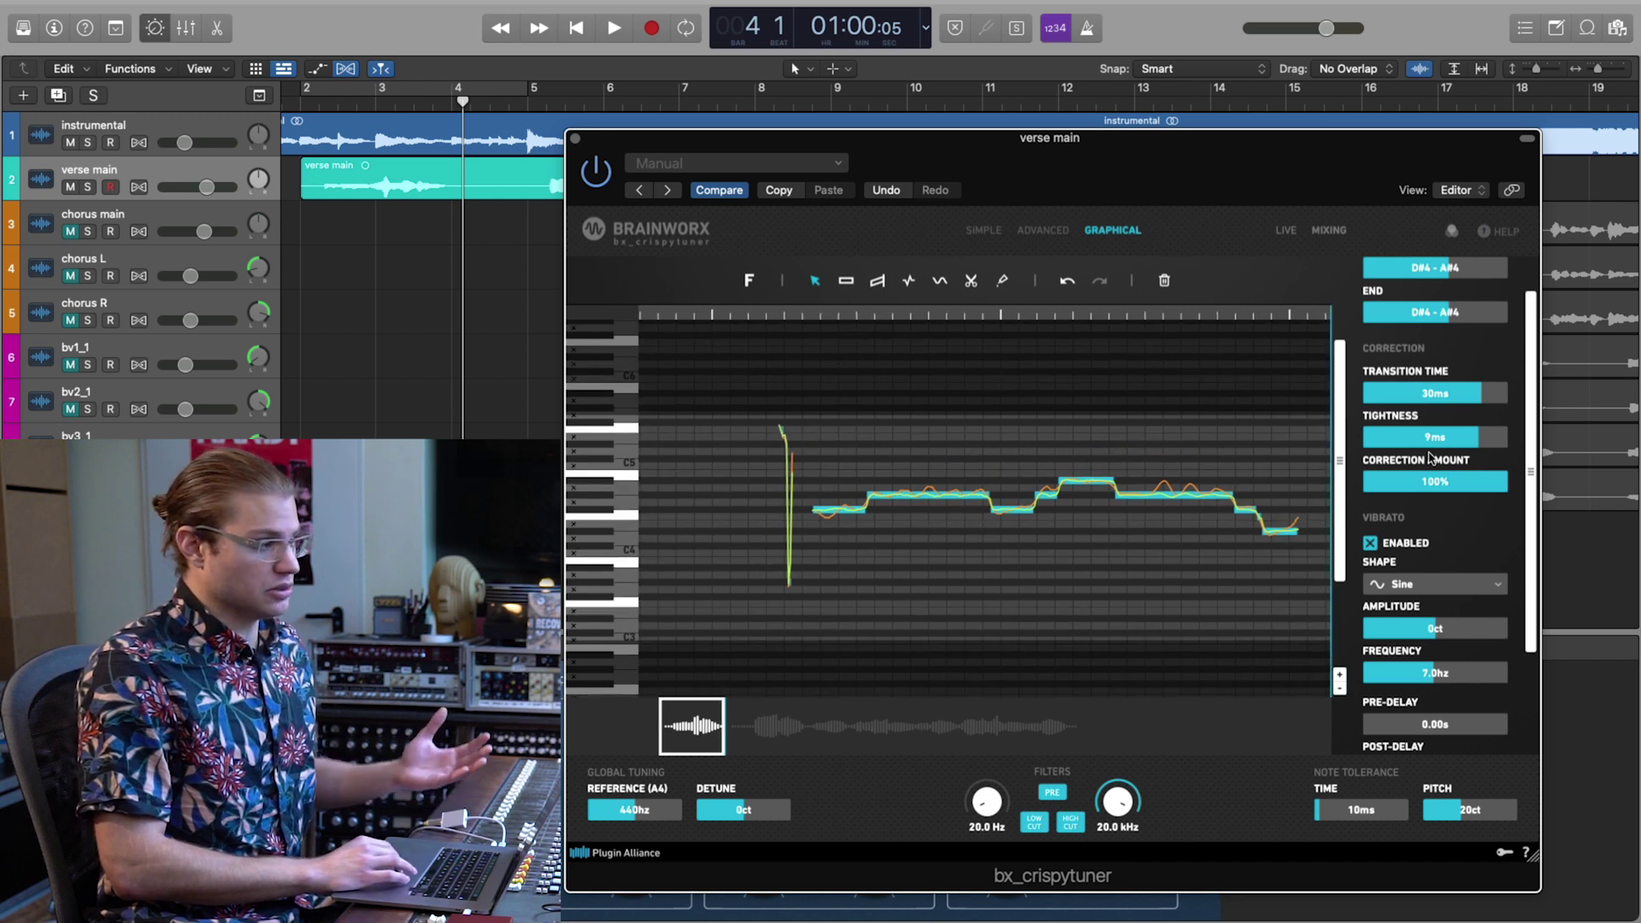
drag(1452, 439, 1446, 440)
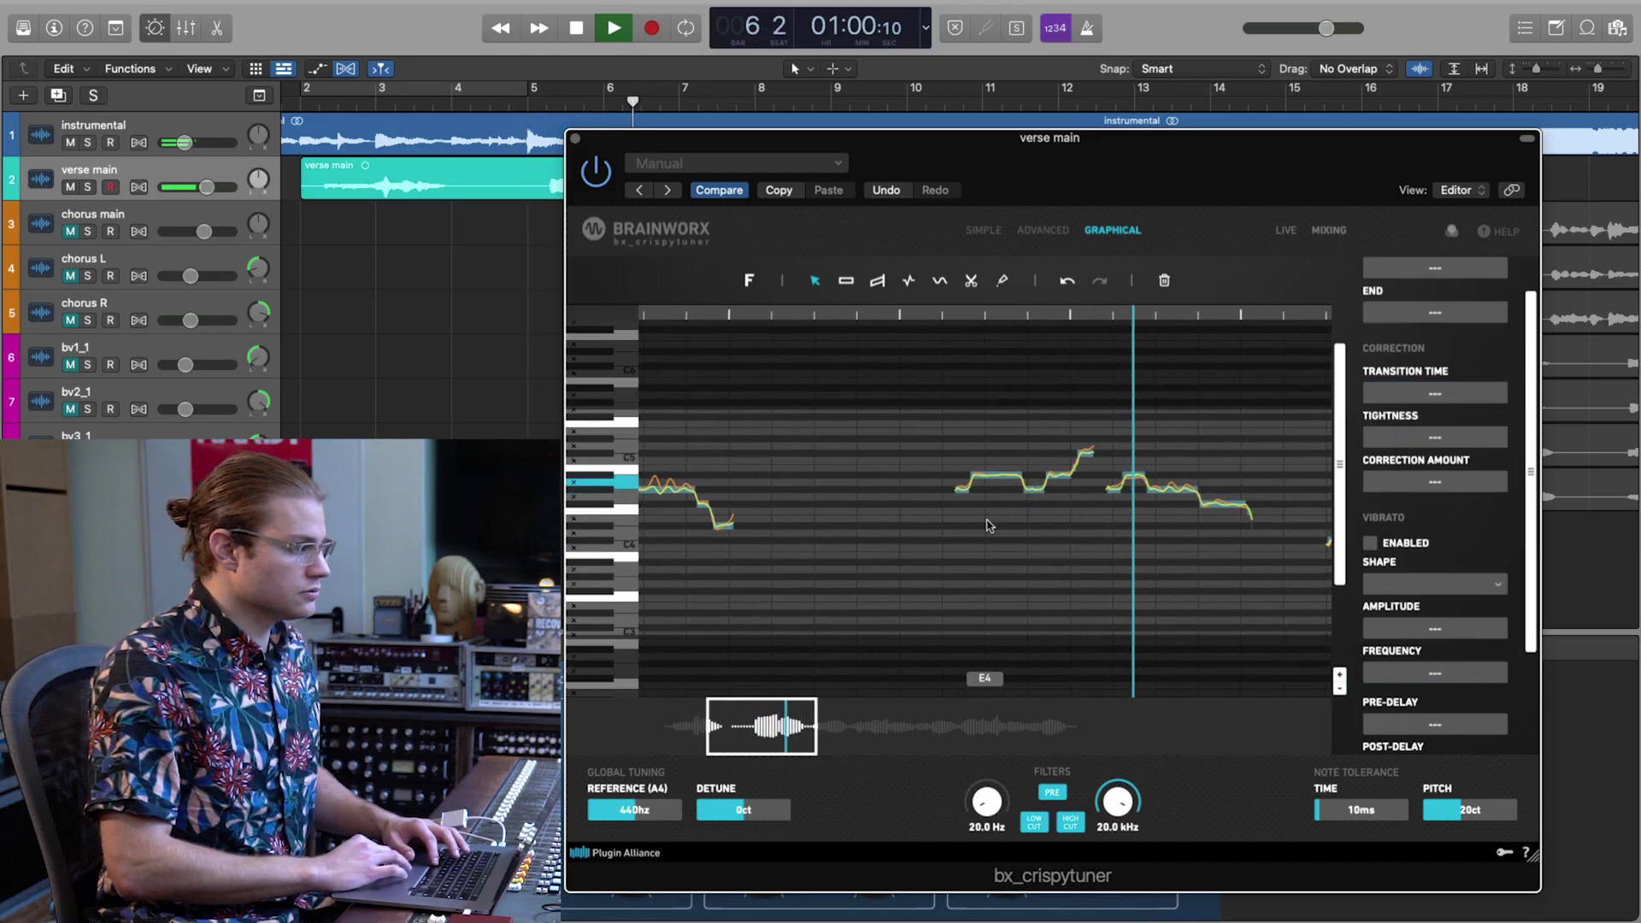
Listen through the following phrases to bar 8, and replay the second phrase from bar 5.
scroll(1049, 476, up, 5)
scroll(1049, 476, down, 4)
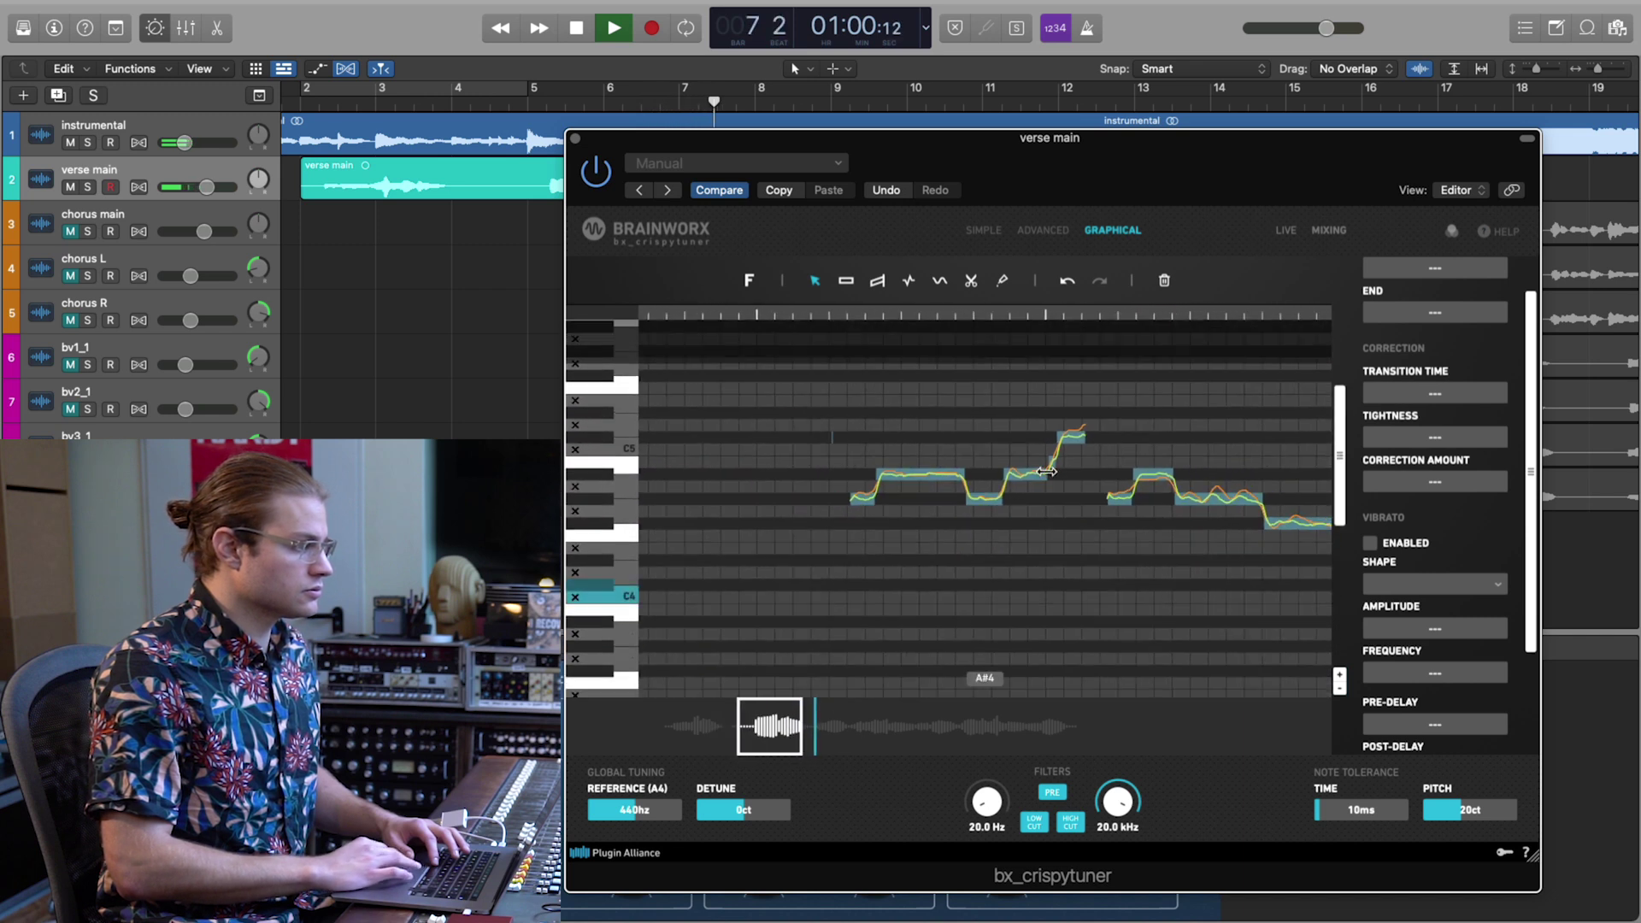
key(space)
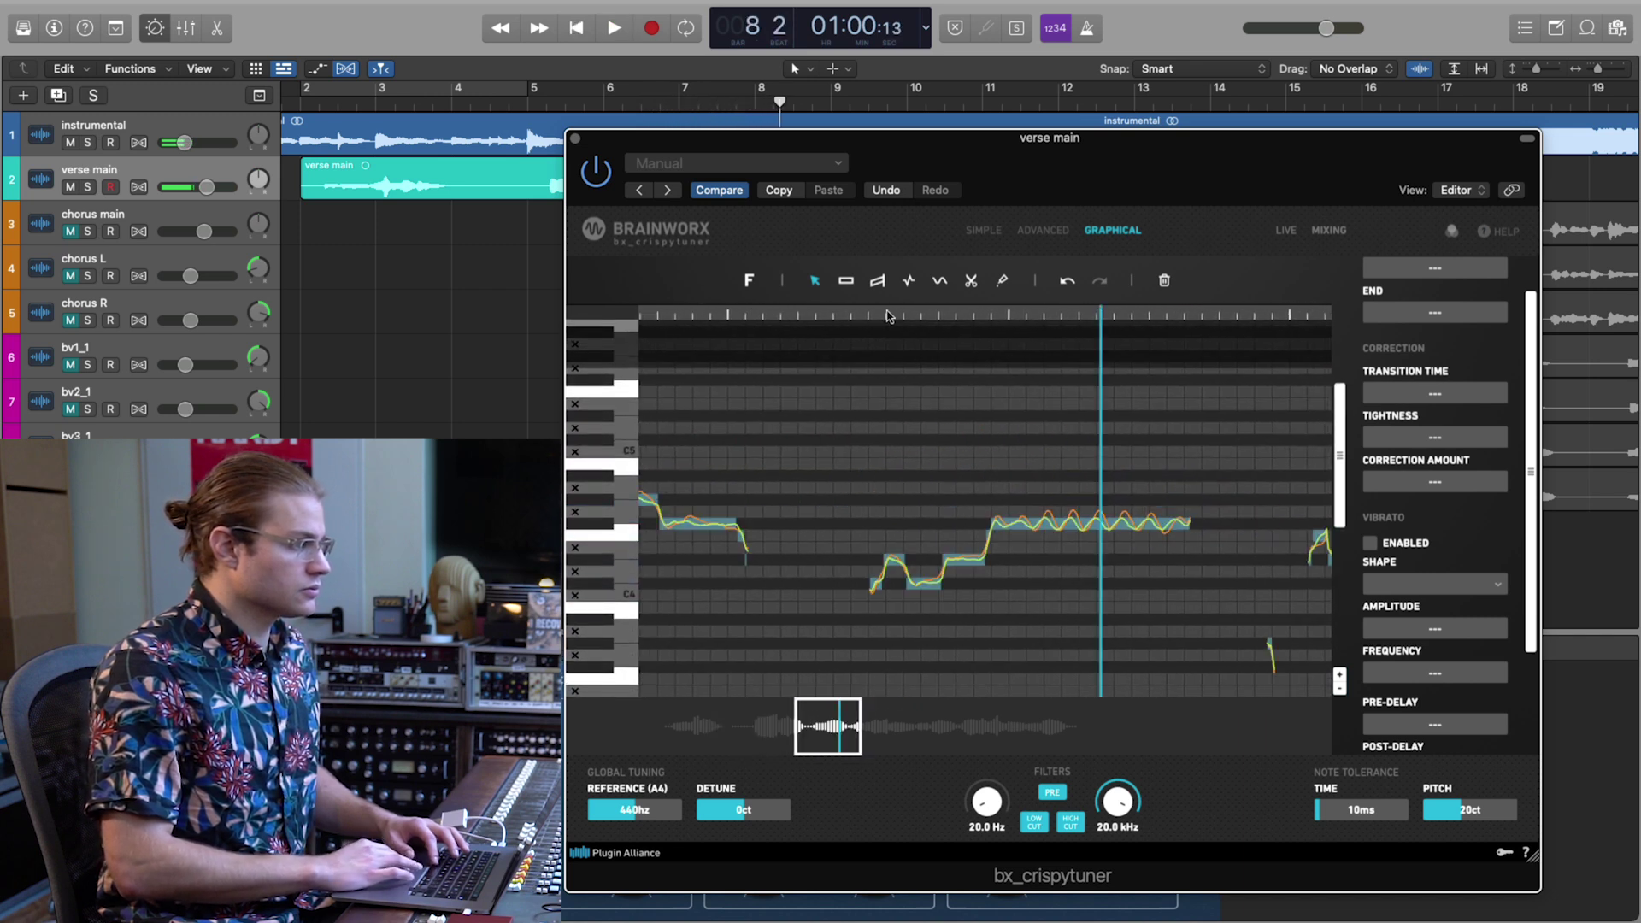
click(740, 316)
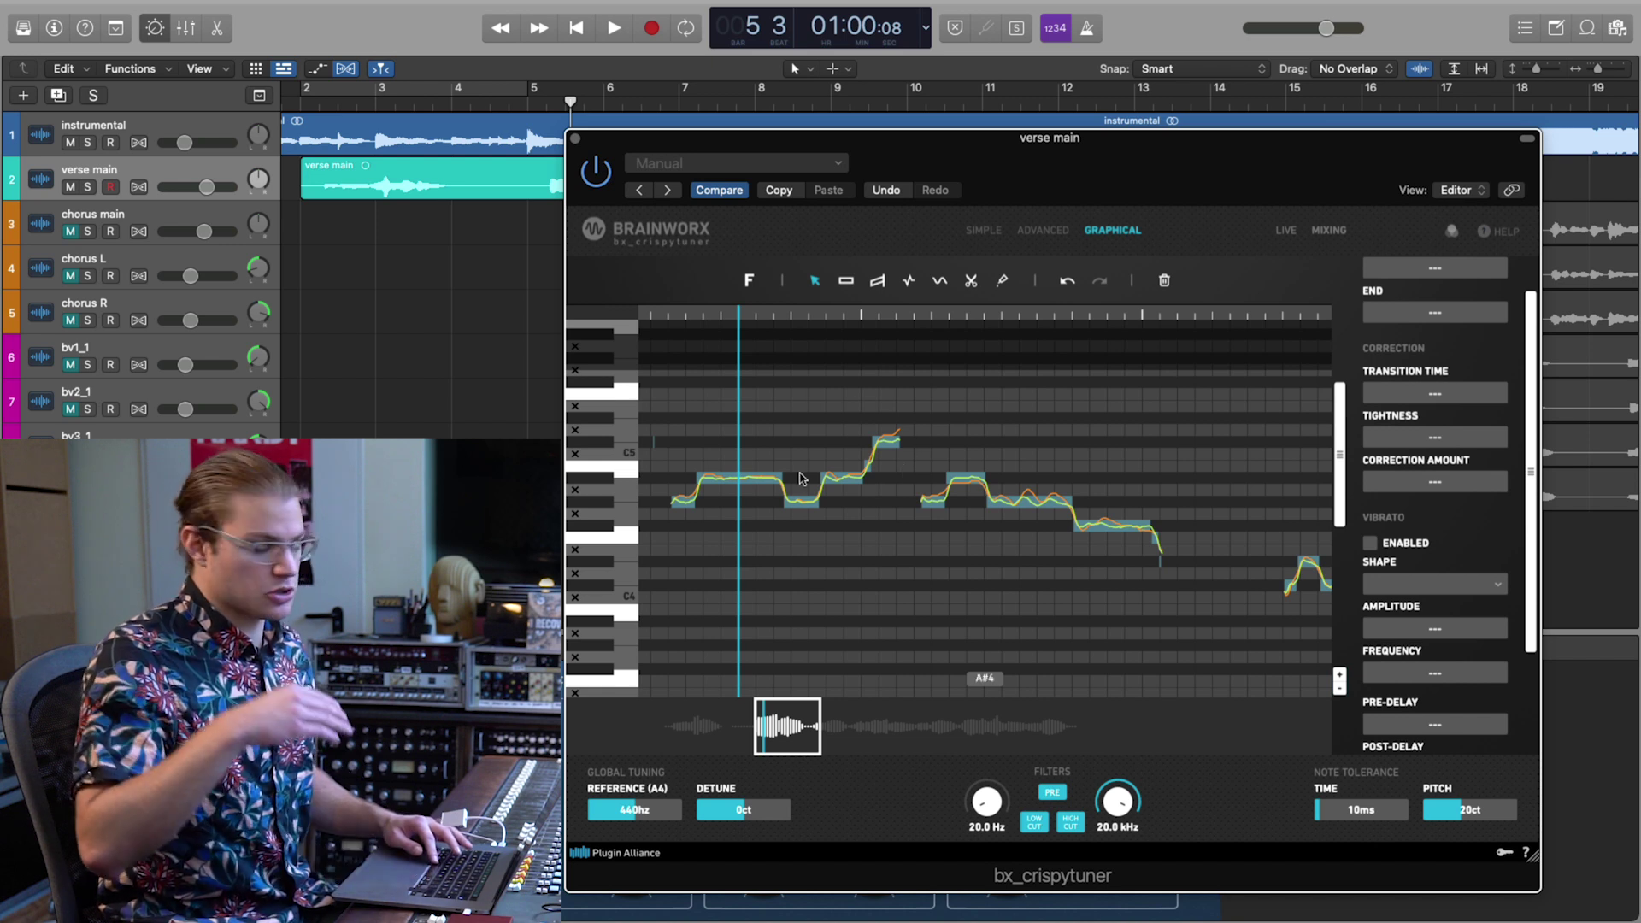
key(space)
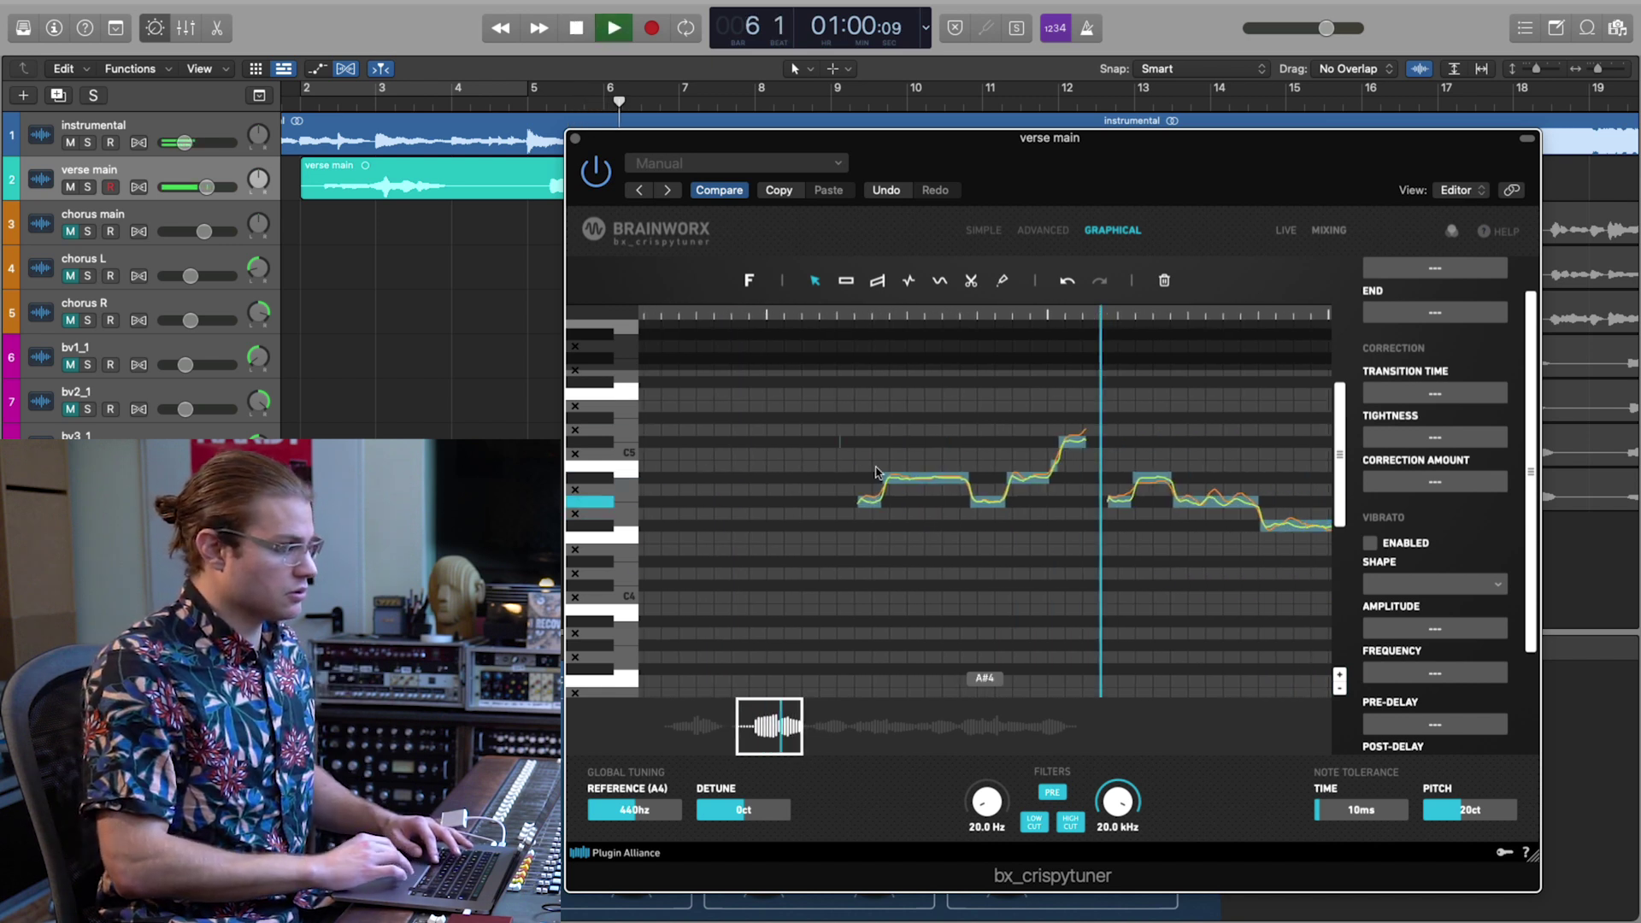
key(space)
Solo the verse main track and play the rising end of the second phrase's first half, from bar 5 to bar 6.
key(s)
click(923, 316)
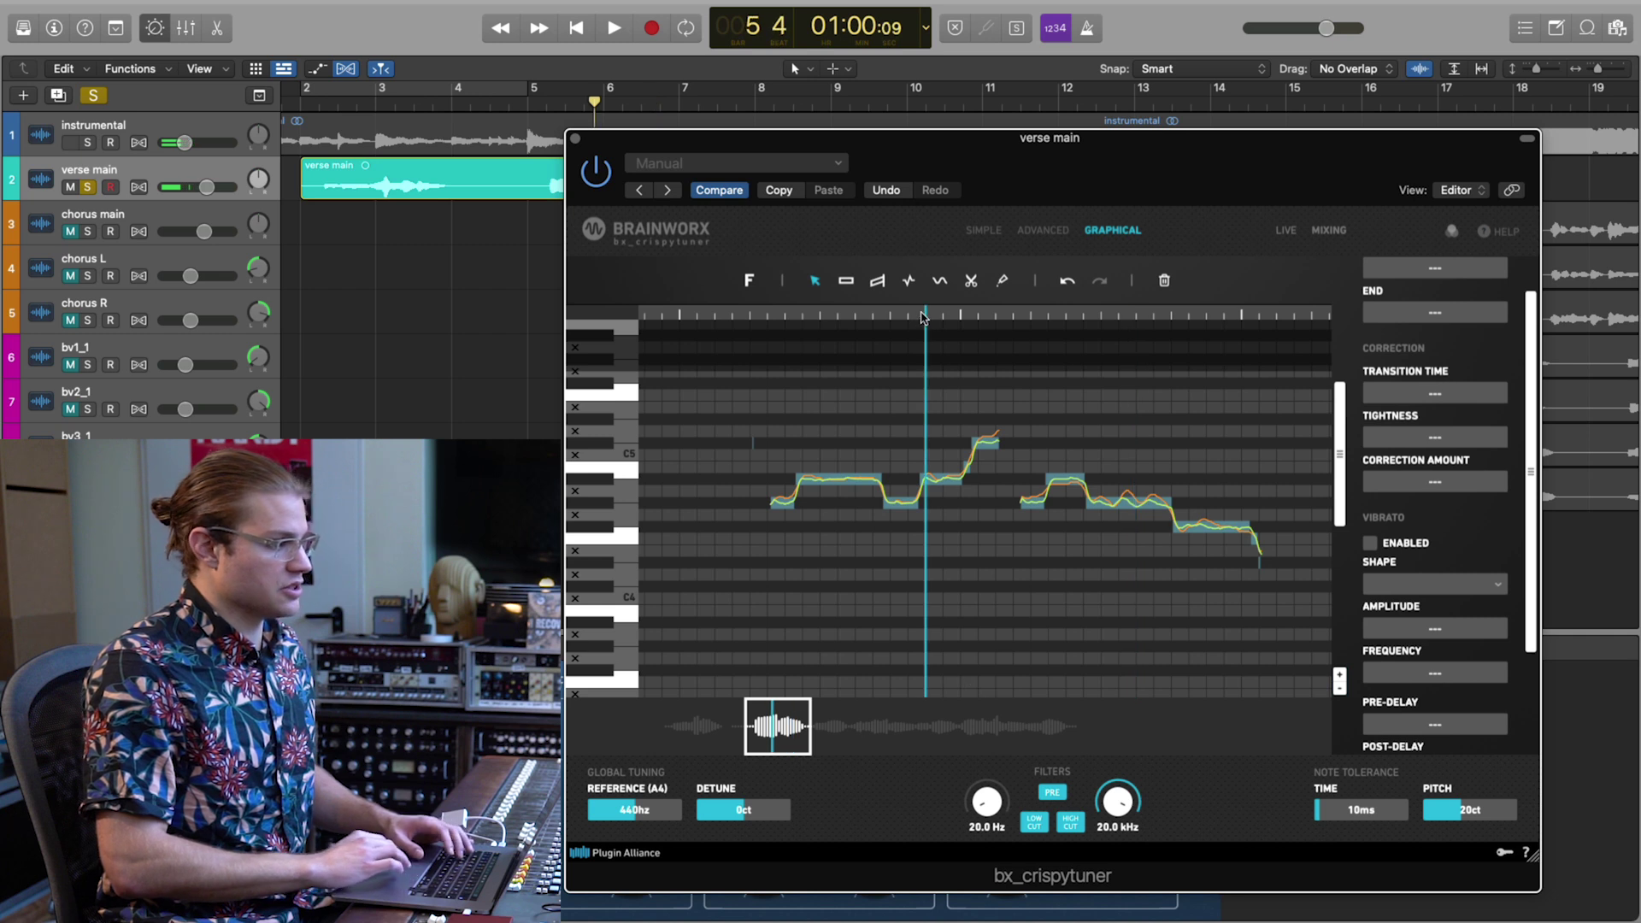
key(space)
key(space)
key(space)
scroll(917, 389, up, 3)
key(space)
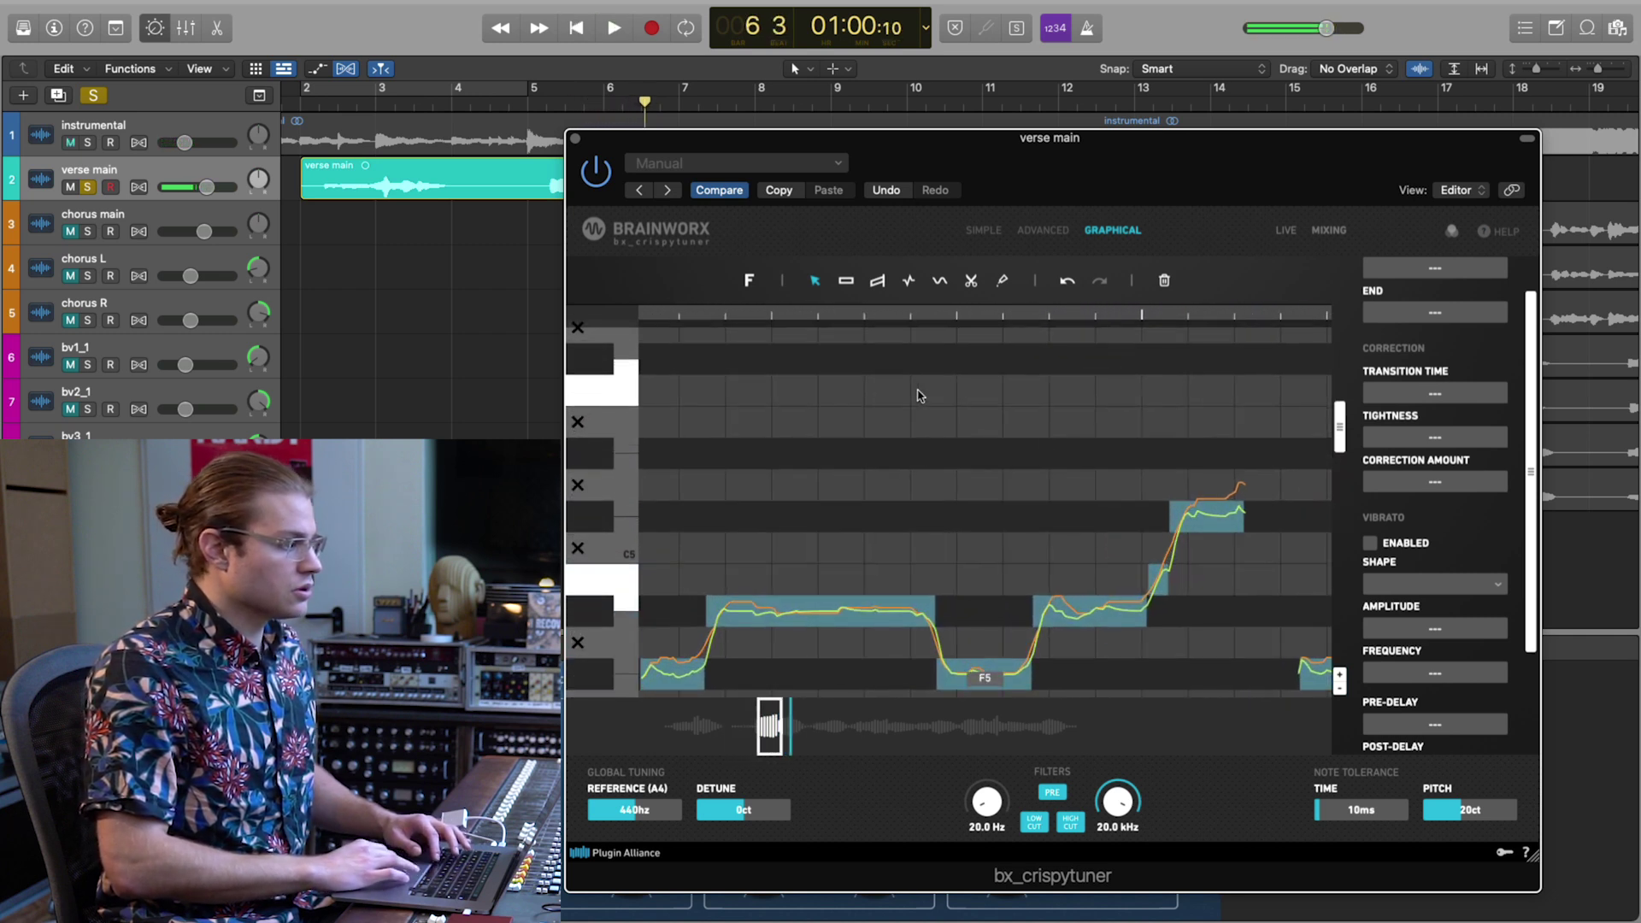
Set the correction amount of the short B4 transition note in the second phrase's rising end to 0%.
click(1186, 536)
scroll(1183, 529, up, 4)
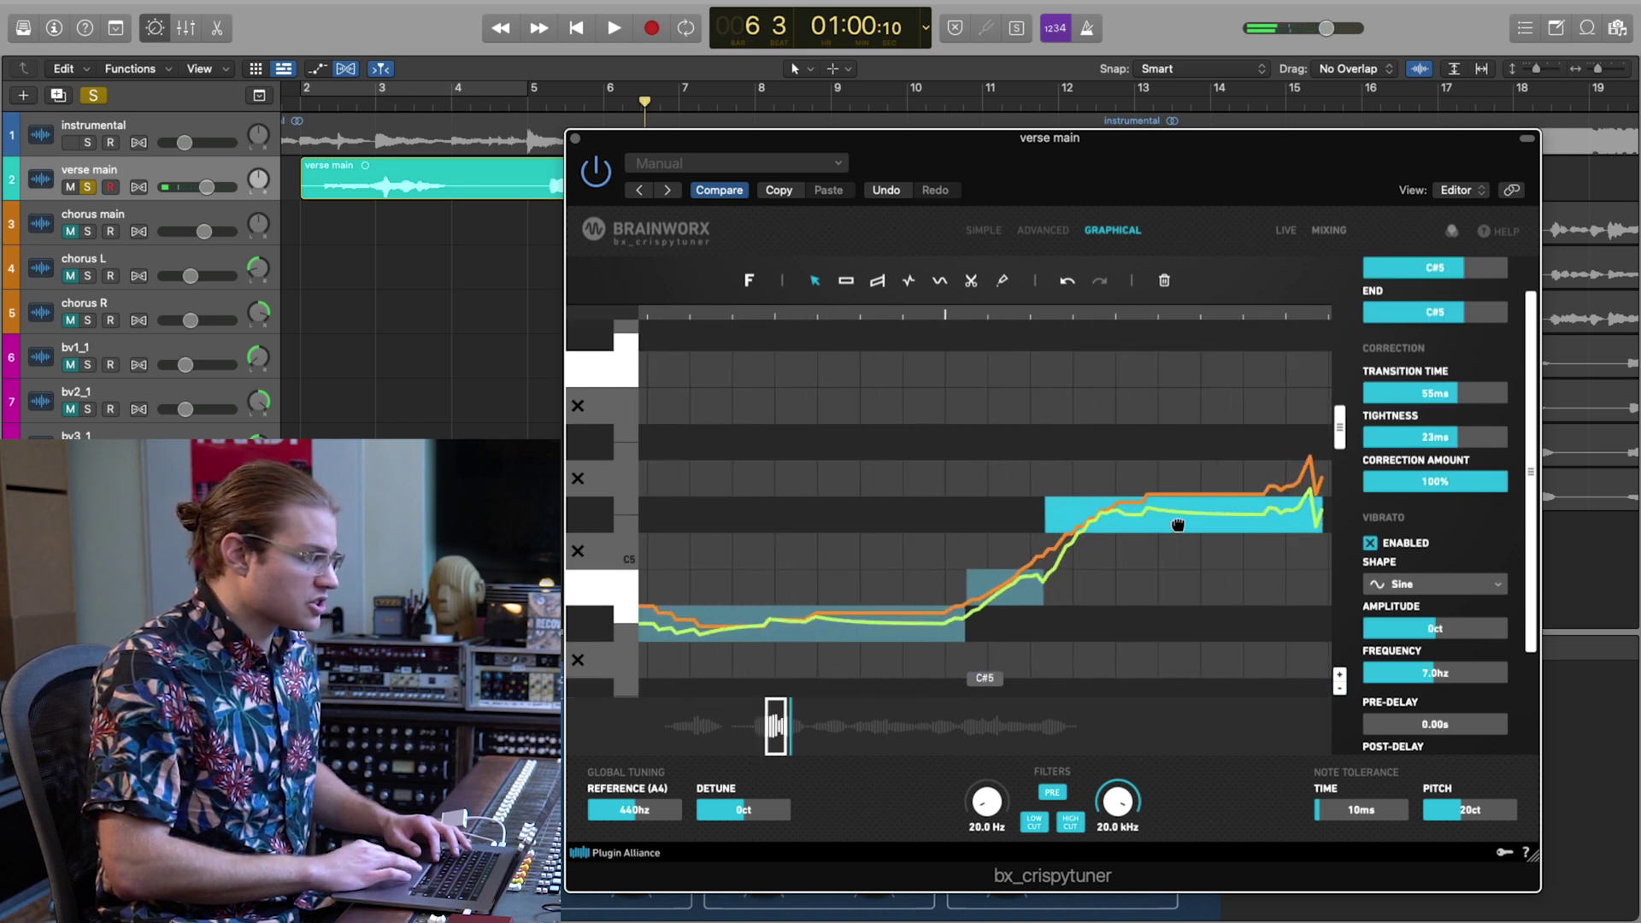
drag(1105, 601, 1030, 523)
click(1198, 563)
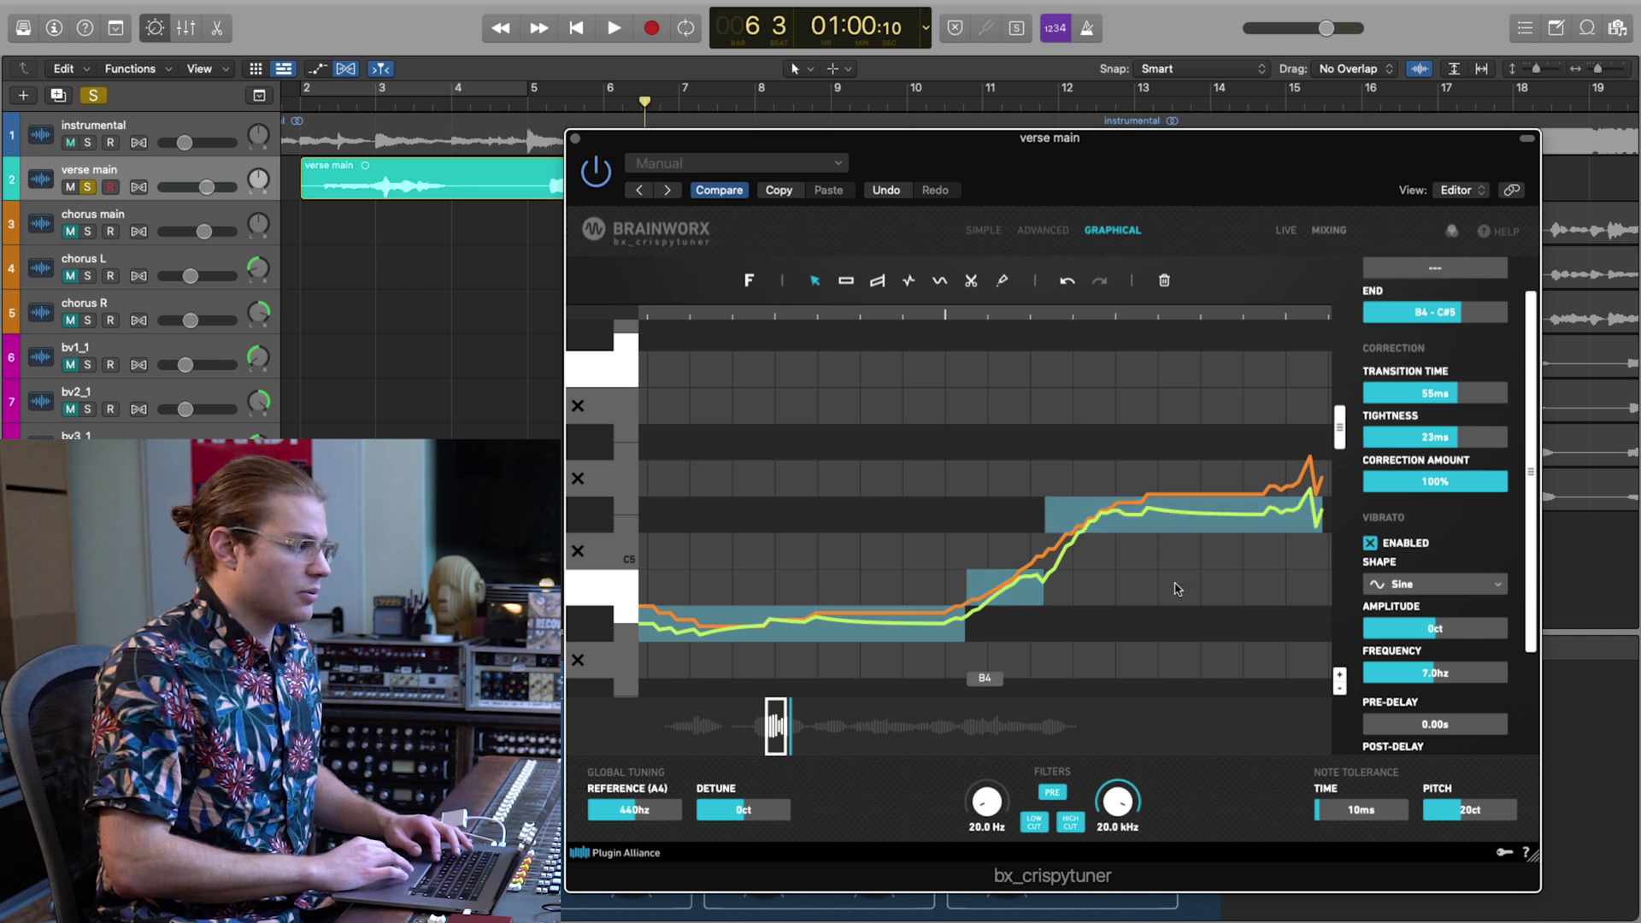
click(1021, 596)
drag(1487, 489, 1382, 487)
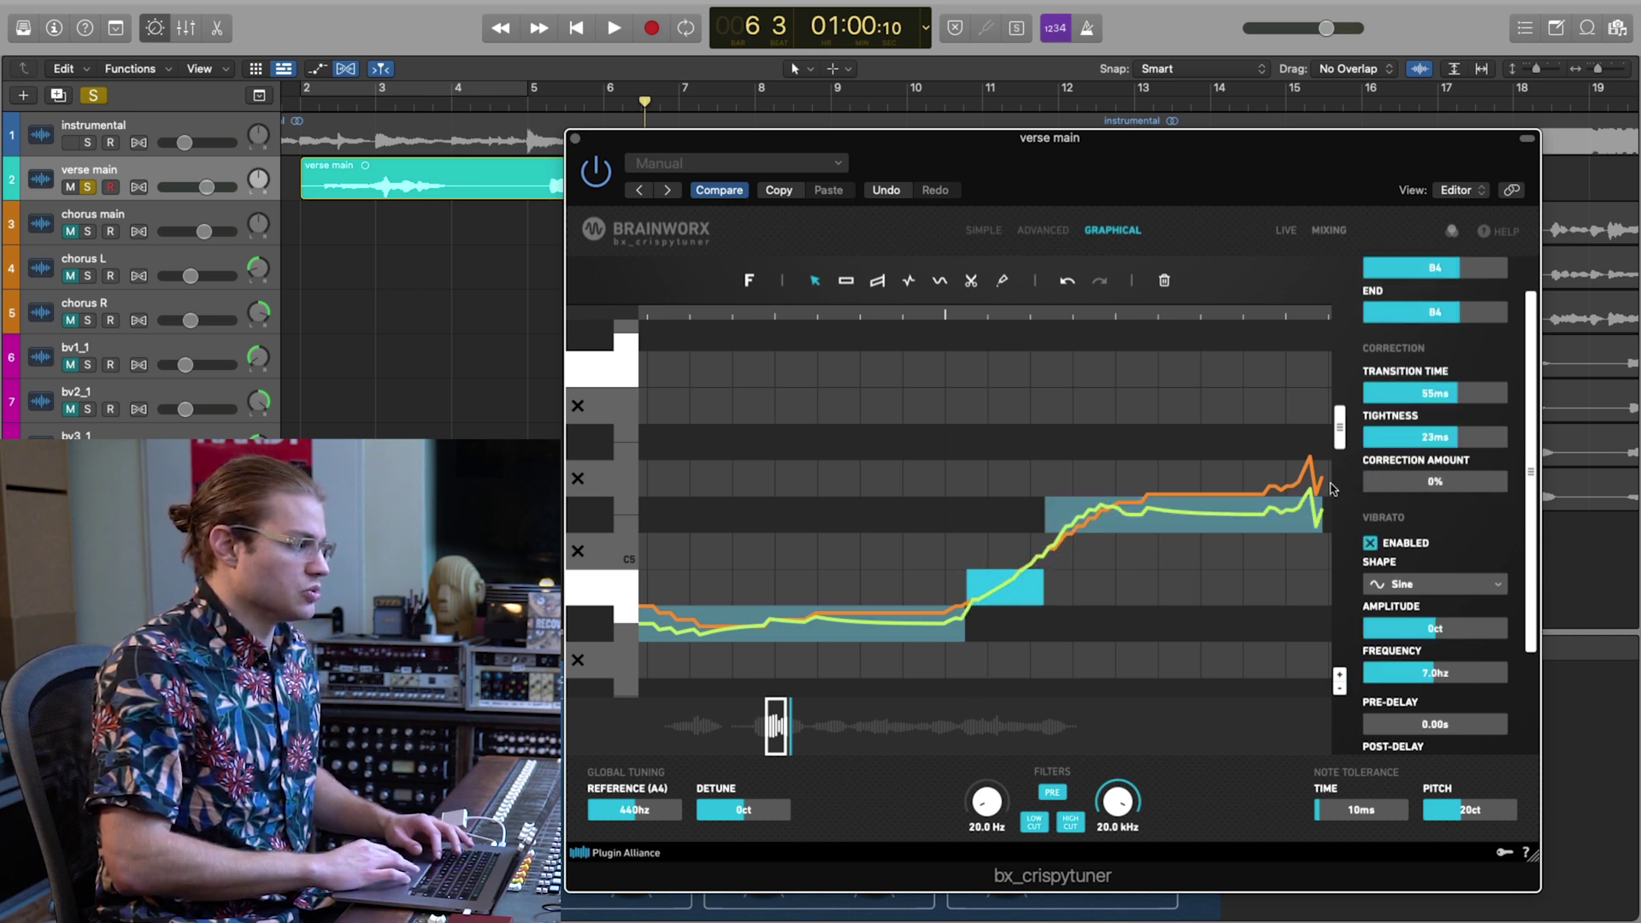
click(1122, 595)
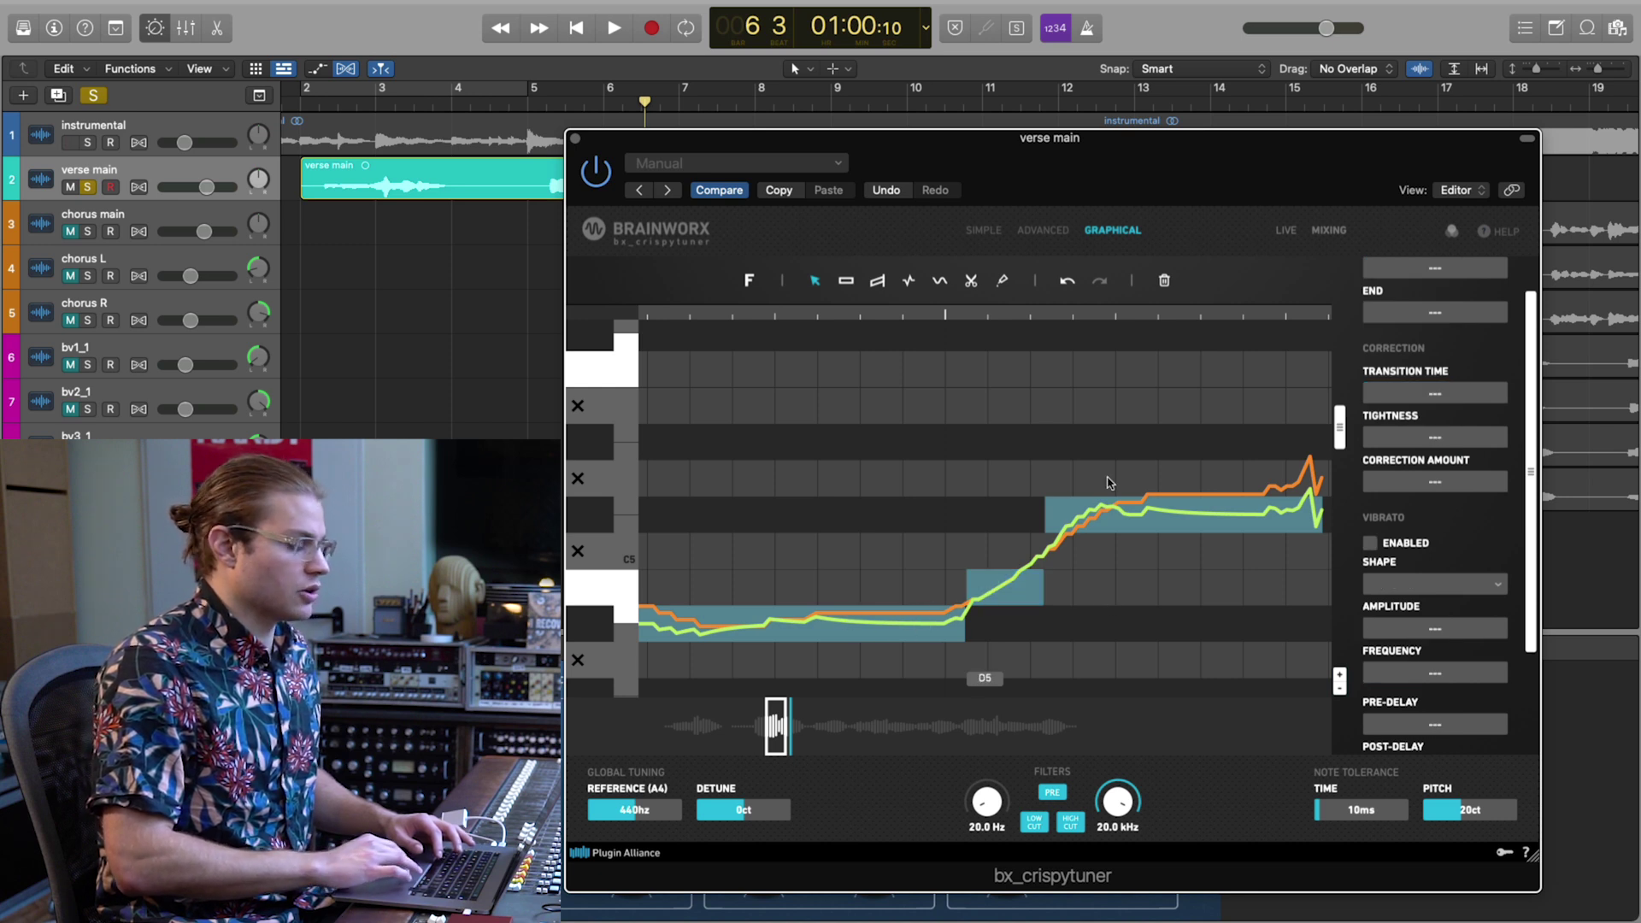
Play the second phrase's rising end from bar 5 to bar 6 to judge the uncorrected transition note.
scroll(1066, 598, down, 5)
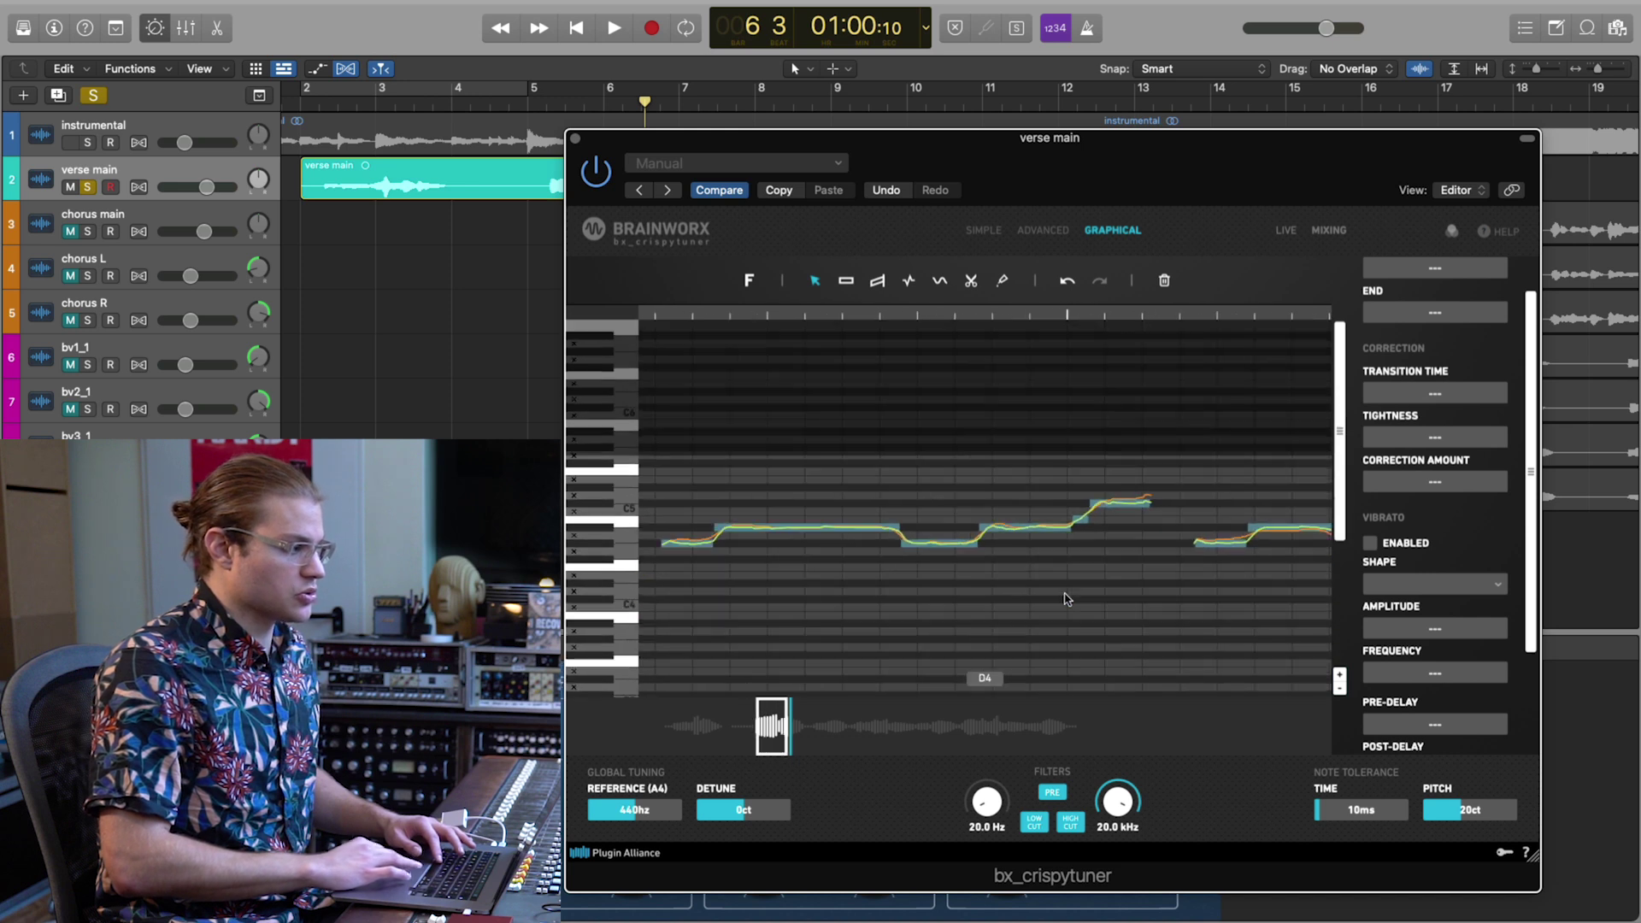
click(914, 316)
click(672, 308)
key(space)
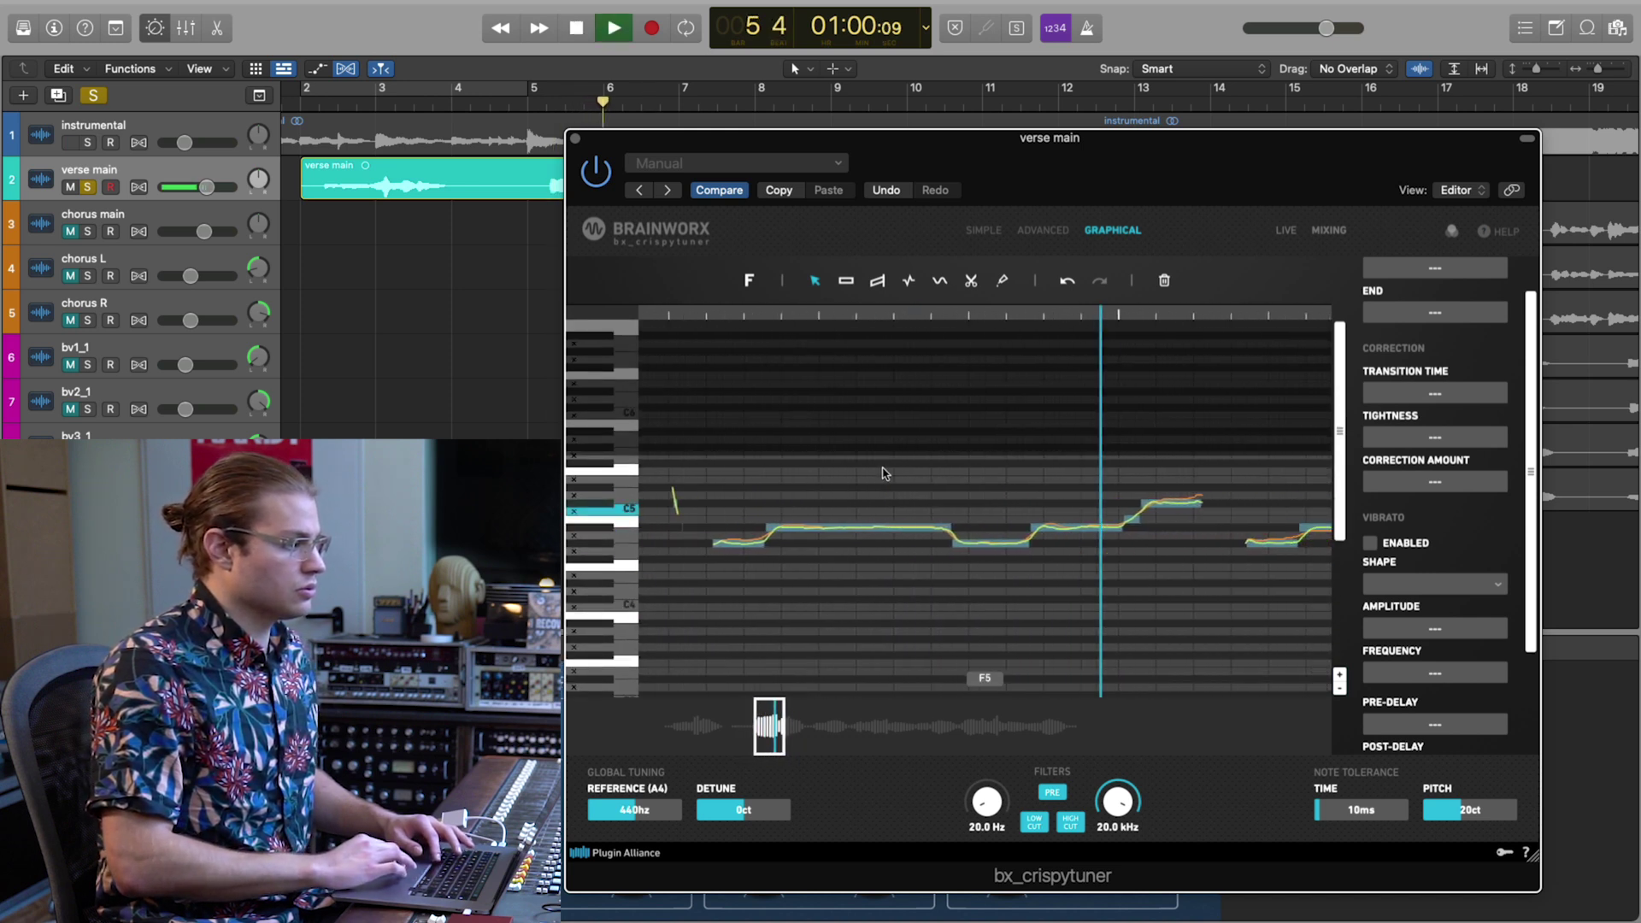
key(space)
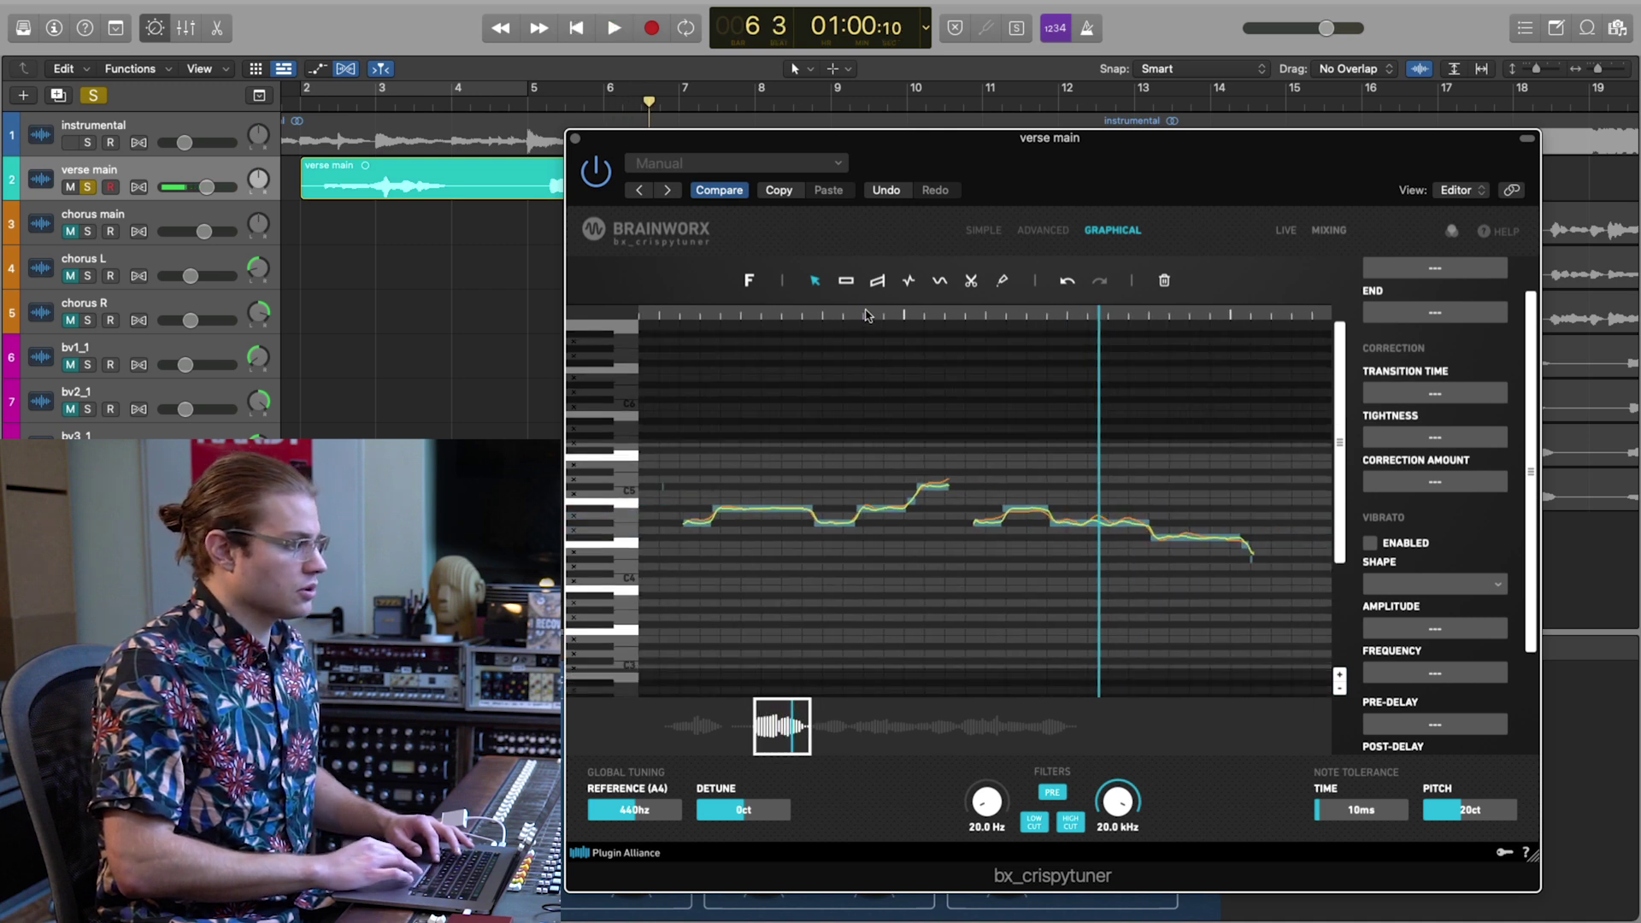
Restore the B4 transition note's correction amount to 100% and play the rising end for comparison.
click(864, 314)
click(912, 504)
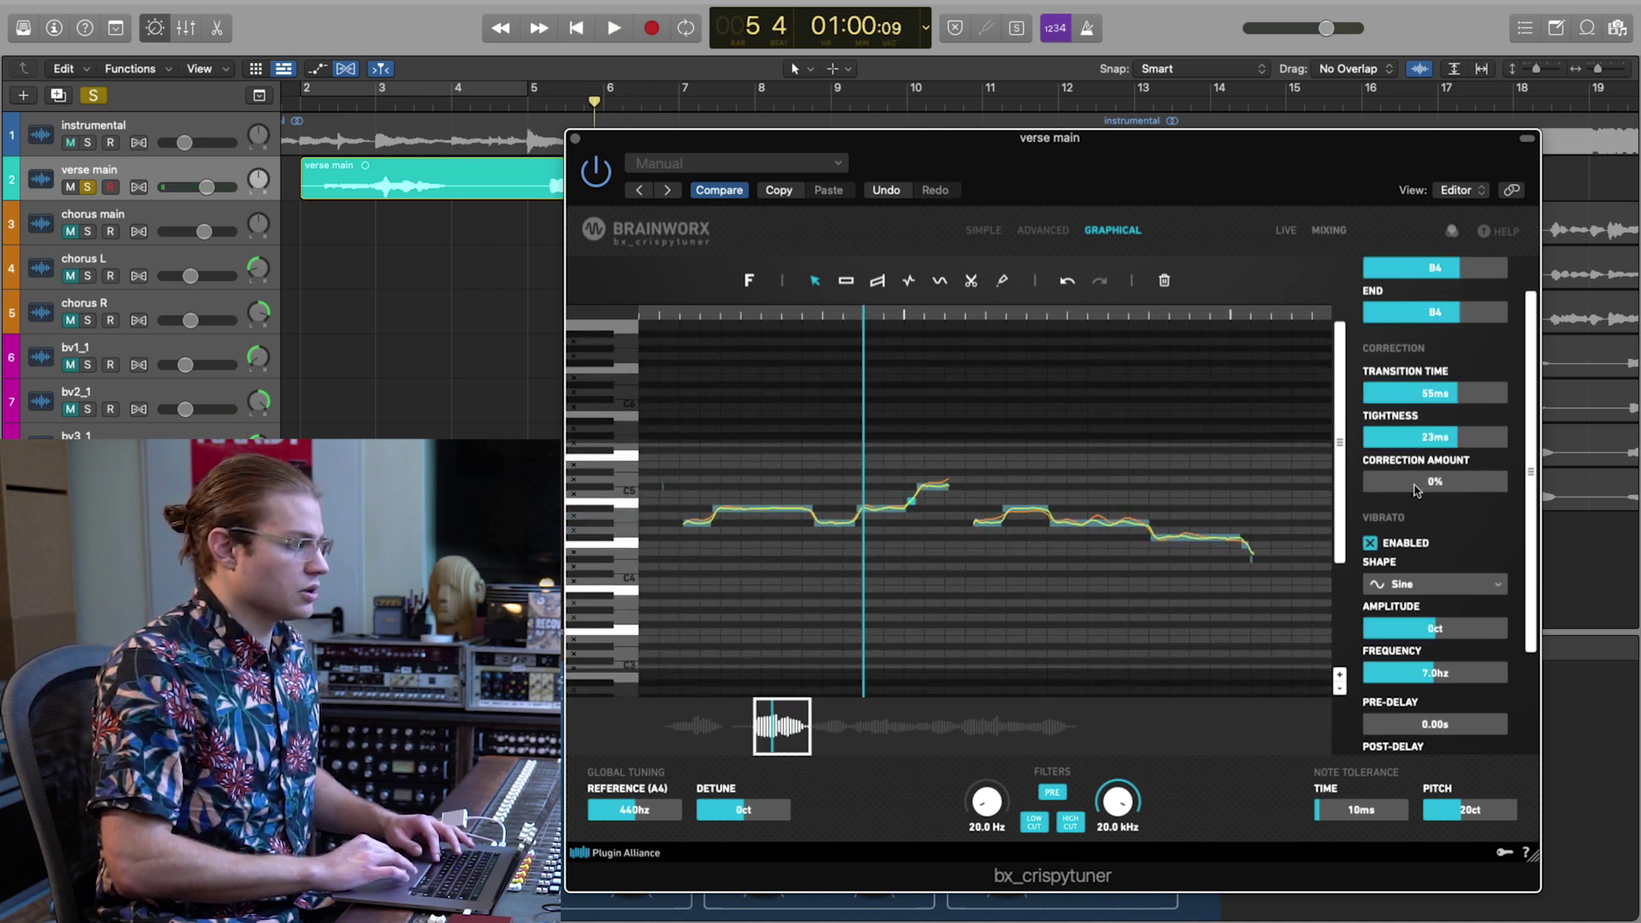
drag(1416, 489, 1639, 489)
click(850, 428)
key(space)
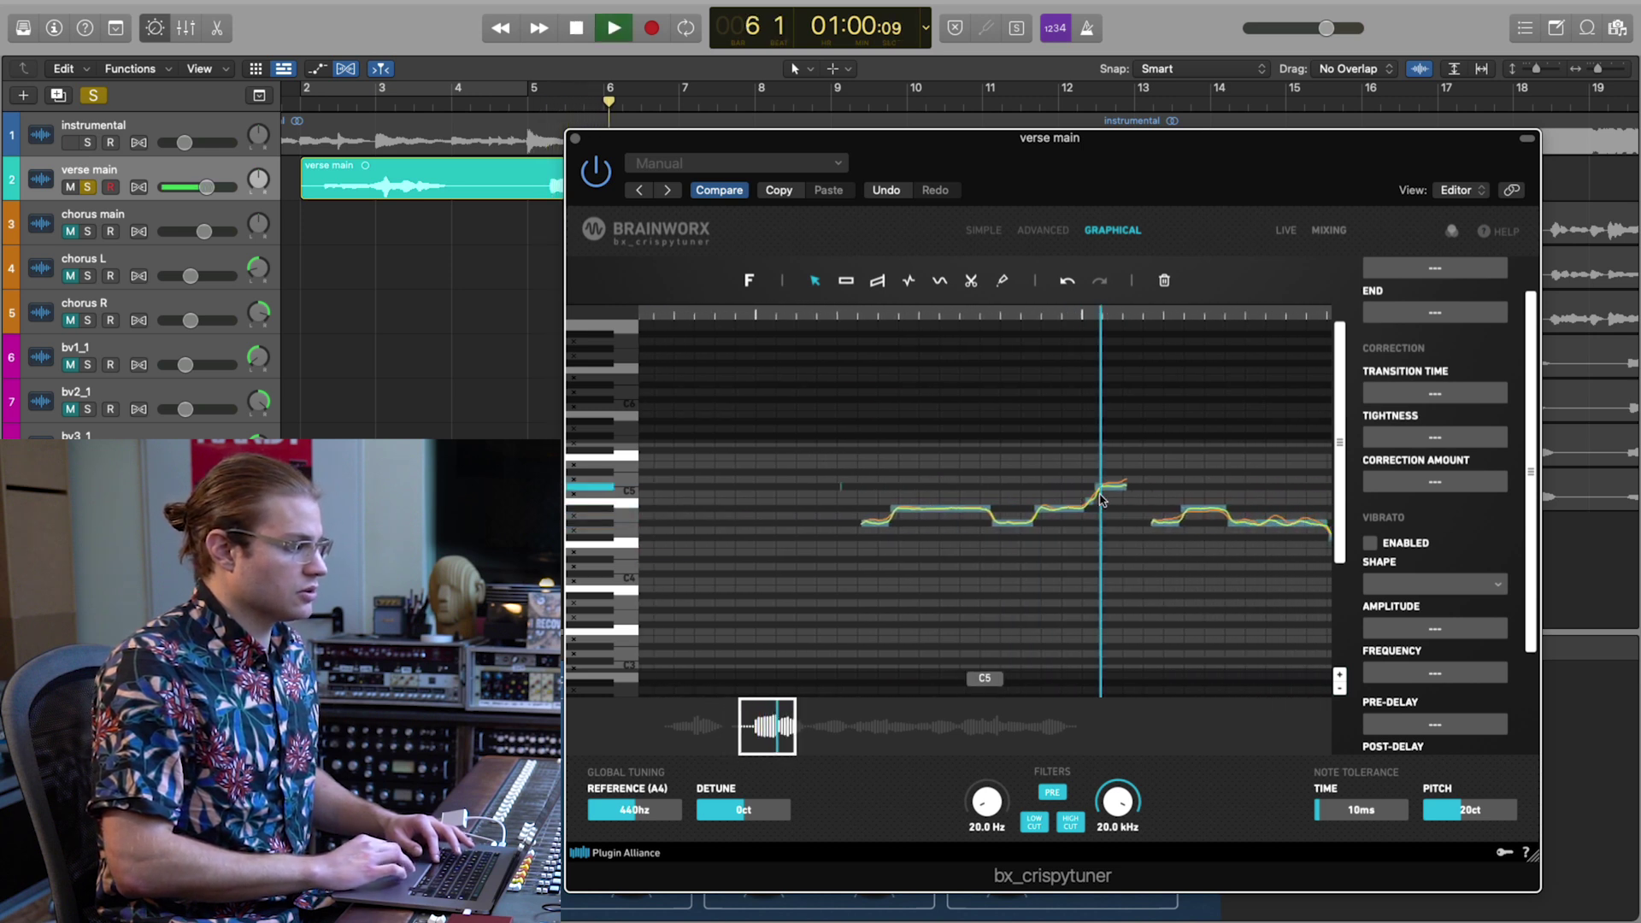
key(space)
Set the B4 transition note's correction amount back to 0% and replay the rising end around bar 6.
scroll(1102, 500, up, 5)
click(711, 494)
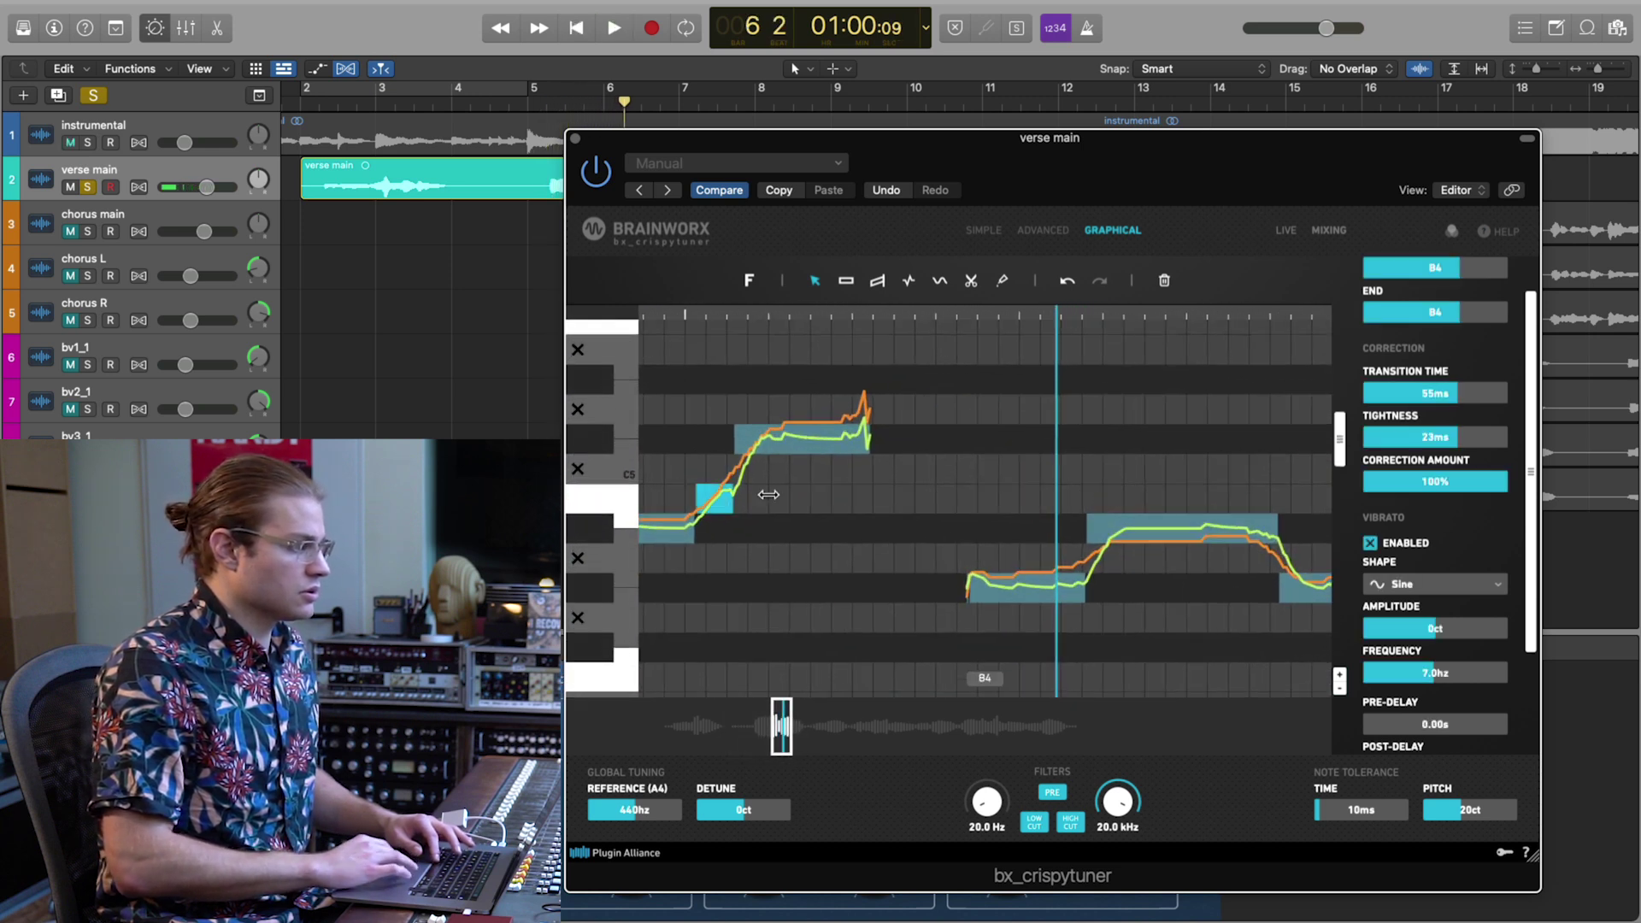
drag(1425, 496, 996, 465)
scroll(996, 465, down, 5)
click(756, 314)
key(space)
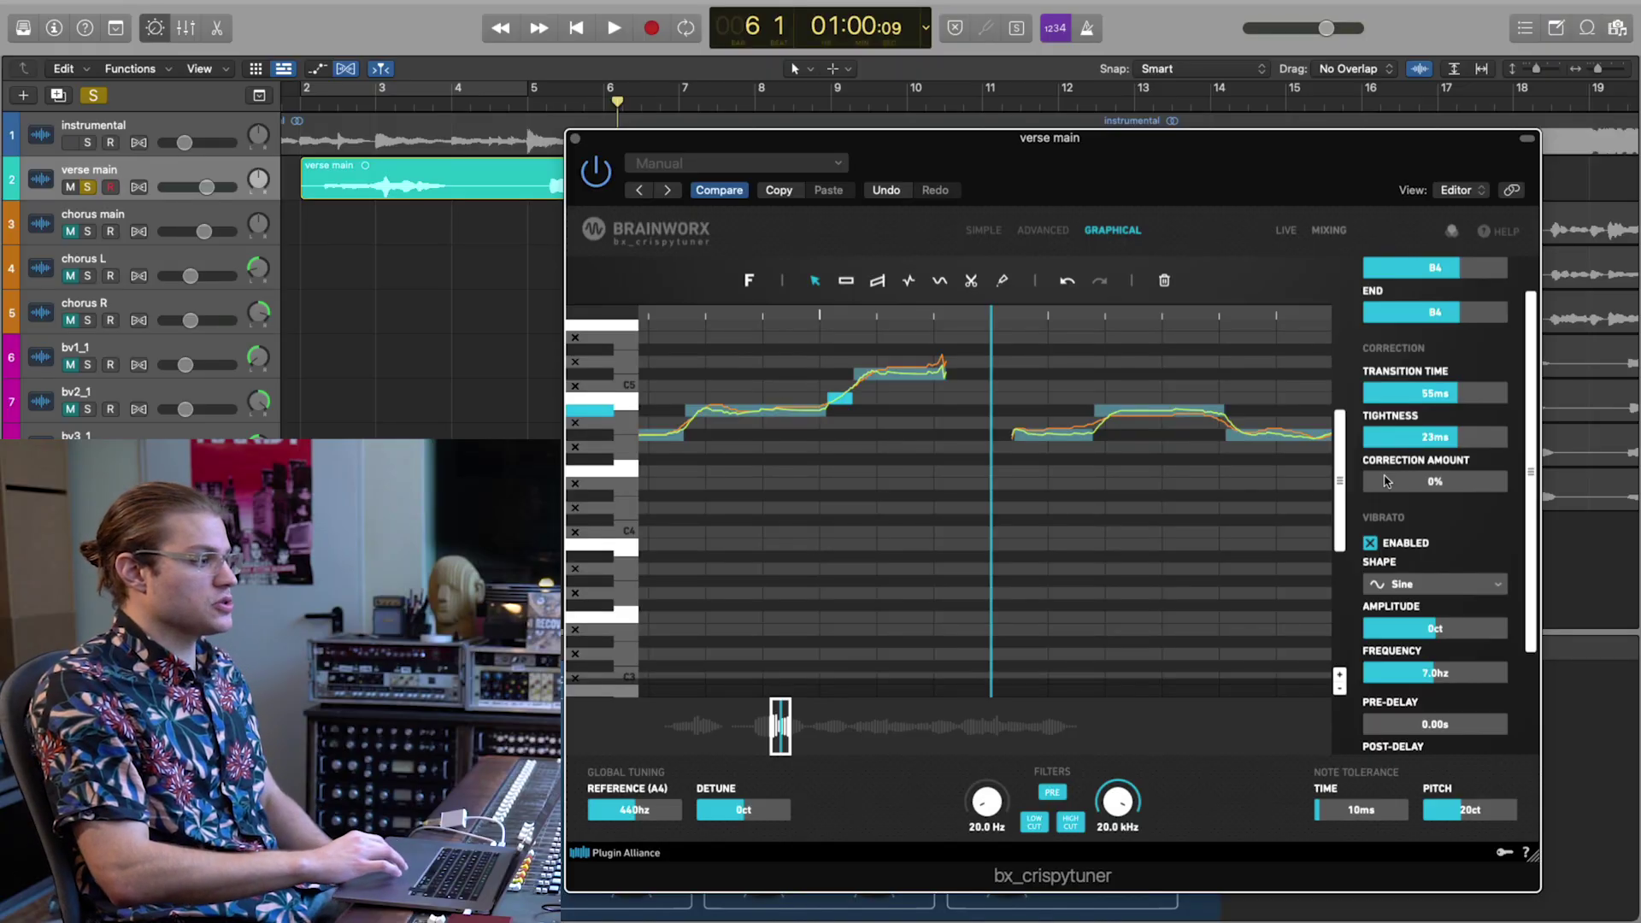
Try a tightness of 90 ms on the long F#4 vibrato note near bar 8 and inspect its pitch curve.
scroll(858, 359, up, 3)
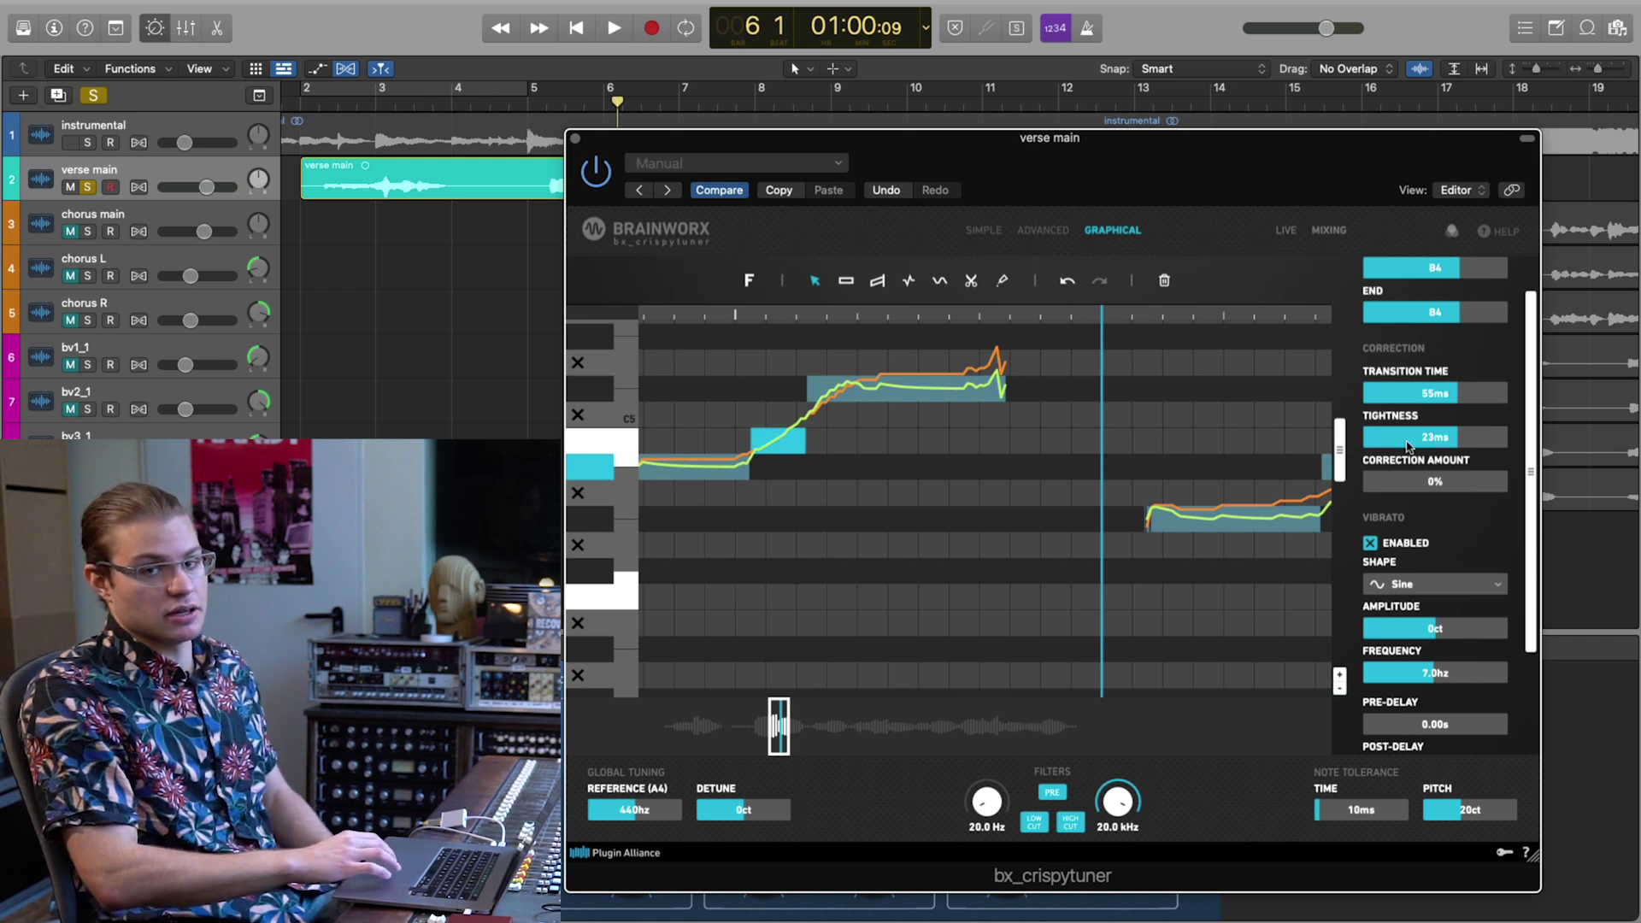
scroll(954, 553, down, 5)
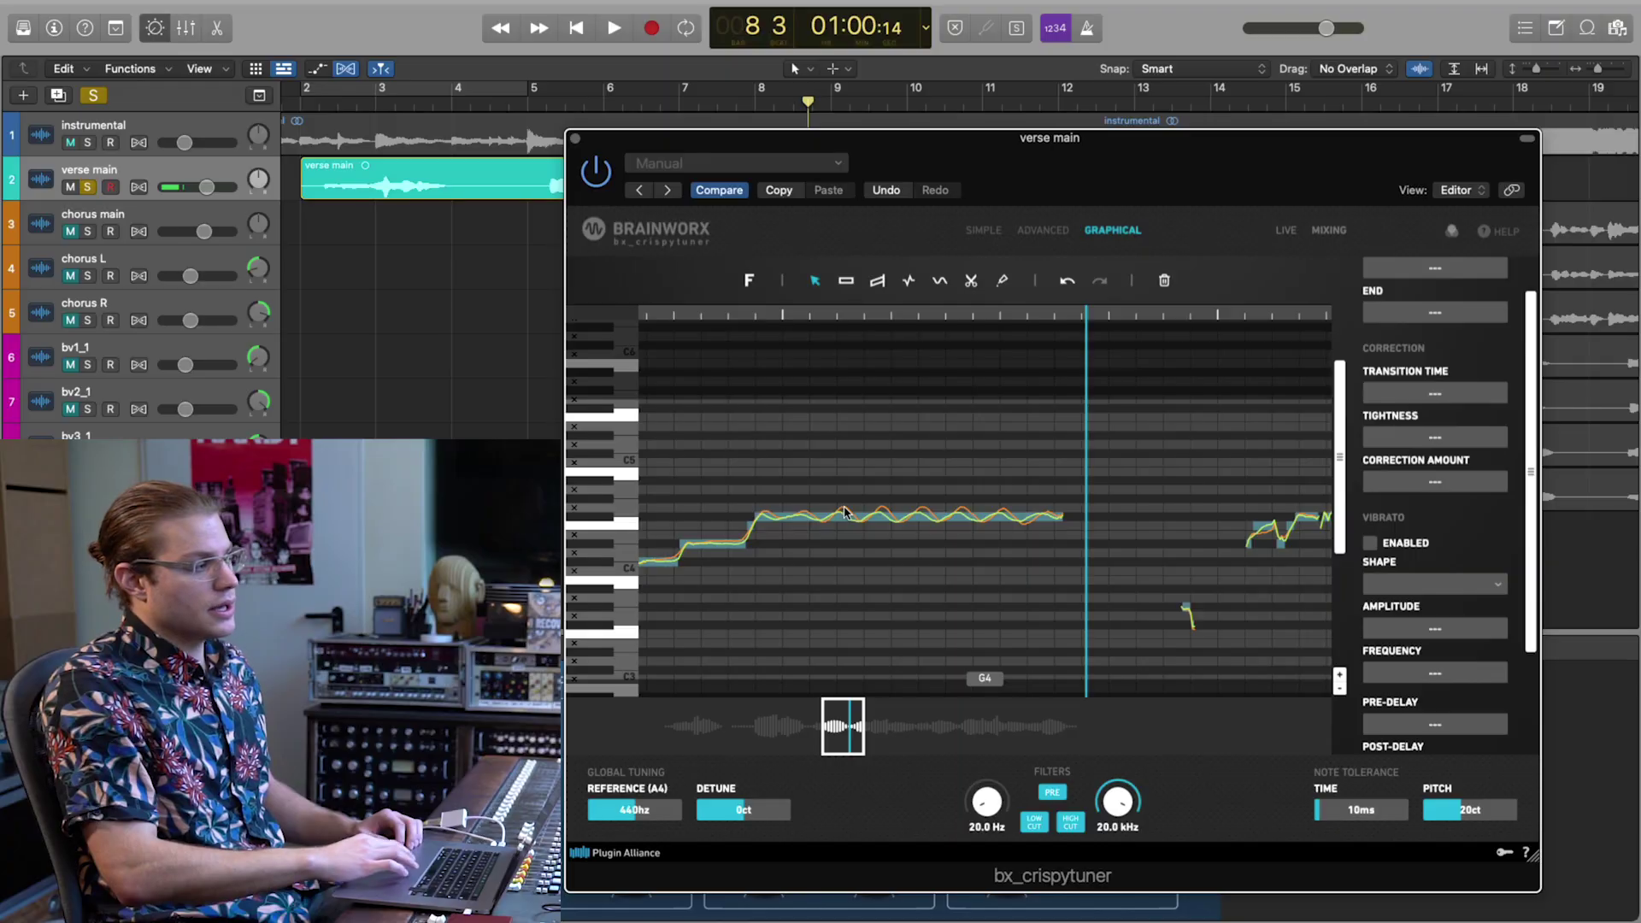
scroll(844, 511, up, 5)
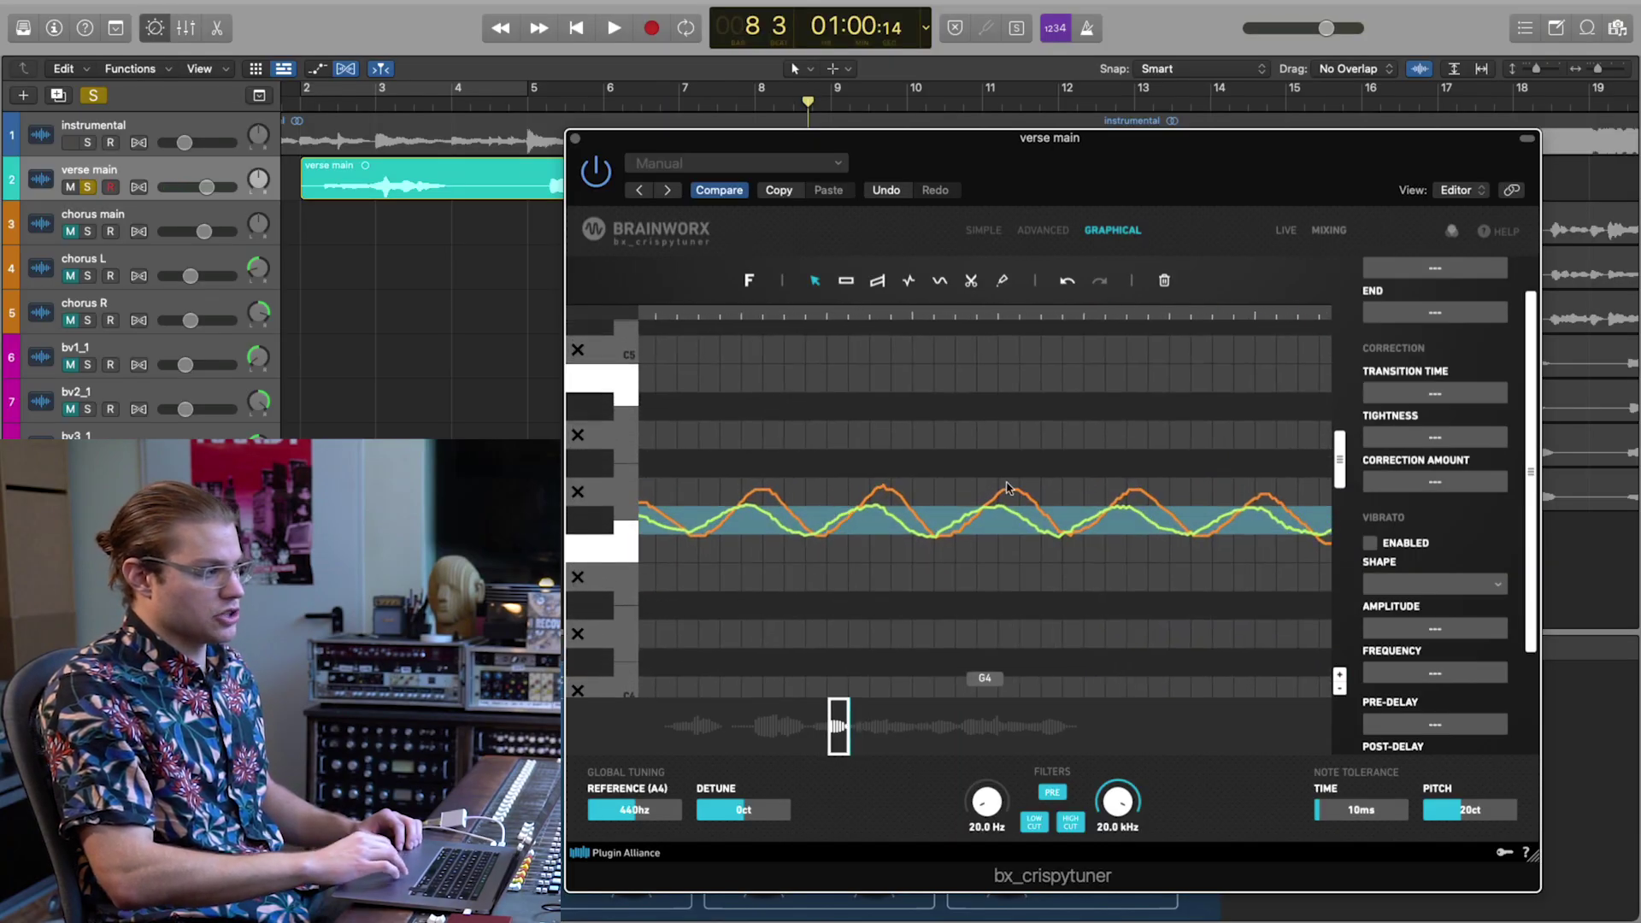
scroll(1033, 524, down, 5)
click(1035, 525)
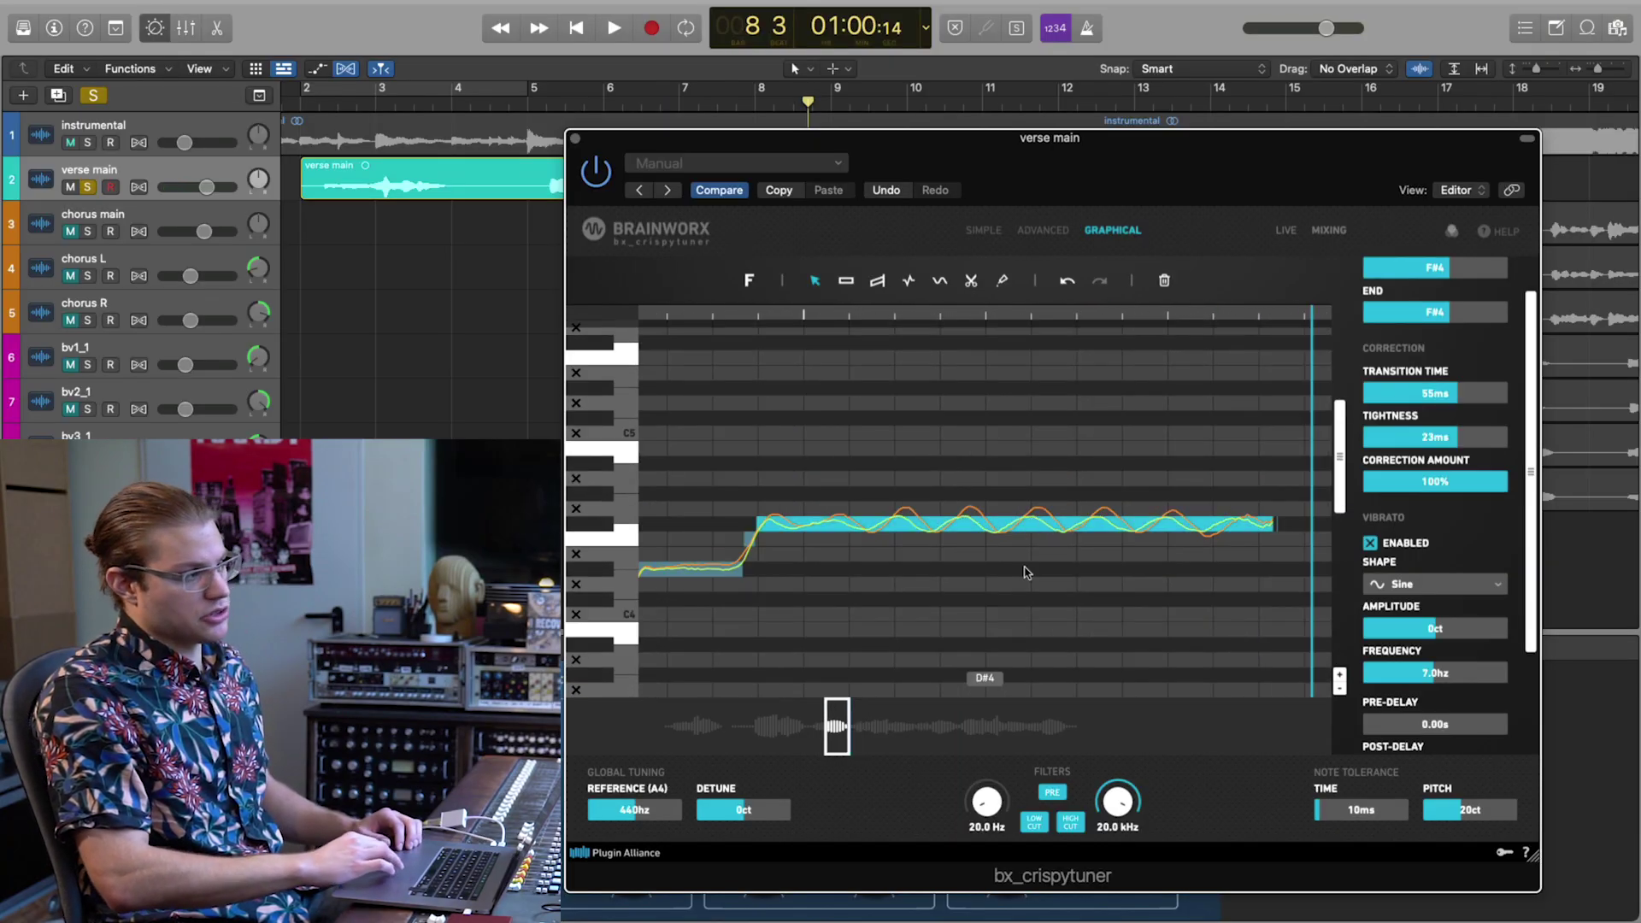
scroll(1026, 572, down, 2)
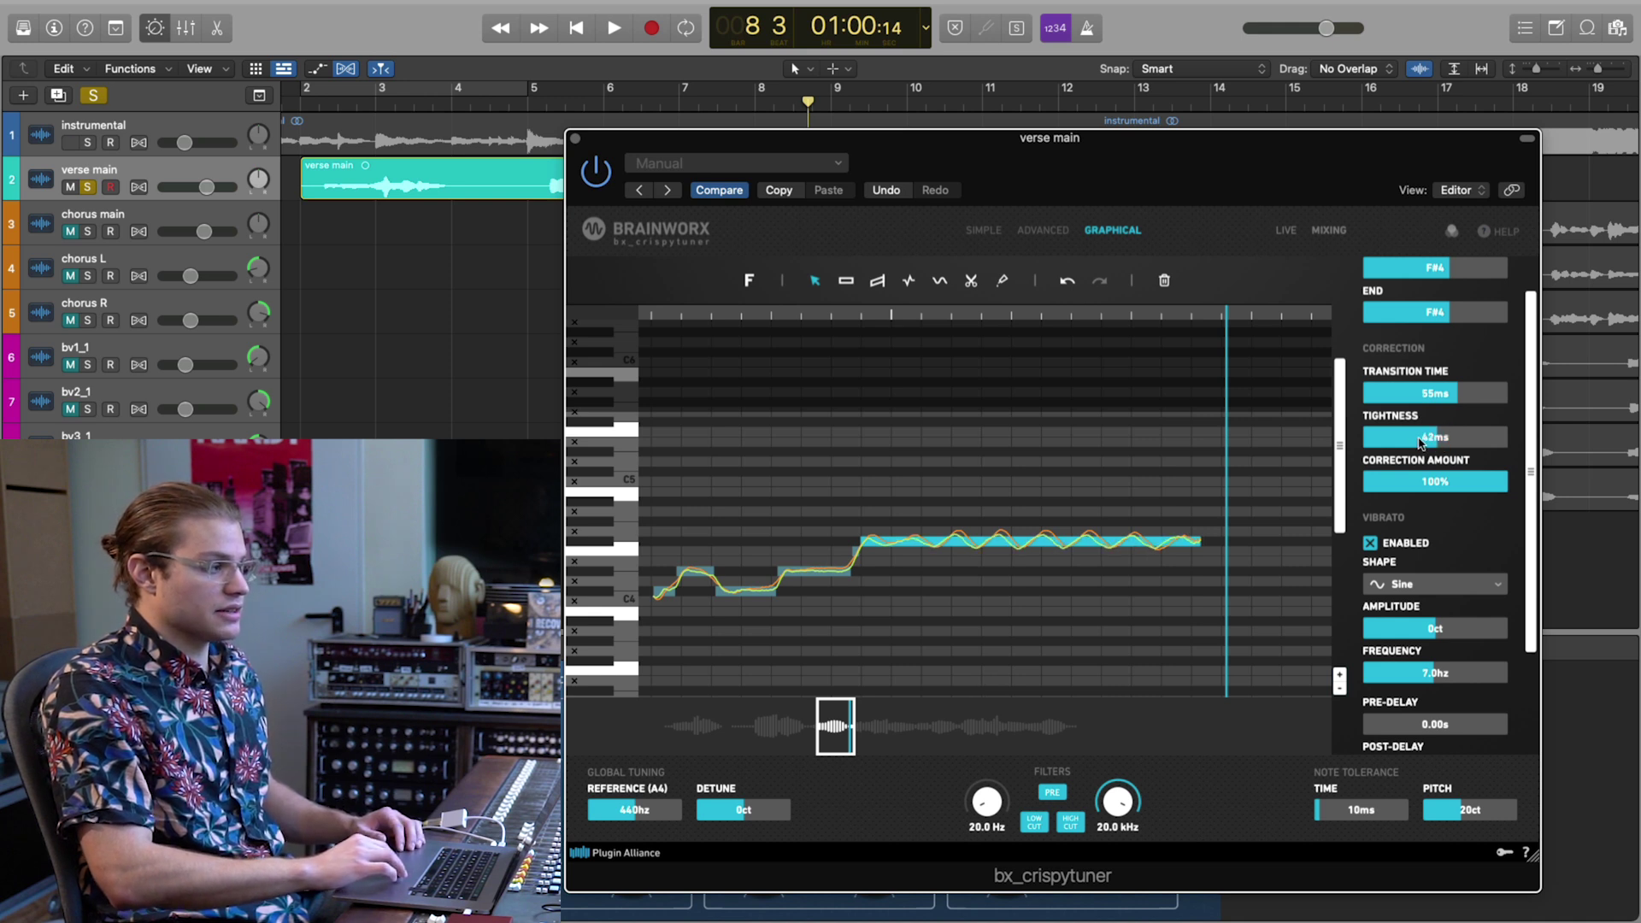
drag(1375, 441, 1379, 458)
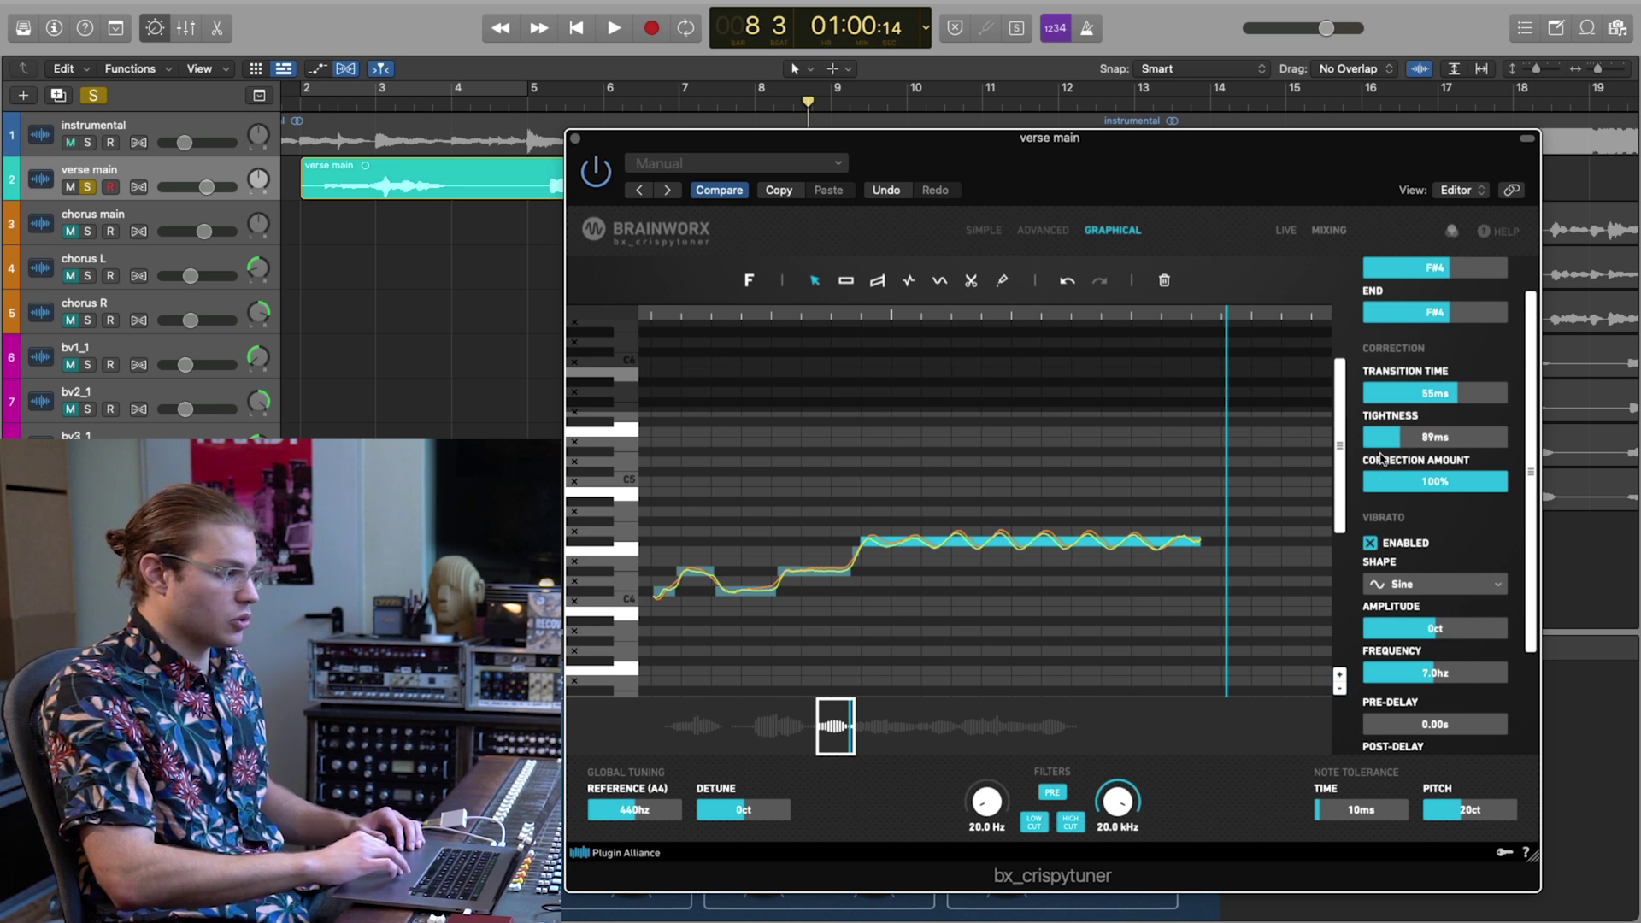
scroll(1060, 568, up, 5)
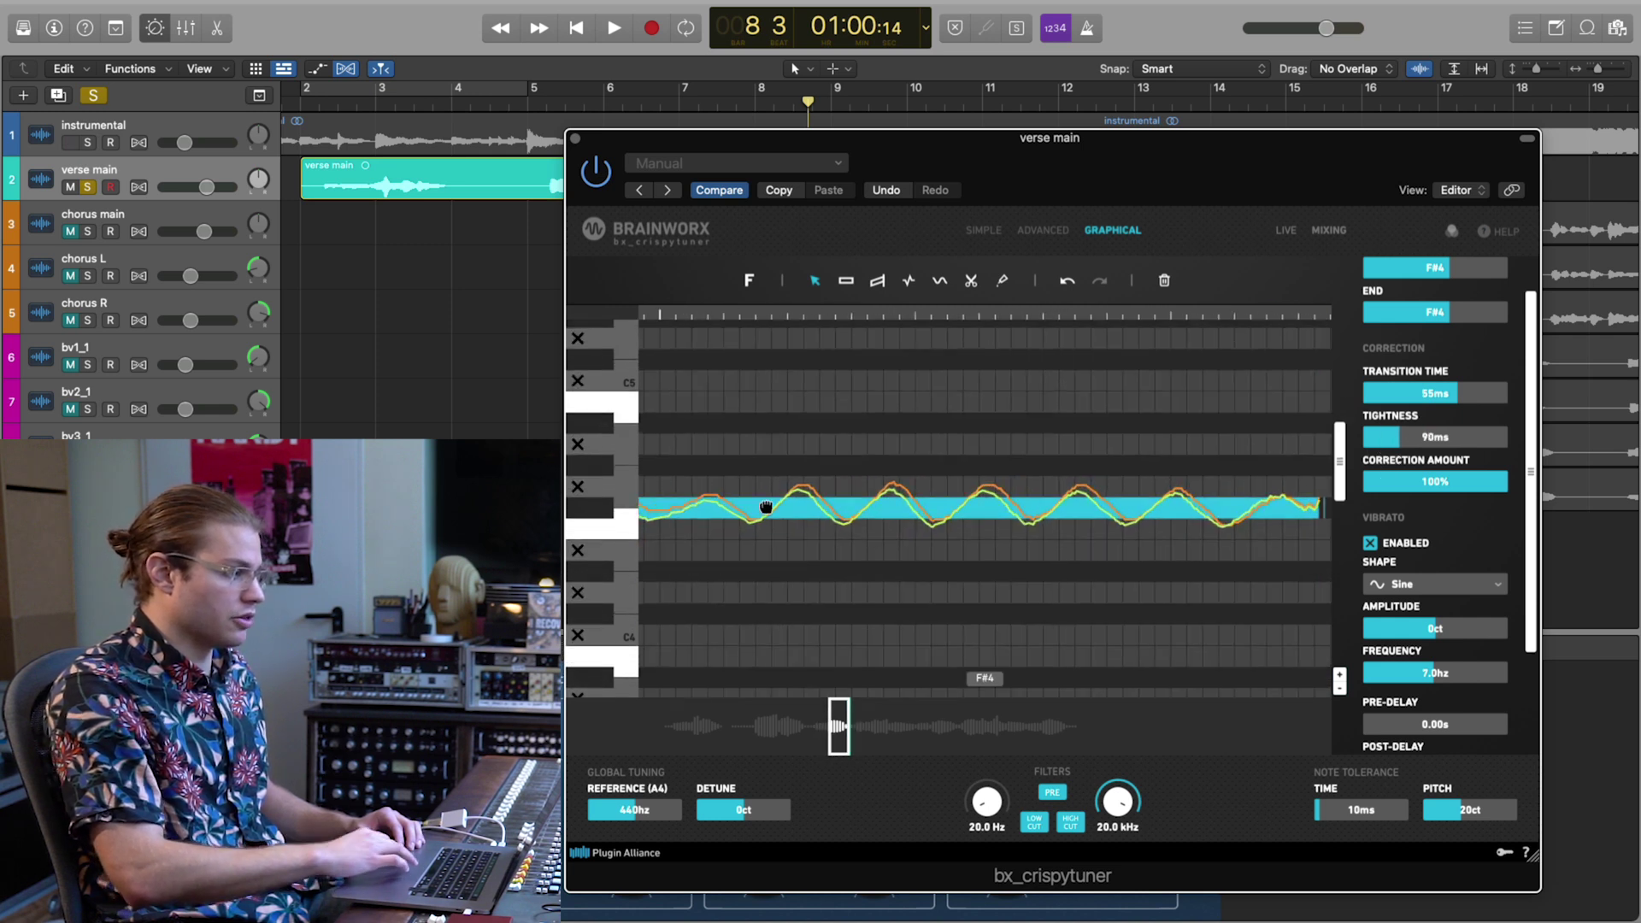
Play the phrase with the long vibrato note from bar 7 to bar 8.
scroll(971, 517, down, 3)
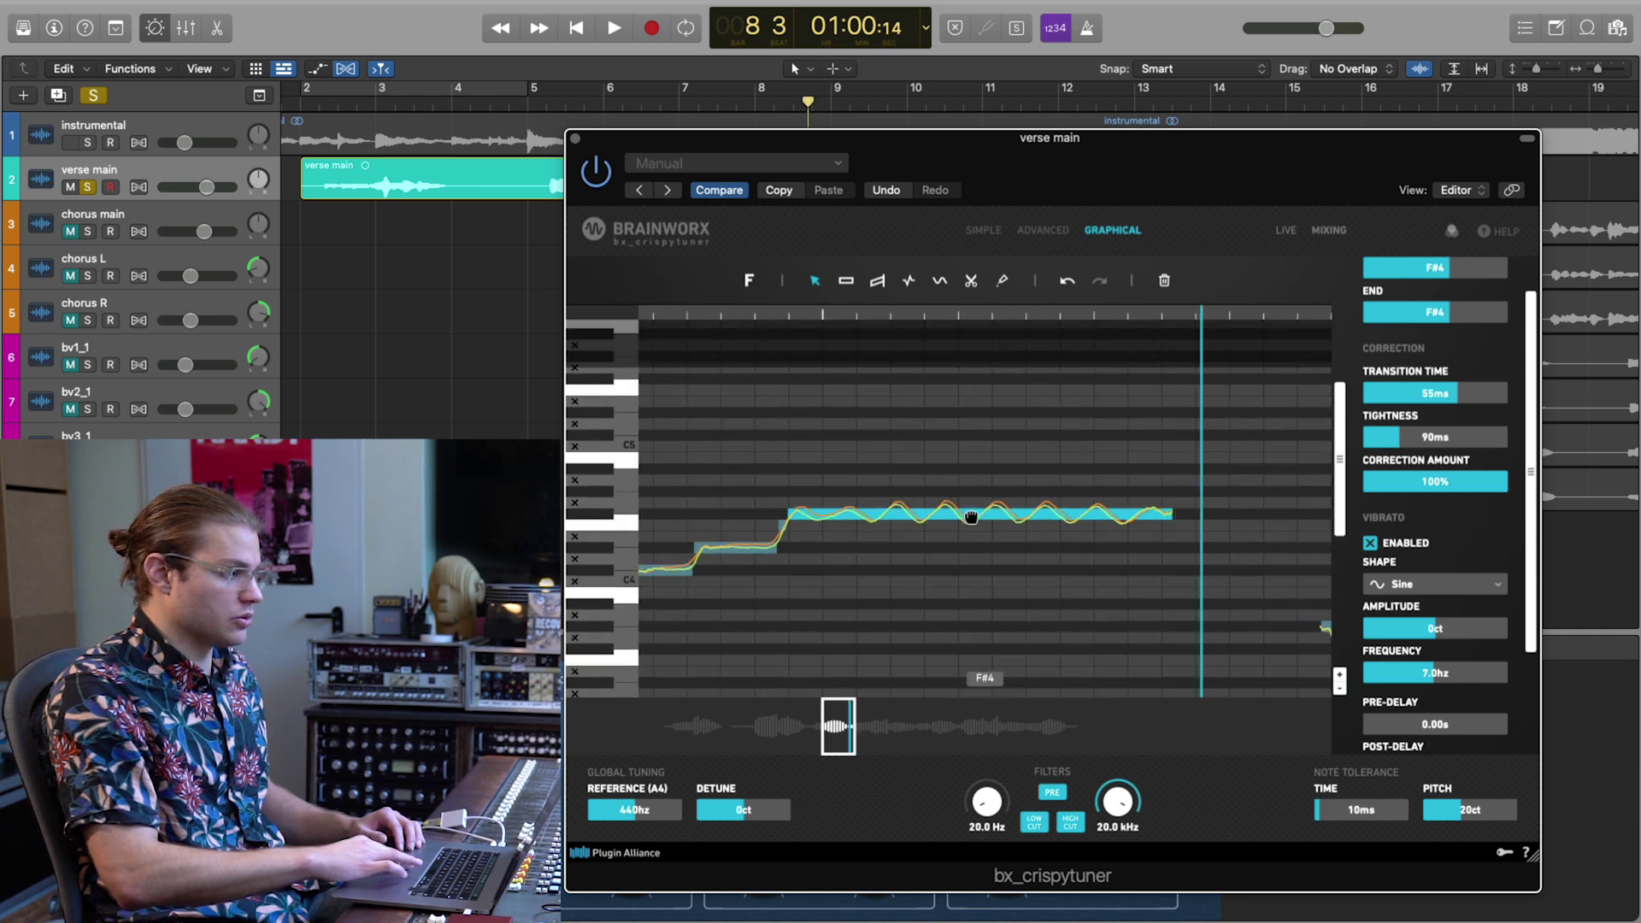
scroll(971, 517, down, 3)
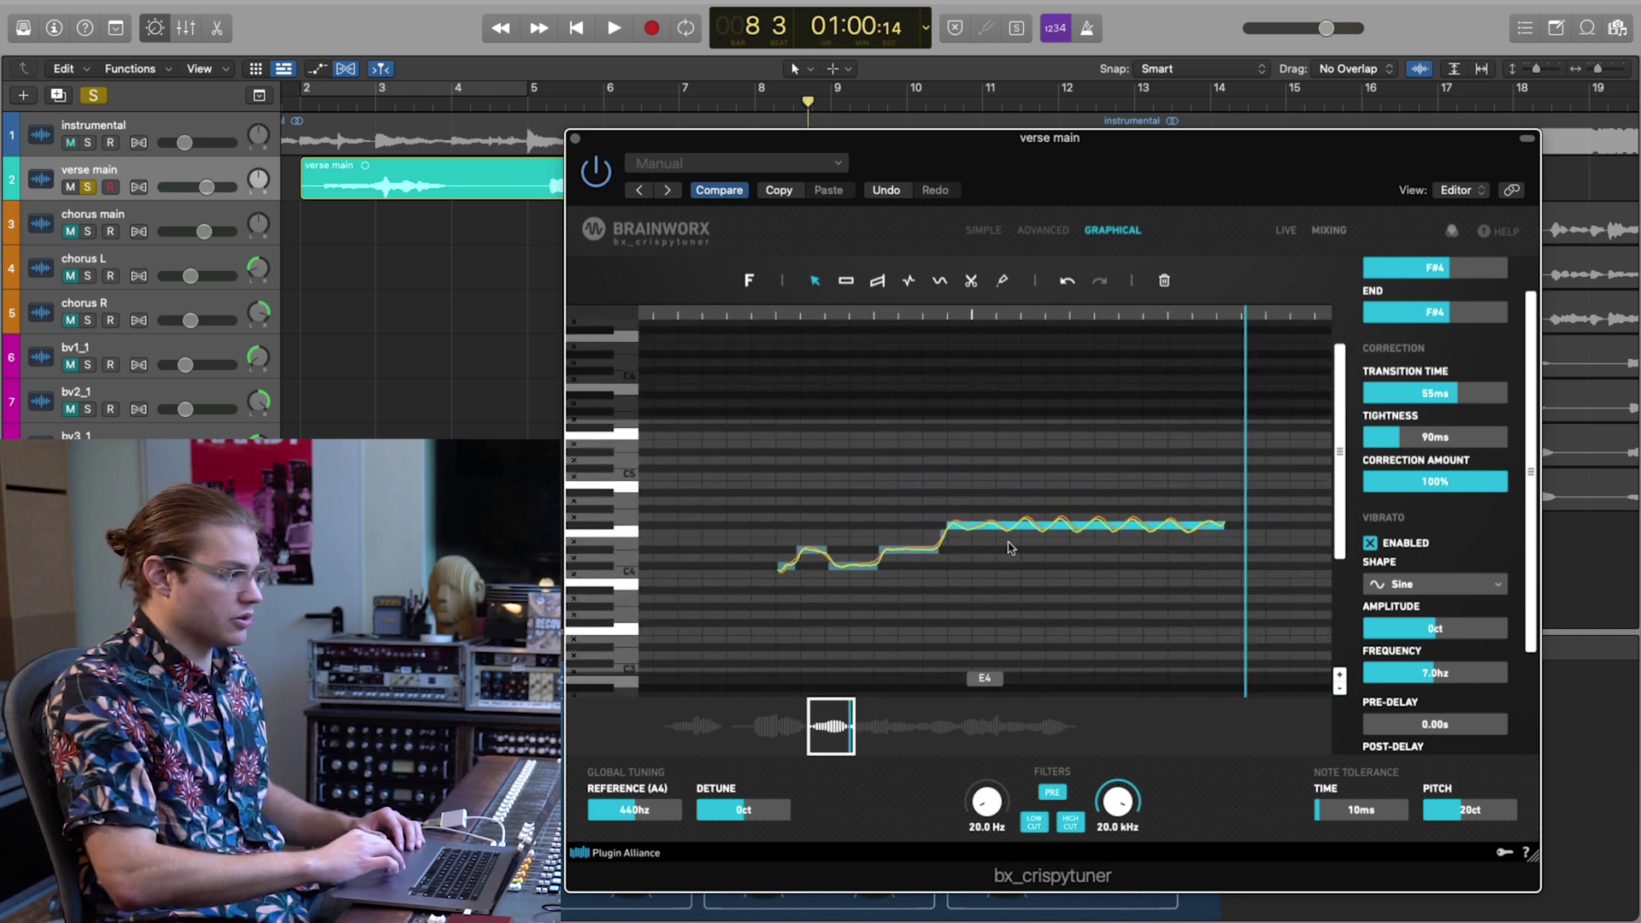
click(706, 317)
click(787, 461)
key(space)
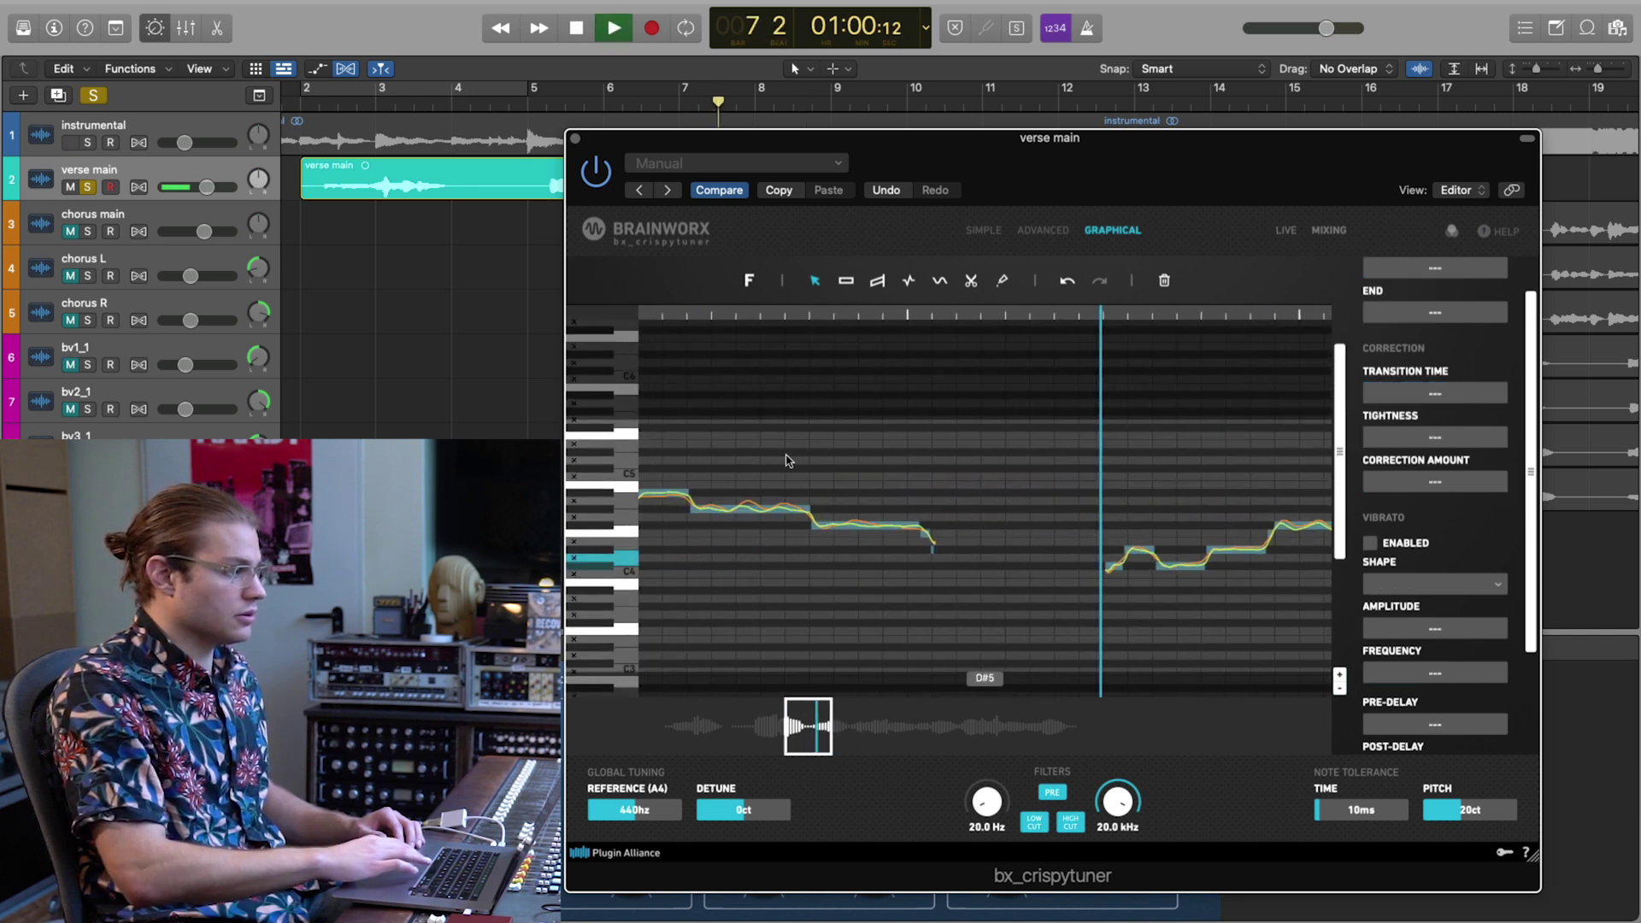
key(space)
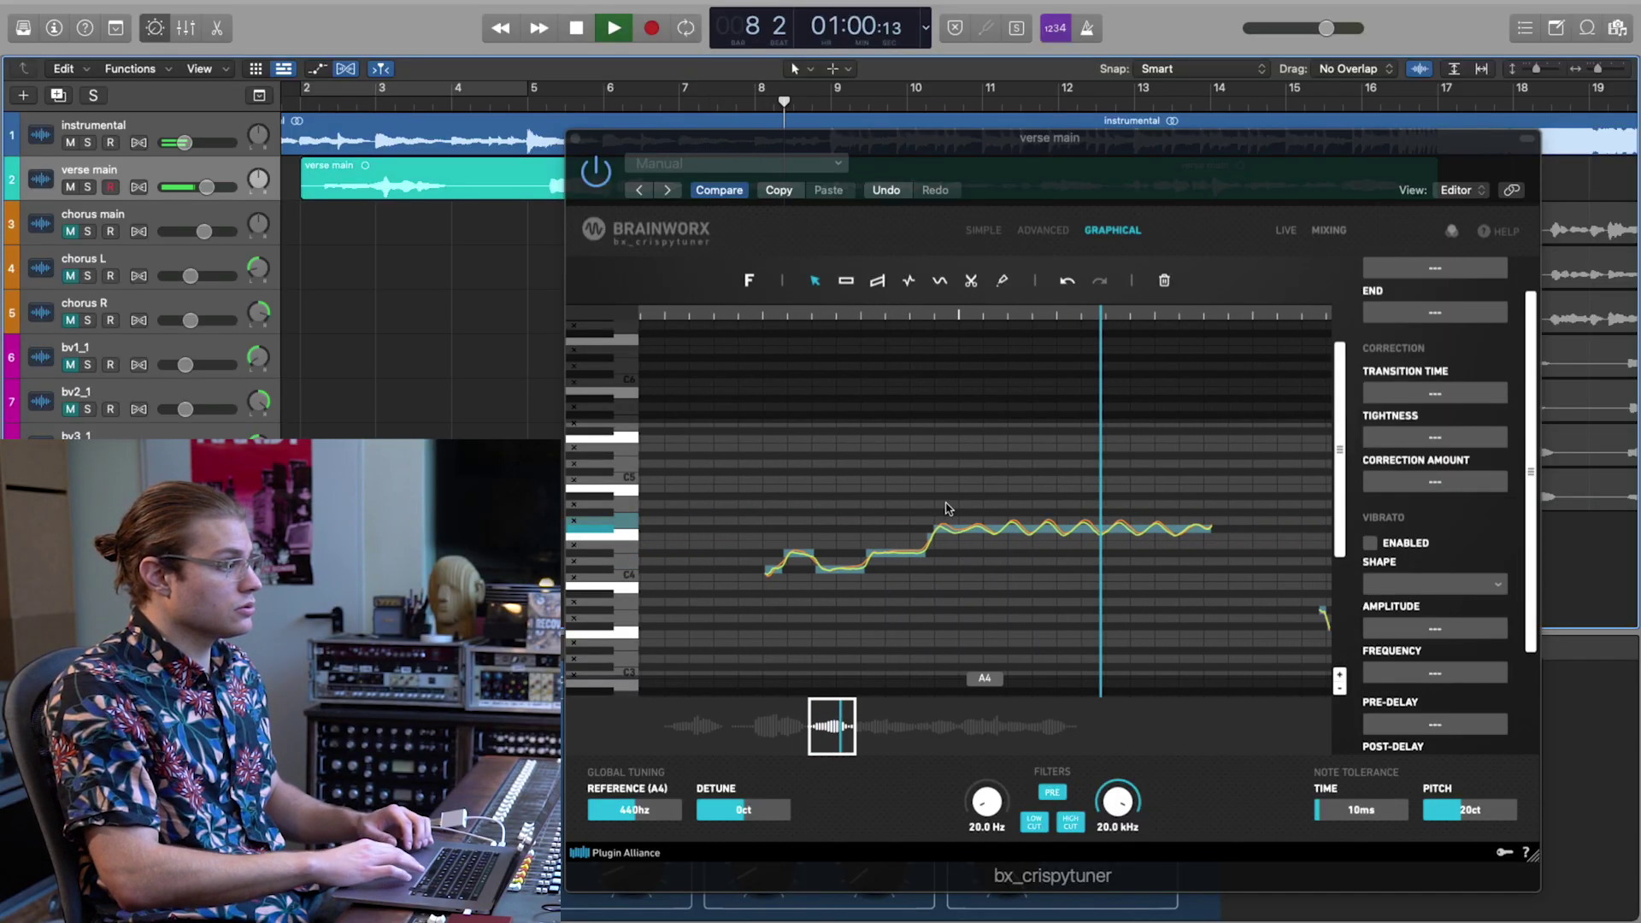
key(space)
Set the long F#4 vibrato note's tightness to 35 ms and play the phrase with the instrumental.
click(930, 532)
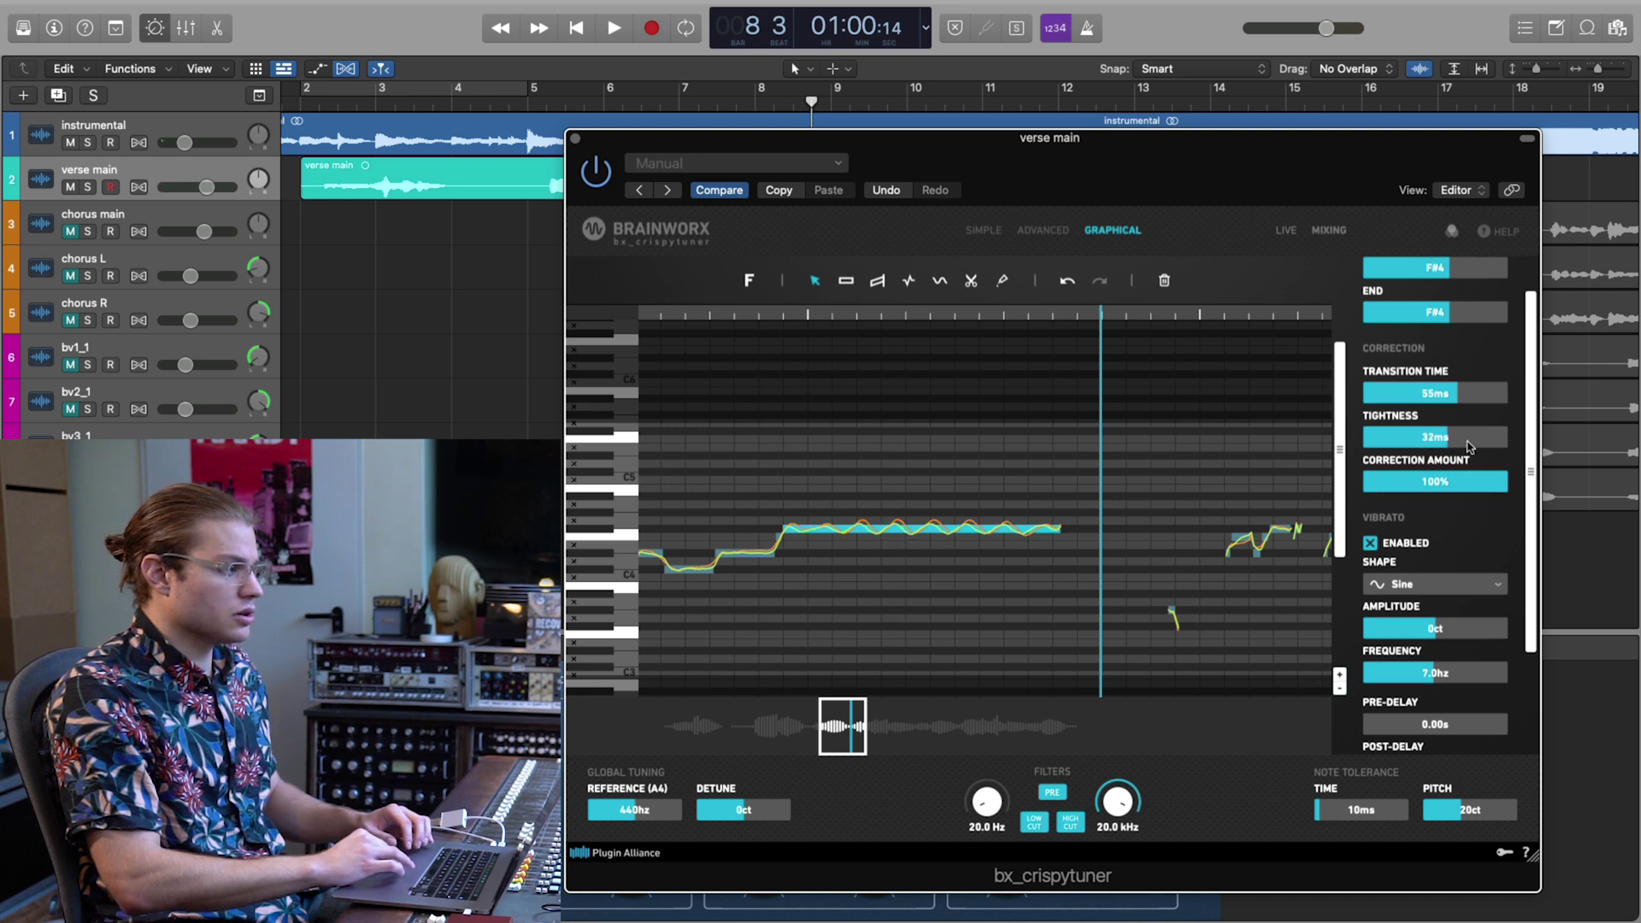
scroll(1098, 509, left, 5)
click(769, 312)
key(space)
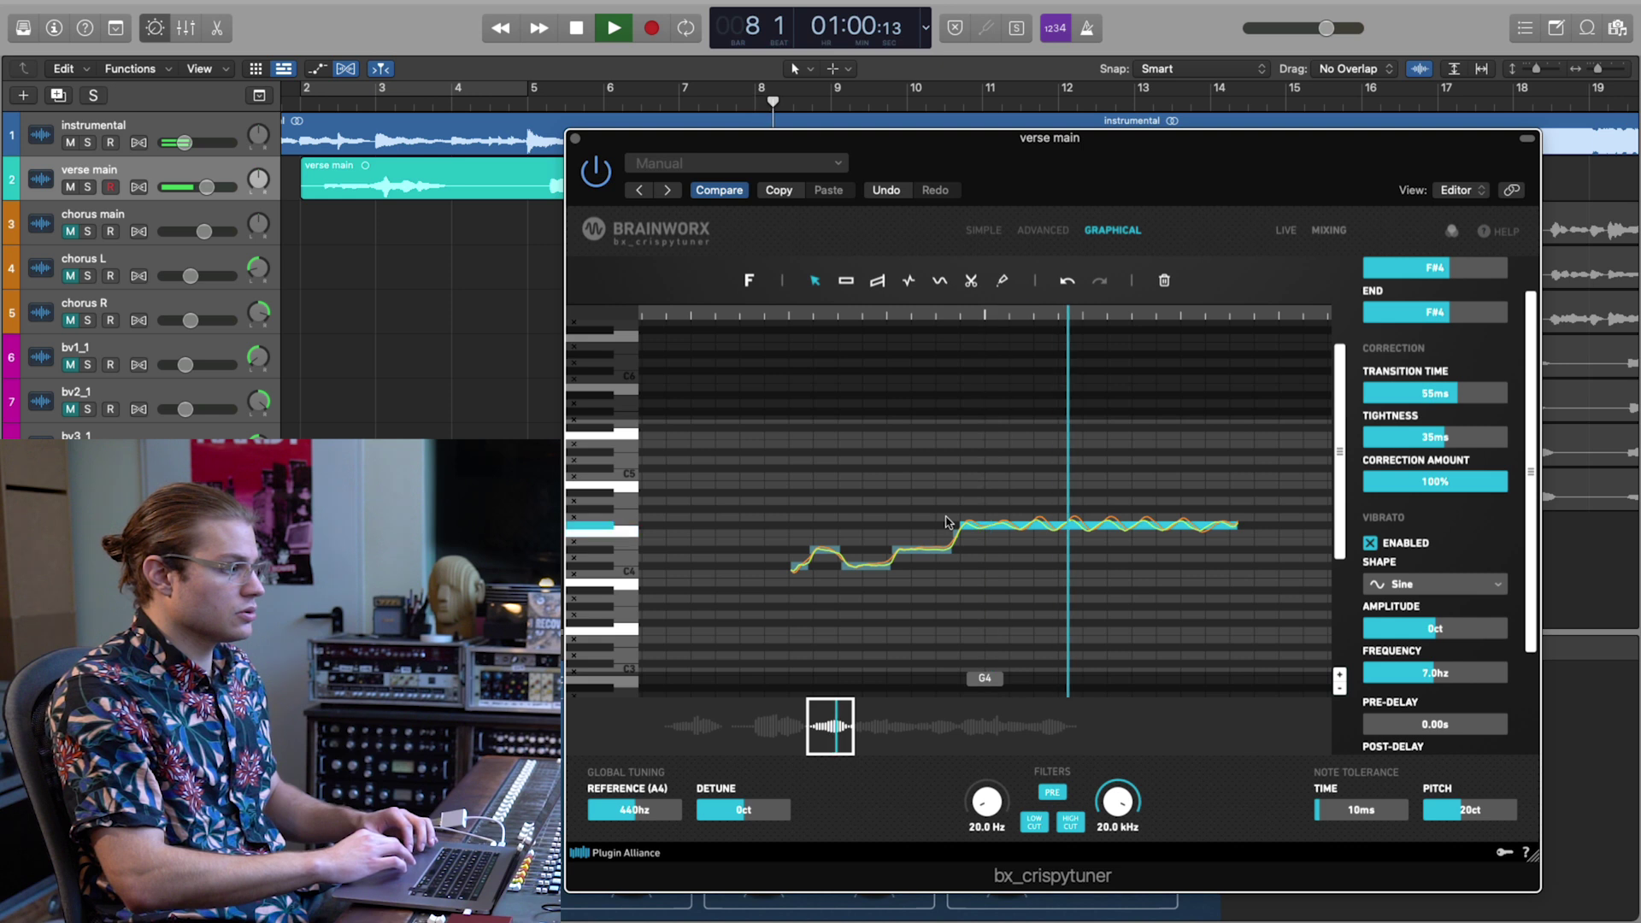
key(space)
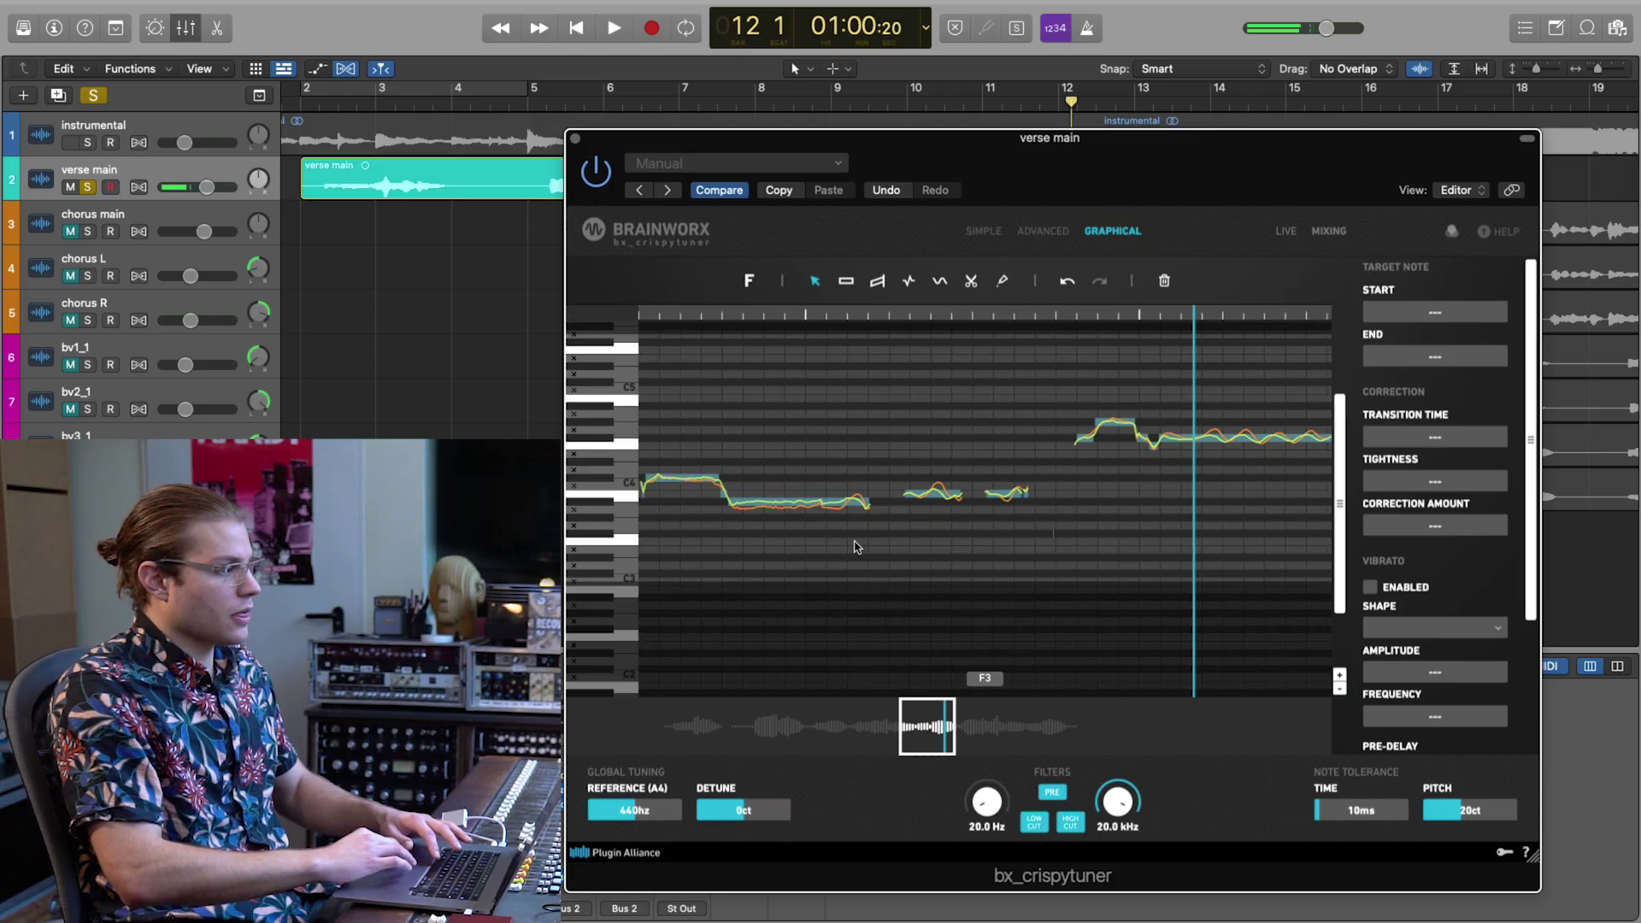
Split the long A#3 note around bar 11 just before its rising tail, undoing and repeating the cut.
scroll(863, 540, left, 3)
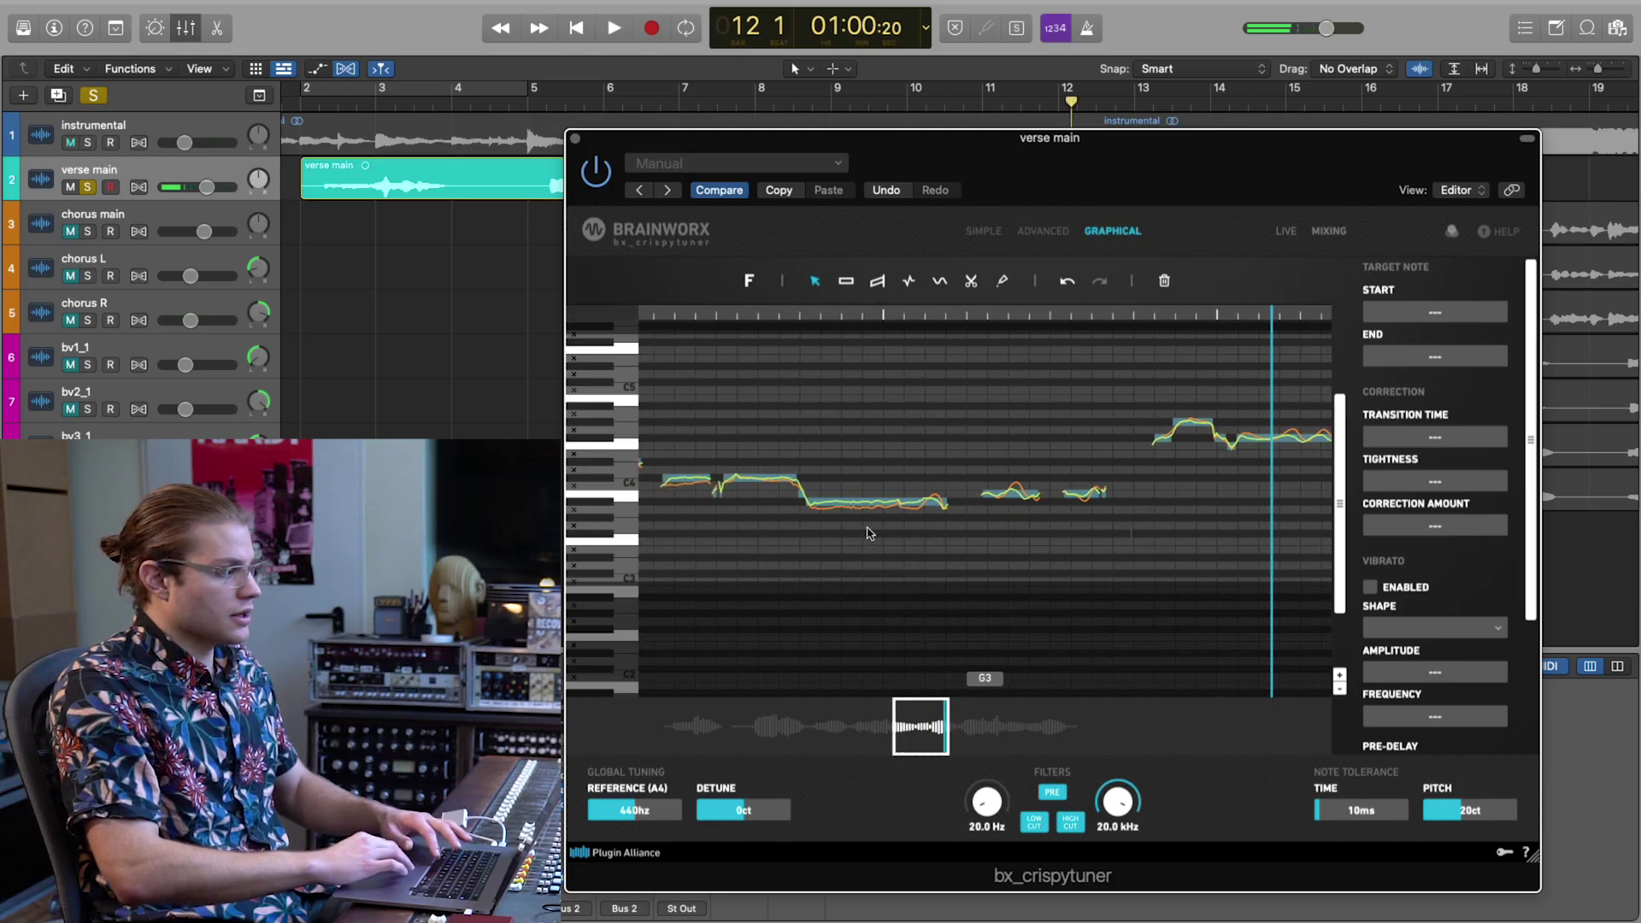
scroll(924, 514, up, 5)
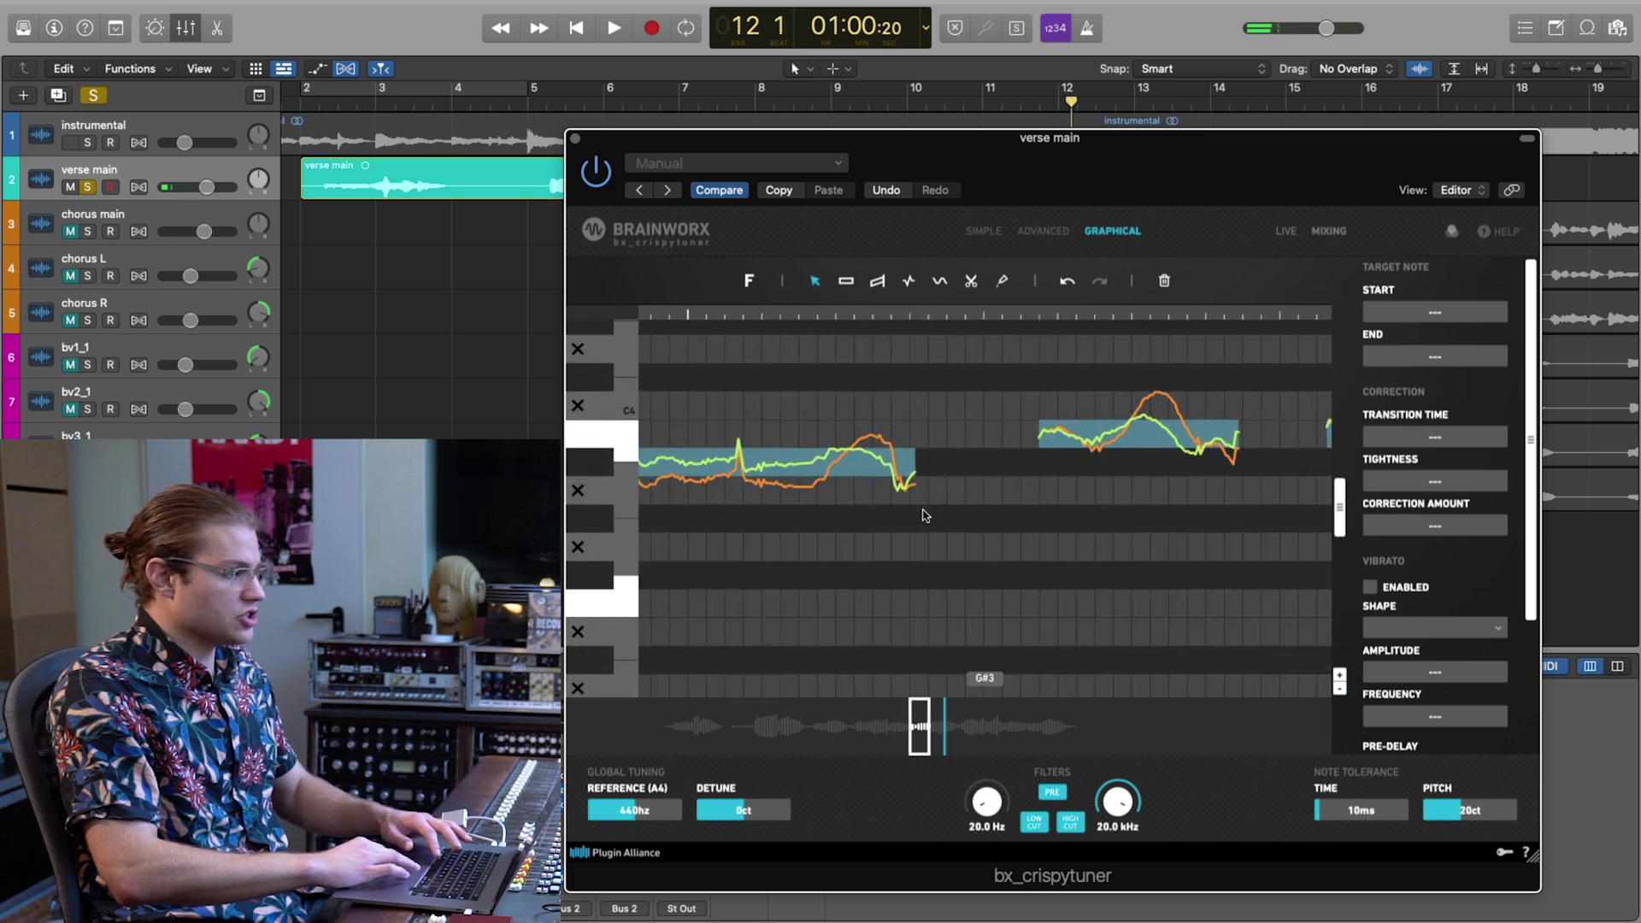
click(893, 472)
click(893, 472)
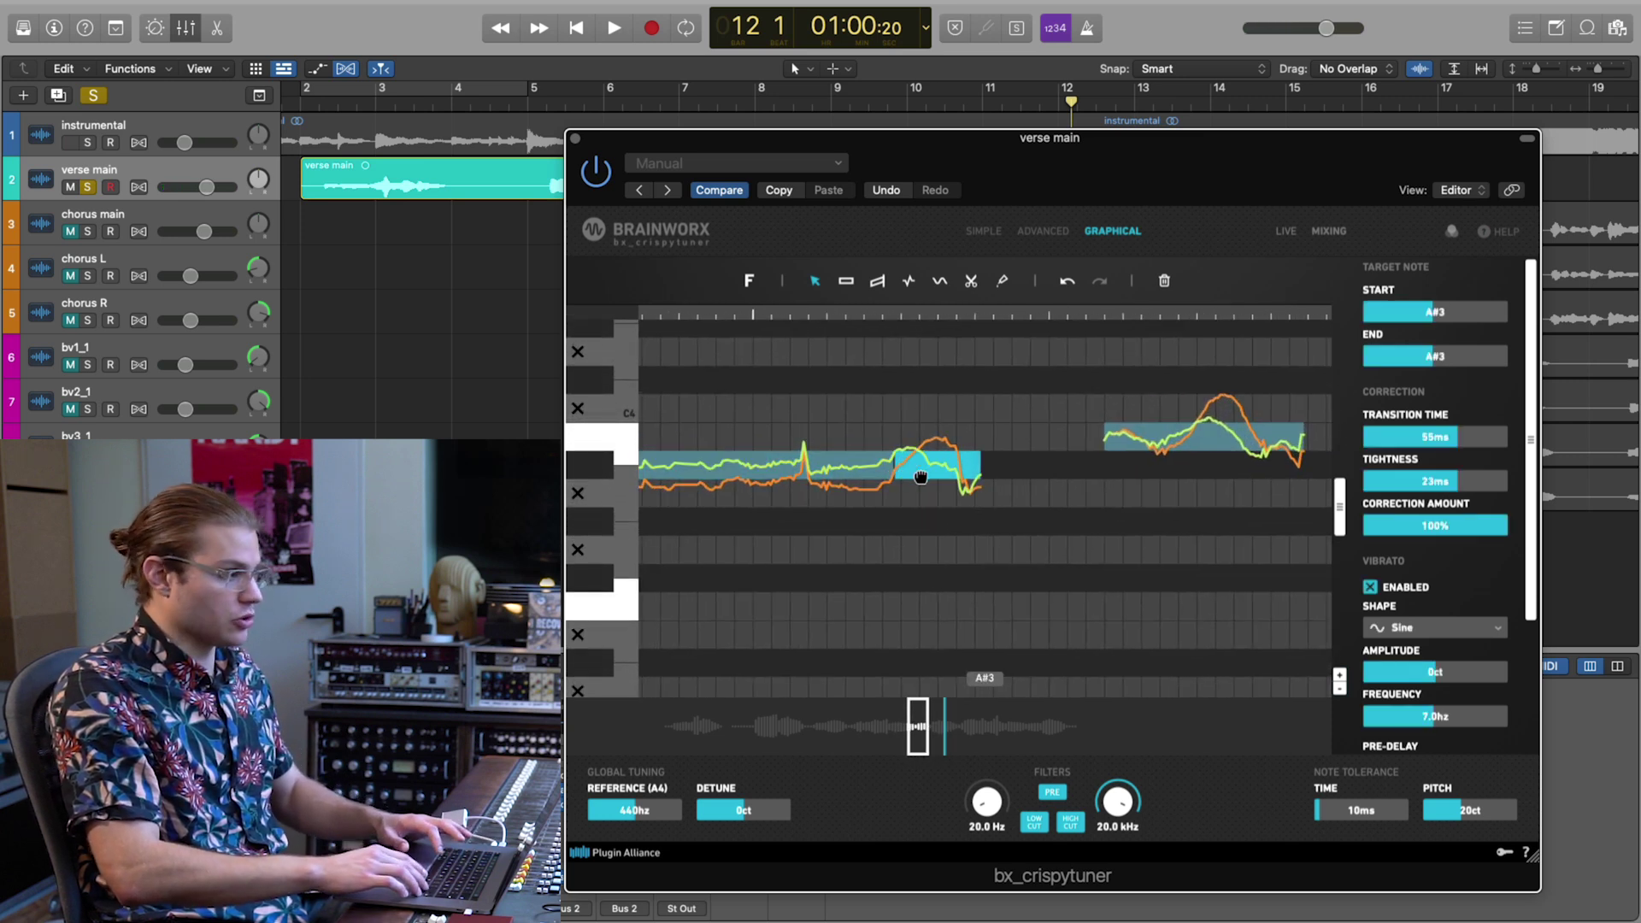
key(t)
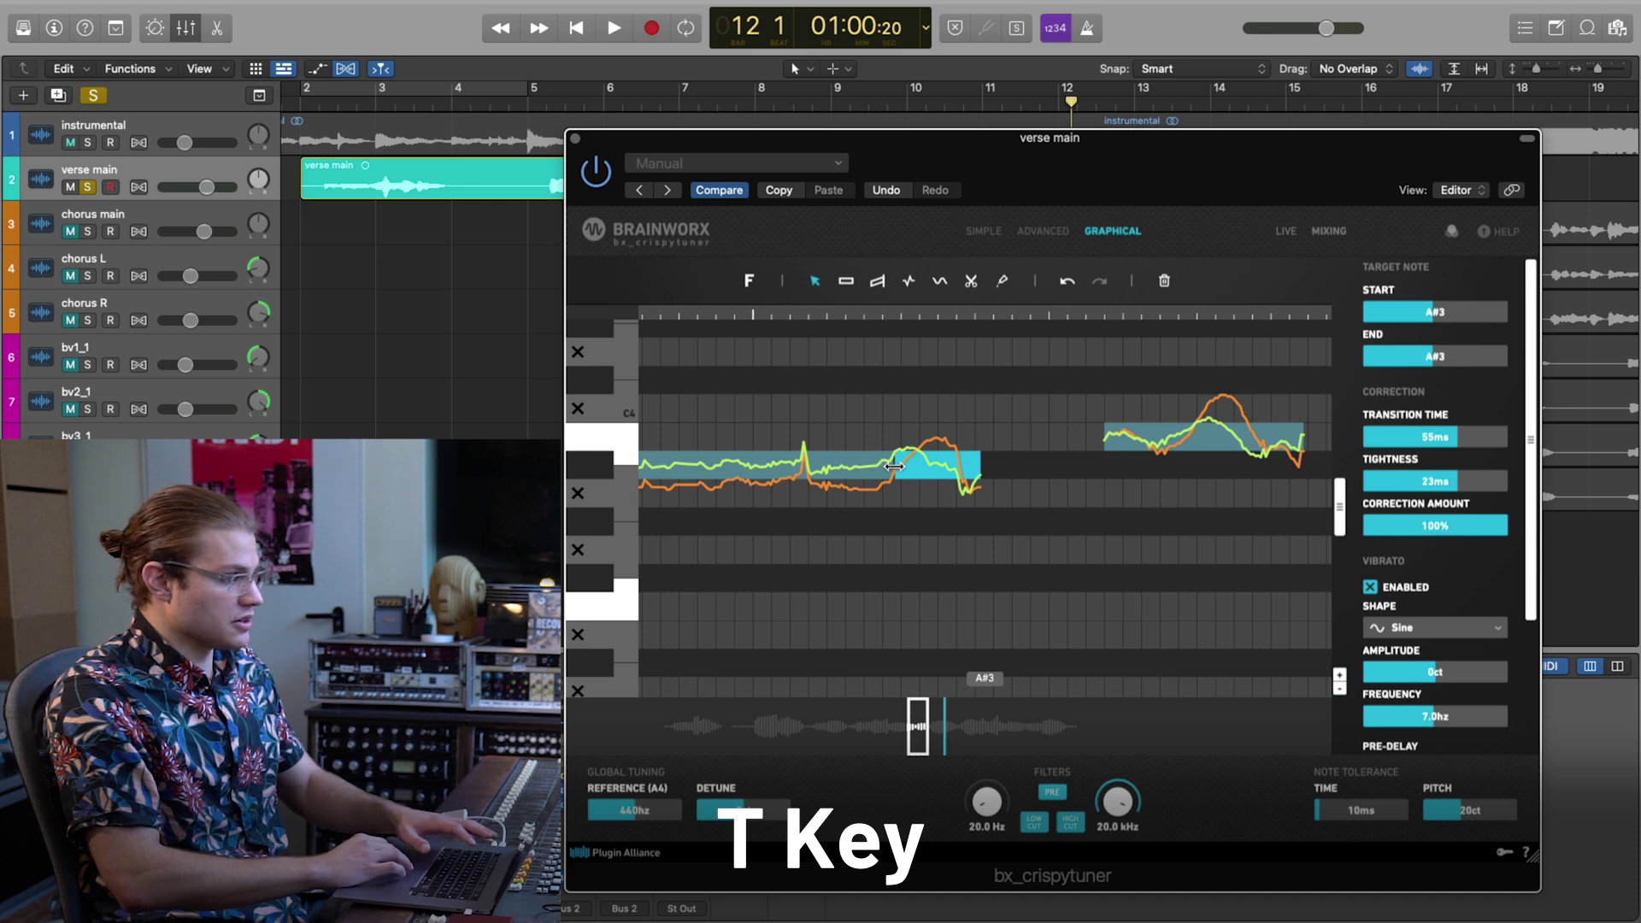
key(super+z)
click(889, 472)
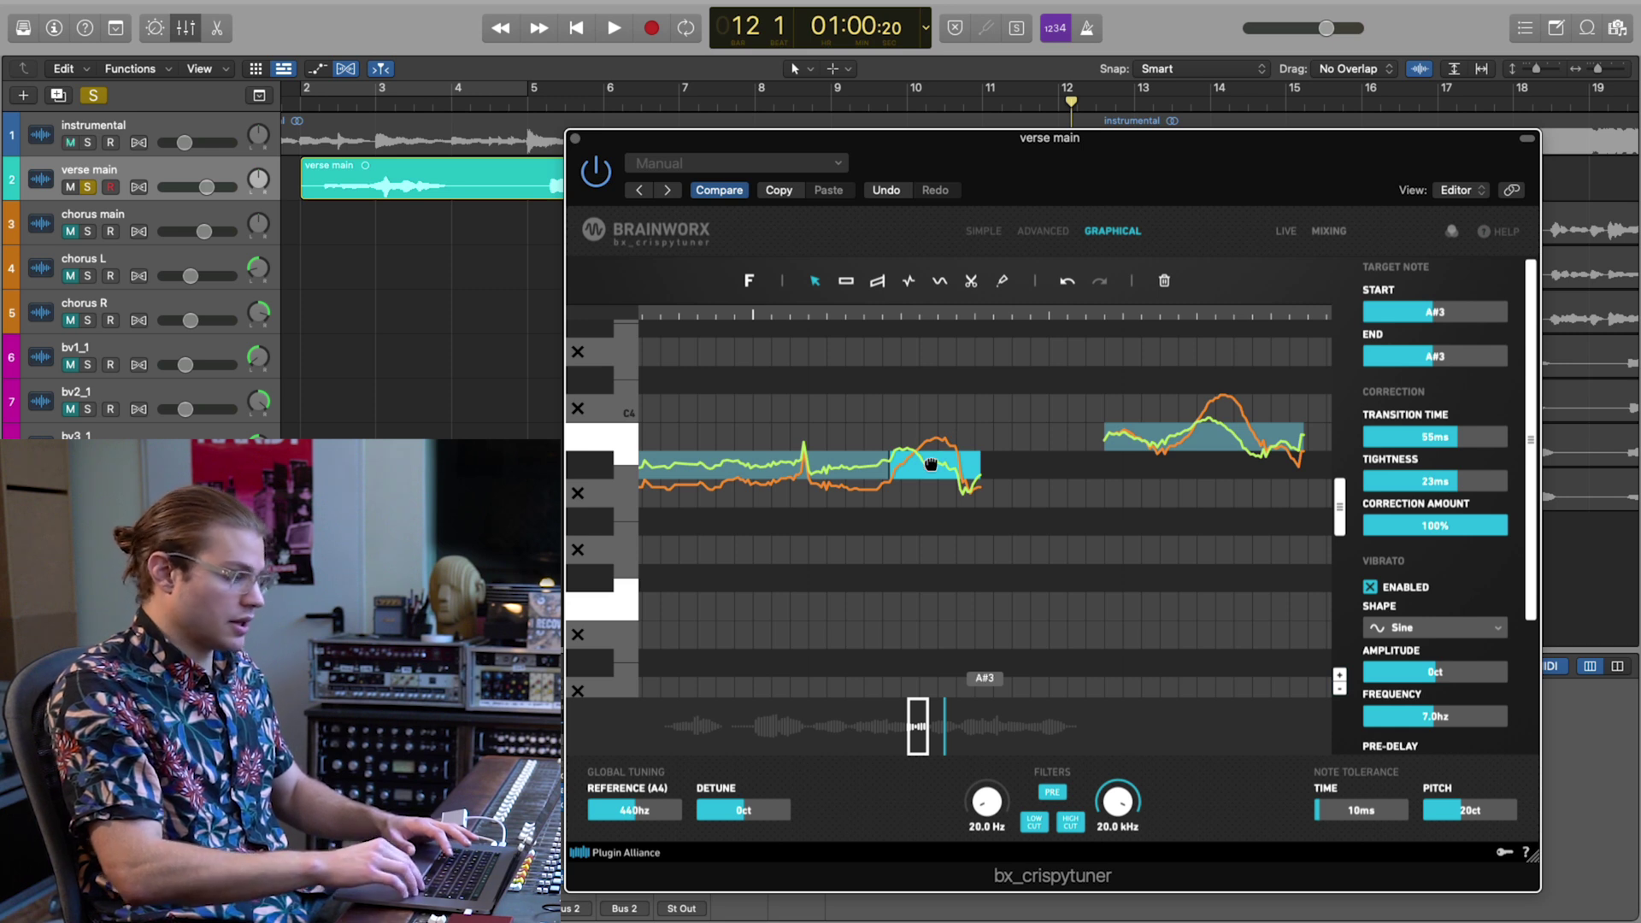
Raise the split-off tail of the A#3 note to B3 and play the phrase up to bar 11.
key(Up)
scroll(924, 437, down, 5)
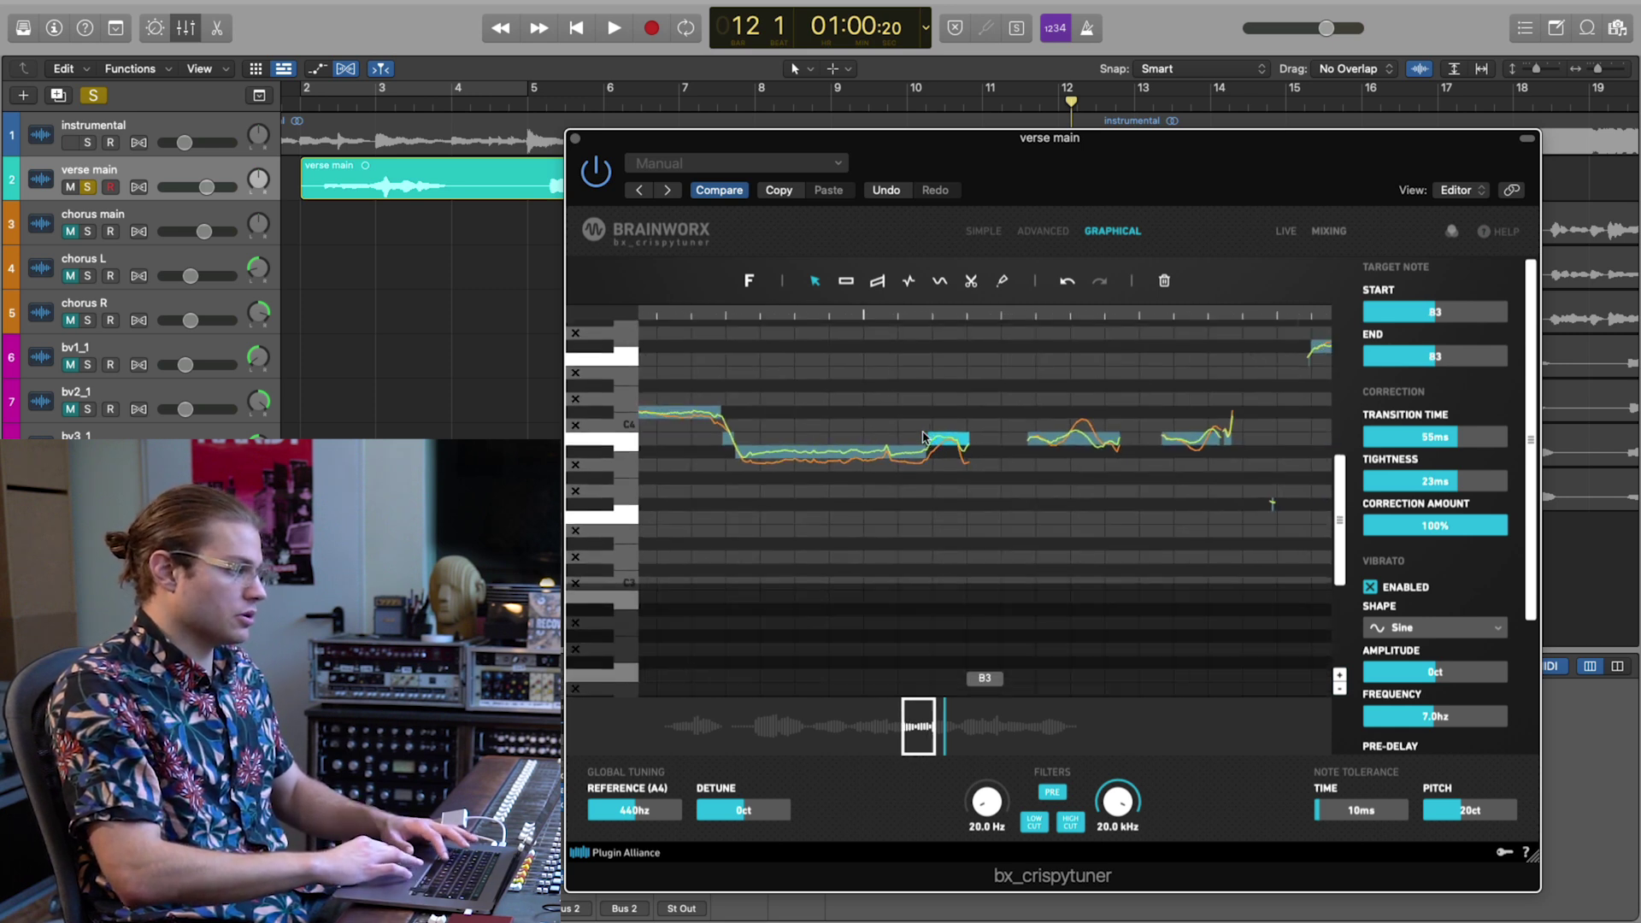
key(space)
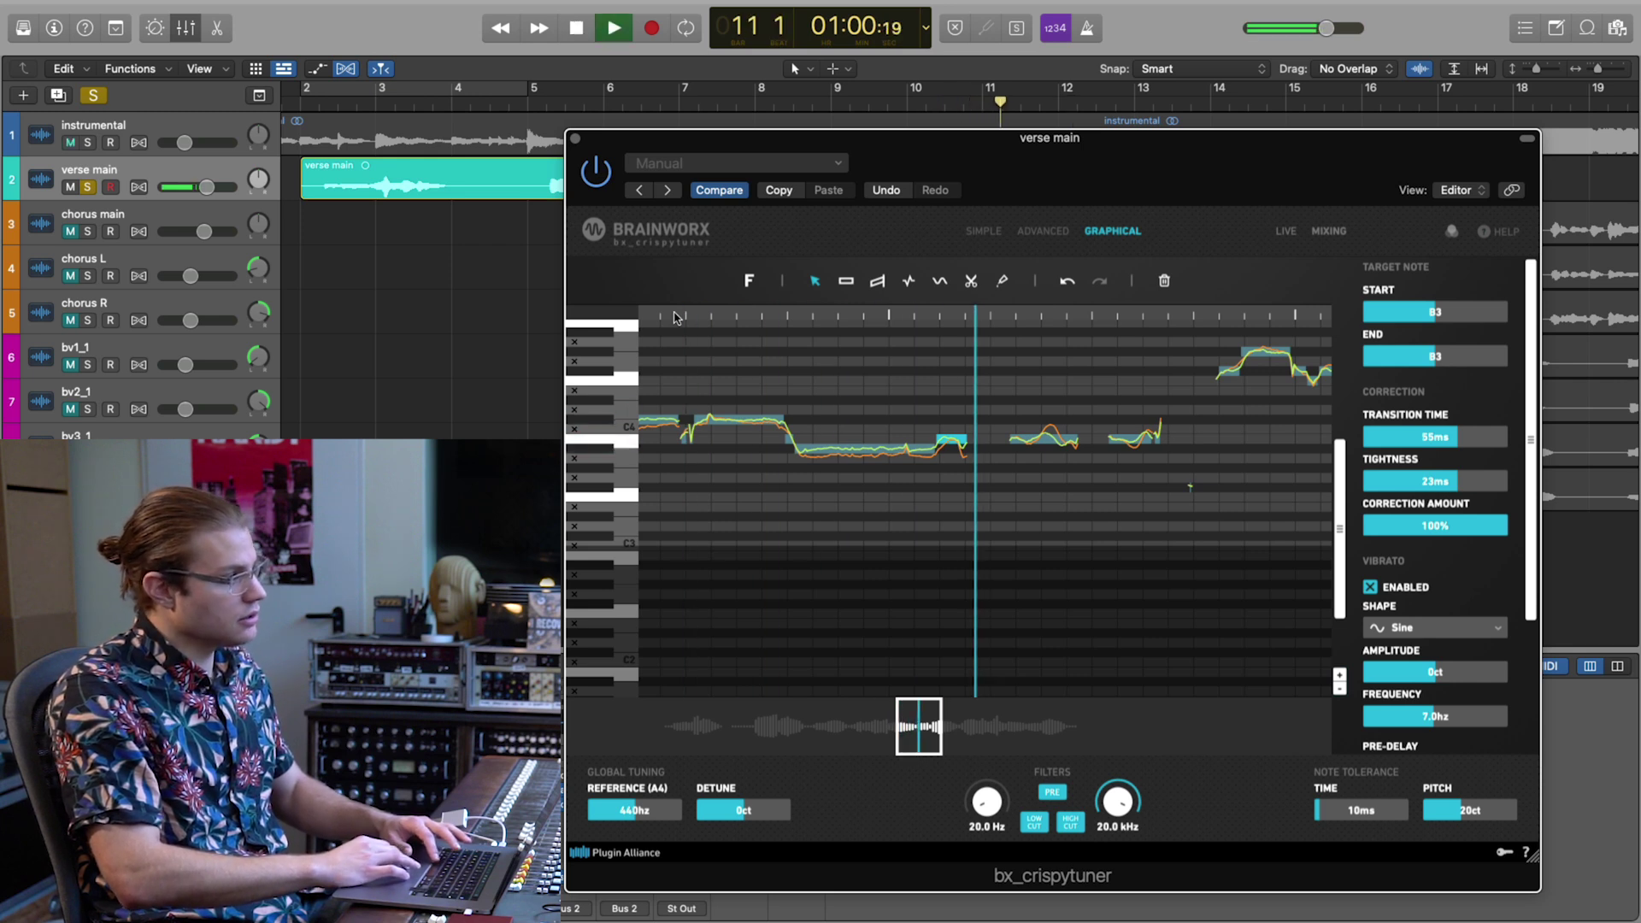
key(space)
Undo the tail's pitch change and the split, and replay the phrase from bar 10 to bar 11.
click(1068, 293)
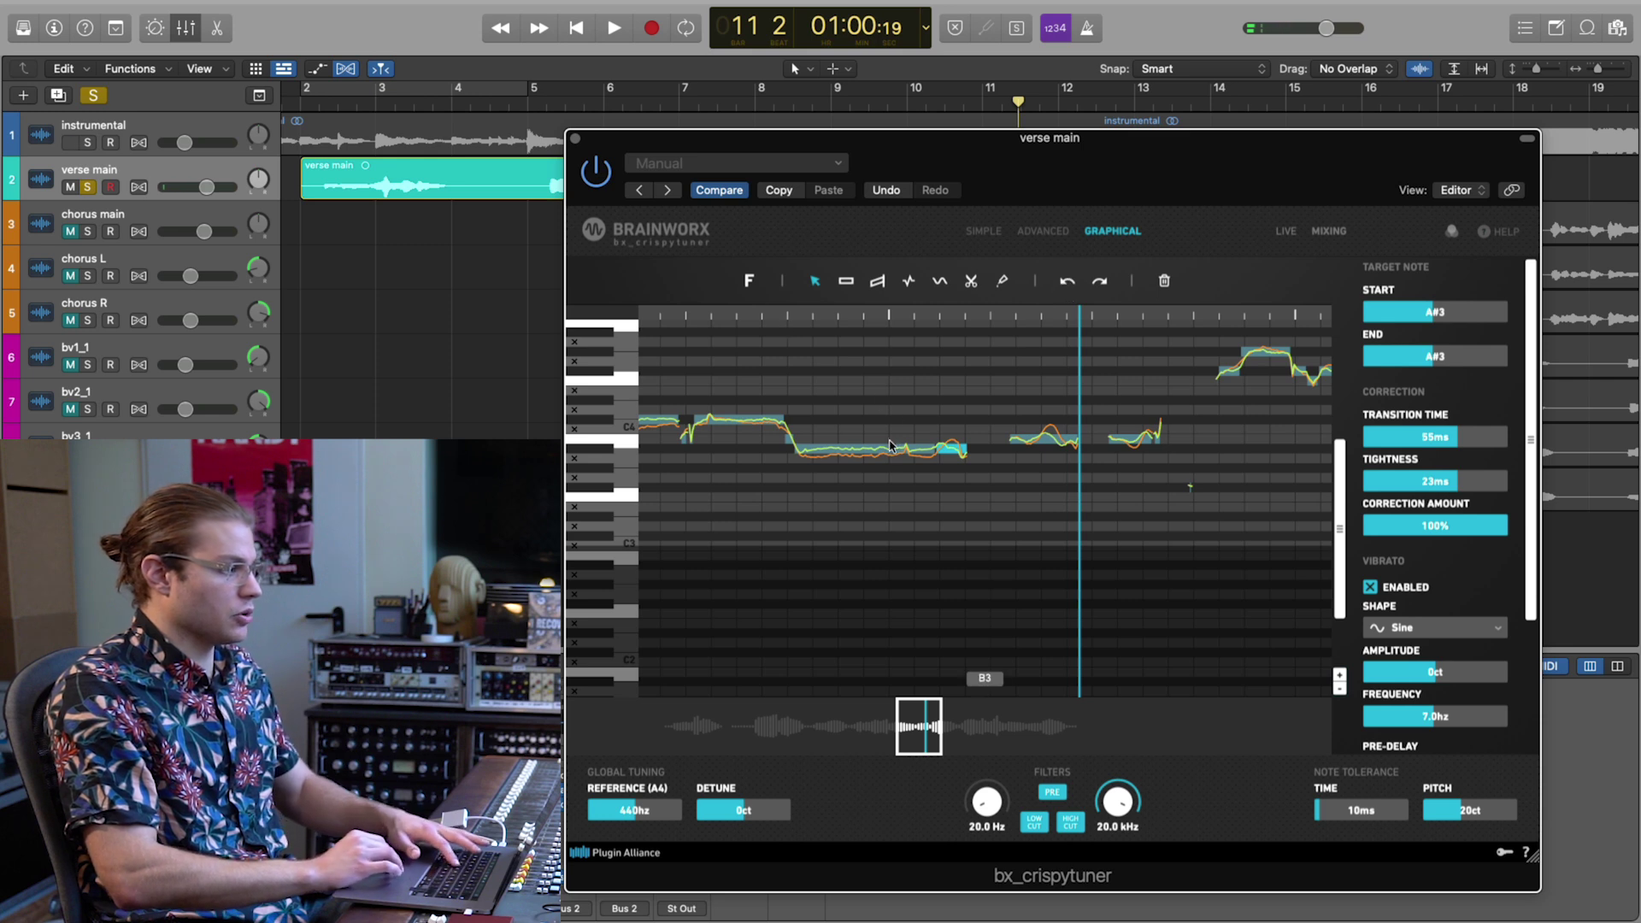
click(1068, 281)
click(681, 321)
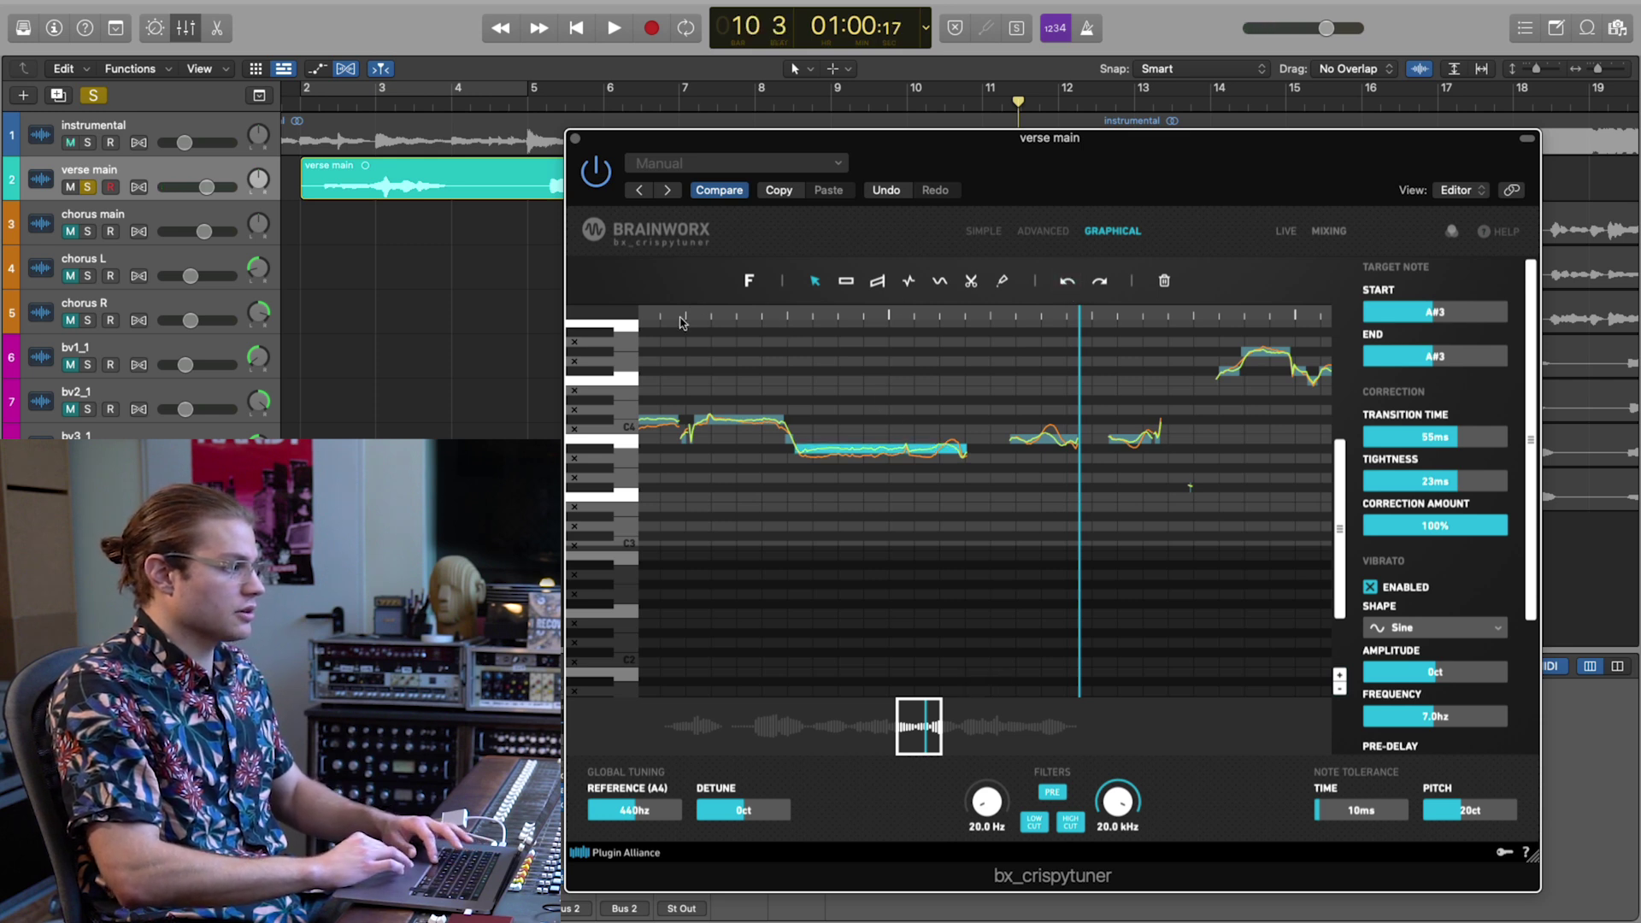
key(space)
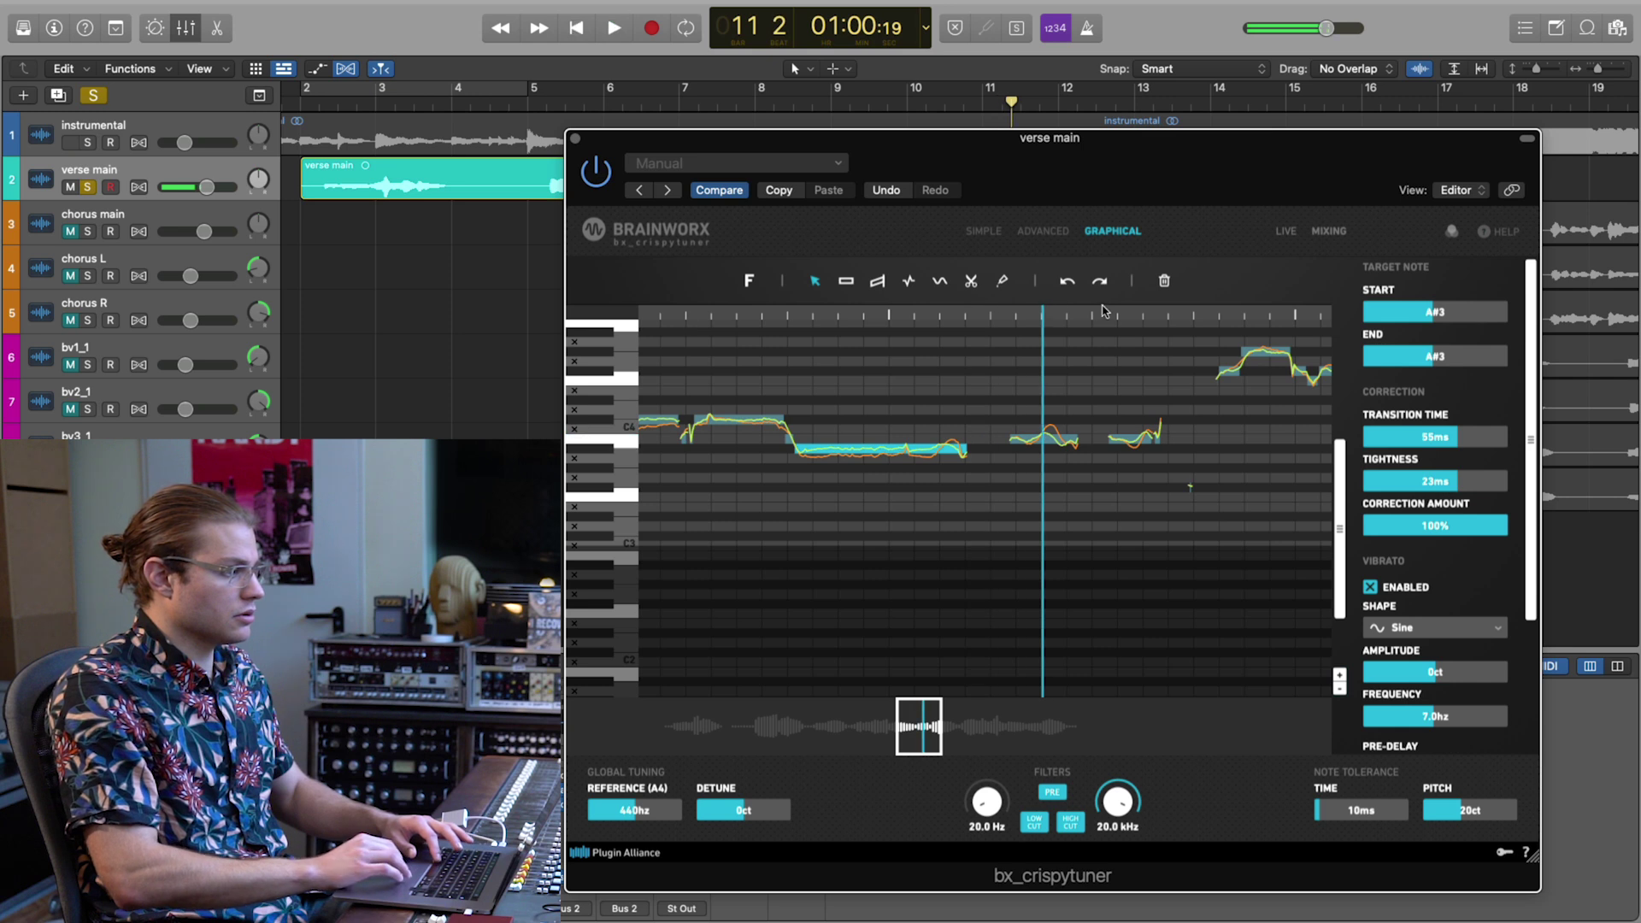
Redo the split of the long A#3 note and its tail's raise to B3, and inspect the tail's corrected pitch curve.
click(1100, 281)
scroll(844, 504, up, 3)
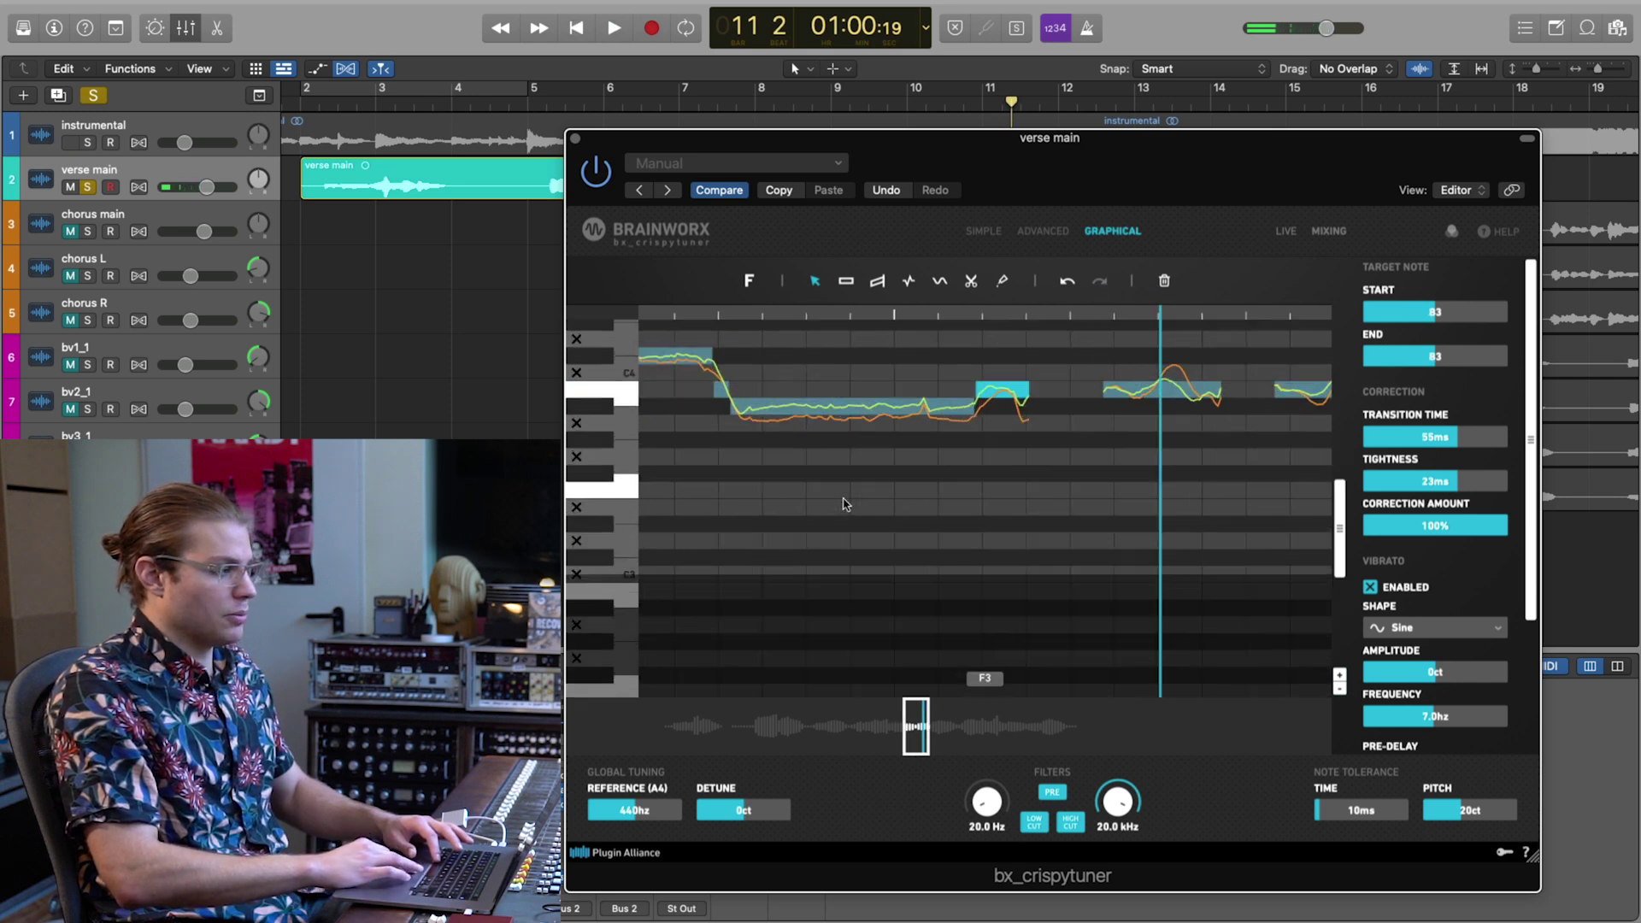
scroll(844, 504, down, 5)
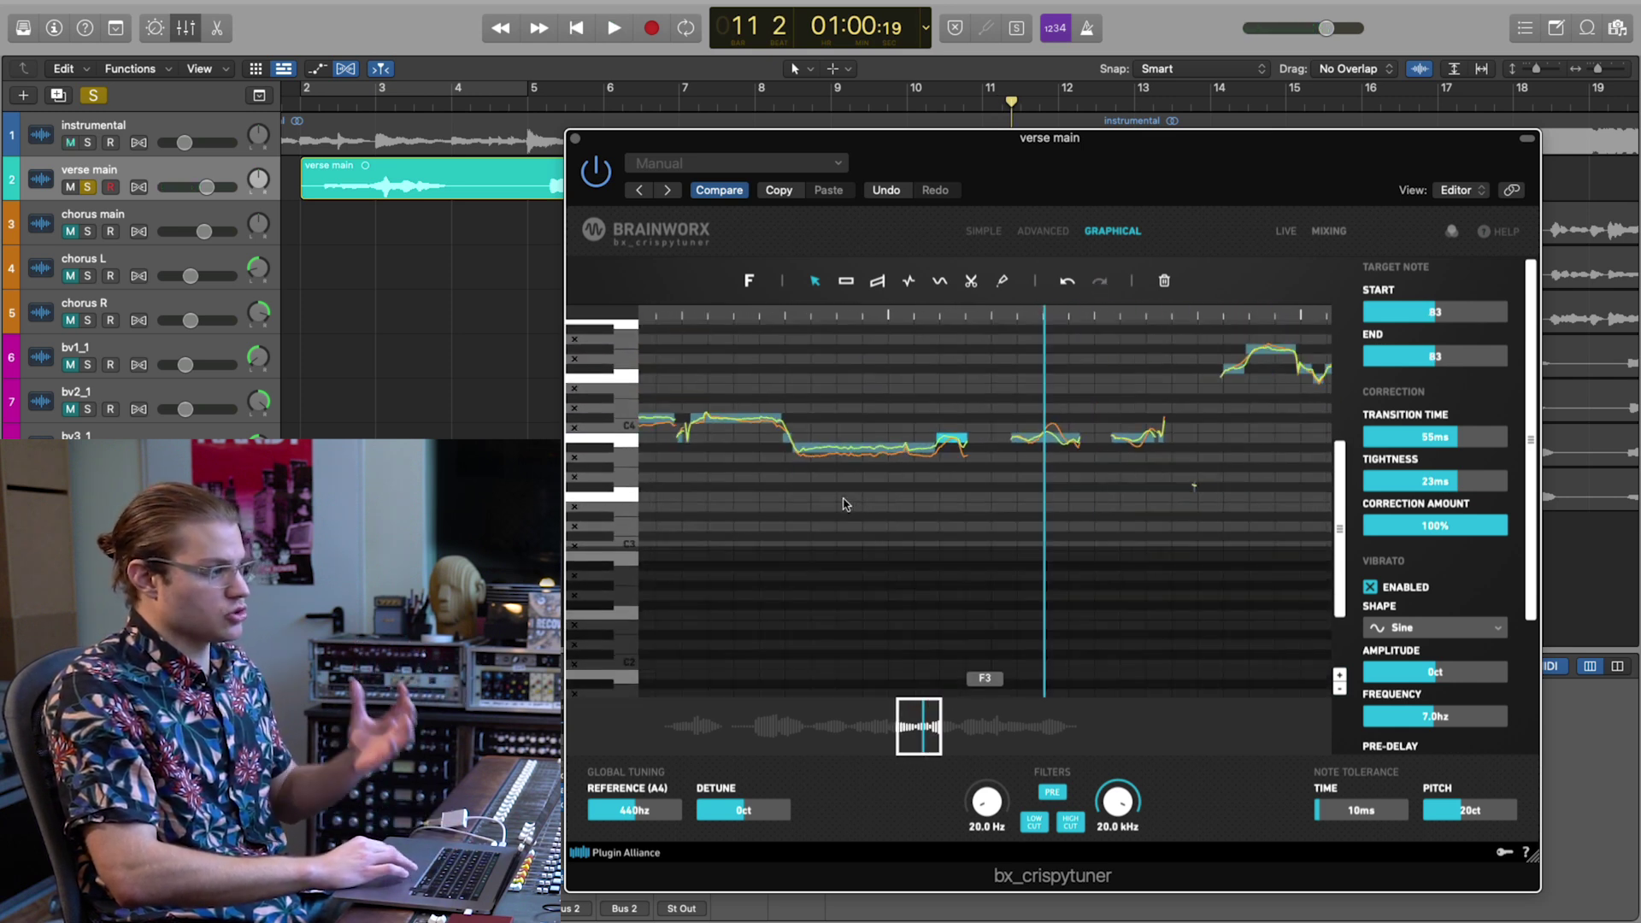
click(961, 450)
scroll(959, 448, up, 4)
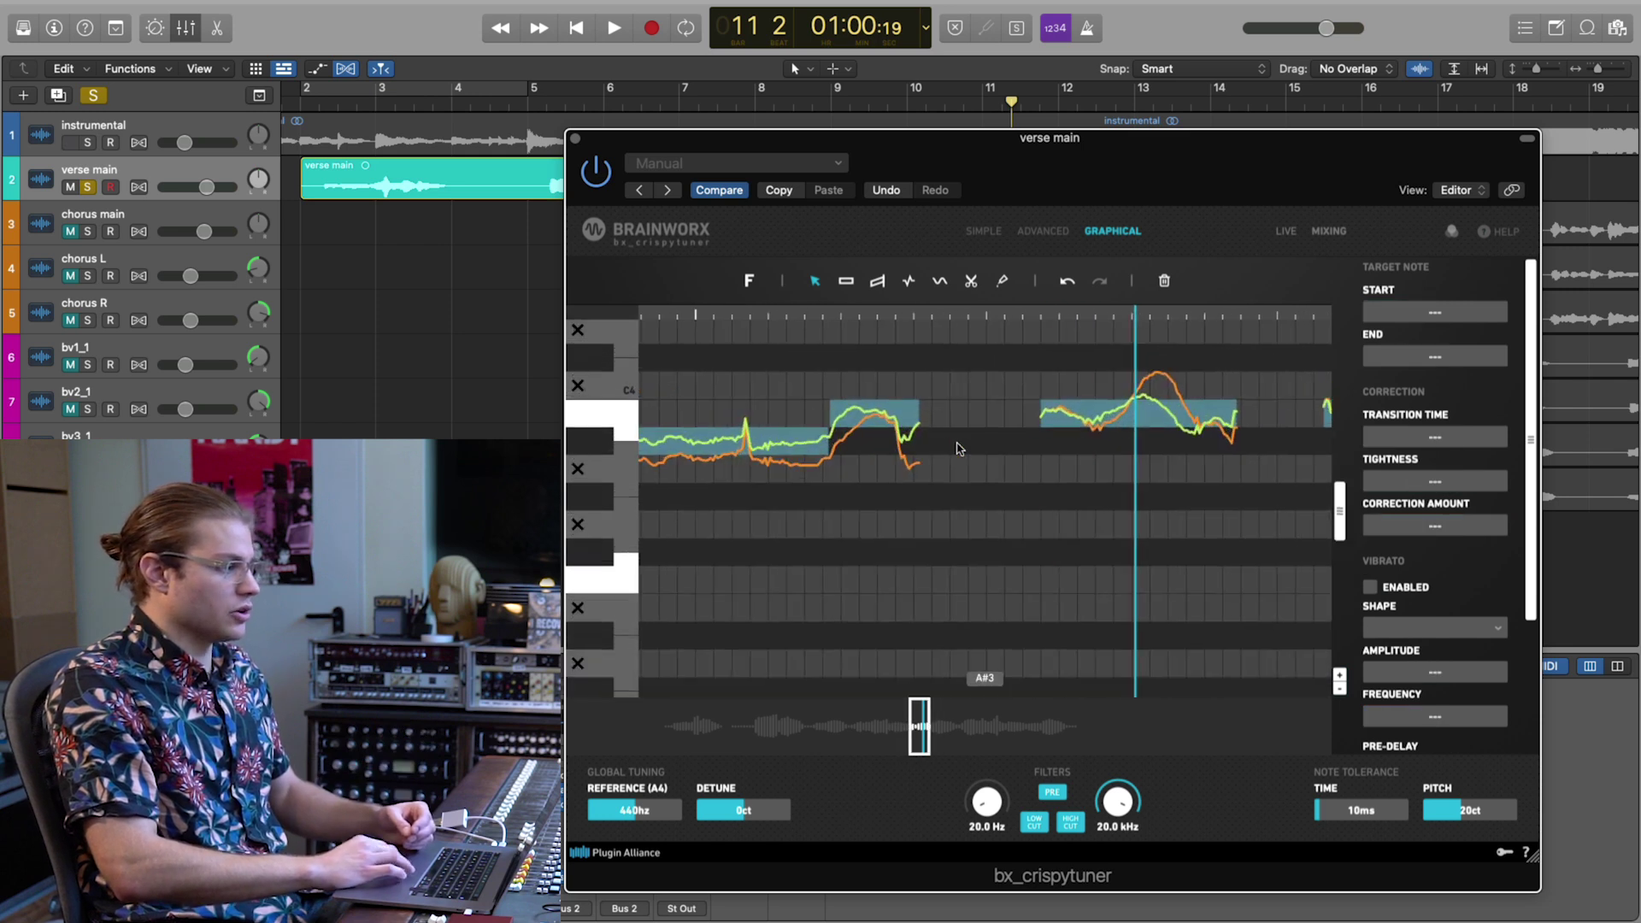
click(858, 414)
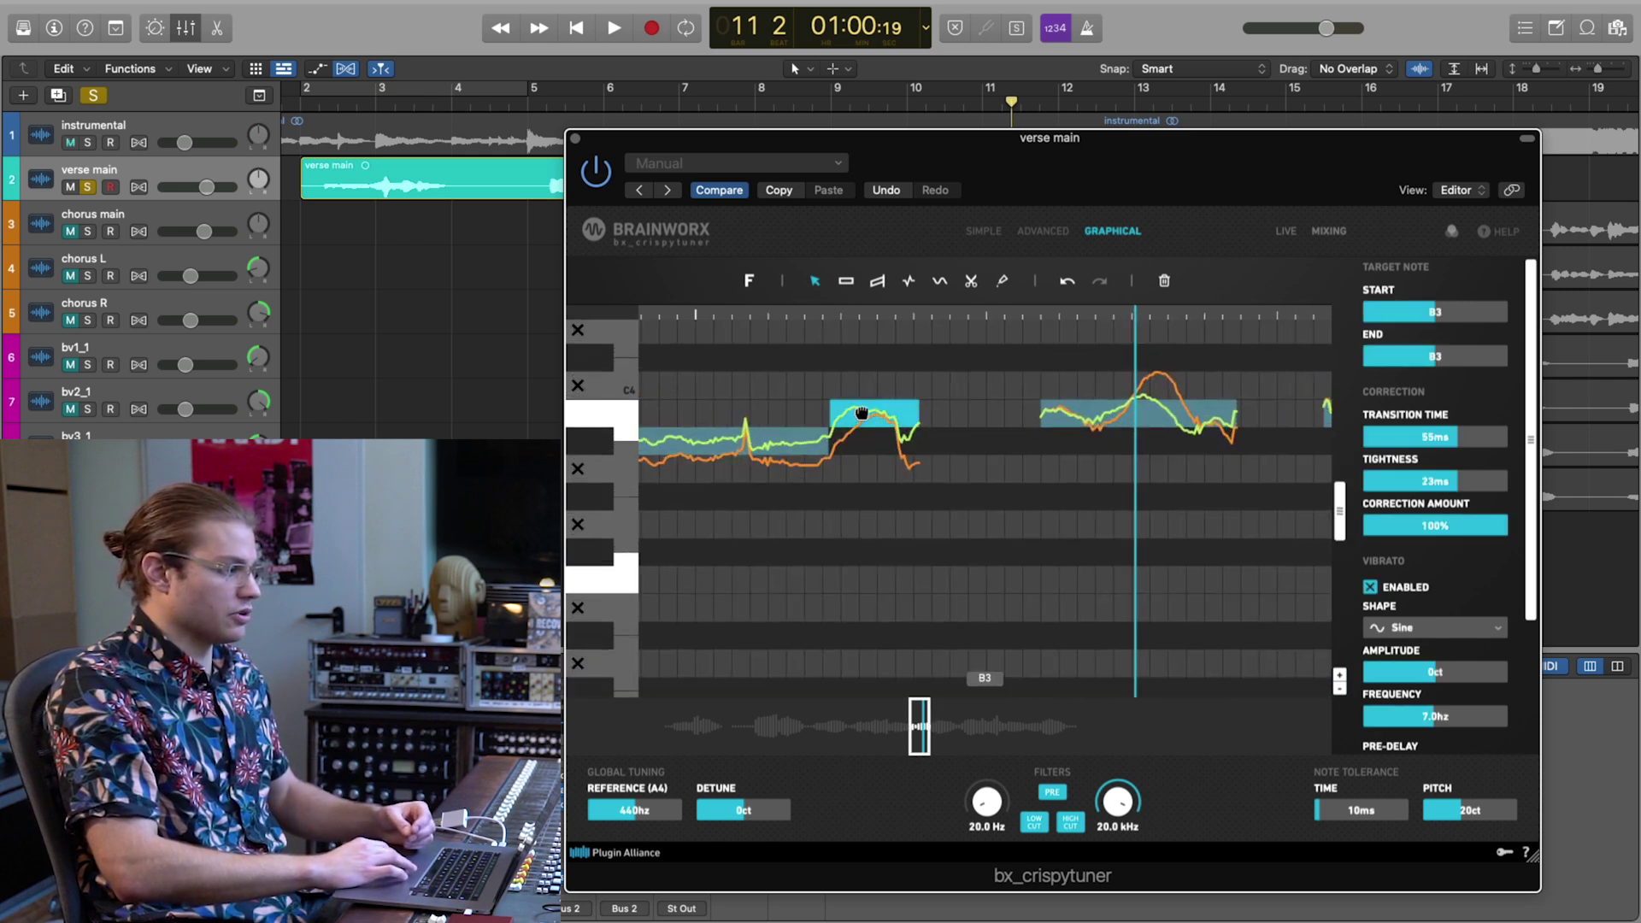
scroll(861, 416, down, 3)
scroll(880, 423, up, 3)
scroll(880, 423, down, 5)
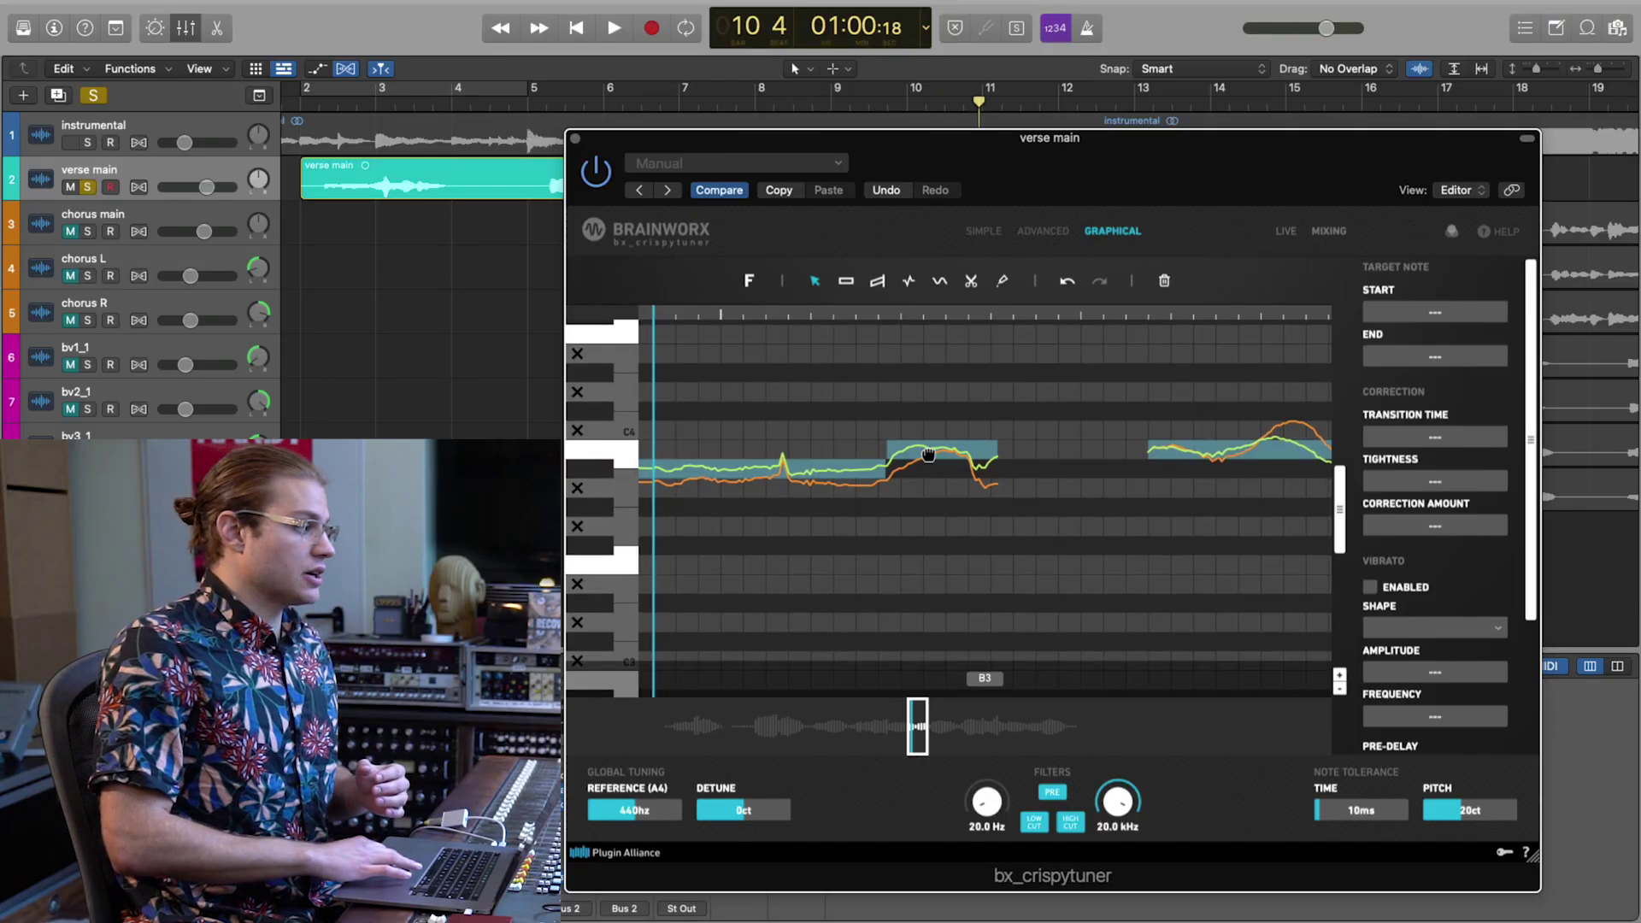
scroll(928, 455, up, 3)
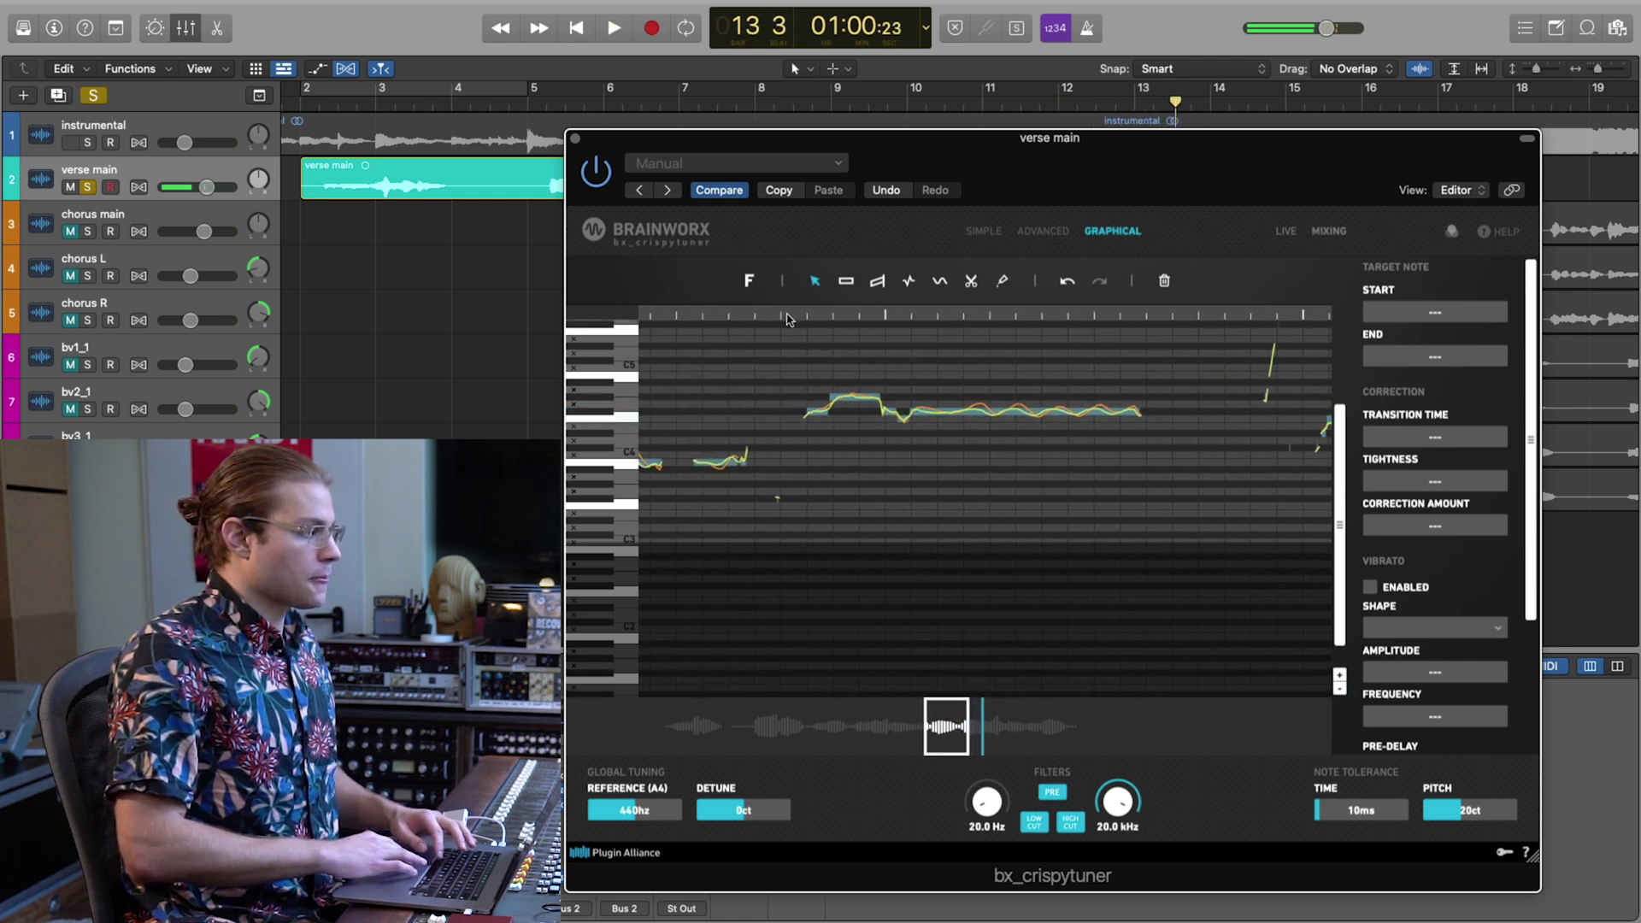
Select the long F#4 note and shape its vibrato with the Vibrato tool to 76 ct amplitude and 4.6 Hz frequency.
key(space)
click(995, 411)
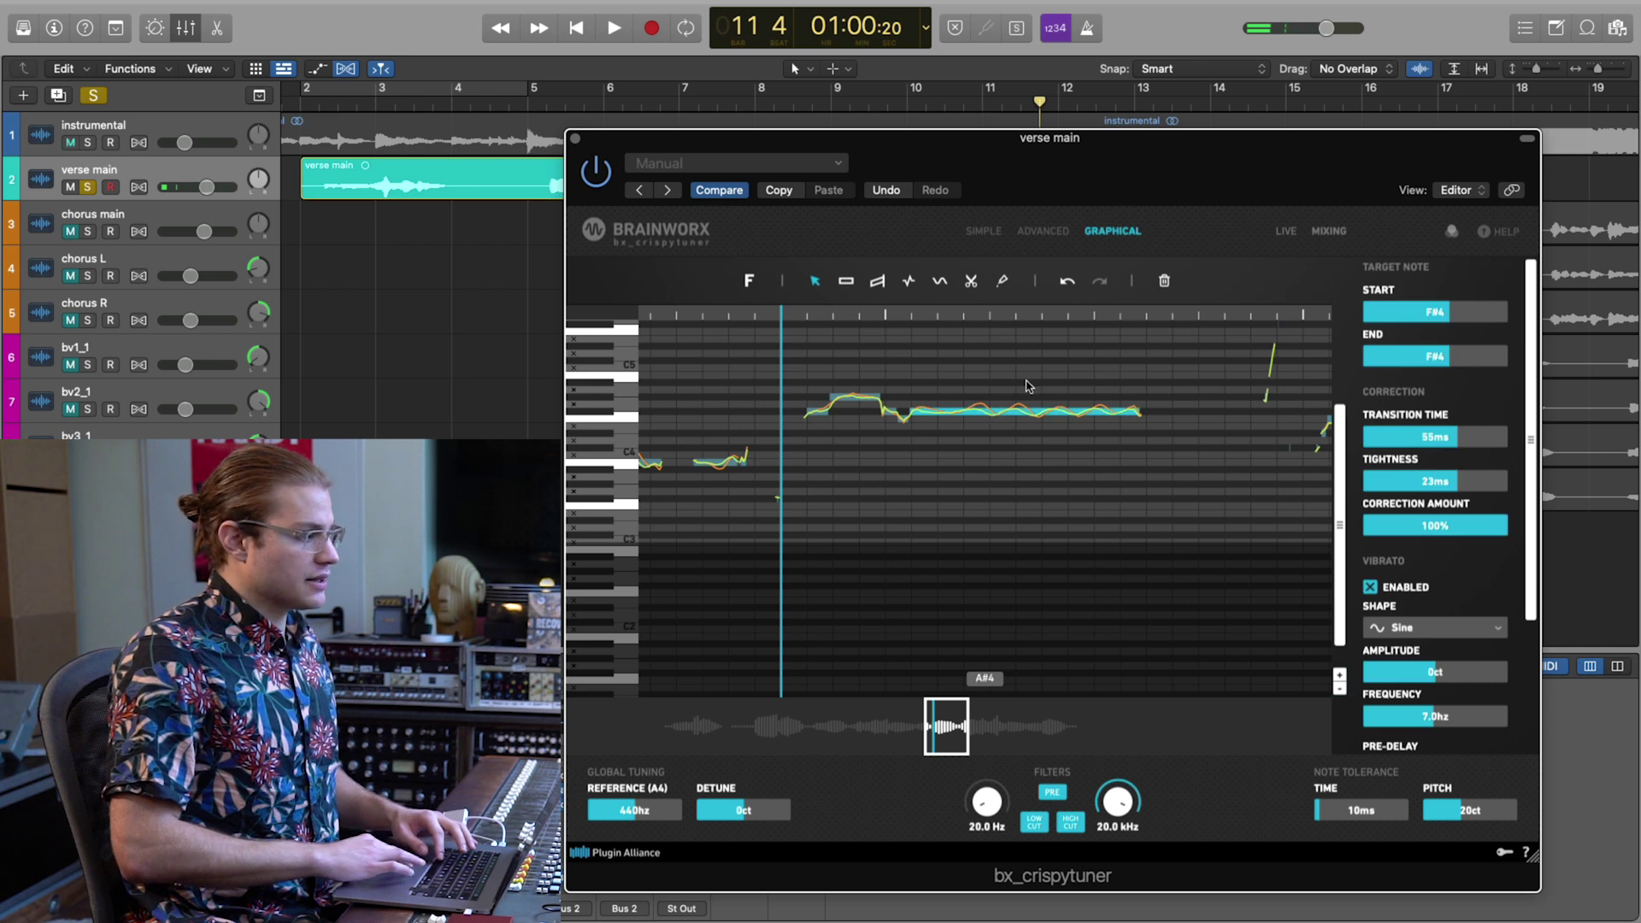
key(f)
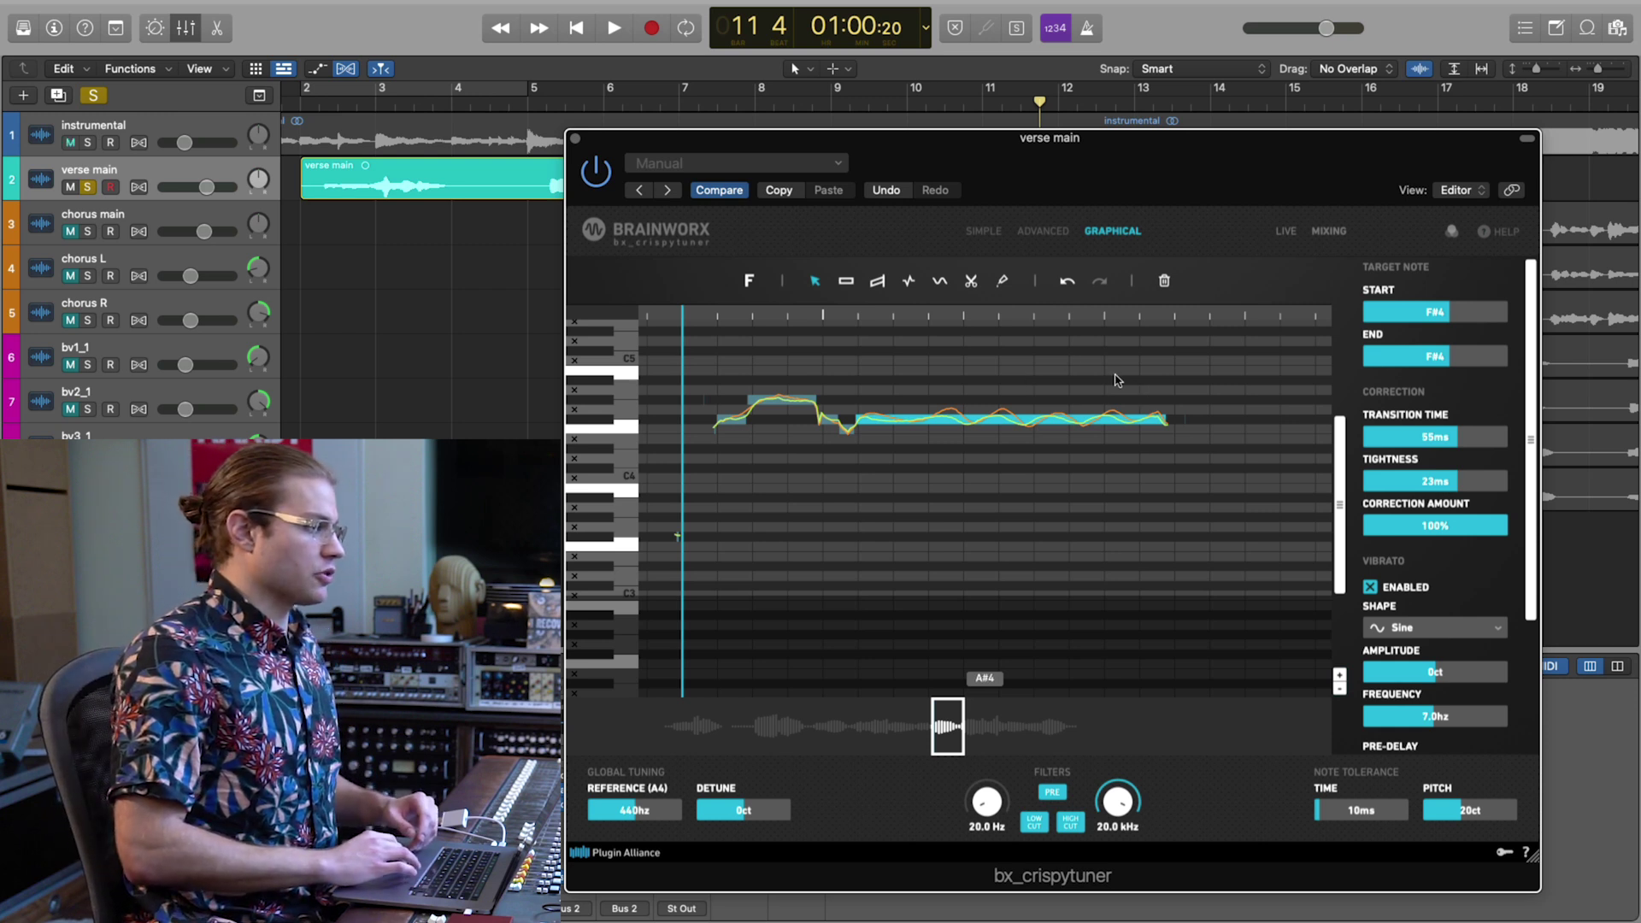
click(939, 281)
scroll(1436, 524, down, 2)
scroll(1440, 528, down, 5)
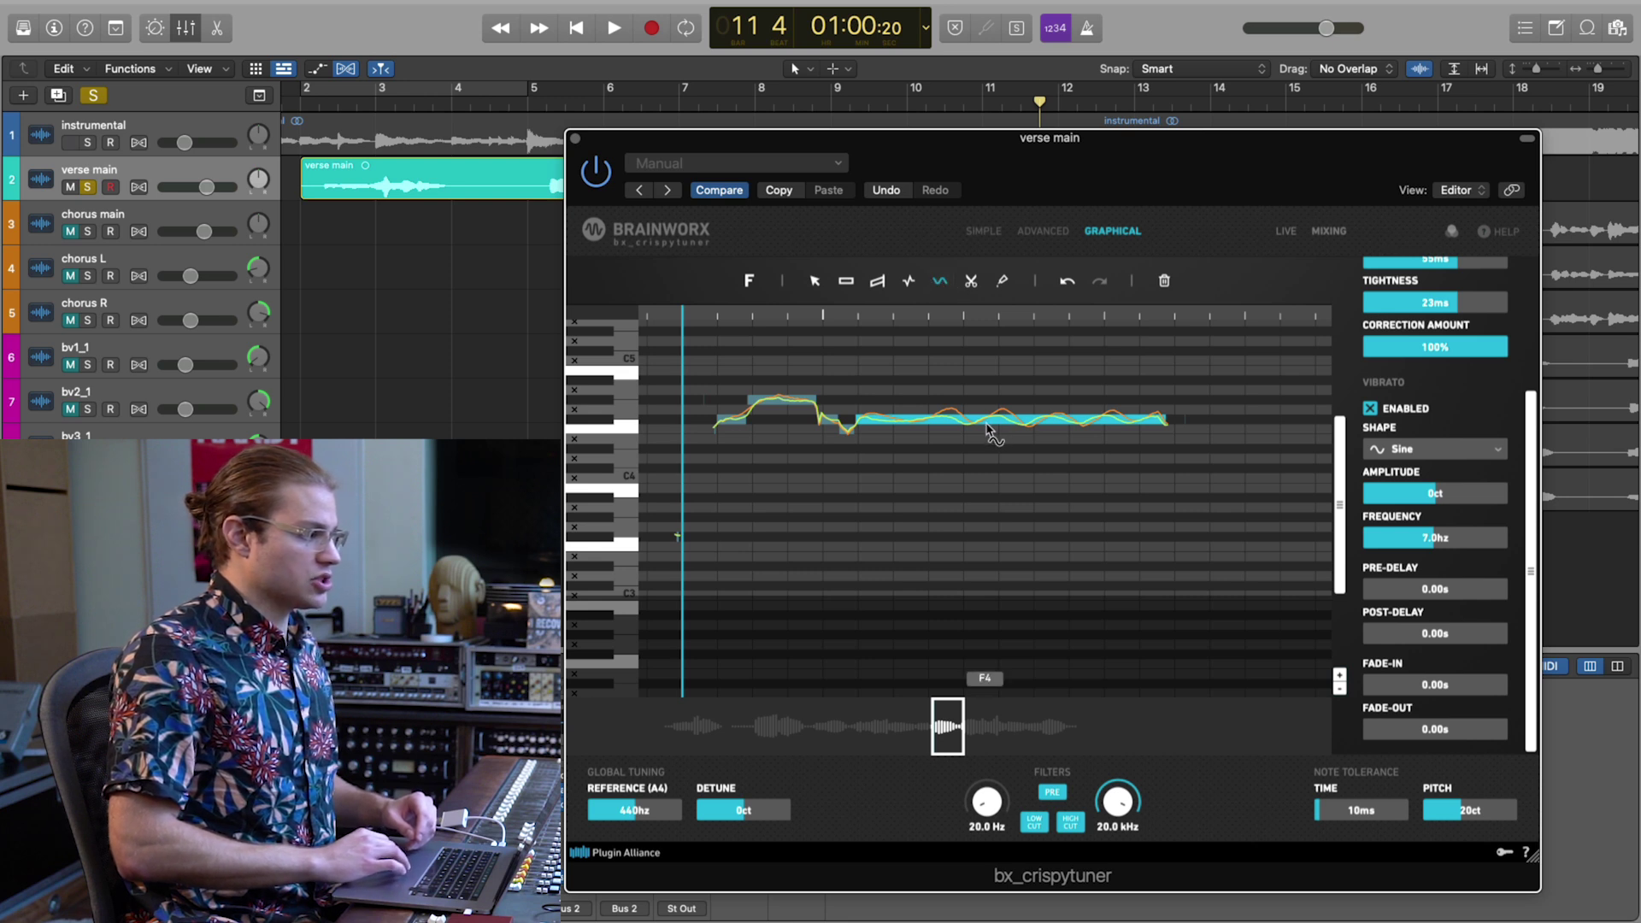
scroll(983, 431, up, 5)
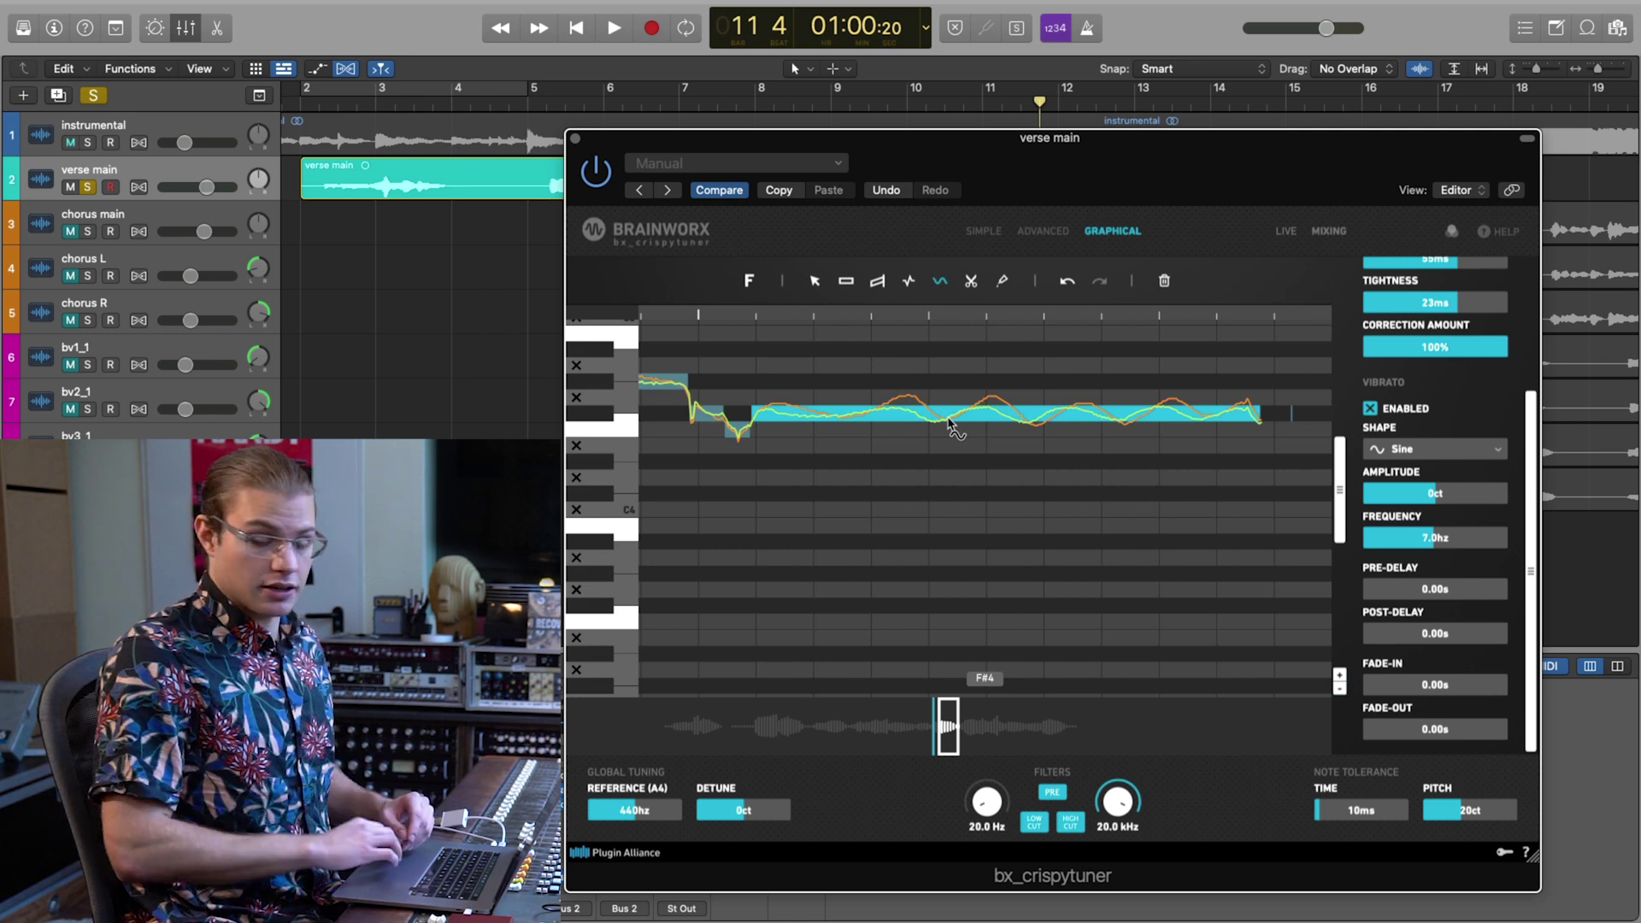
drag(953, 421, 957, 376)
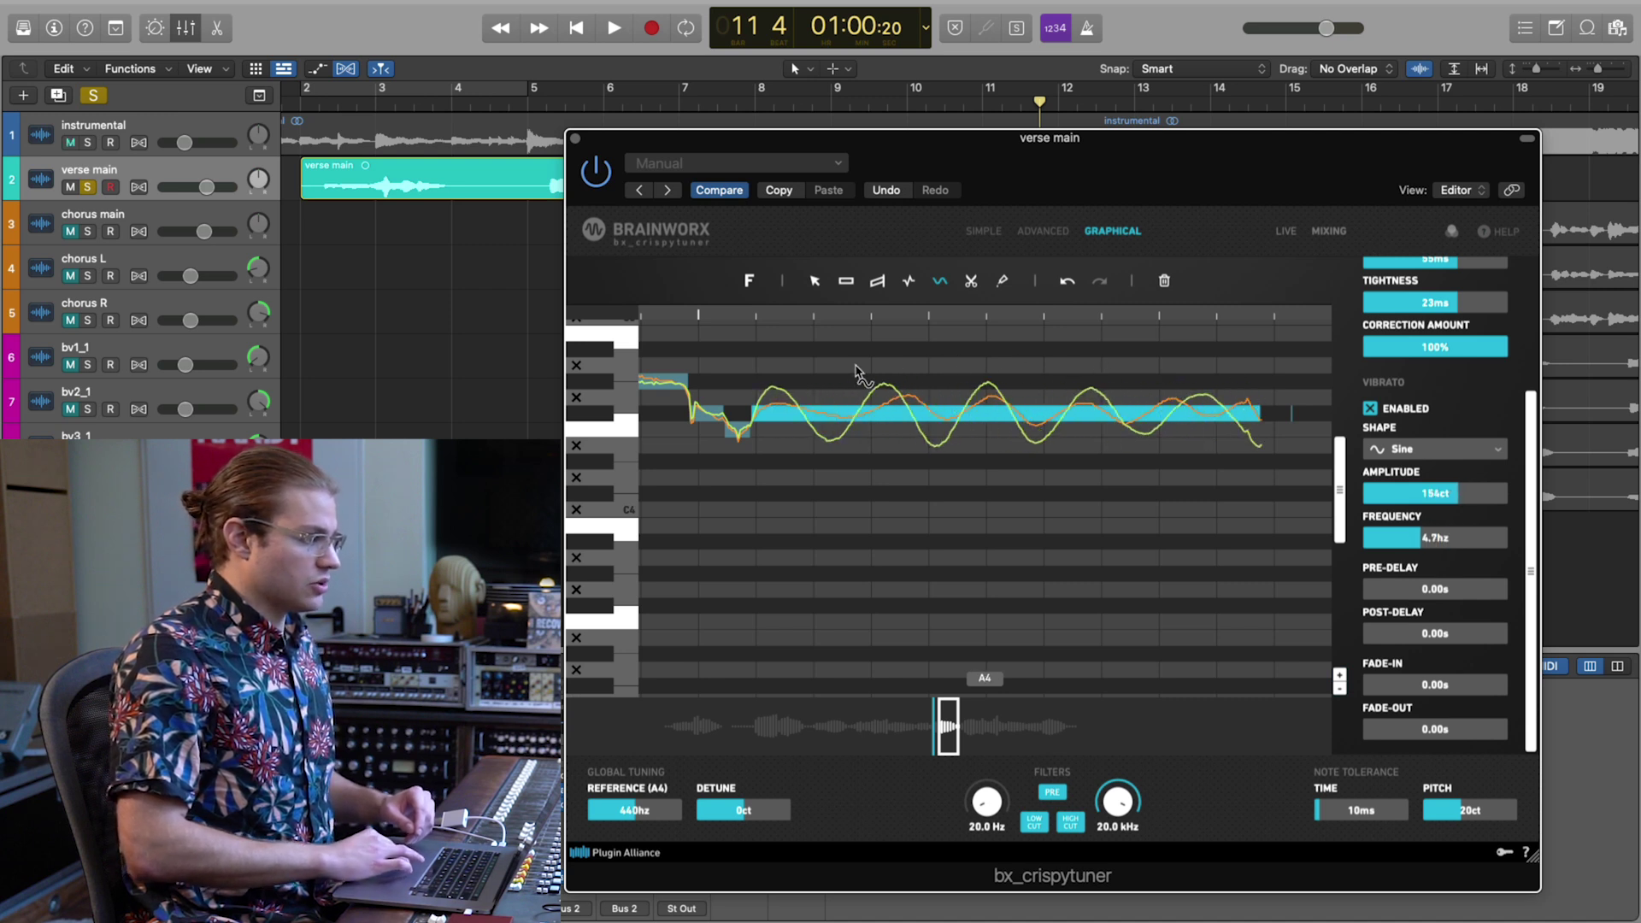
drag(981, 383, 966, 384)
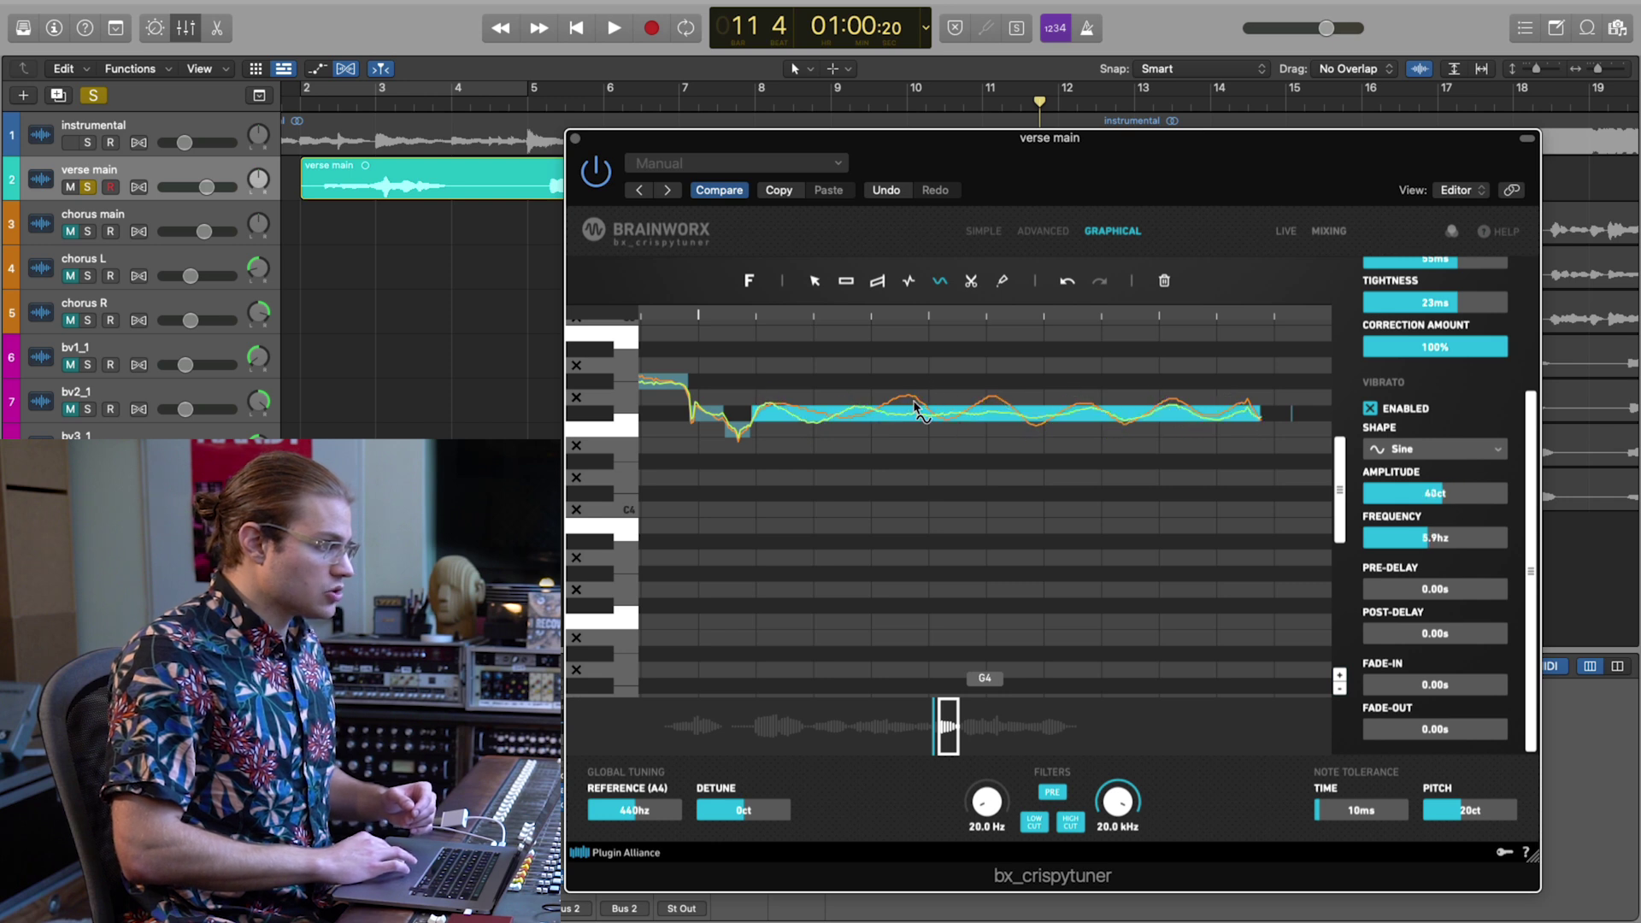
drag(883, 398, 832, 397)
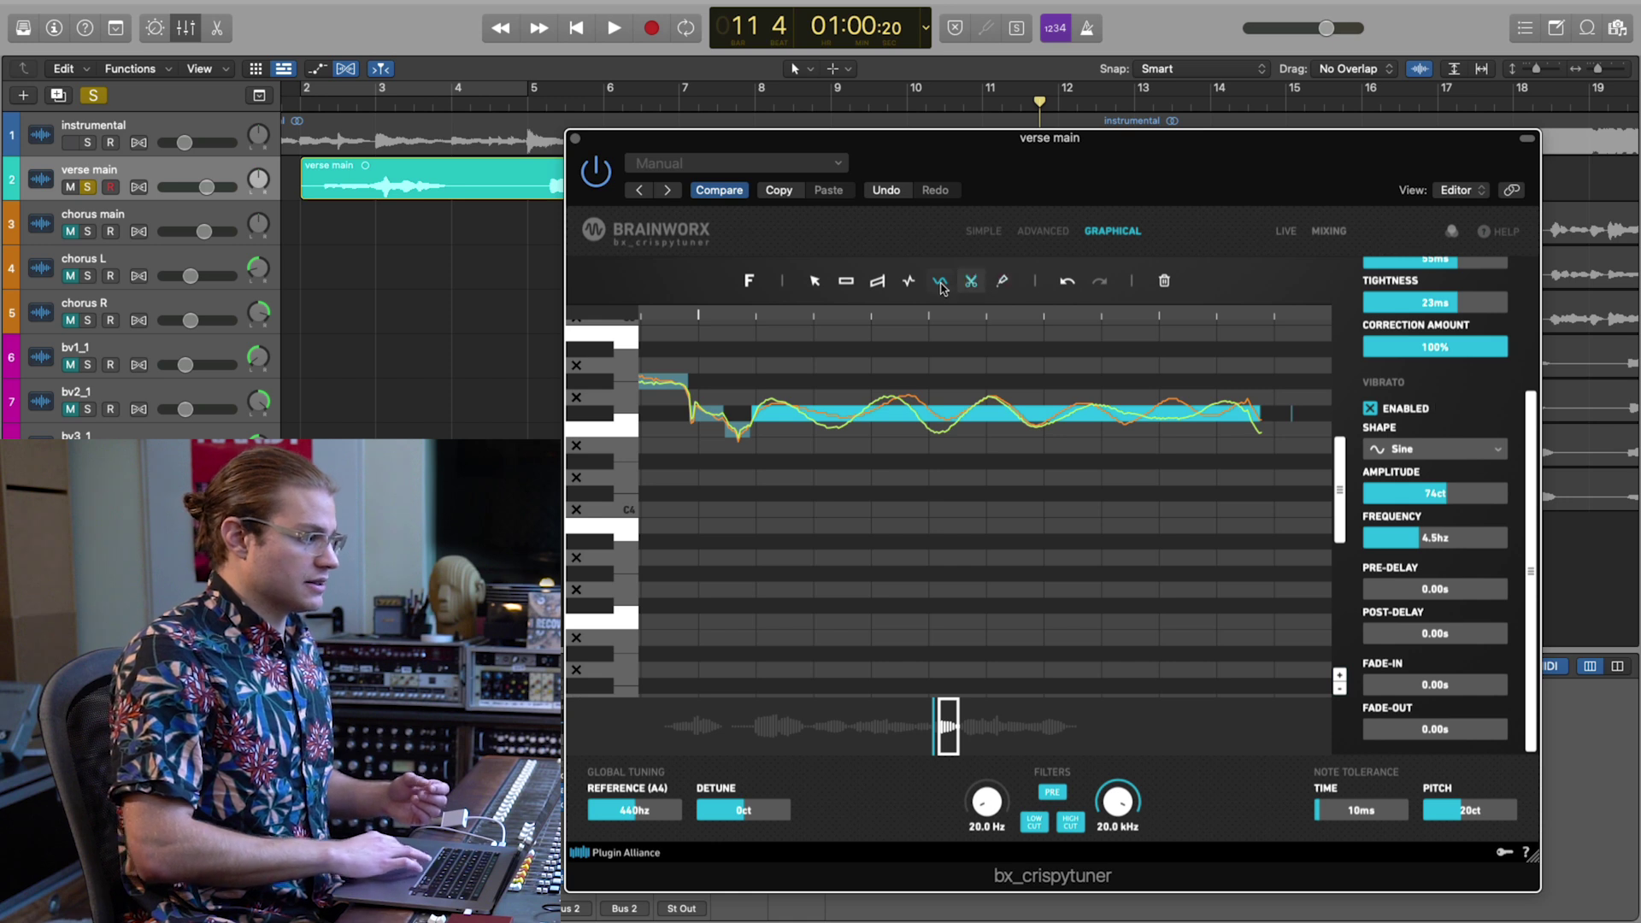
drag(927, 423, 932, 416)
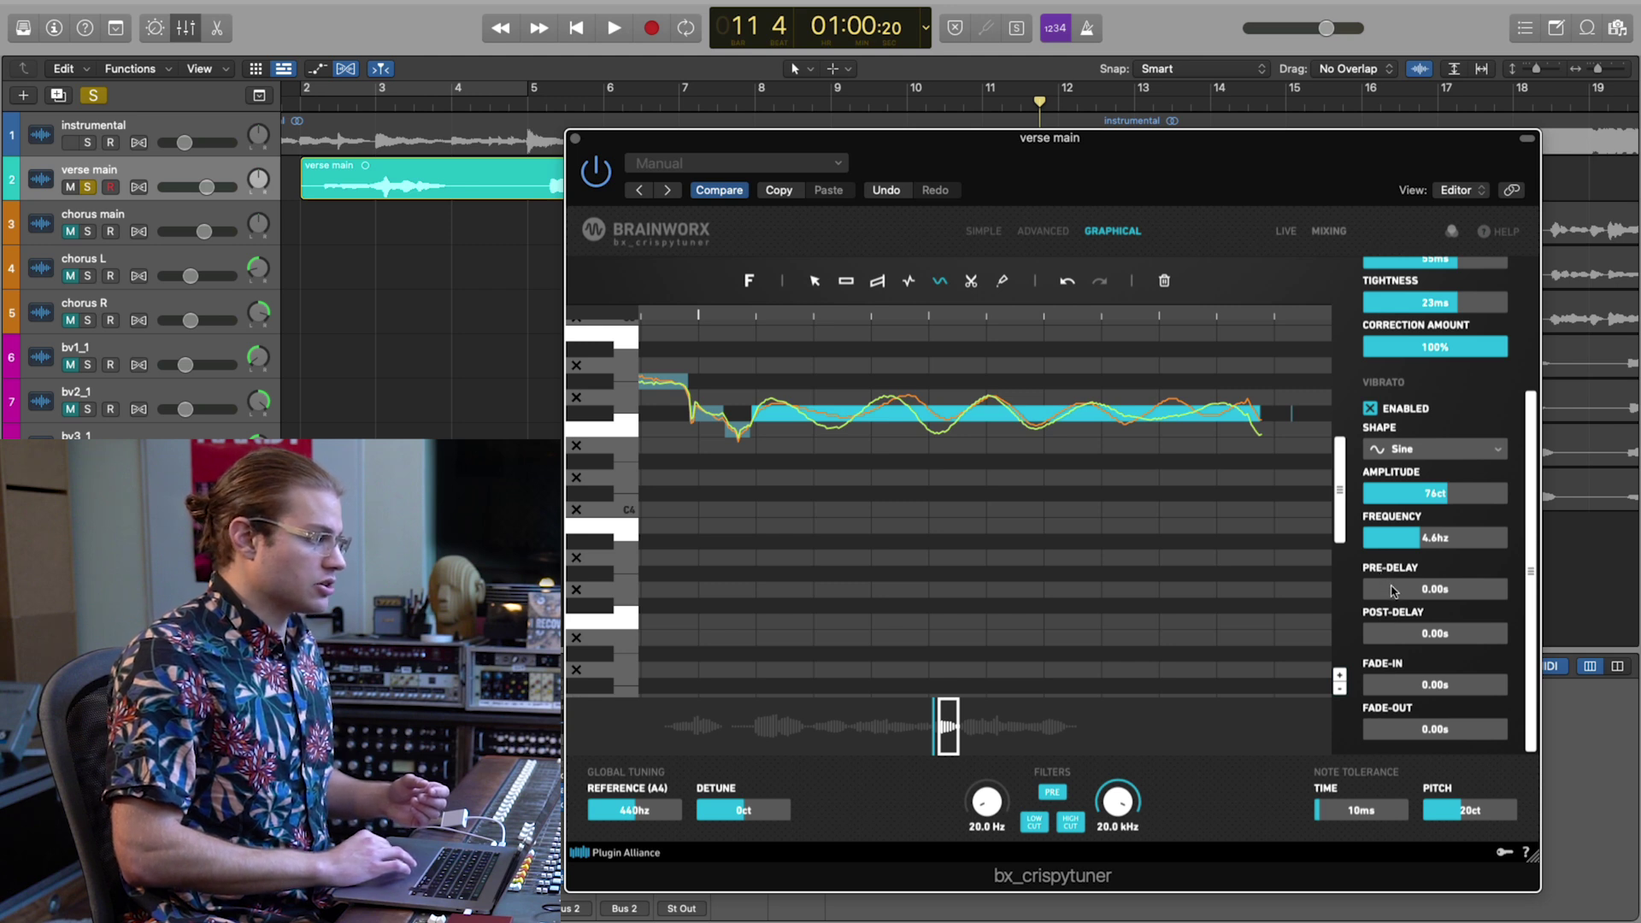
Set the F#4 note's vibrato pre-delay to 0.05 s and toggle its vibrato off and on to compare the pitch curves.
drag(1426, 589, 1454, 595)
click(1399, 416)
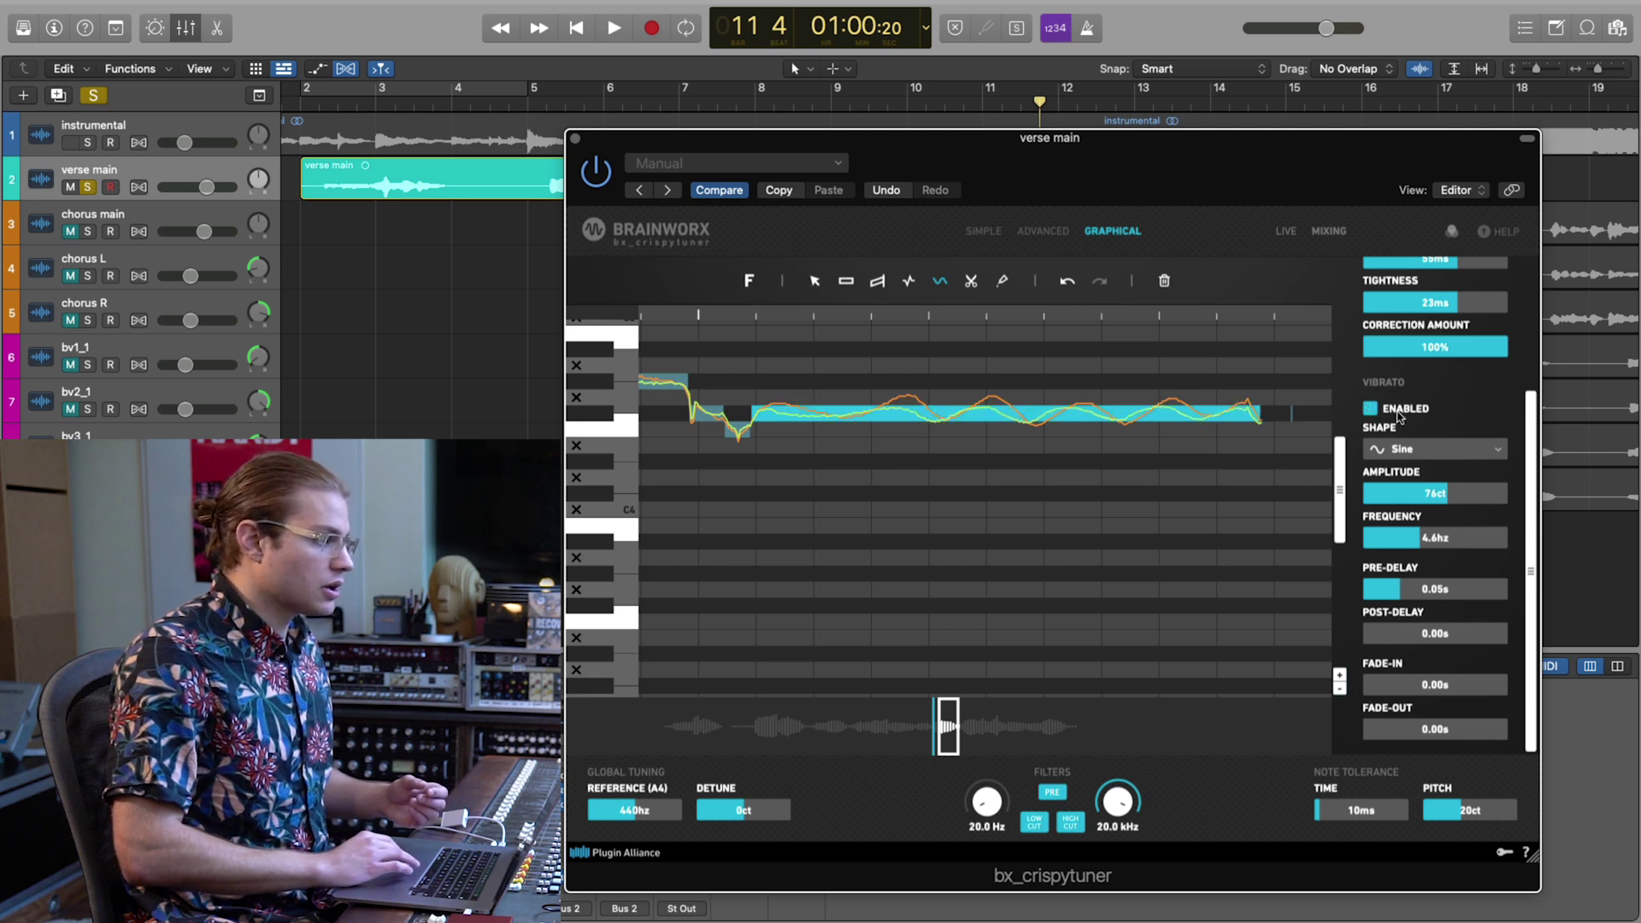
click(1386, 415)
click(1387, 416)
click(1385, 414)
click(1385, 415)
click(1386, 415)
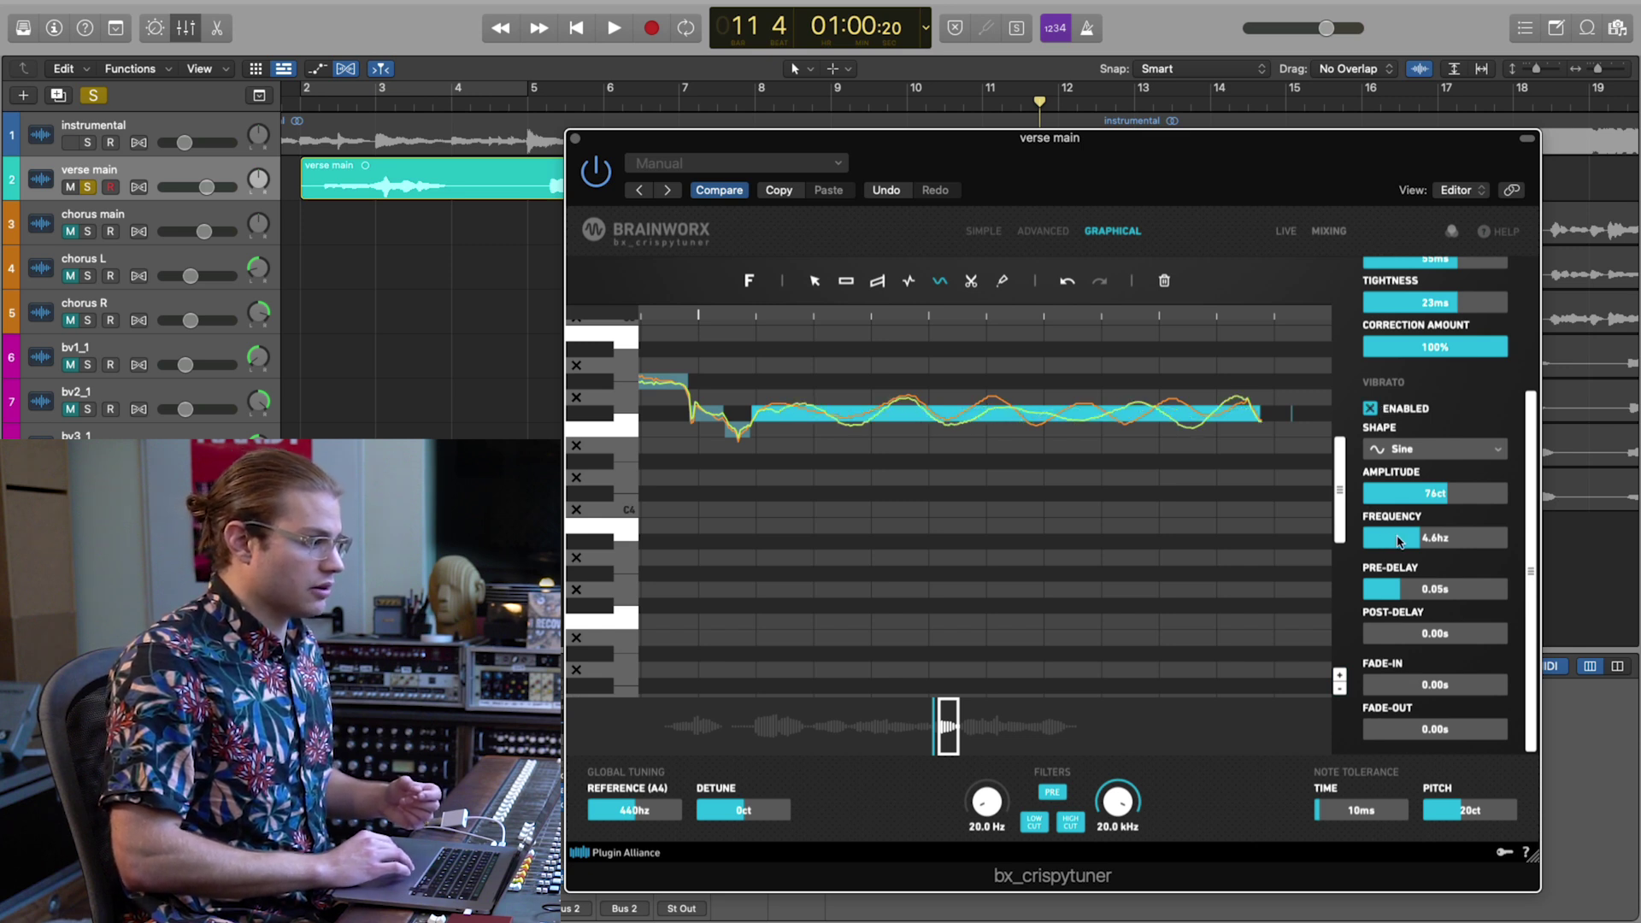
Set the vibrato frequency to 6.2 Hz, pre-delay to 0.12 s and fade-in to 0.31 s, and play the F#4 note's phrase.
drag(1403, 540, 1406, 589)
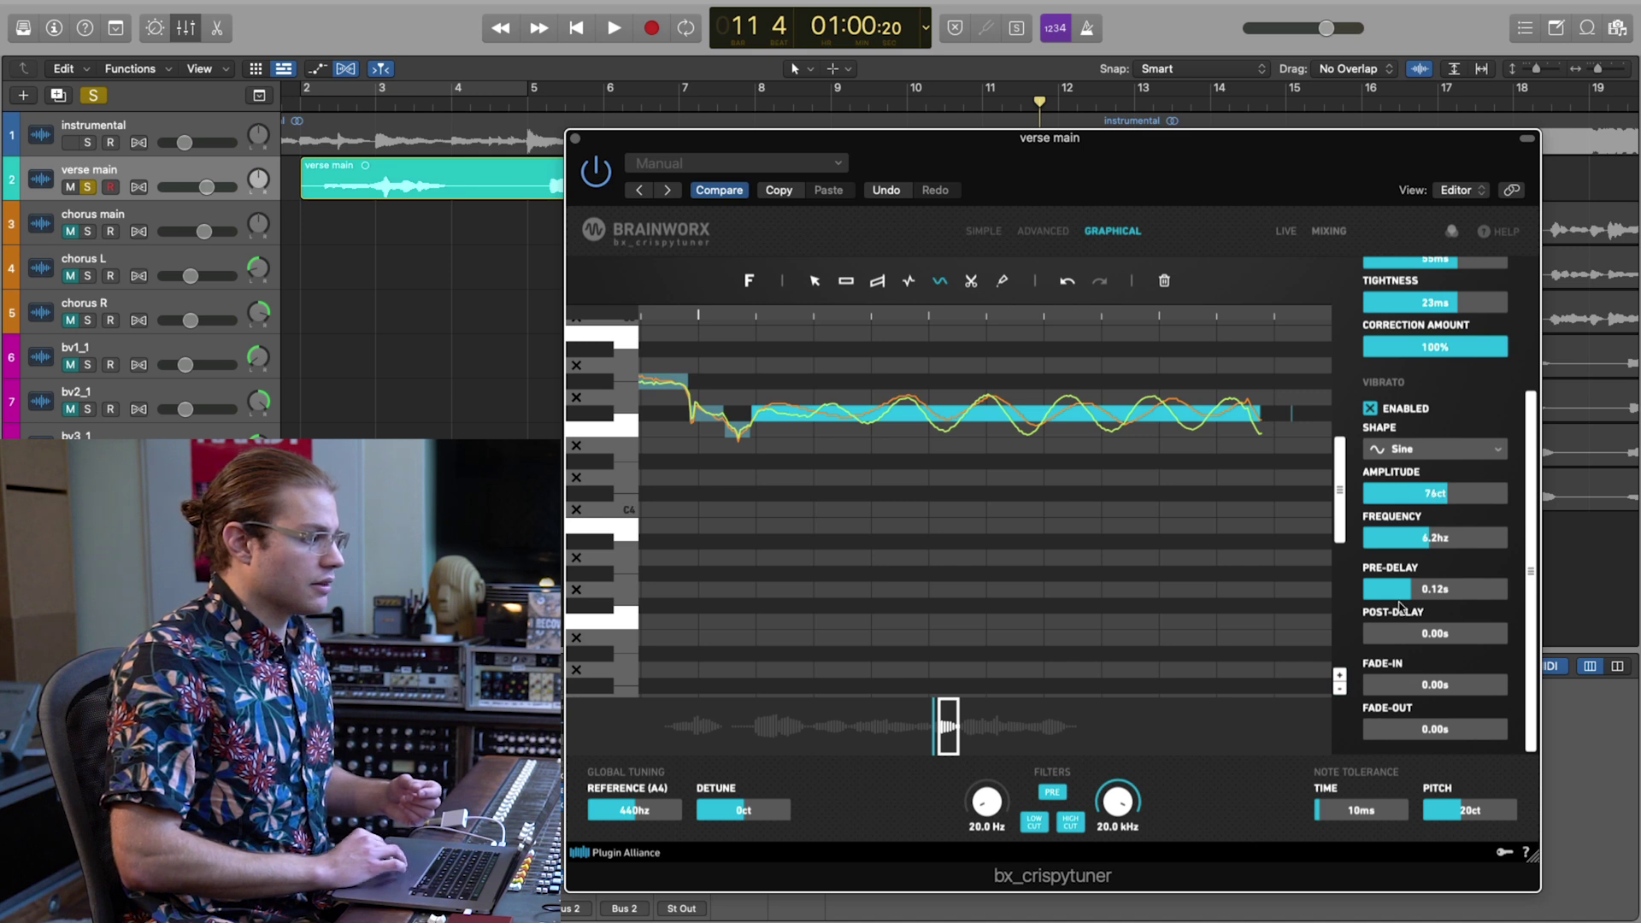
drag(1387, 686, 1452, 675)
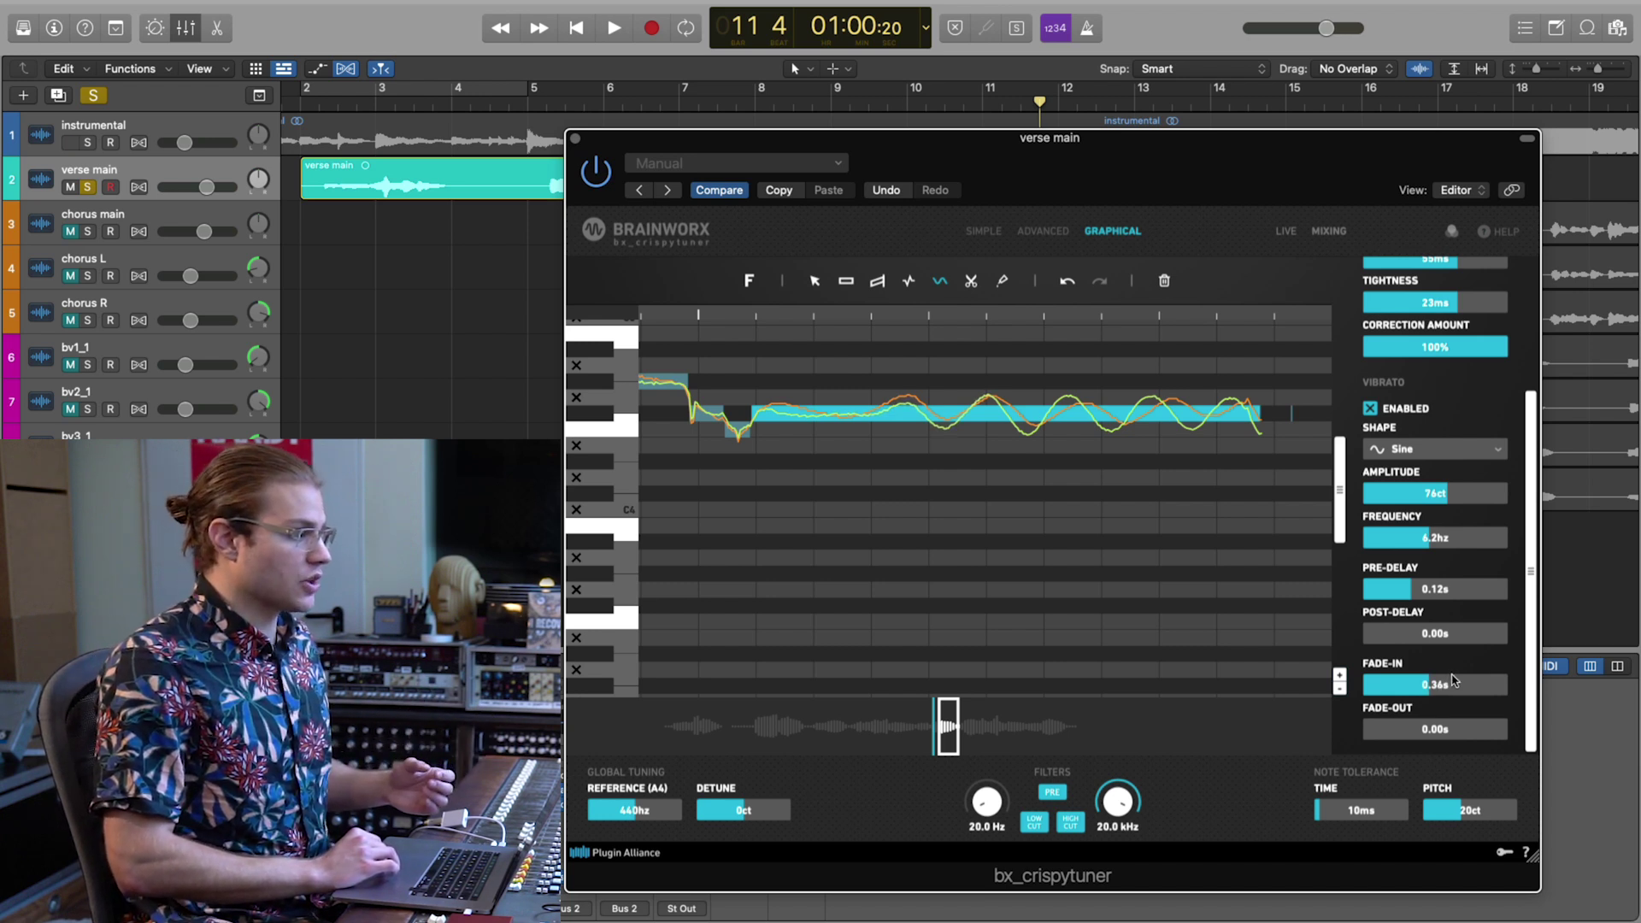
scroll(1165, 579, down, 3)
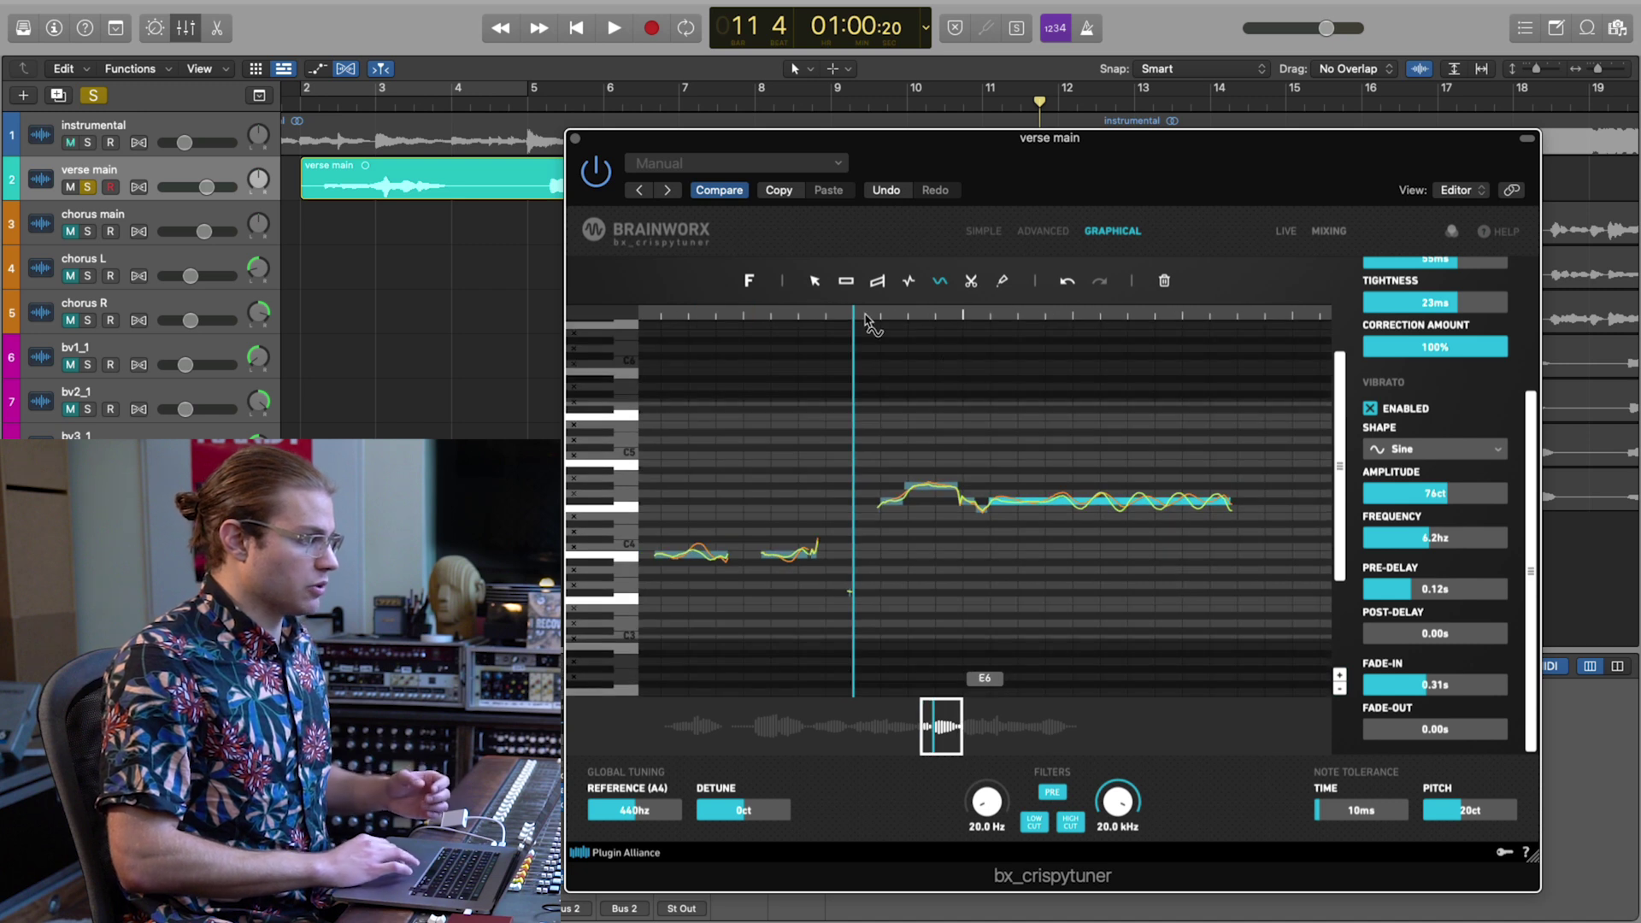
key(space)
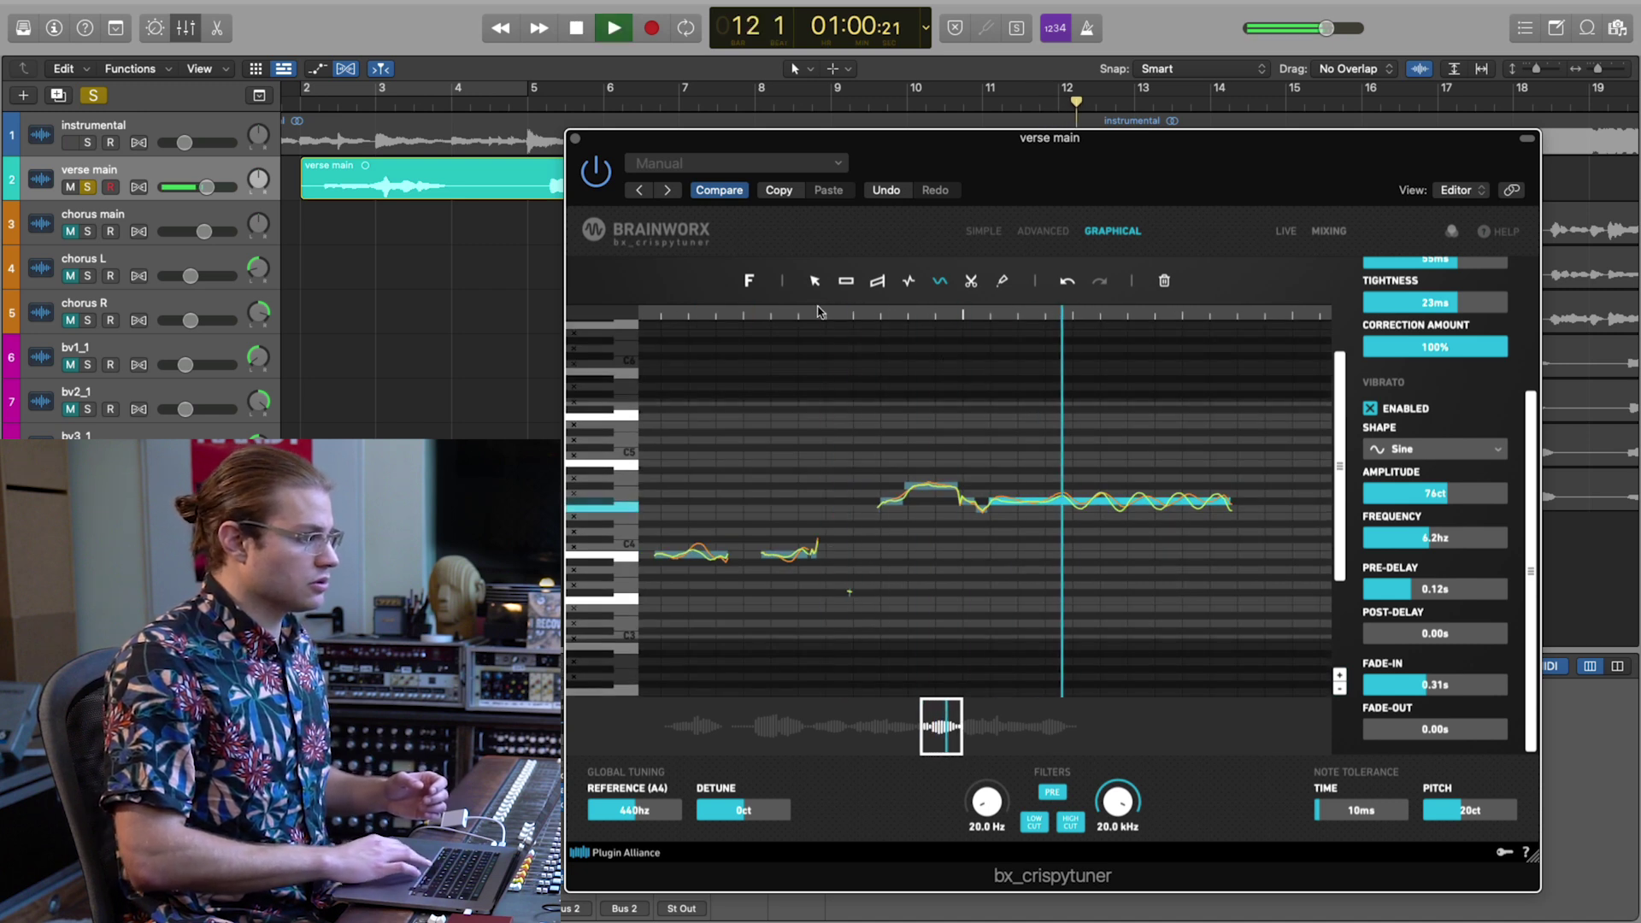
key(space)
Disable the F#4 note's added vibrato, replay the phrase, and set the note's correction amount to 0%.
click(1371, 410)
click(889, 315)
key(space)
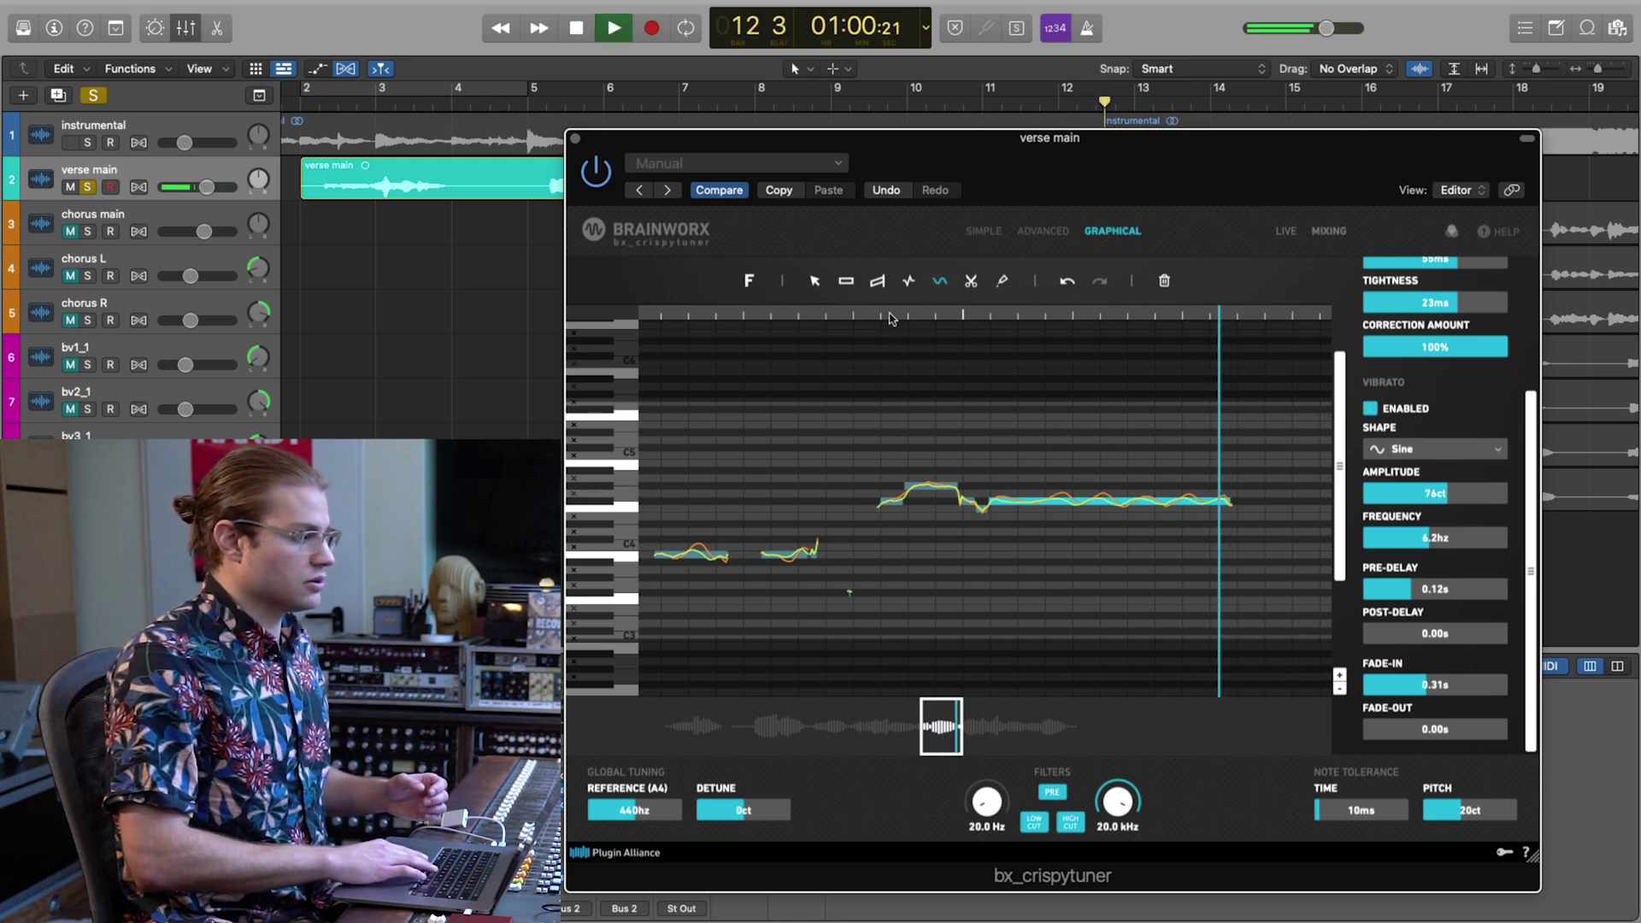
key(space)
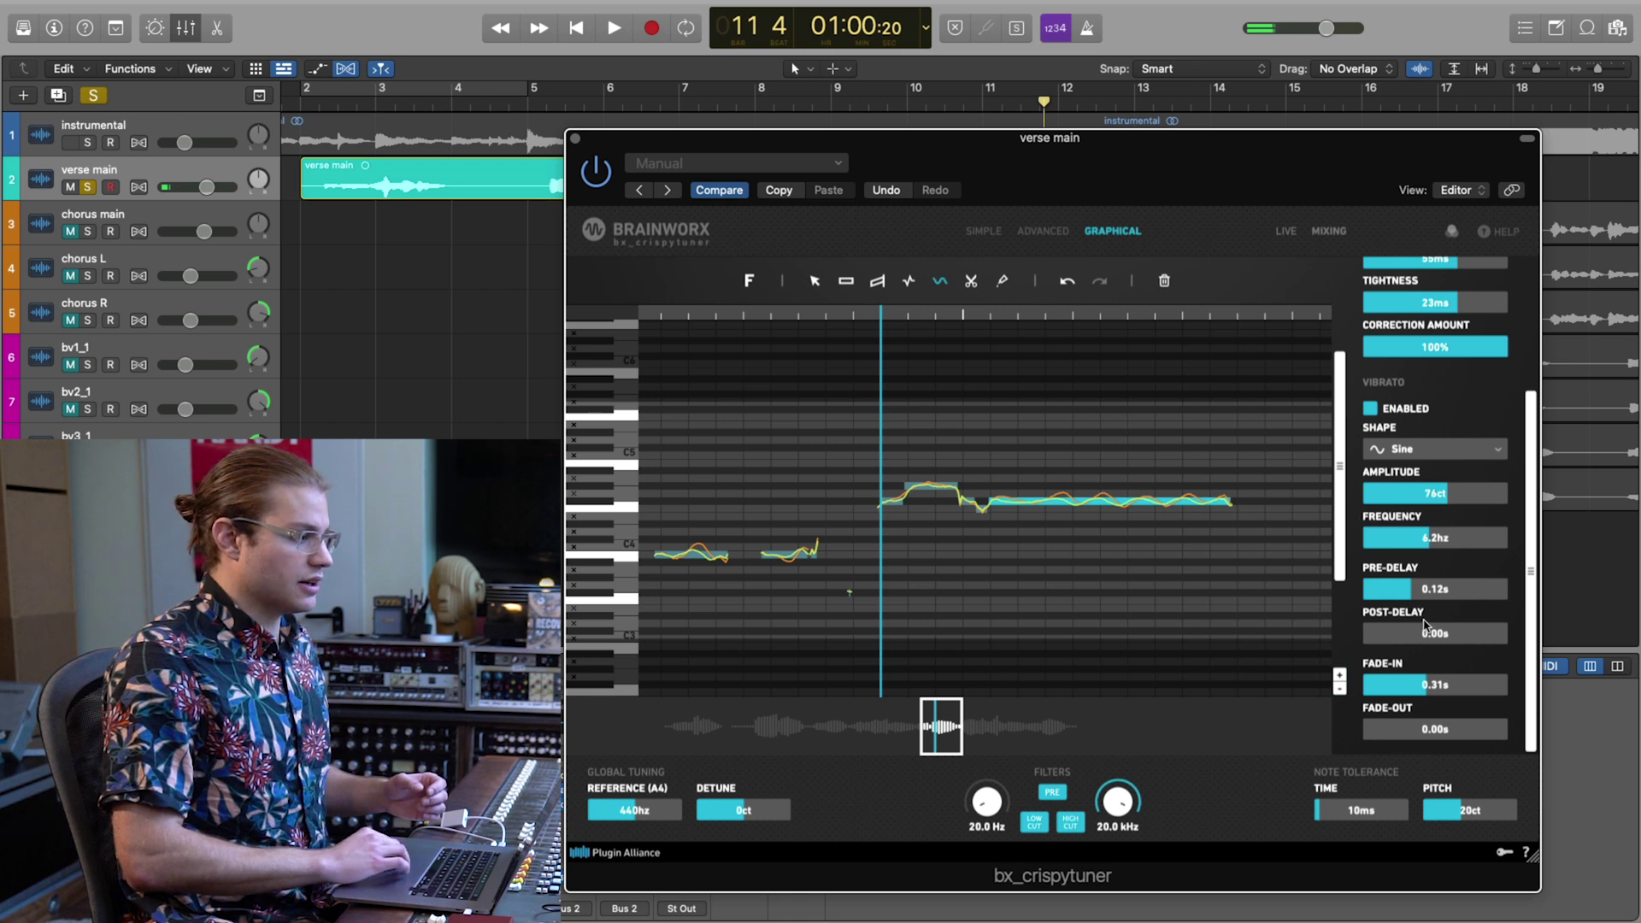
drag(1452, 349, 1289, 356)
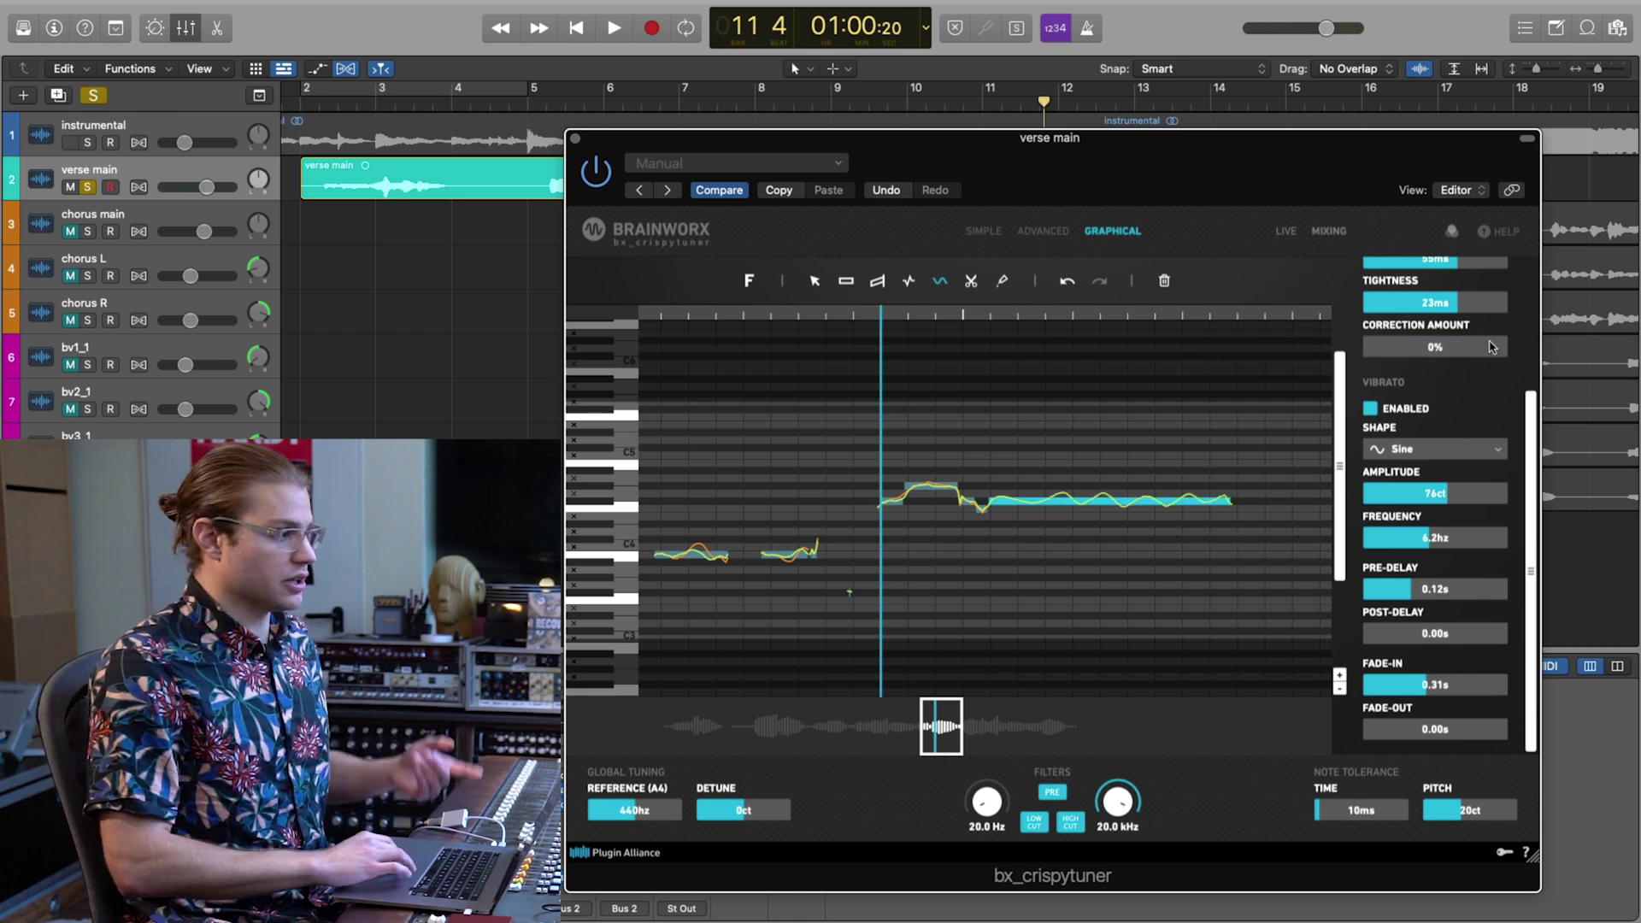
Play the tuned verse with the instrumental up to bar 17, and briefly view the Simple mode before returning to Graphical mode.
key(space)
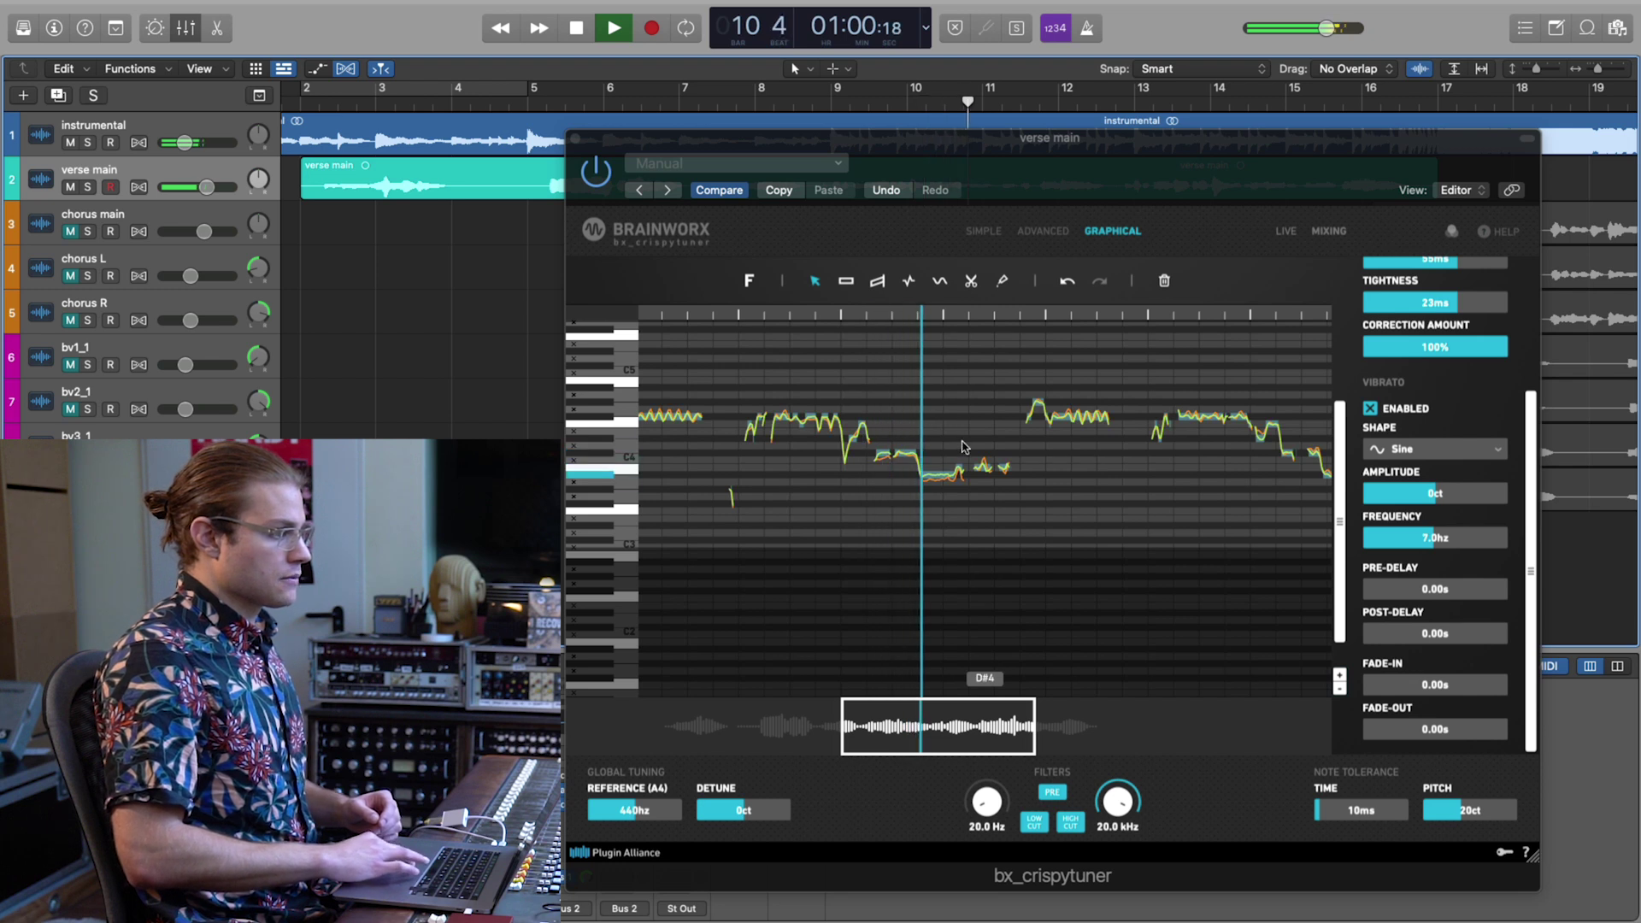
click(963, 447)
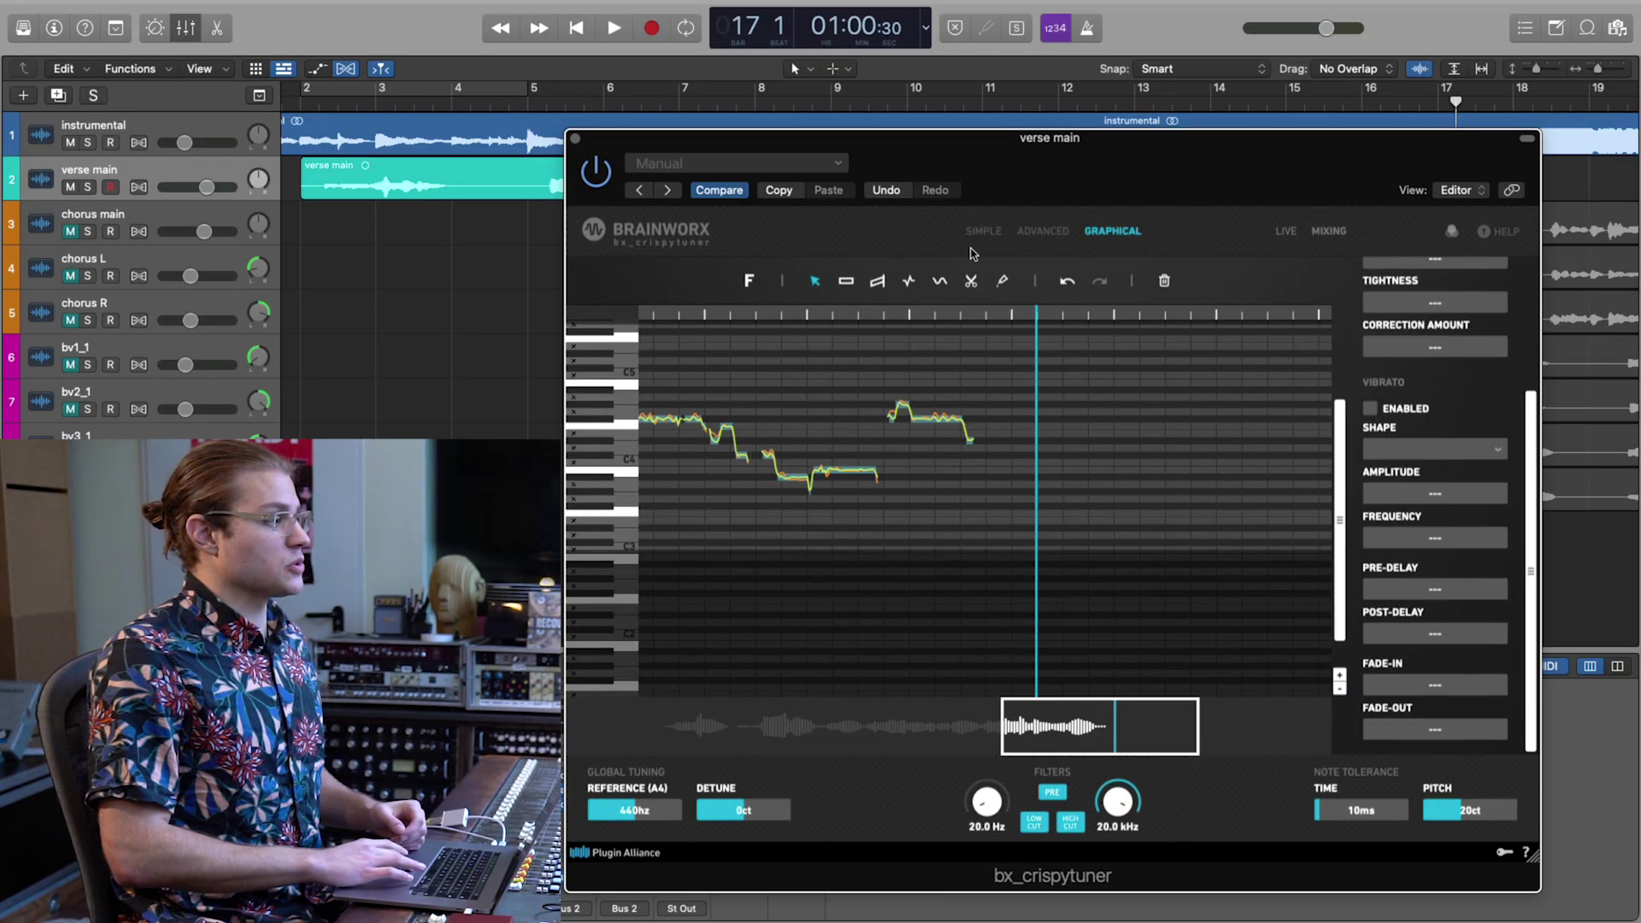
click(984, 231)
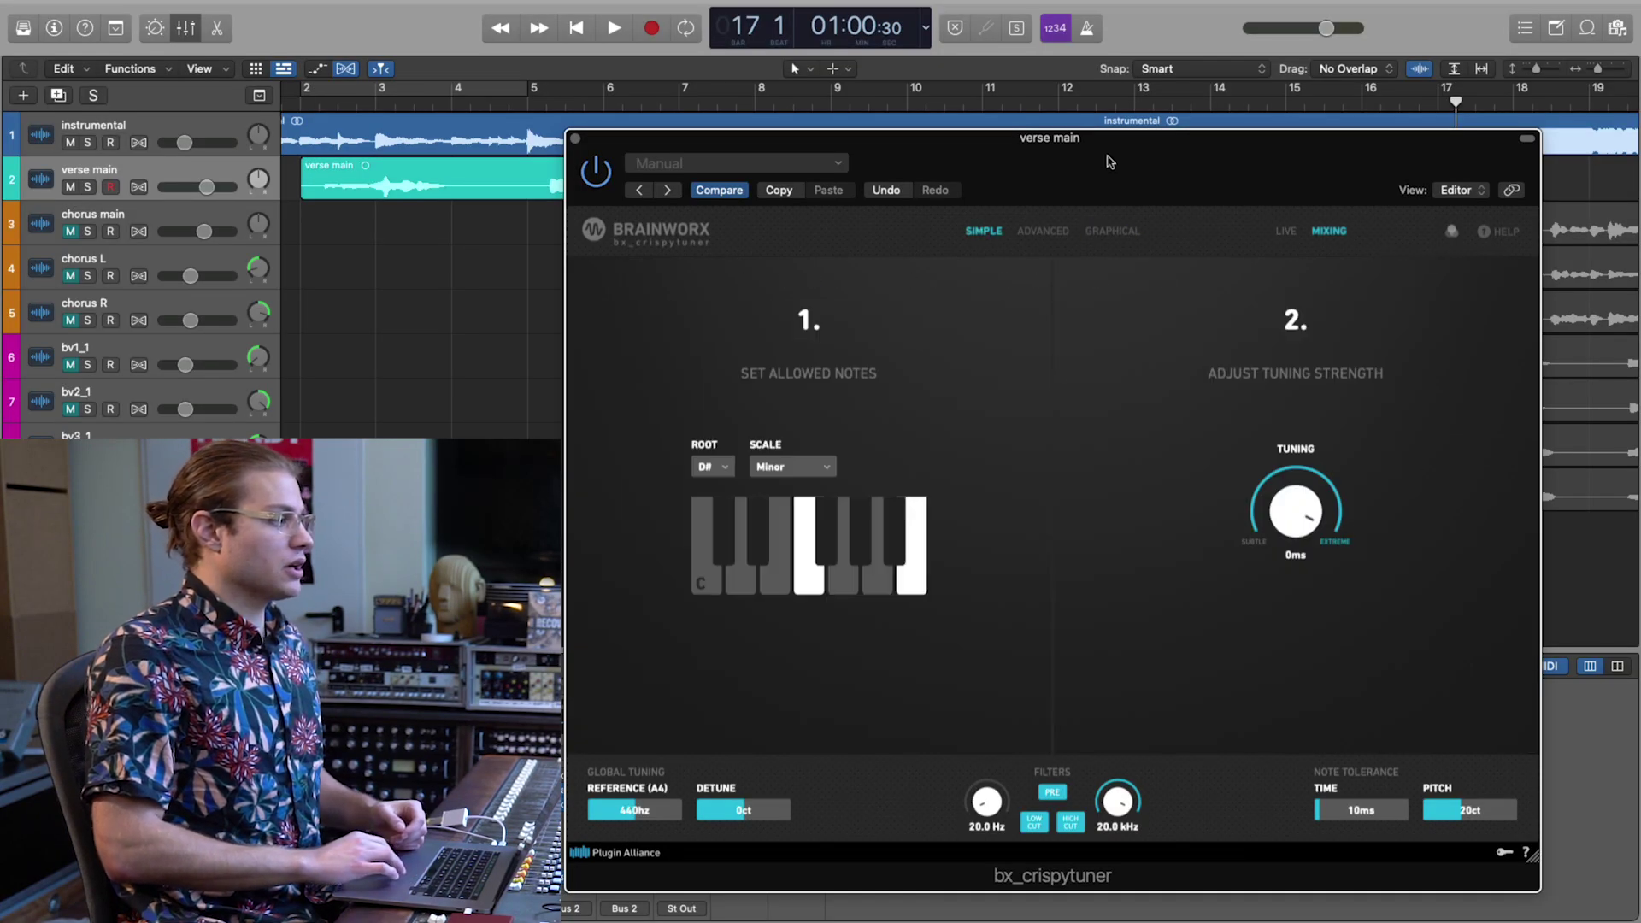
click(1114, 231)
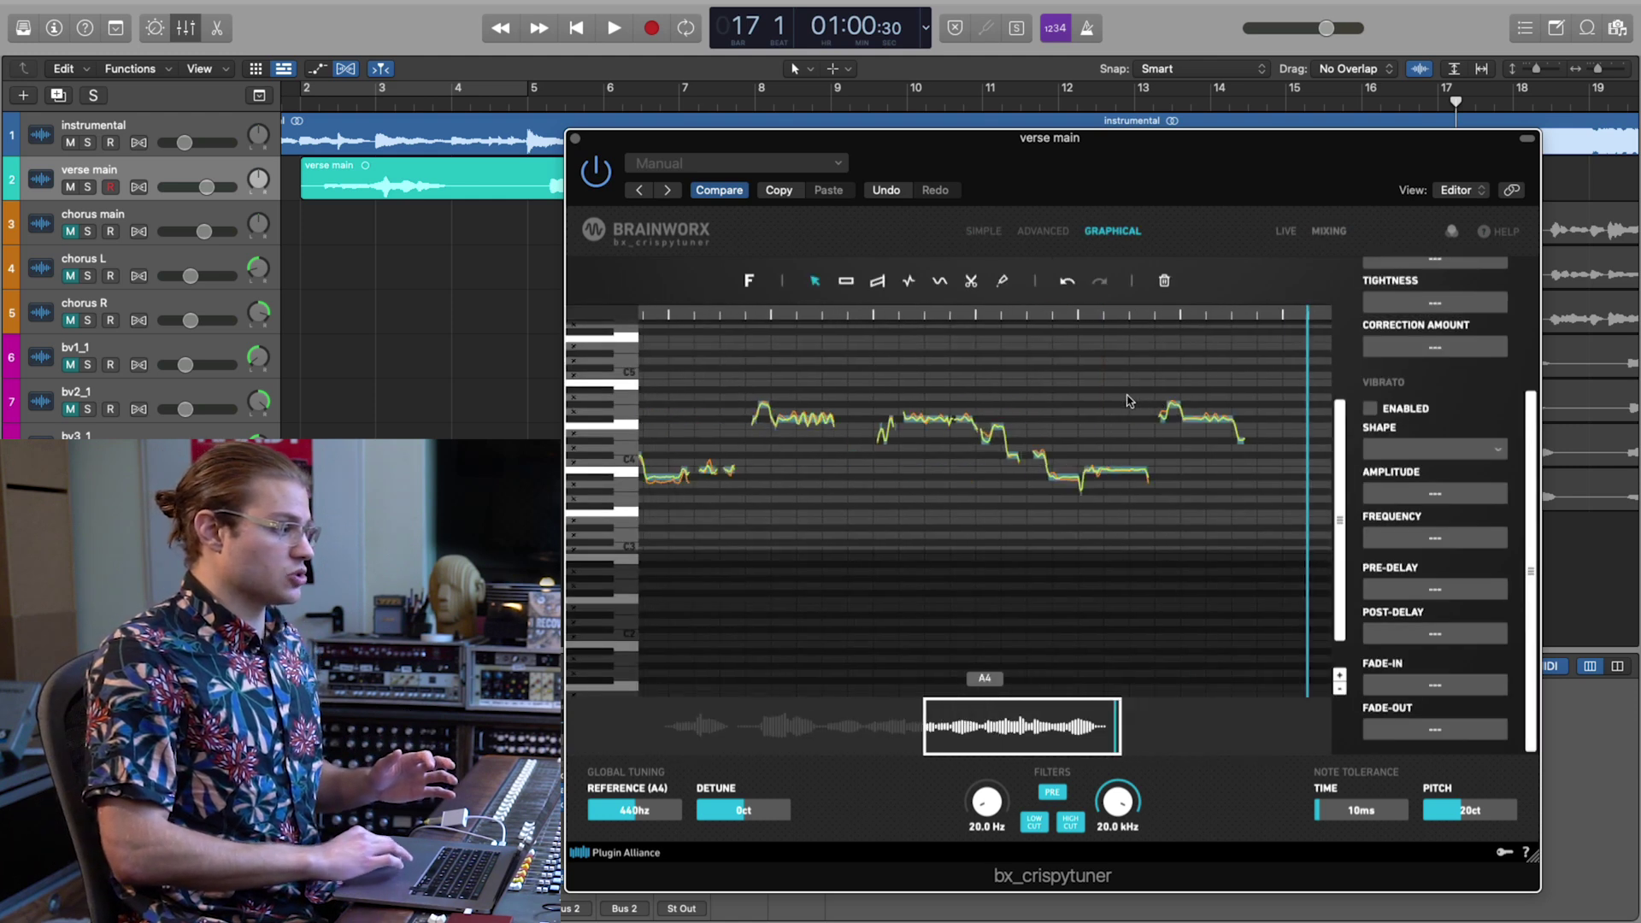
scroll(1130, 400, left, 5)
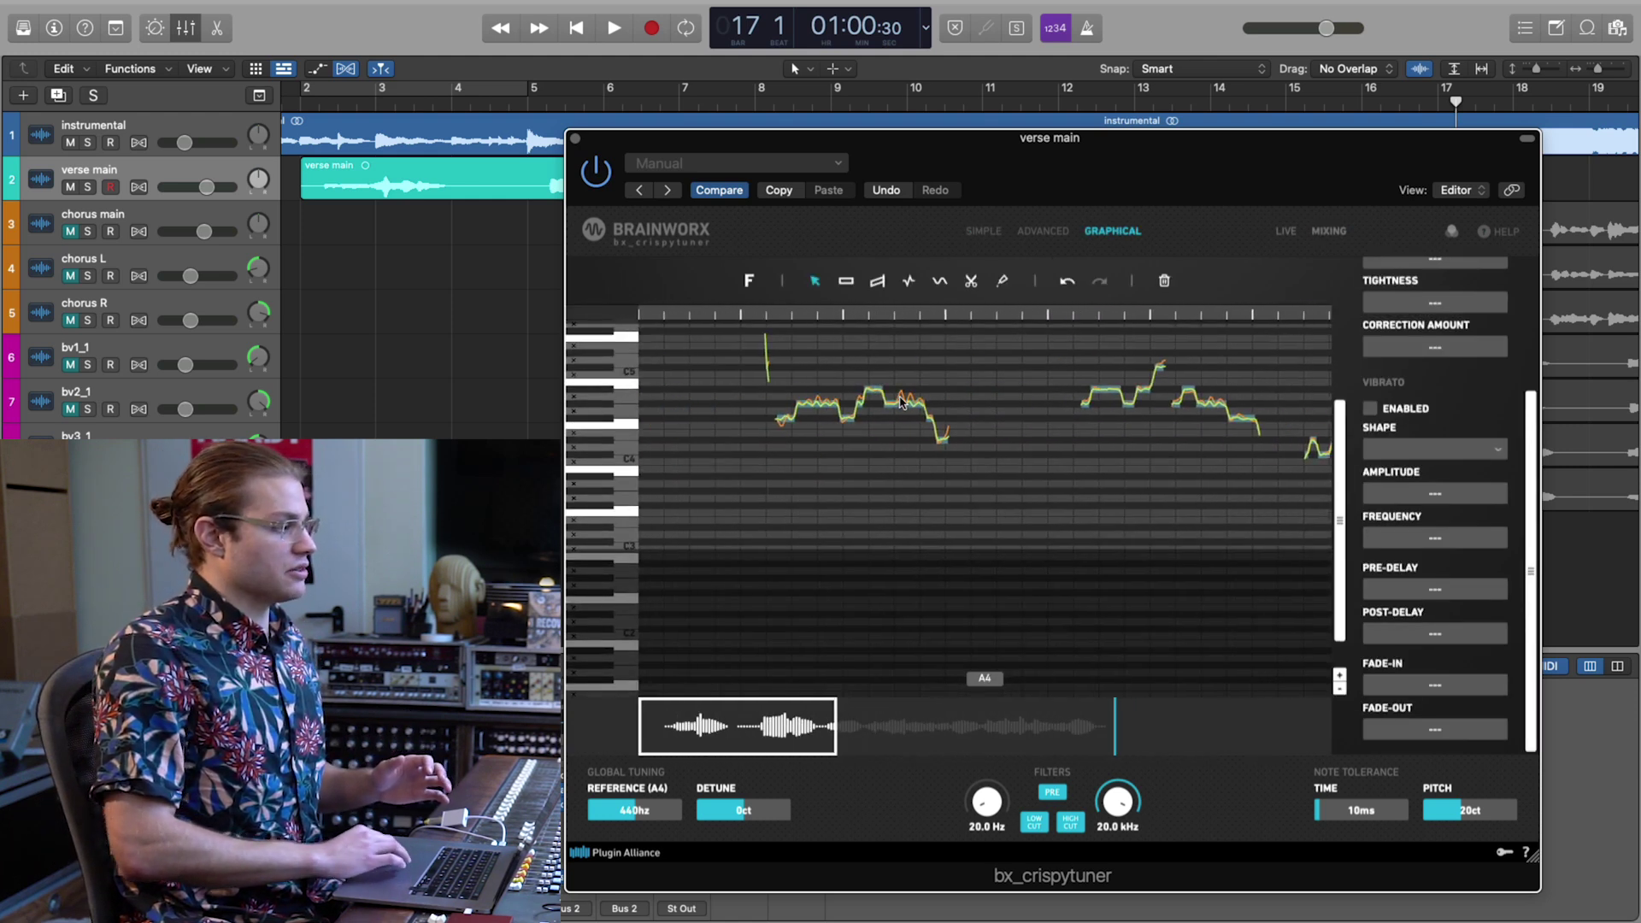
Compare the verse opening with the instrumental in Simple mode at 26 ms tuning and in Graphical mode from bar 2.
click(724, 316)
scroll(769, 384, up, 2)
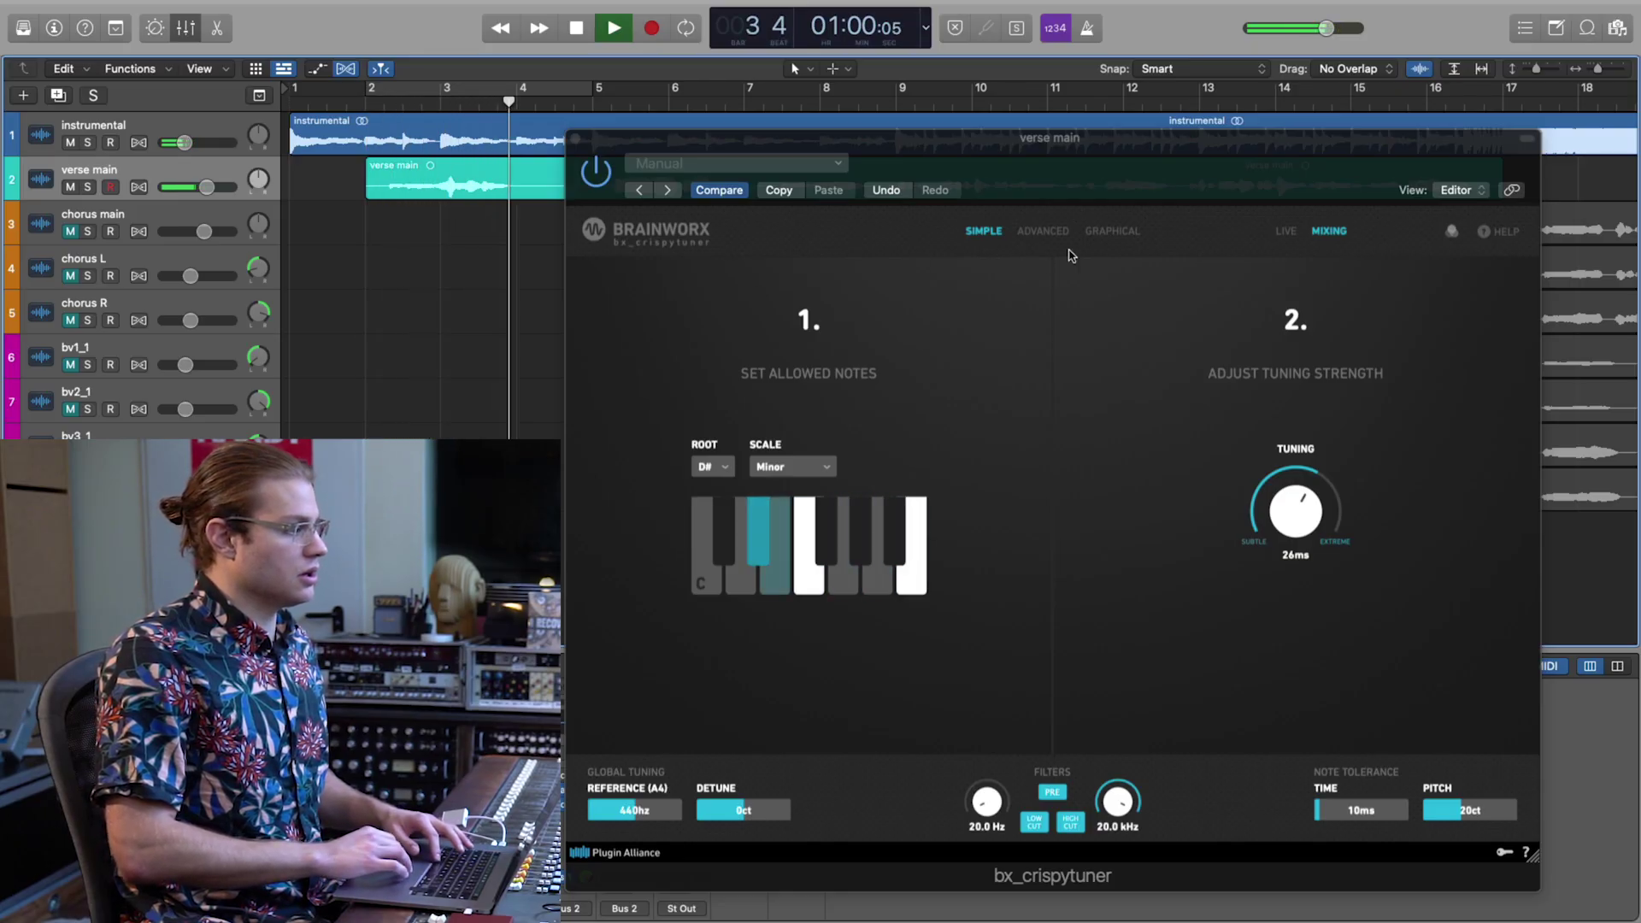
key(space)
click(1112, 231)
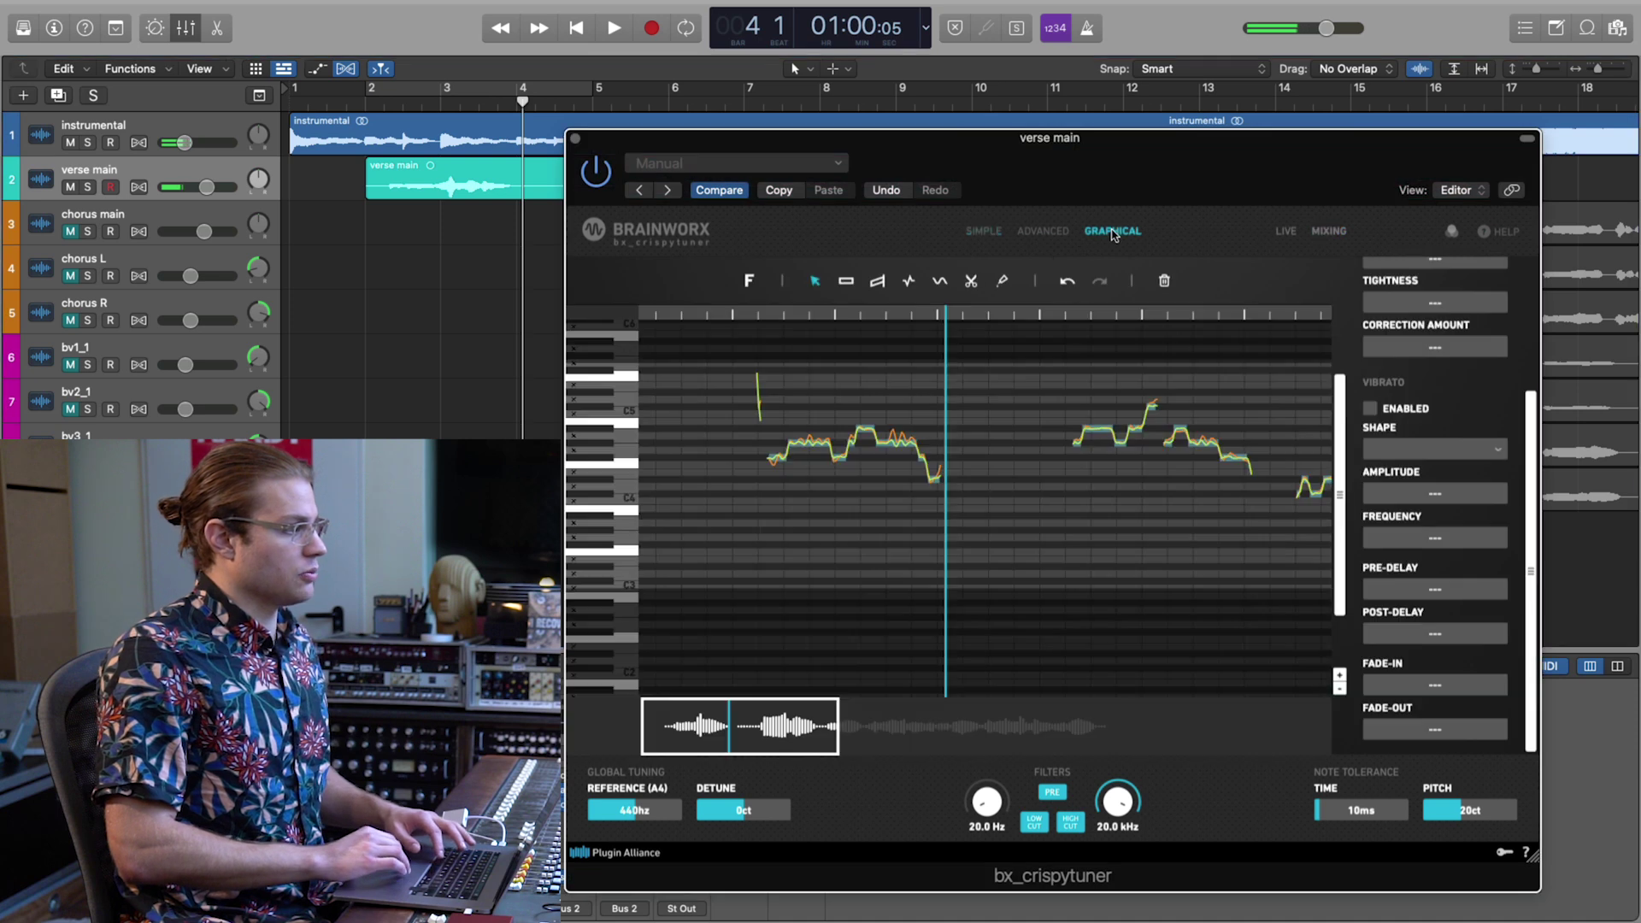
click(370, 105)
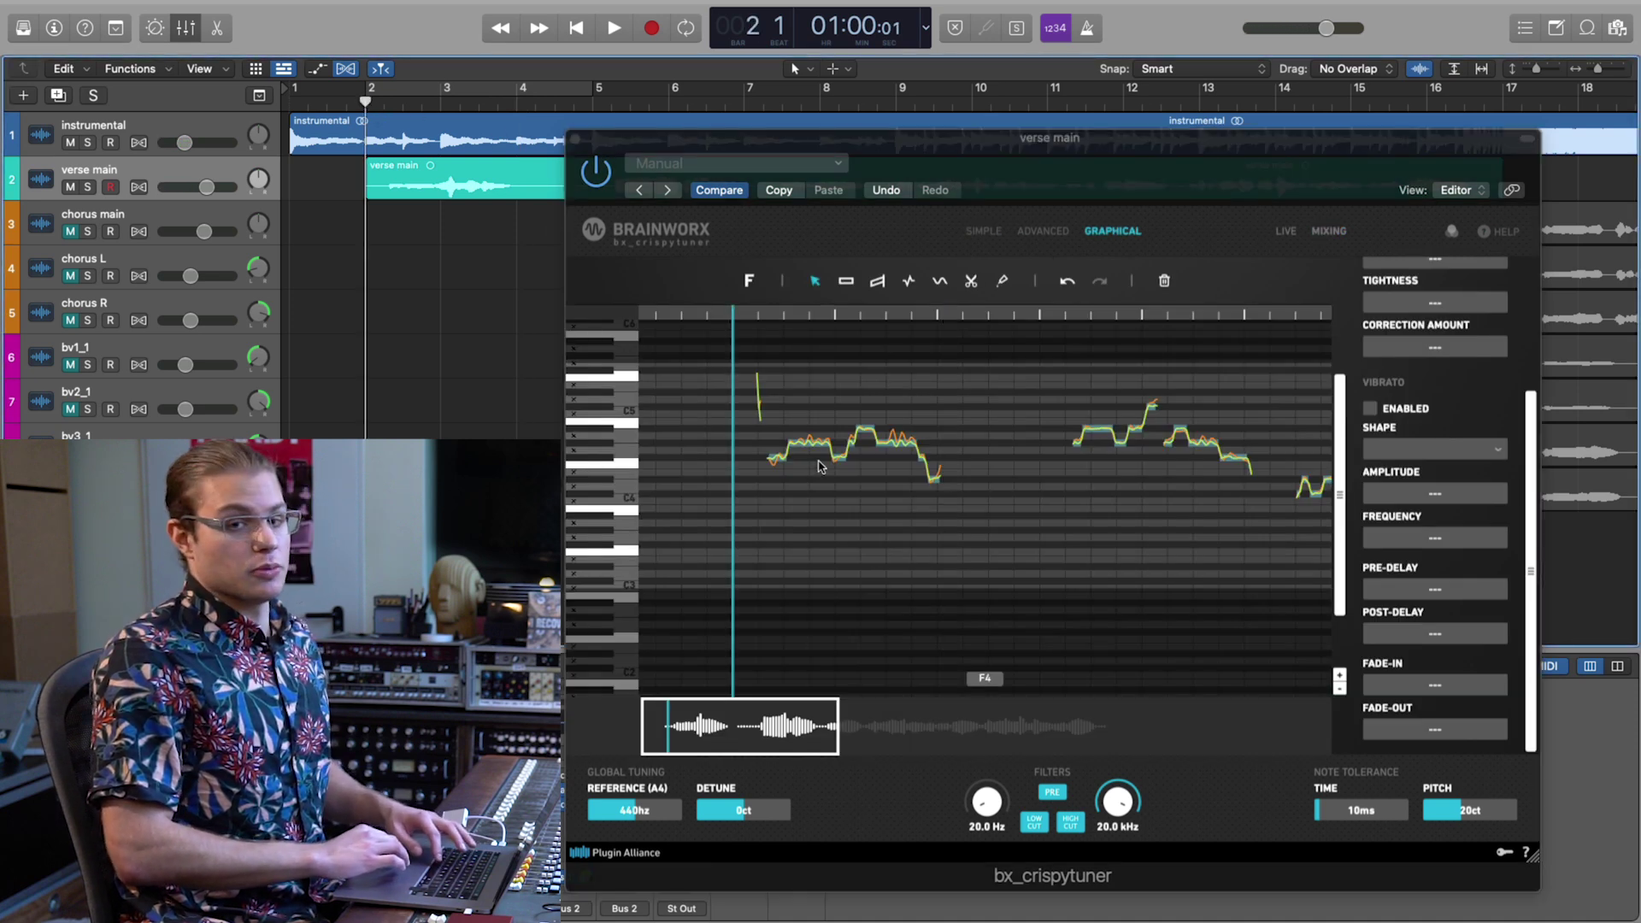
key(space)
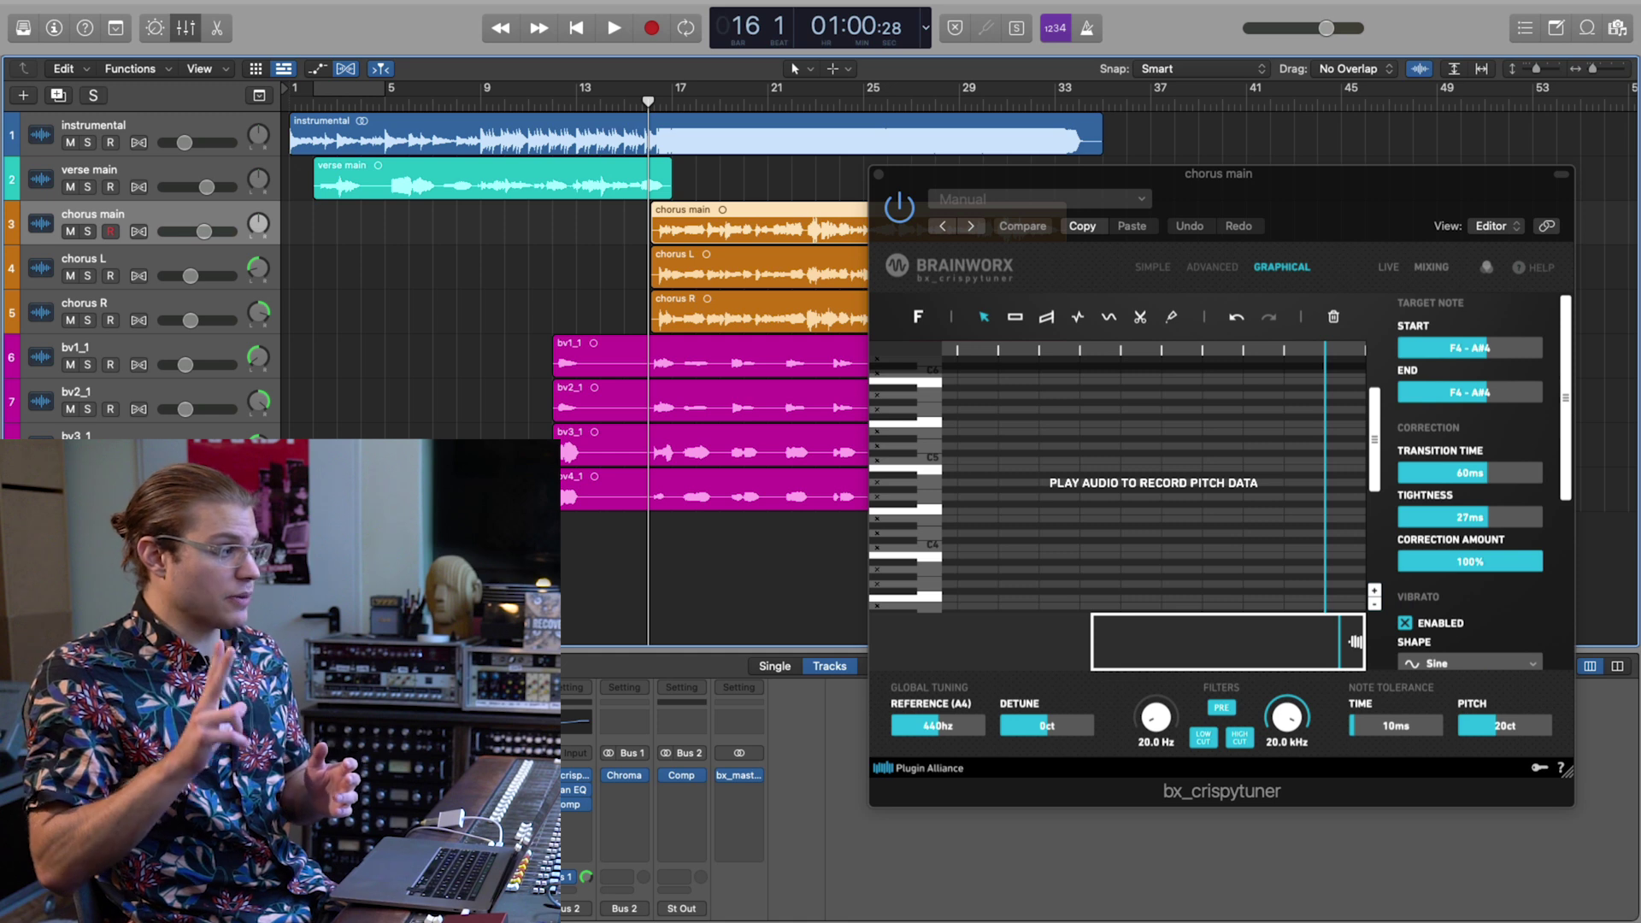
Step through the chorus and backing vocal tracks below chorus main, down to bv4_1.
key(Down)
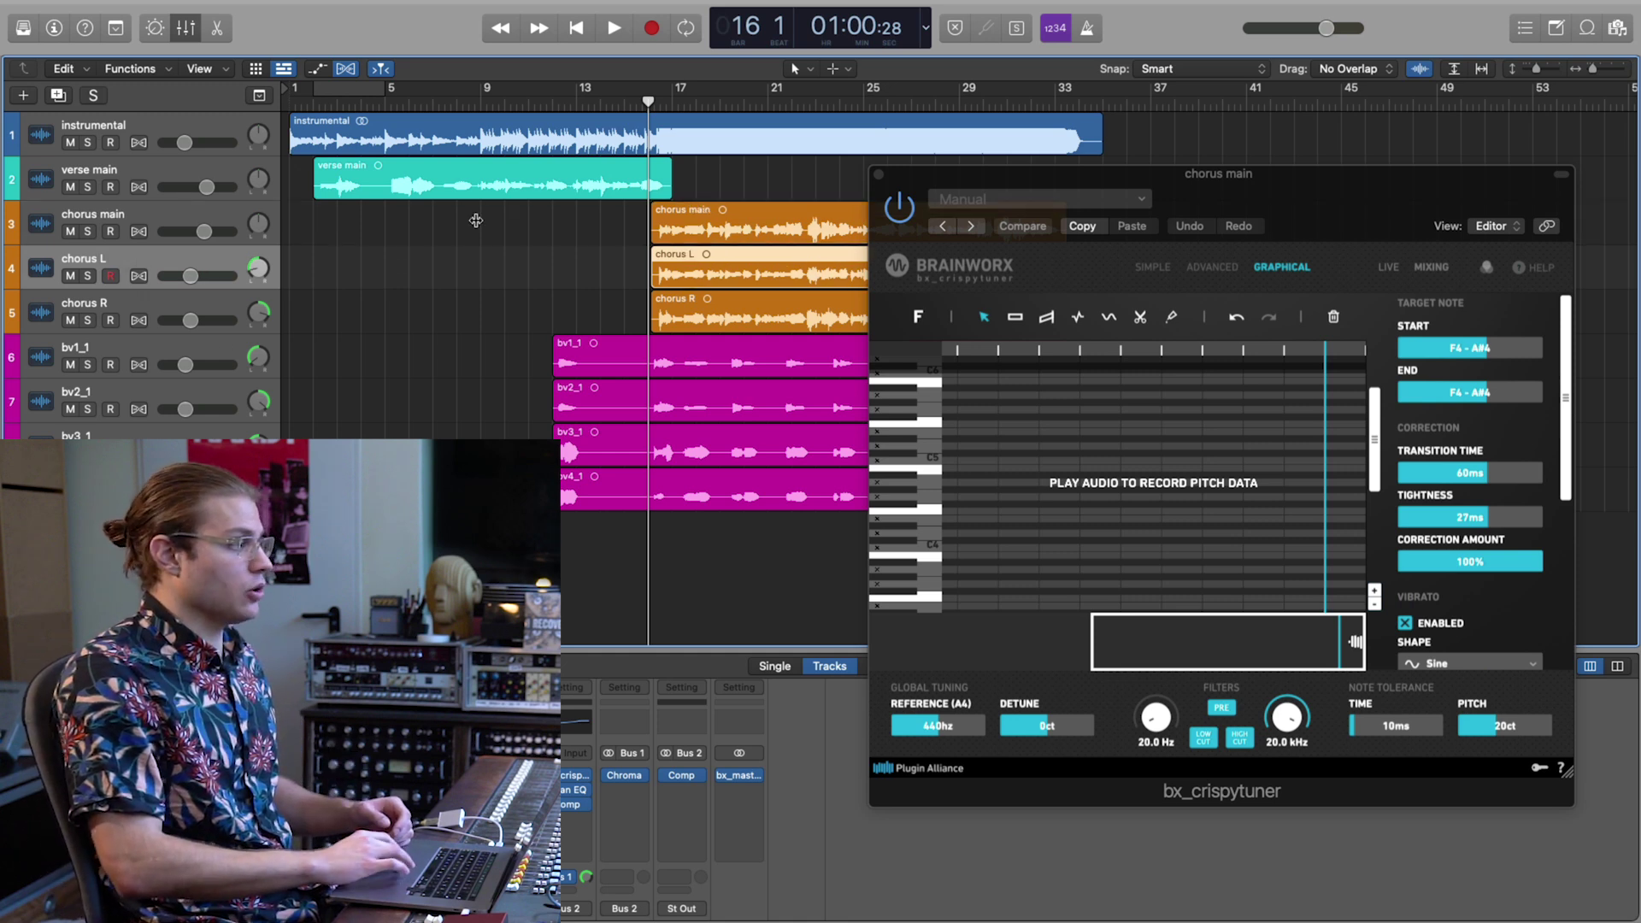
key(Down)
key(Down)
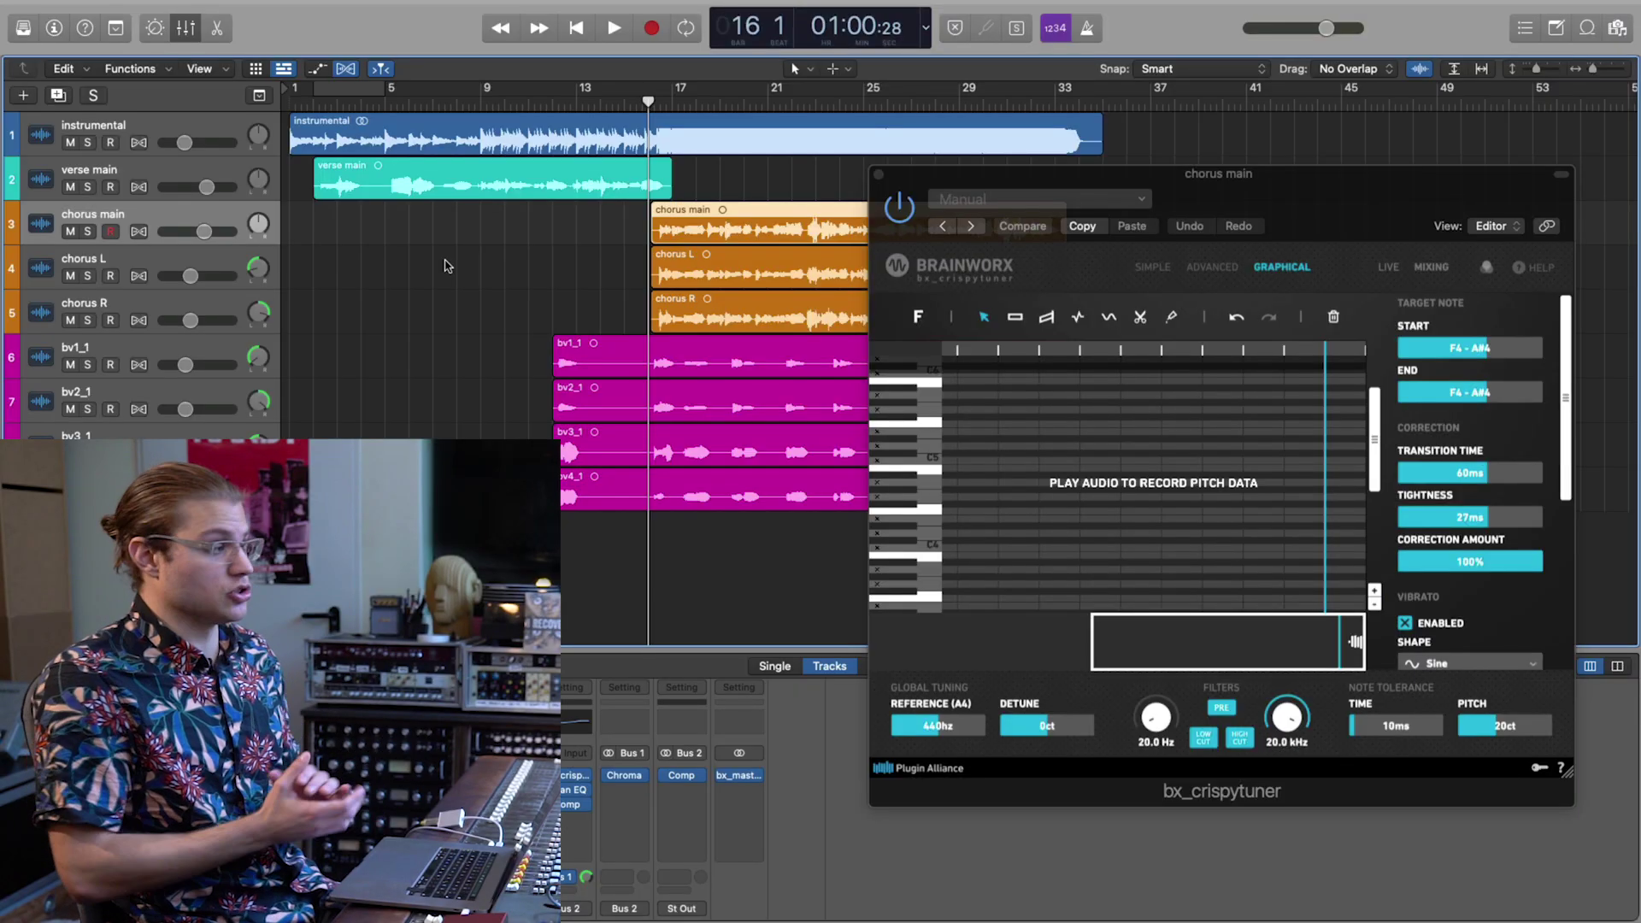
click(242, 267)
click(616, 483)
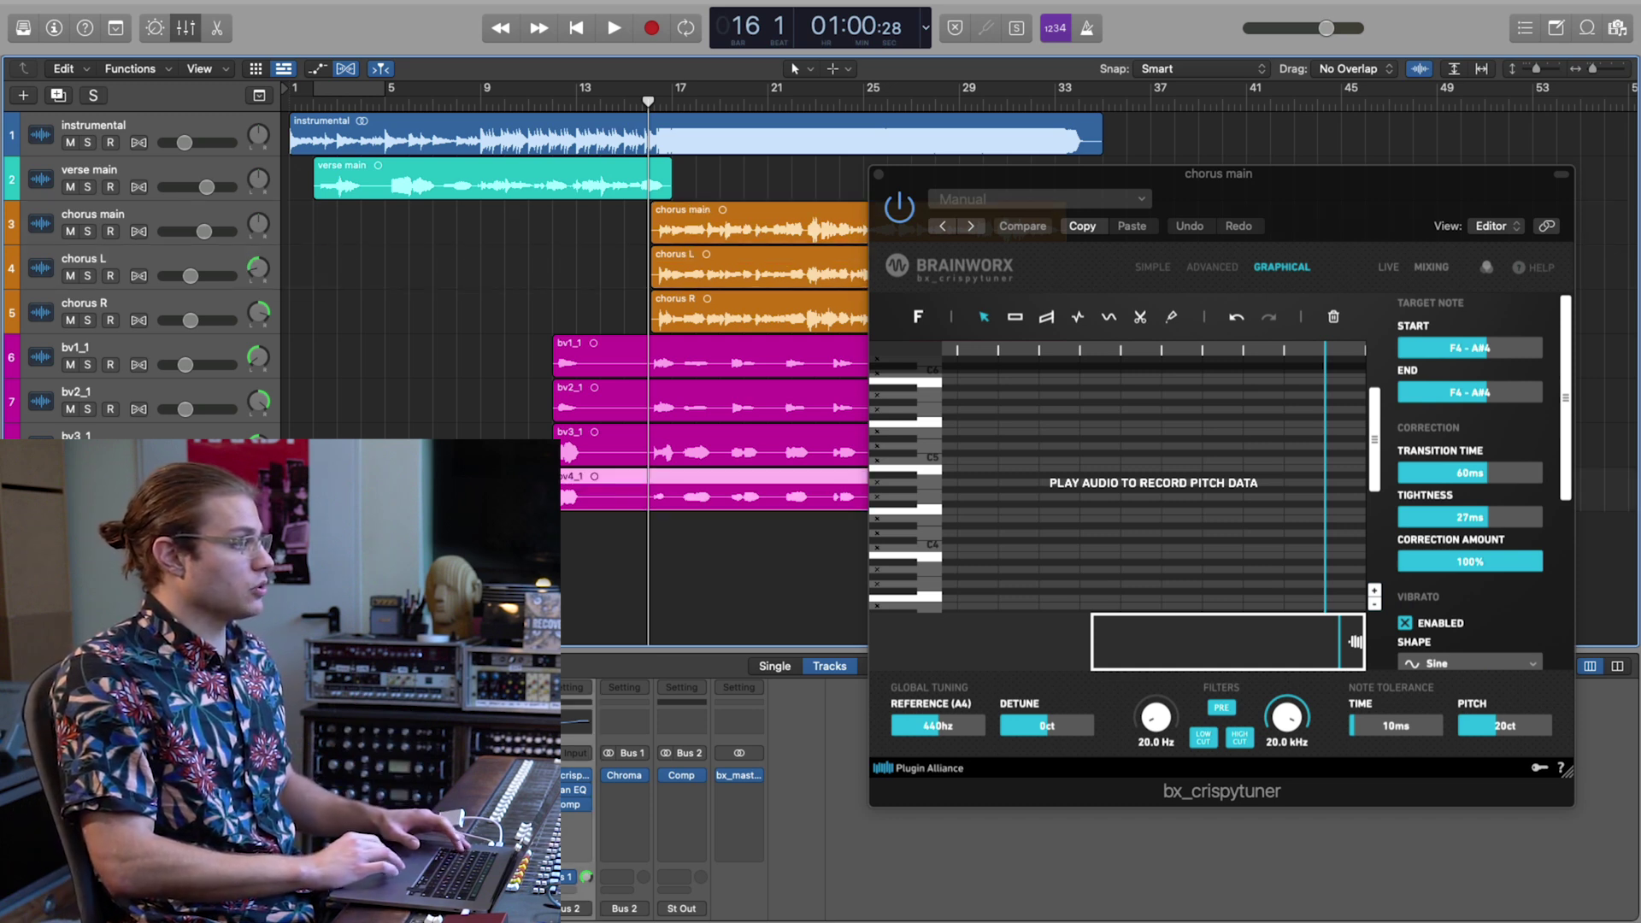
Mute the chorus L, chorus R and backing vocal tracks, select chorus main, and start playback to record its pitch data.
key(ctrl+m)
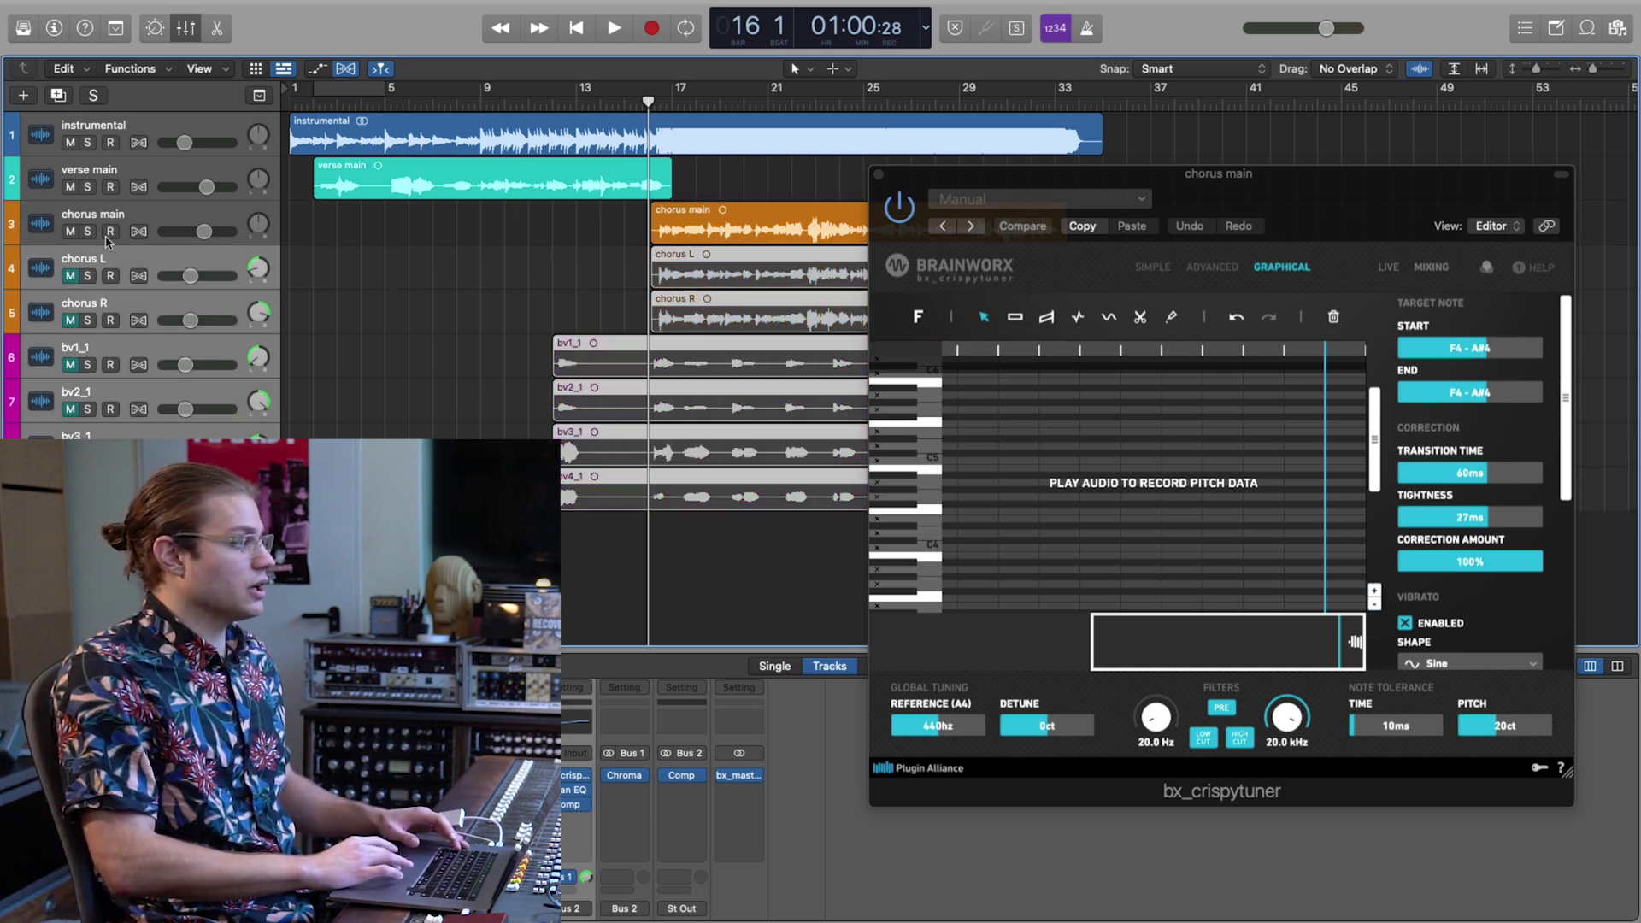
click(127, 216)
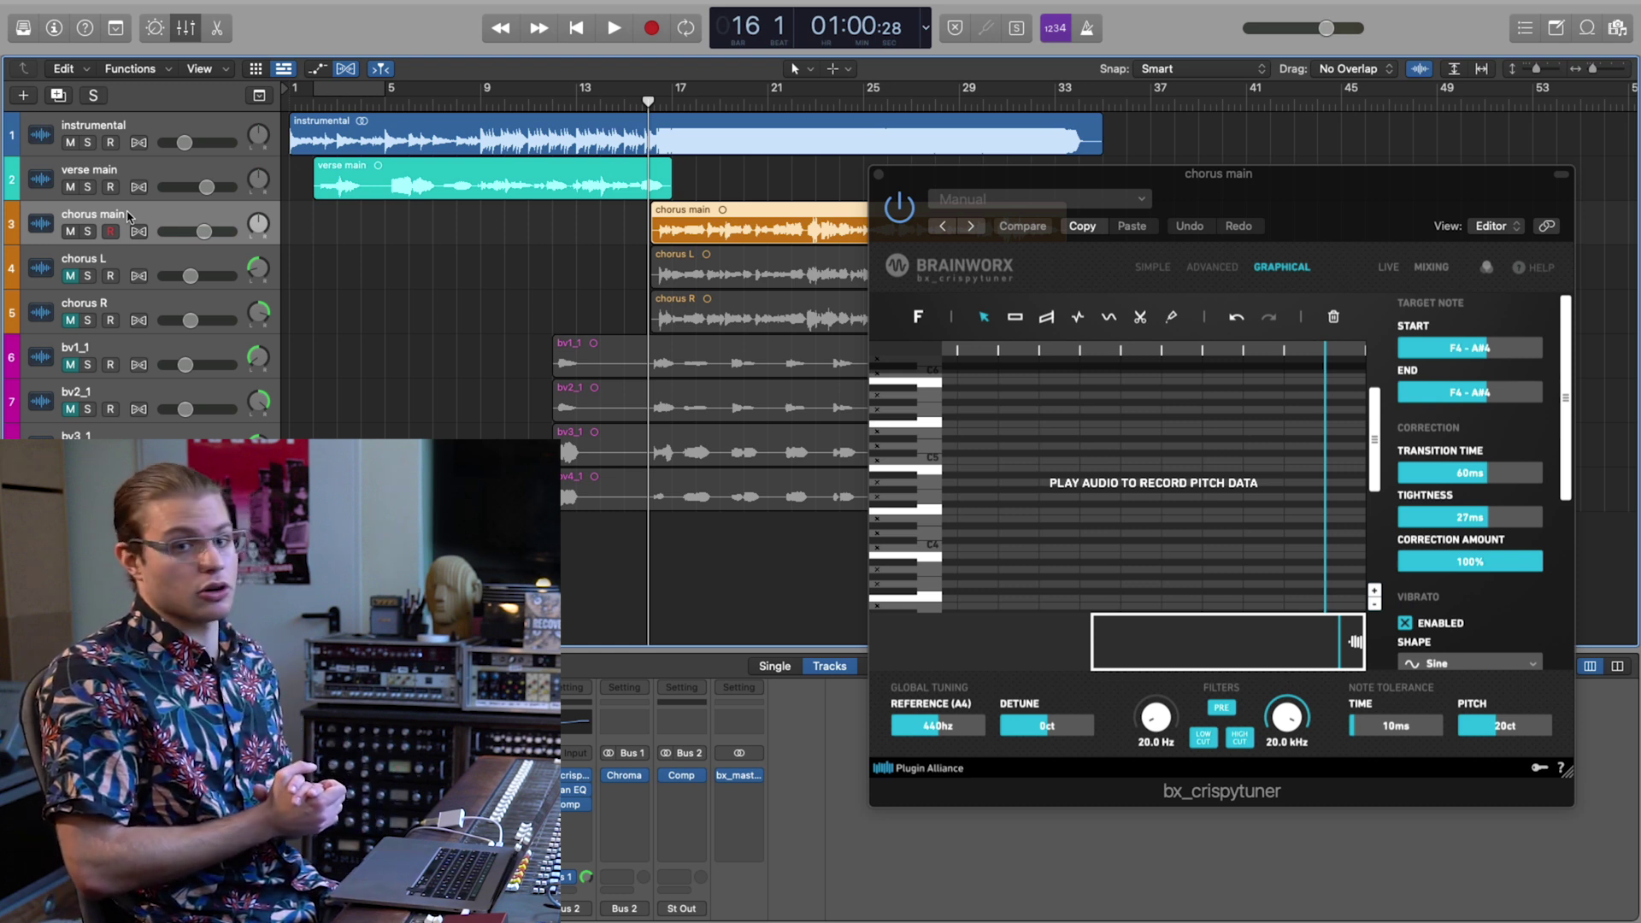
key(space)
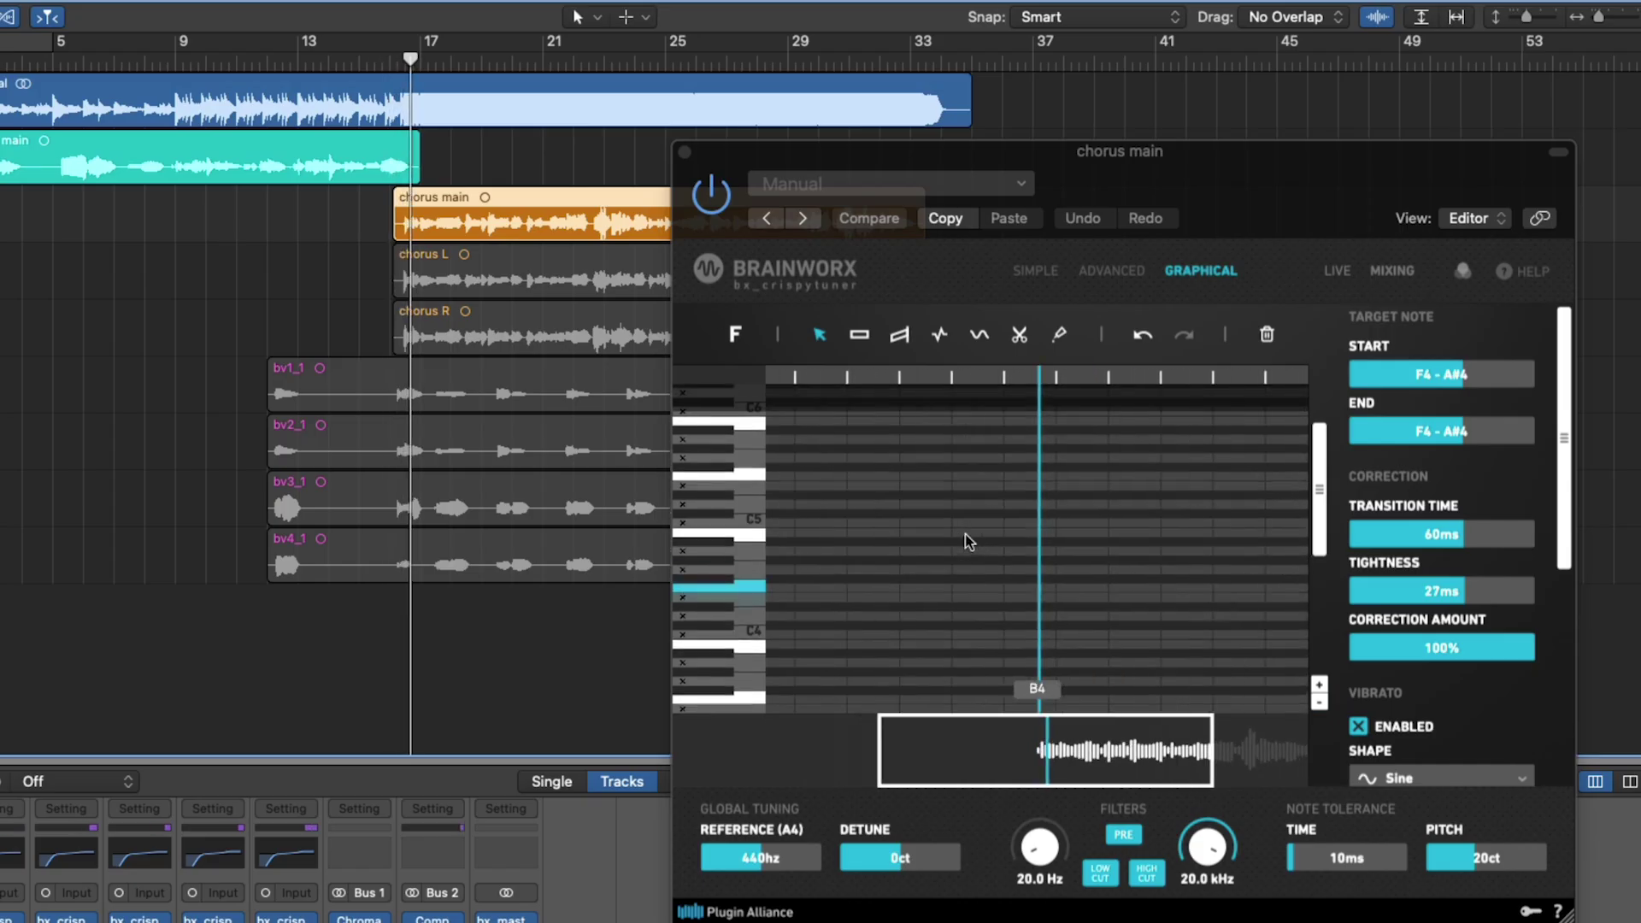
Reposition and enlarge the chorus main plug-in window during playback, and stop once the chorus pitch data is recorded.
click(1279, 210)
drag(1279, 209, 1178, 106)
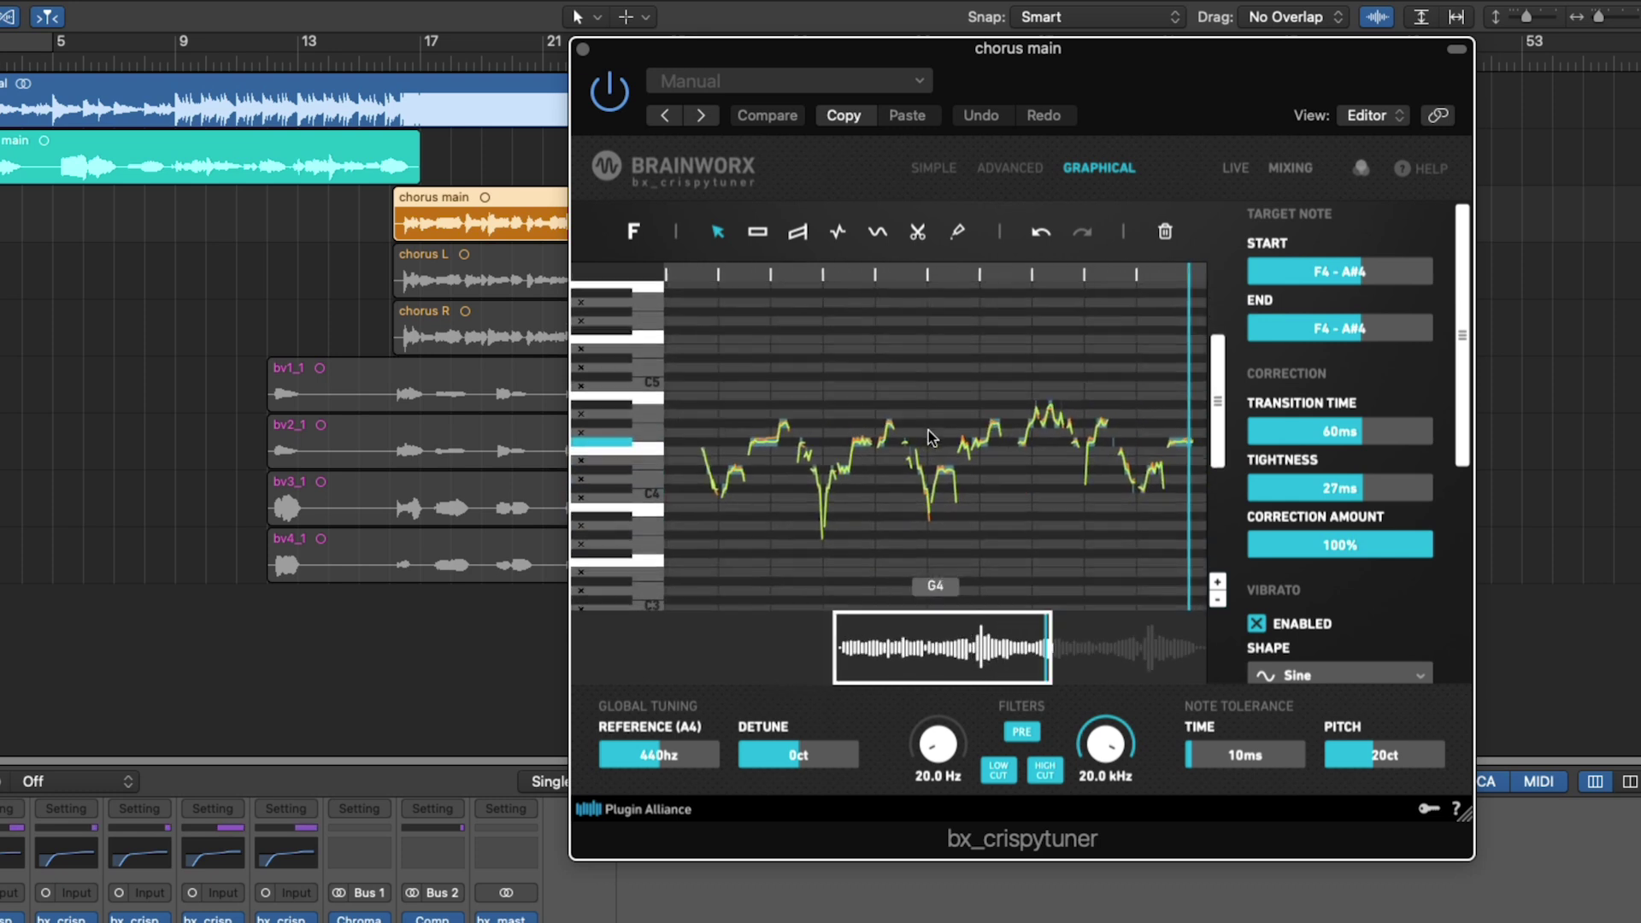
drag(1128, 110, 835, 56)
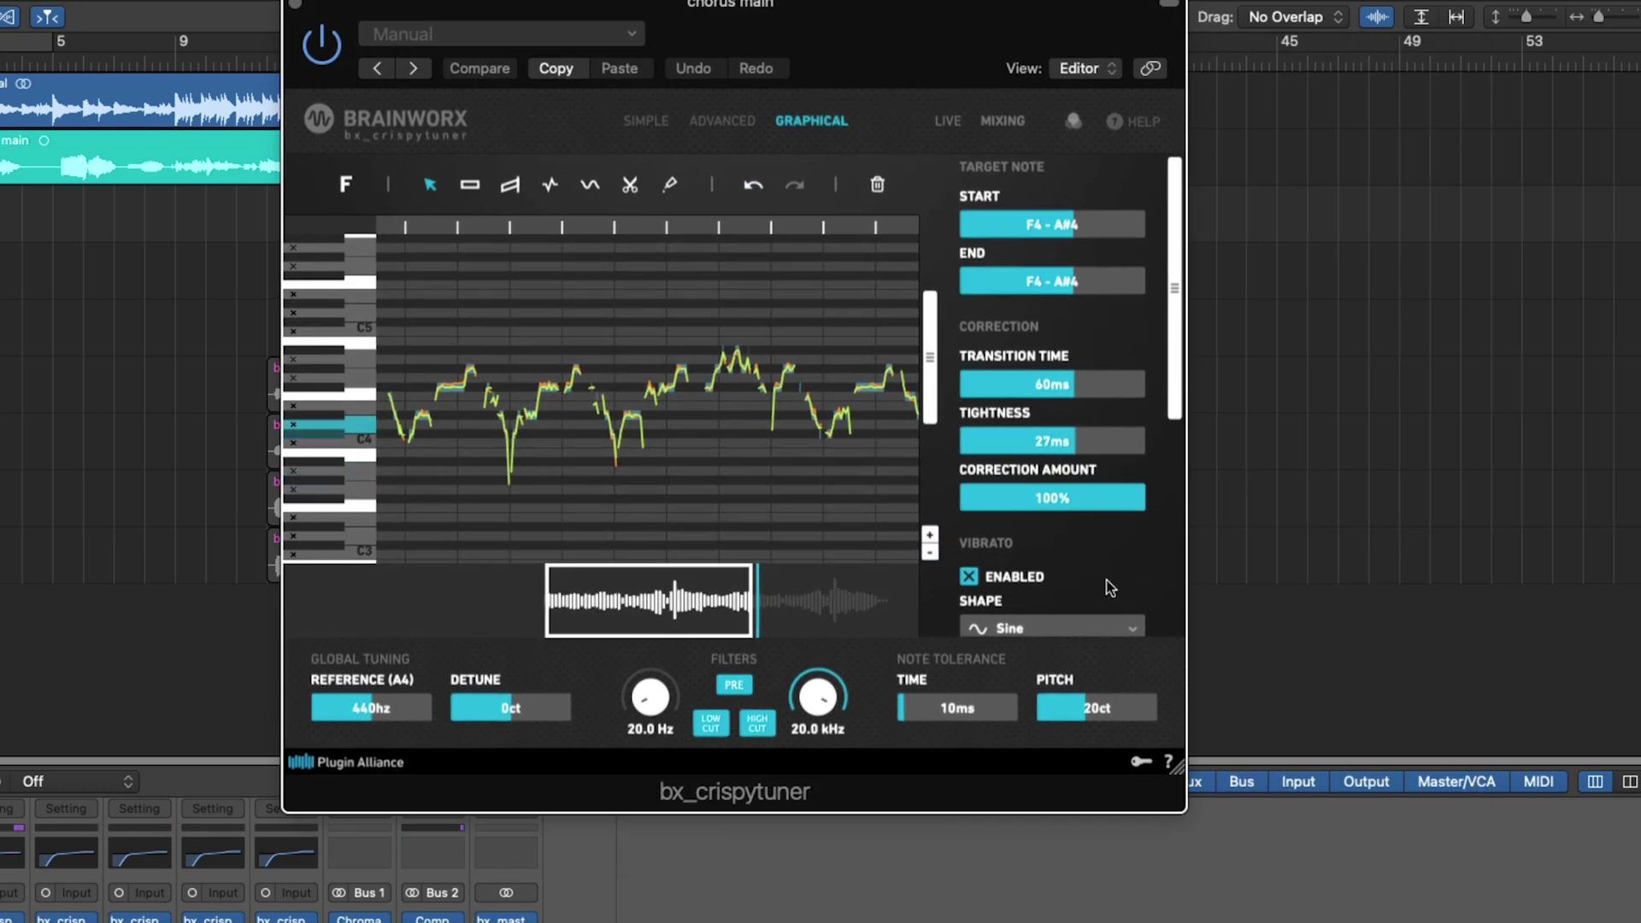
drag(1183, 782, 1418, 872)
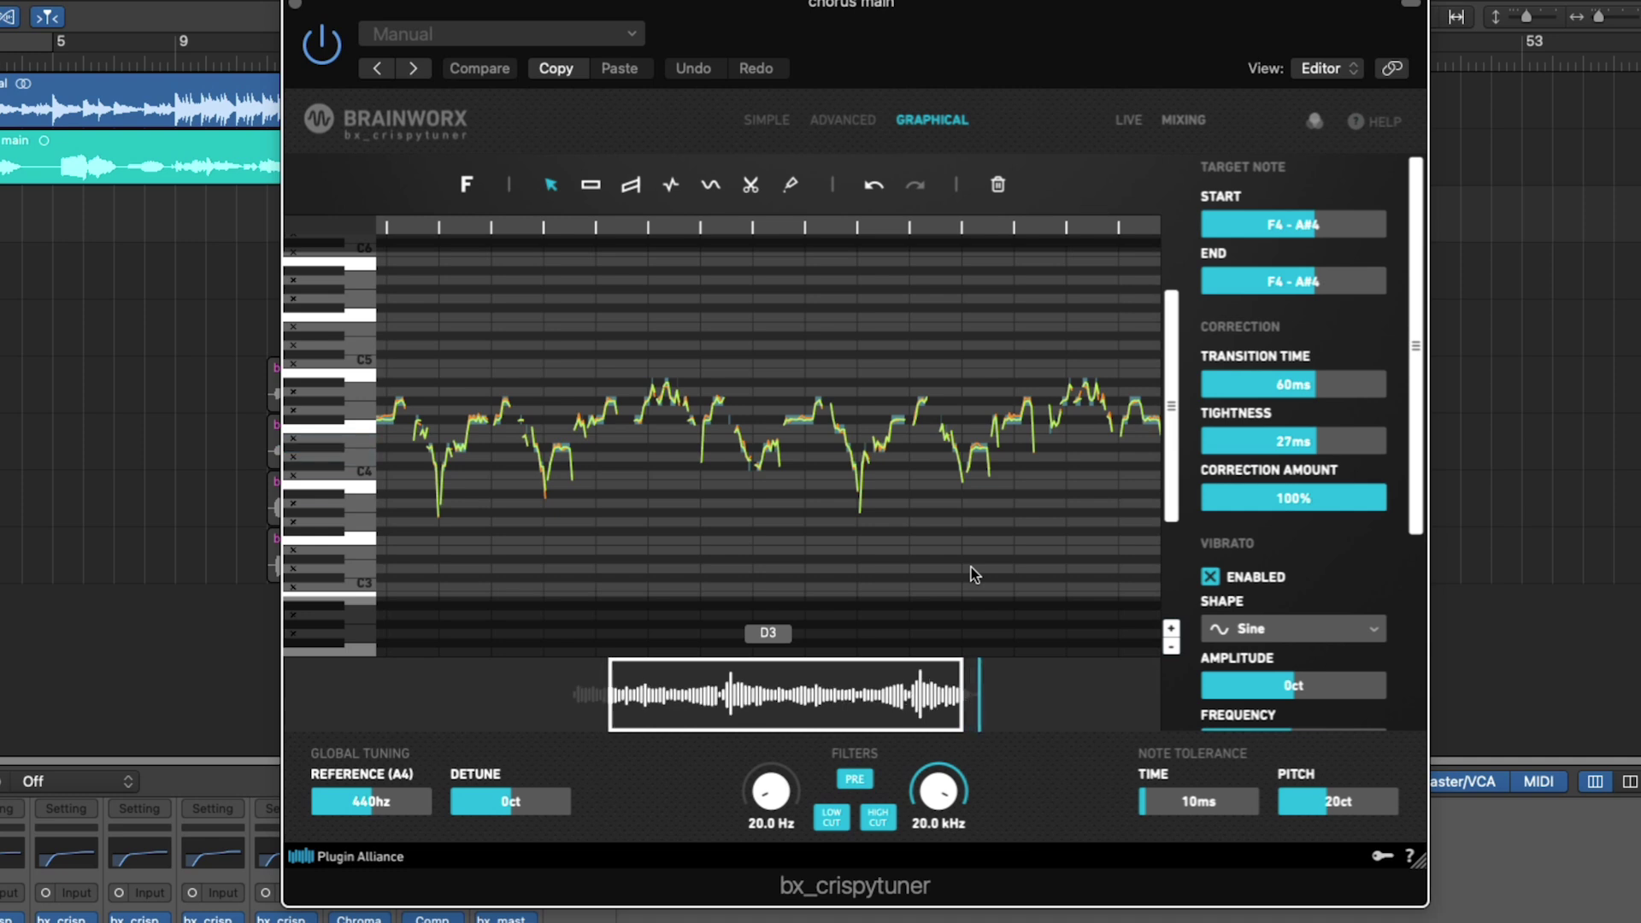
key(space)
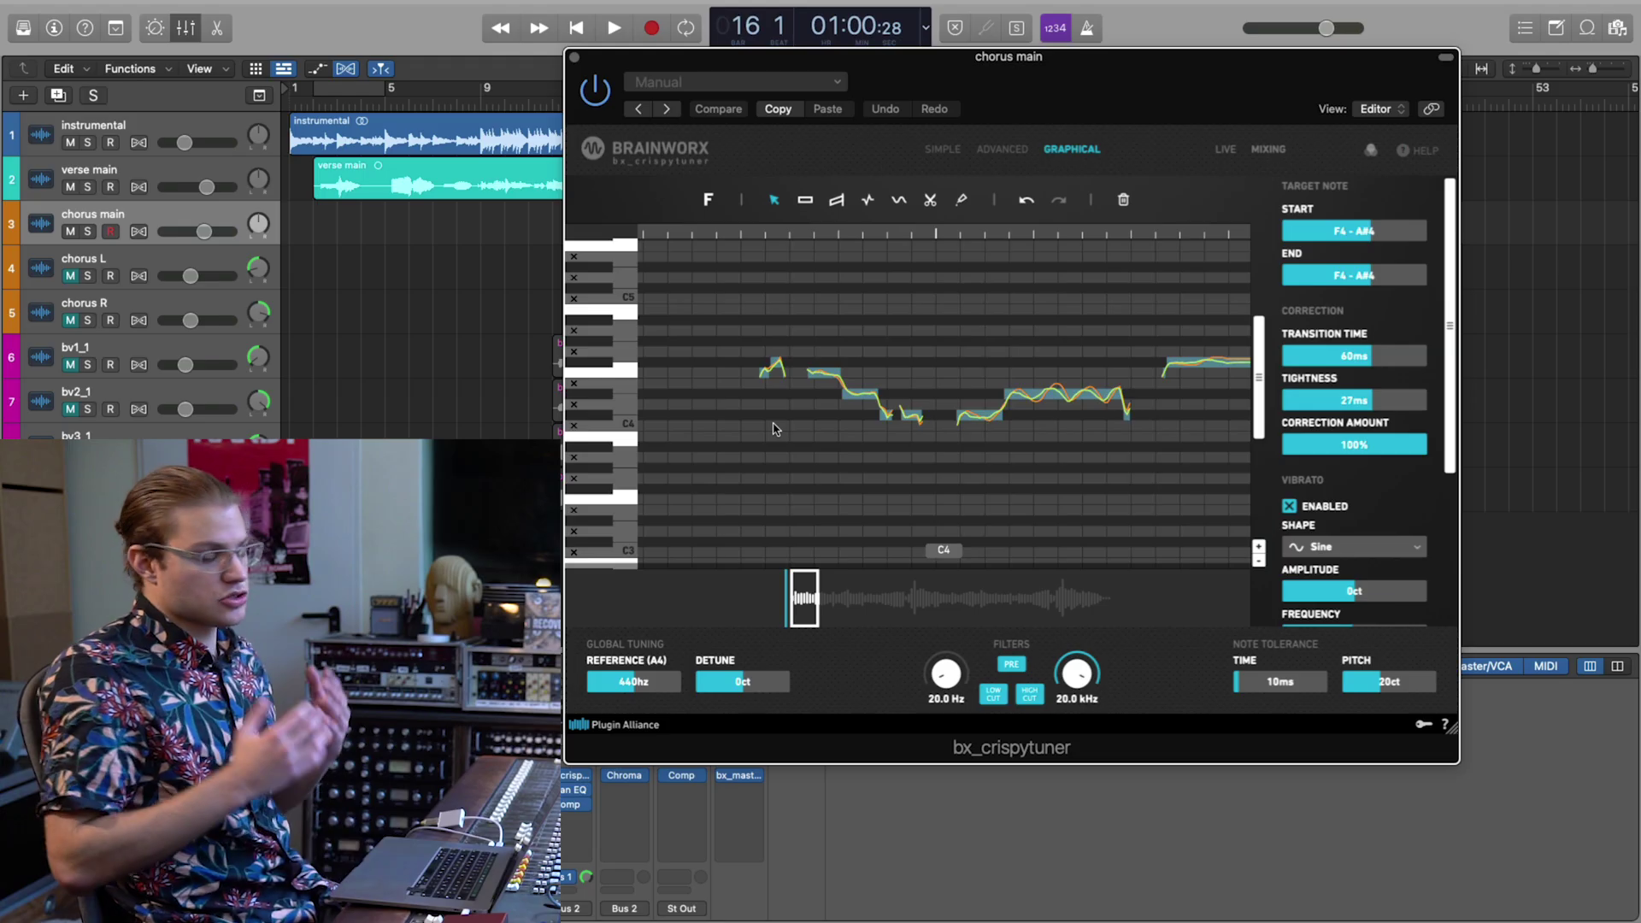
Merge the fragments of the chorus's opening note into a single F4 note.
scroll(772, 406, down, 3)
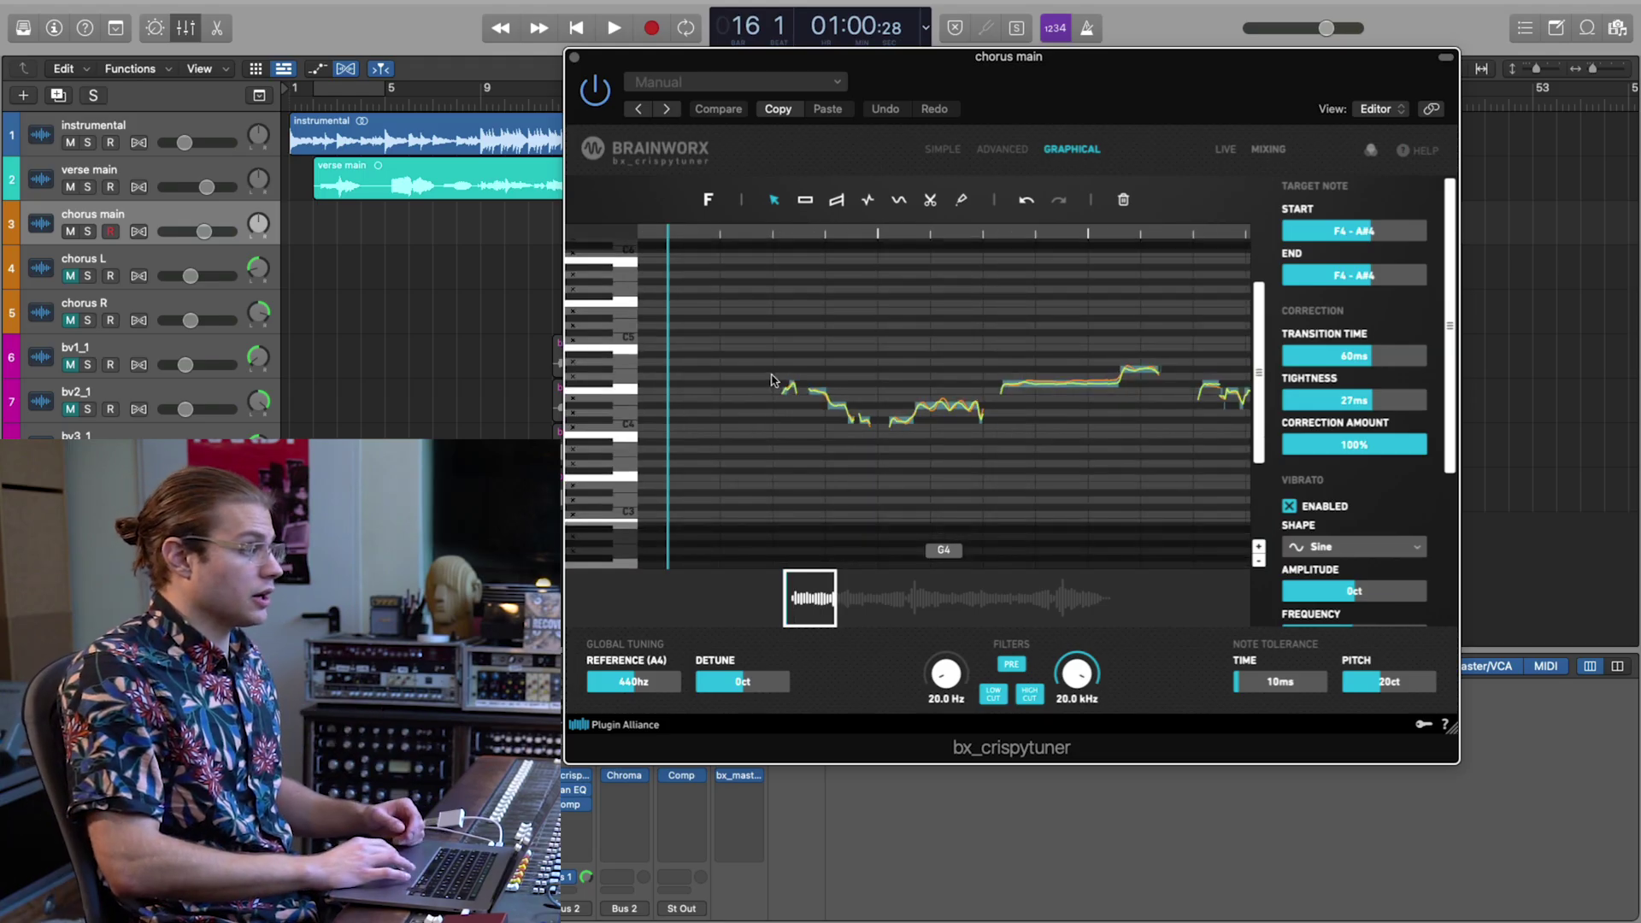
scroll(802, 411, up, 3)
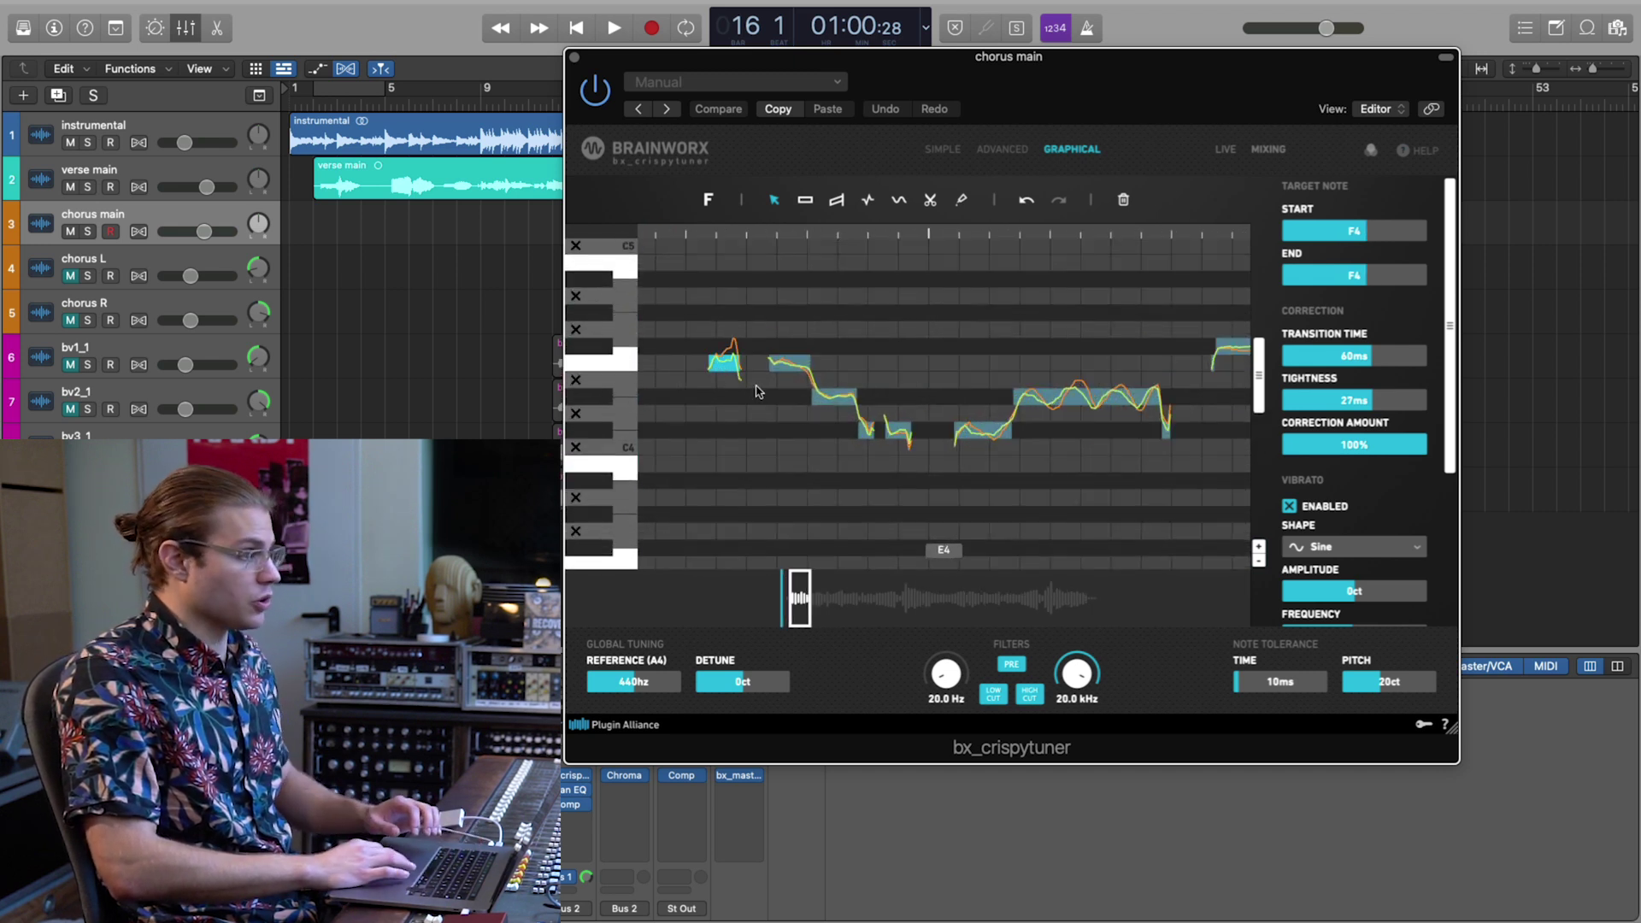
scroll(756, 392, down, 3)
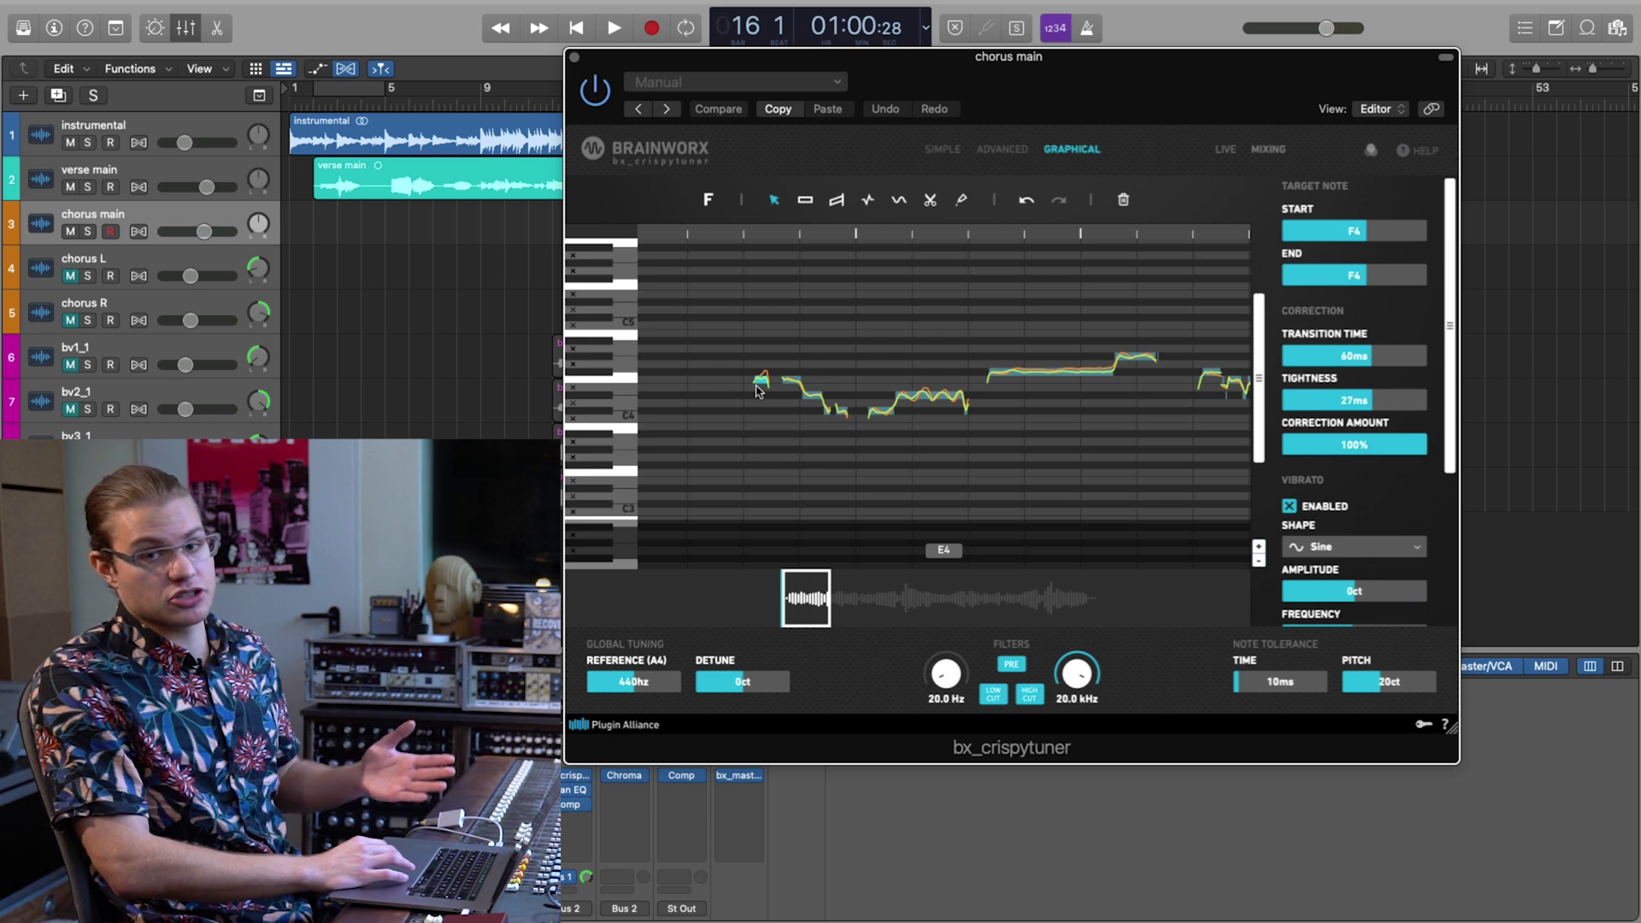
key(g)
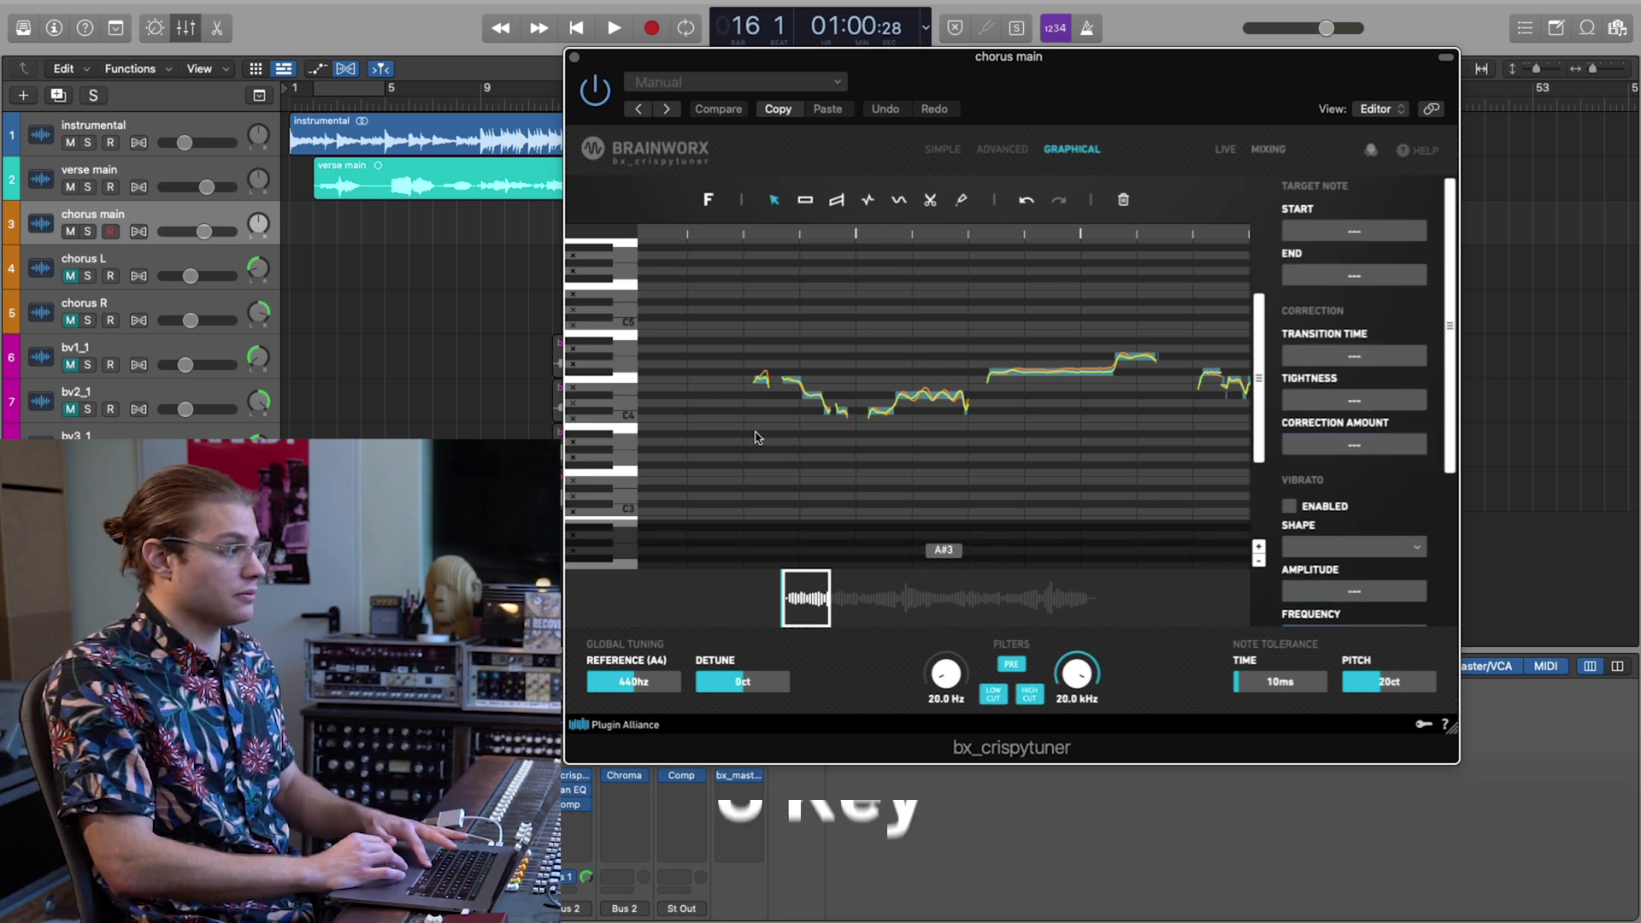
Play the chorus from bar 16 and merge the fragments of the D#4 vibrato note and the later short F#4 note.
key(space)
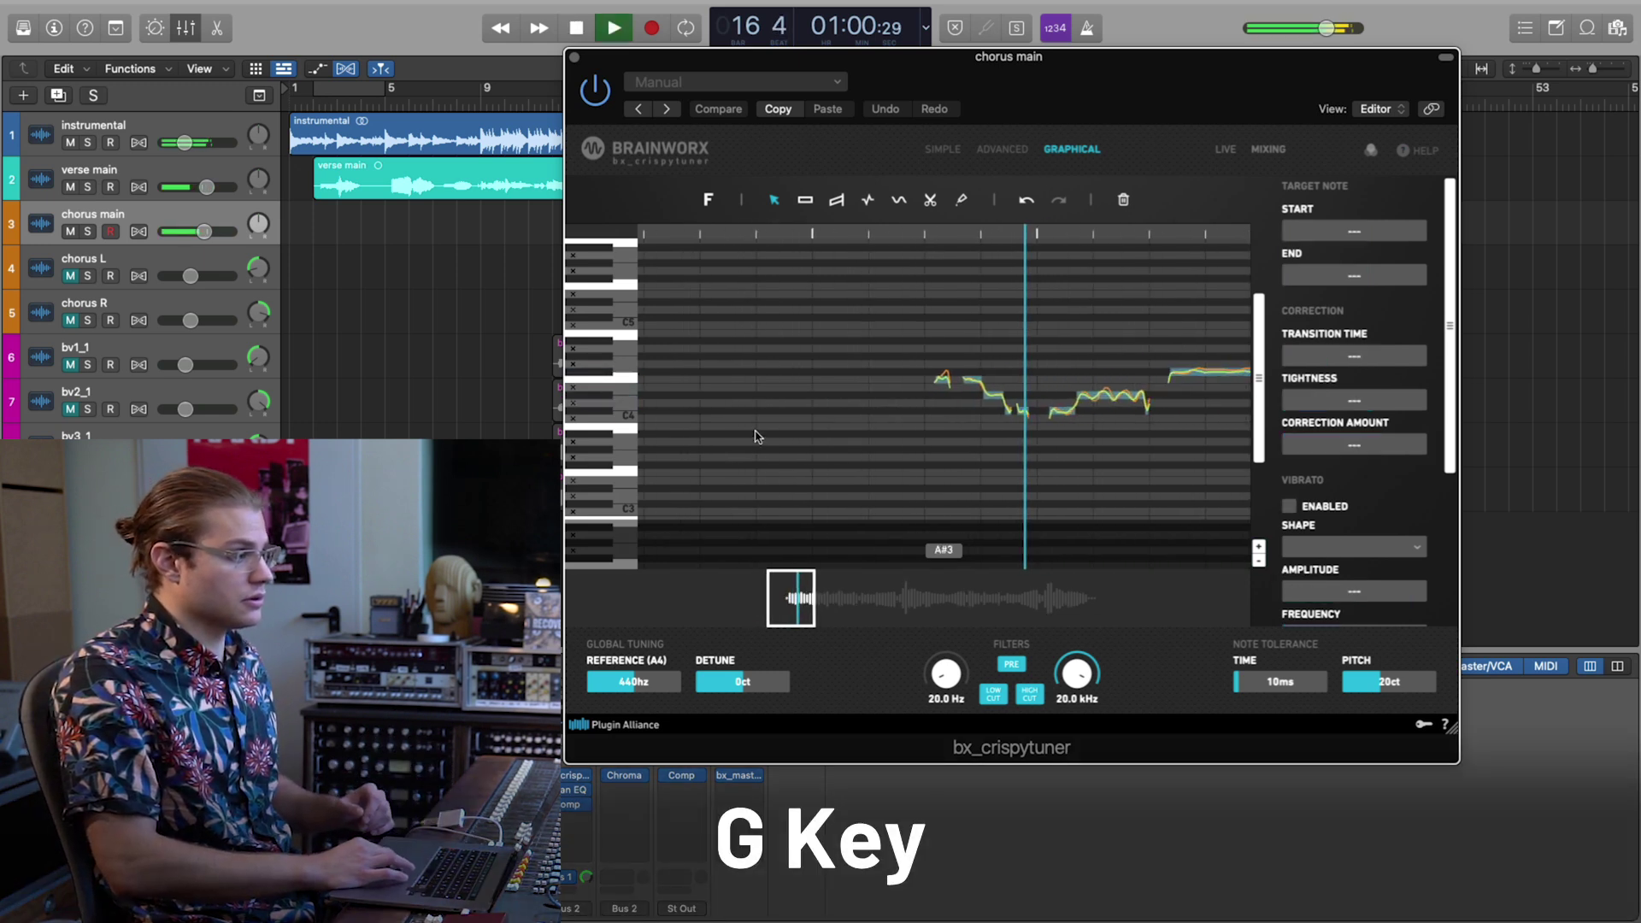
scroll(755, 438, up, 5)
scroll(756, 438, down, 5)
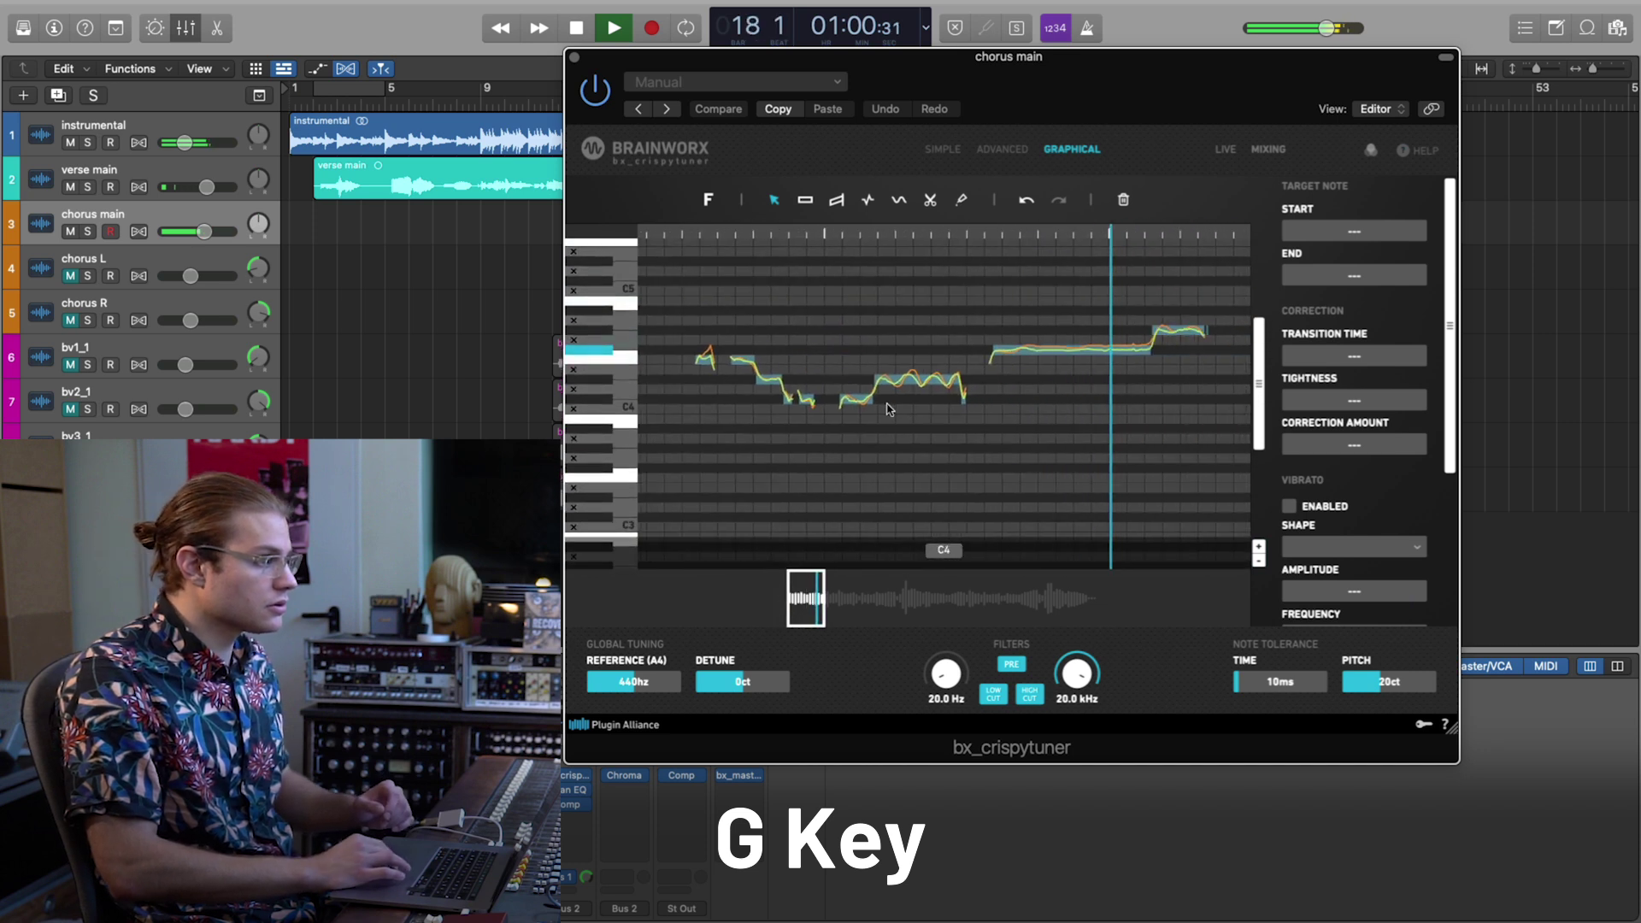
click(913, 382)
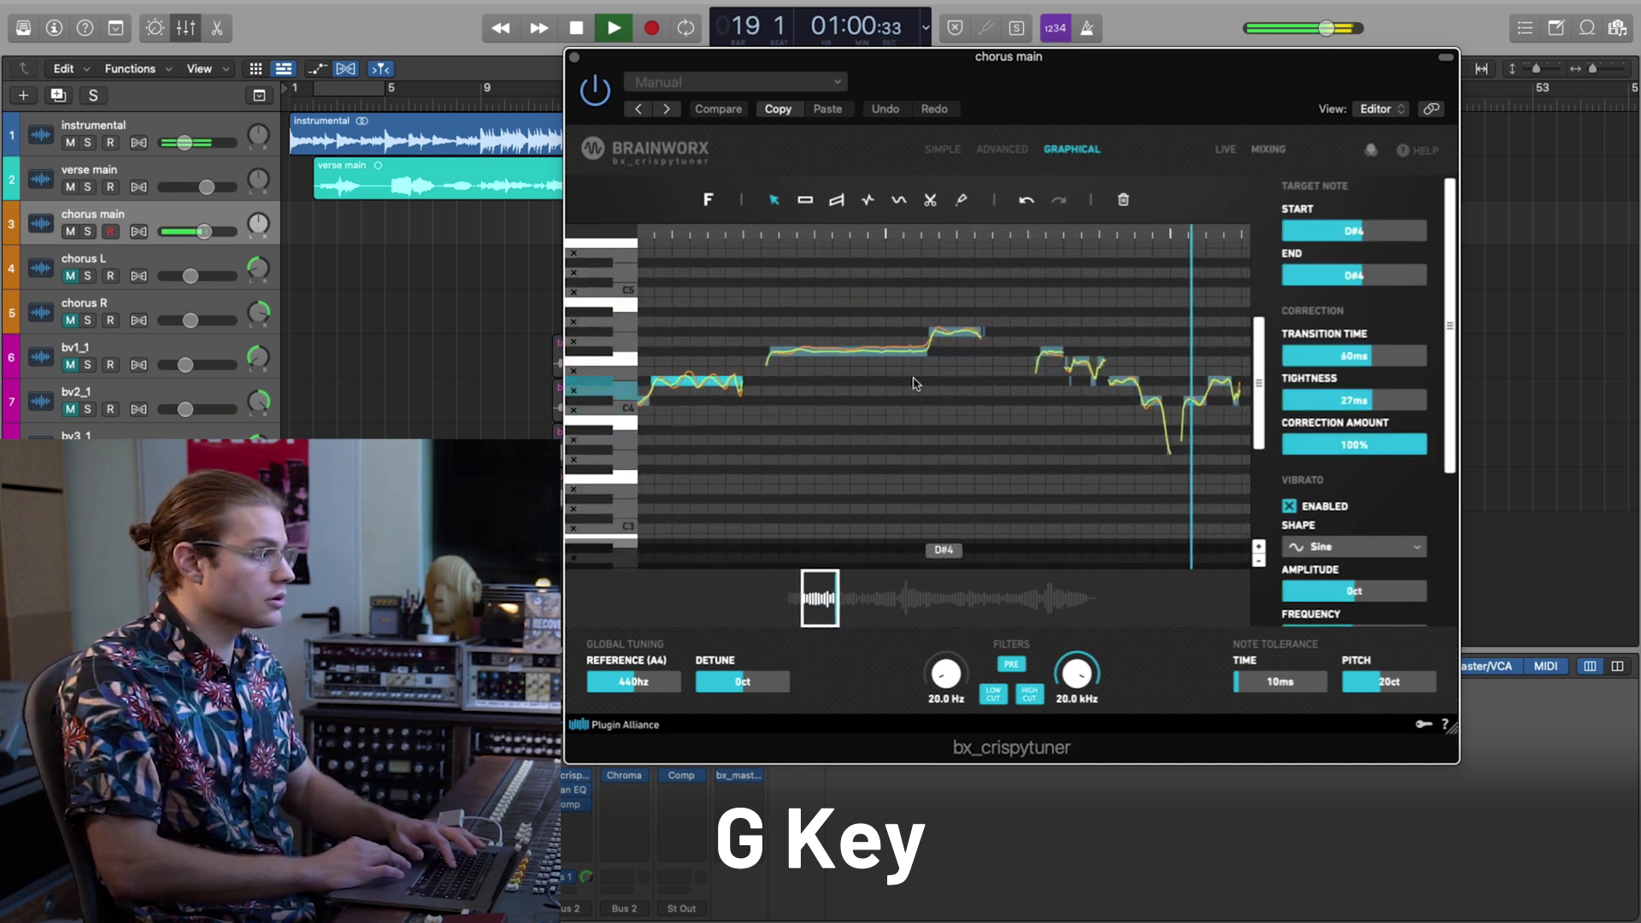
click(955, 381)
mouse_move(955, 380)
mouse_down()
mouse_move(979, 365)
mouse_move(931, 360)
mouse_up()
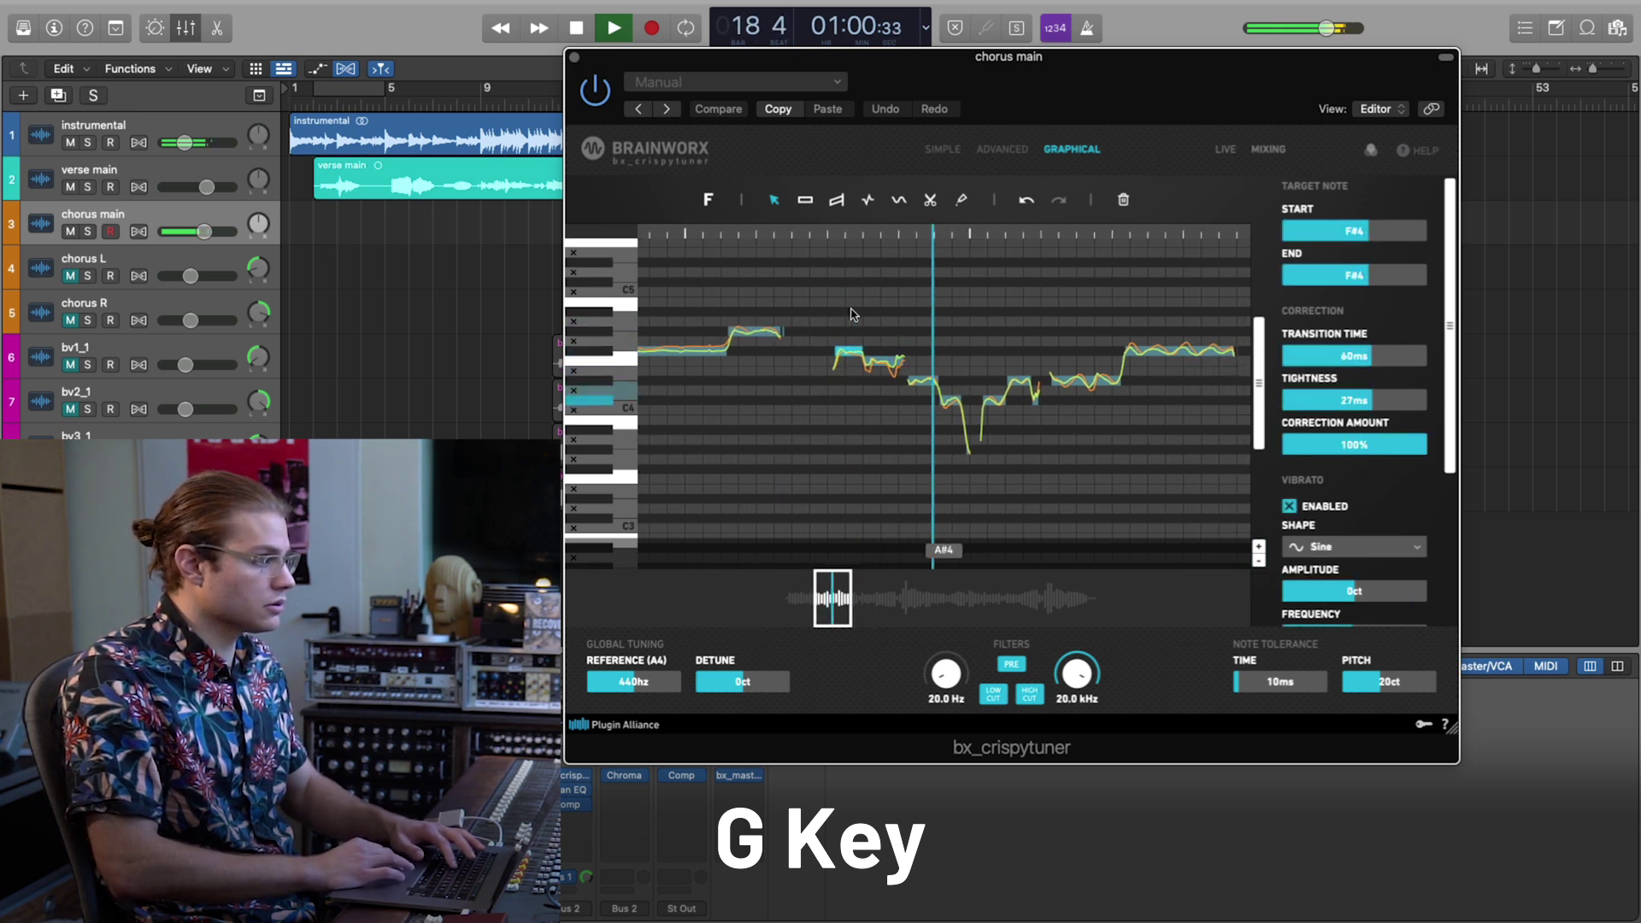
Merge the small D#4 to F4 fragments before bar 21 into one note, and join the next F#4 vibrato fragments.
scroll(922, 377, up, 3)
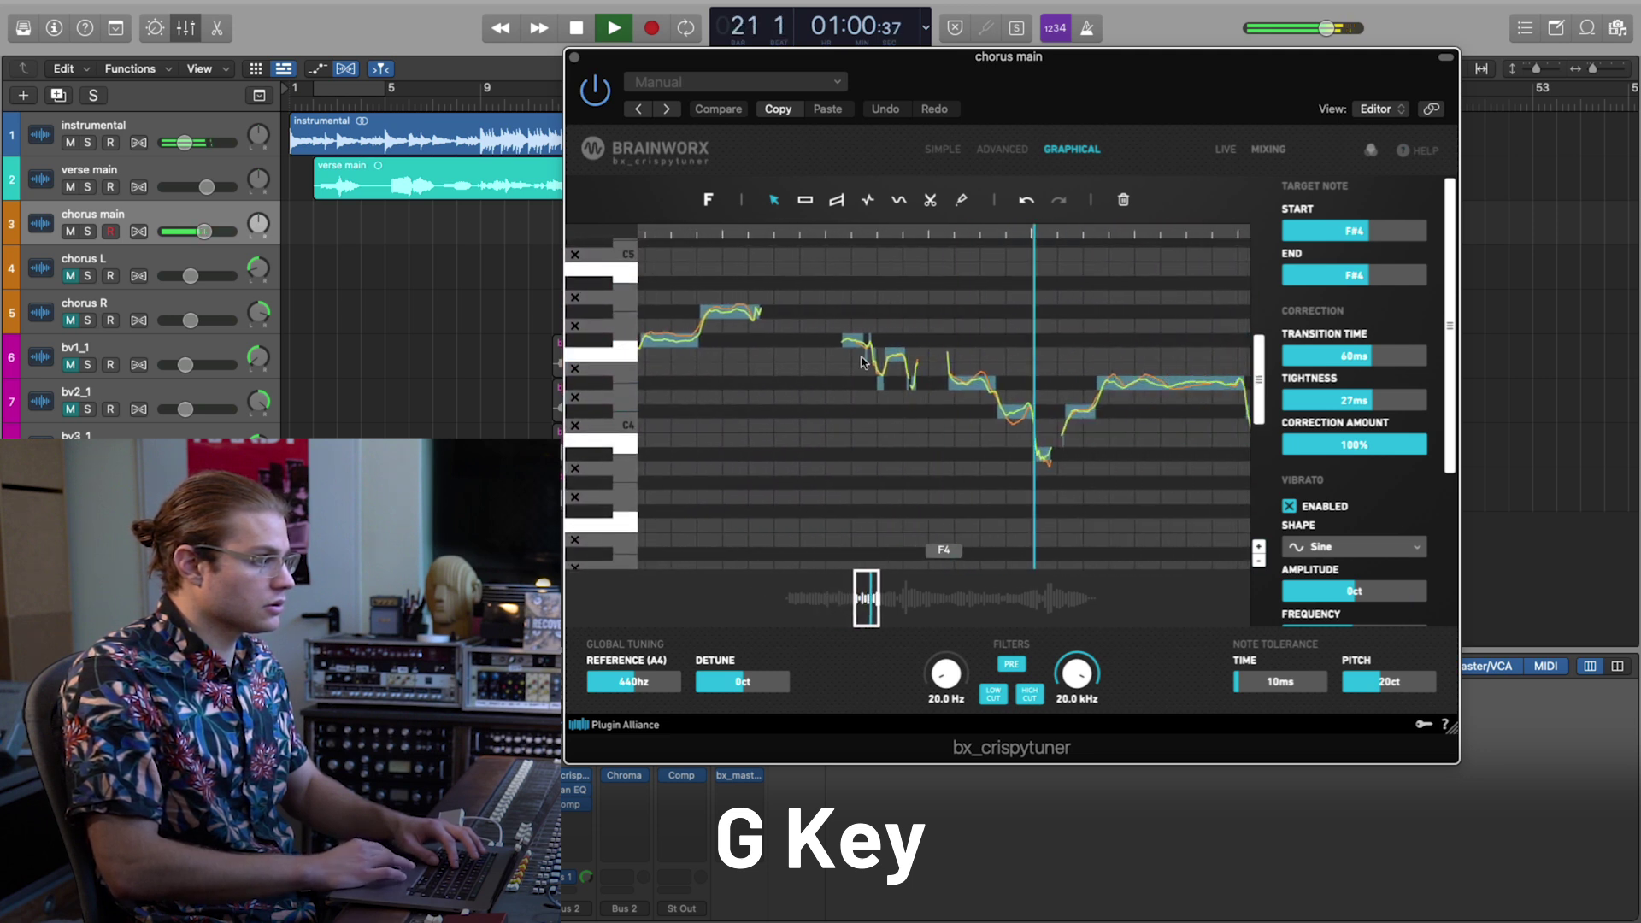
drag(865, 399, 916, 363)
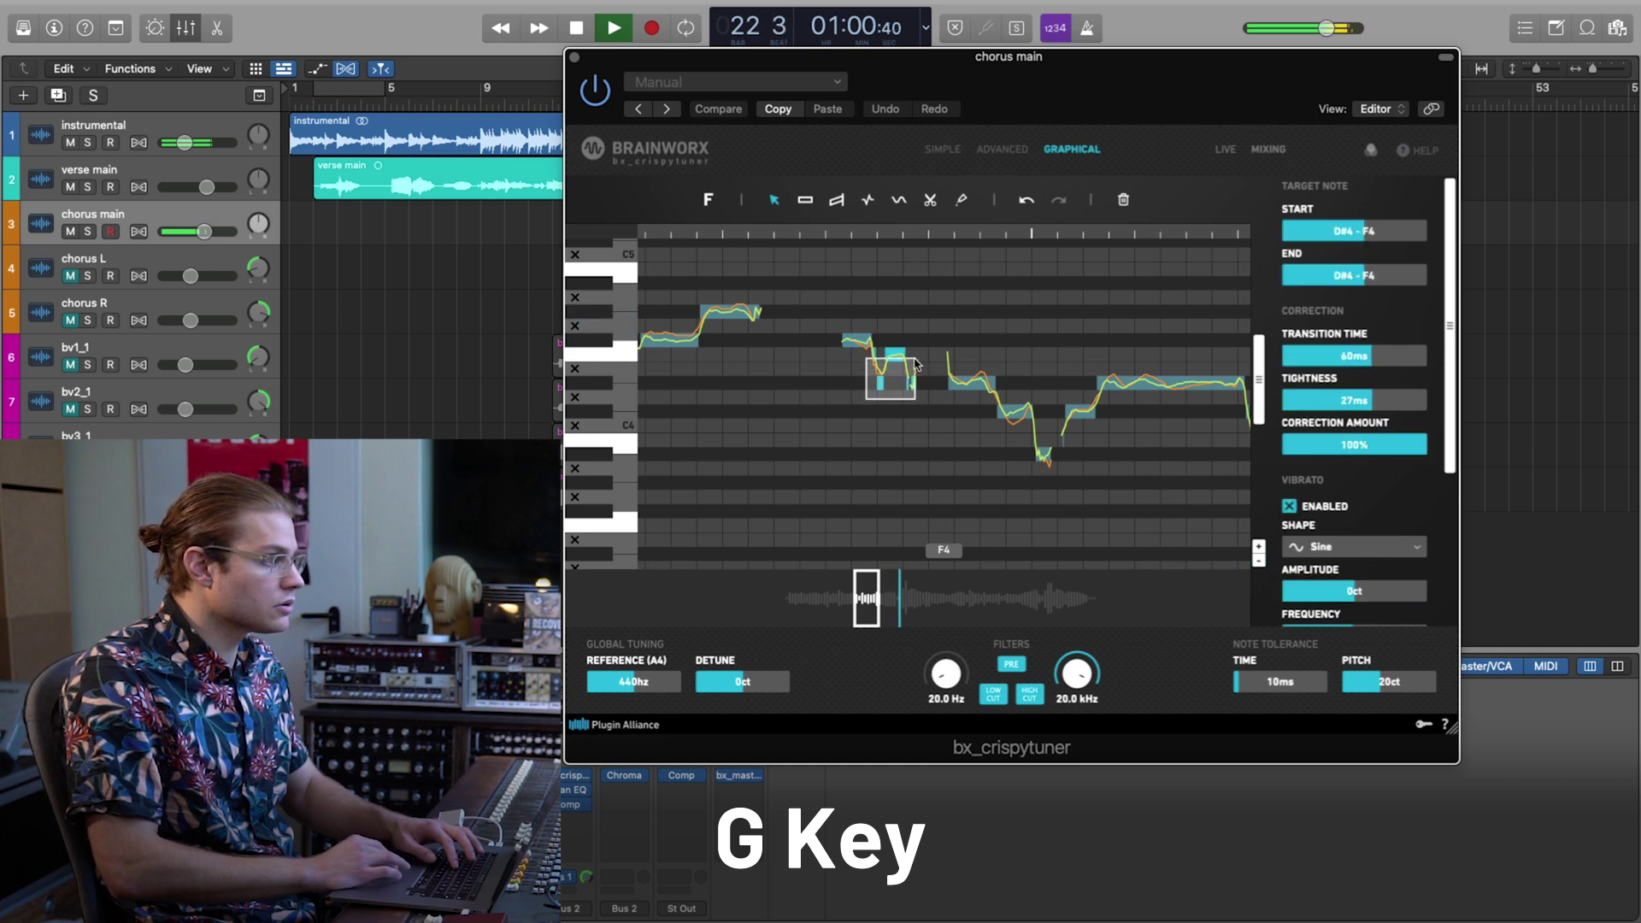
click(832, 270)
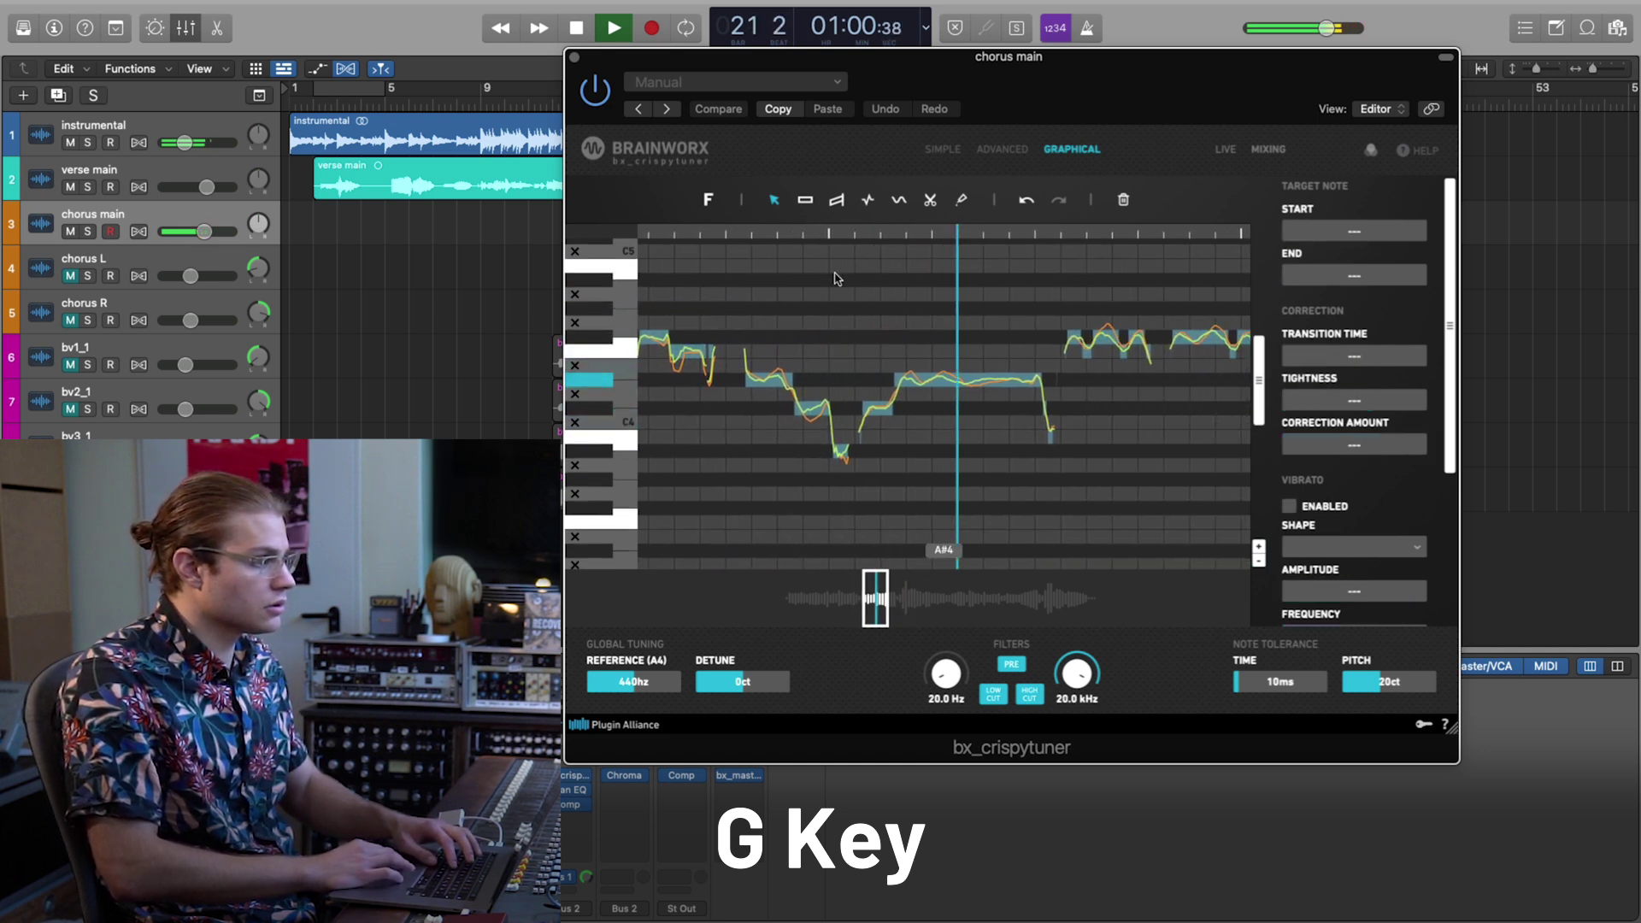
click(1095, 333)
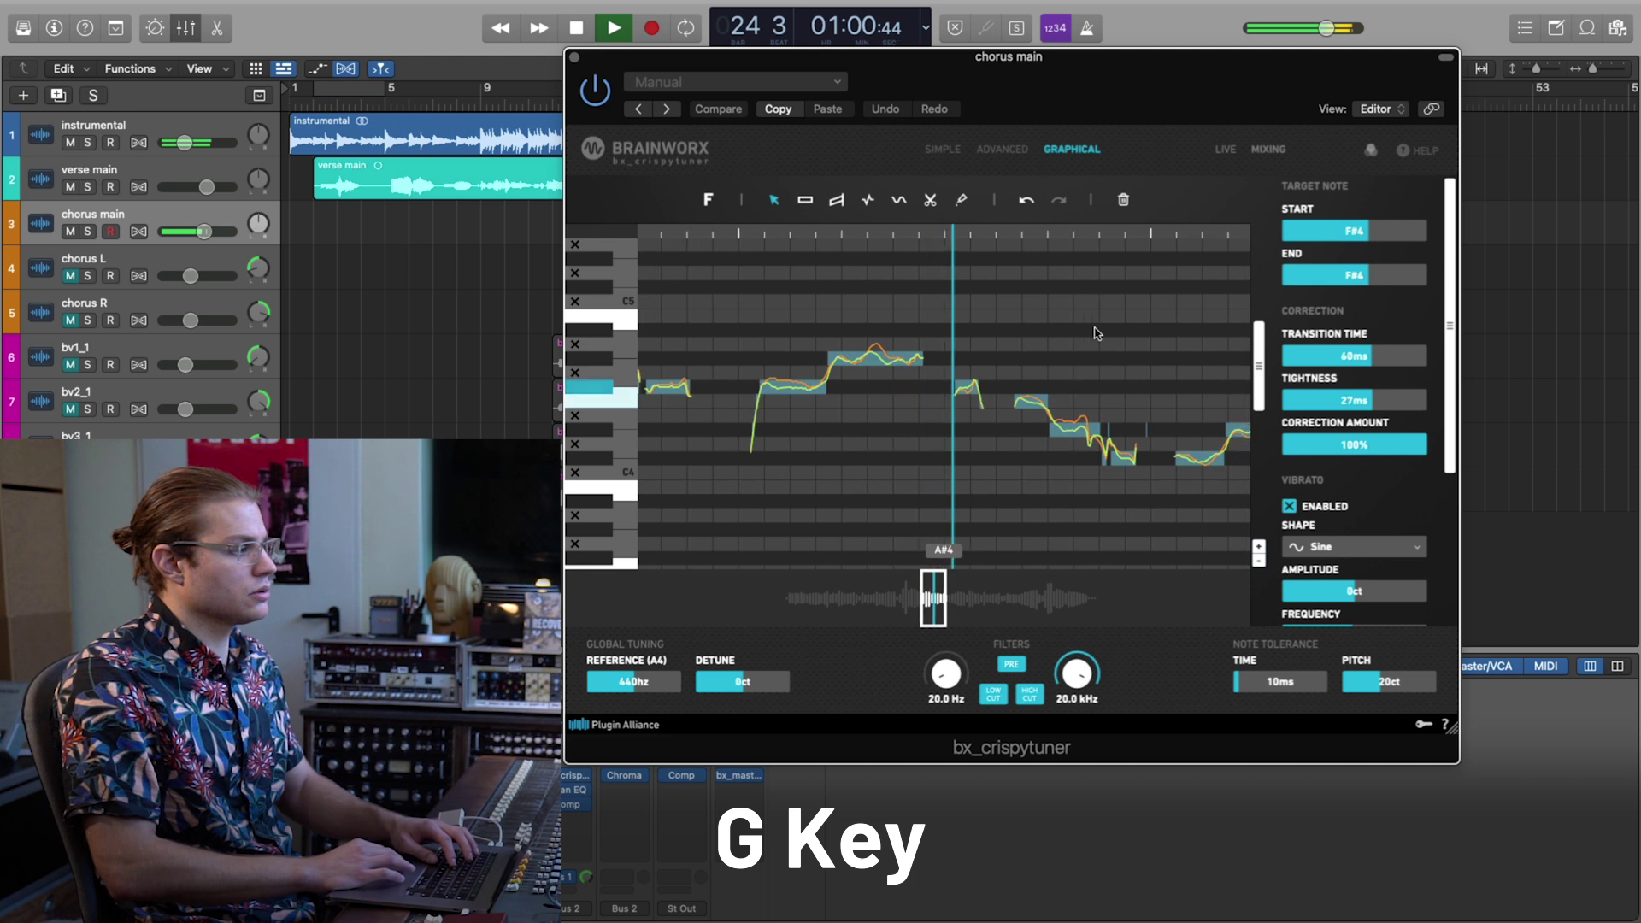
Replay the passage around bar 24 and merge its stray fragments into single C#4 and D#4 notes.
key(space)
click(1101, 466)
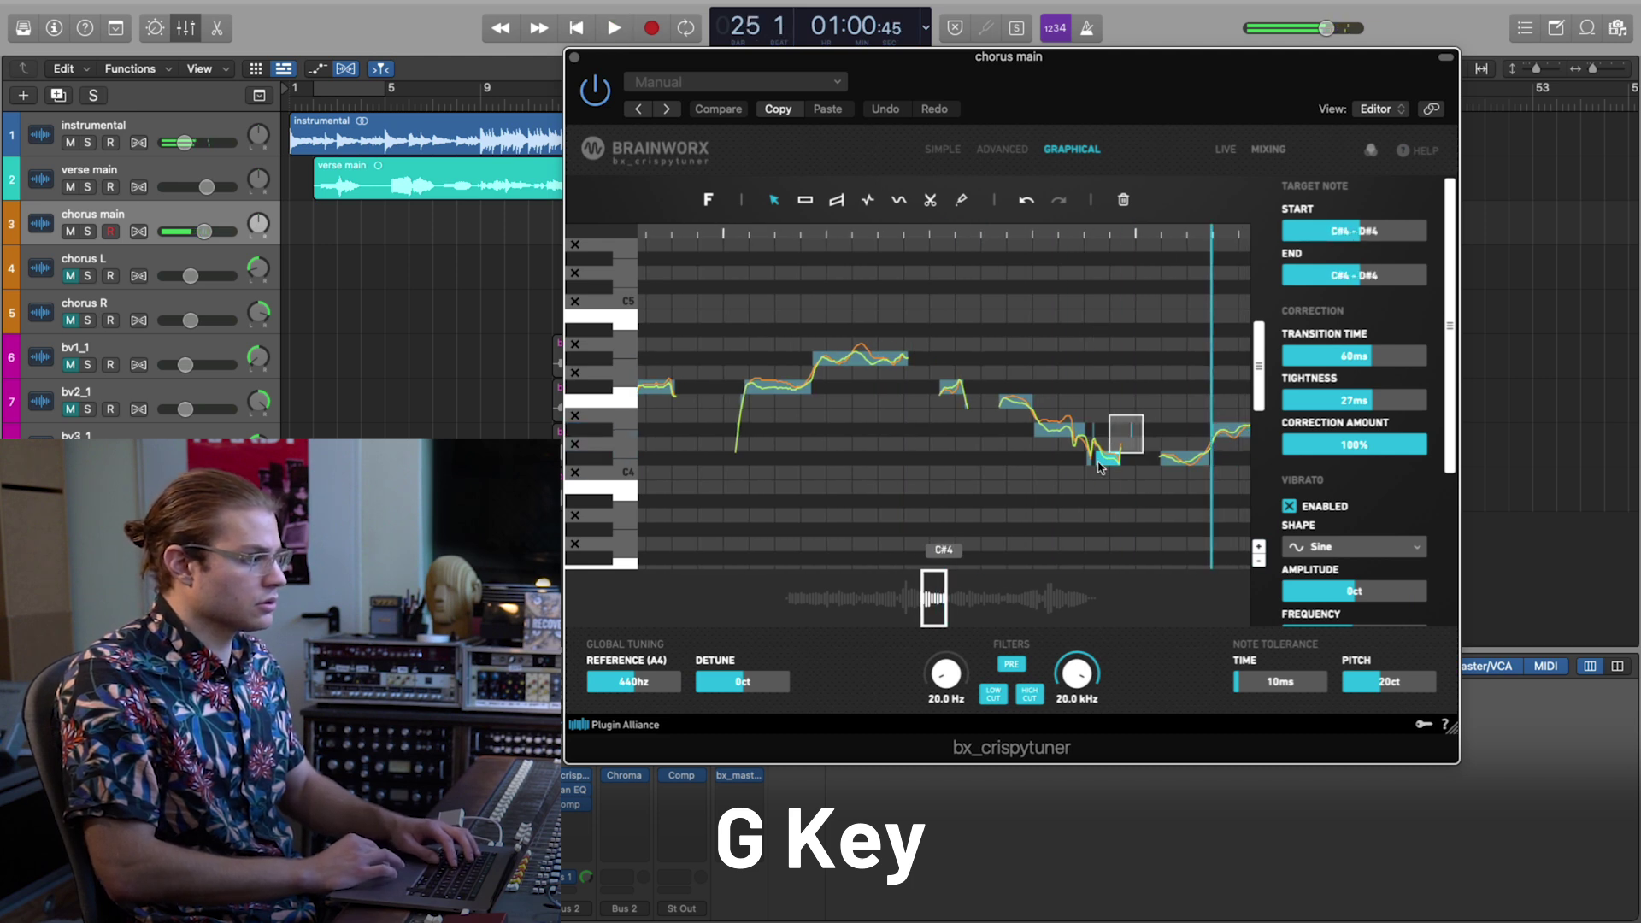
key(space)
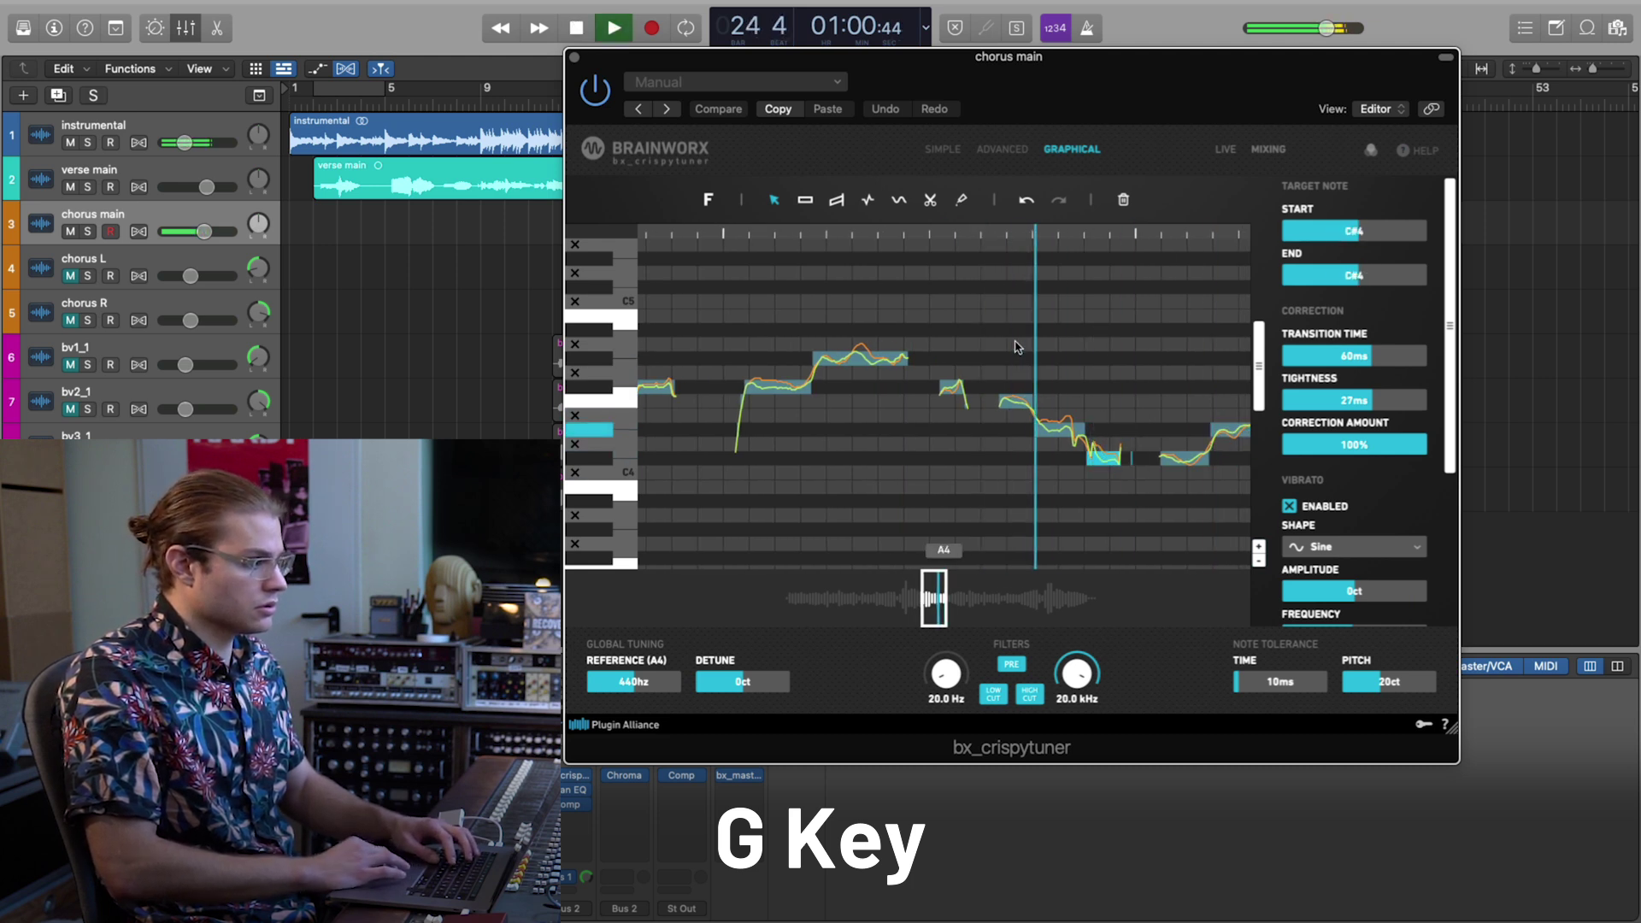
click(1055, 476)
drag(1115, 491, 1021, 421)
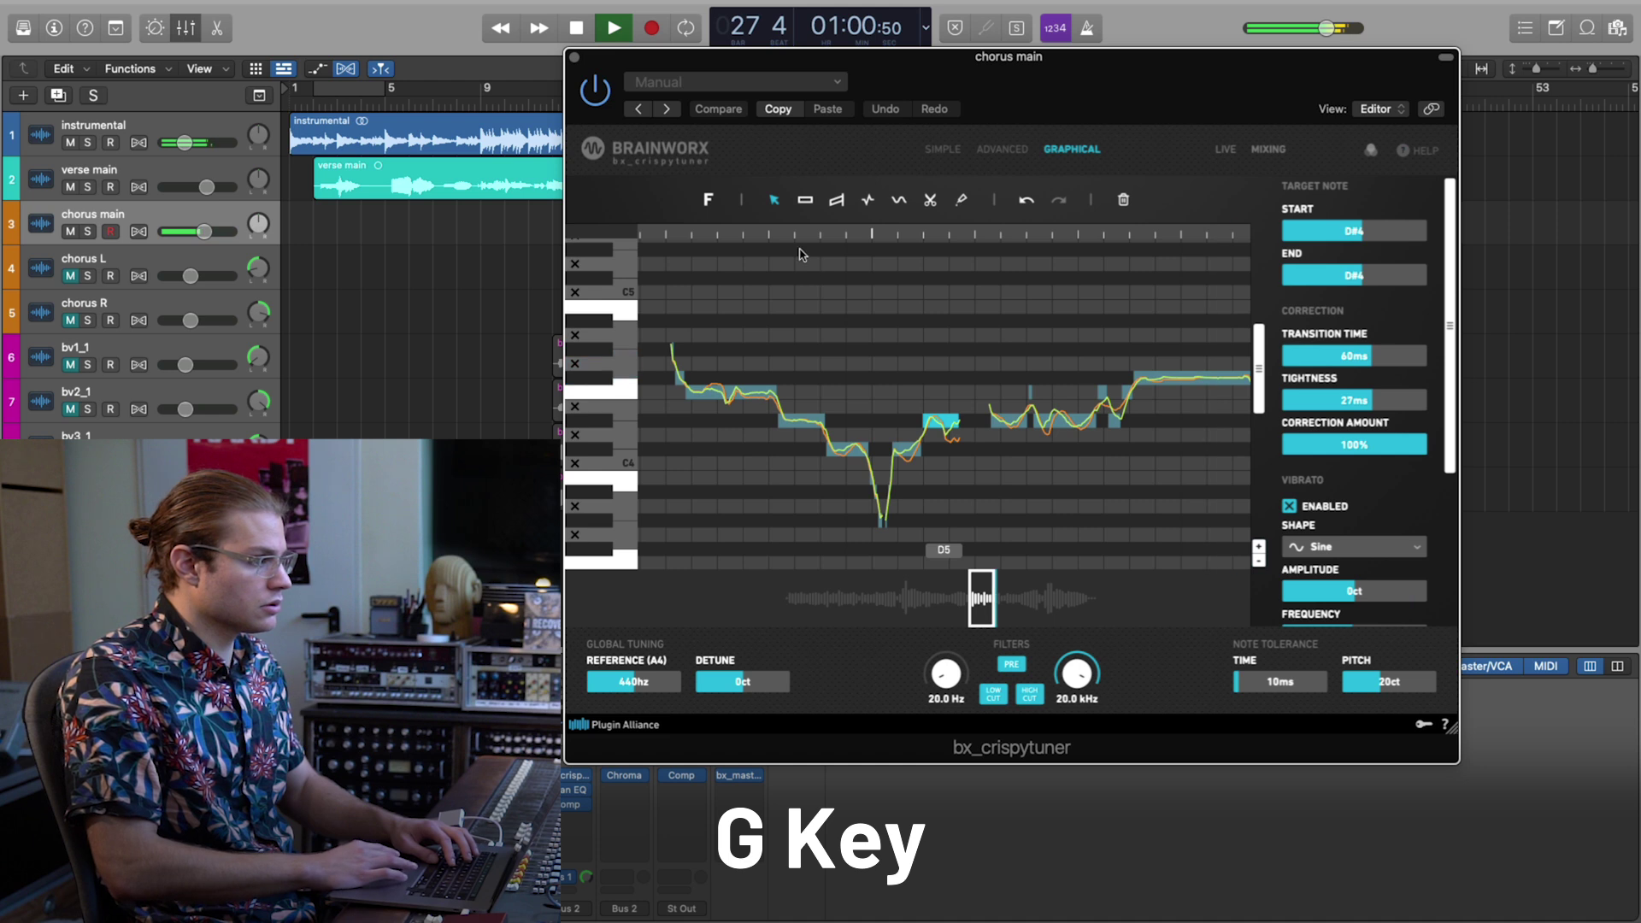
Merge the remaining fragmented notes from bar 27 to the end of the chorus into D#4, F4 and F#4 notes.
drag(996, 454, 1114, 389)
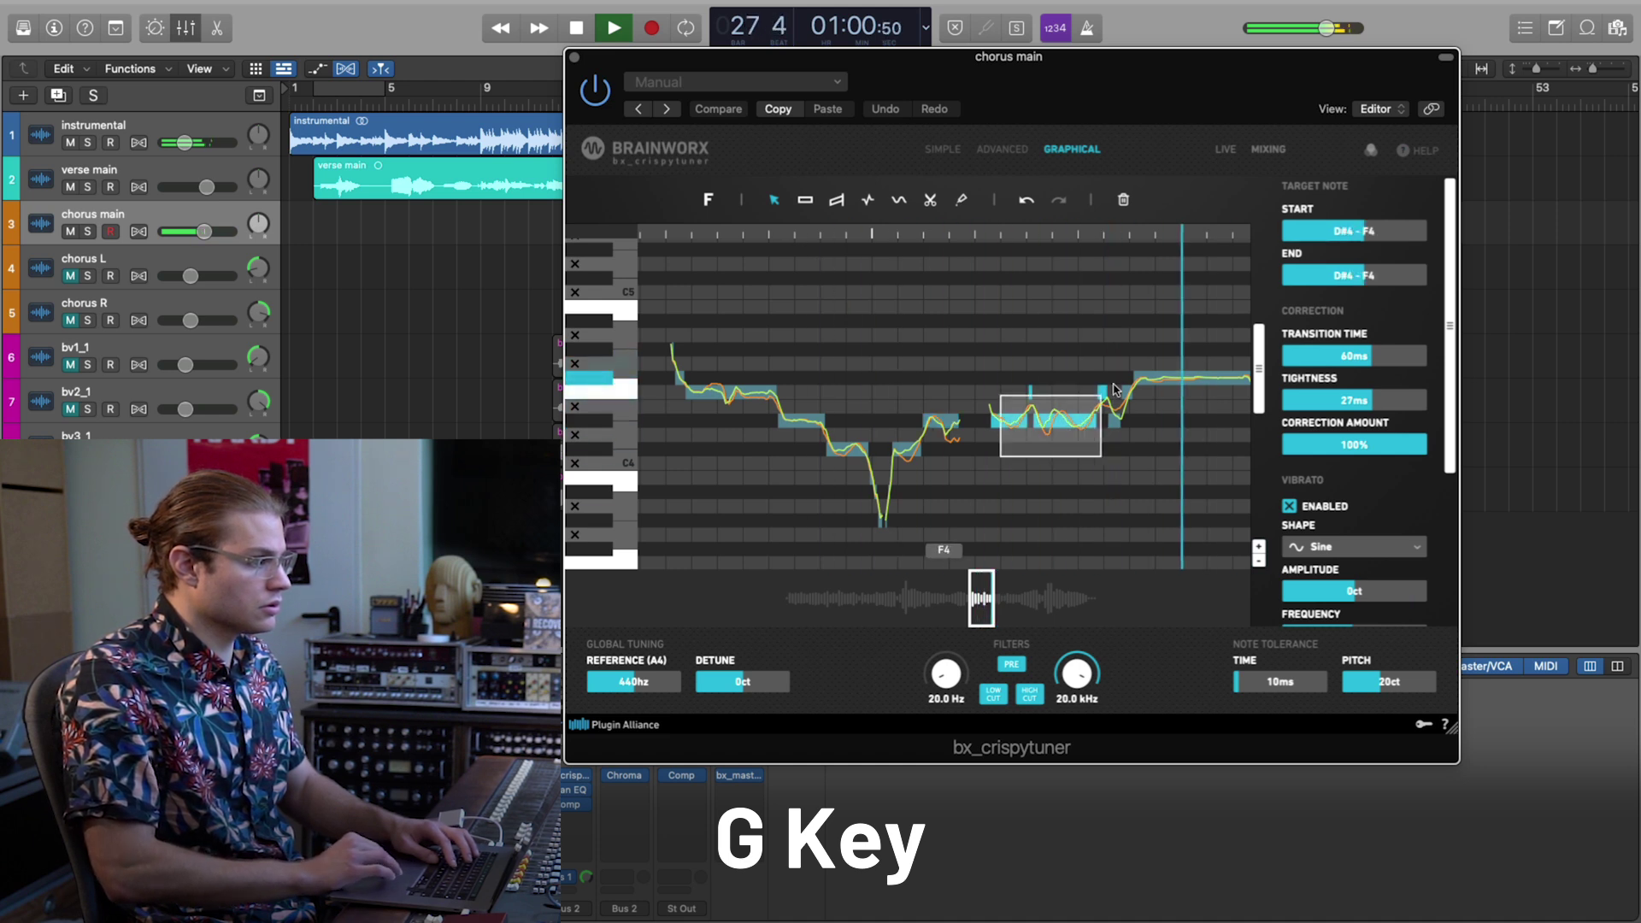
click(867, 236)
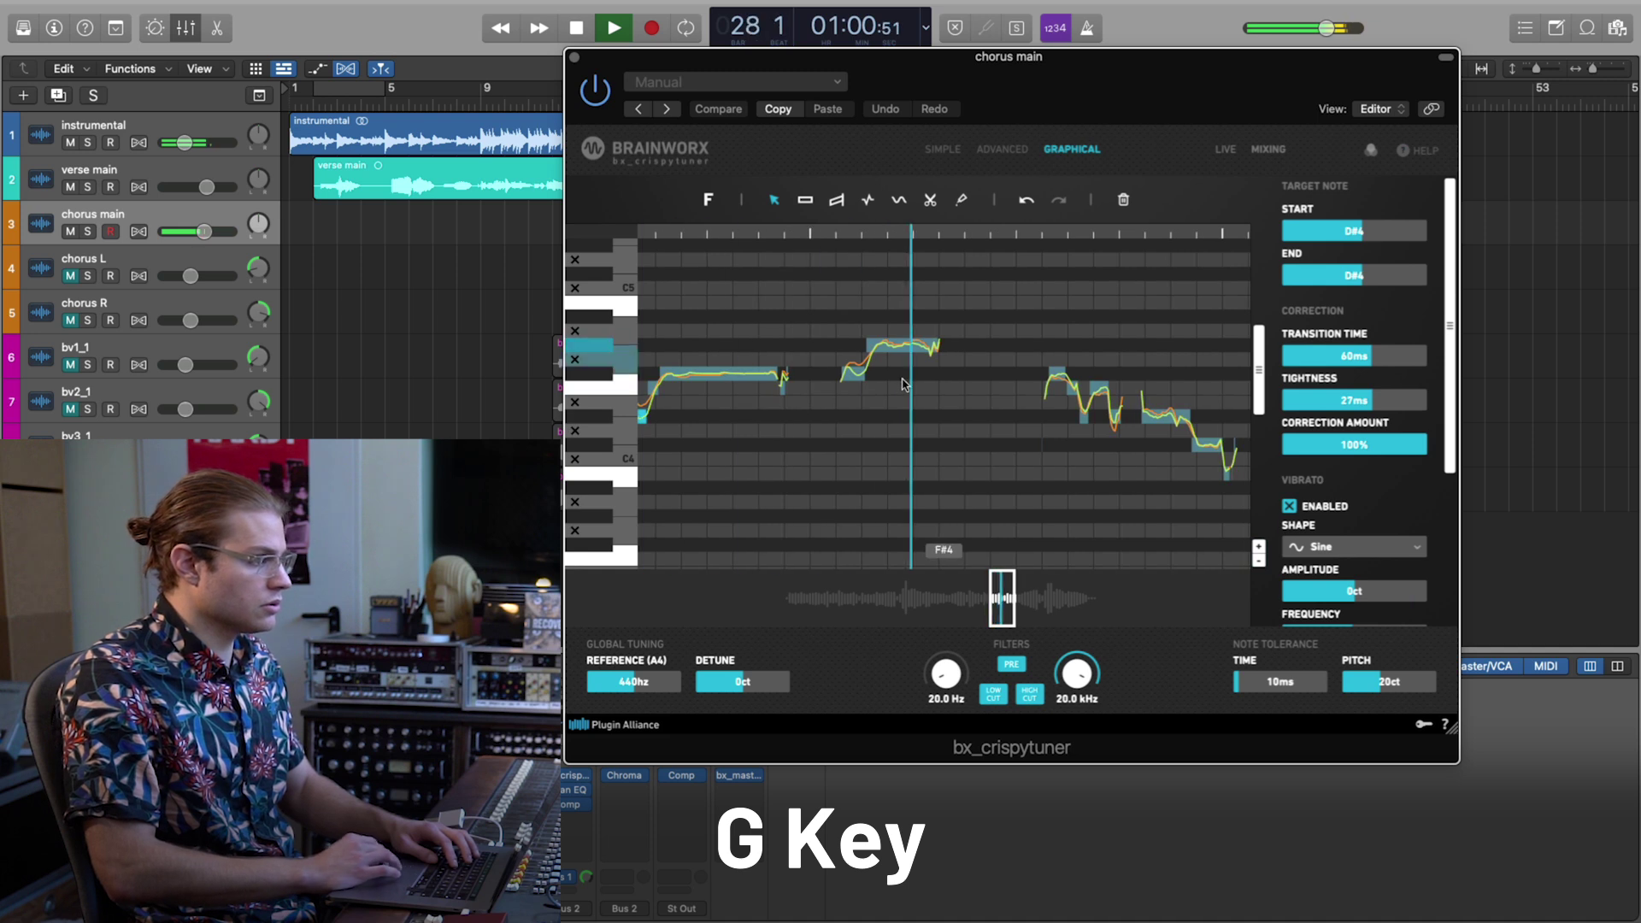
drag(973, 425, 1024, 391)
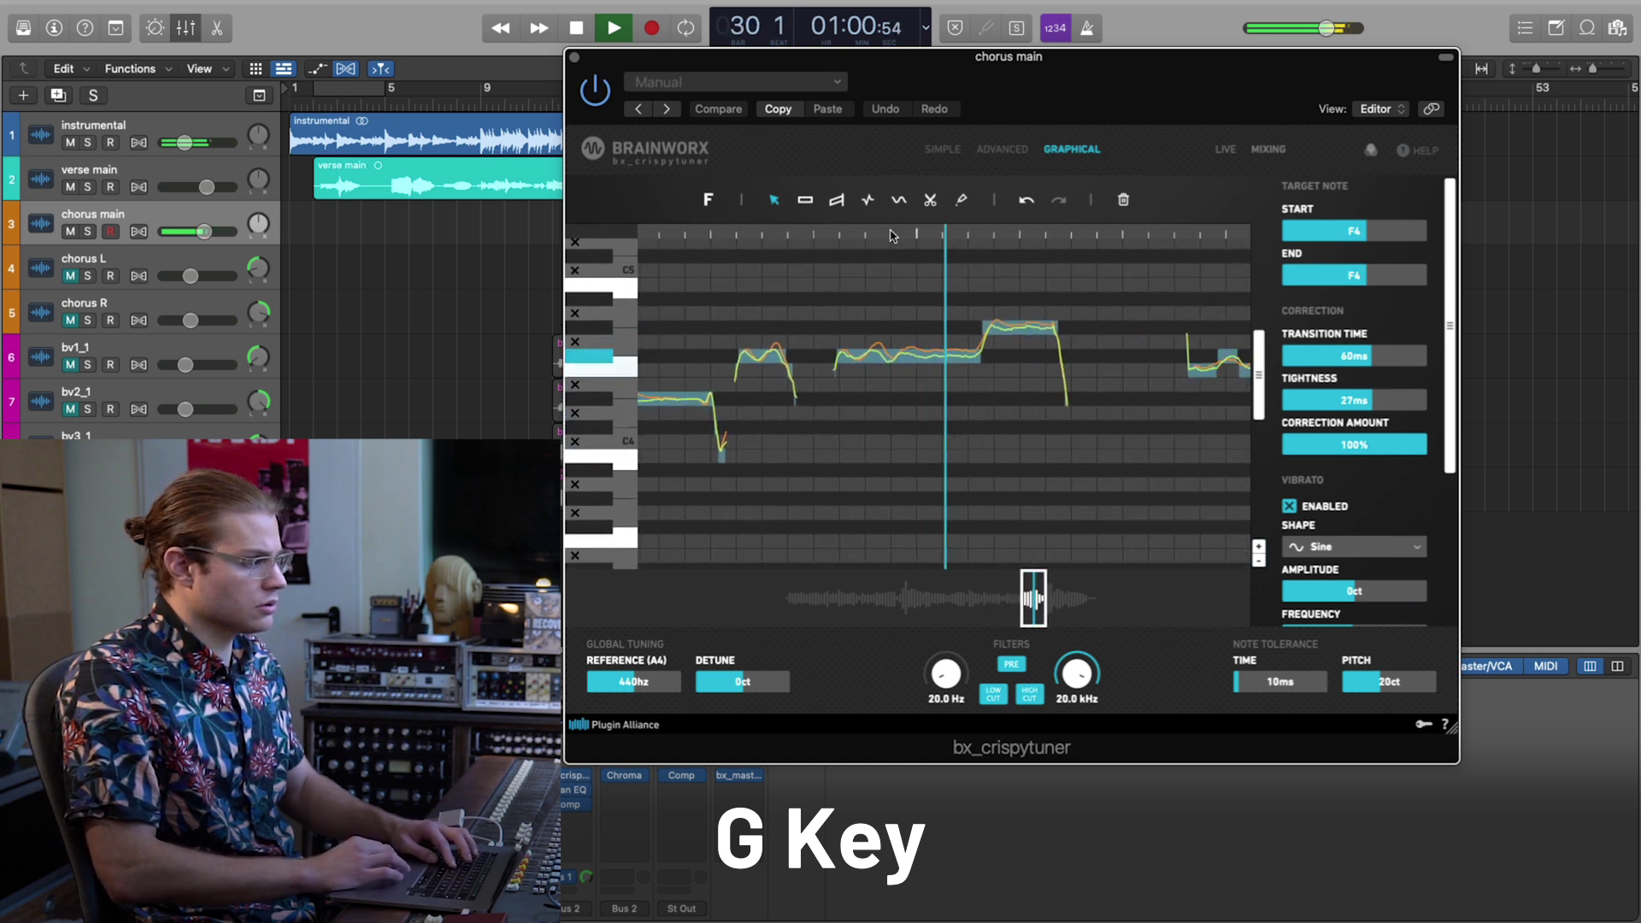
drag(812, 406, 937, 341)
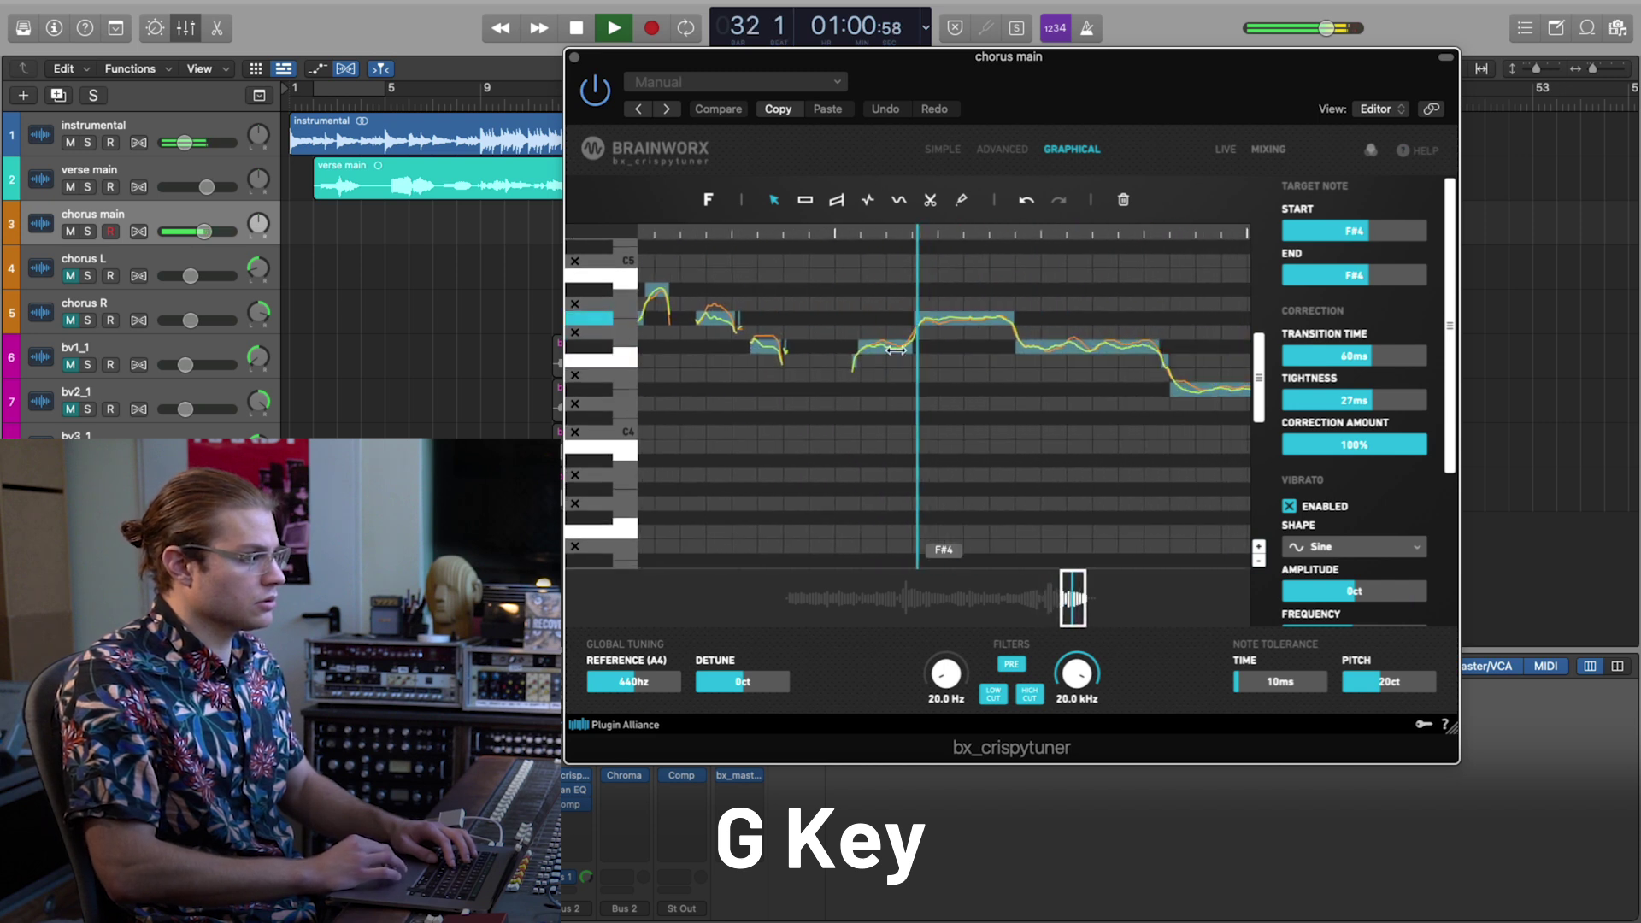
click(972, 457)
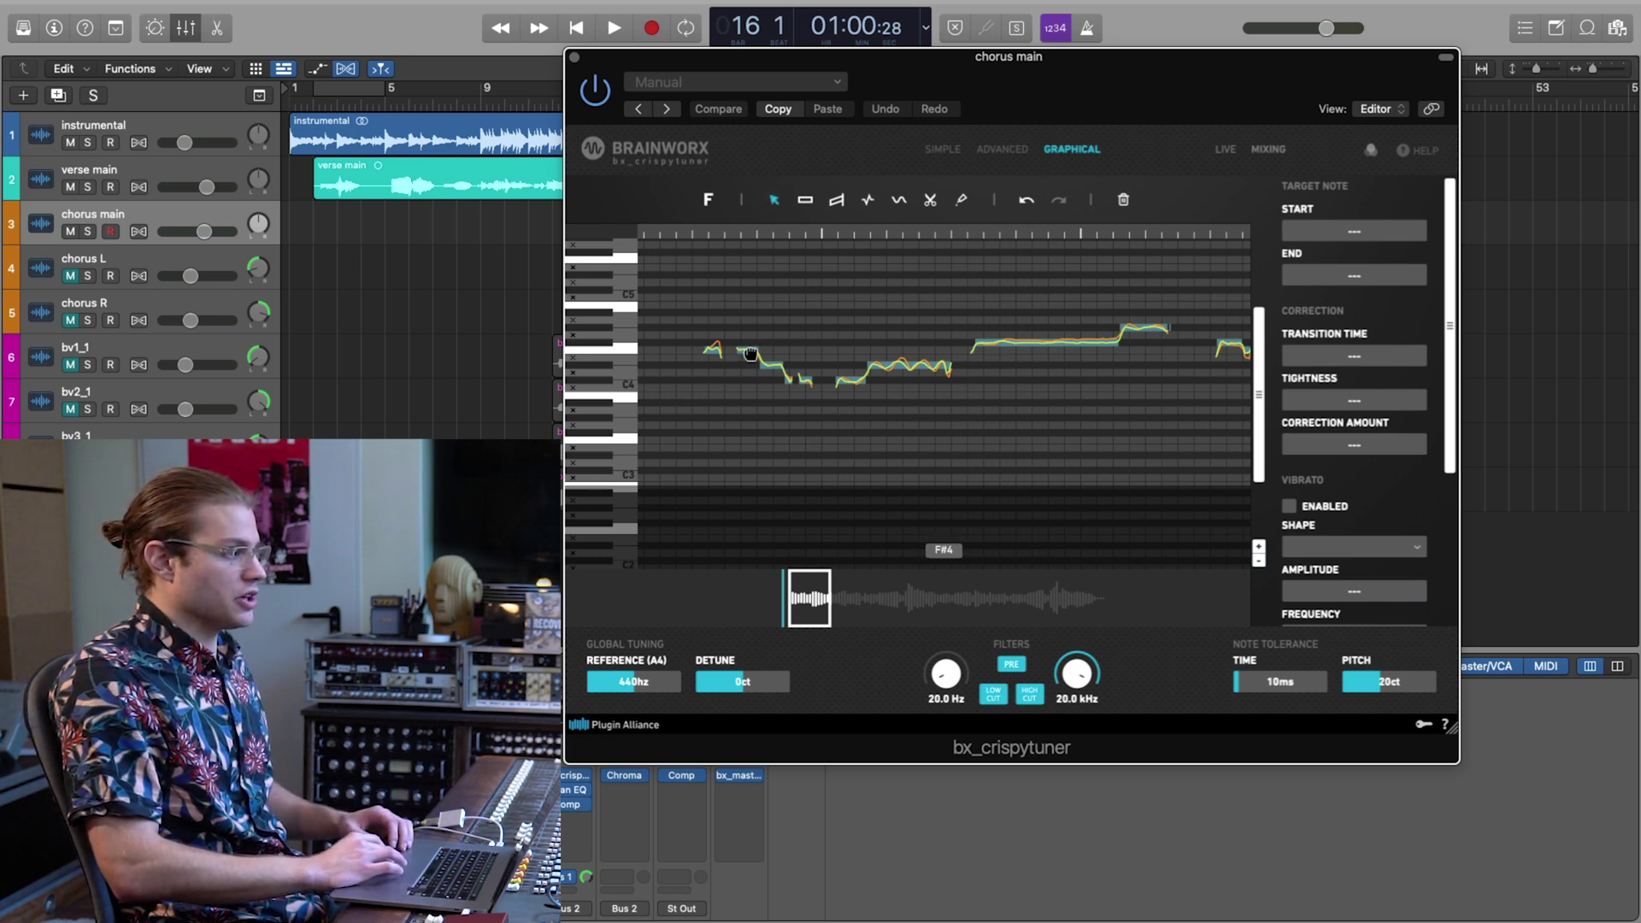
Try moving the opening phrase's second note up, and draw a flat F4 note over the D#4 vibrato note and beyond.
drag(750, 354, 751, 312)
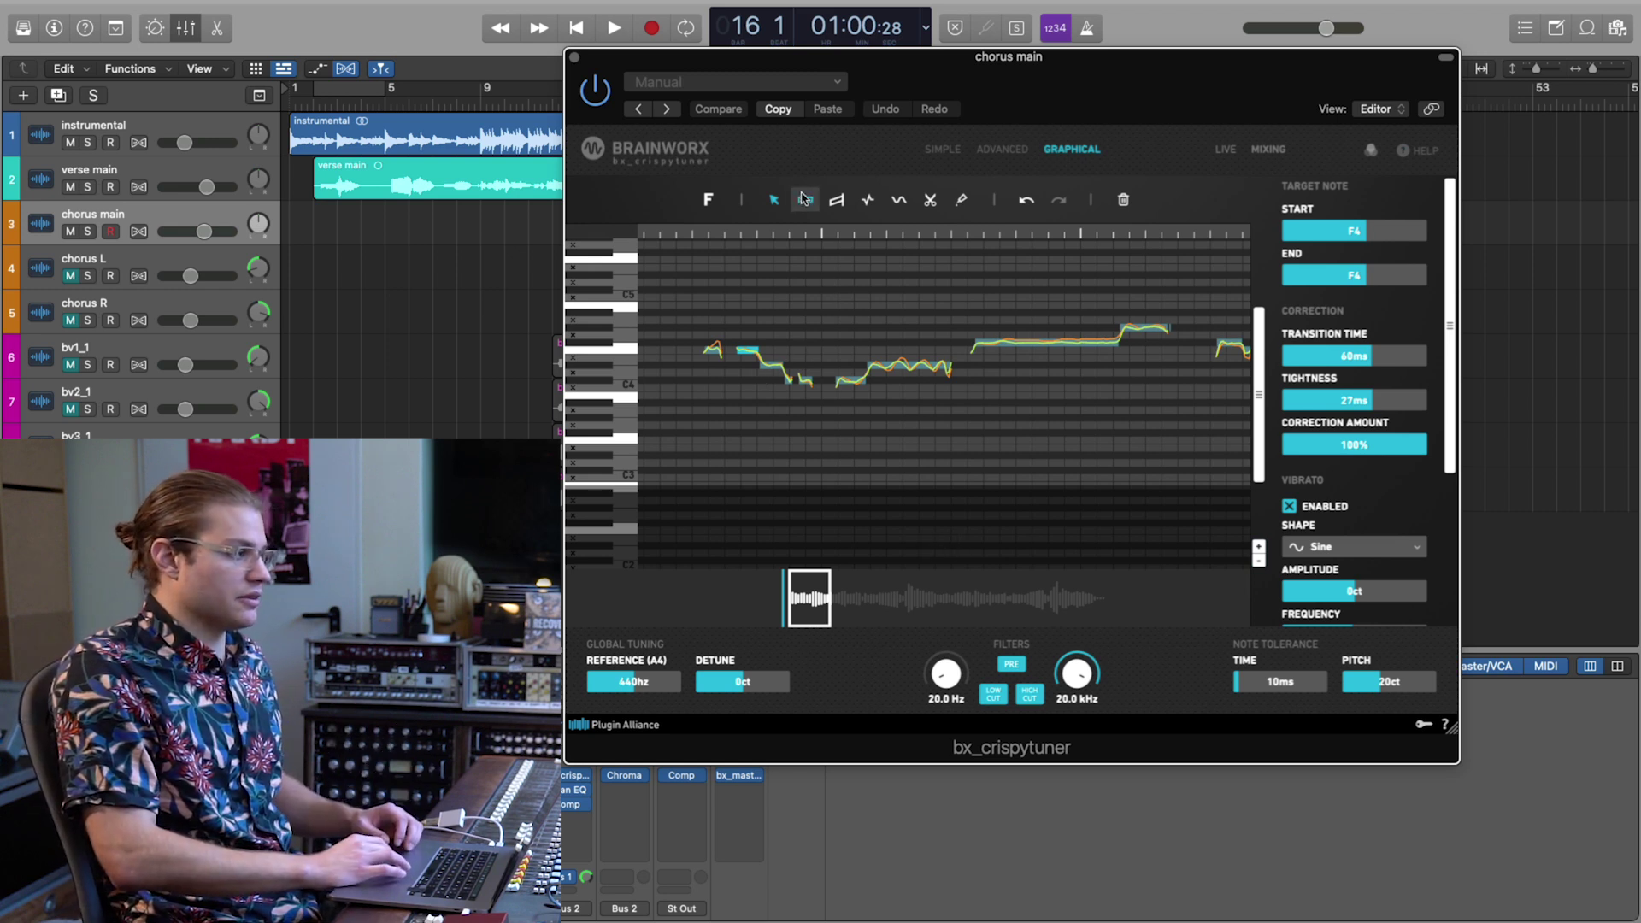
scroll(888, 401, up, 5)
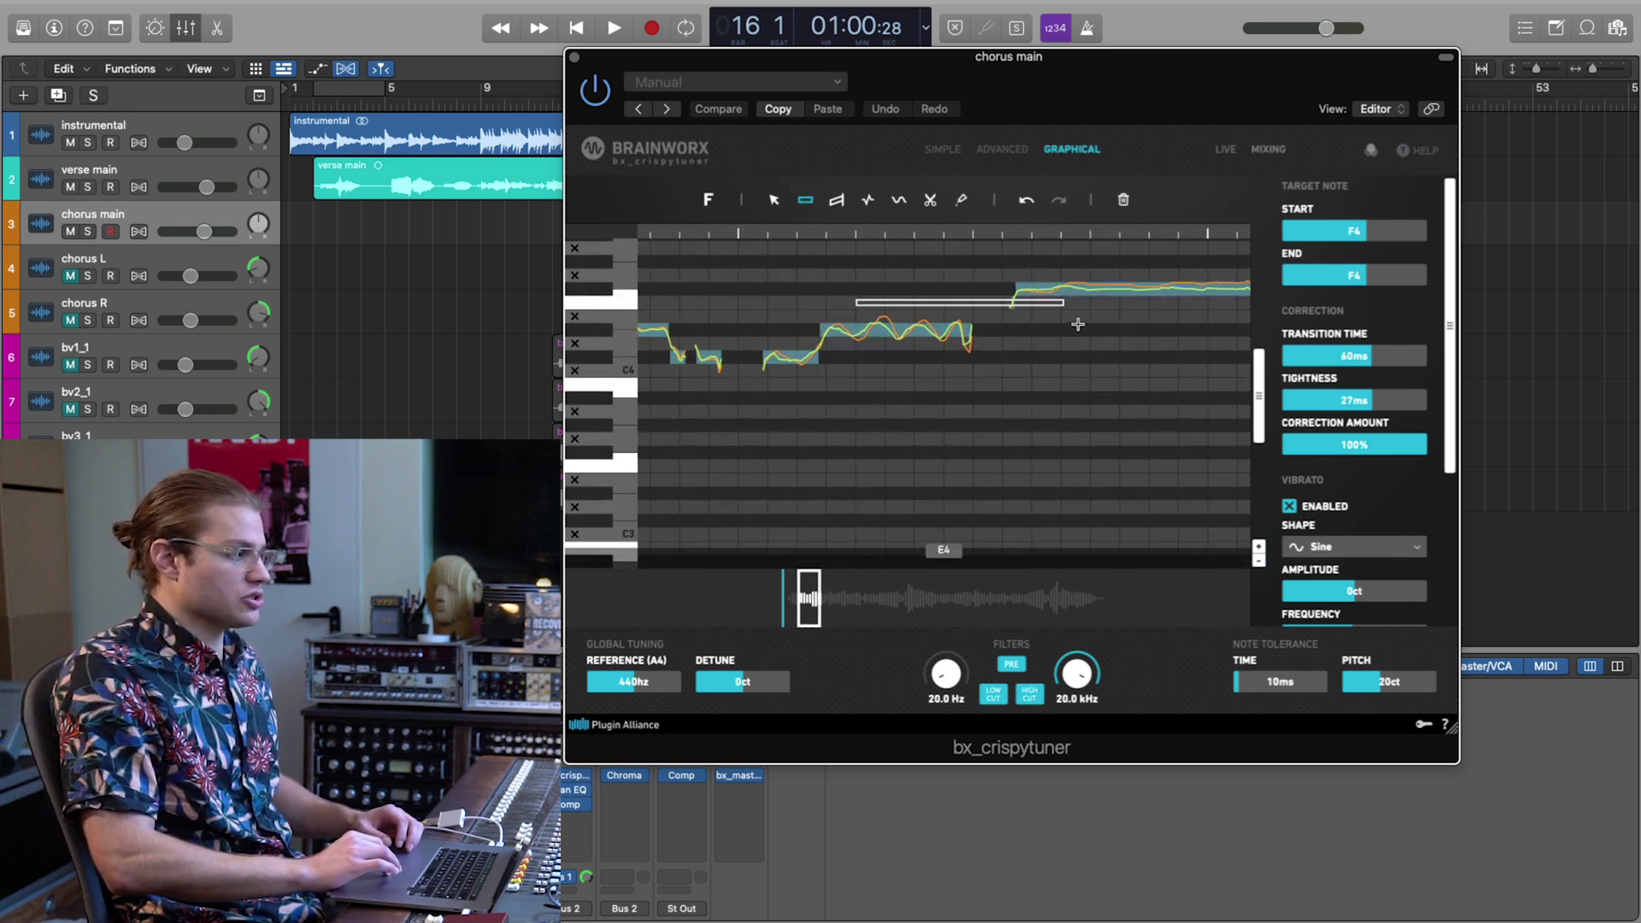
drag(1135, 326, 1135, 326)
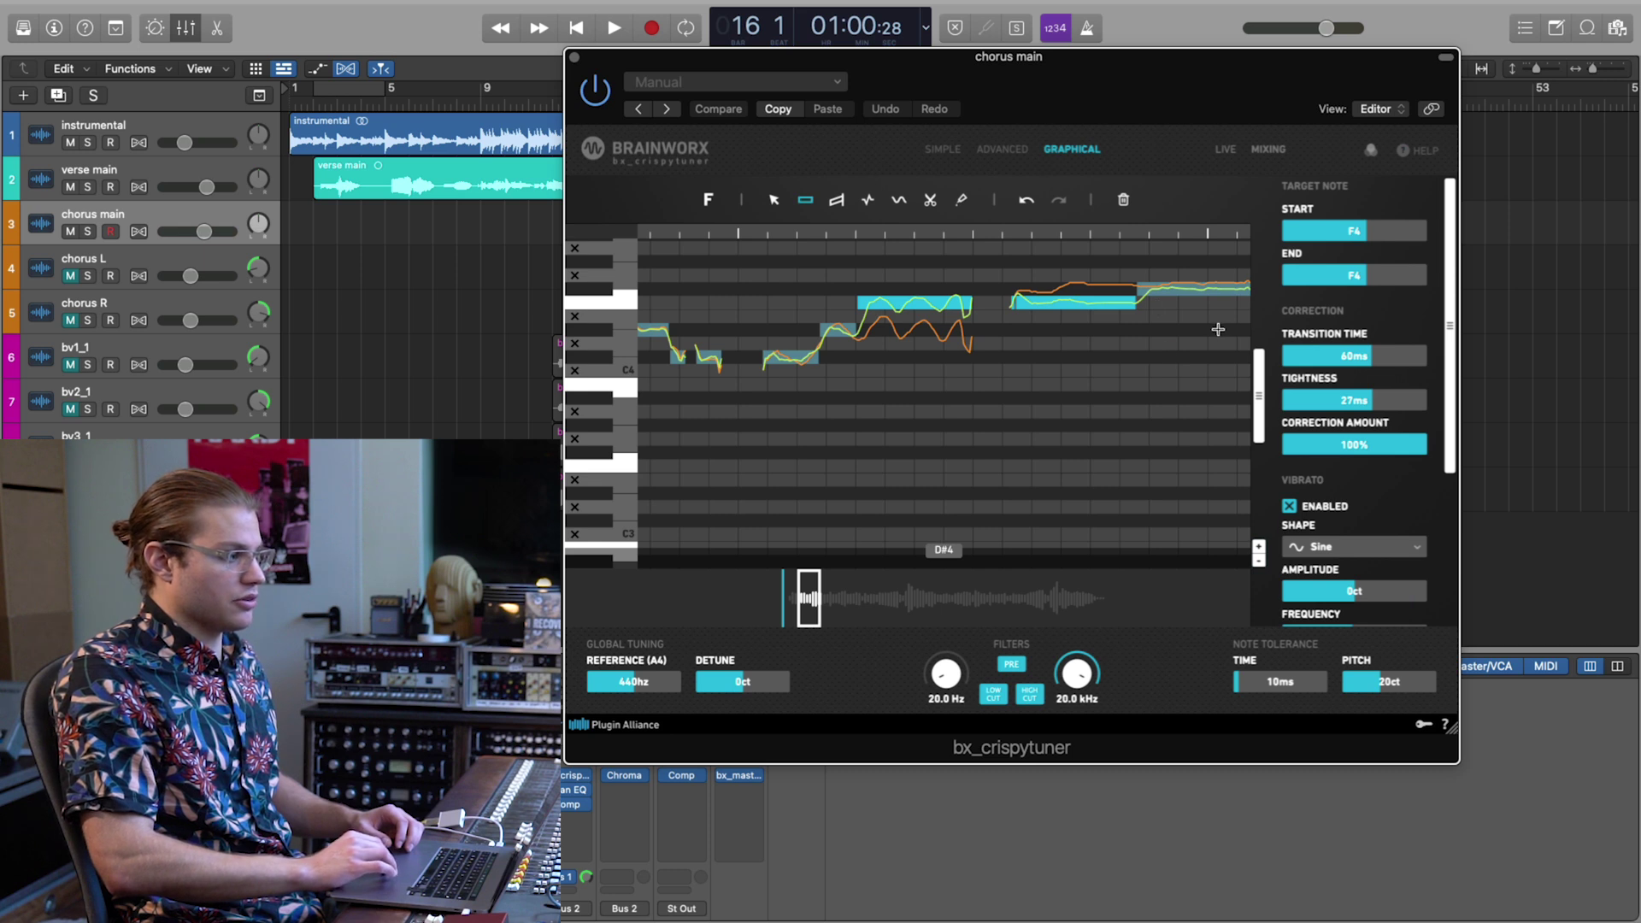
Try redrawing the sustained F#4 note at D#4 and the higher note after it at A#3.
drag(1070, 330, 1070, 329)
scroll(1011, 364, right, 5)
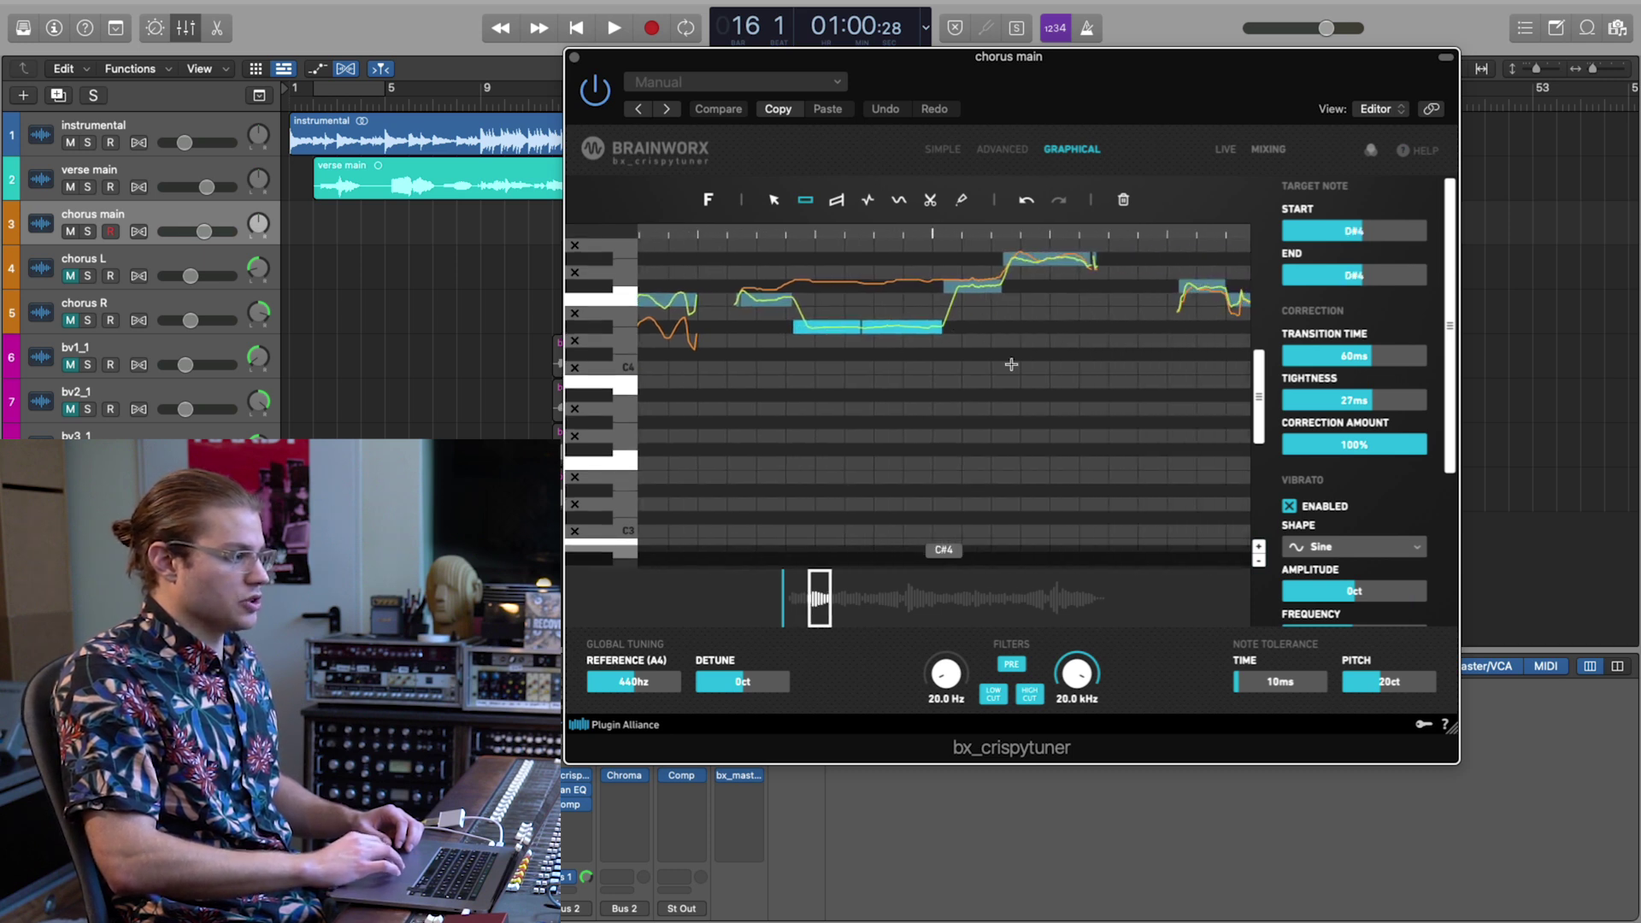
drag(1130, 401, 1130, 401)
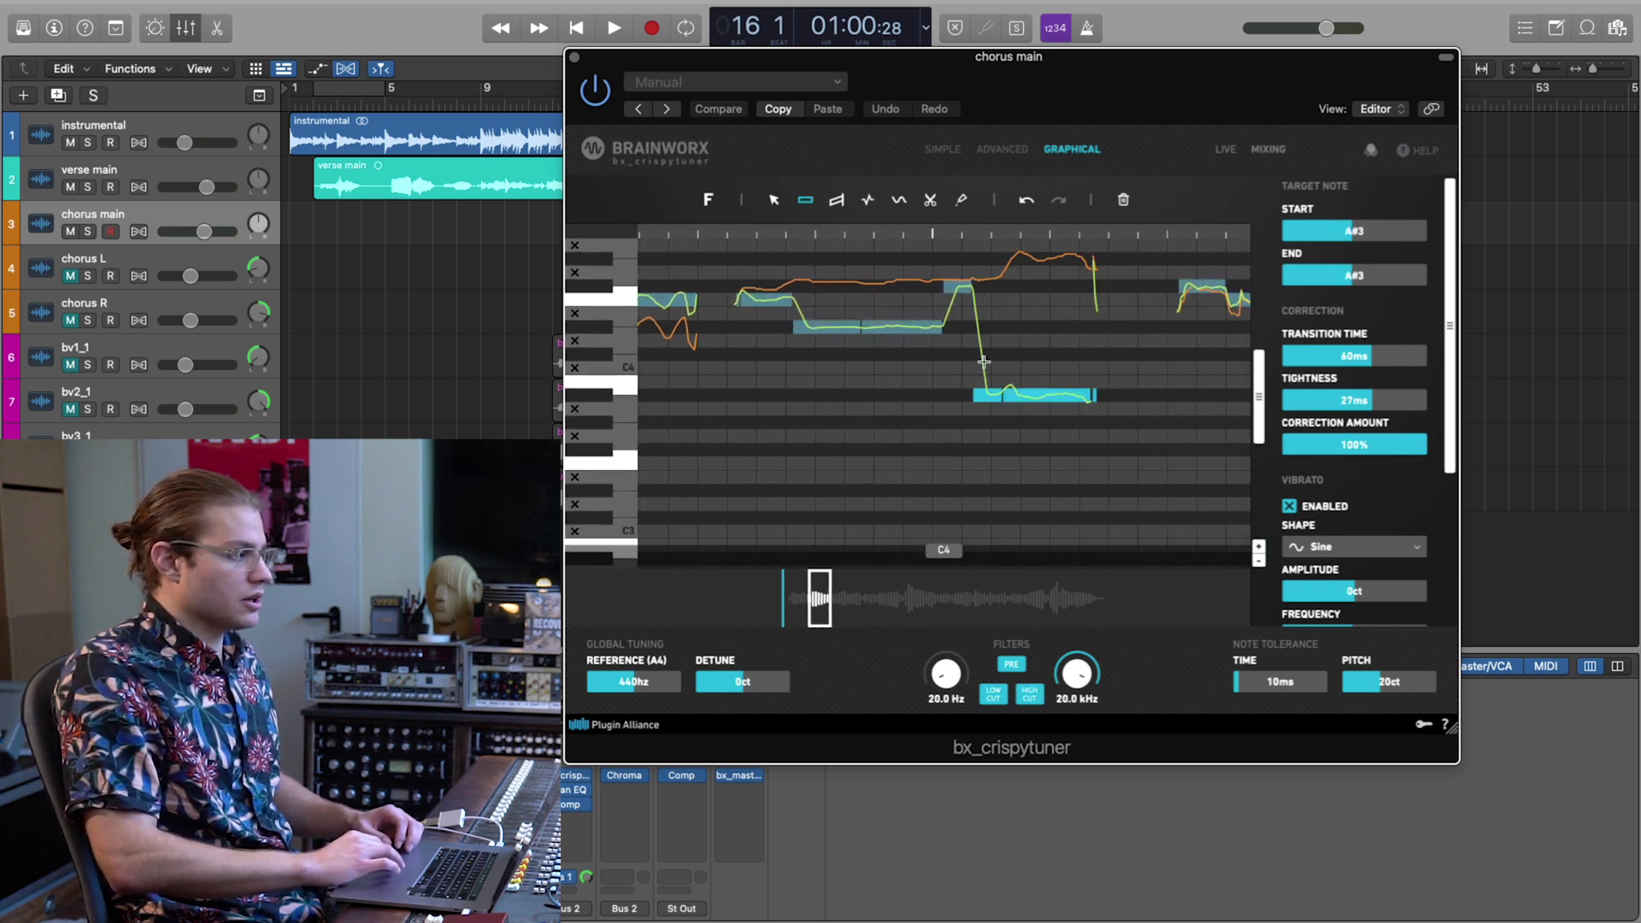
Try drawing a C4 note over the end of the redrawn D#4 section and an E4 note over its beginning.
drag(902, 365, 881, 364)
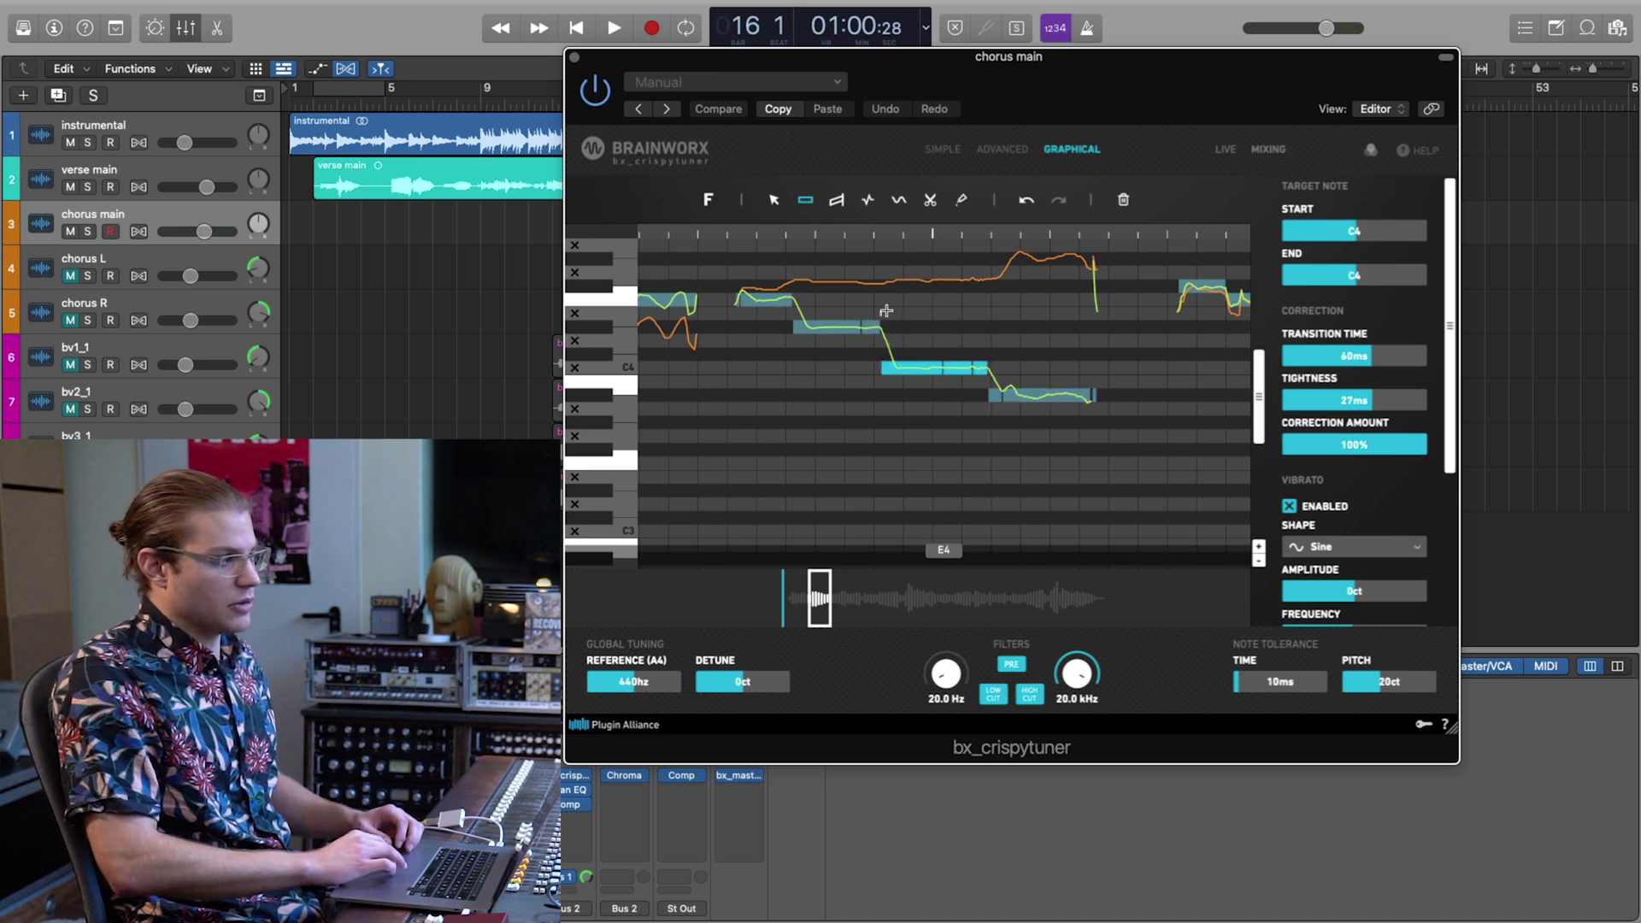
drag(772, 310, 772, 309)
scroll(892, 268, left, 5)
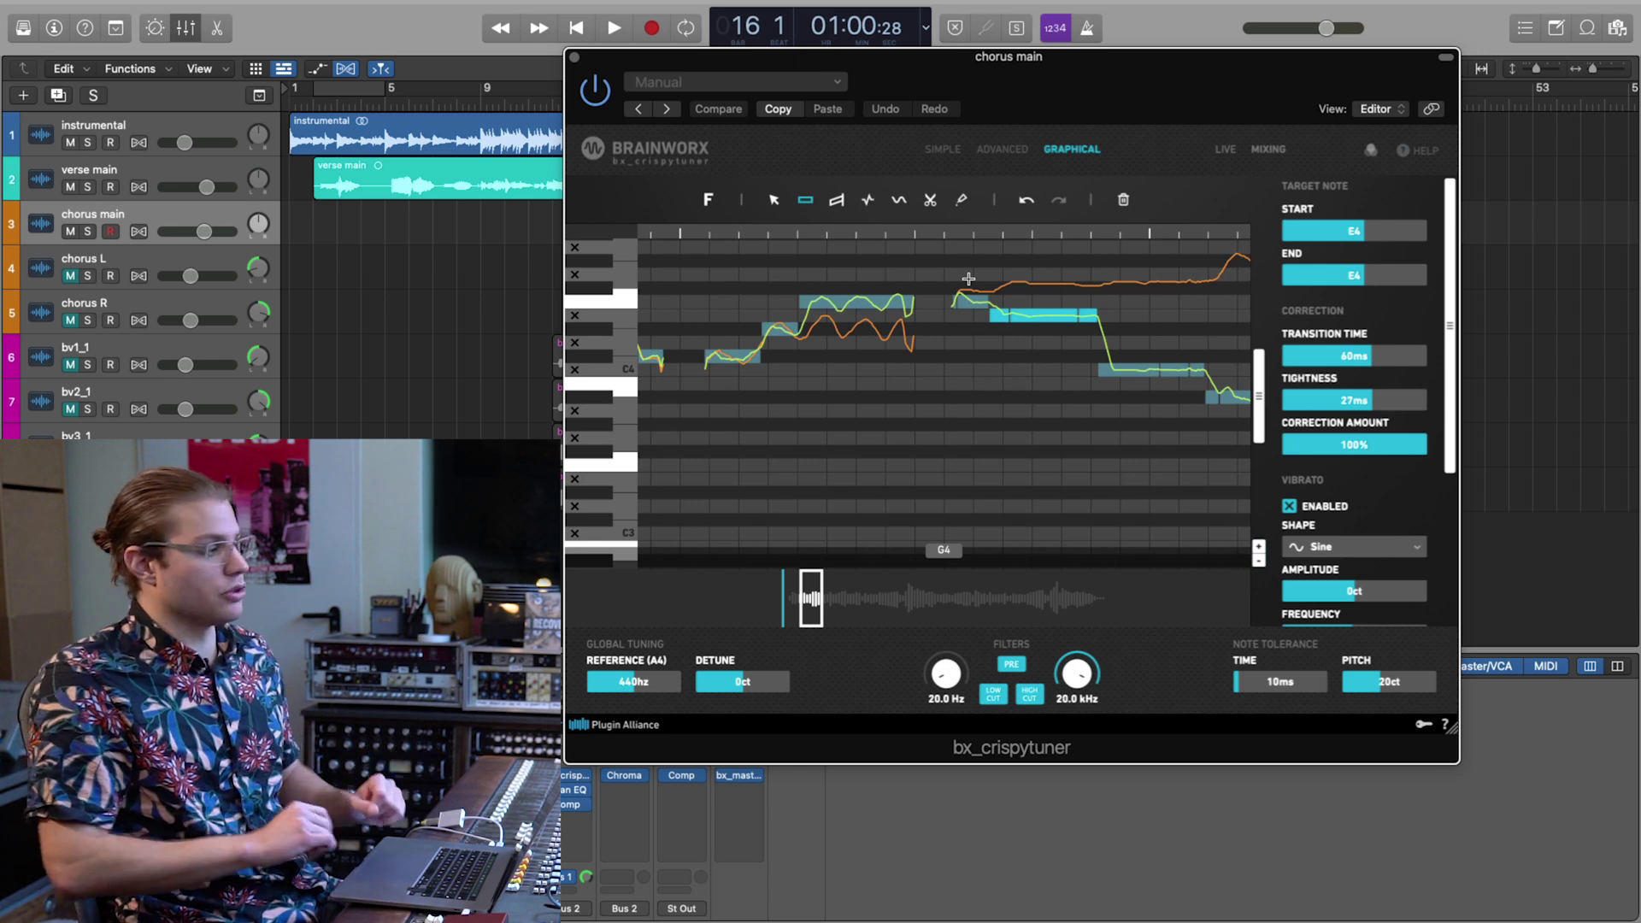
scroll(968, 279, down, 3)
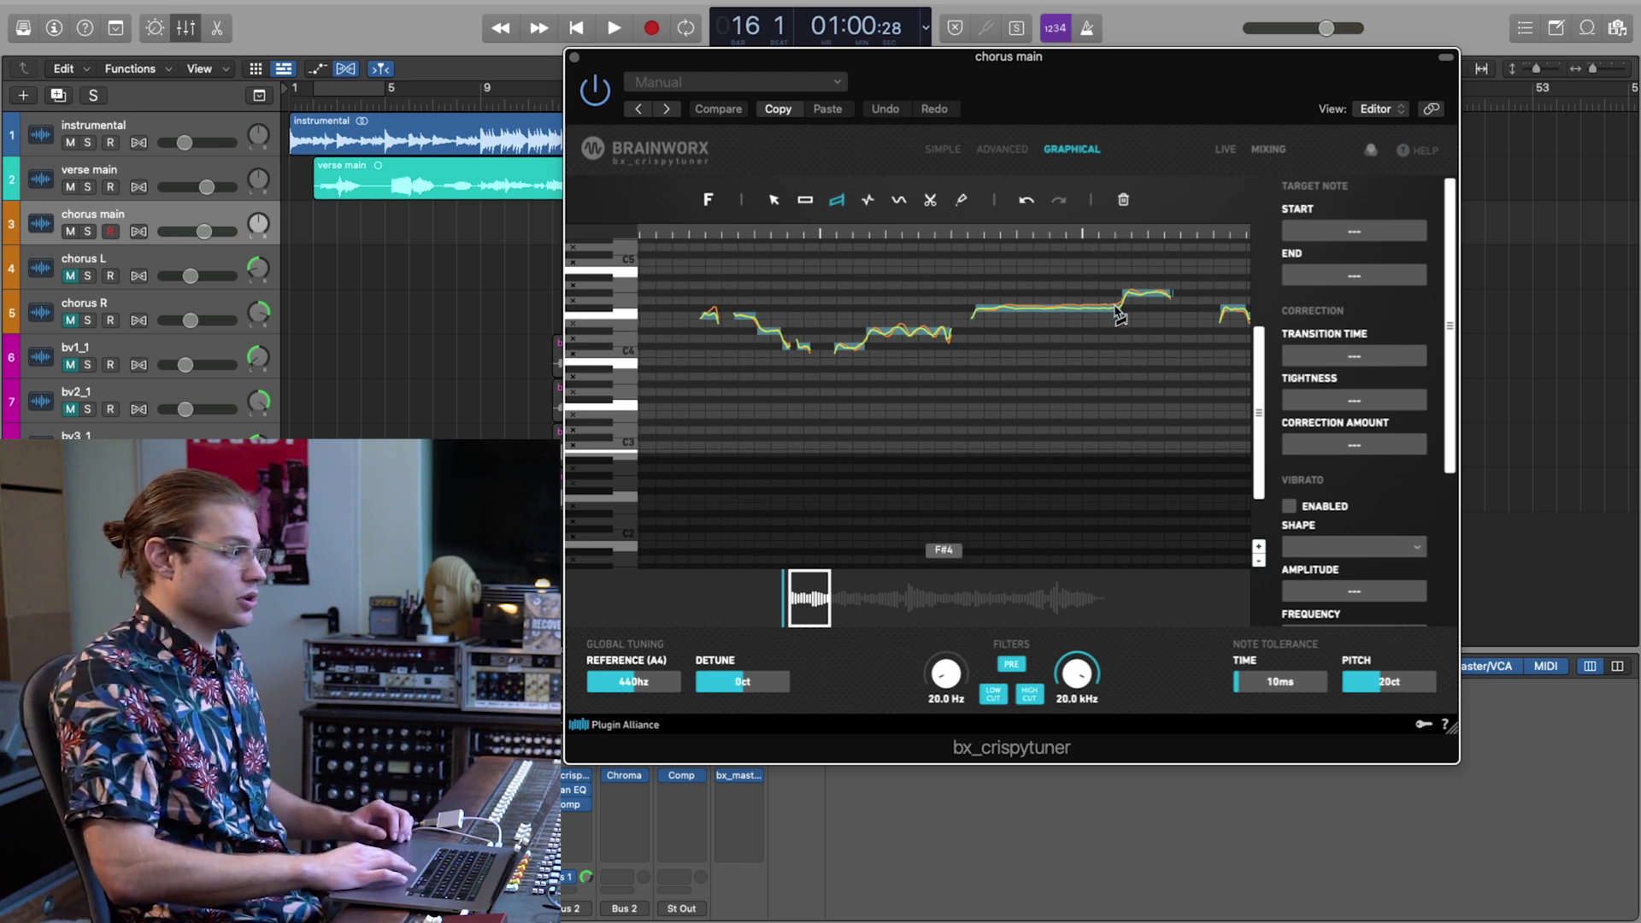
Try tilting the sustained F#4 note so that its end rises to G#4.
scroll(1117, 307, up, 5)
scroll(1117, 317, down, 3)
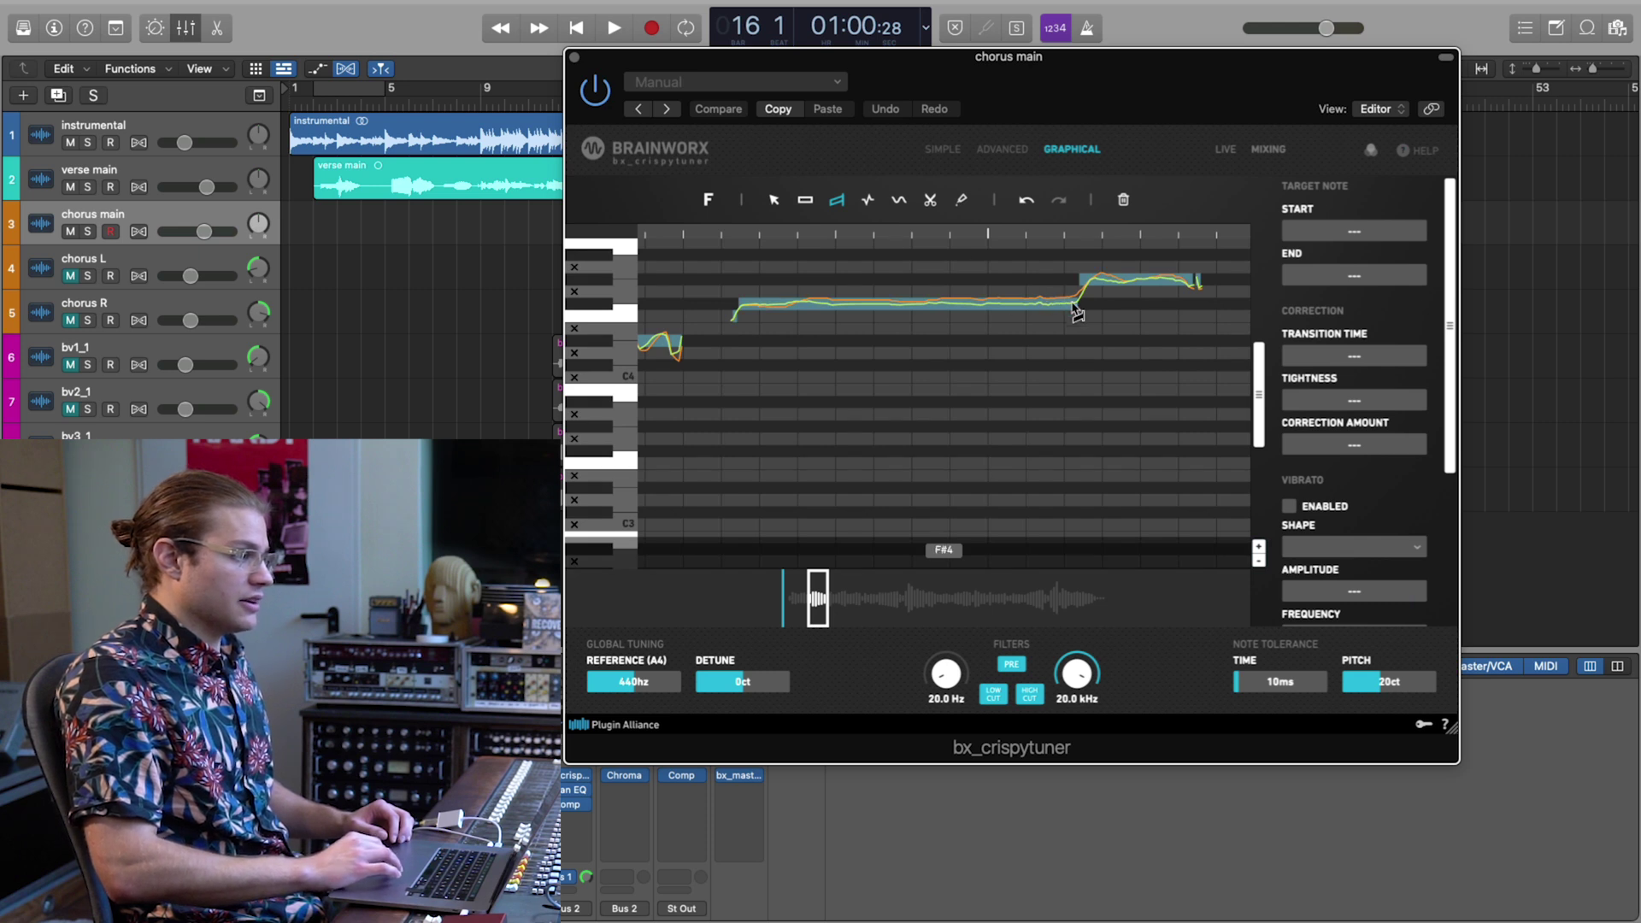
click(1071, 306)
mouse_move(1074, 315)
mouse_down()
mouse_move(1071, 435)
mouse_move(1079, 318)
mouse_up()
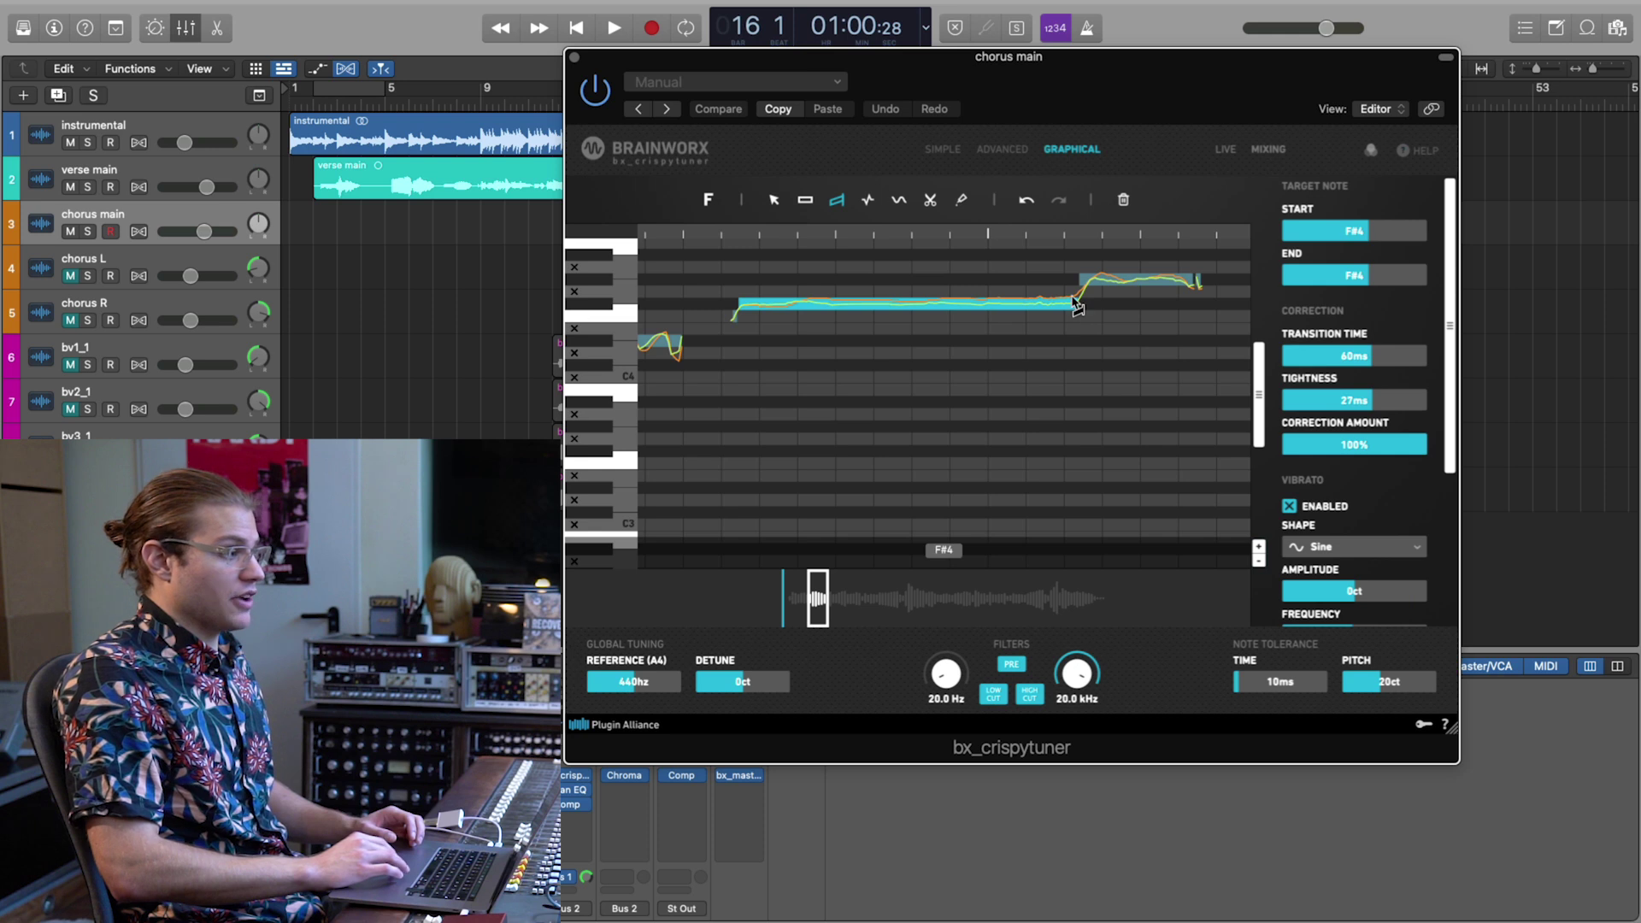
drag(1077, 306, 1081, 294)
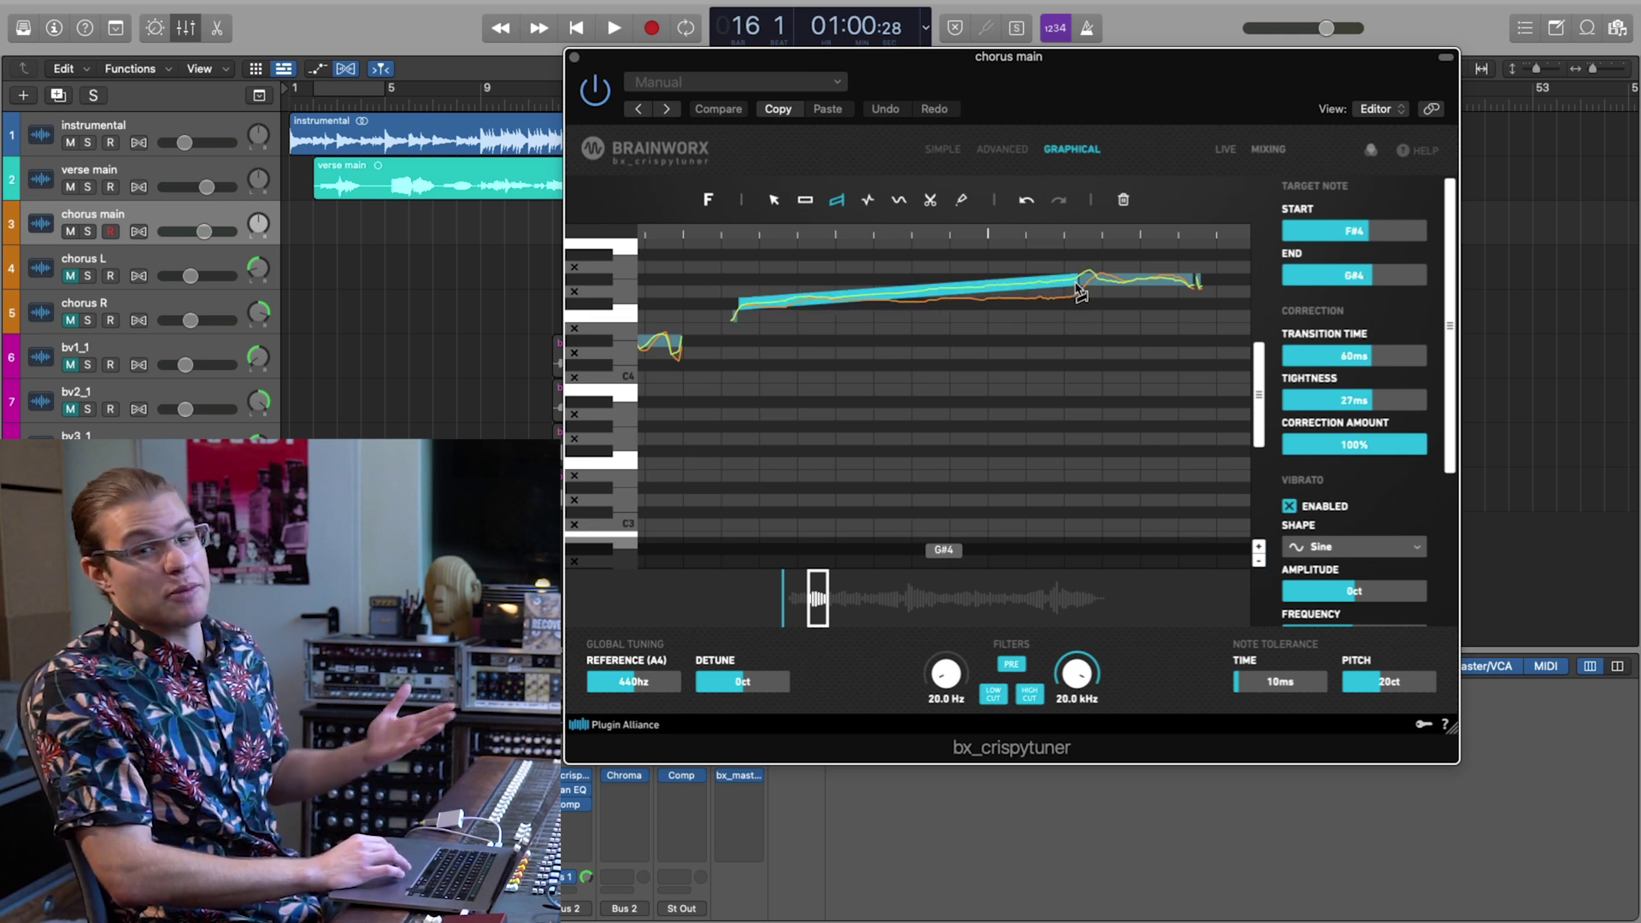
Play back the phrase to hear the upward glide of the tilted note.
scroll(1037, 333, down, 3)
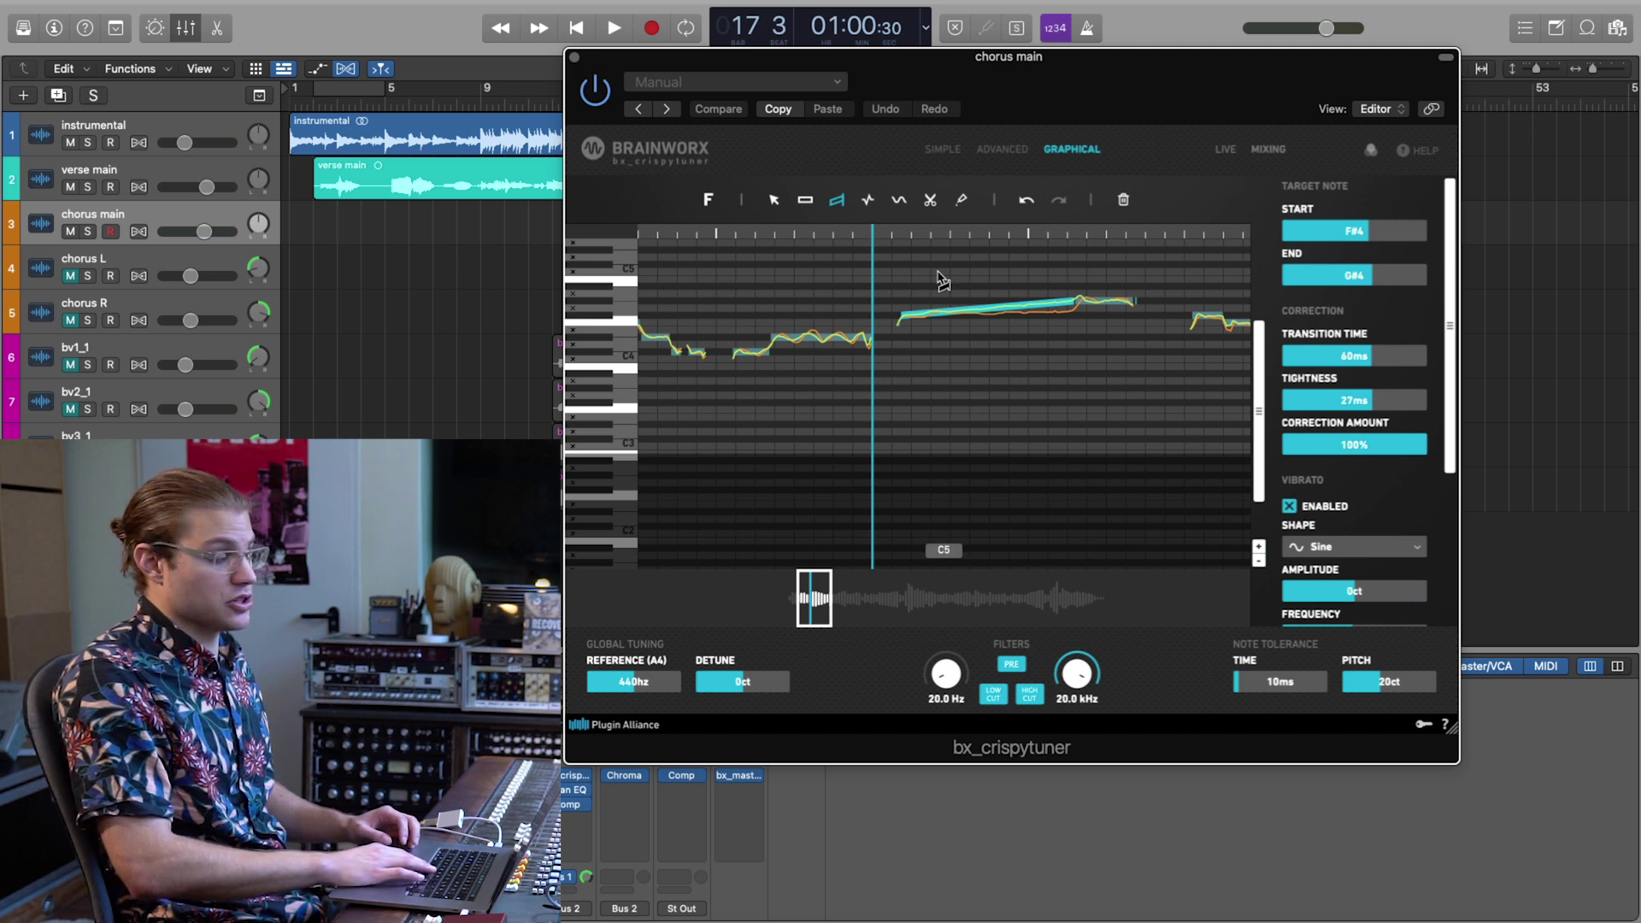
key(space)
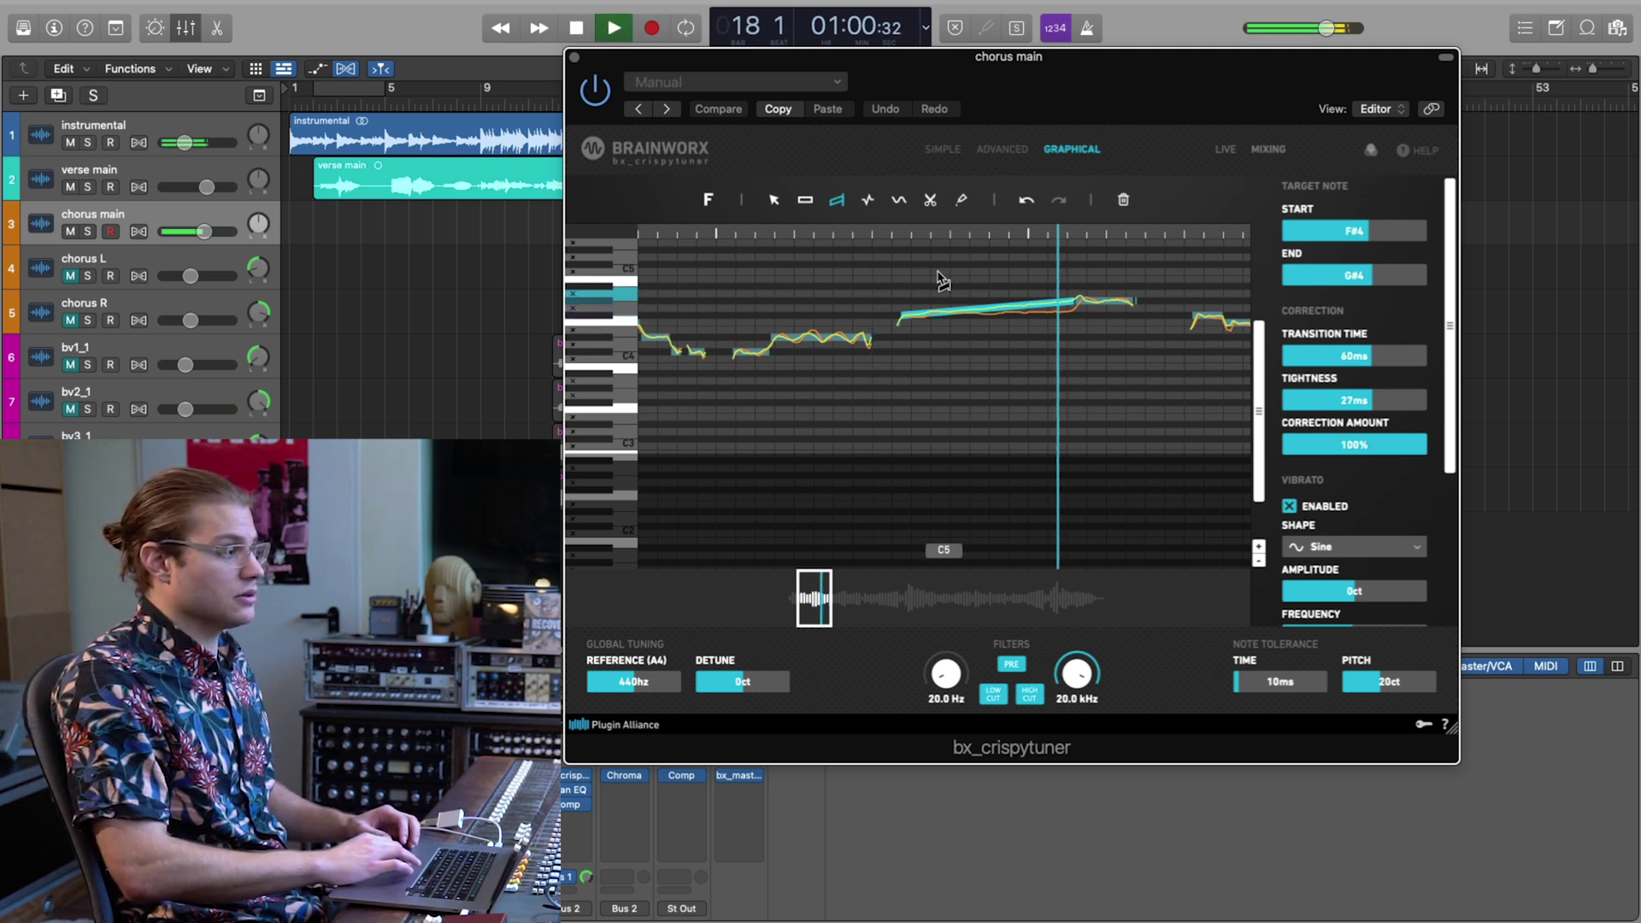
key(space)
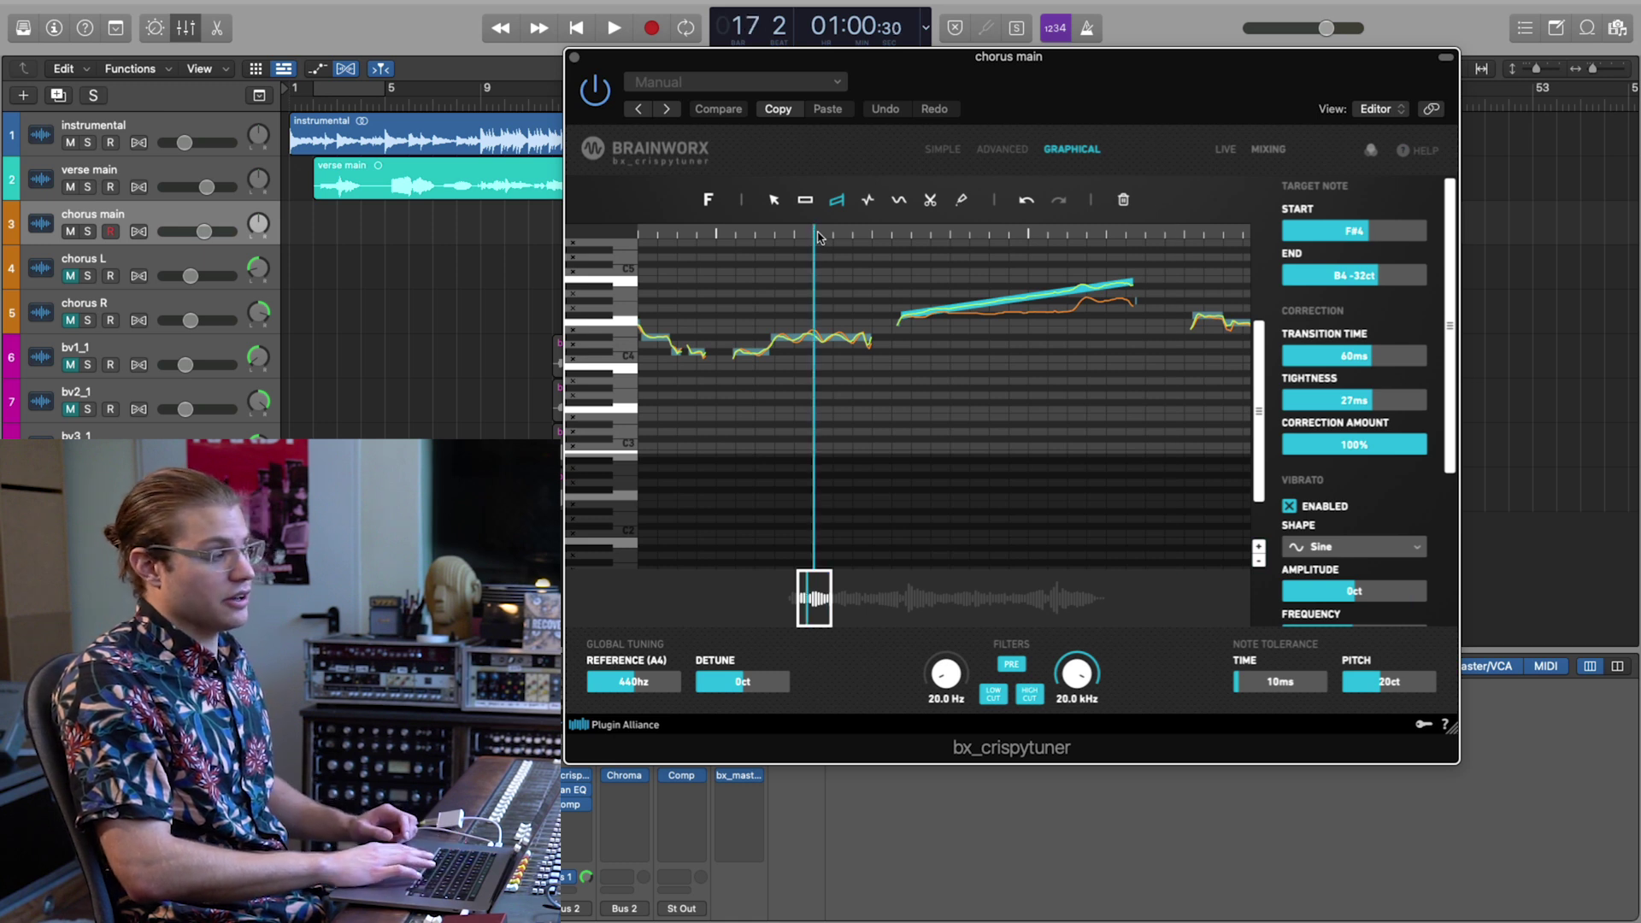
key(space)
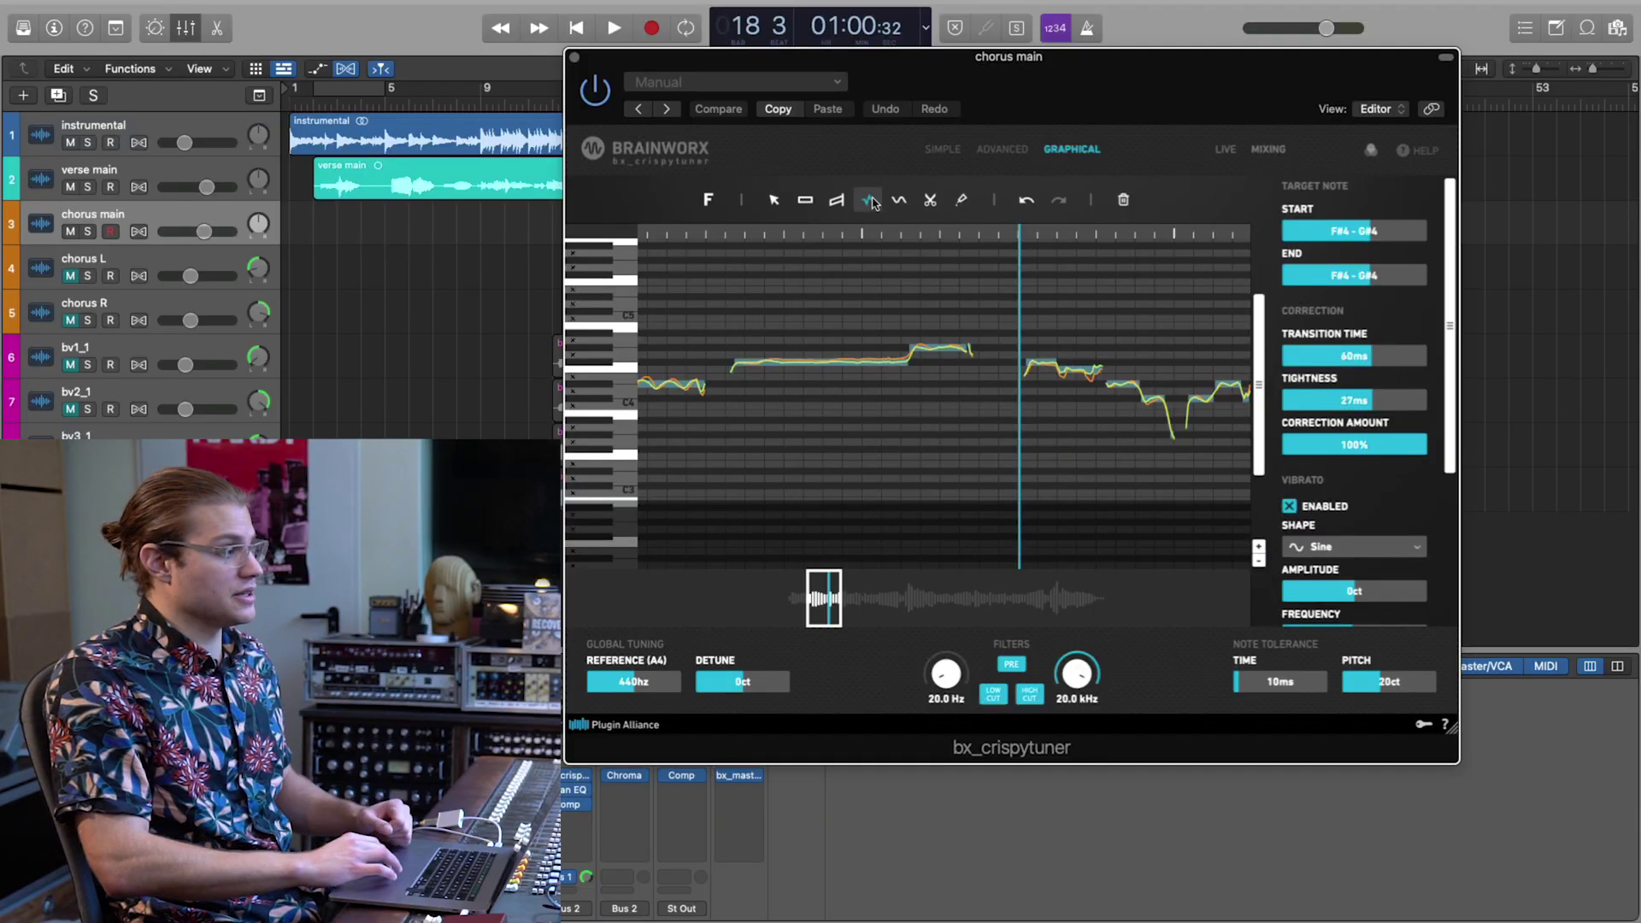
Try loosening the sustained F#4 note's transition time and tightness to 150 ms, and tighten them again.
scroll(816, 360, up, 3)
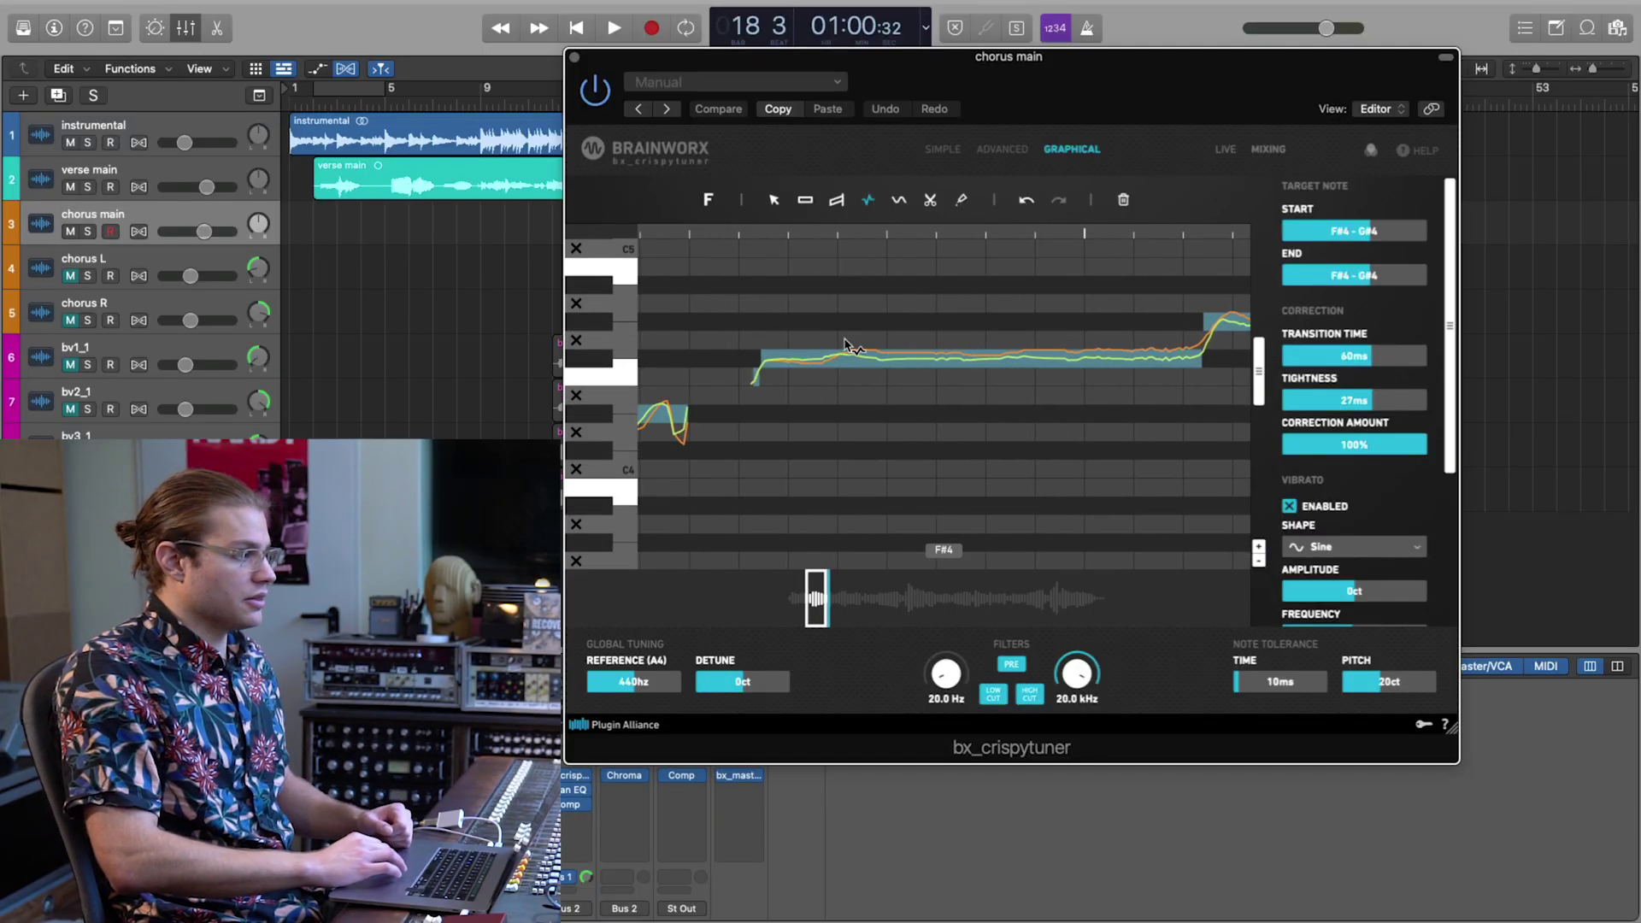
click(966, 368)
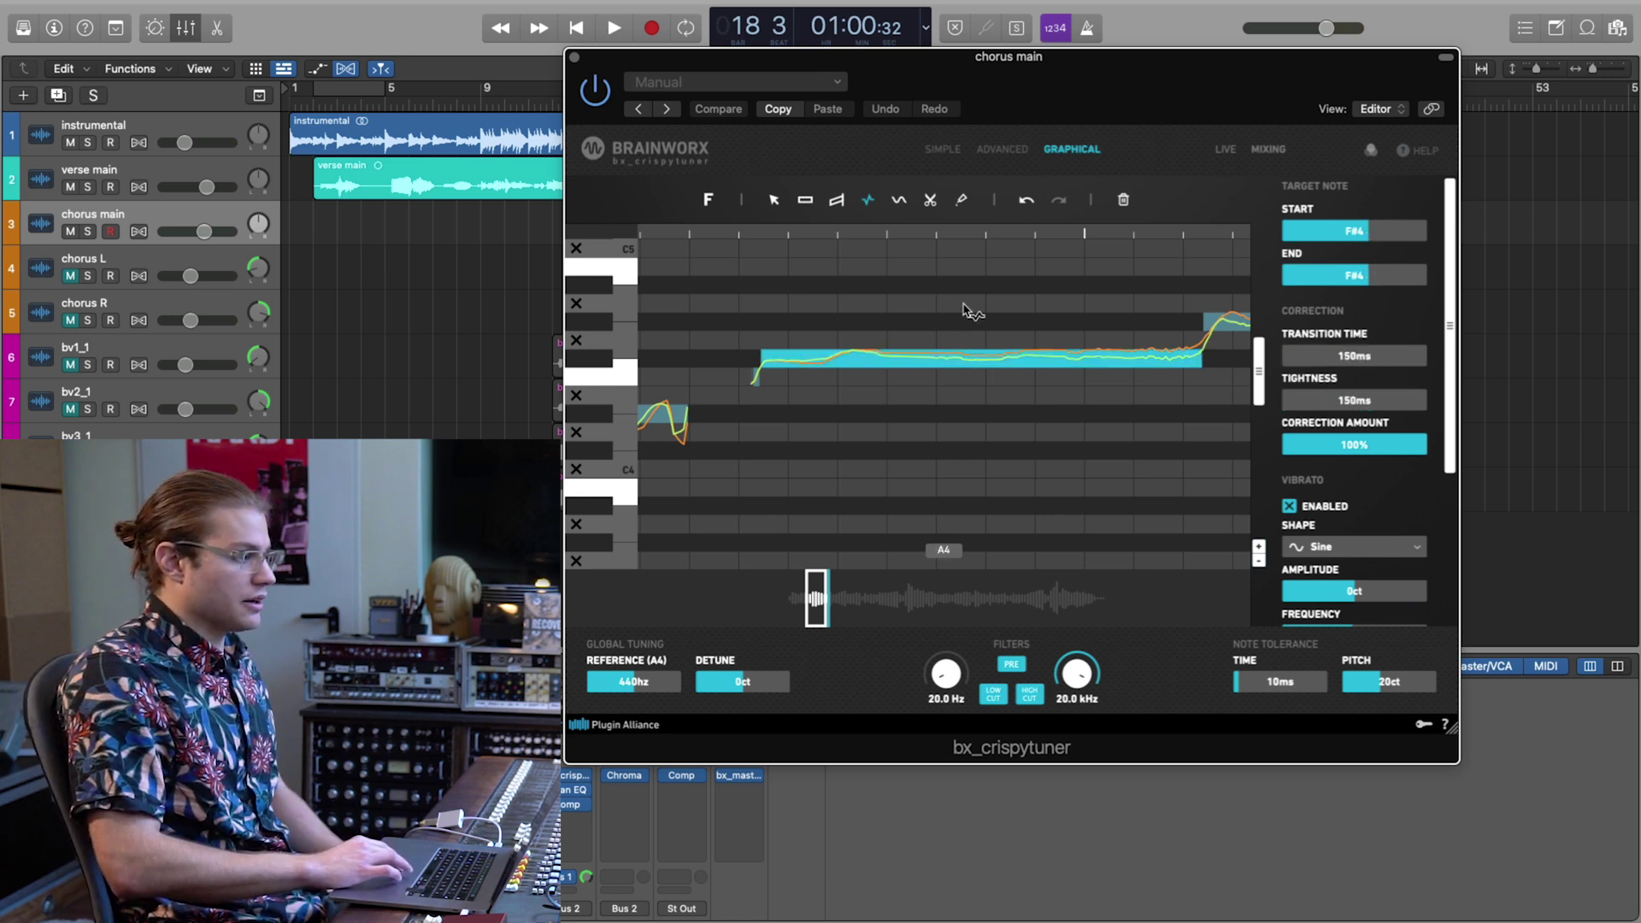
drag(966, 340, 917, 383)
Try a 32 ms transition time and 8 ms tightness on the C#4 note before the pitch drop, and play the phrase.
scroll(952, 359, right, 5)
scroll(931, 420, up, 3)
drag(999, 431, 994, 446)
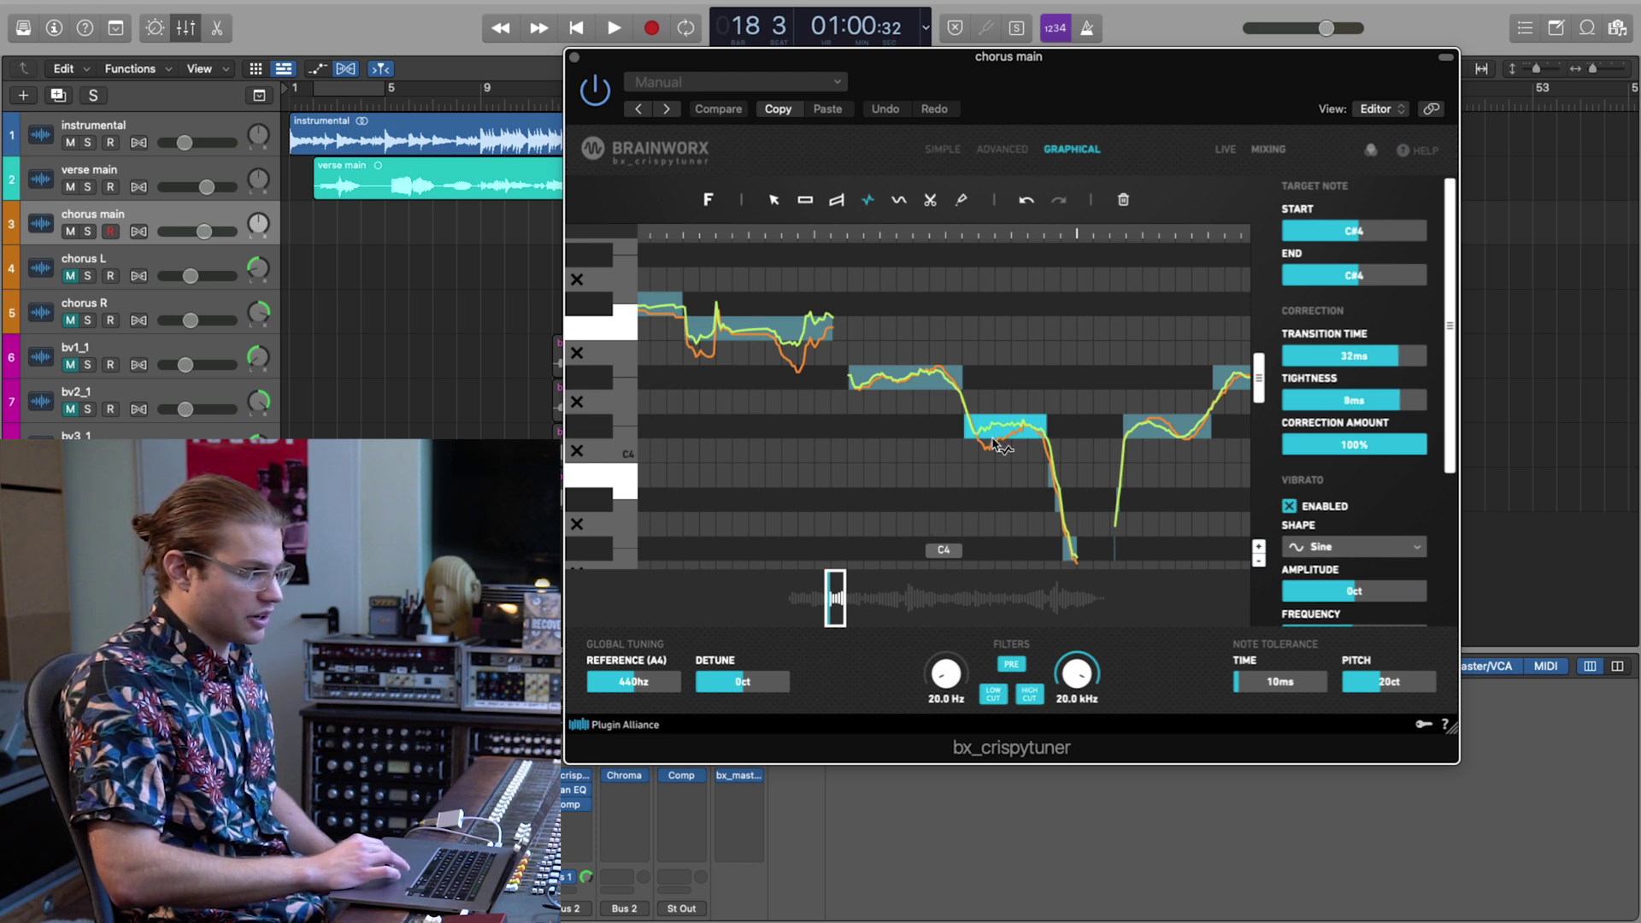
scroll(997, 445, down, 3)
click(983, 472)
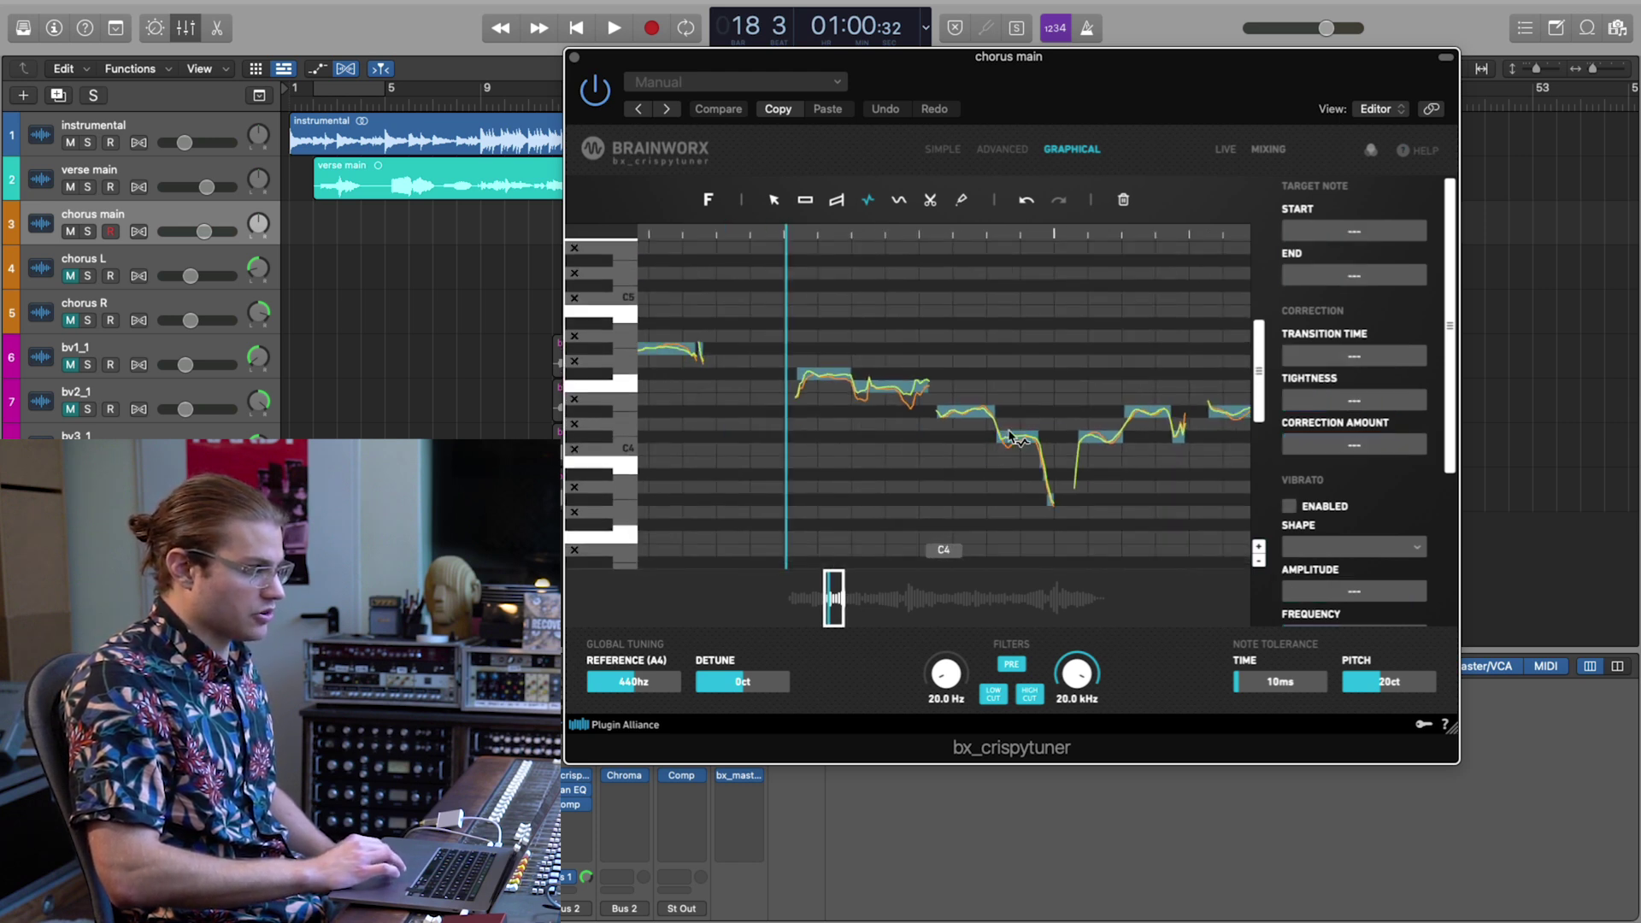
click(749, 235)
key(space)
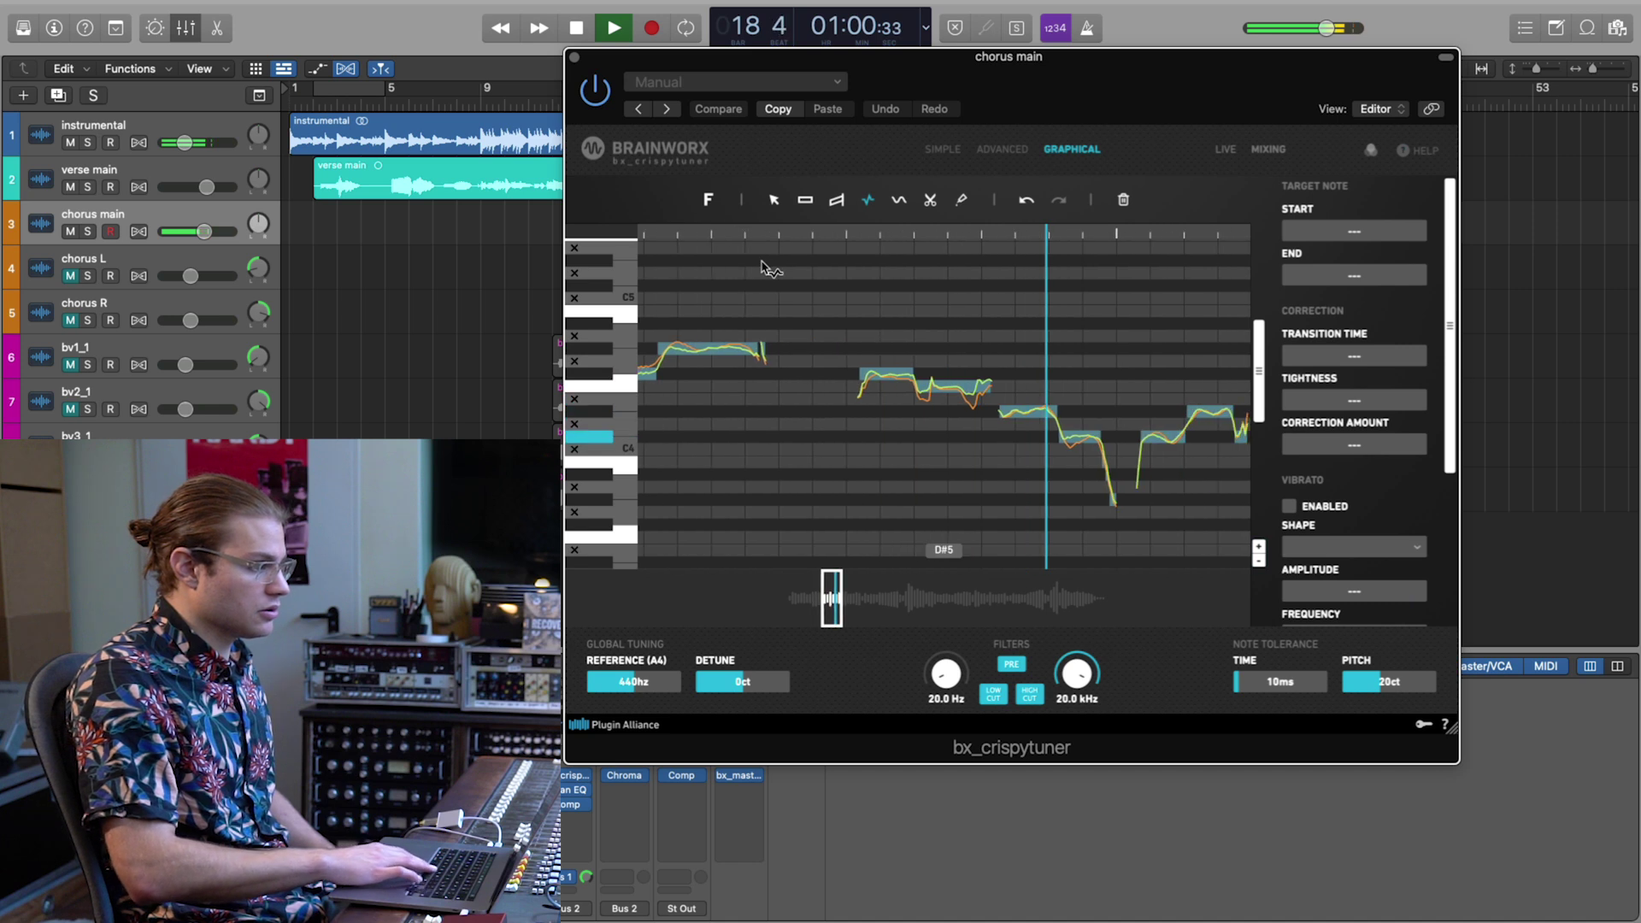
Compare the C#4 note at 150 ms transition time and tightness by replaying the phrase, and tighten it again.
click(953, 439)
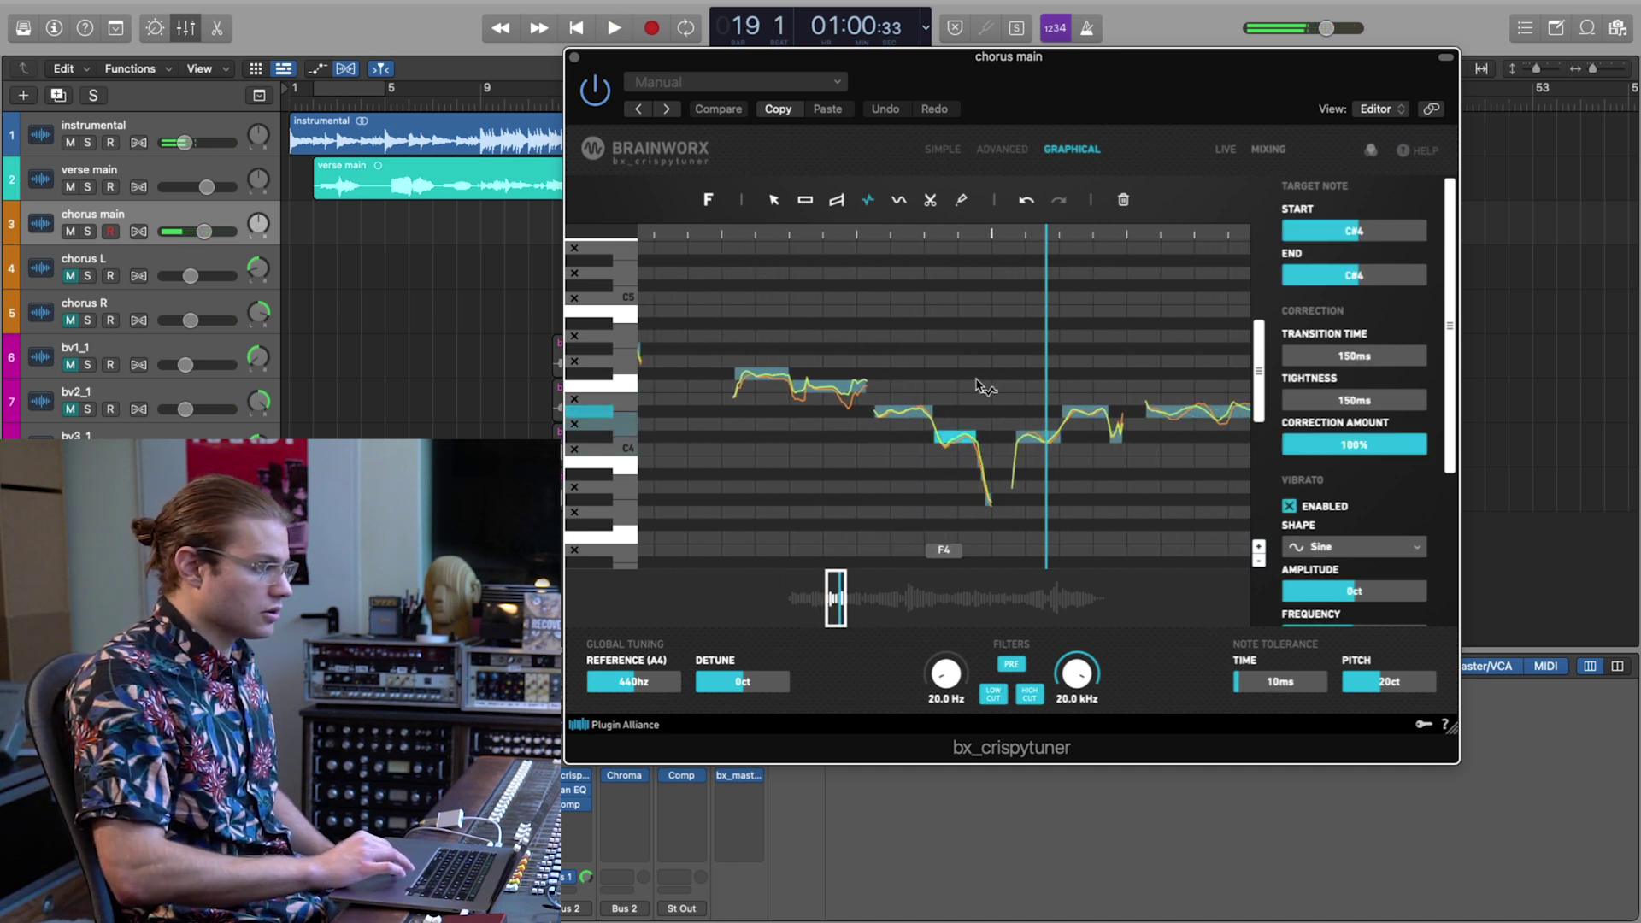
click(759, 231)
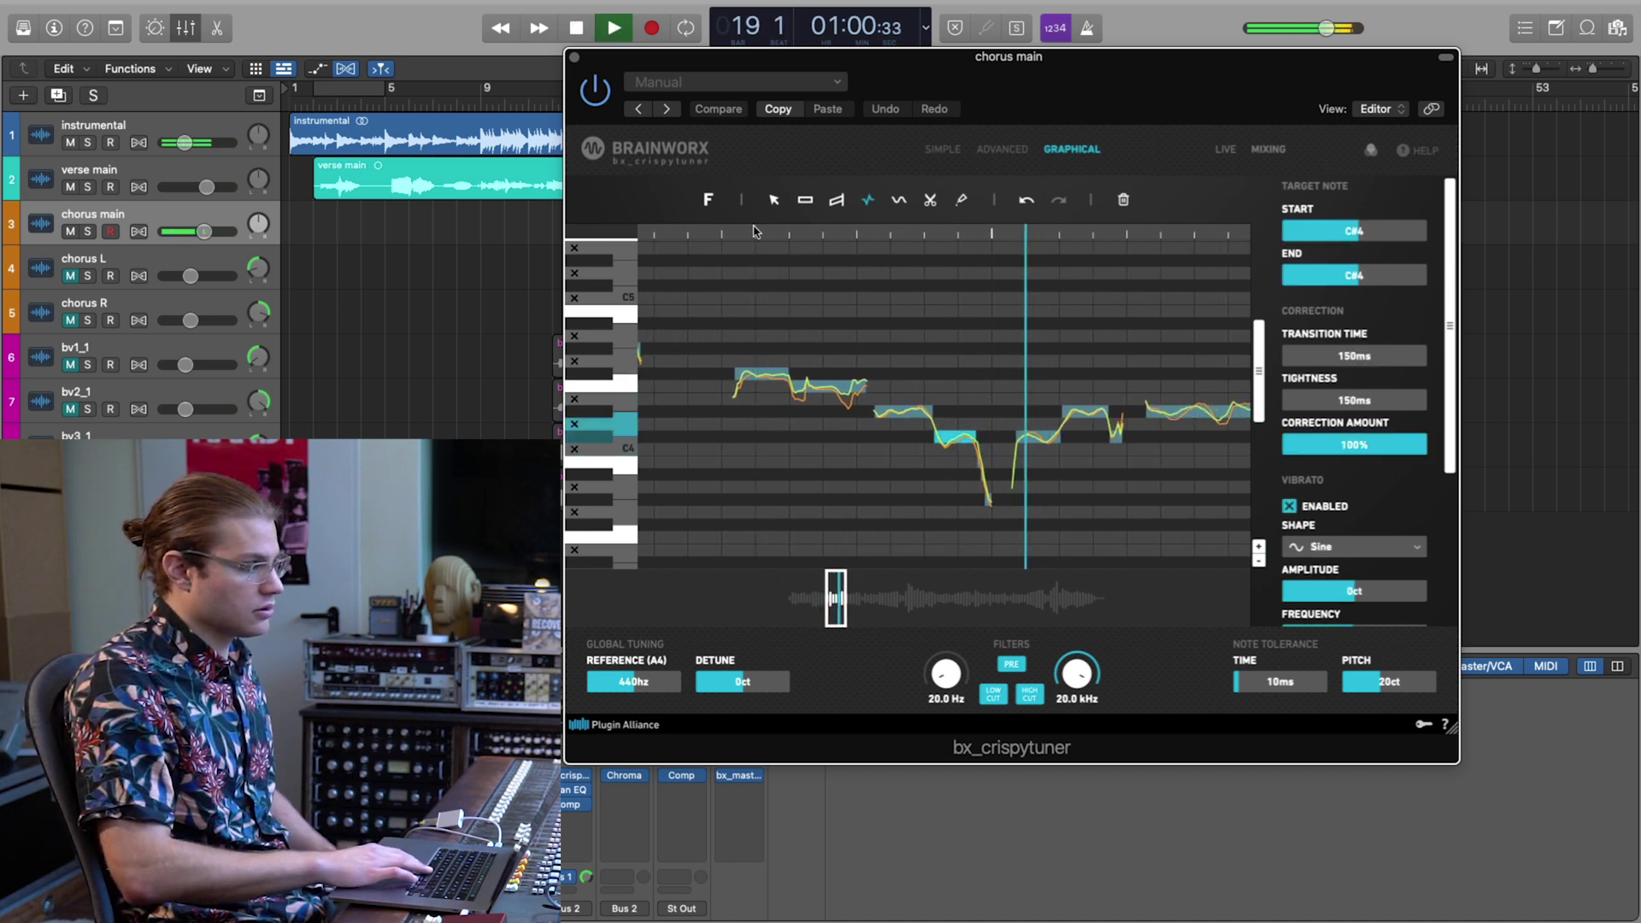
drag(959, 441, 964, 461)
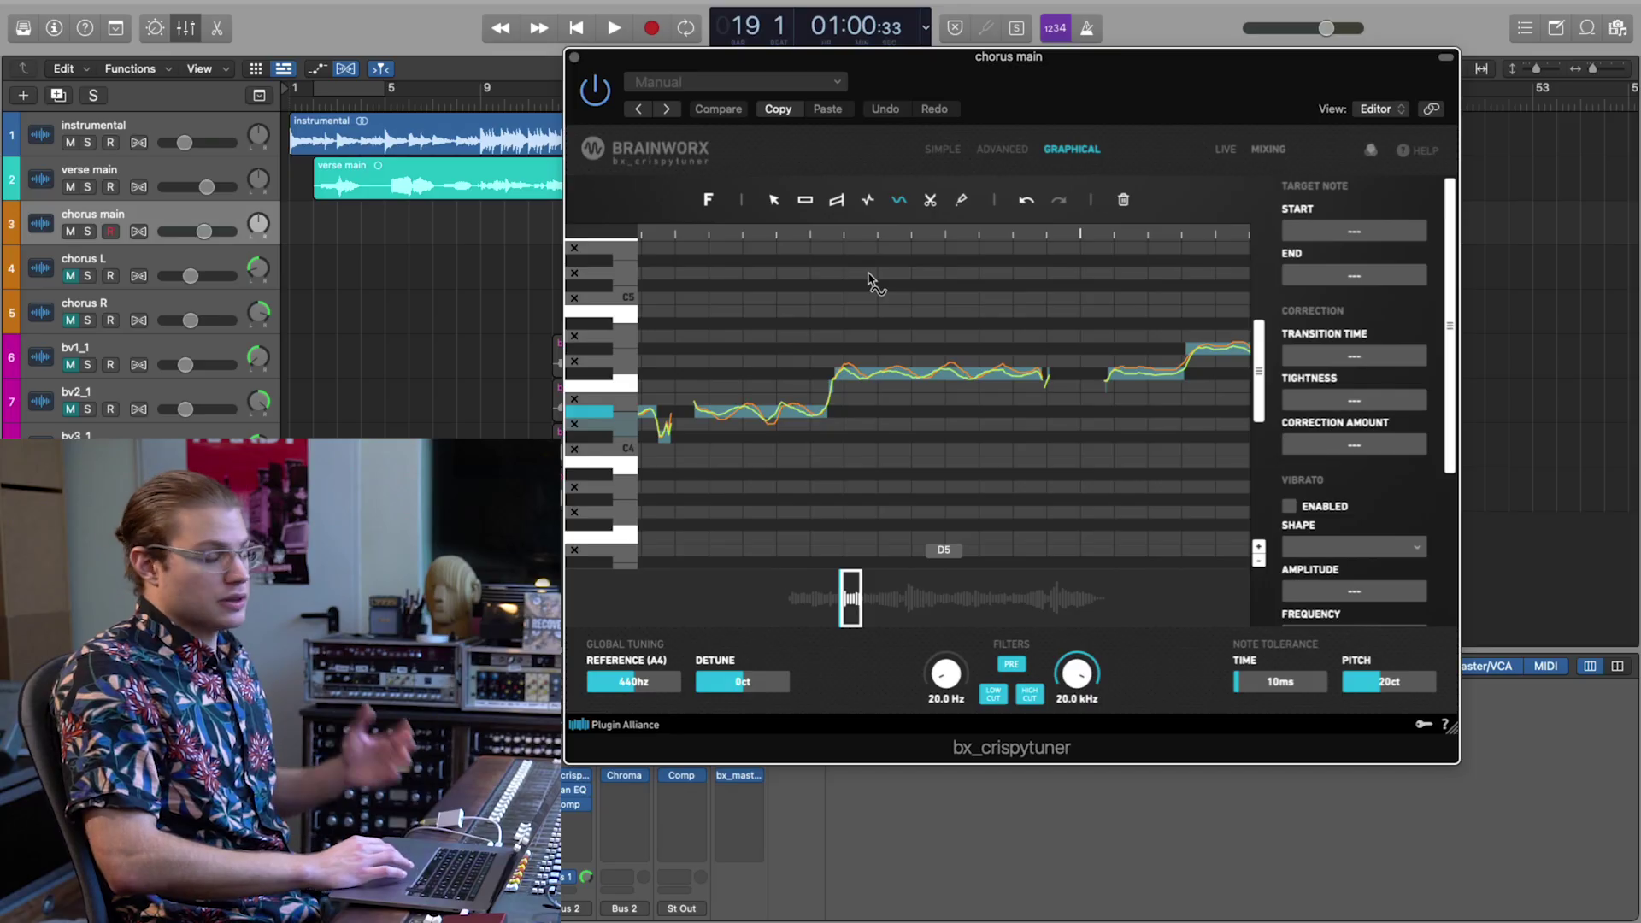
Add vibrato with 62 ct amplitude and 5.4 Hz frequency to the long wavering F#4 note, using a Square shape.
scroll(863, 363, up, 3)
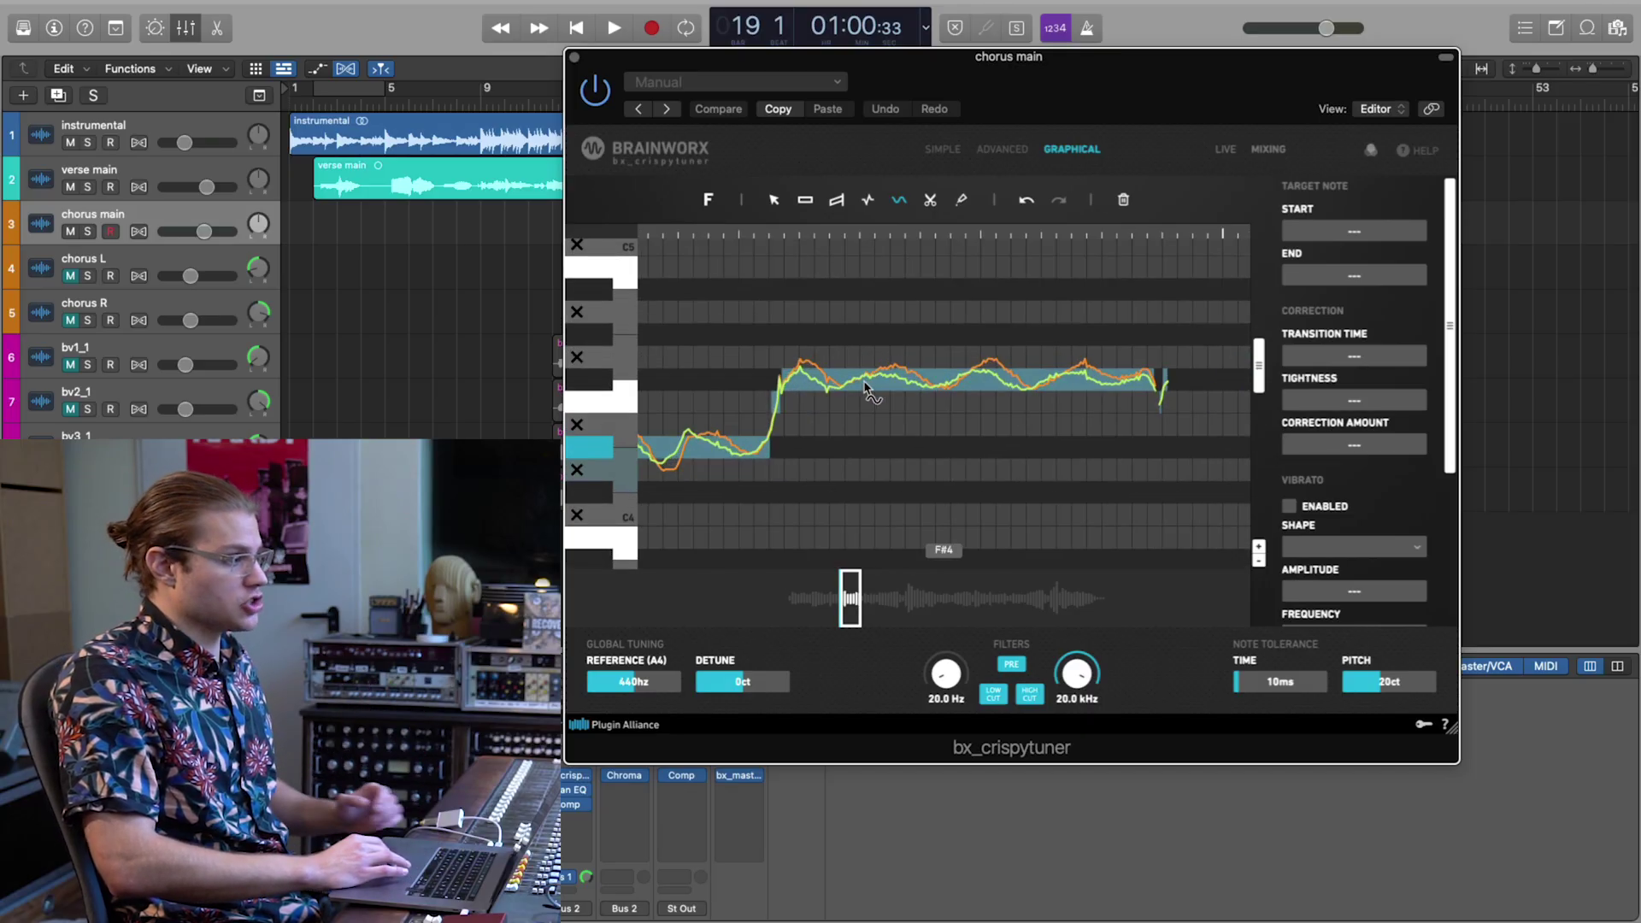
click(878, 374)
drag(881, 366, 812, 355)
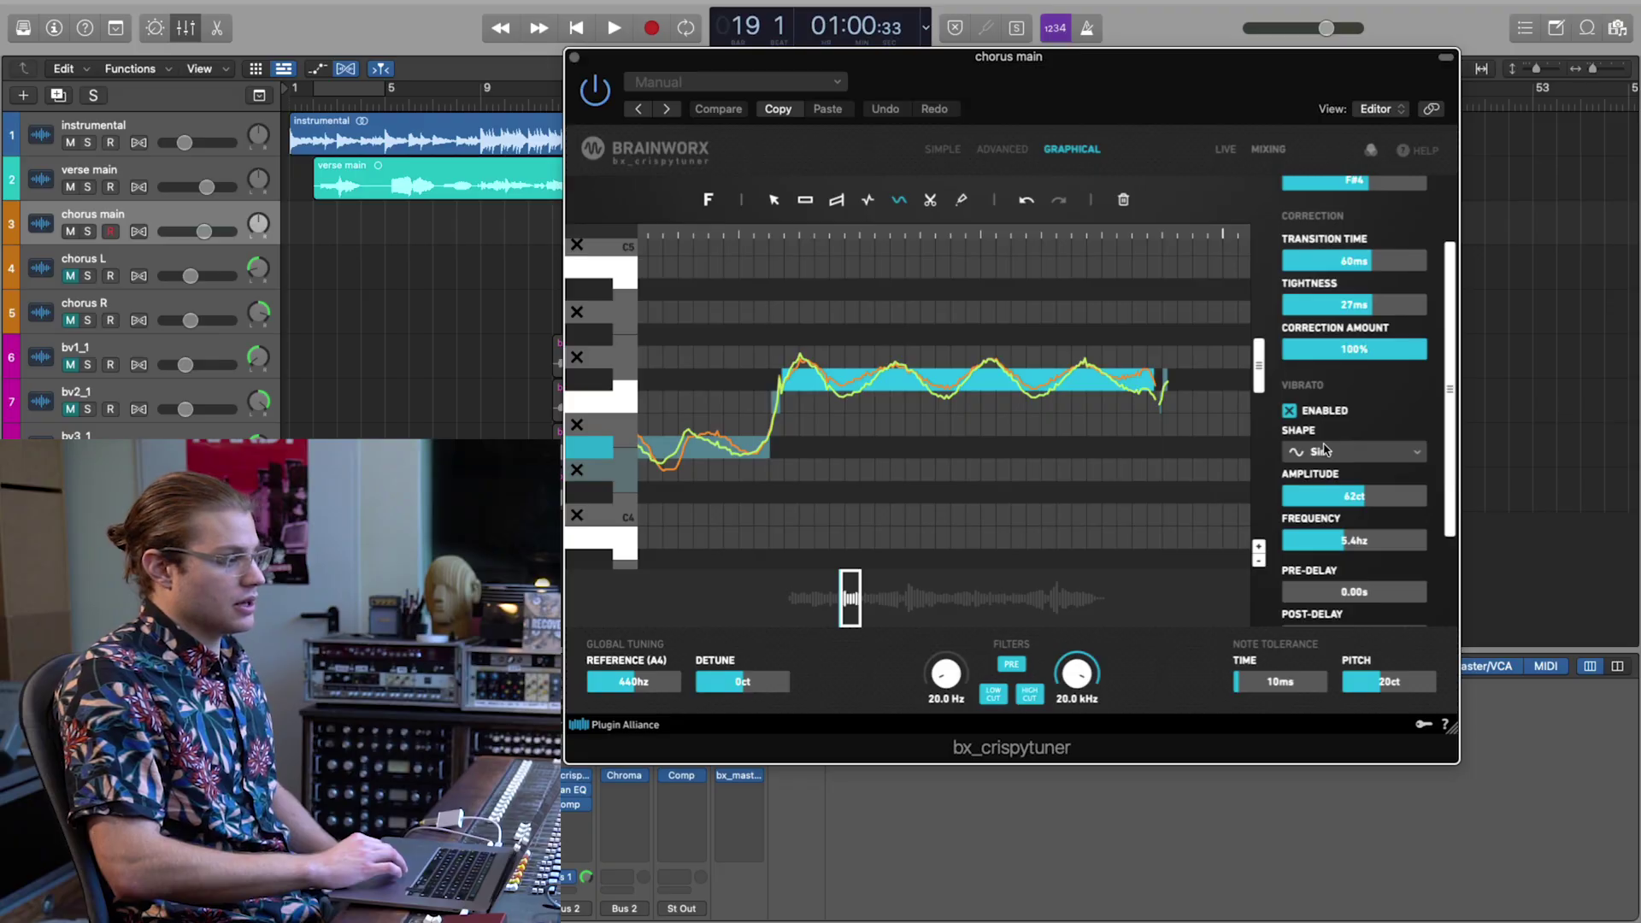
scroll(1374, 378, down, 1)
click(1339, 417)
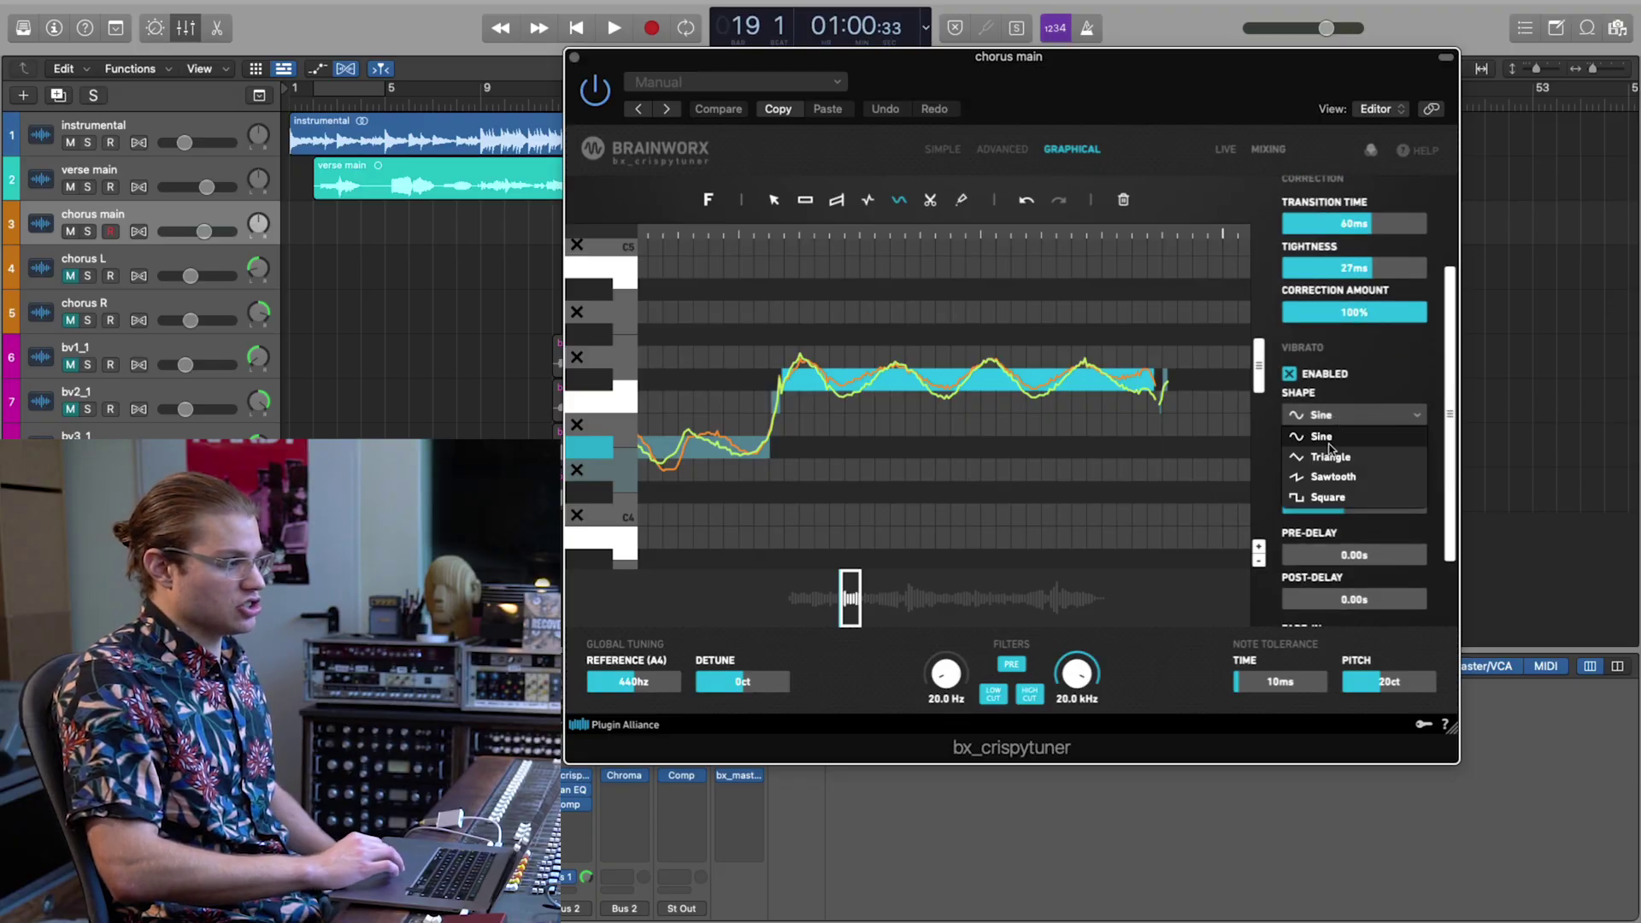
click(1321, 498)
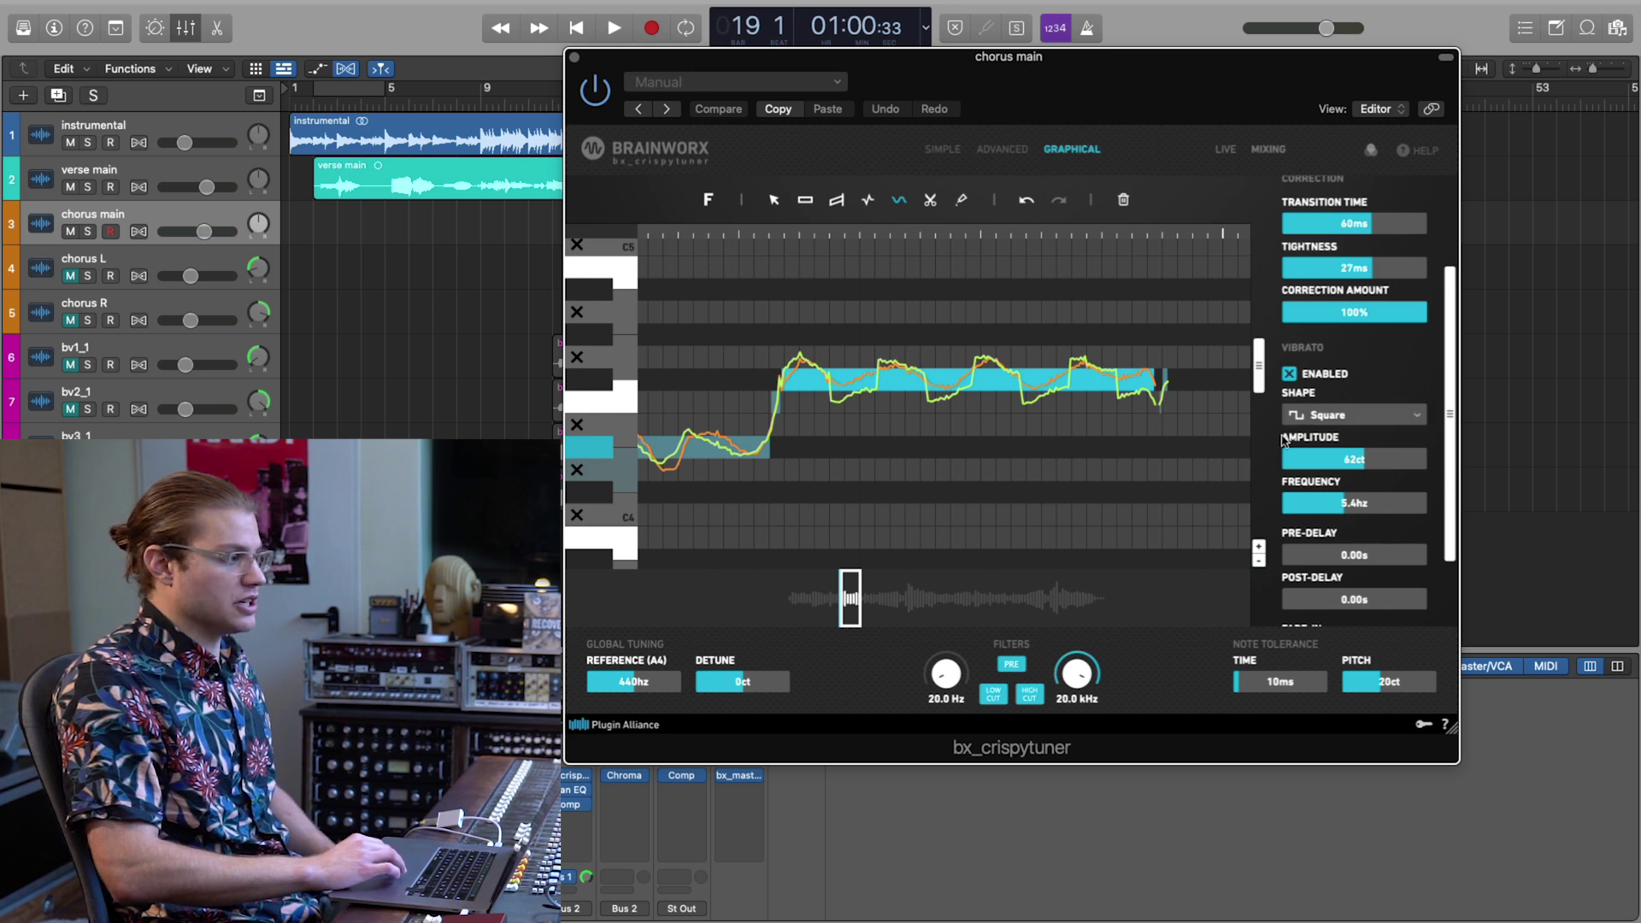
Set the vibrato note's transition time and tightness both to 0 ms.
scroll(1339, 381, up, 1)
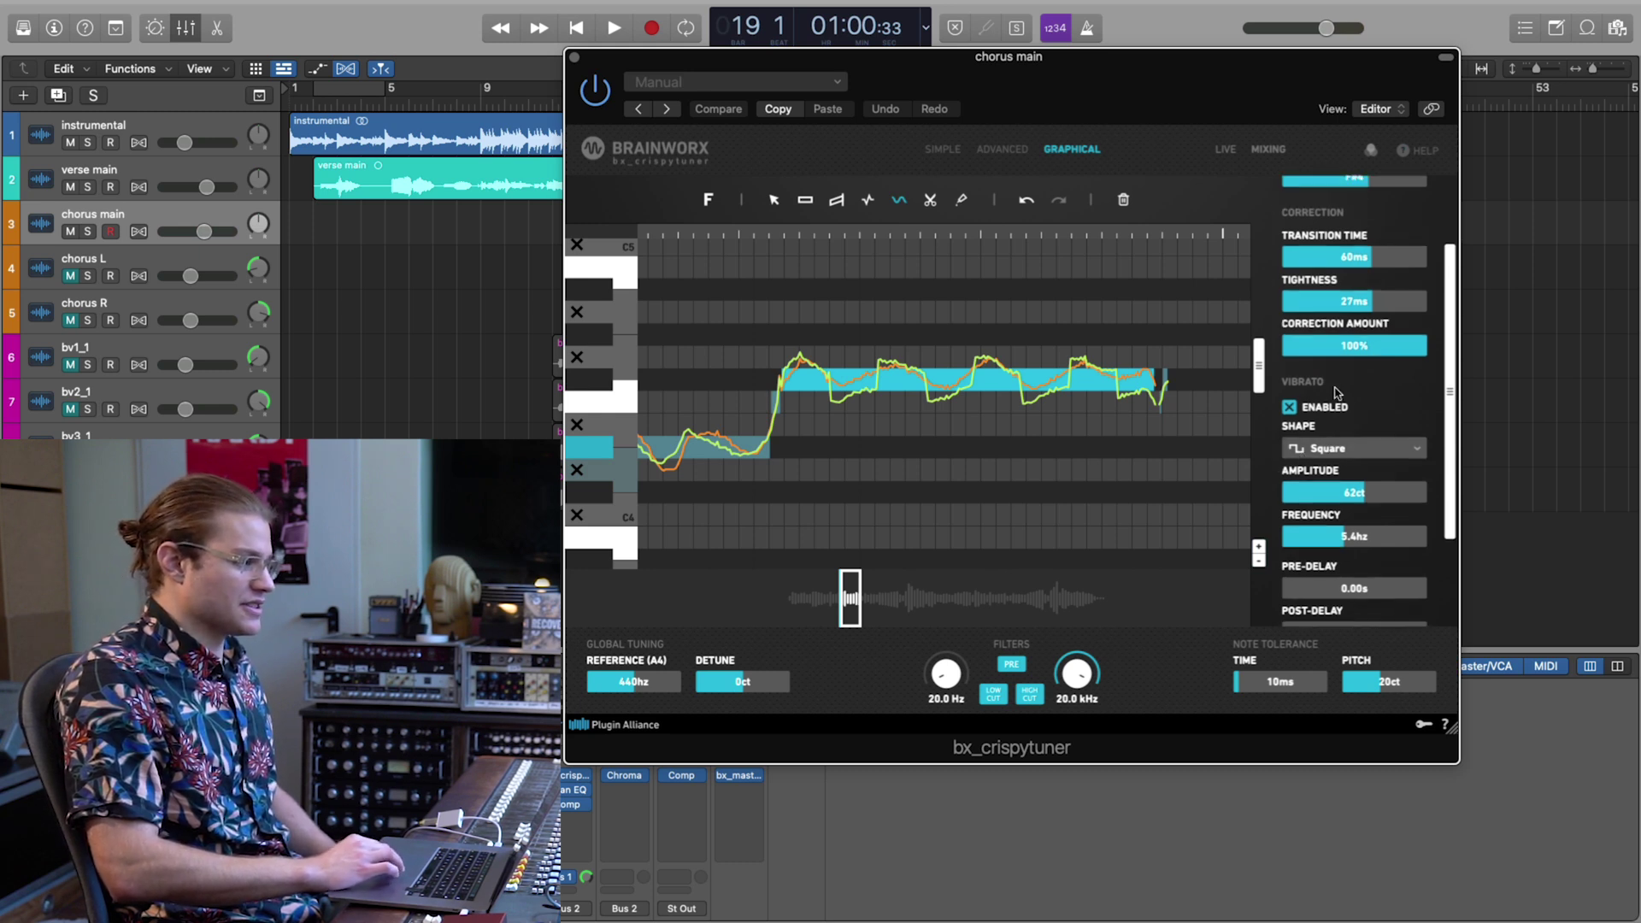
scroll(1346, 410, up, 2)
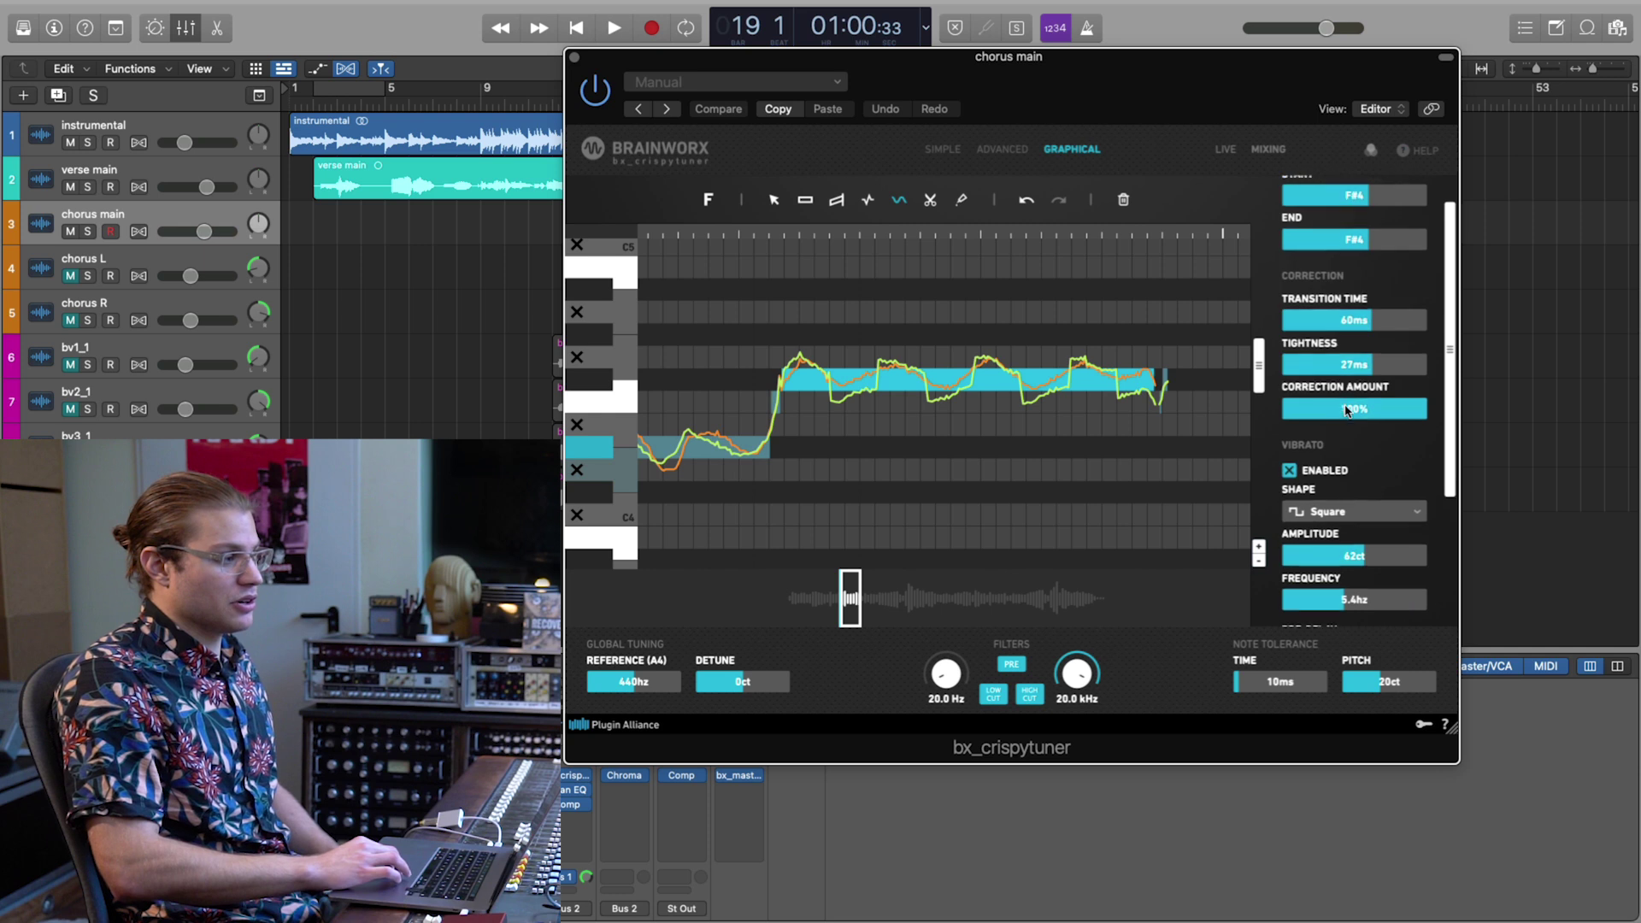
scroll(1359, 363, up, 1)
drag(1359, 356, 1485, 372)
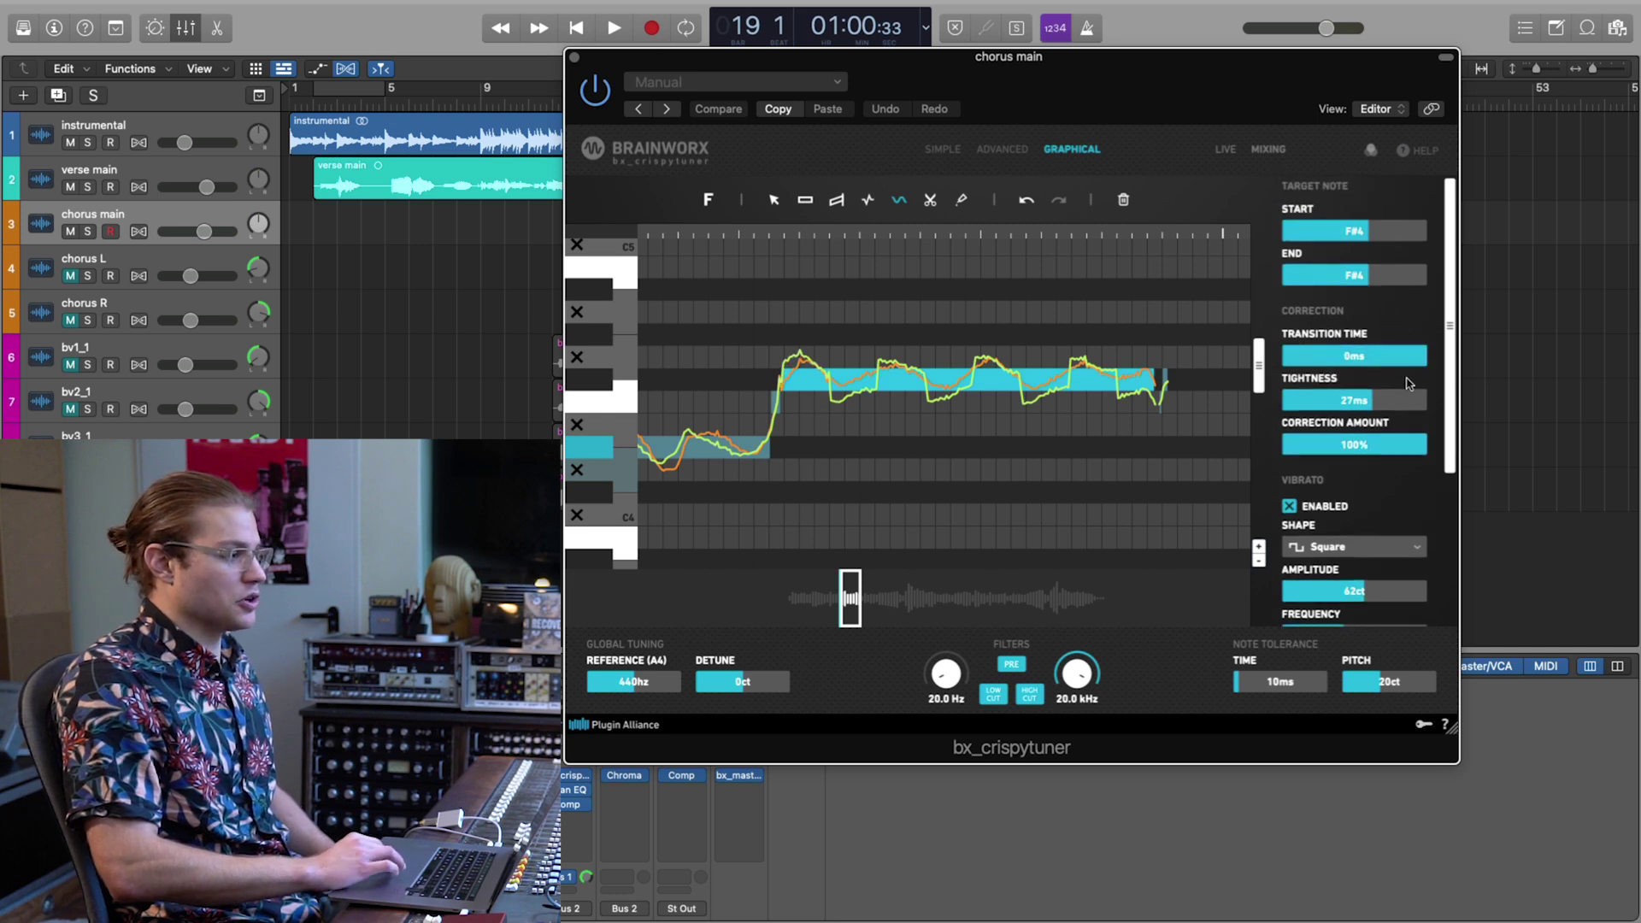
drag(1359, 399, 1575, 405)
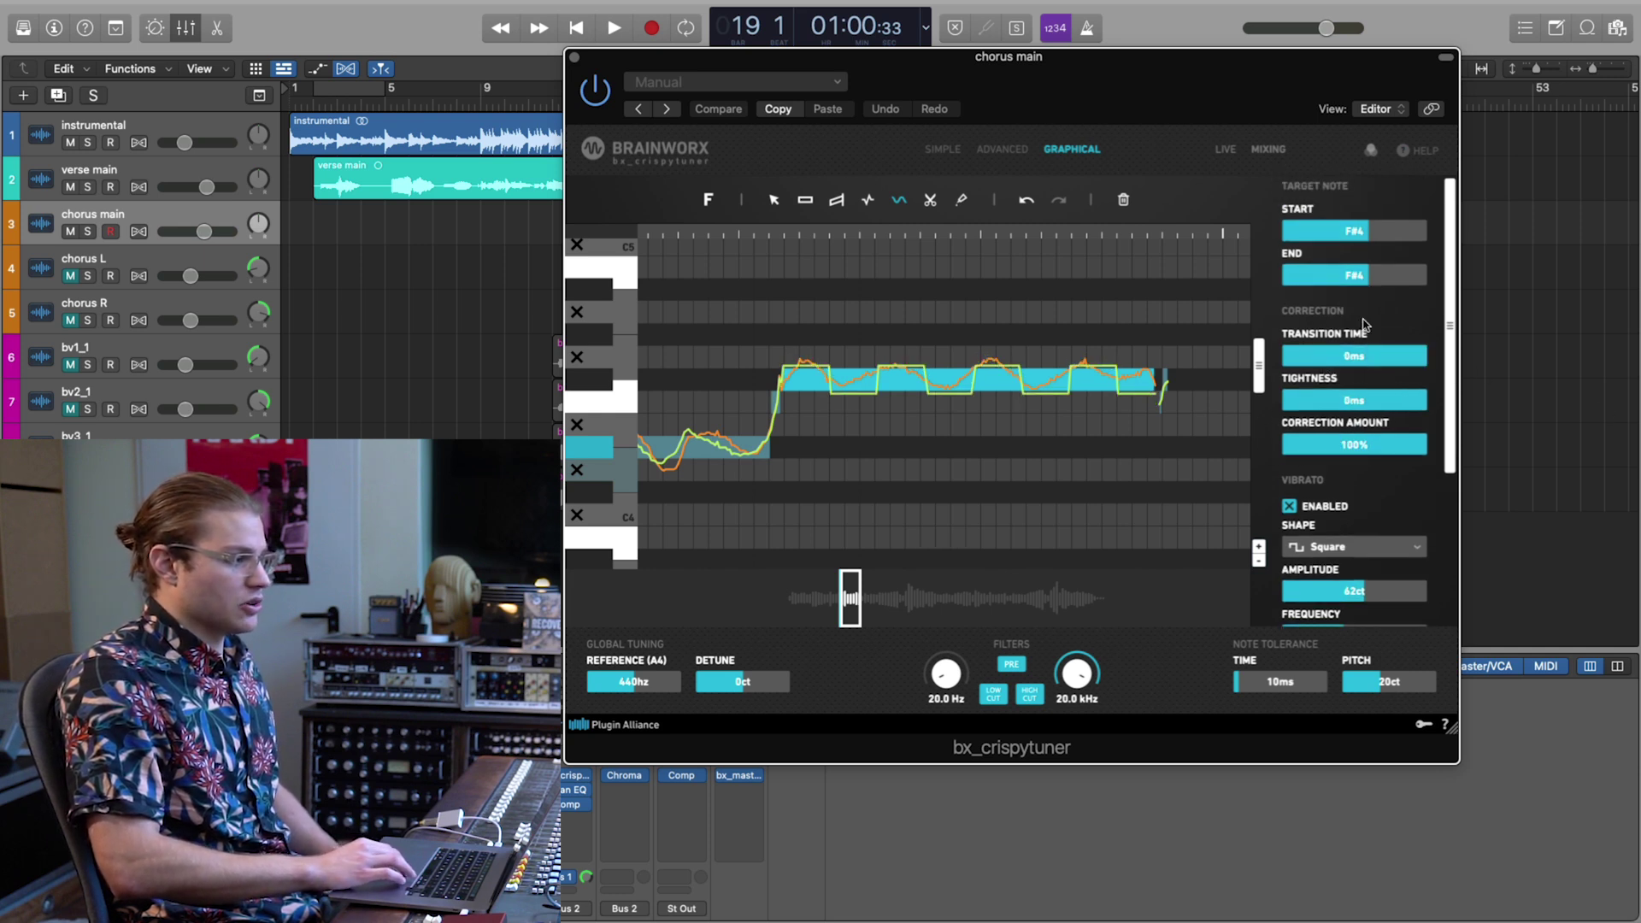
Set the square vibrato's amplitude to 200 ct on the F#4 note.
scroll(1361, 340, down, 3)
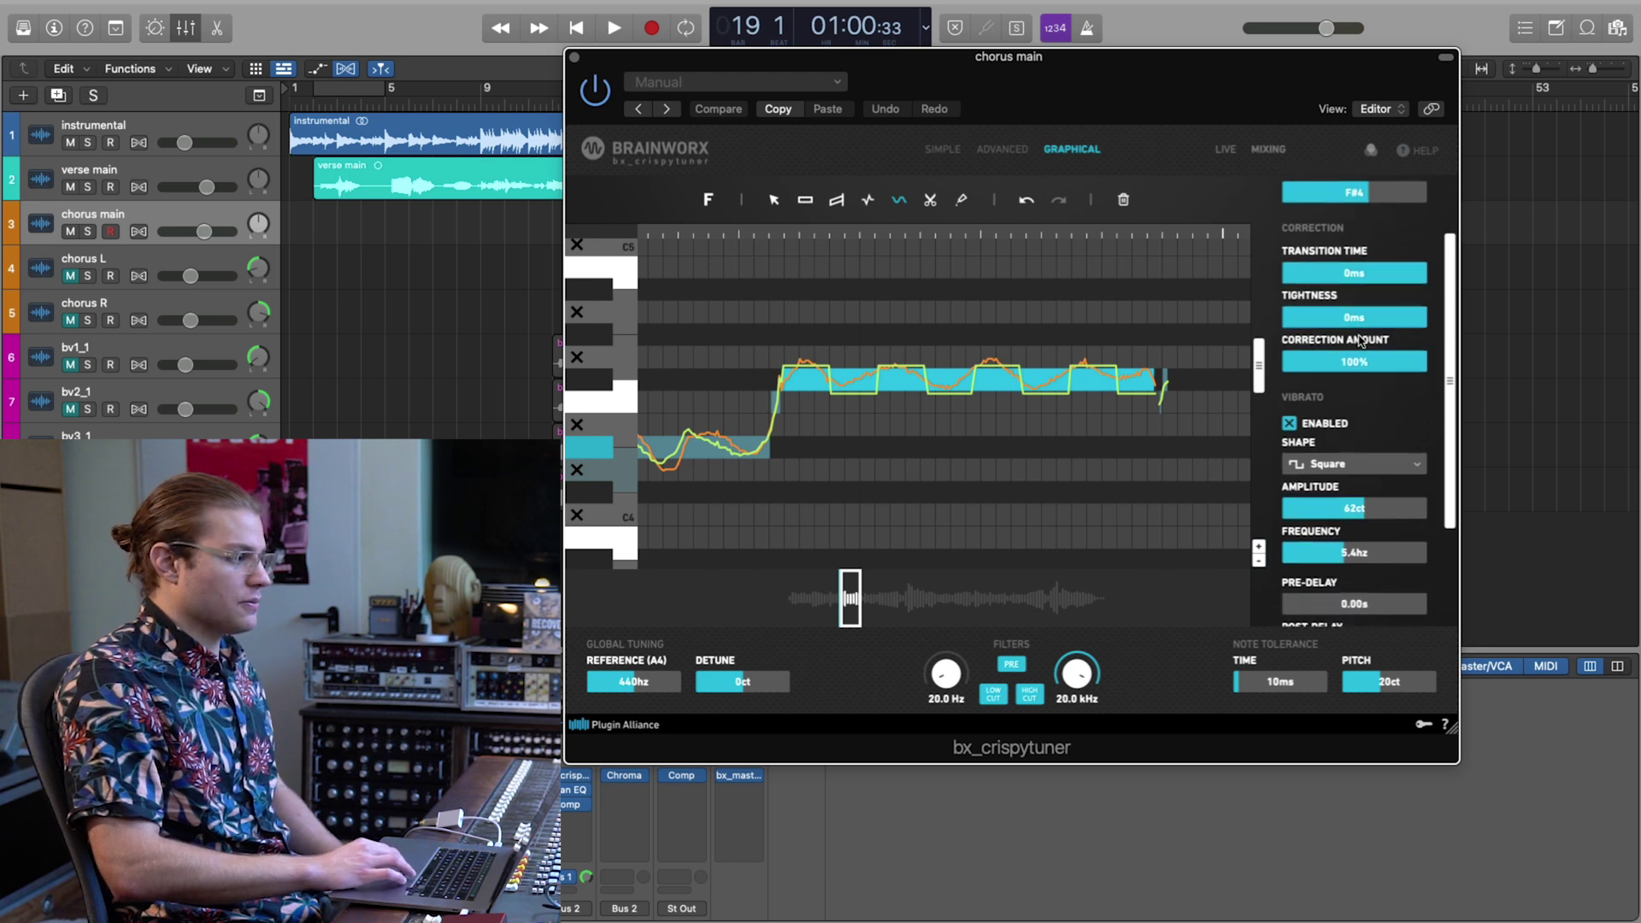
scroll(1335, 418, down, 1)
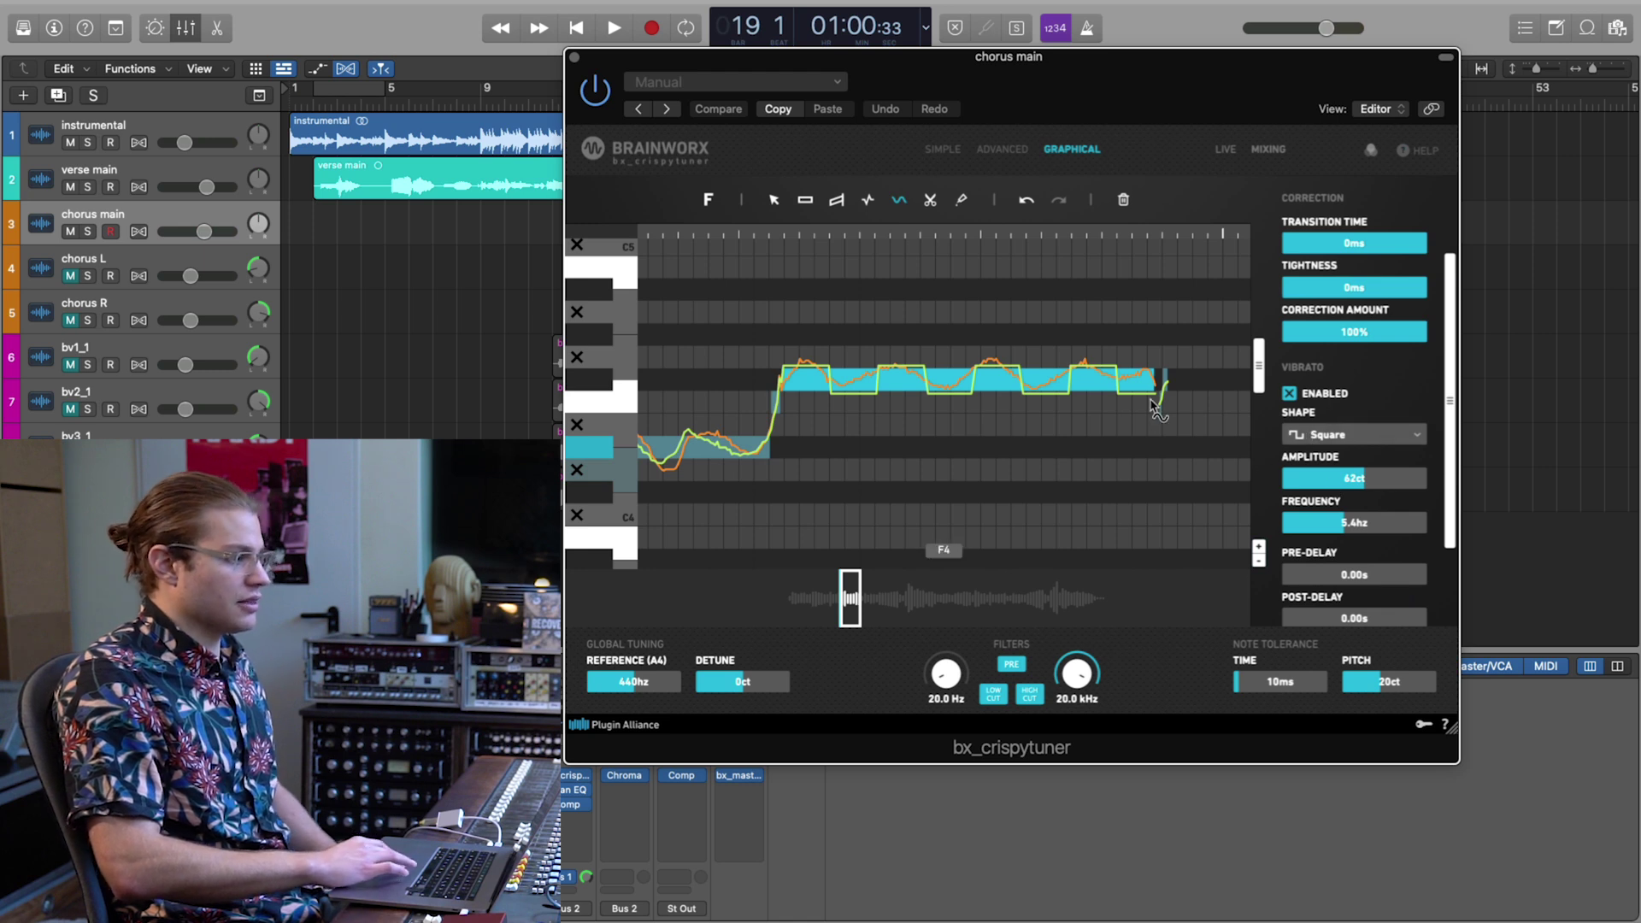
scroll(1064, 410, down, 3)
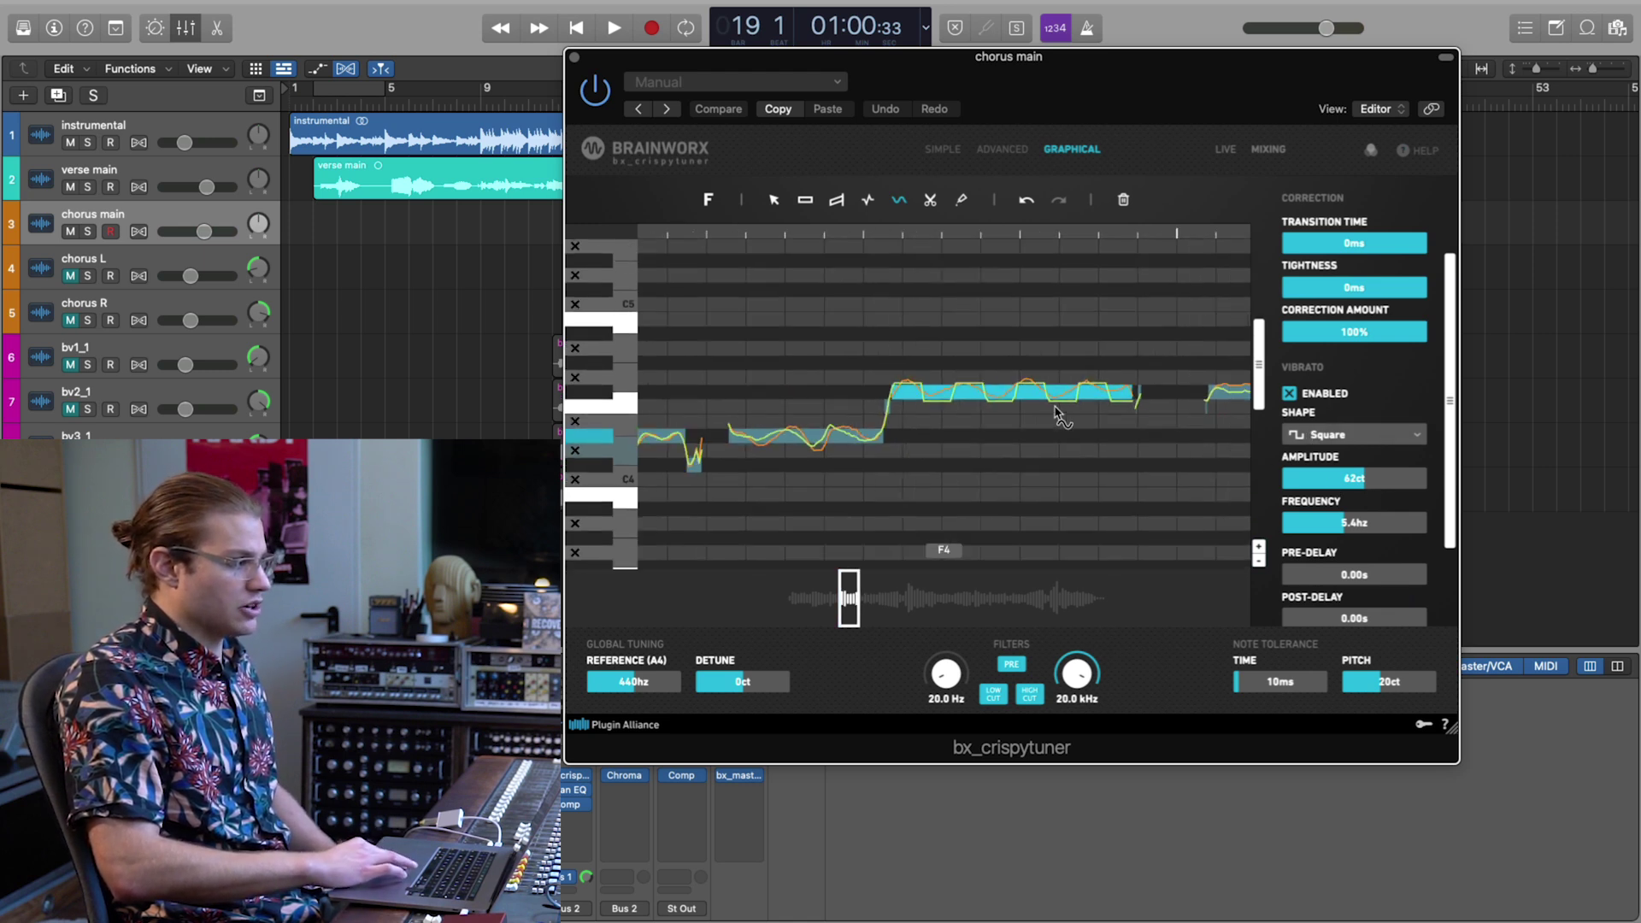
scroll(991, 409, up, 5)
scroll(985, 404, down, 5)
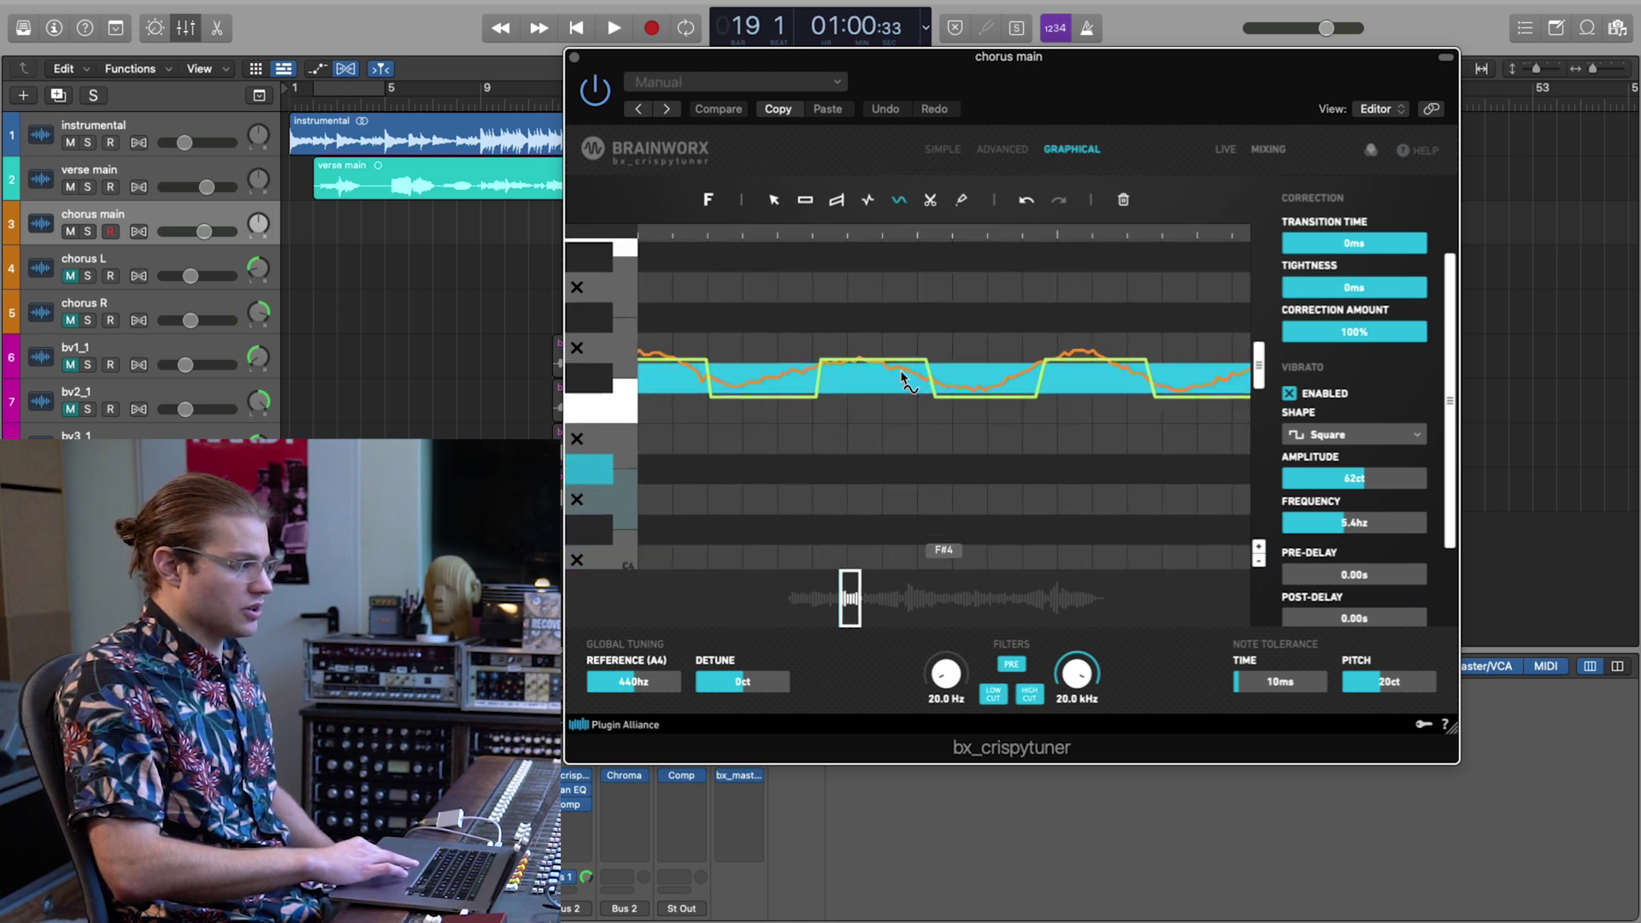
drag(1352, 479, 1372, 478)
double_click(1372, 478)
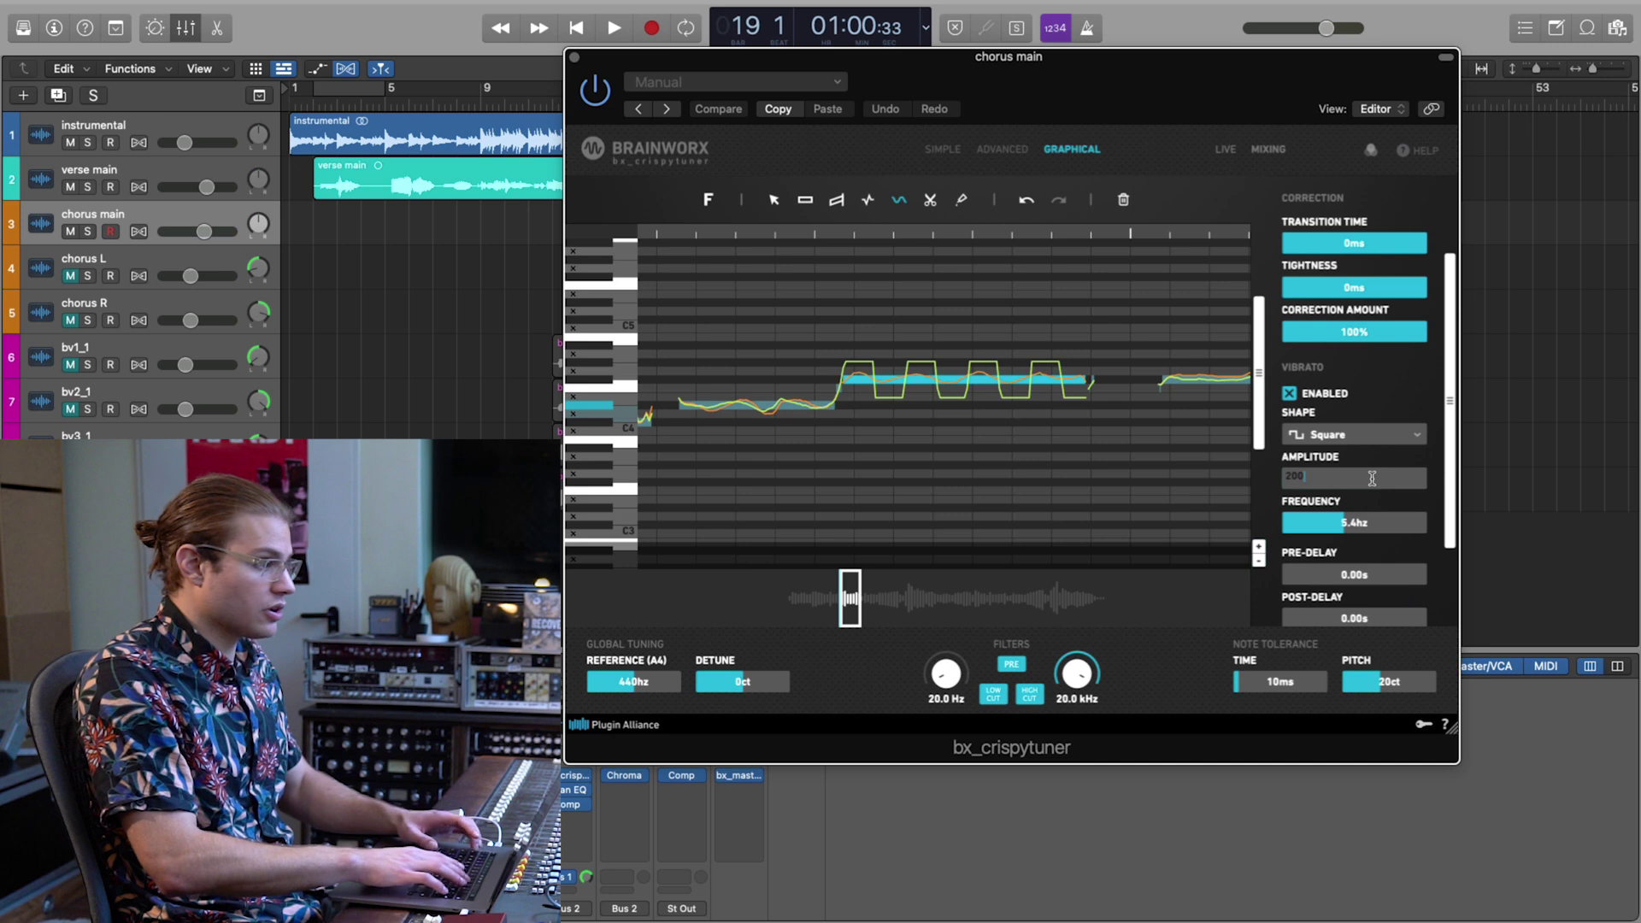
key(Return)
Deselect the note and play back the phrase to hear the square vibrato.
click(991, 419)
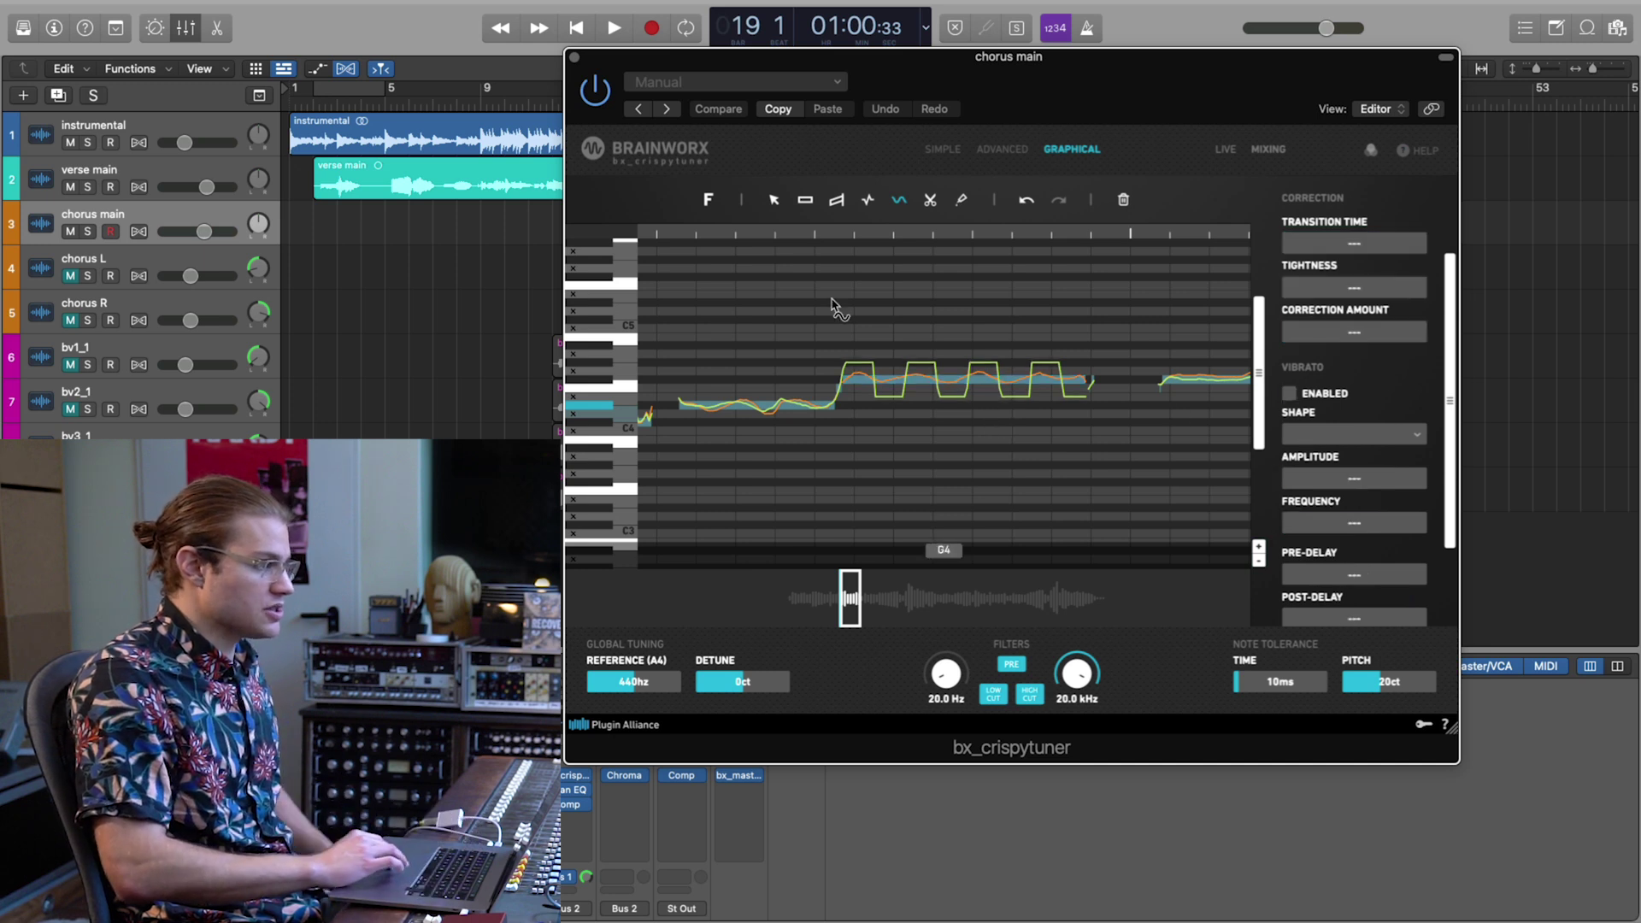
key(space)
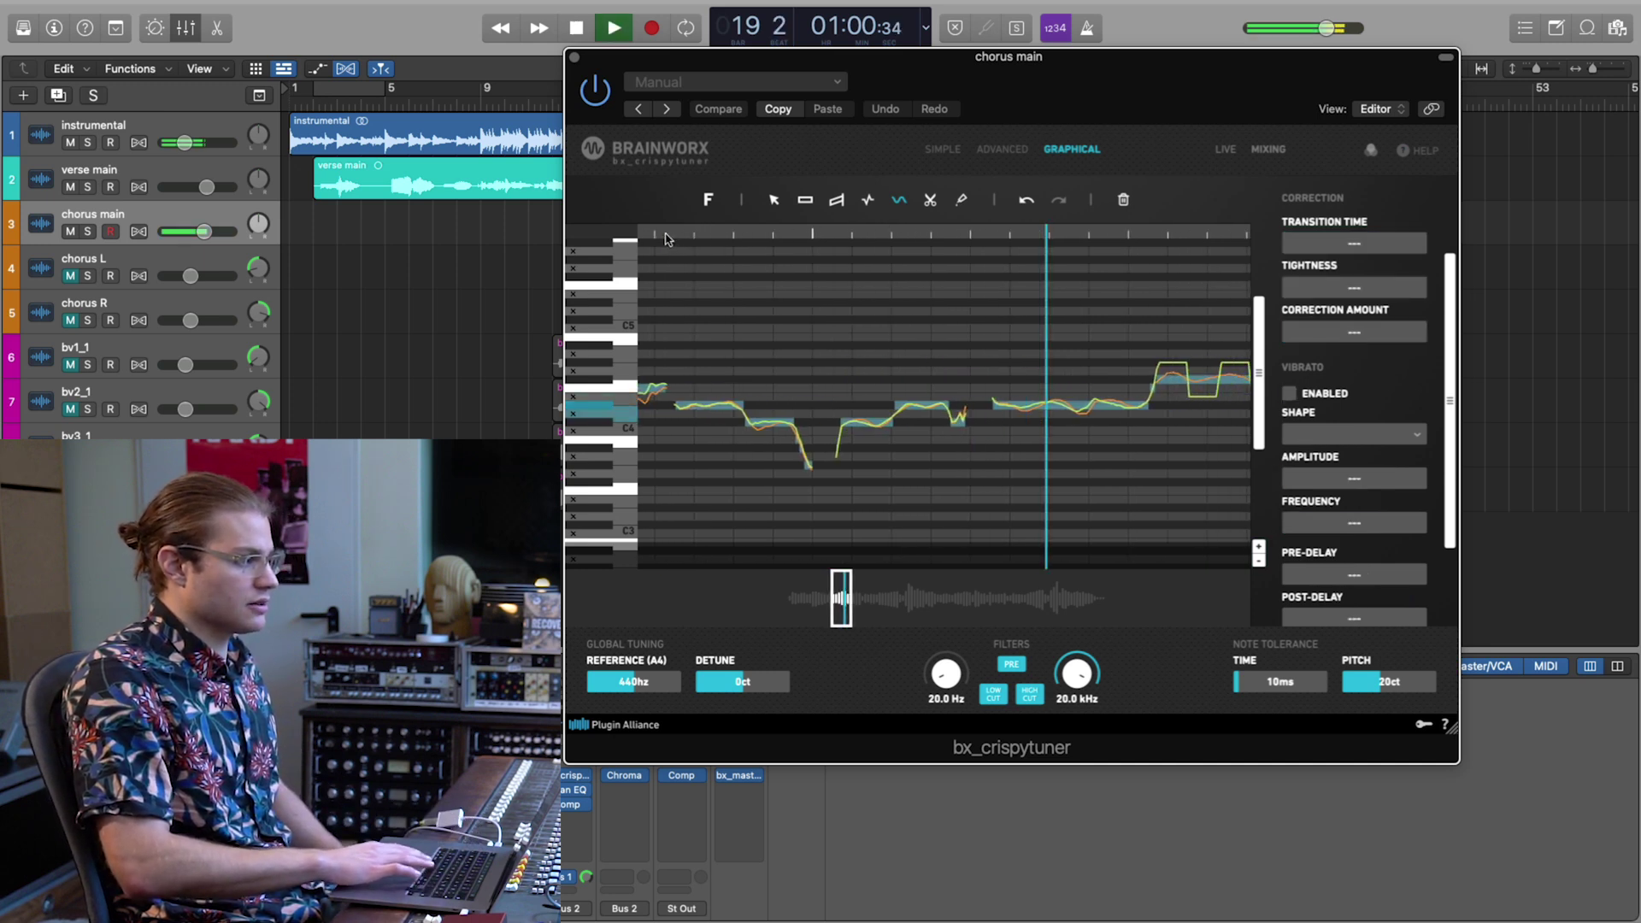
key(space)
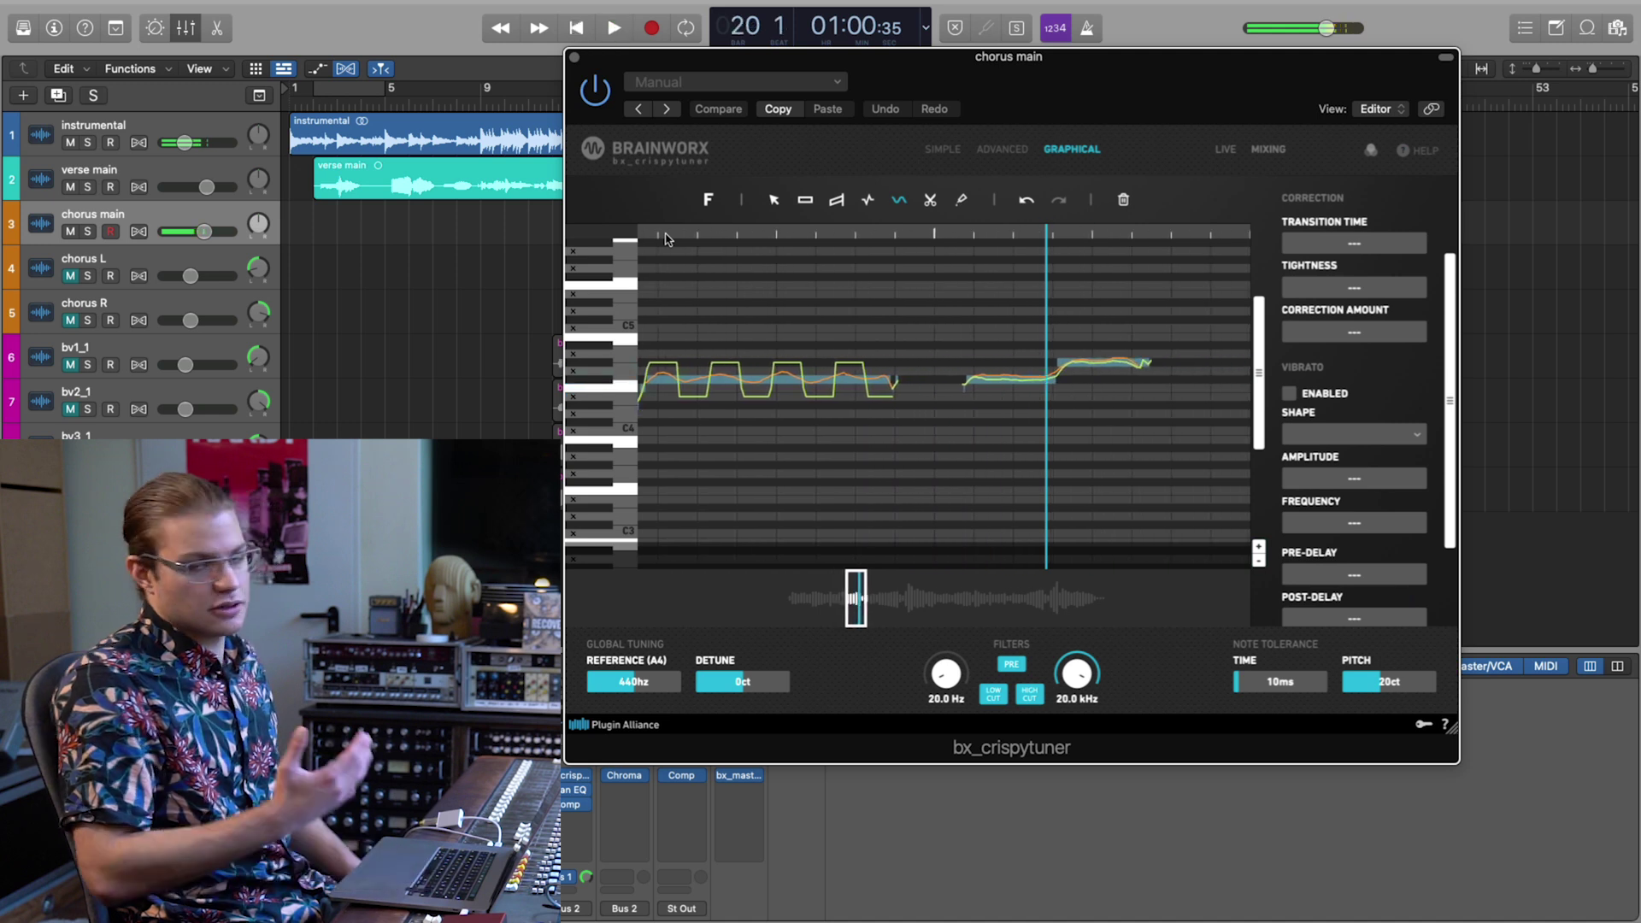
Set the F#4 note's vibrato amplitude to 300 ct, and place the playhead just before the phrase.
click(808, 382)
double_click(1367, 485)
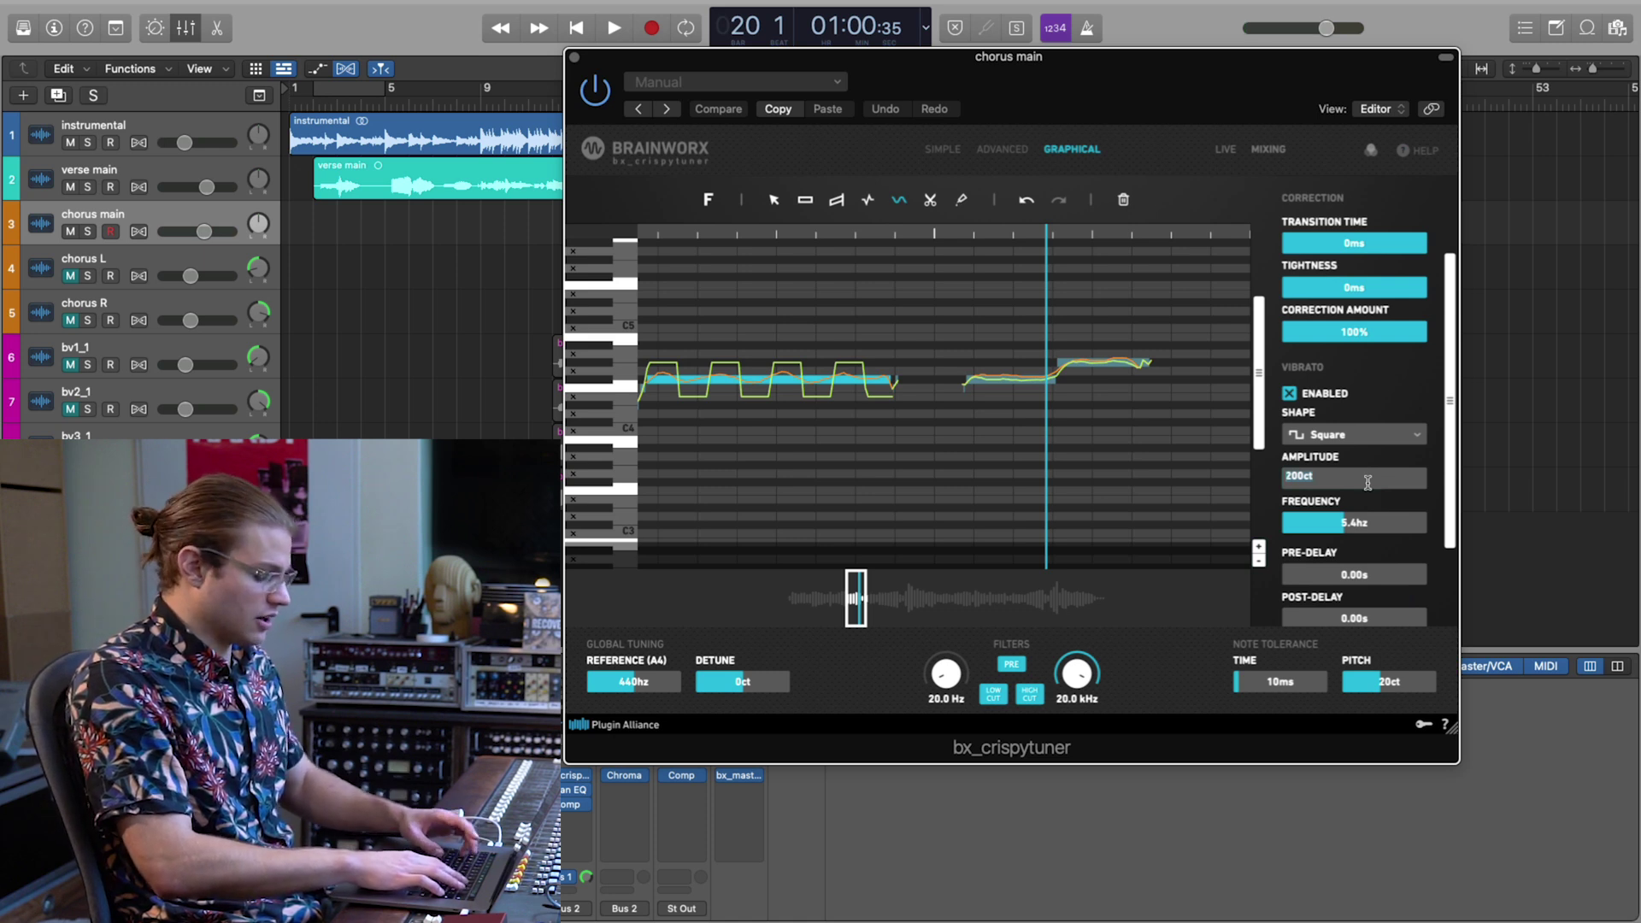
text(300)
key(Return)
scroll(976, 487, left, 5)
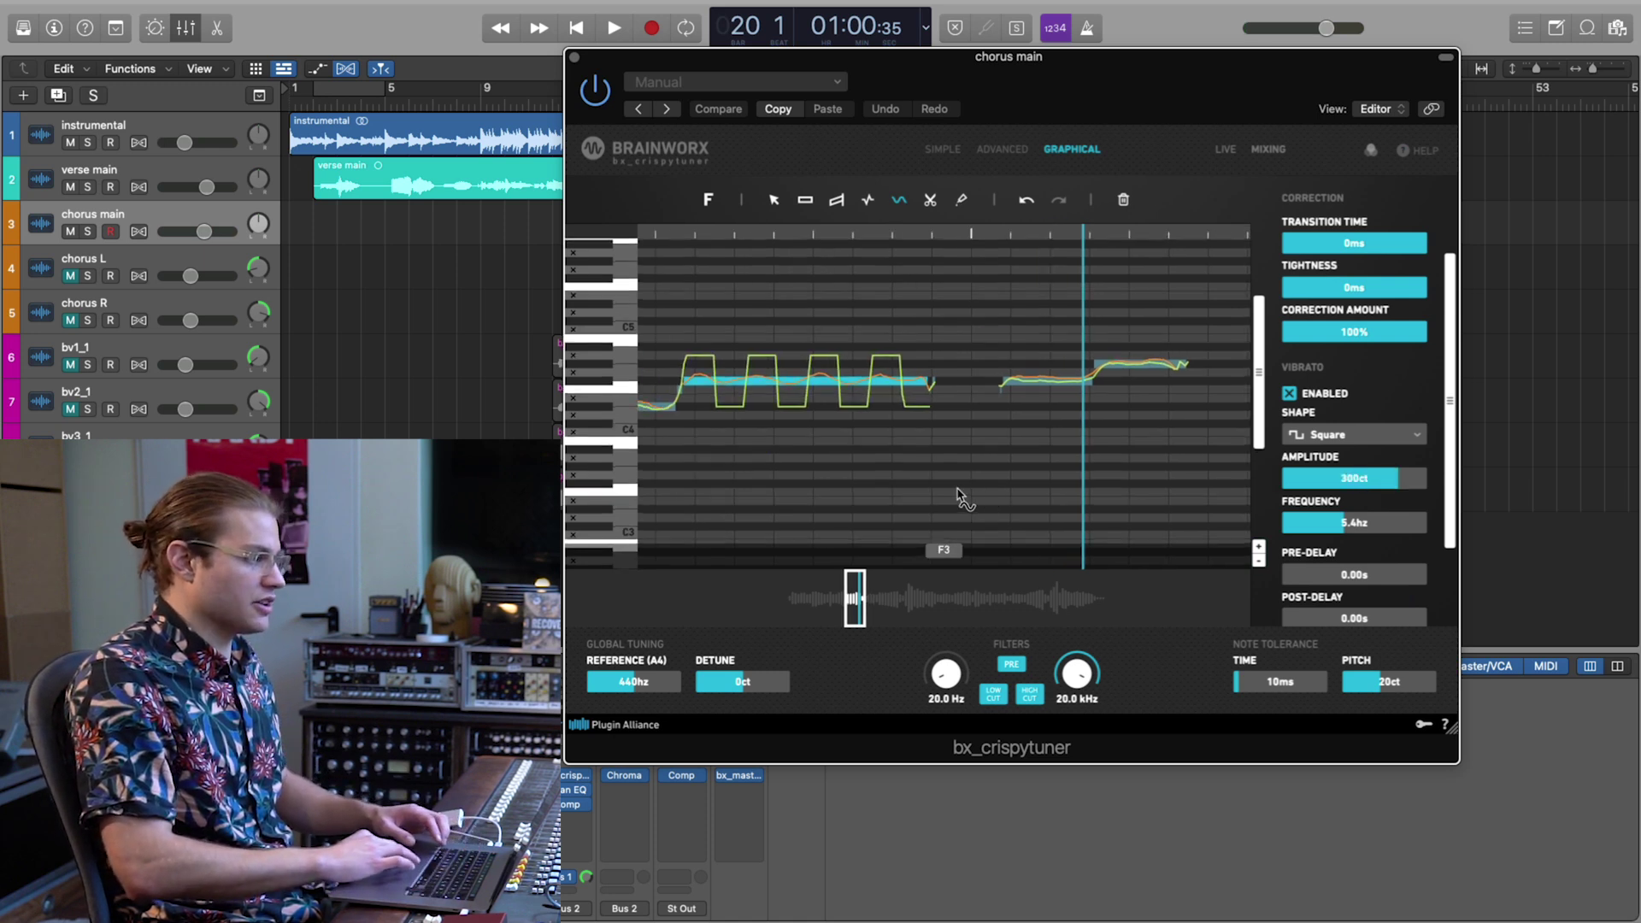
click(977, 487)
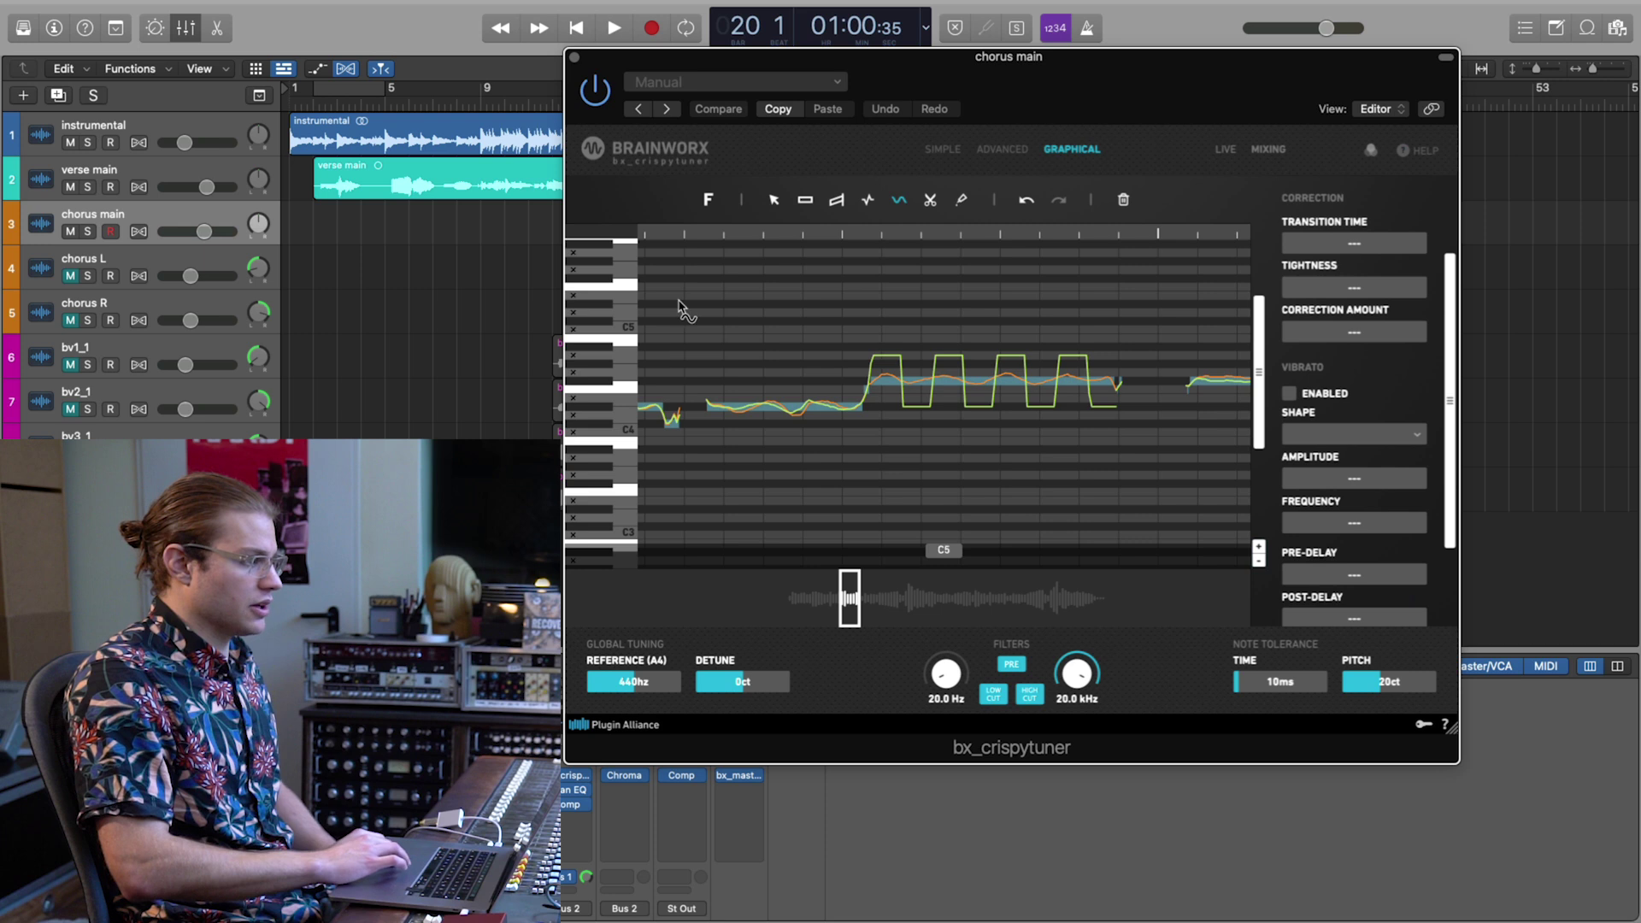
click(697, 240)
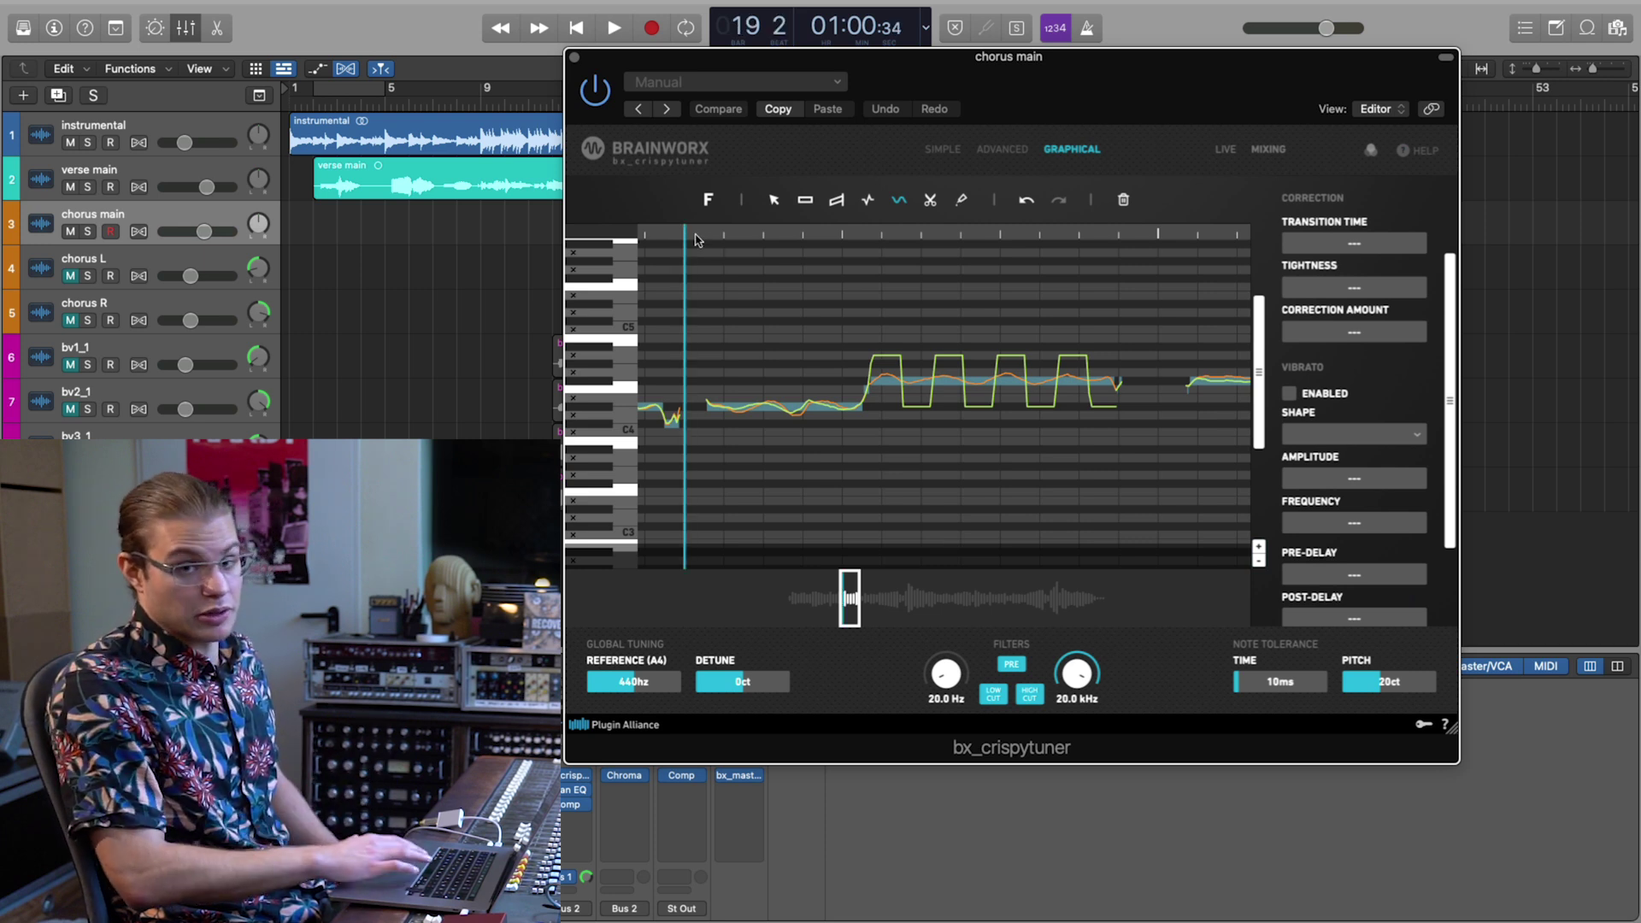
Audition the square vibrato, set the F#4 note's vibrato shape to Triangle, and play the phrase again.
key(space)
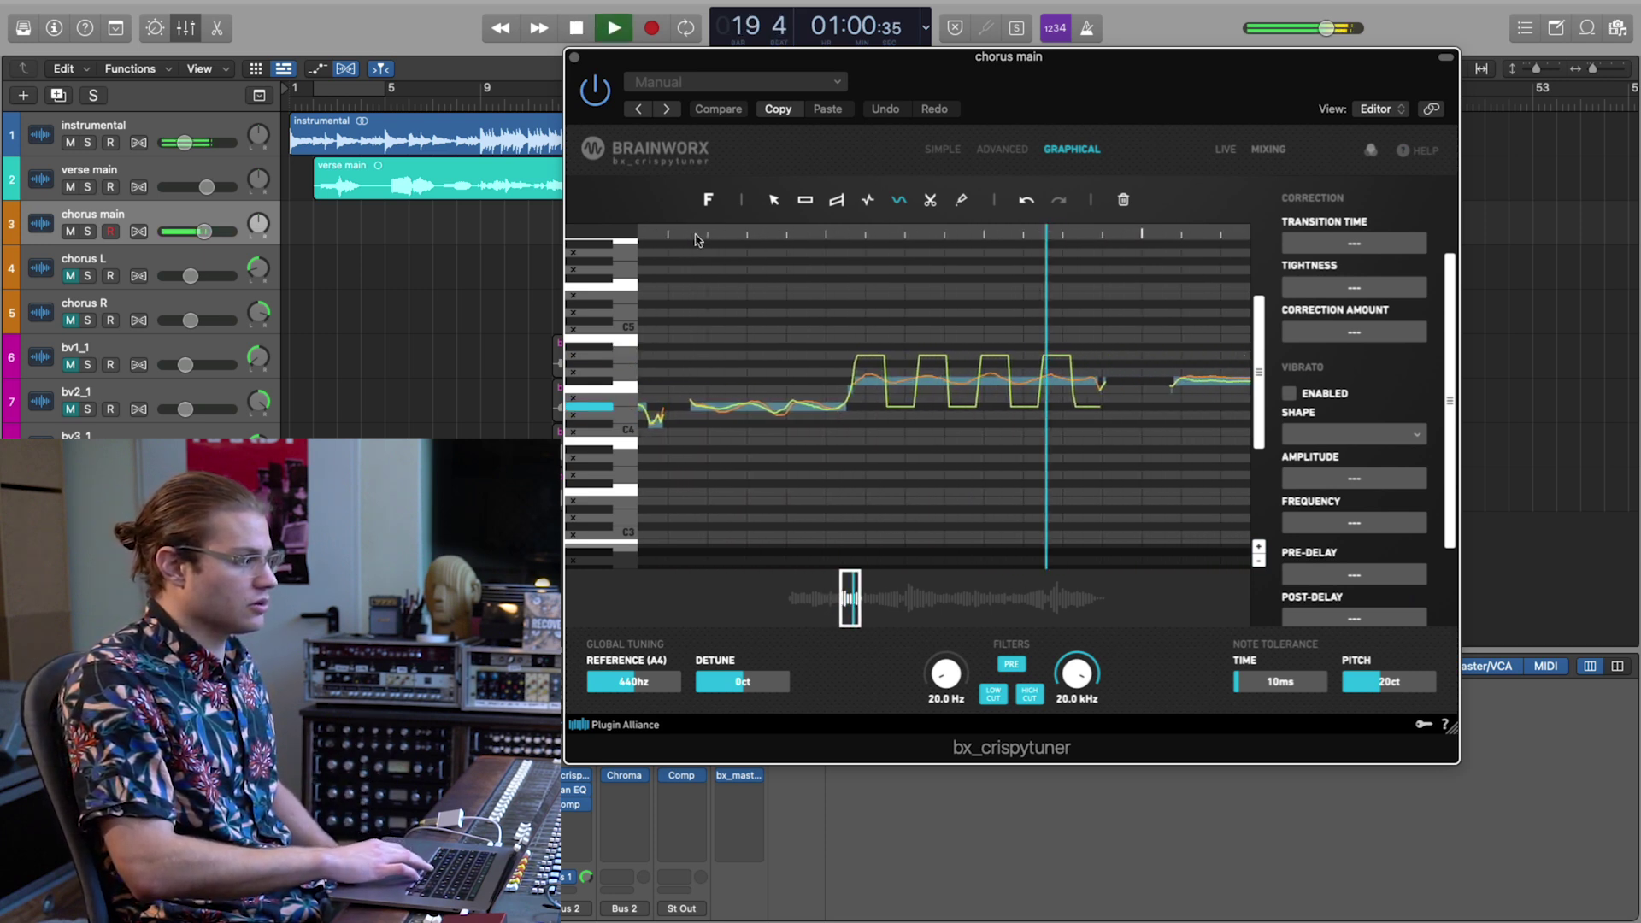
click(985, 389)
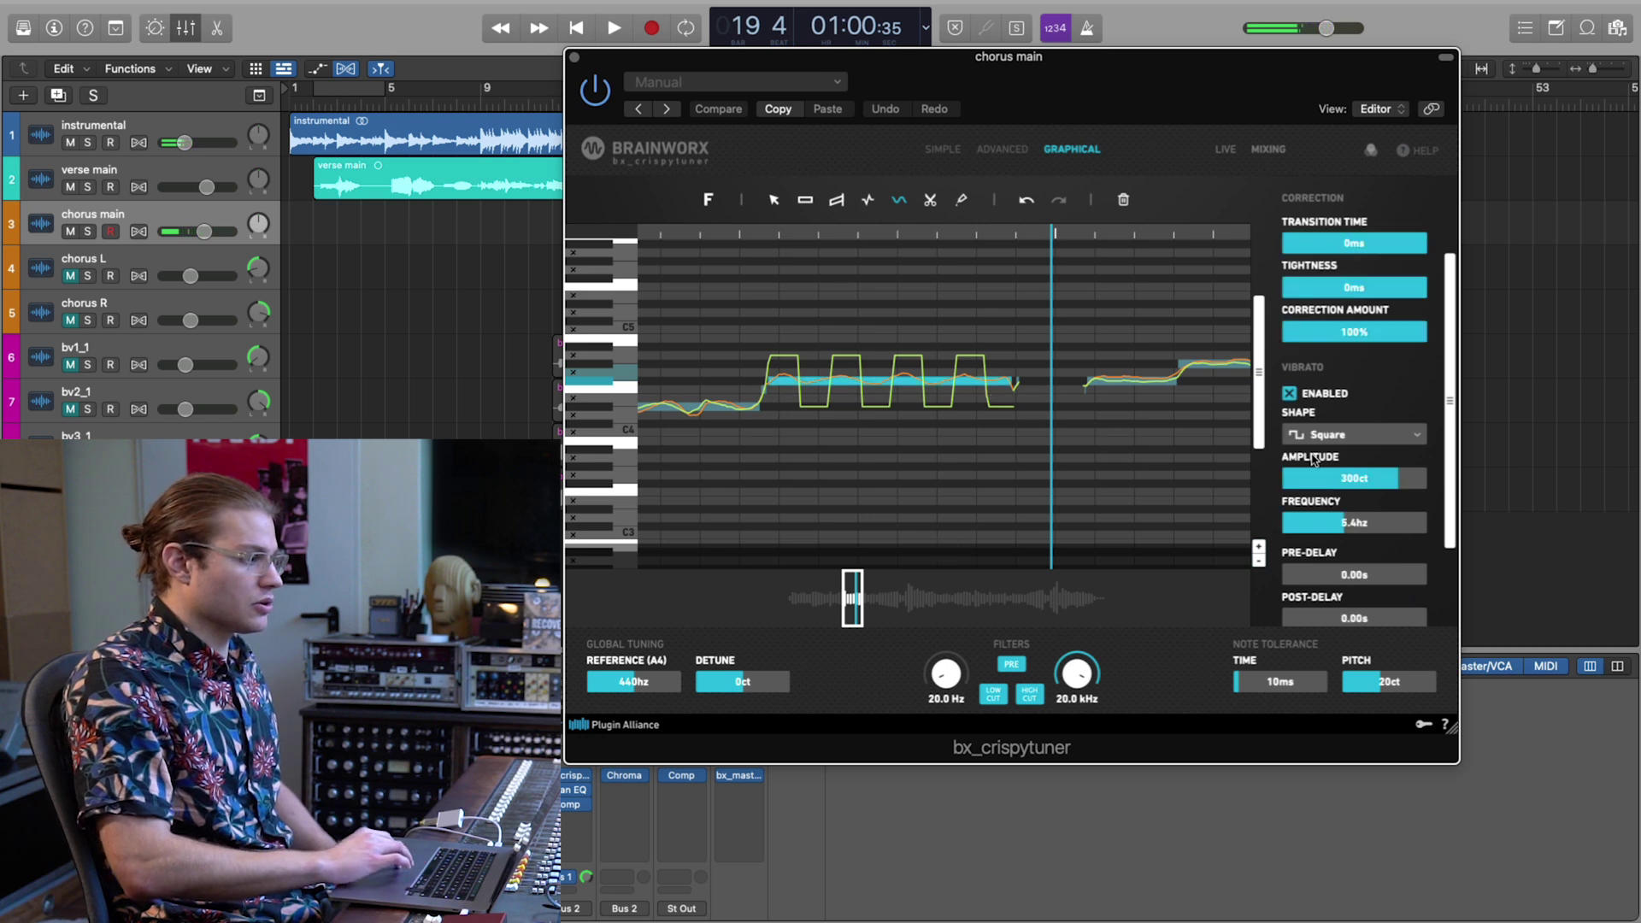
click(1329, 439)
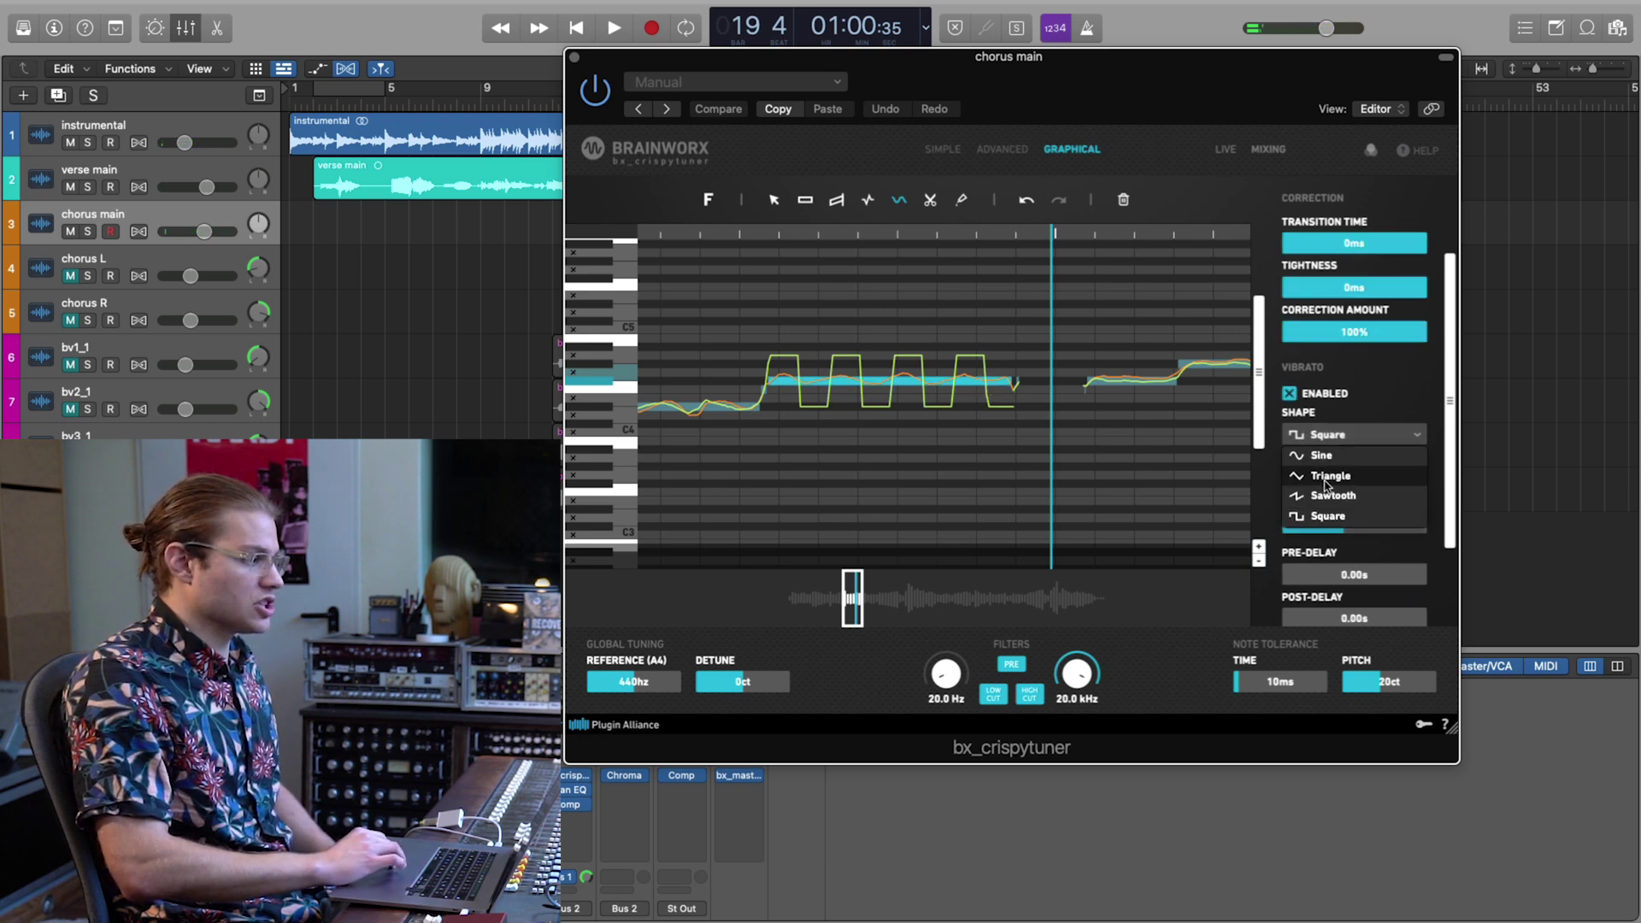
click(1327, 478)
click(694, 231)
key(space)
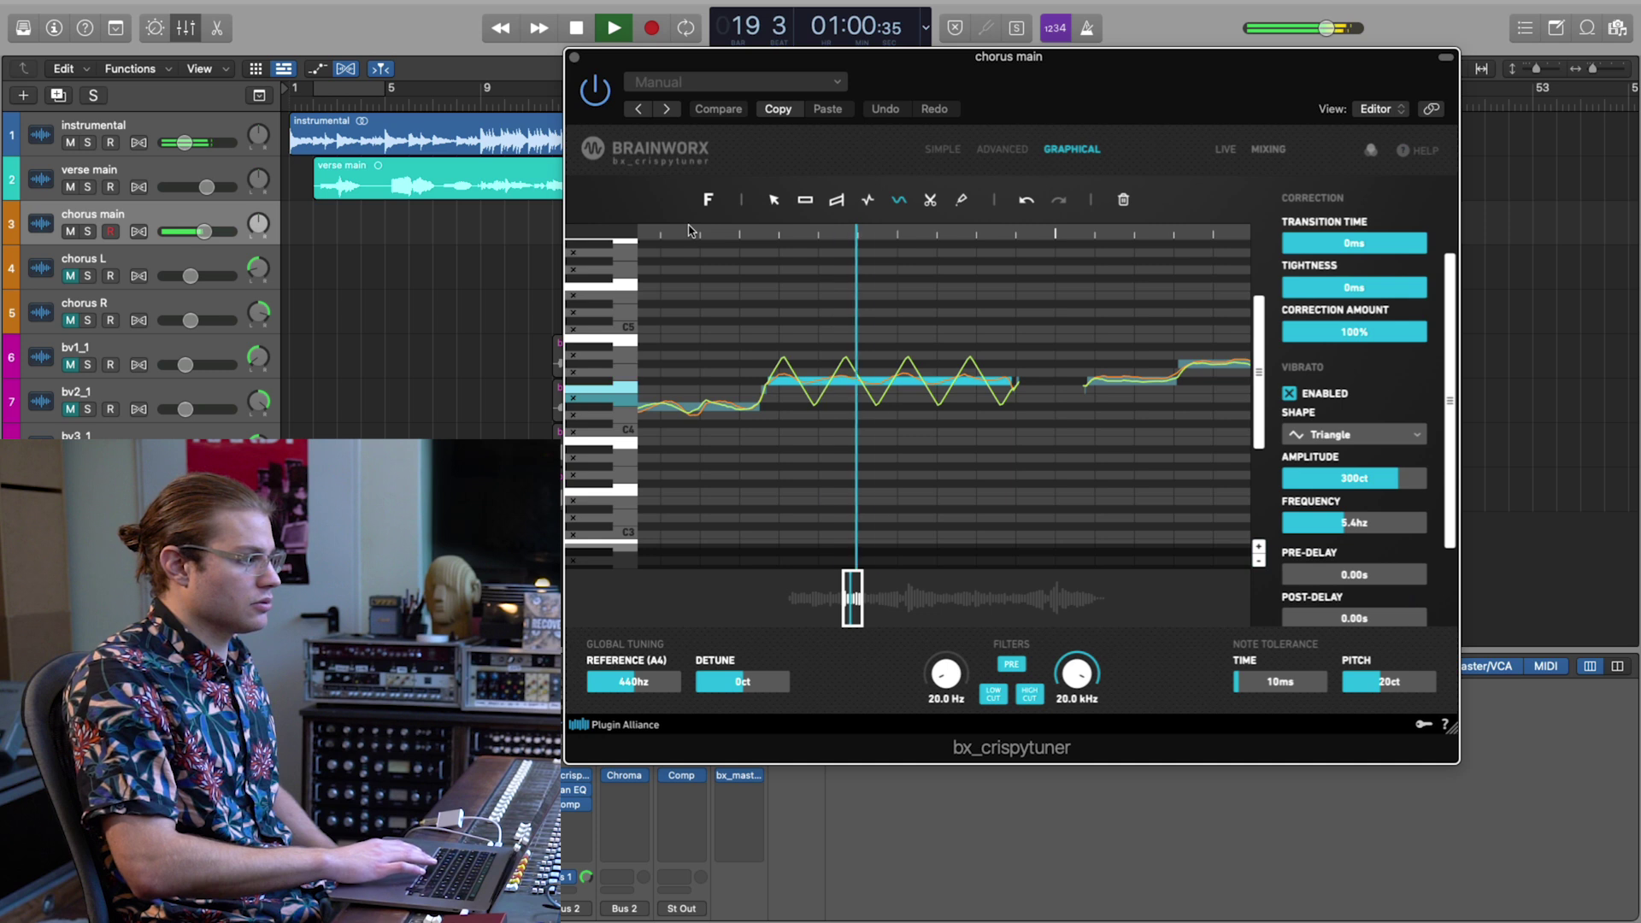
Set the F#4 note's vibrato shape to Sawtooth and play back the phrase from just before the note.
click(1362, 433)
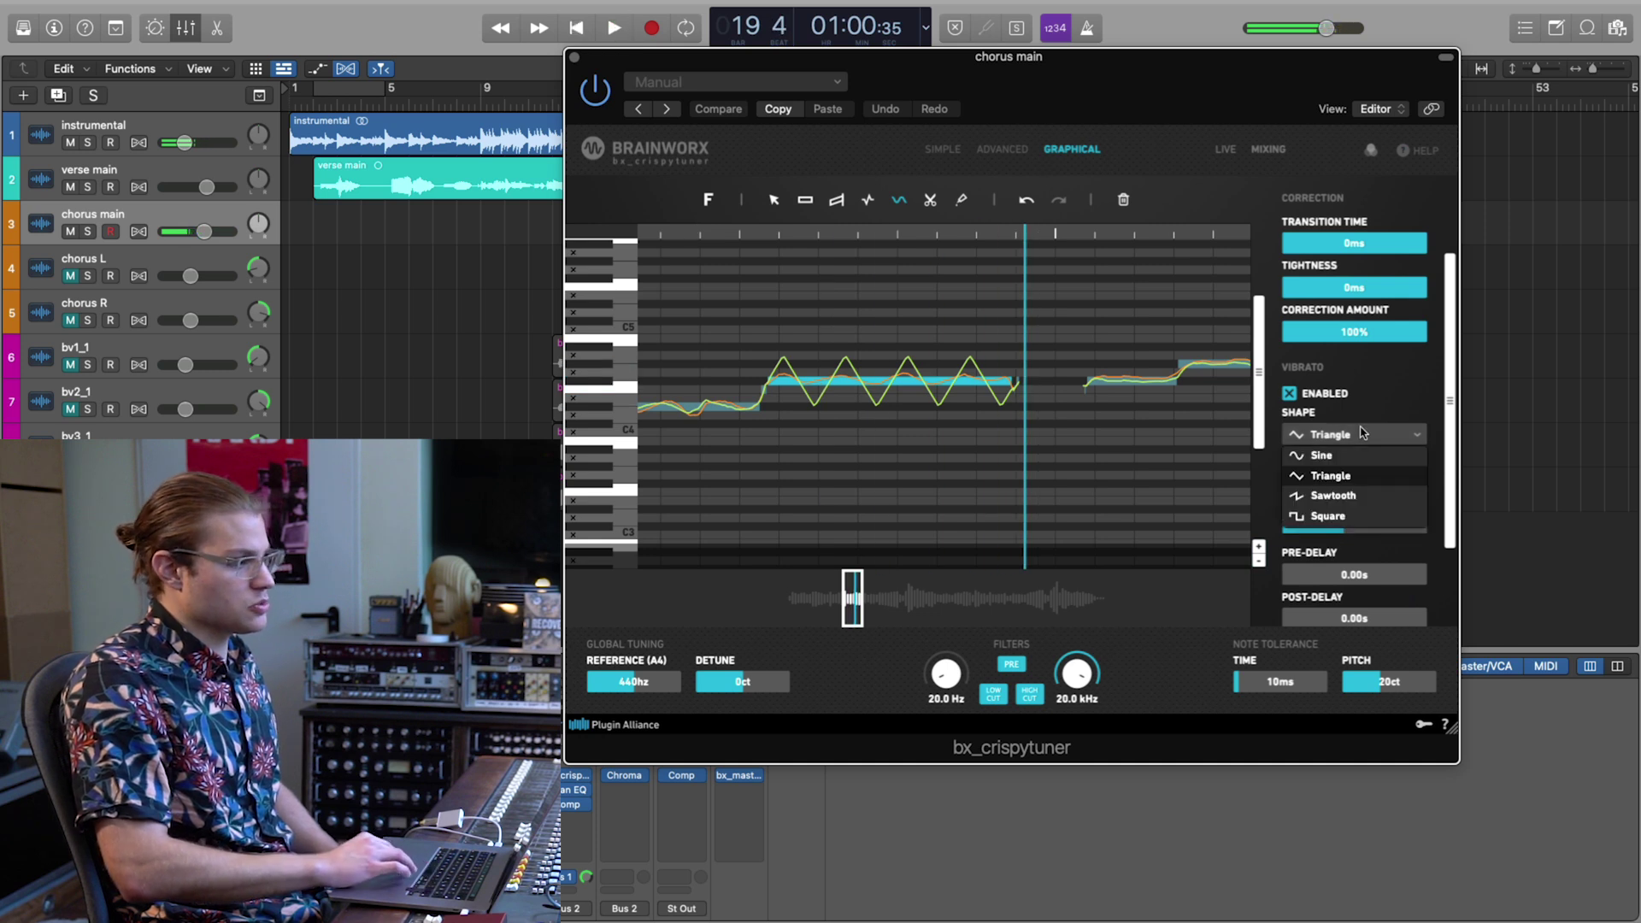
click(1334, 495)
click(706, 236)
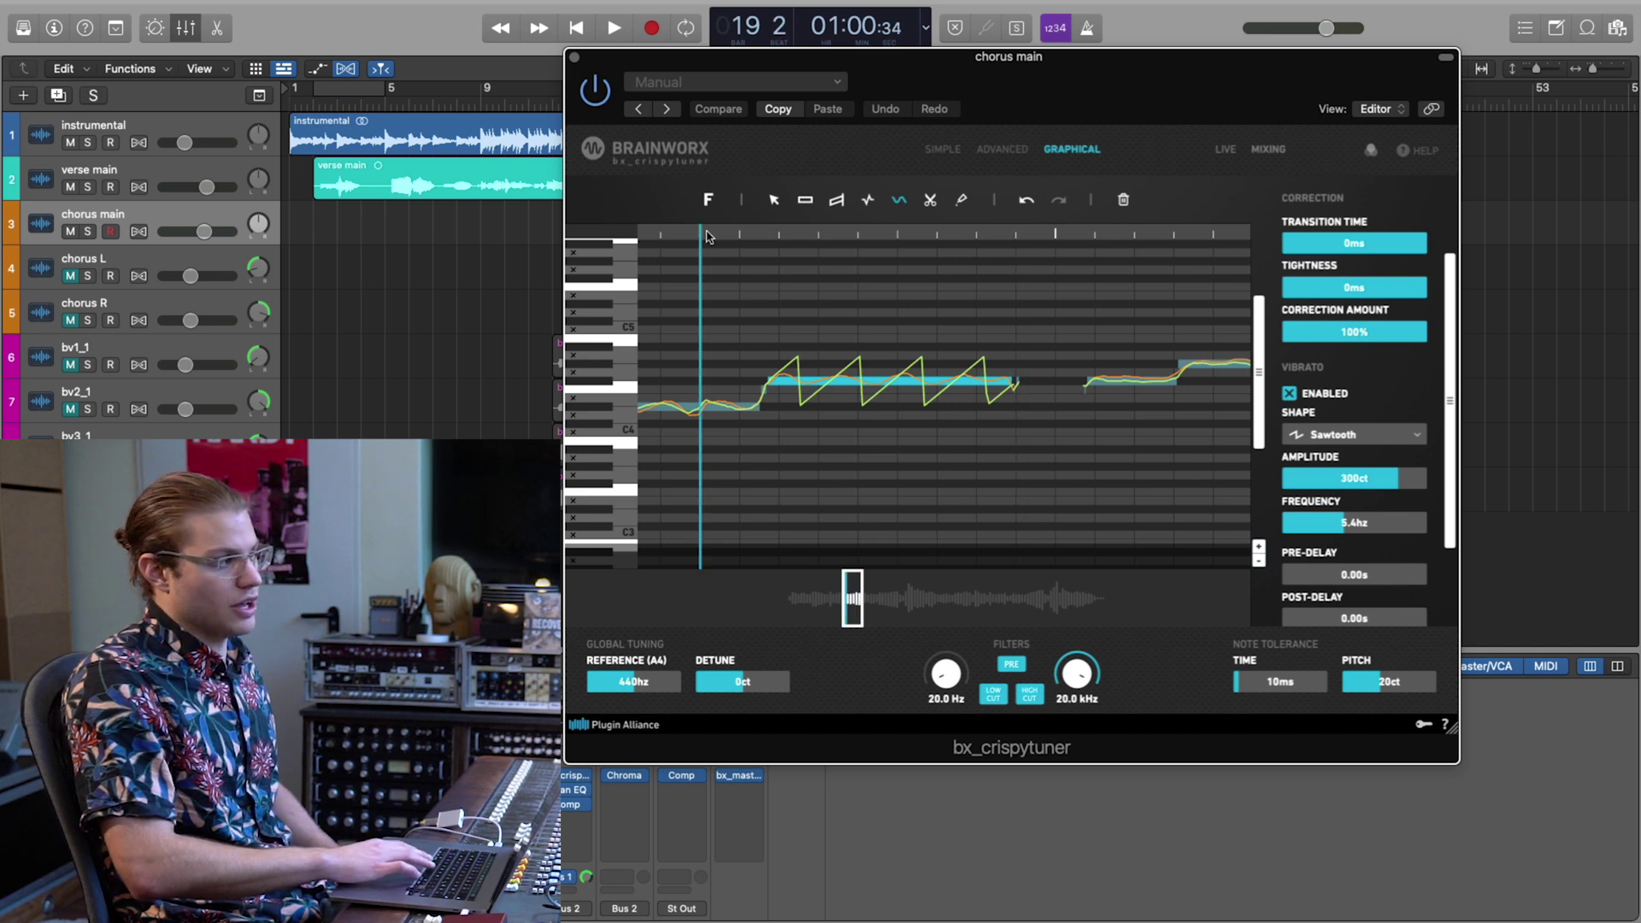
key(space)
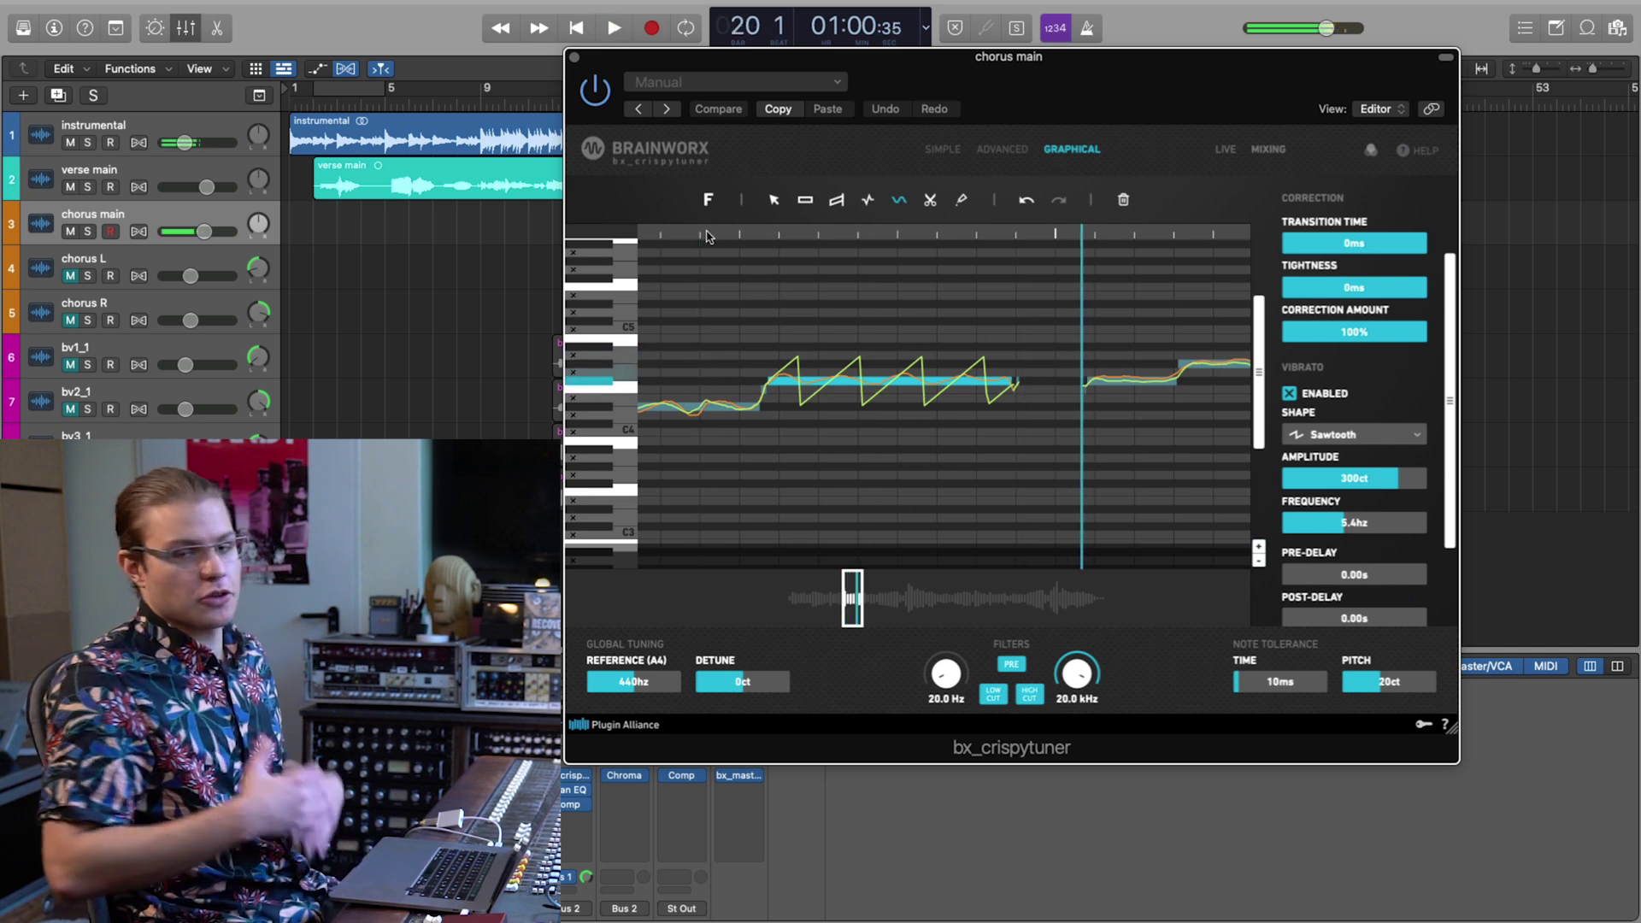
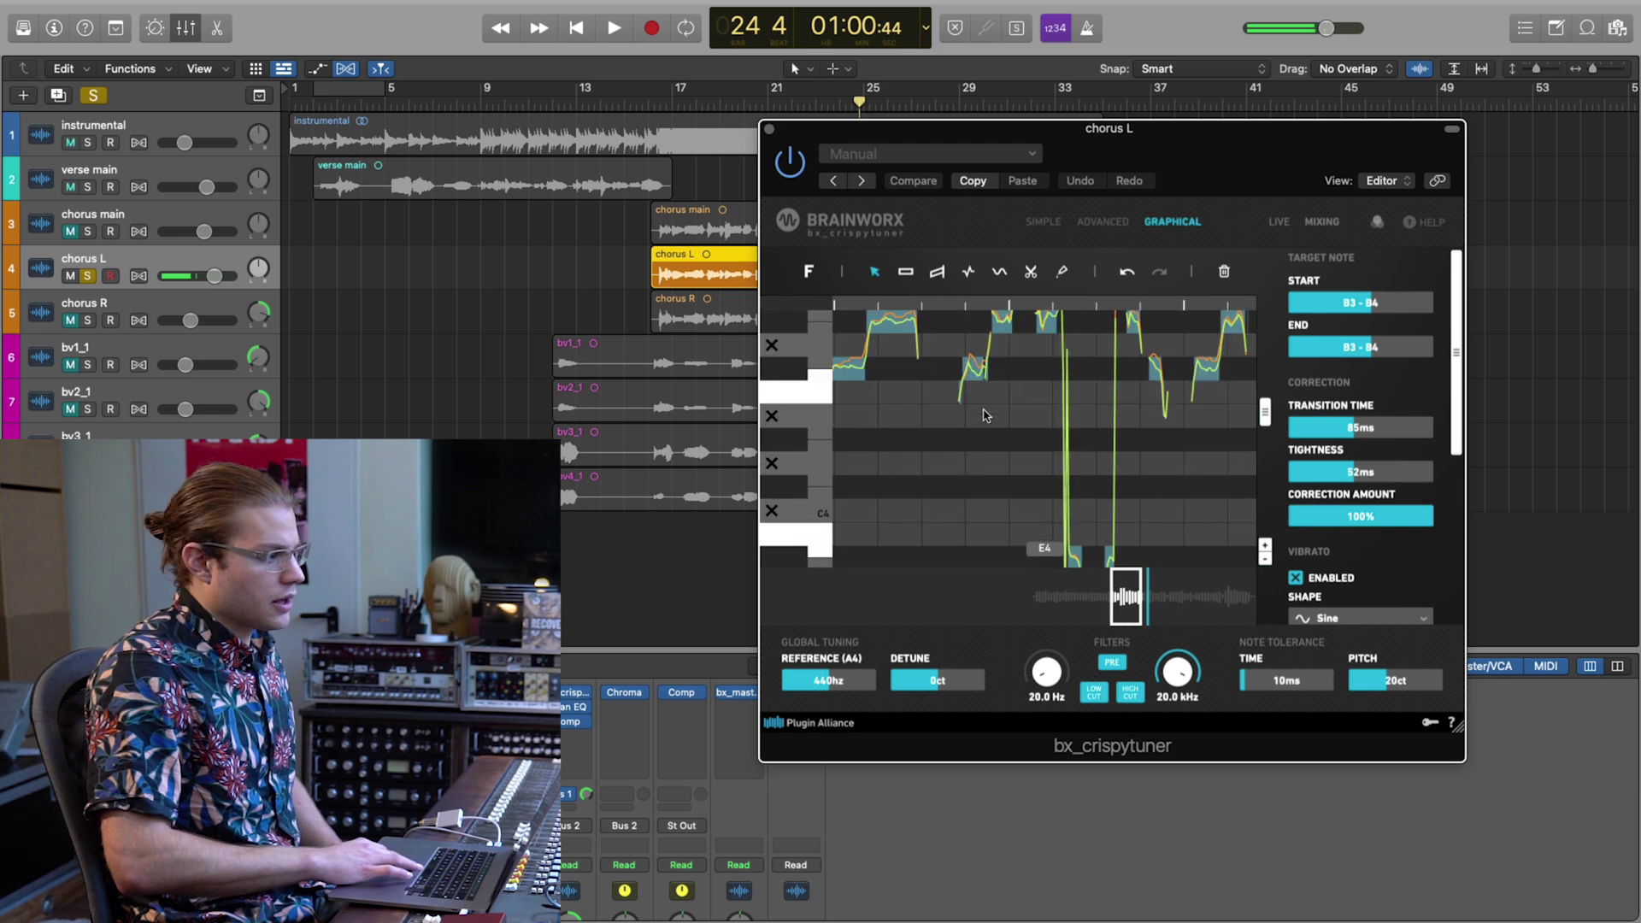
Examine the low G#3–A#3 notes in the chorus L phrase near bar 23 against their pitch curve and the surrounding notes.
scroll(975, 484, up, 5)
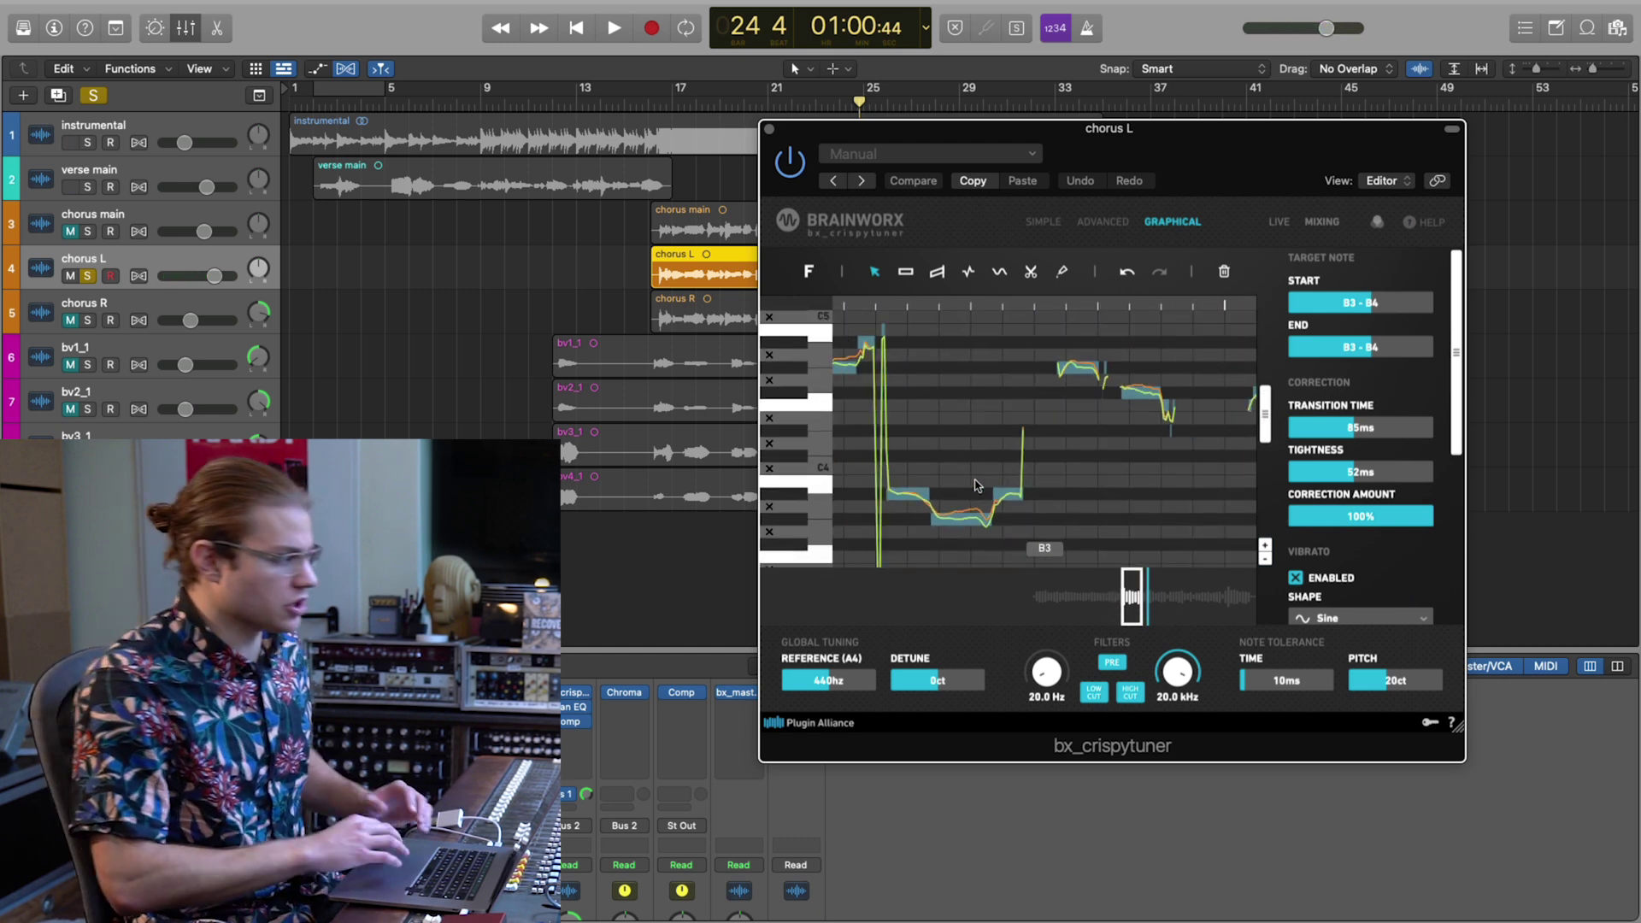
scroll(977, 484, down, 5)
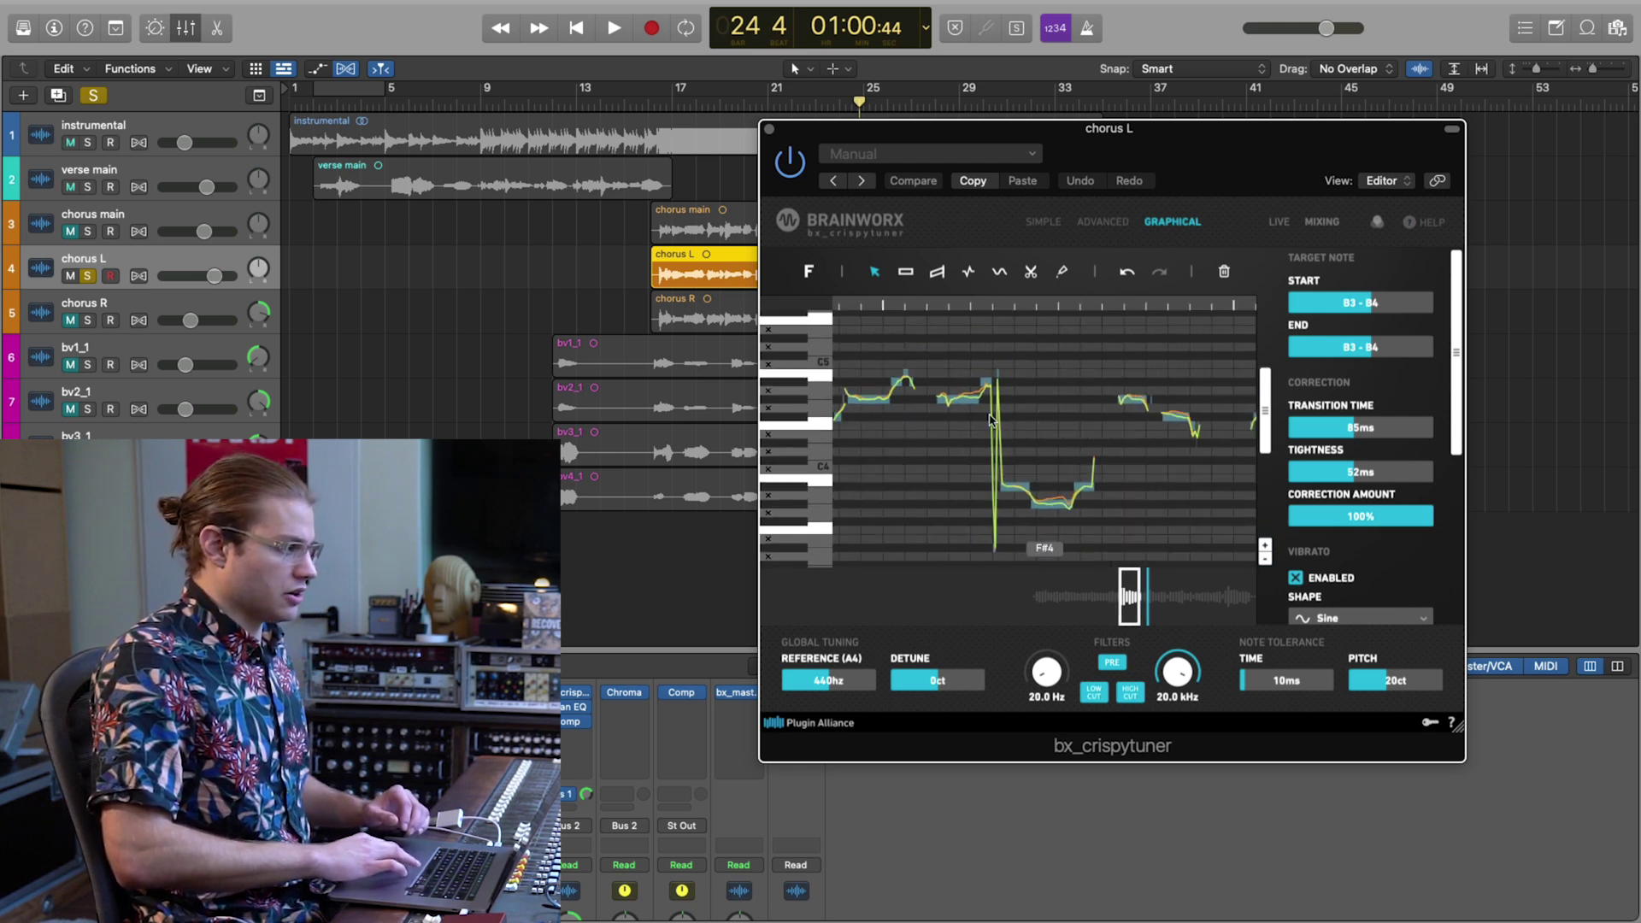
scroll(990, 419, up, 8)
scroll(990, 419, down, 10)
scroll(1081, 473, down, 6)
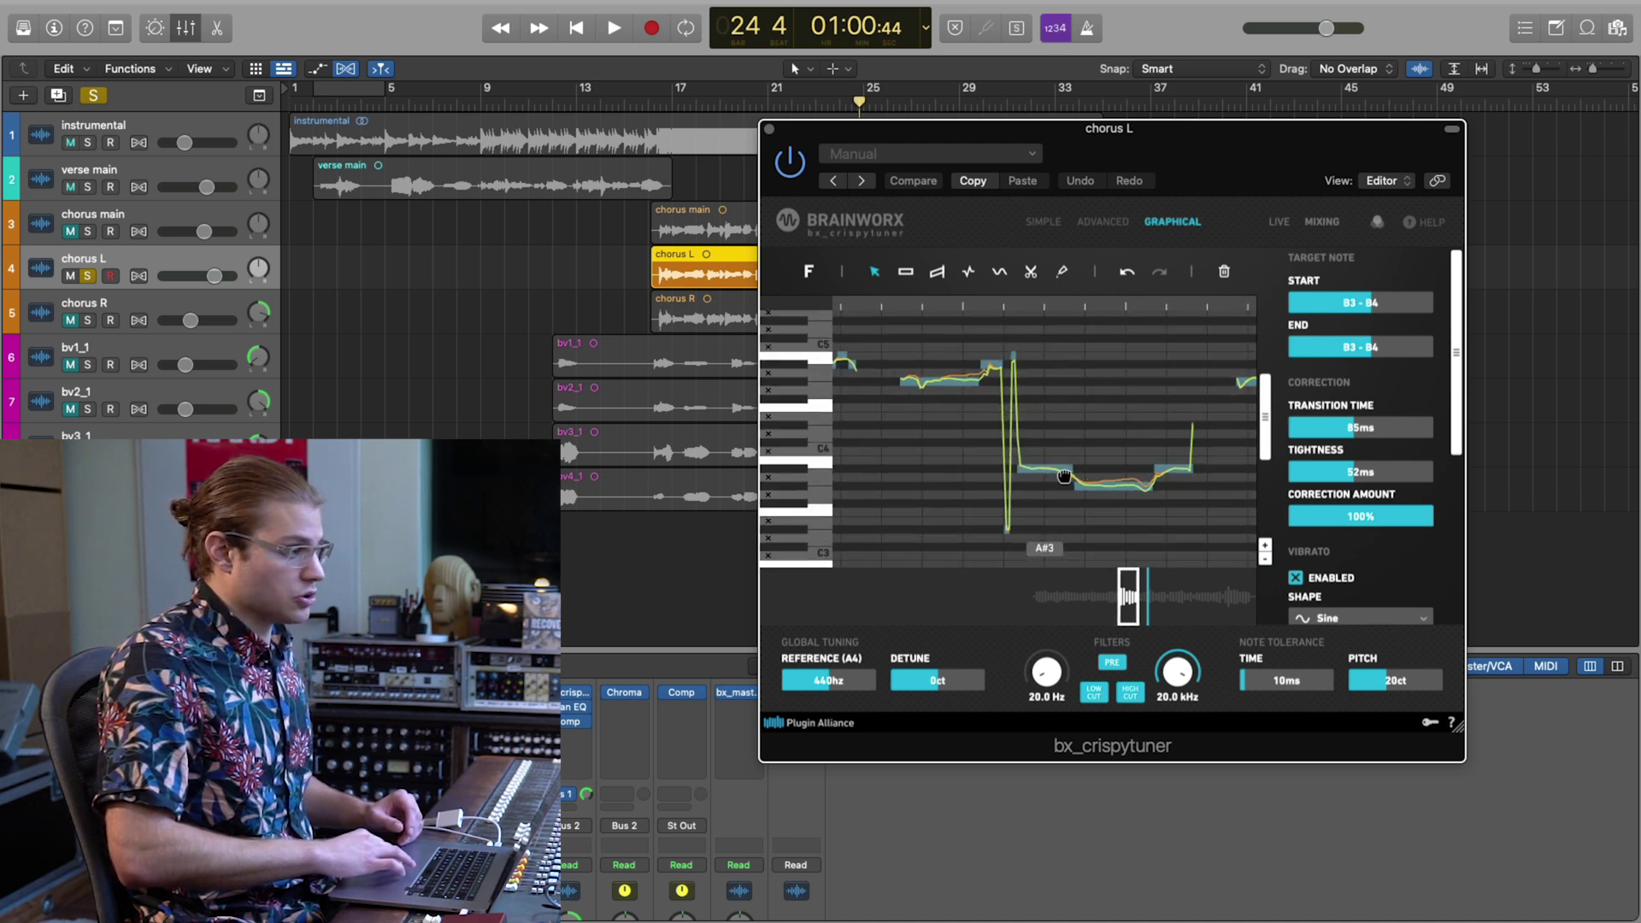
drag(1041, 505, 1185, 453)
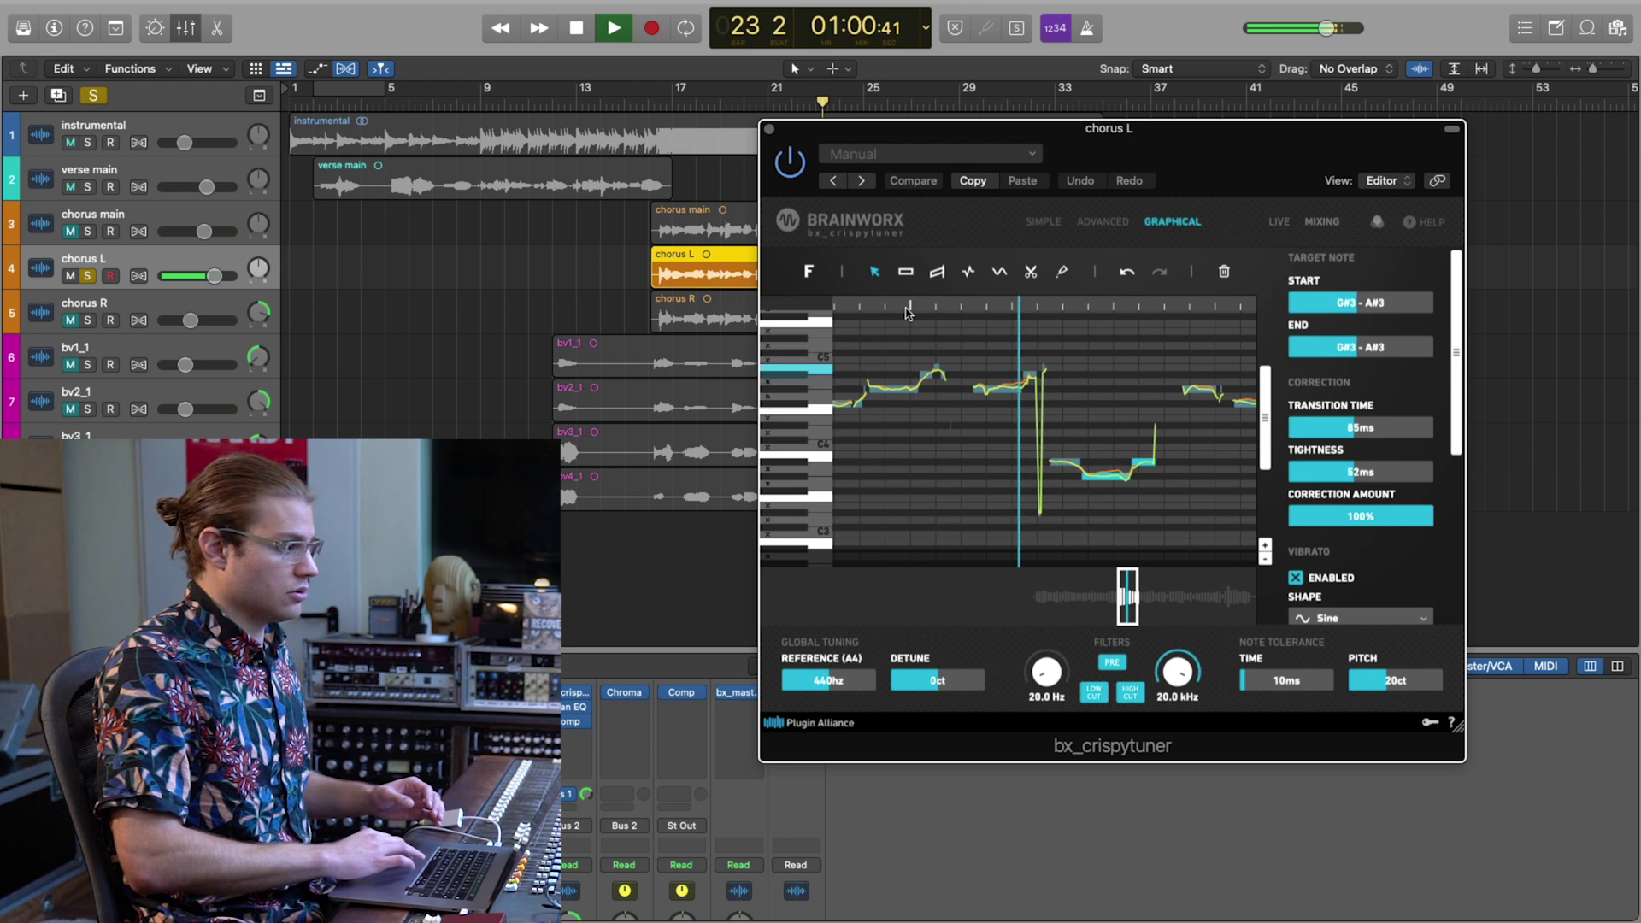
scroll(1045, 509, up, 10)
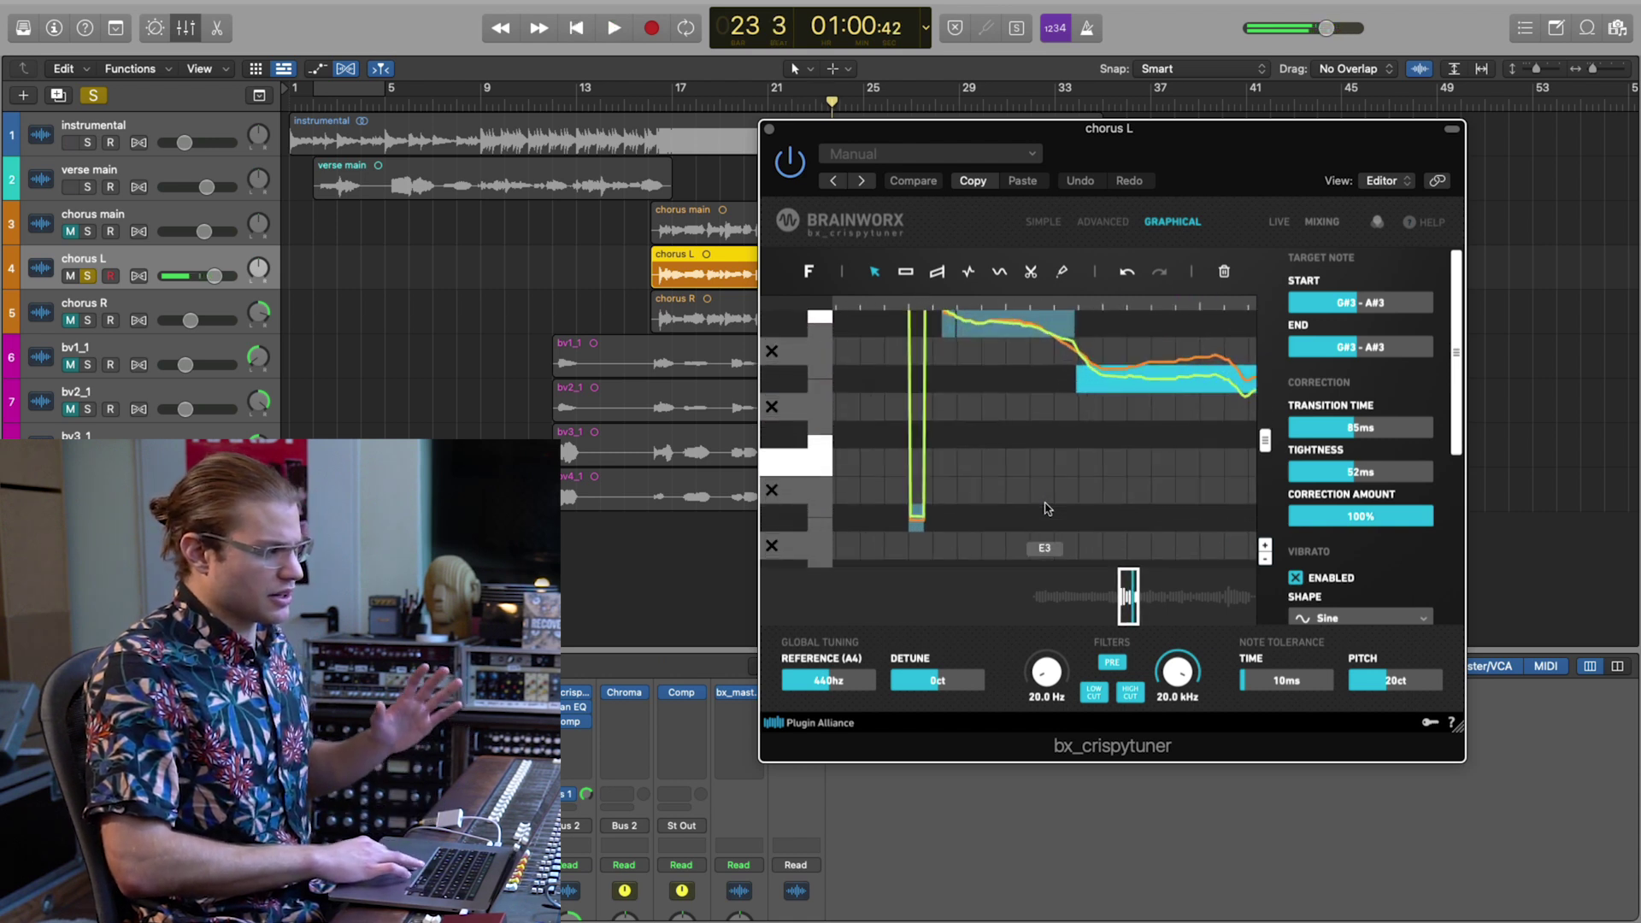
click(1056, 479)
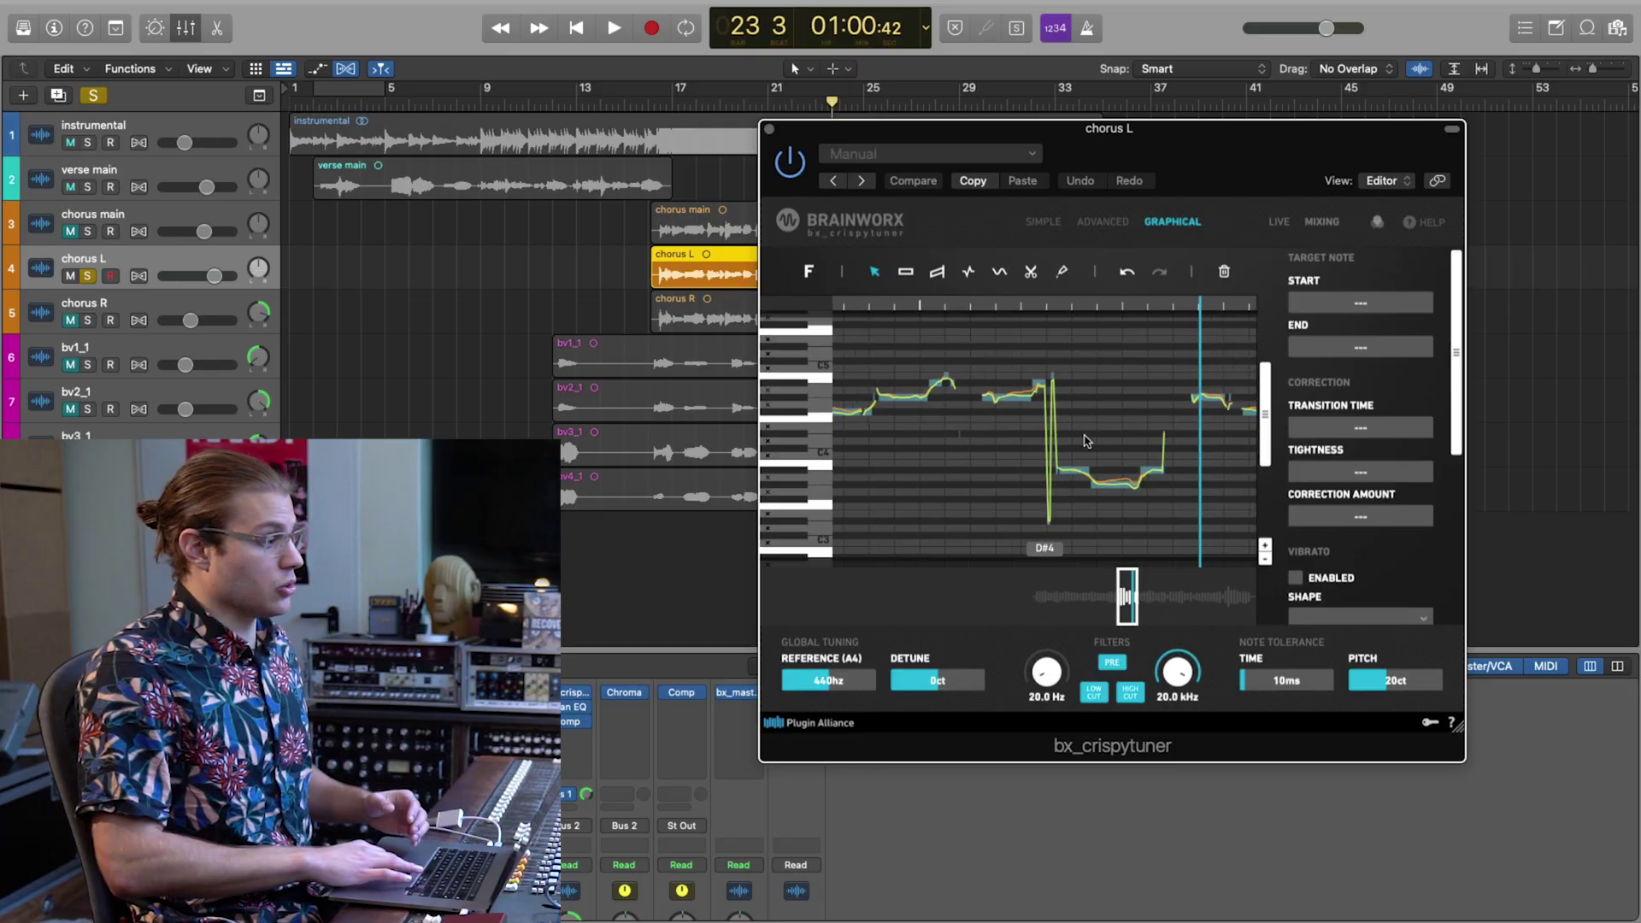
scroll(1086, 440, down, 2)
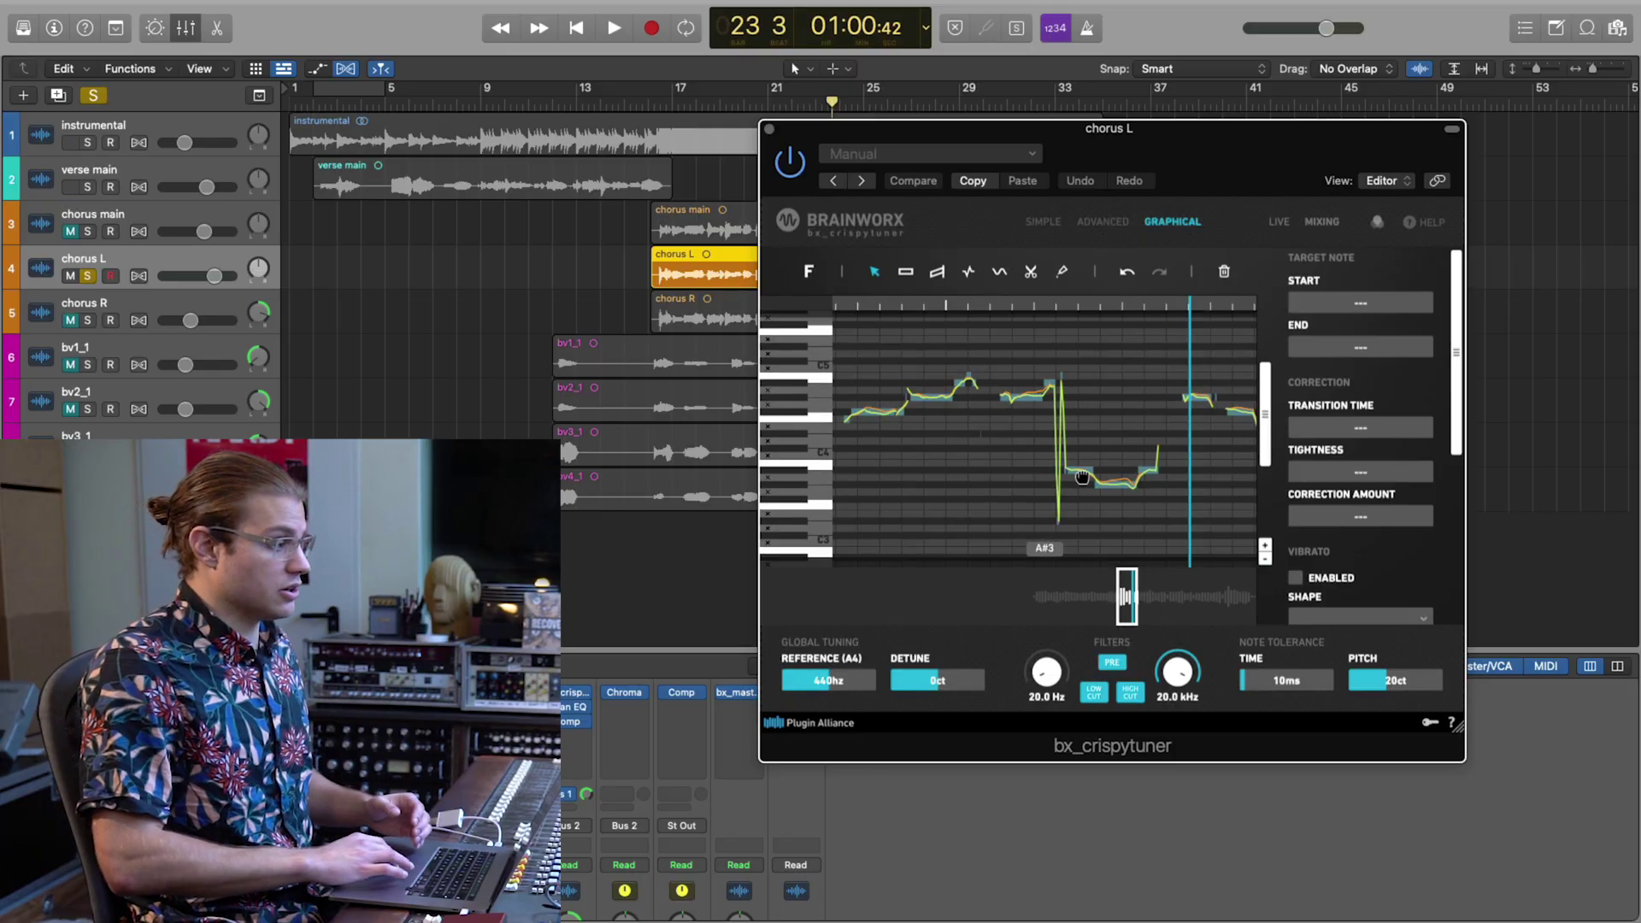
drag(1077, 455, 1169, 496)
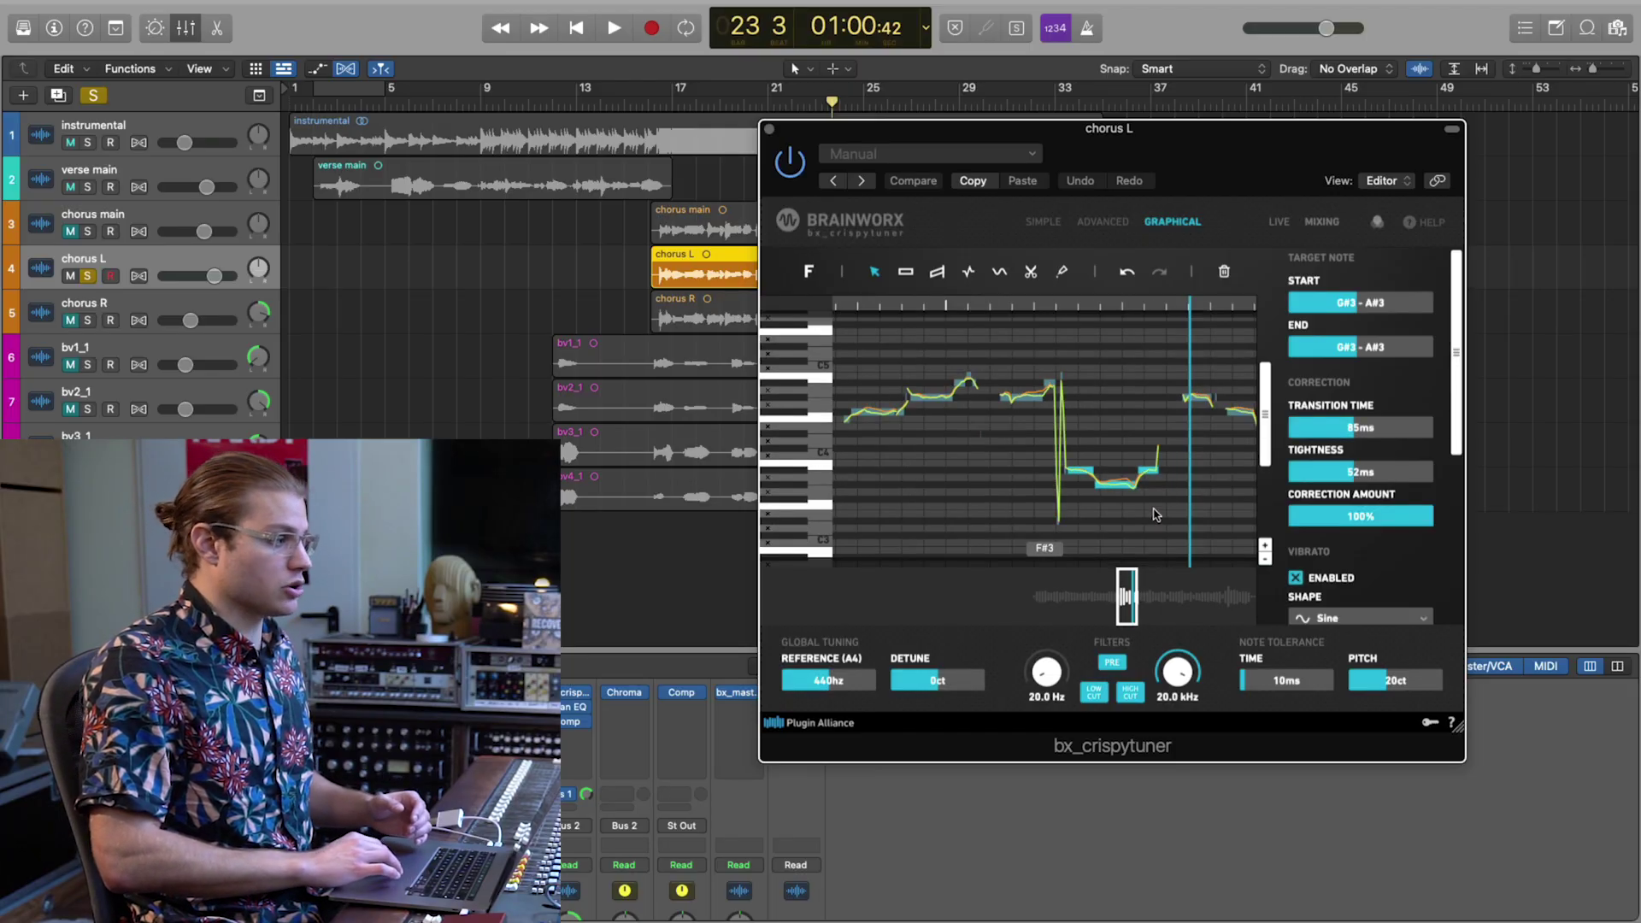
scroll(1154, 504, down, 3)
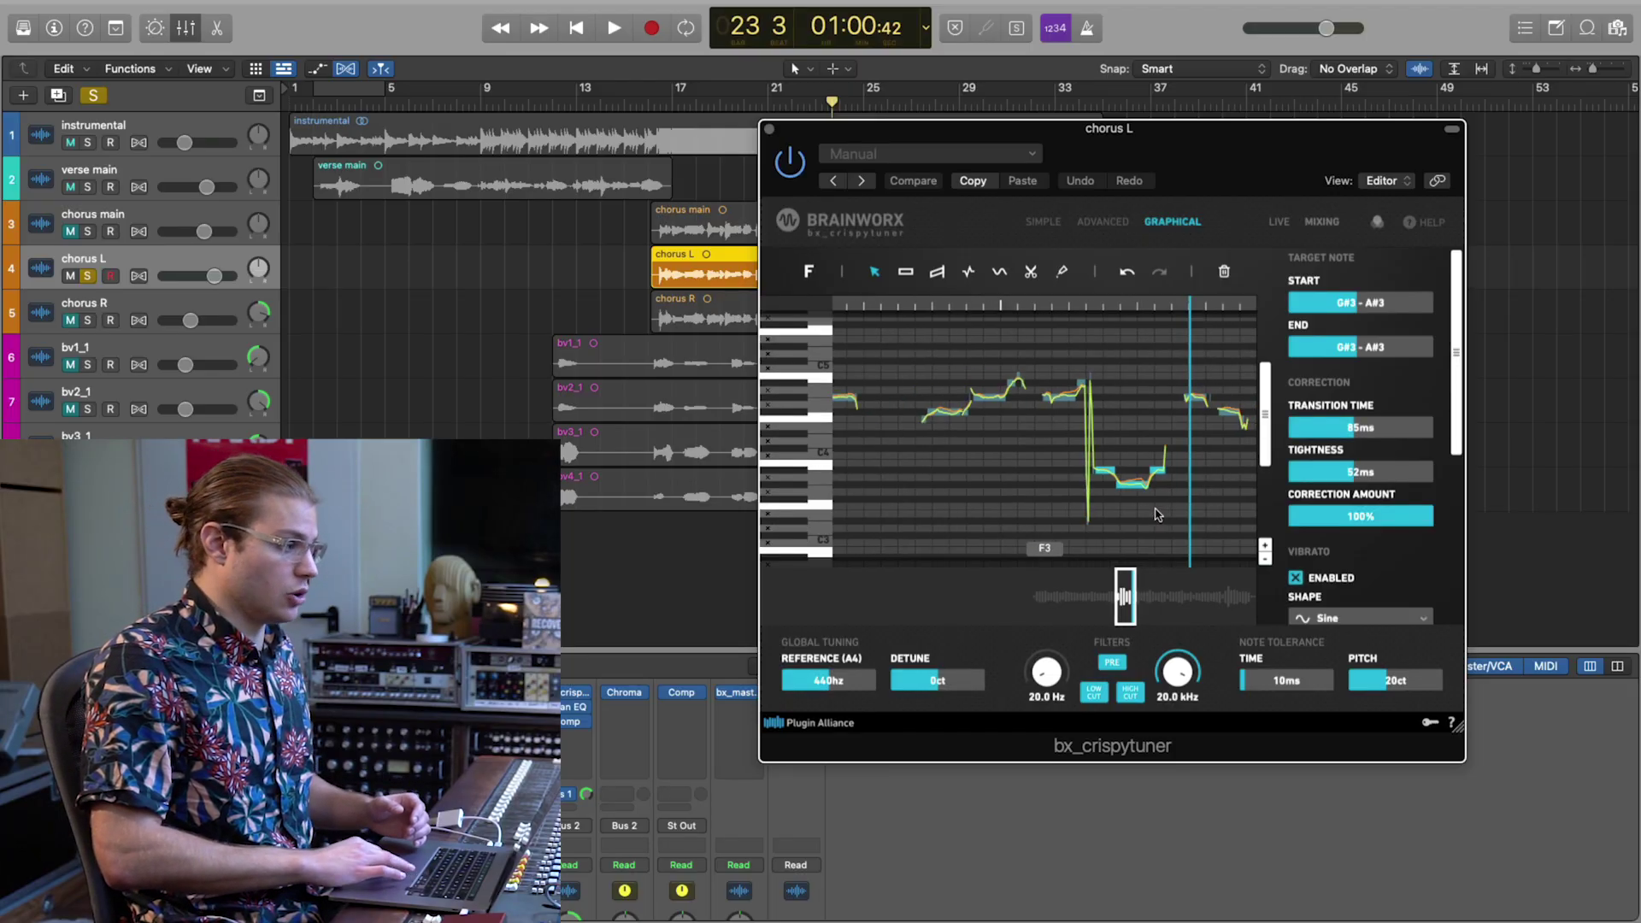
click(1044, 500)
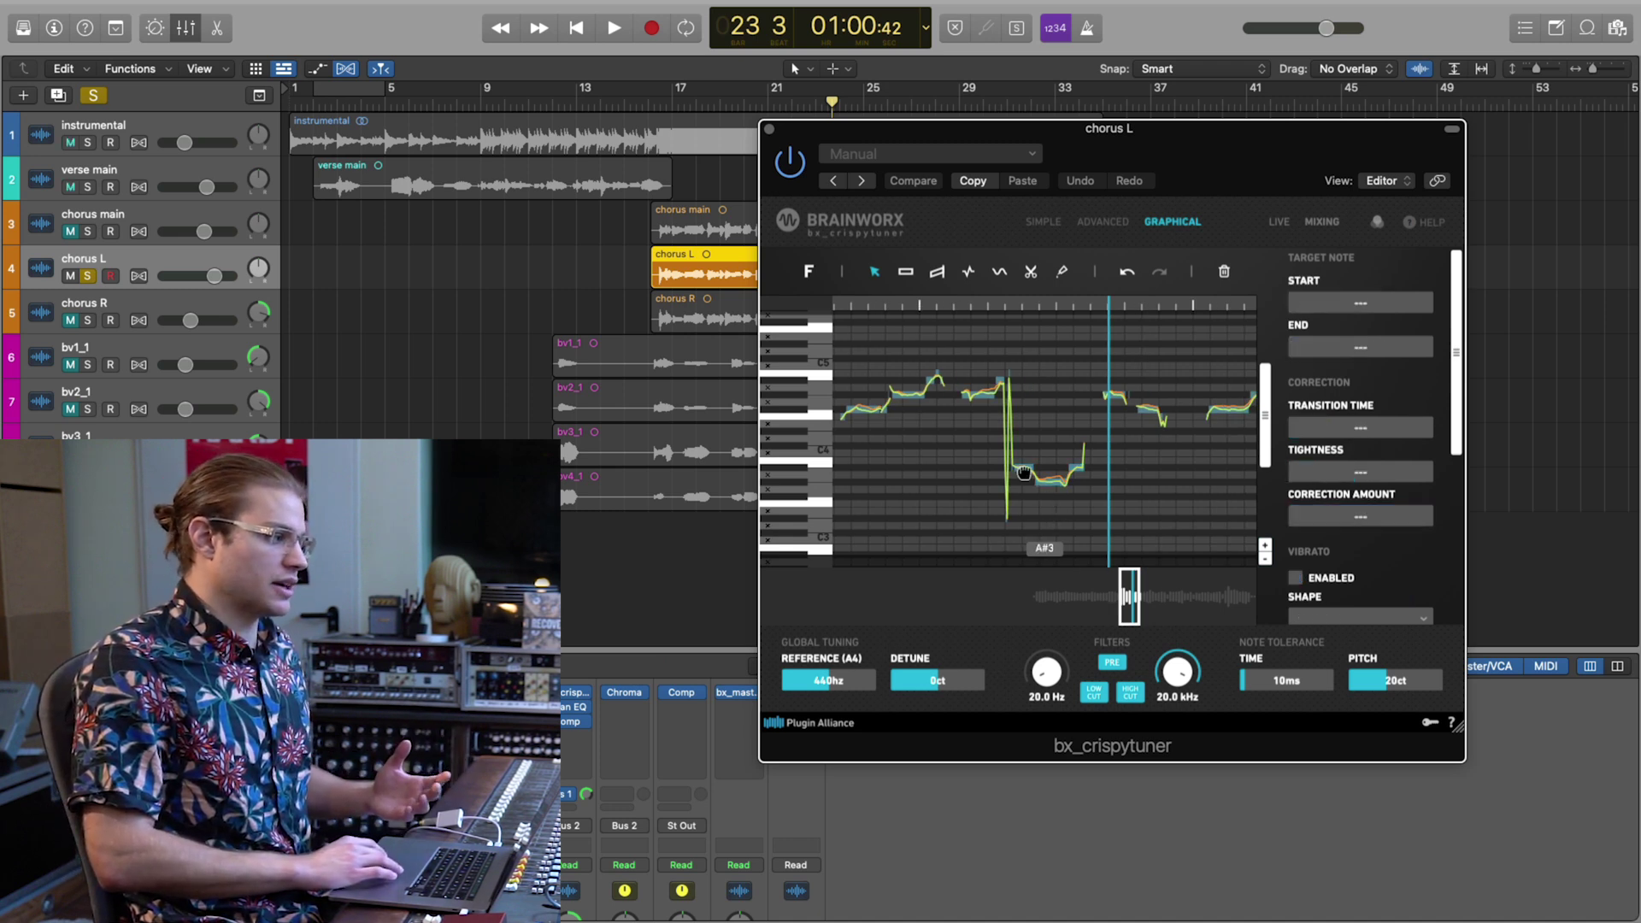
Try the low chorus L phrase as a single note at A#3, C#4 and G3, playing back to compare the target pitches.
click(1024, 472)
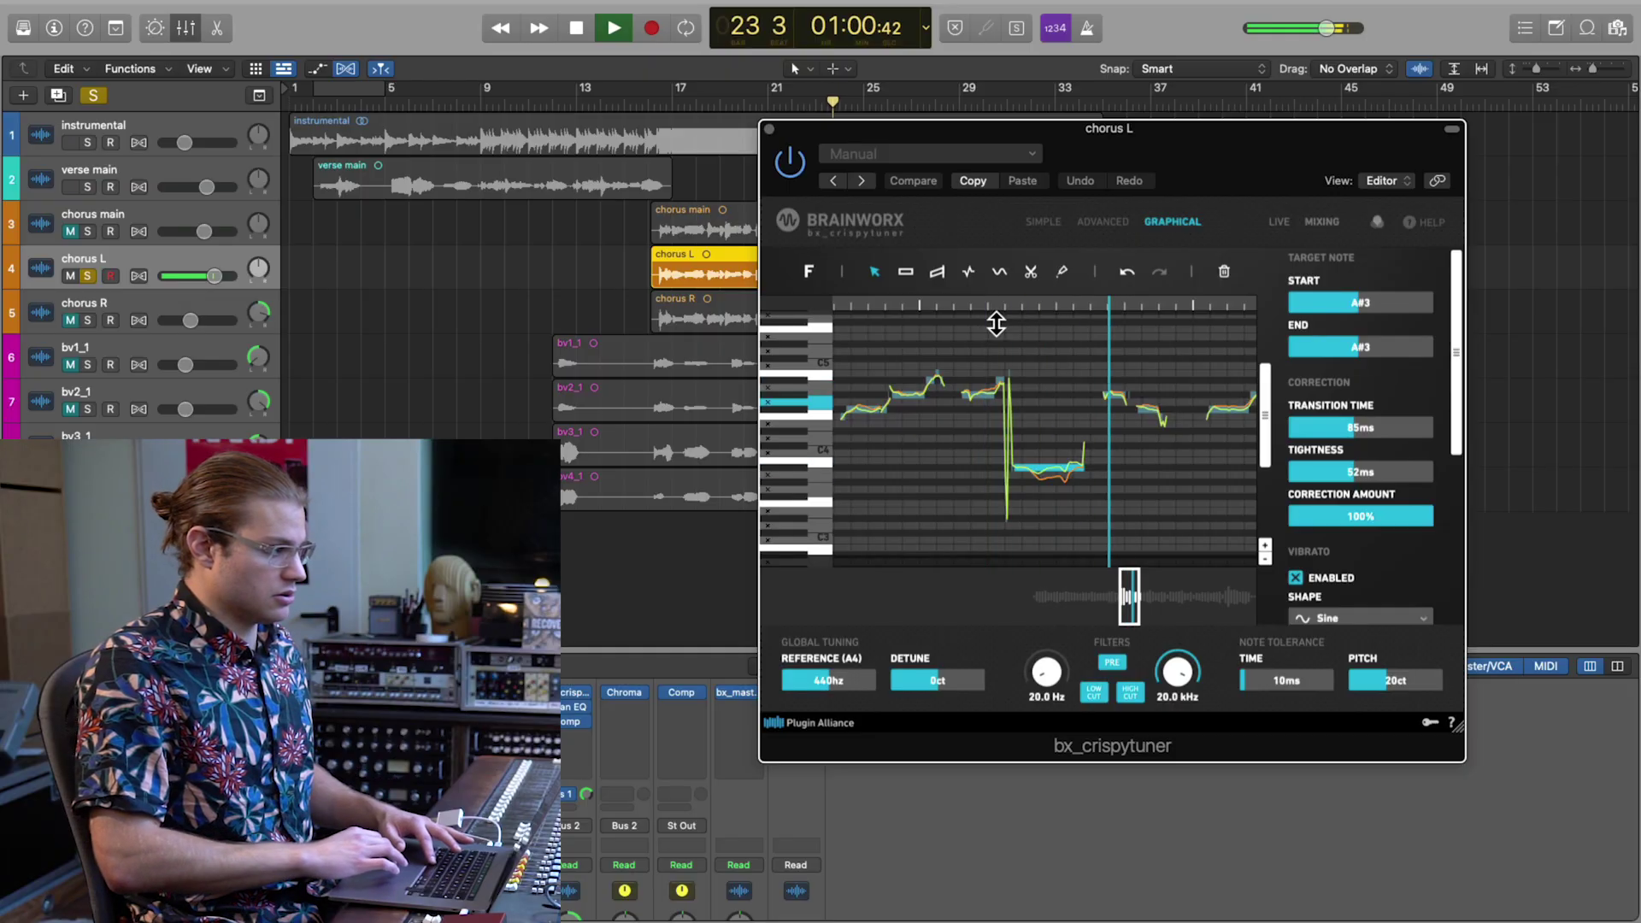
key(space)
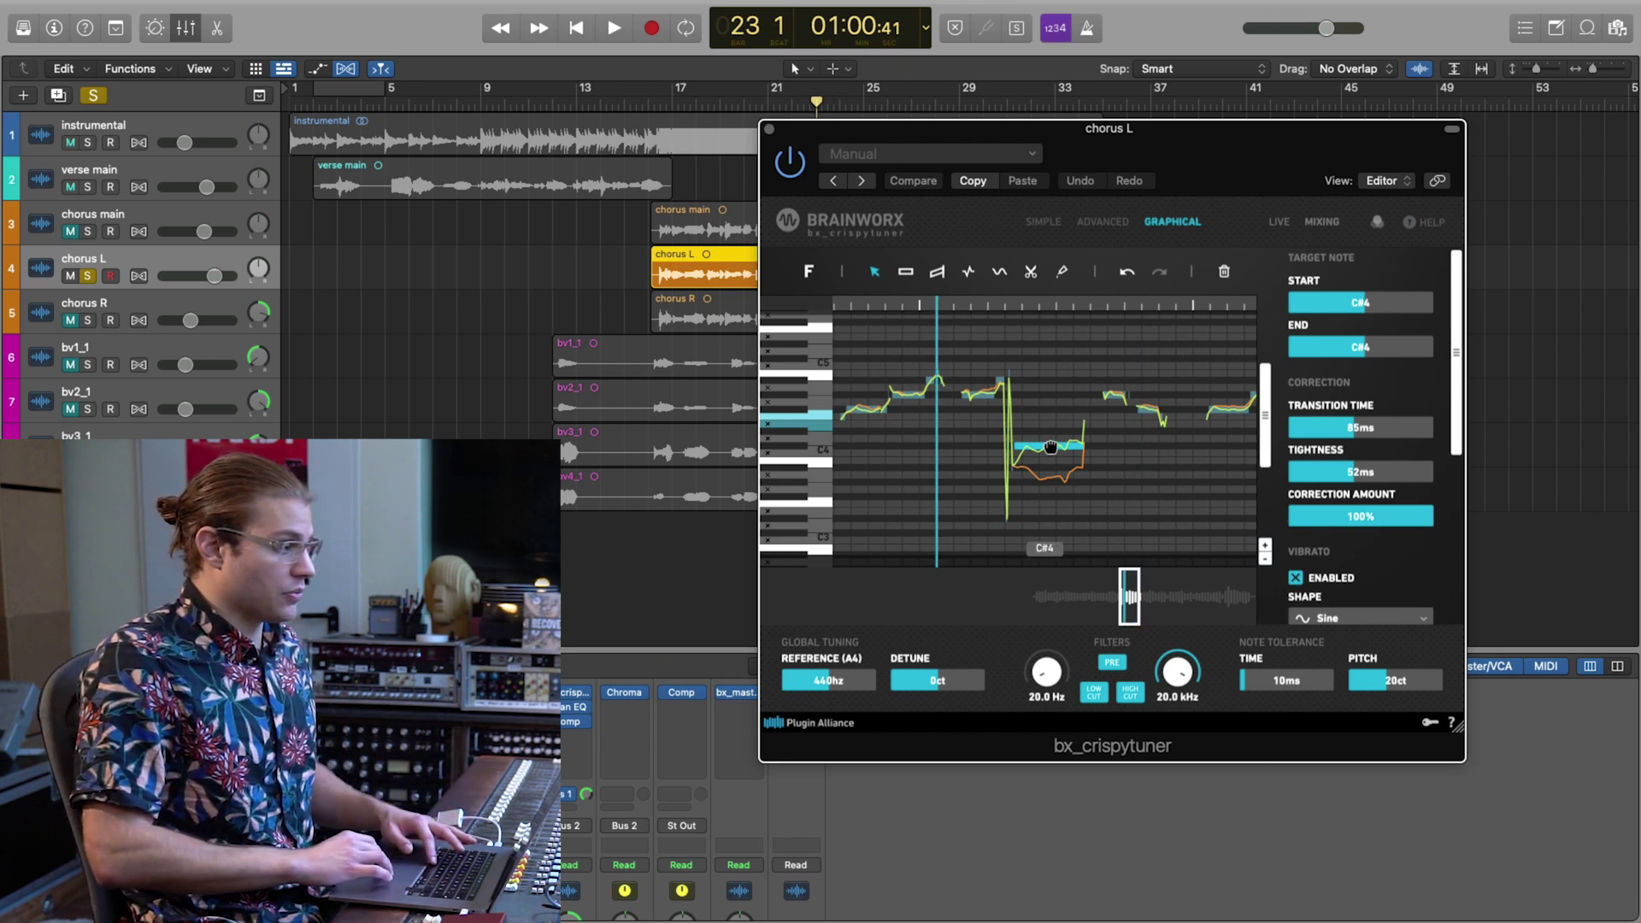
key(space)
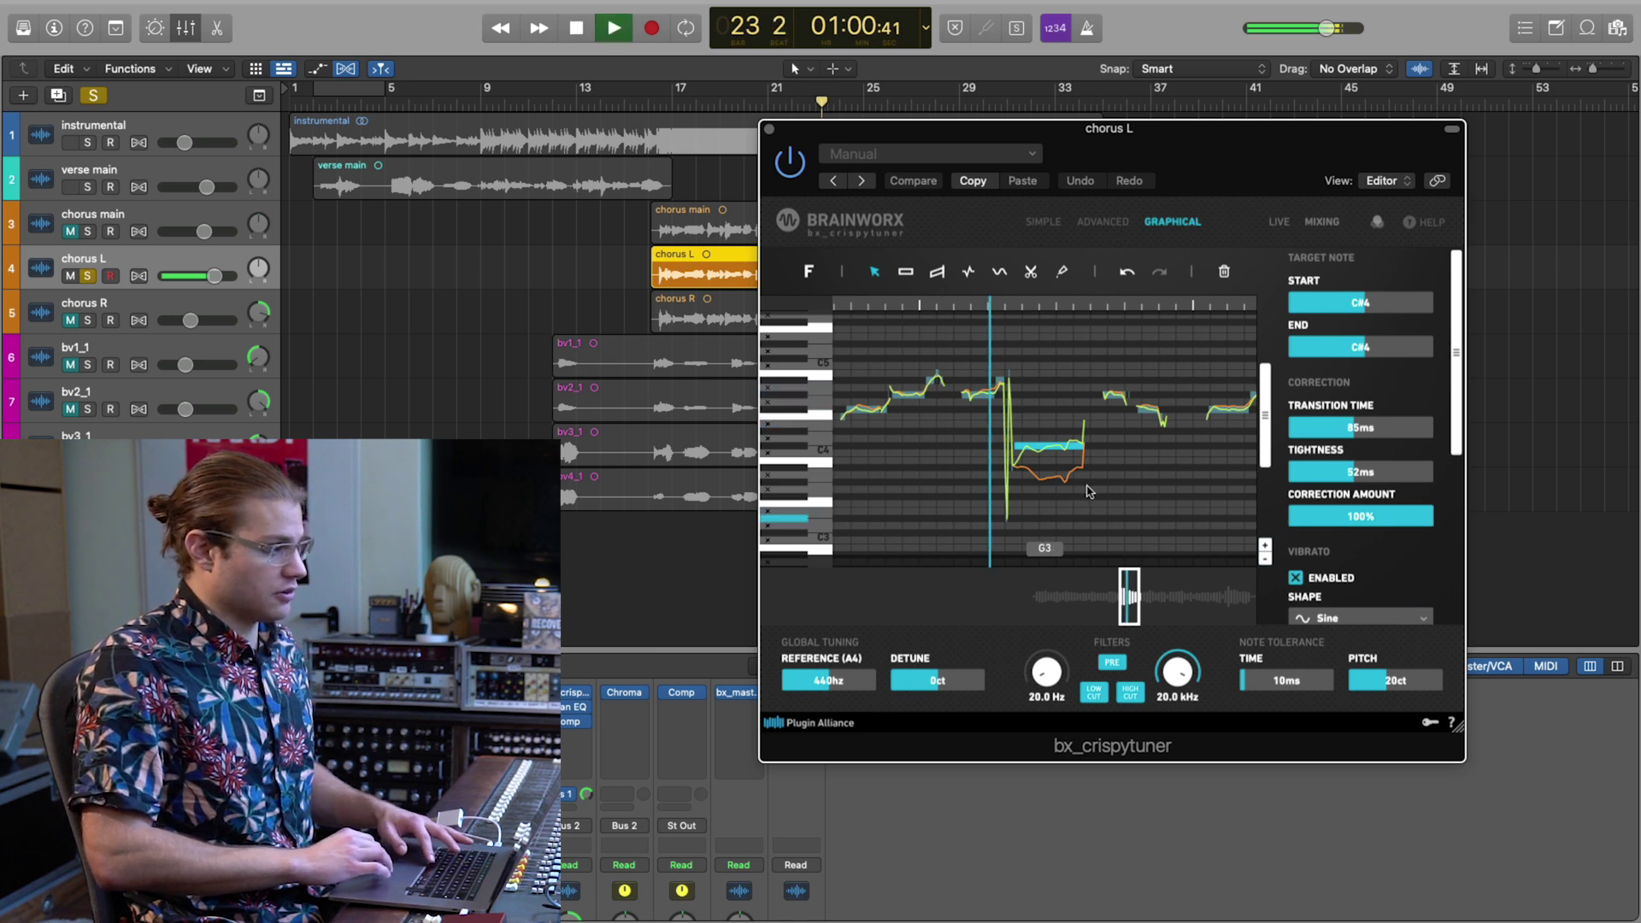
key(space)
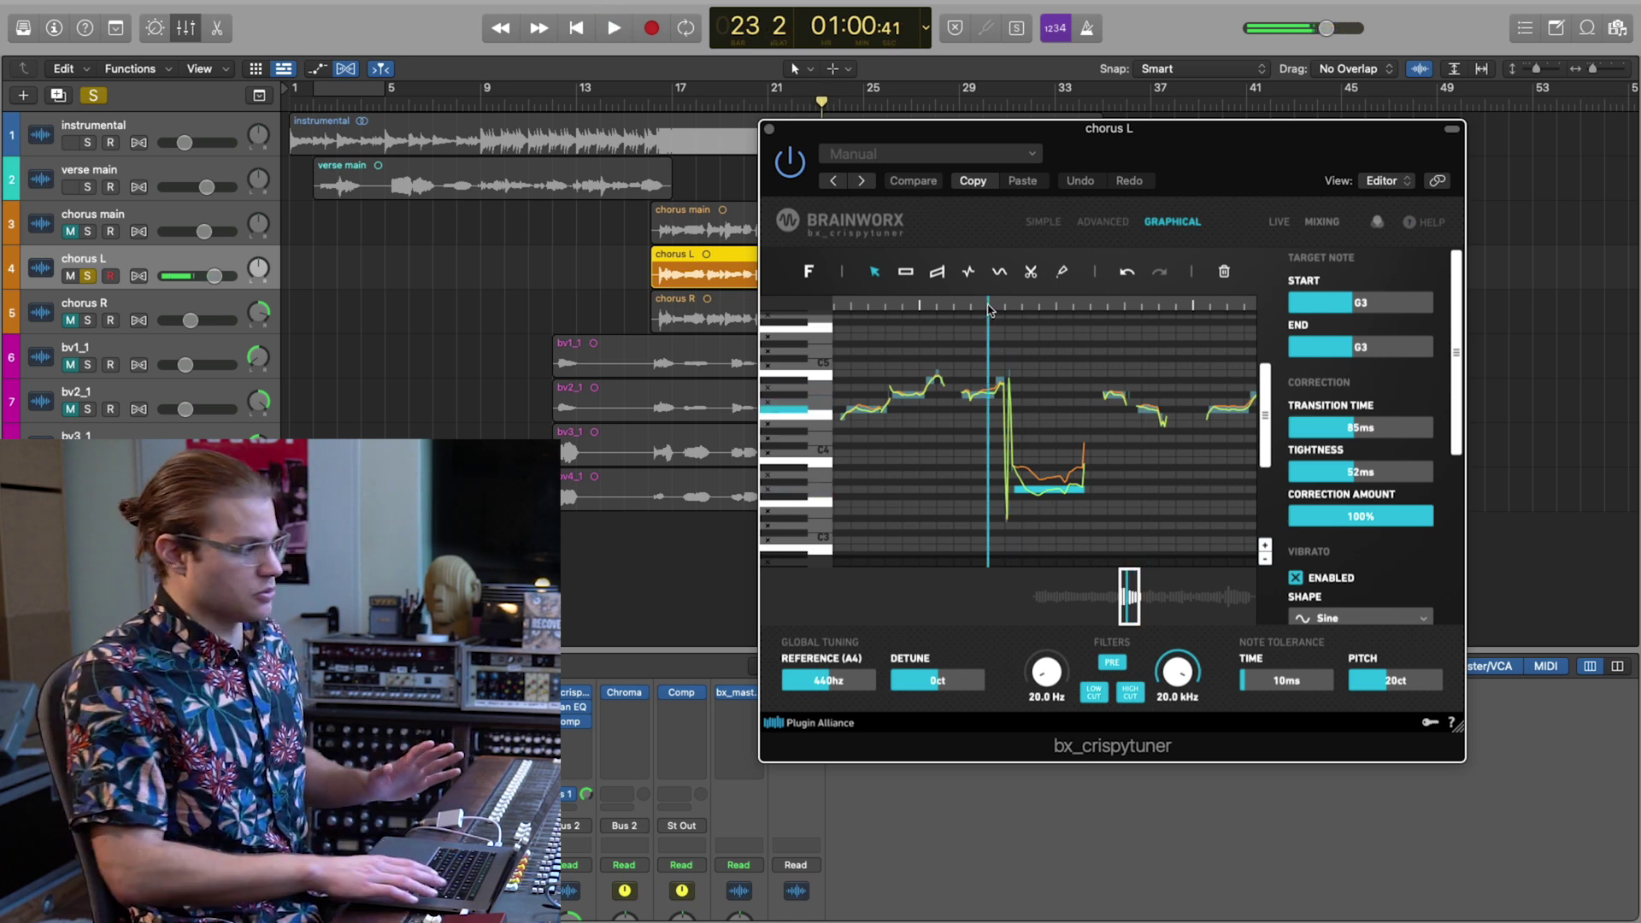
Delete the low-octave phrase and its neighbouring jump, selecting the notes spanning D#3 to B4.
drag(1034, 362, 961, 538)
scroll(965, 539, down, 3)
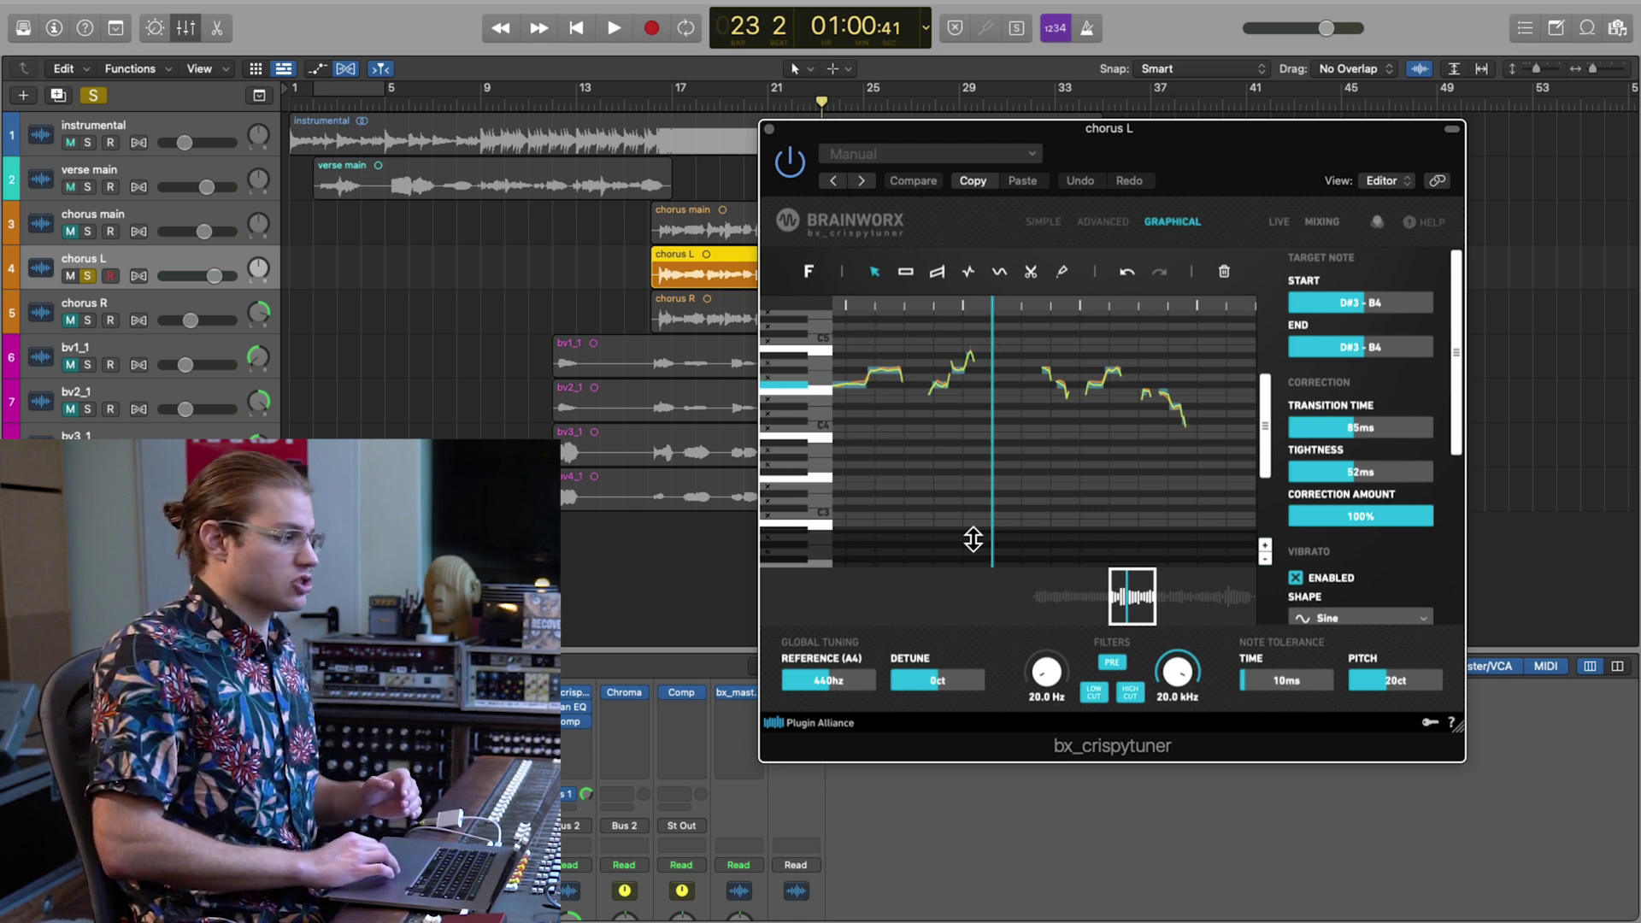
Examine the pitch curves across the chorus L track, before and after the deleted phrase.
scroll(972, 539, down, 5)
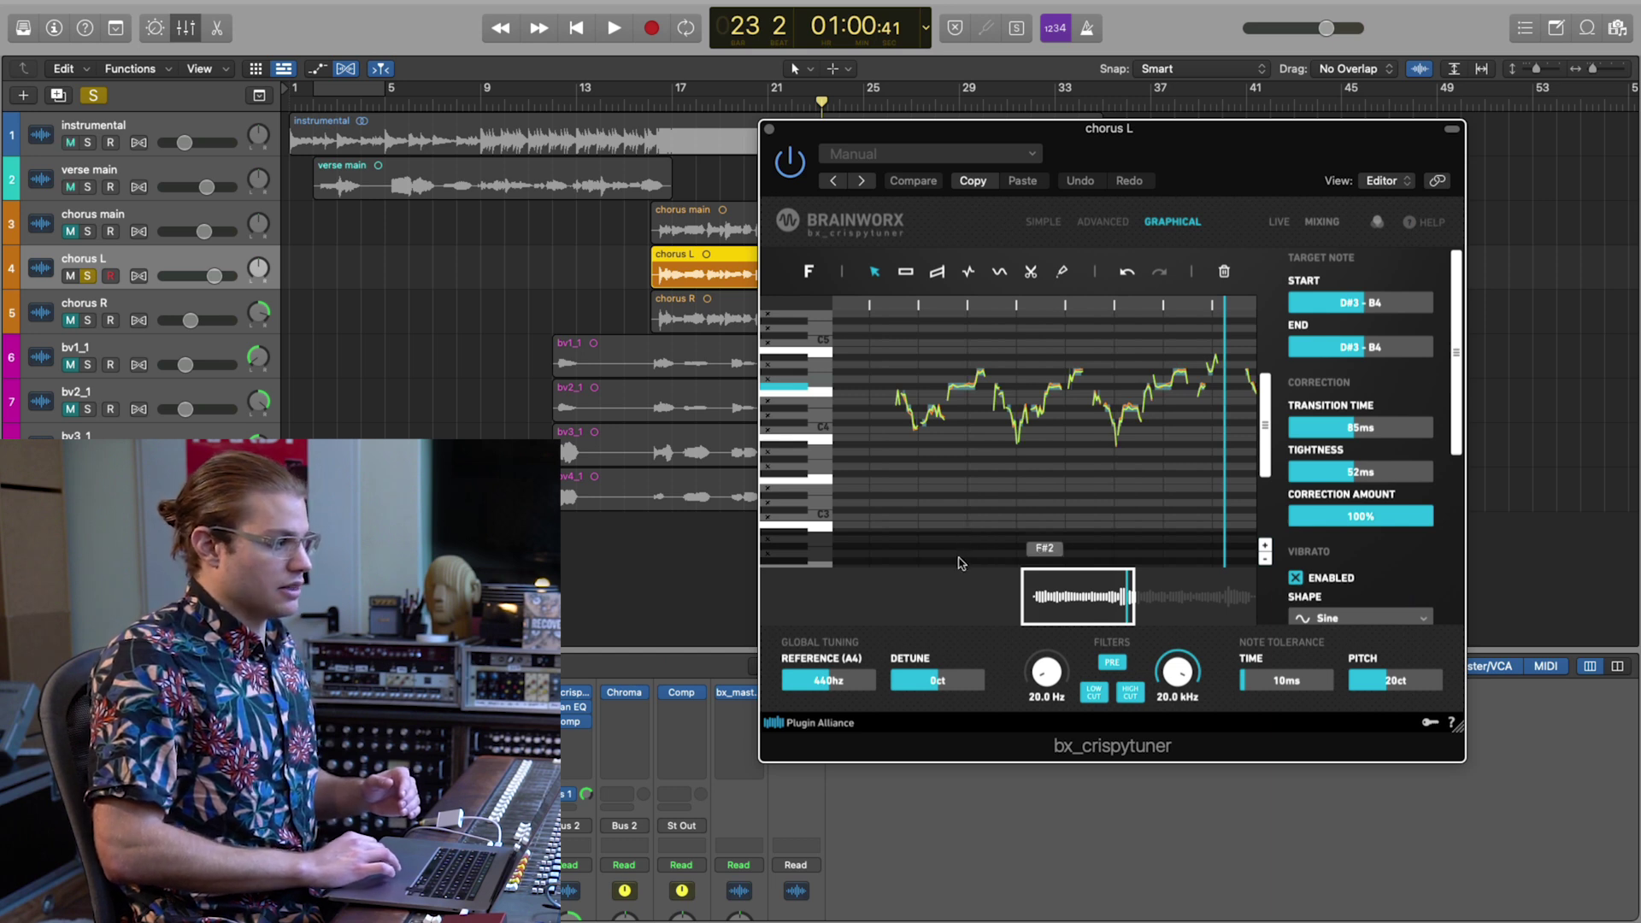
scroll(961, 560, up, 5)
scroll(931, 422, down, 8)
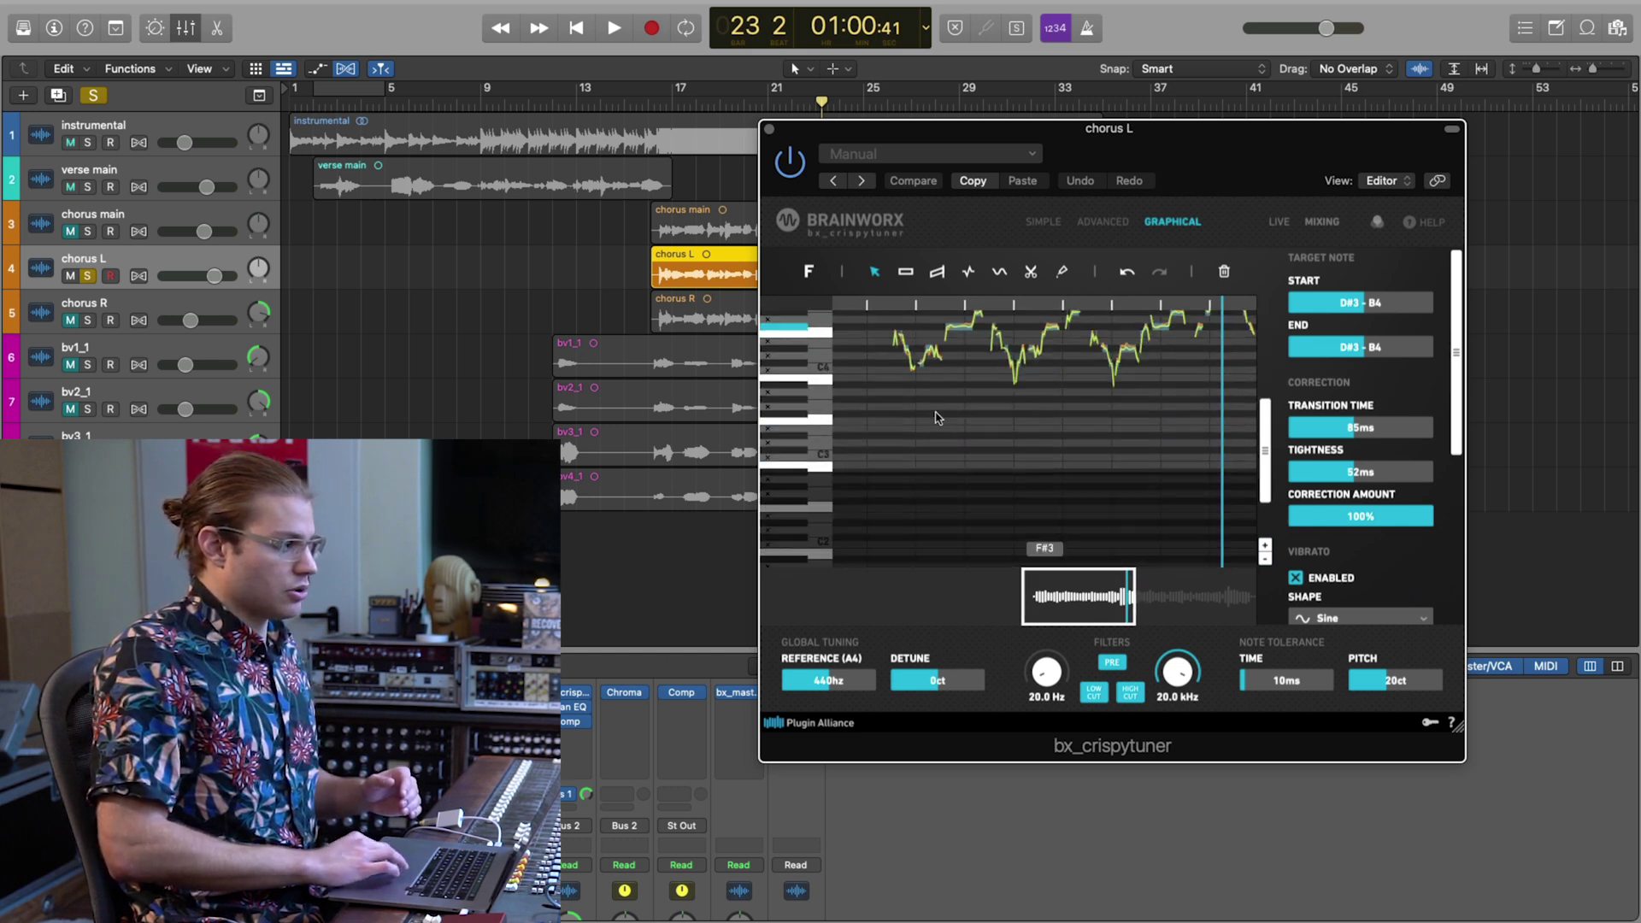
scroll(996, 451, right, 5)
scroll(976, 509, up, 3)
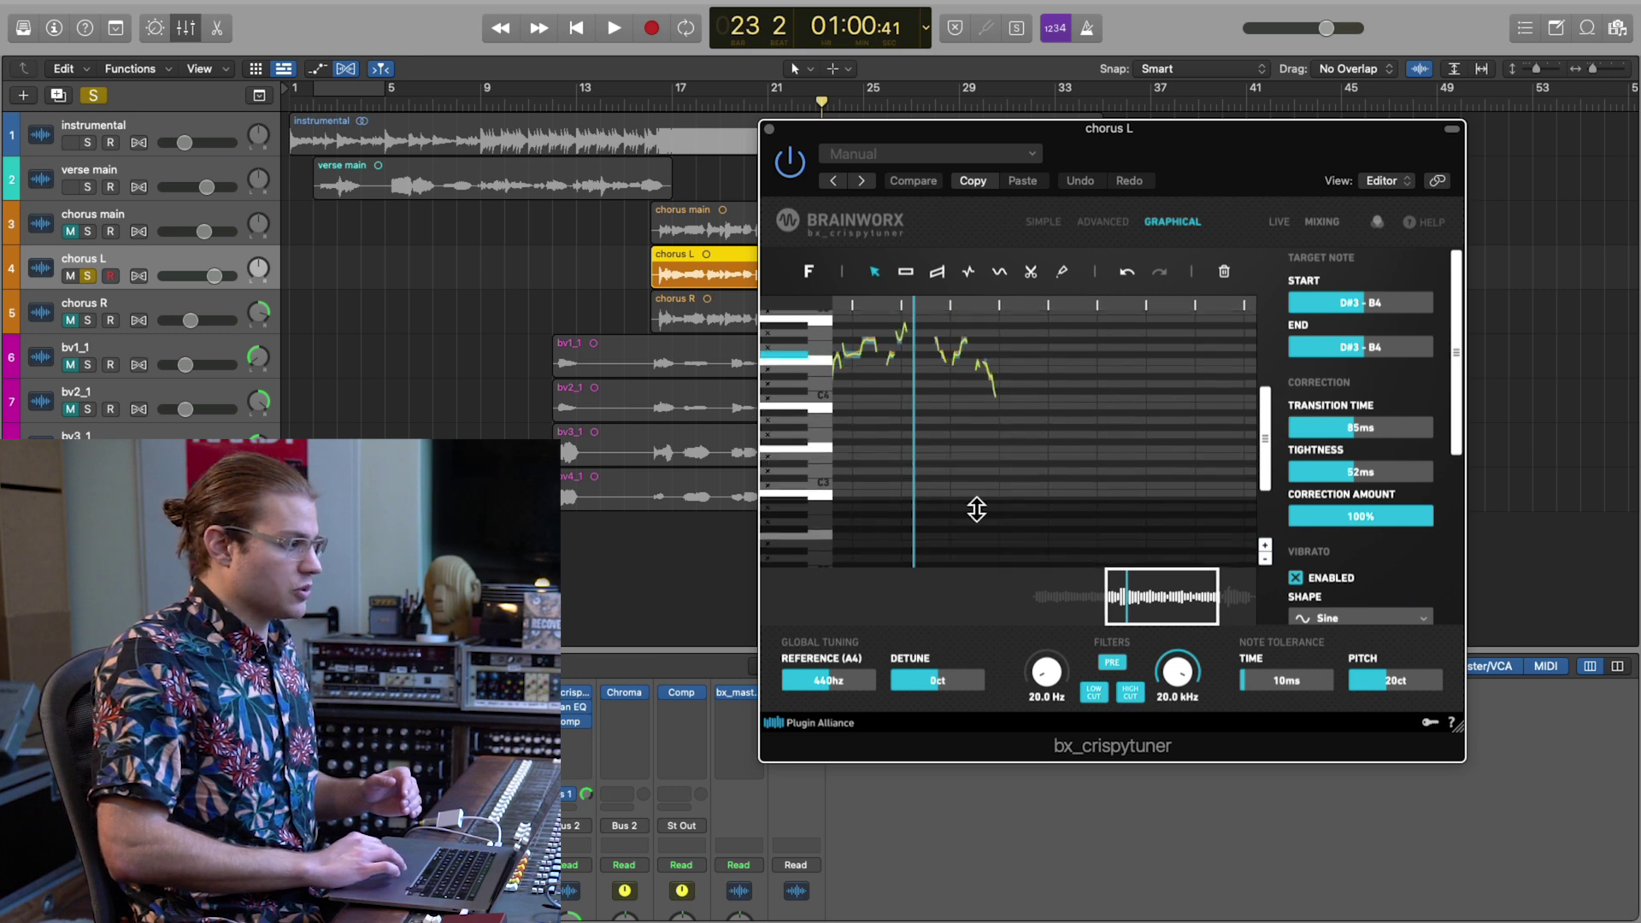
drag(976, 509, 1003, 412)
scroll(1003, 412, left, 5)
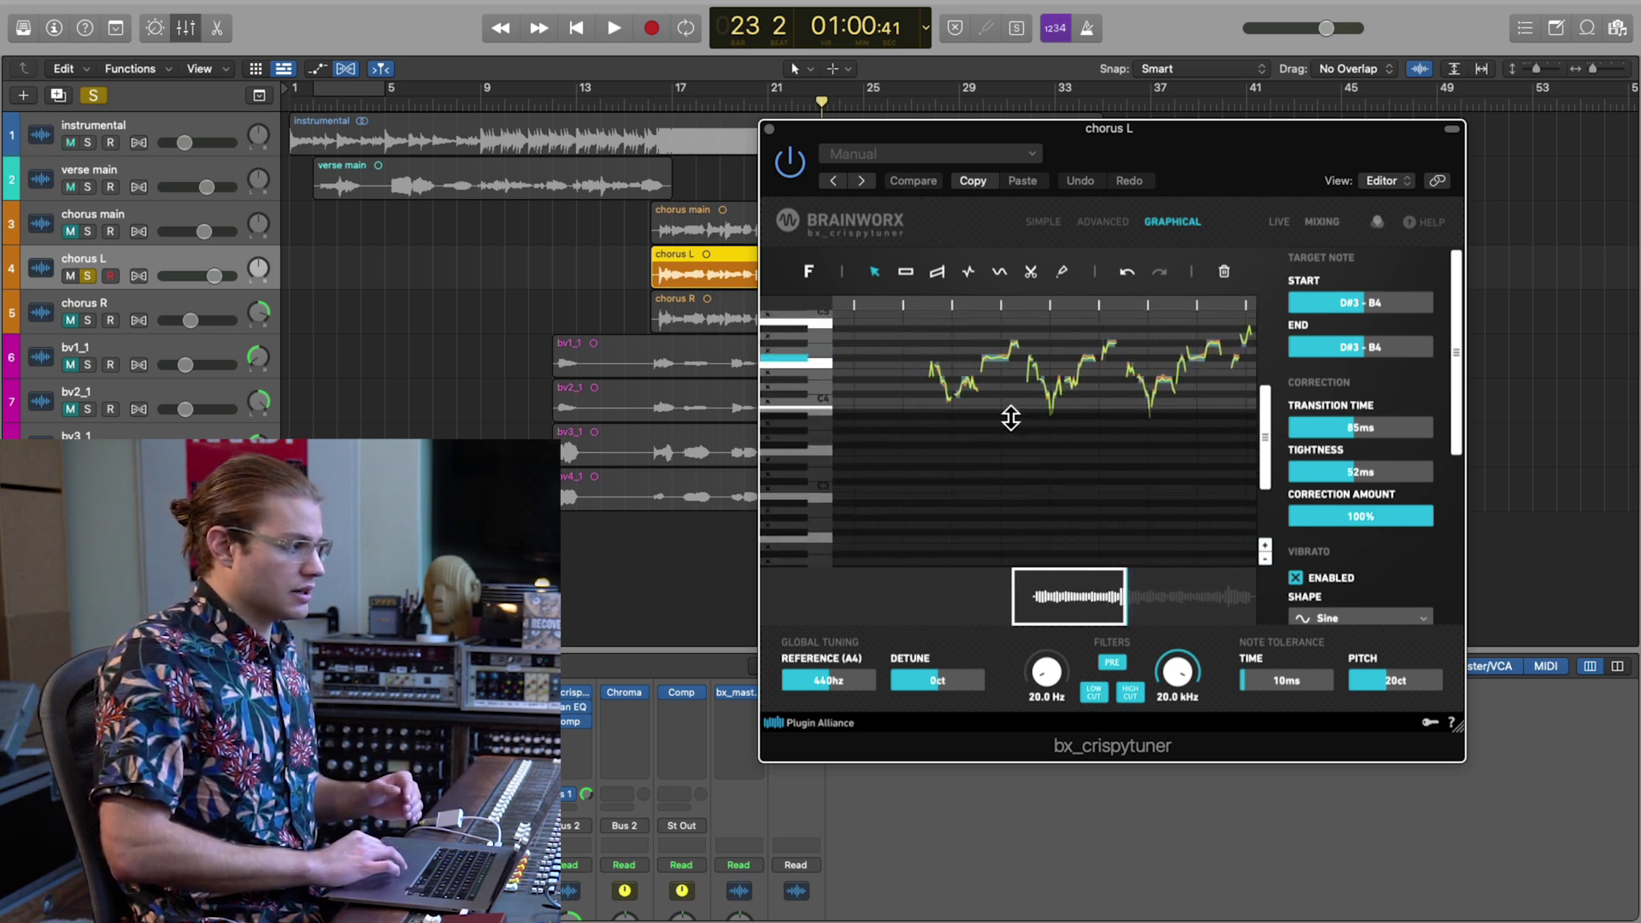
scroll(1010, 418, right, 5)
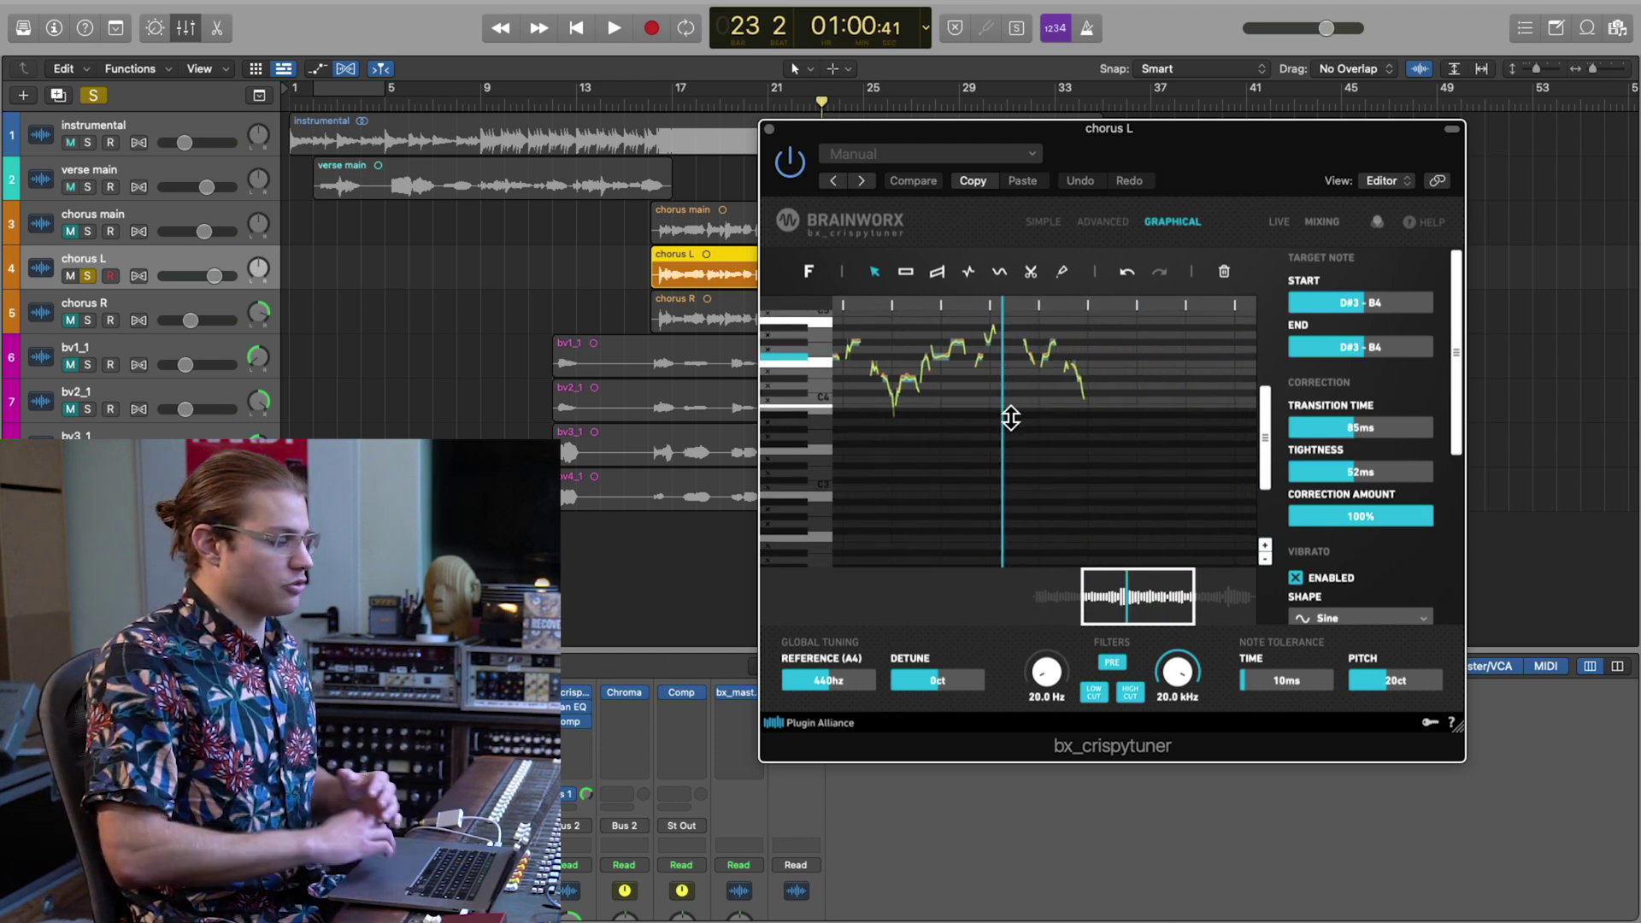
Play chorus L from bar 22 through the gap to re-detect the deleted phrase, and review its notes.
scroll(1010, 418, up, 4)
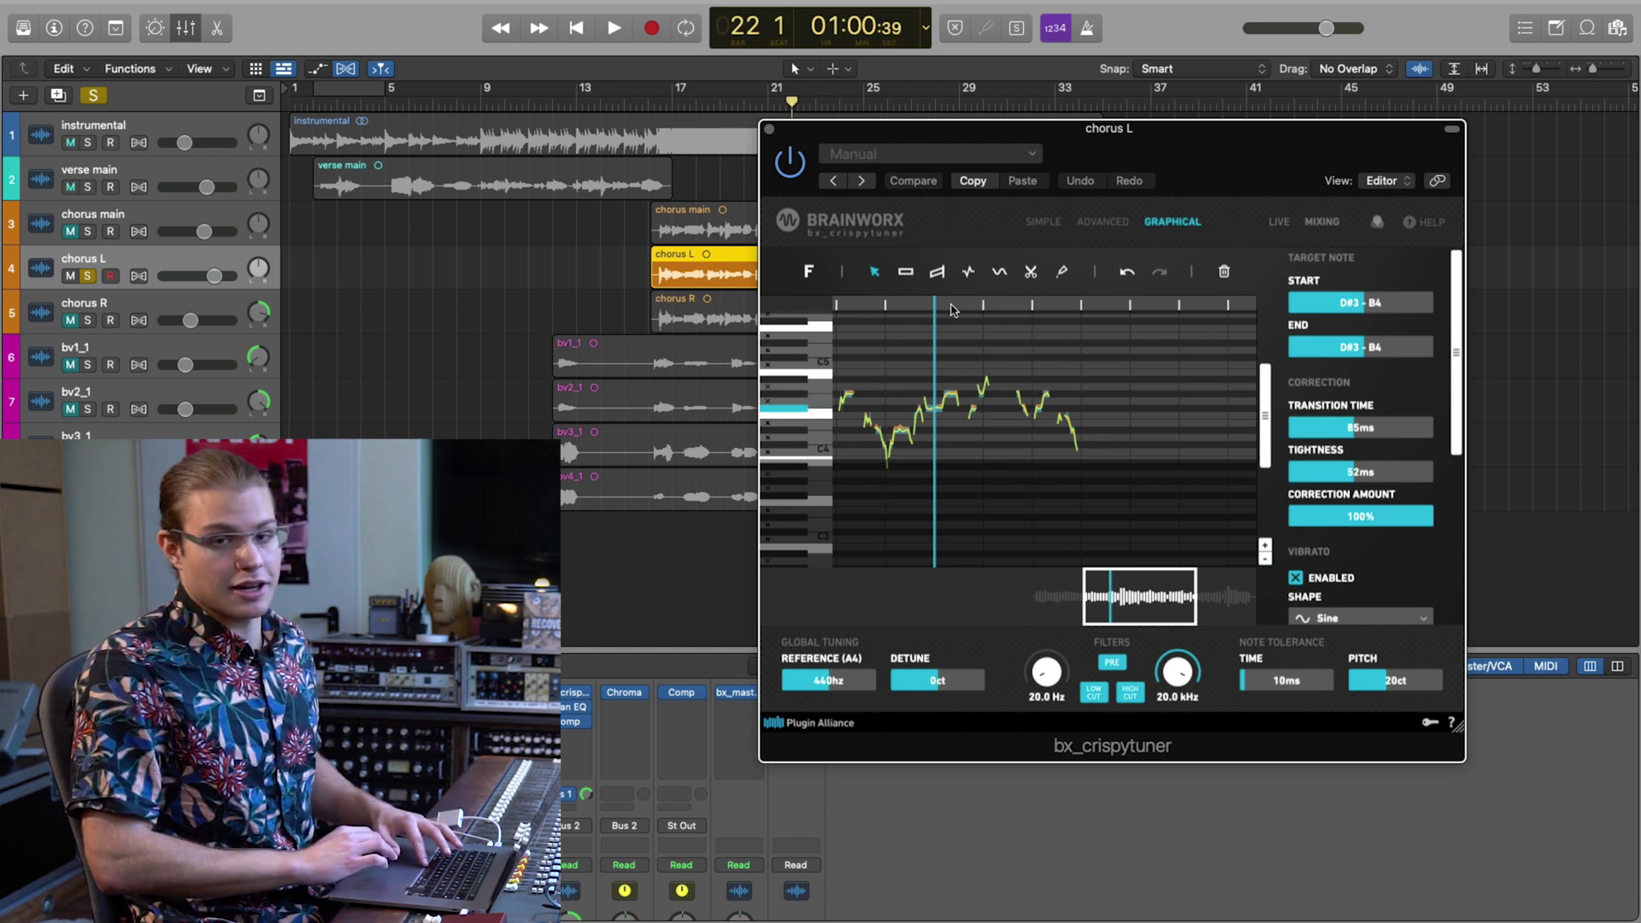
key(space)
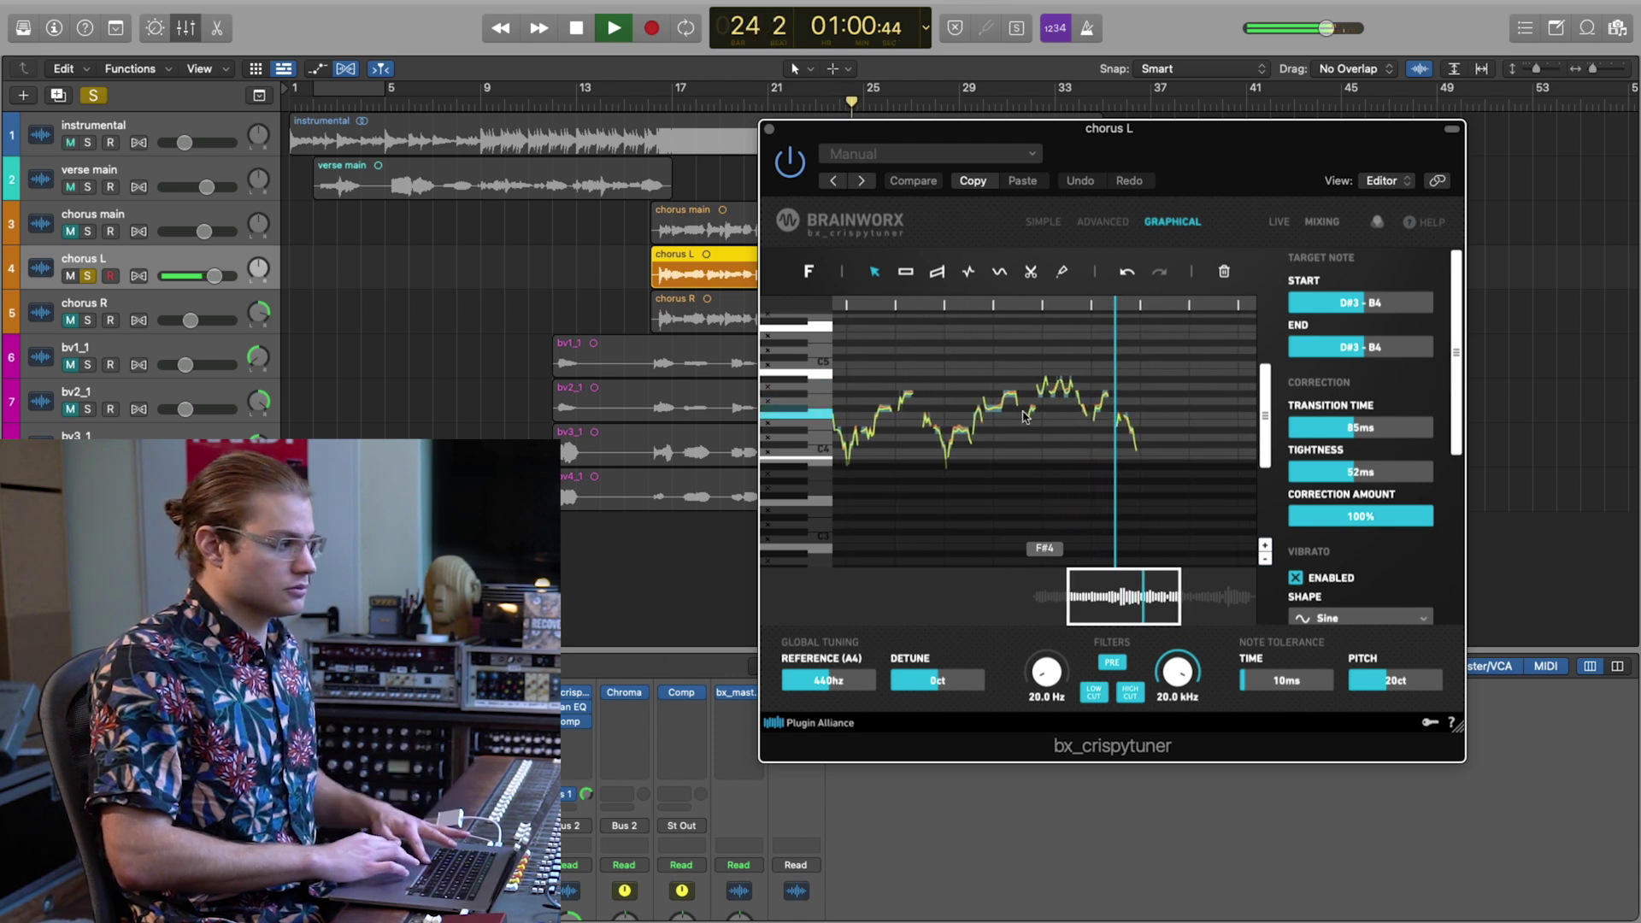
key(space)
scroll(1025, 417, down, 5)
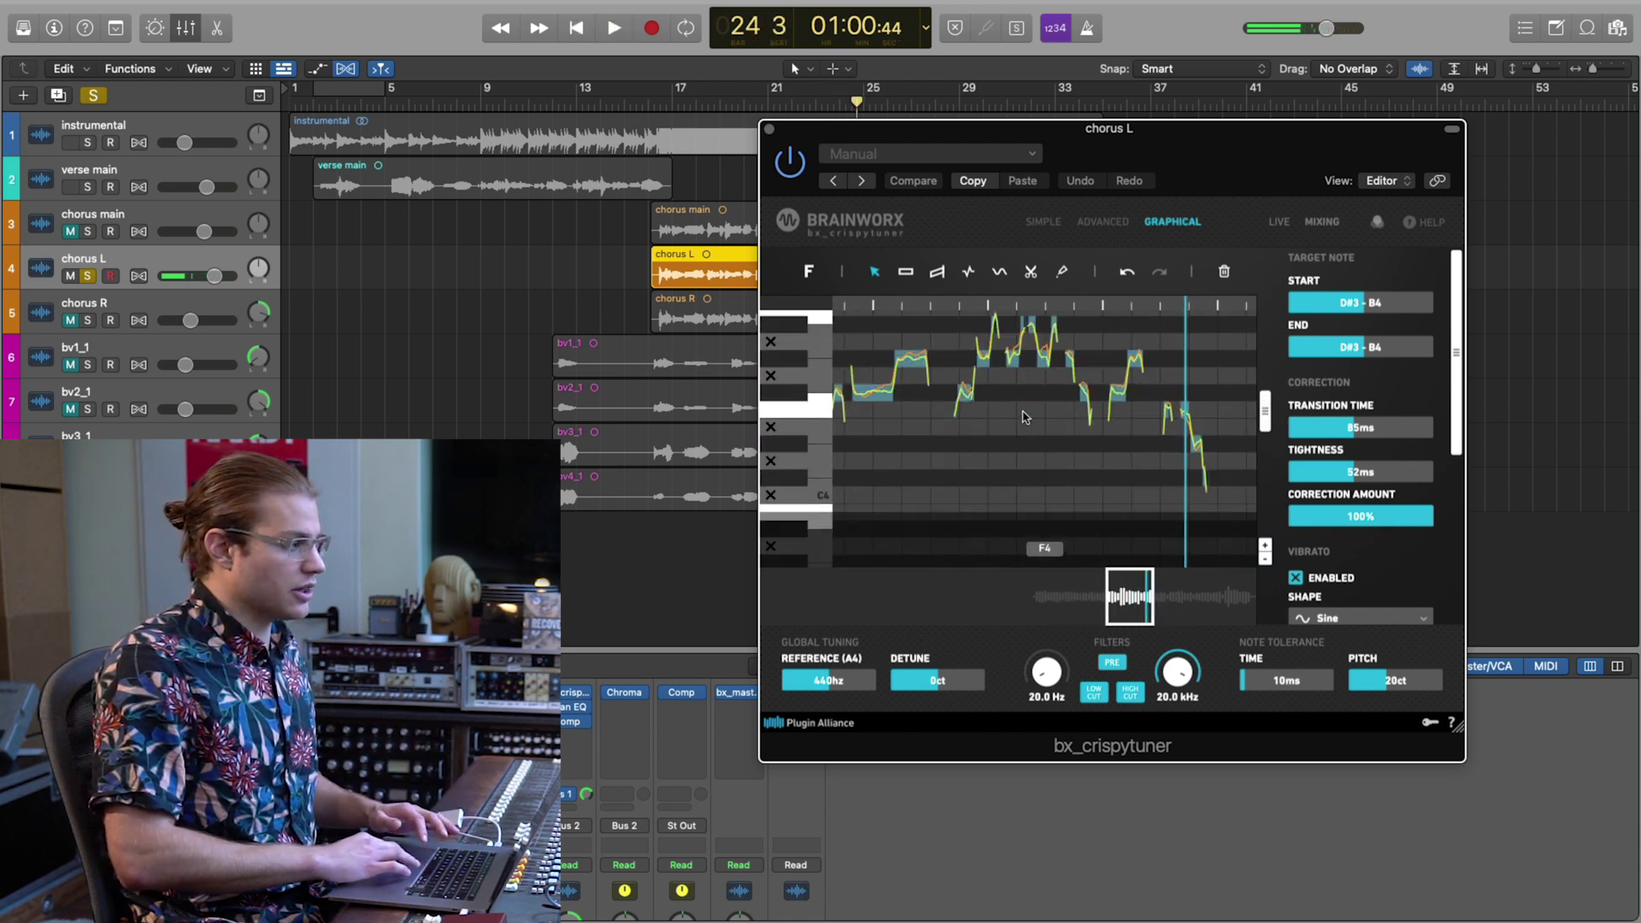
drag(984, 438, 1125, 541)
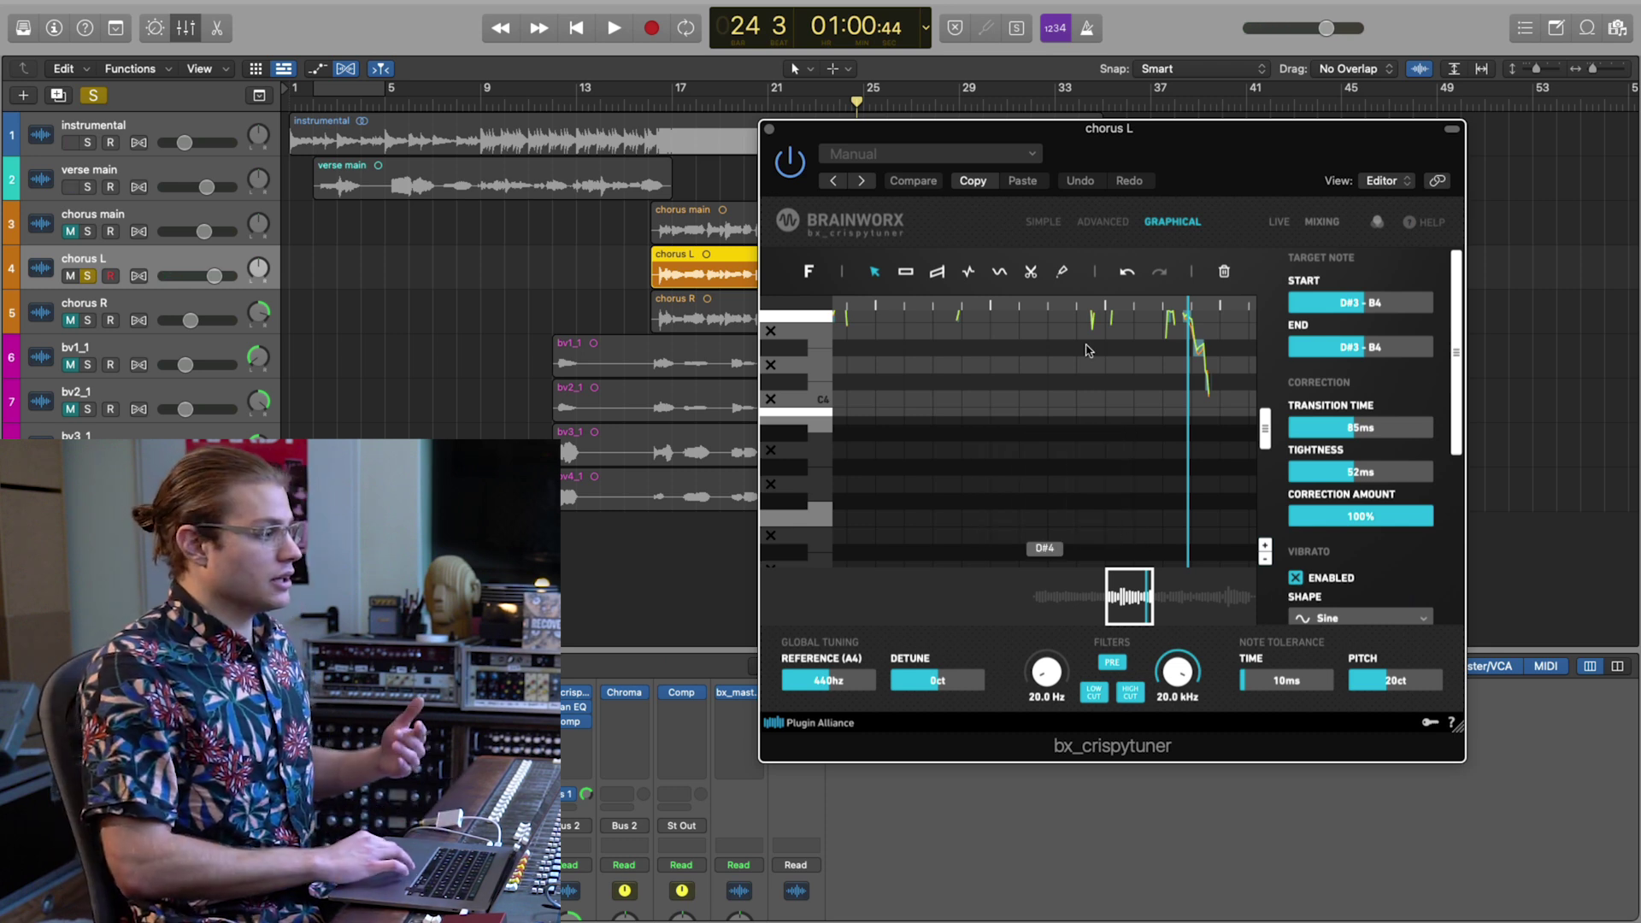
scroll(1087, 350, up, 5)
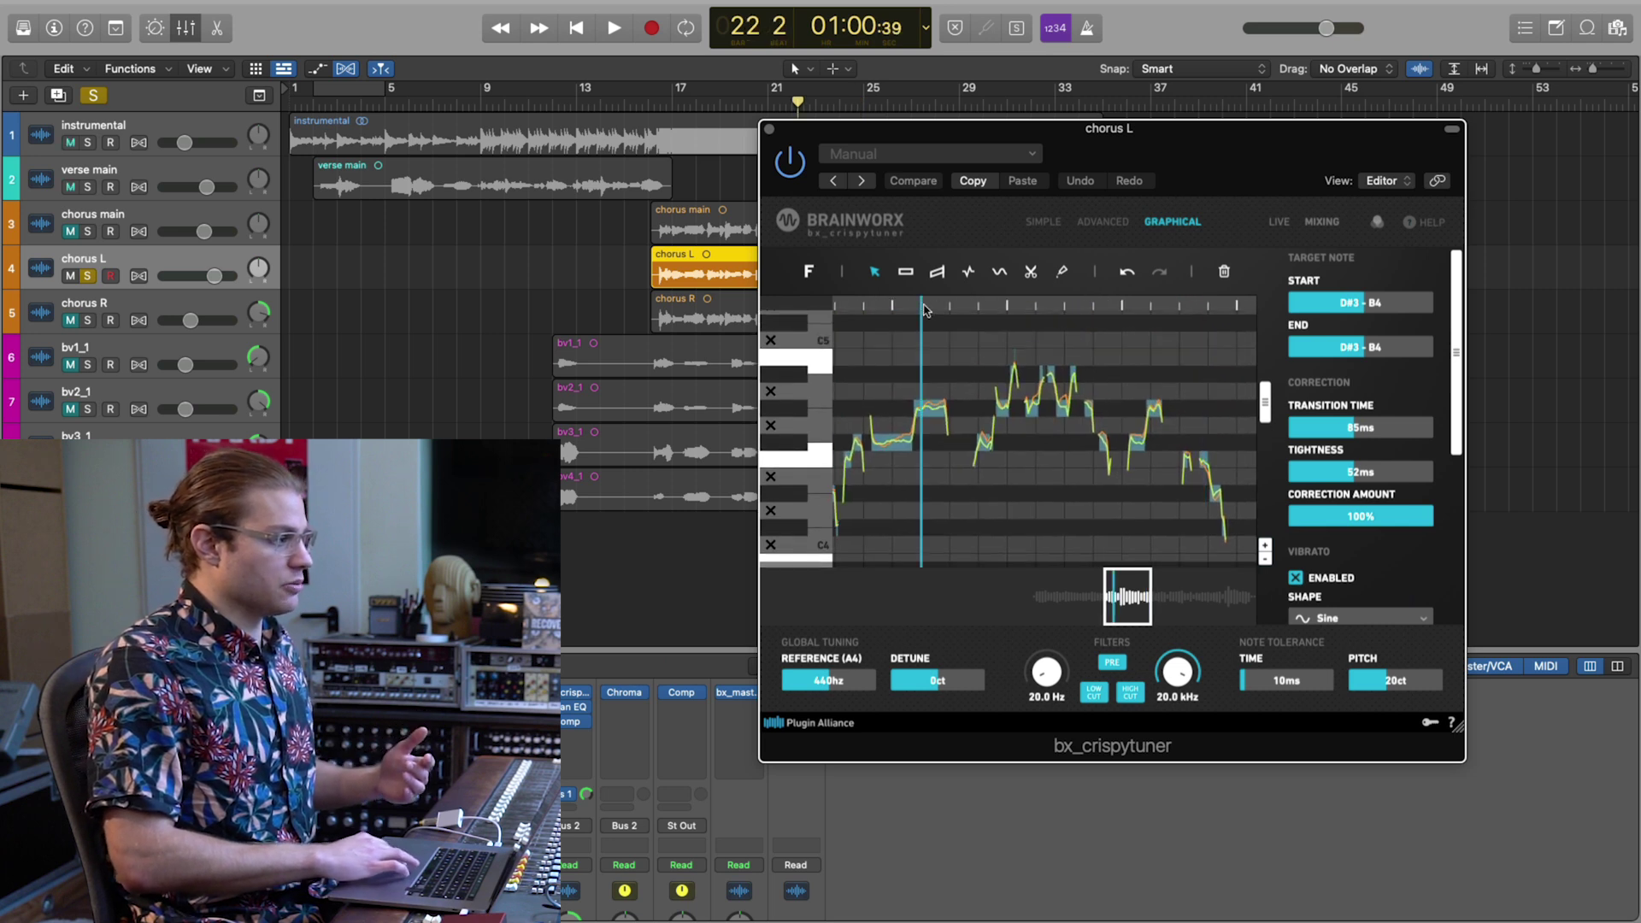
scroll(924, 310, right, 4)
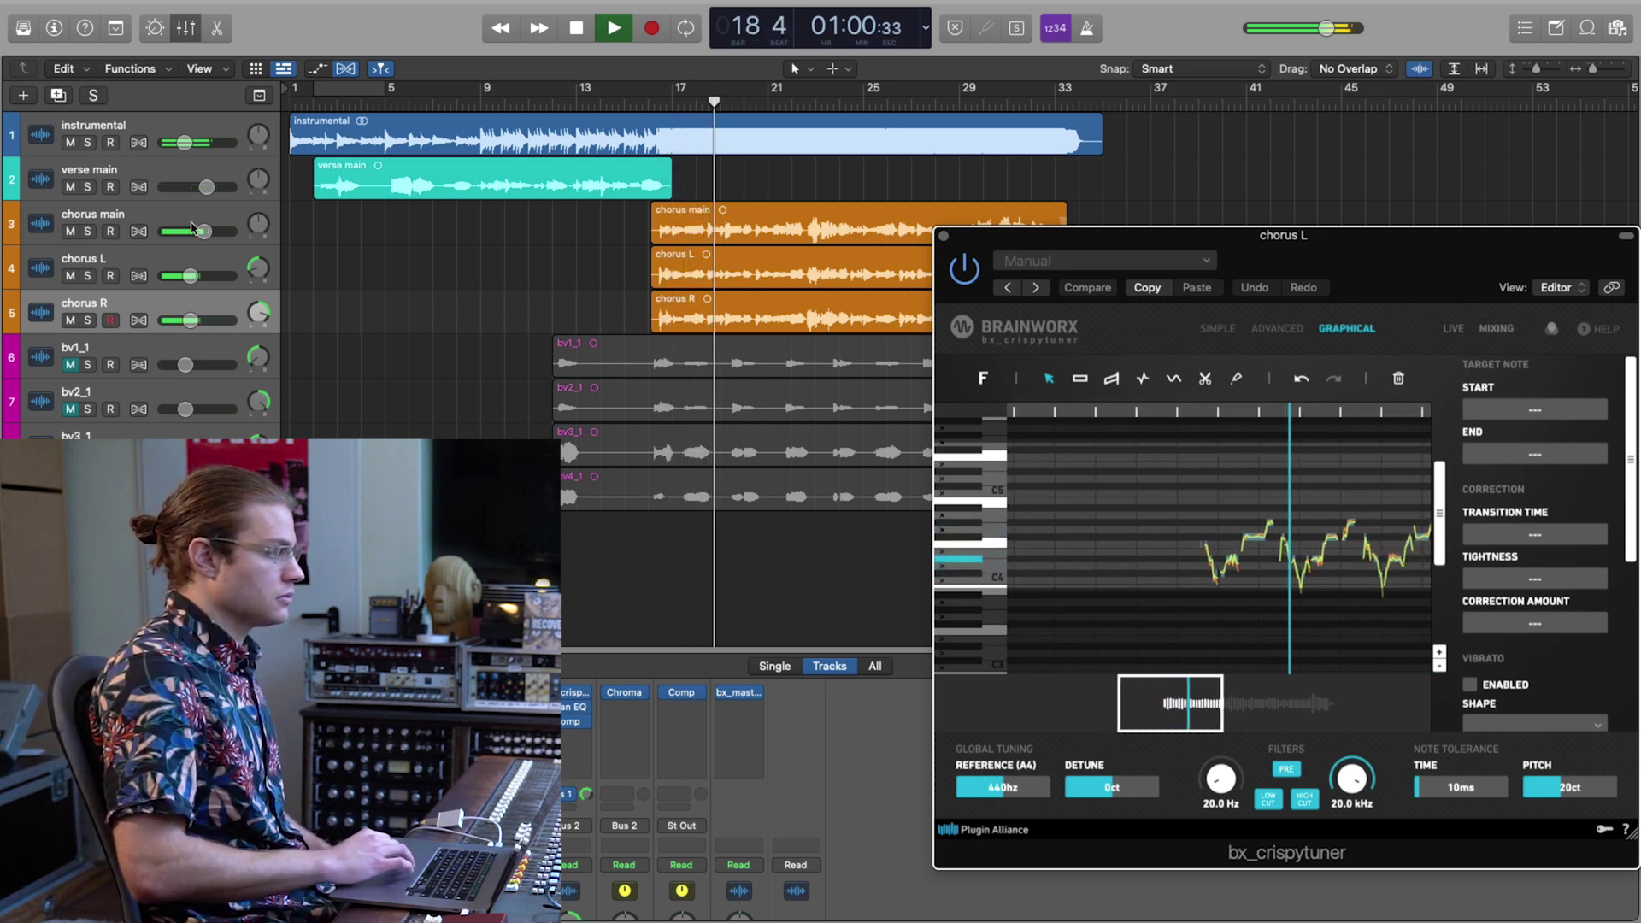
Mute the instrumental track to hear the chorus main, chorus L and chorus R vocals on their own.
click(70, 143)
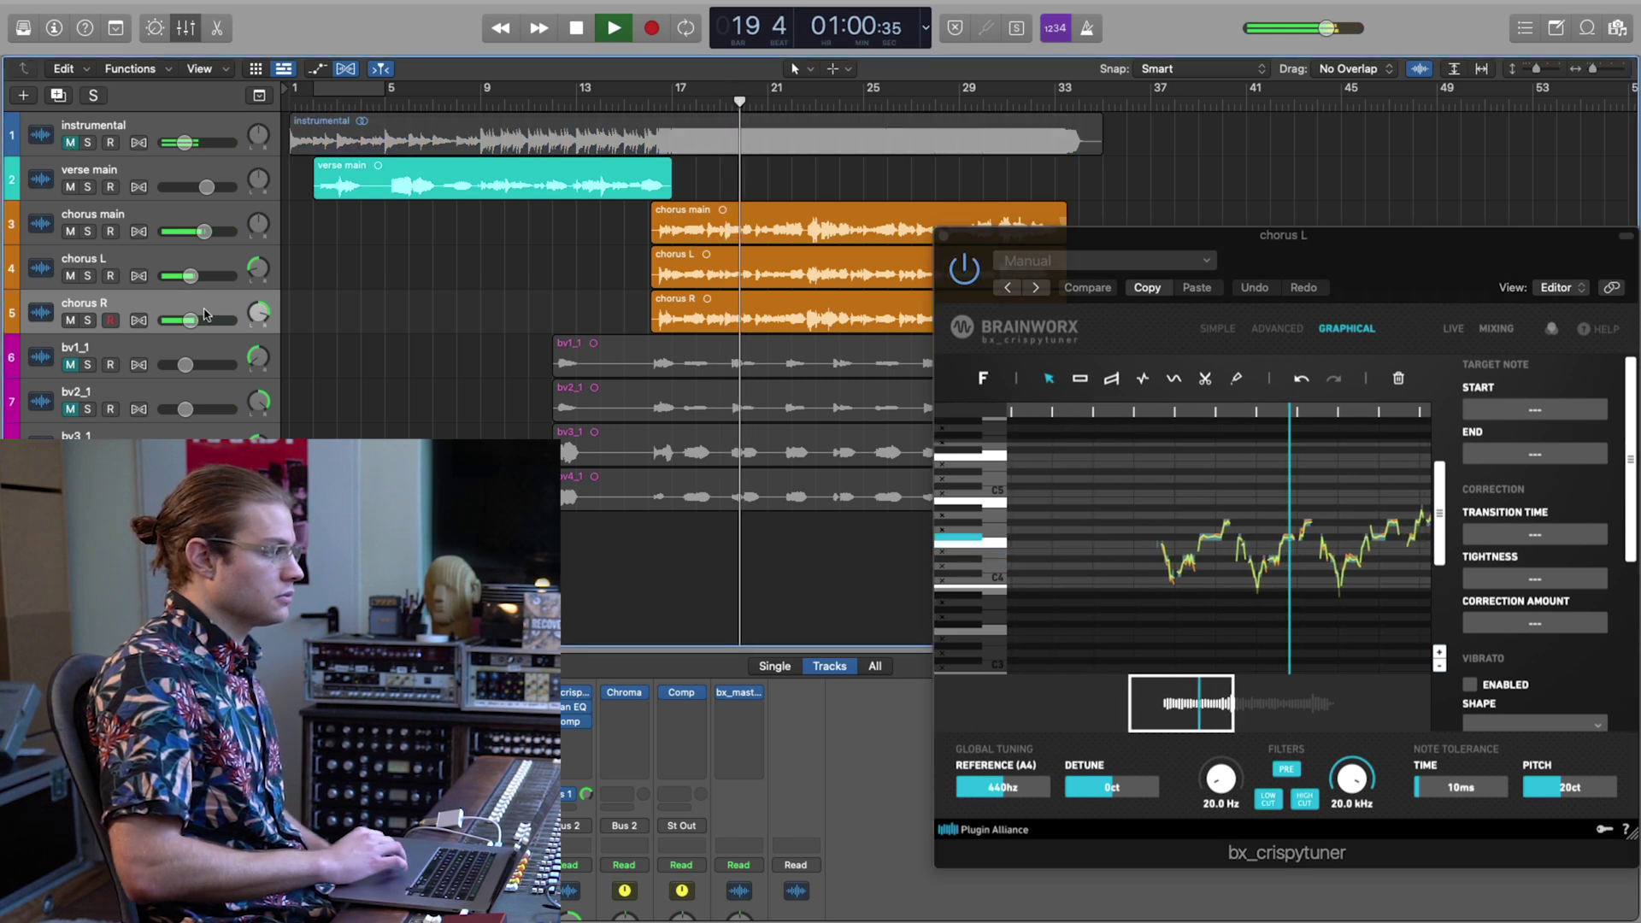
Audition the chorus main vocal soloed, return to hearing the full chorus vocal stack, and stop playback.
click(87, 231)
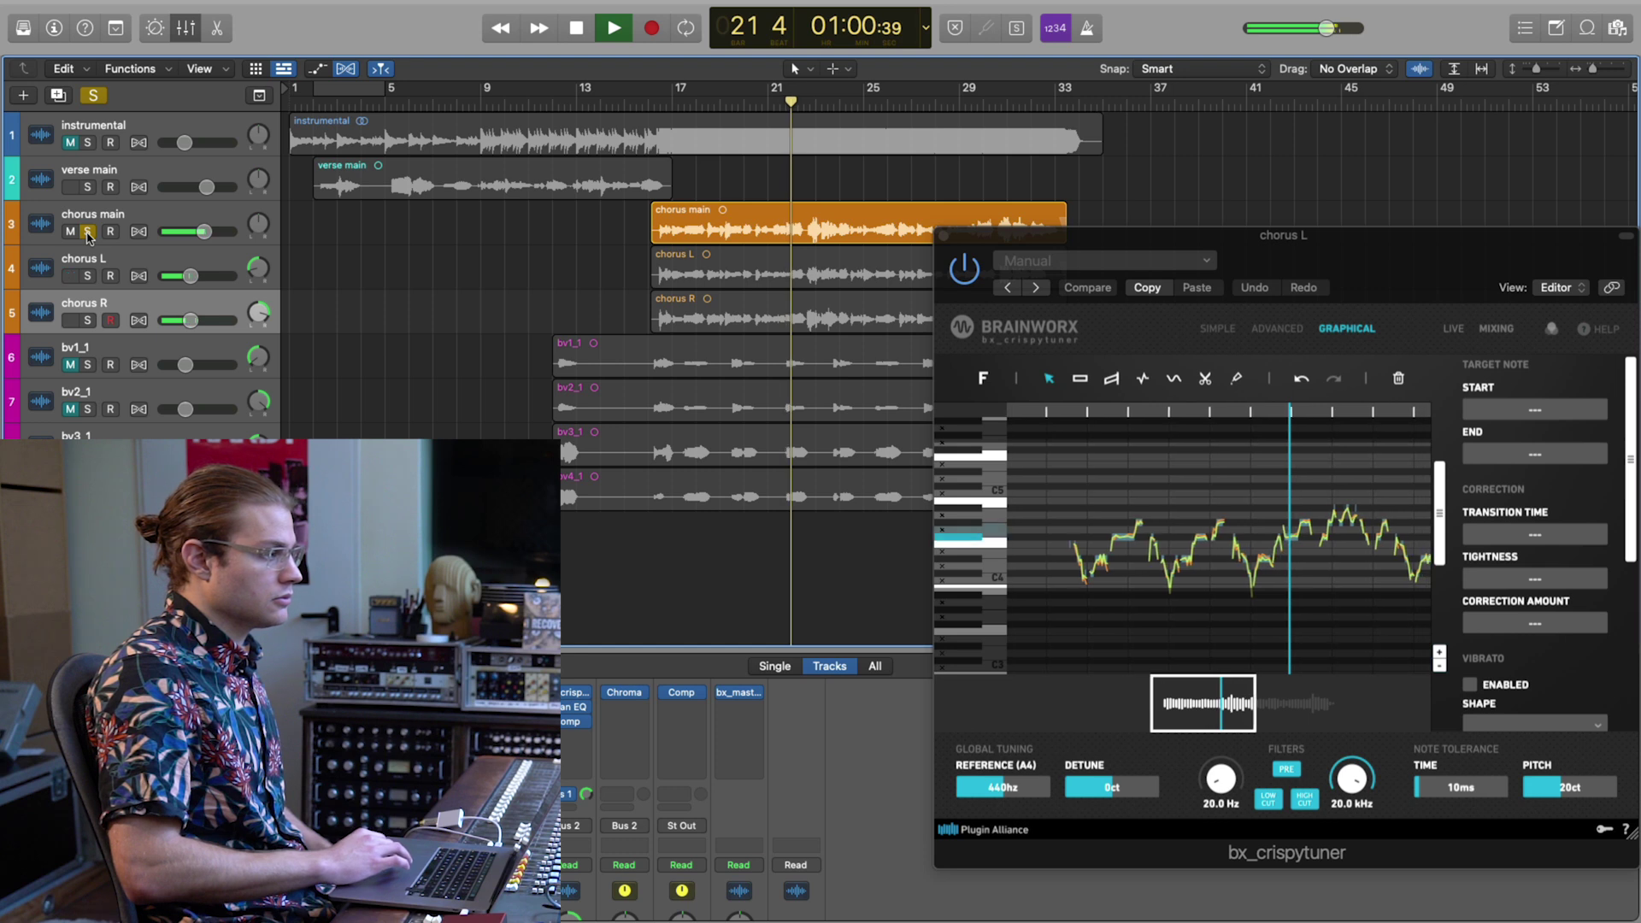
click(87, 232)
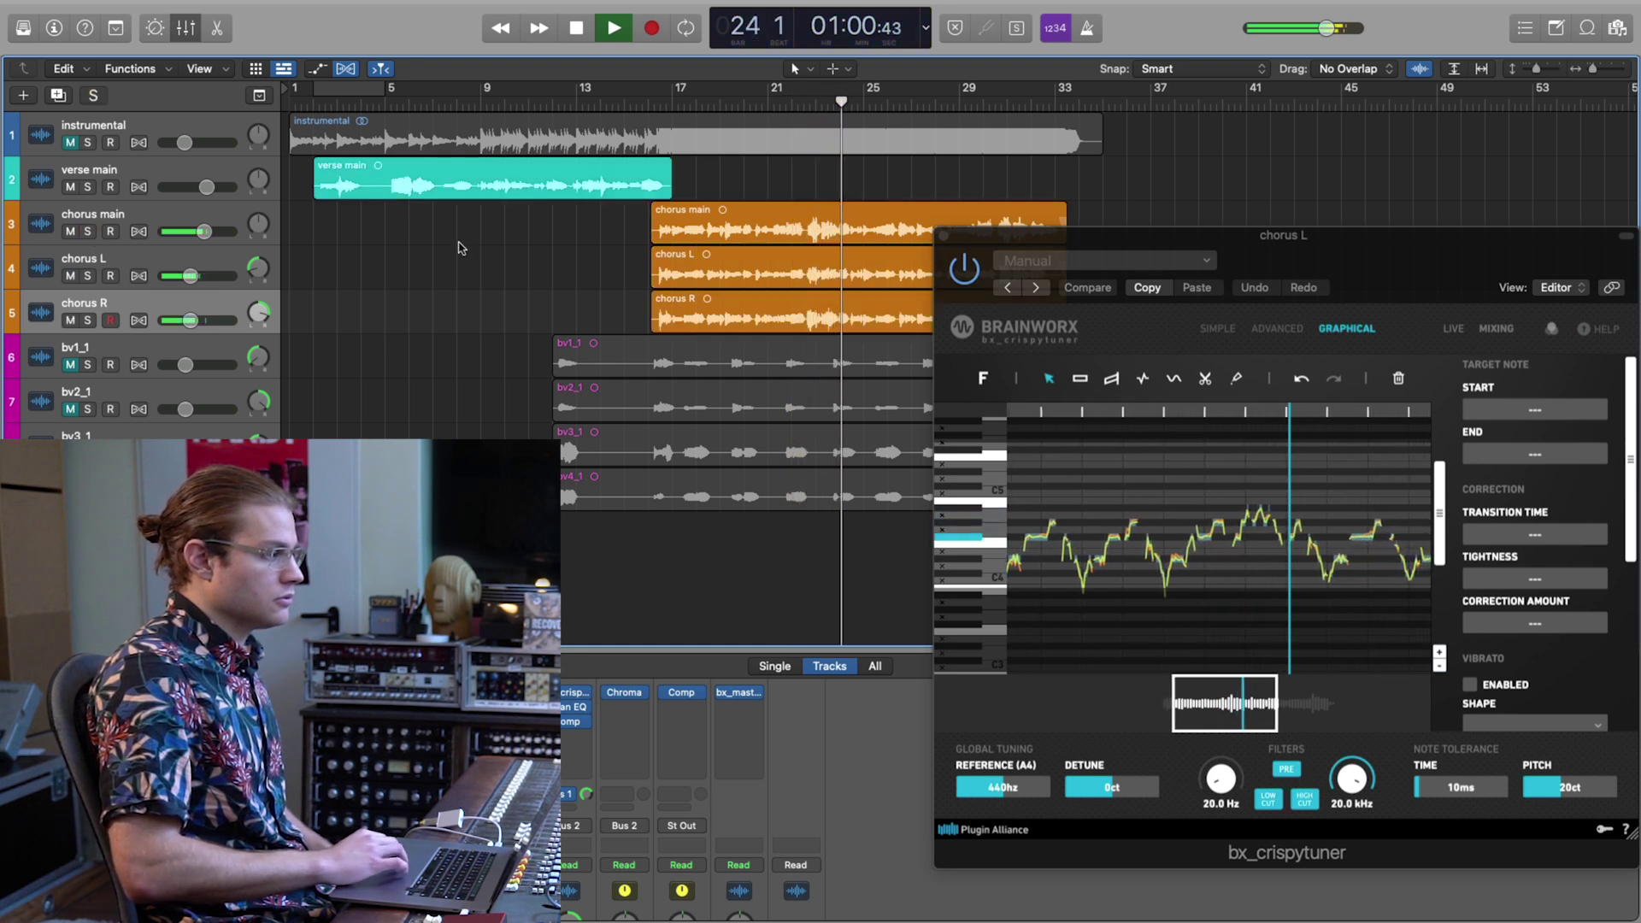
key(space)
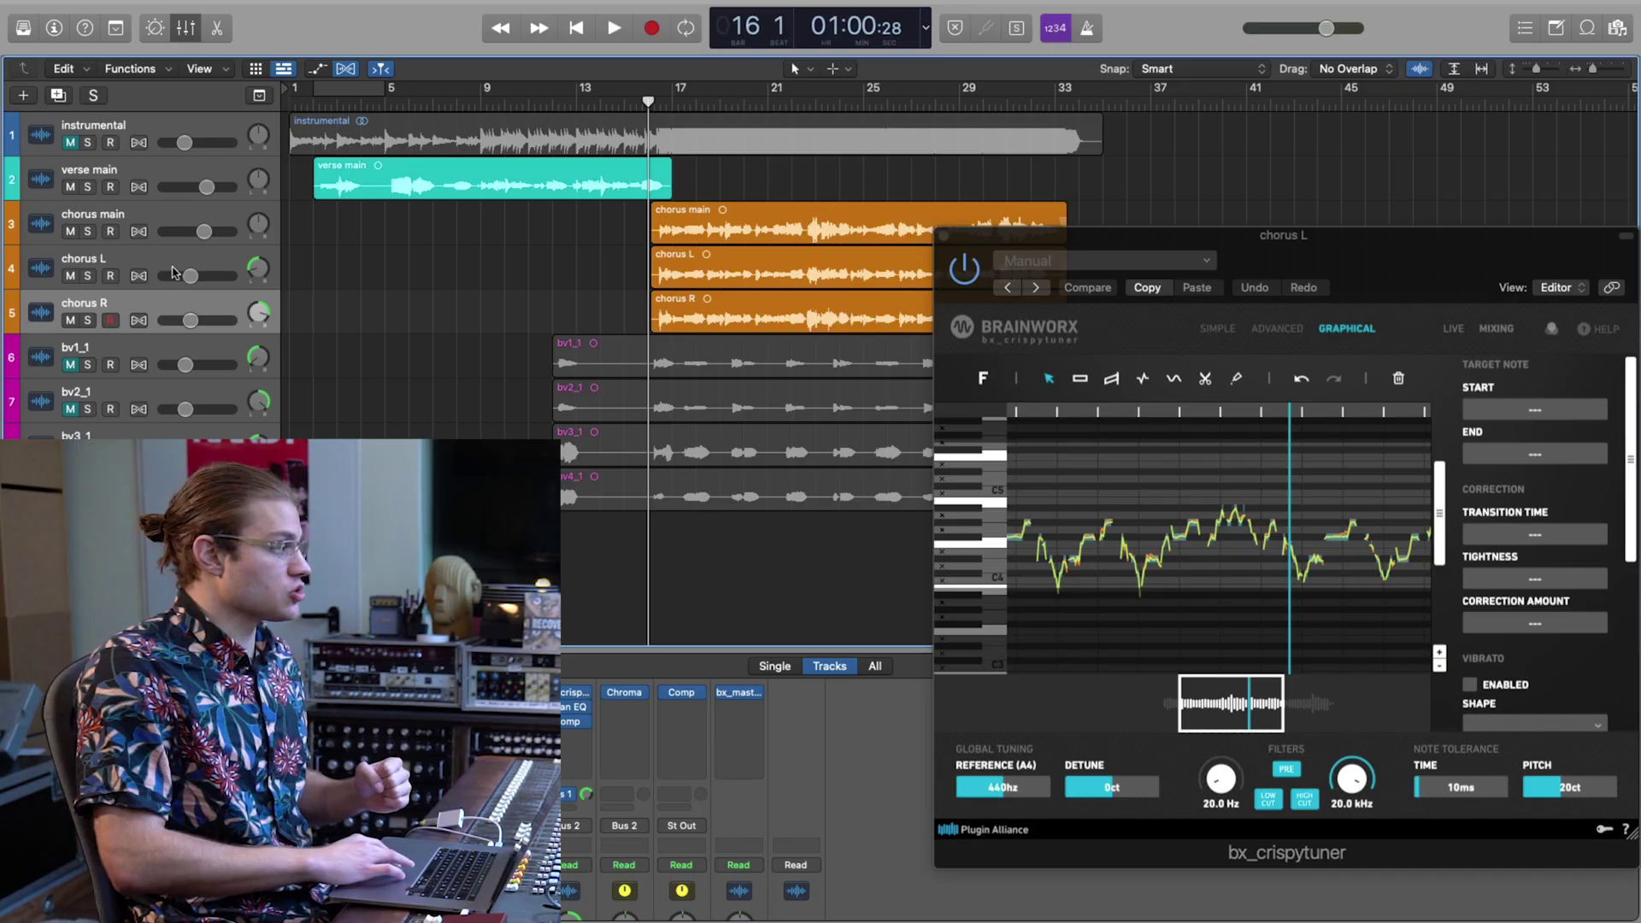
Solo the chorus L track and play it from bar 16 to hear its tuning on its own.
click(174, 272)
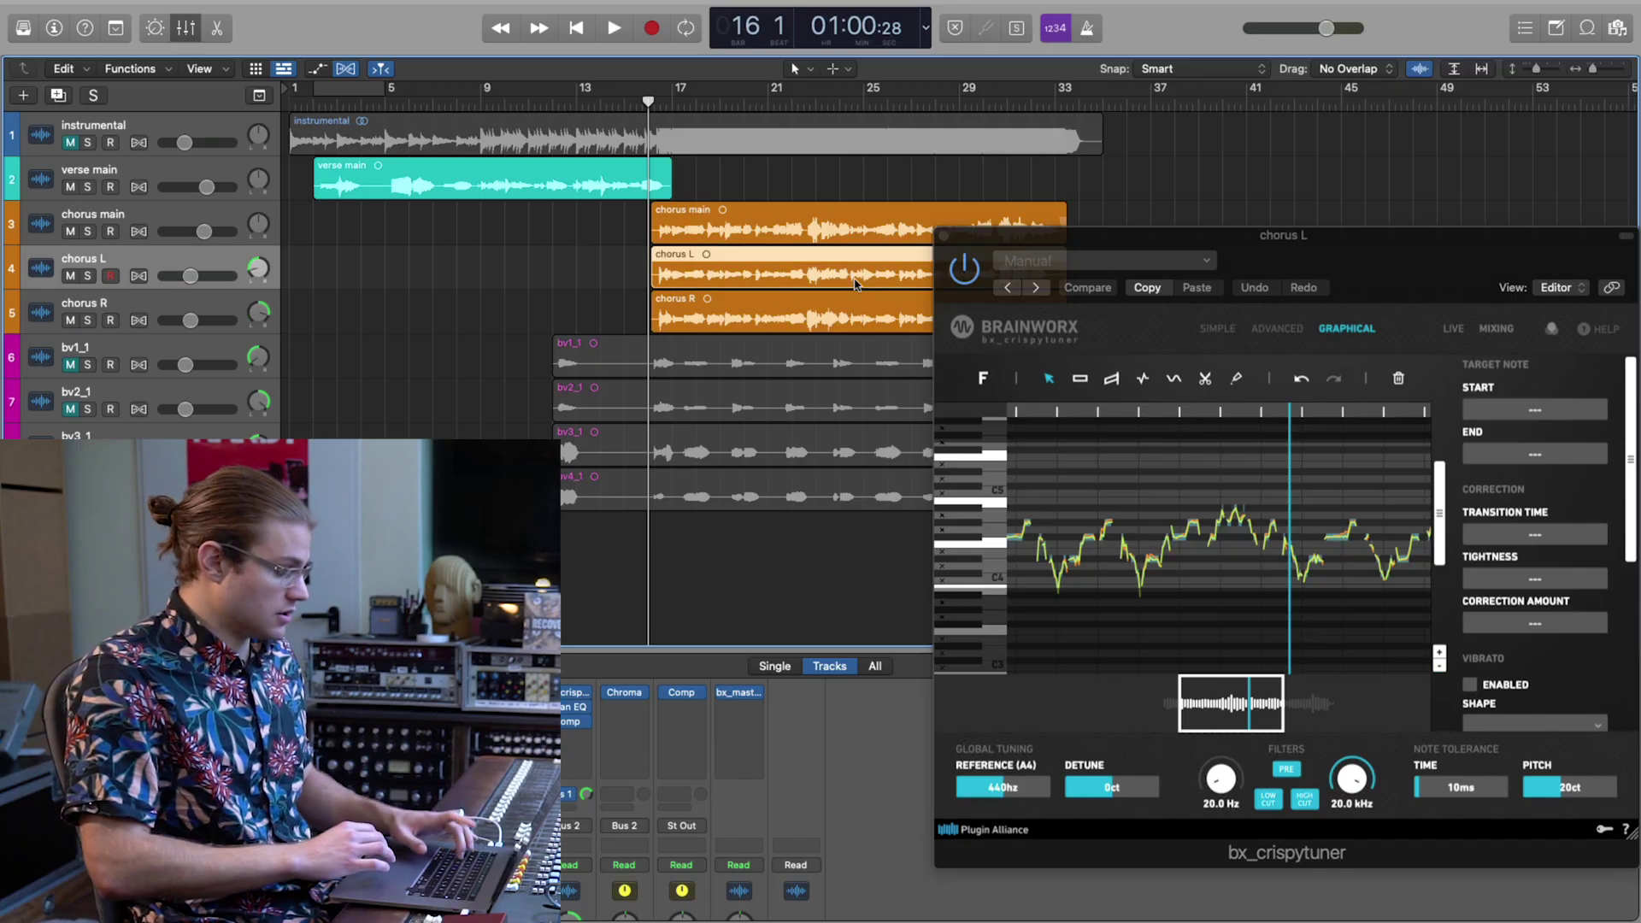
key(s)
key(space)
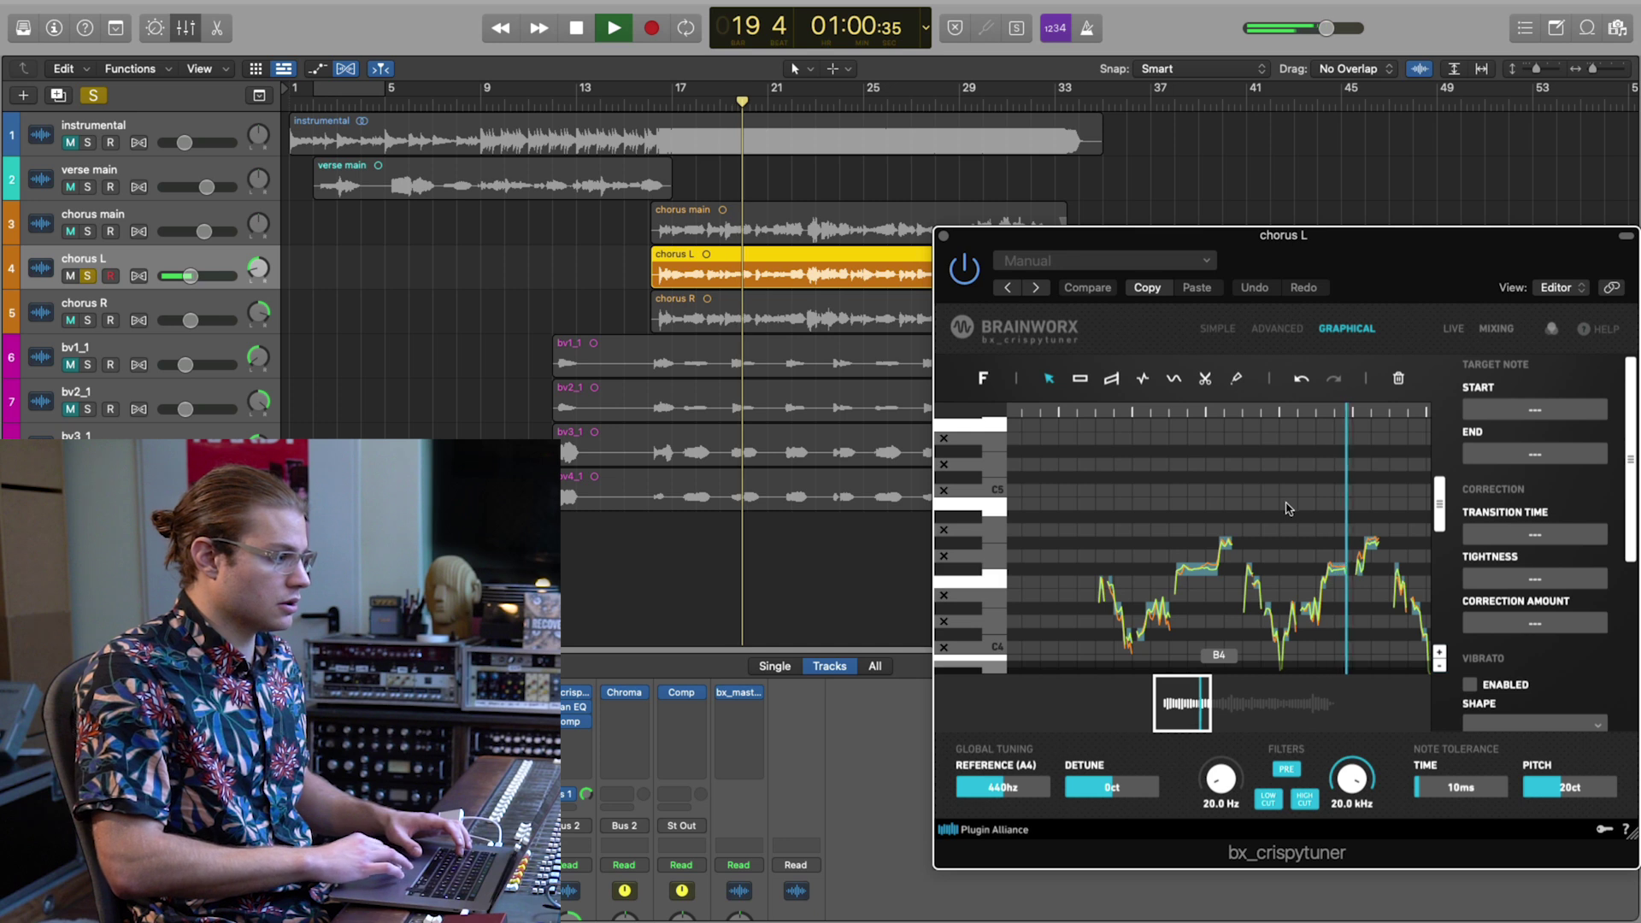
Select all detected notes of chorus L in the pitch editor and return the playhead to the start of the chorus.
key(super+a)
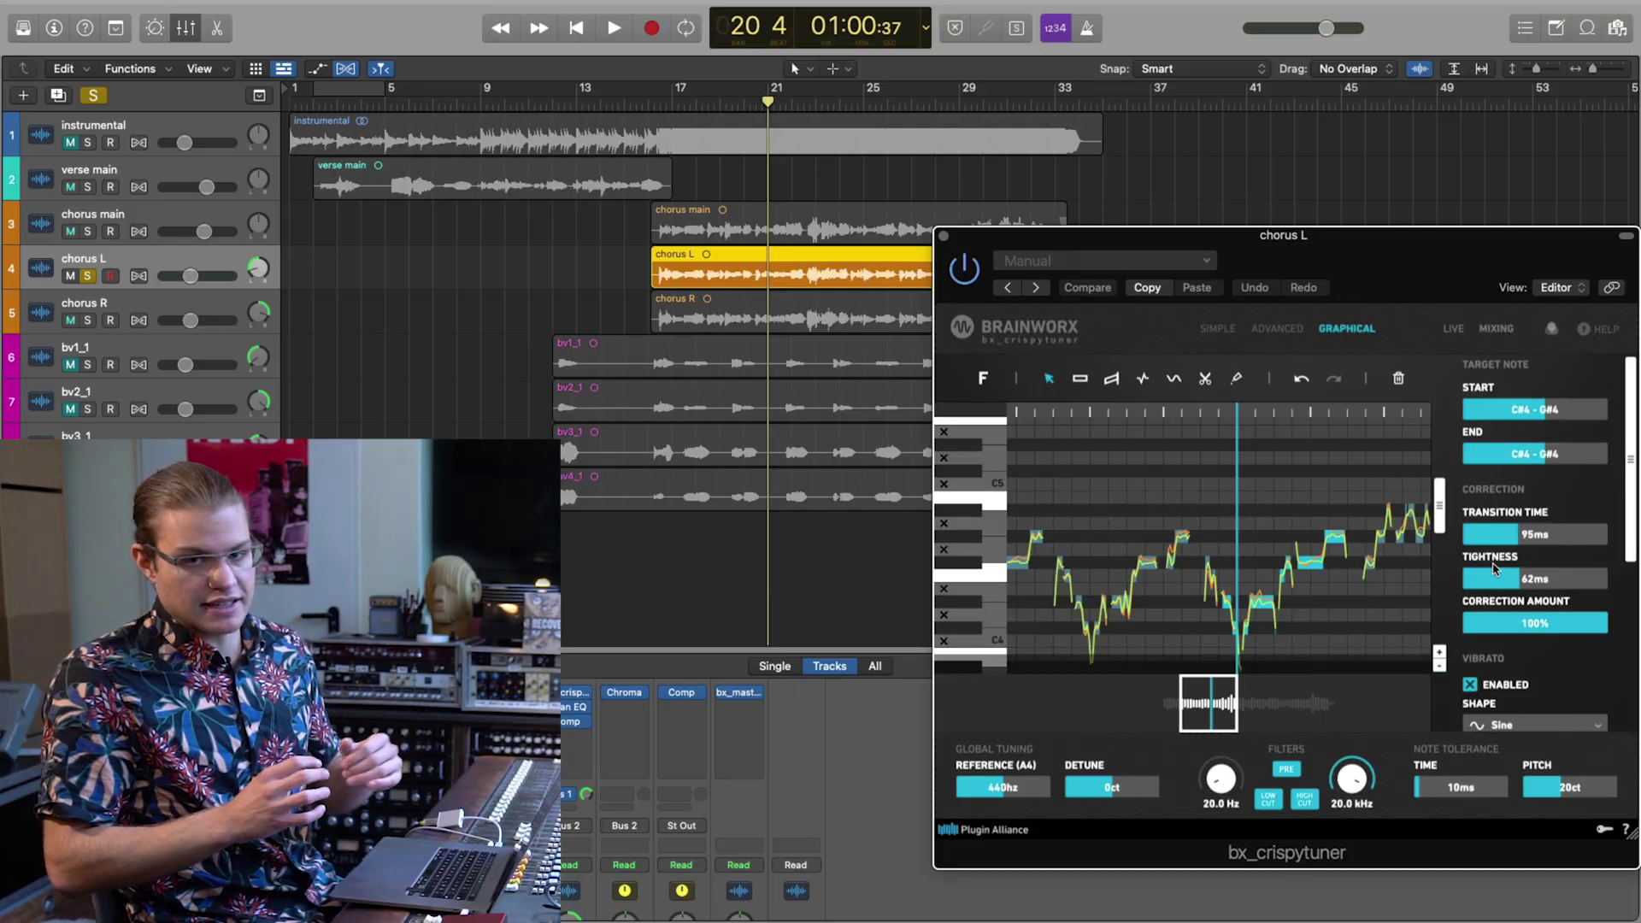
click(643, 103)
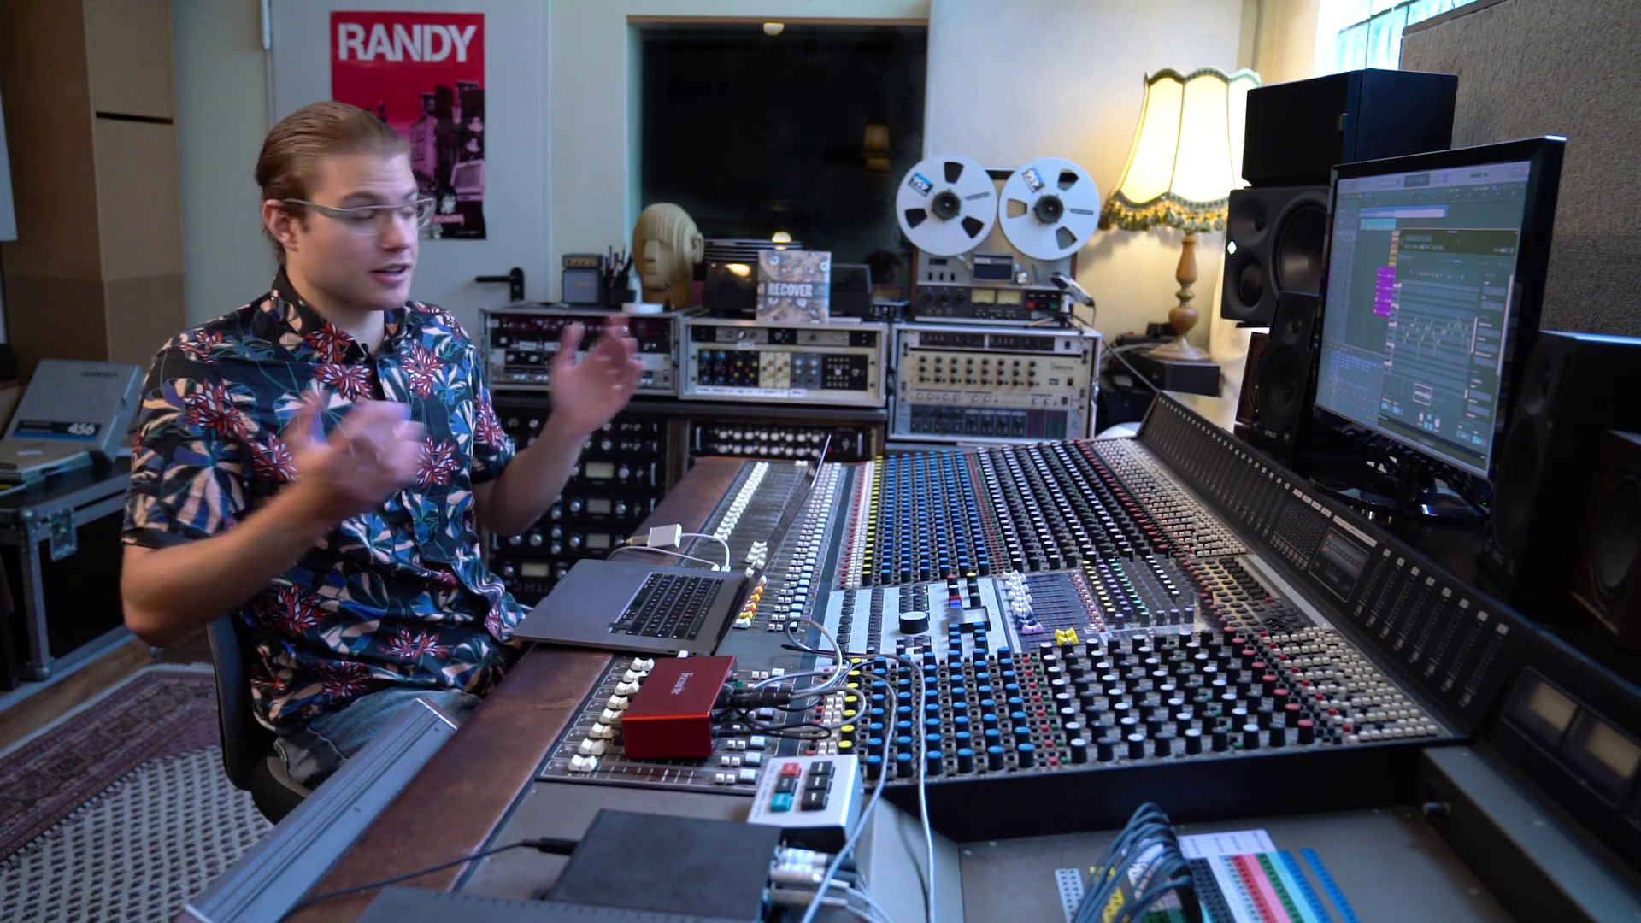